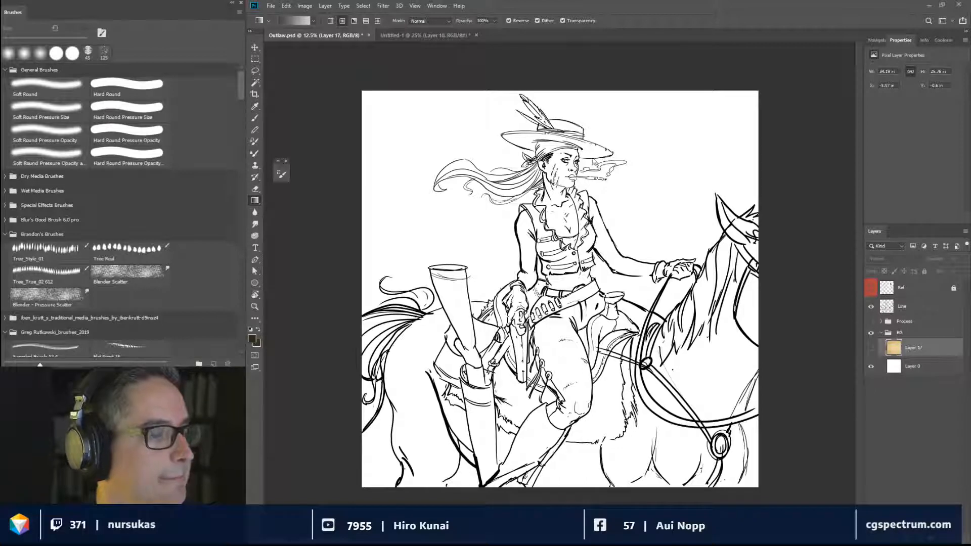
Switch to the Untitled-1 document and set the foreground color to black.
left_click(407, 34)
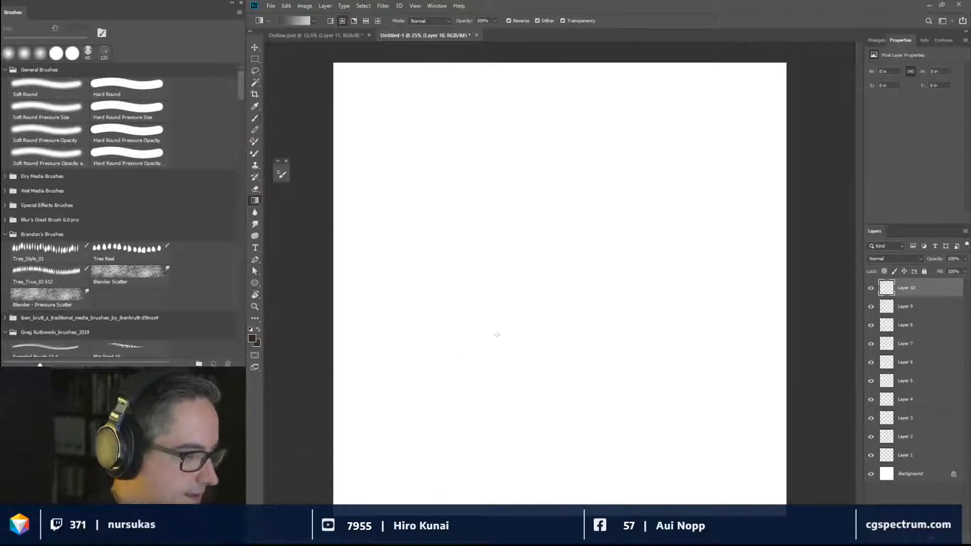
left_click(253, 338)
left_click_drag(674, 474, 646, 501)
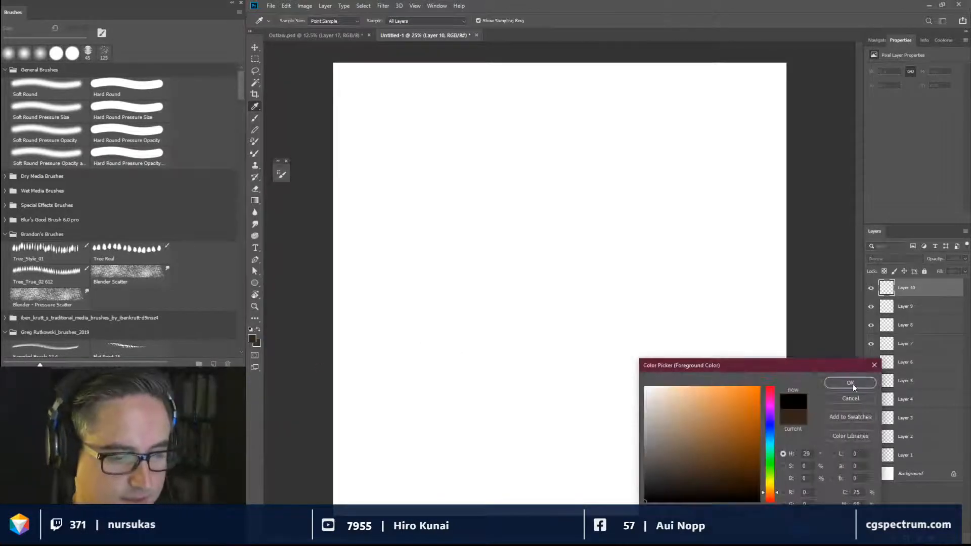
left_click(852, 384)
left_click(621, 313, "ctrl+alt")
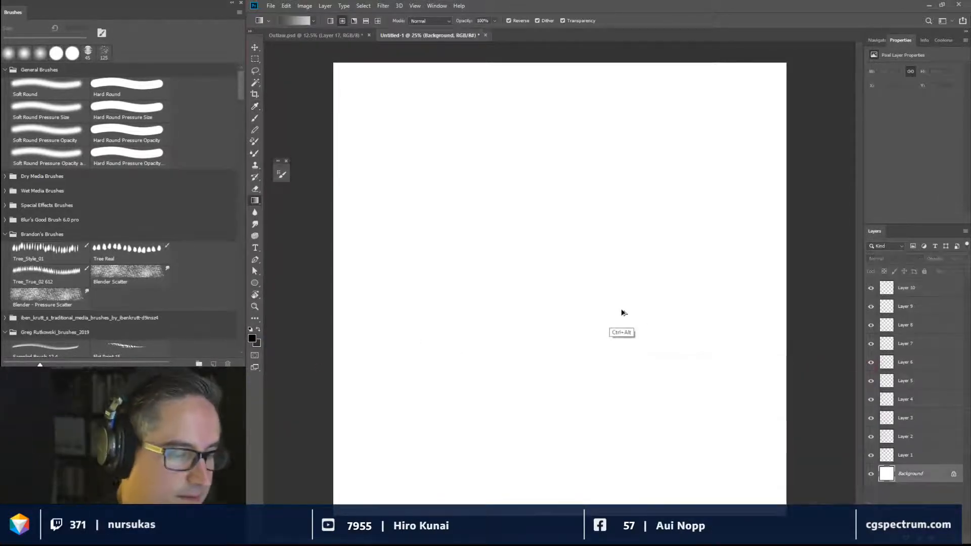
left_click(920, 287)
left_click(520, 269, "ctrl+alt")
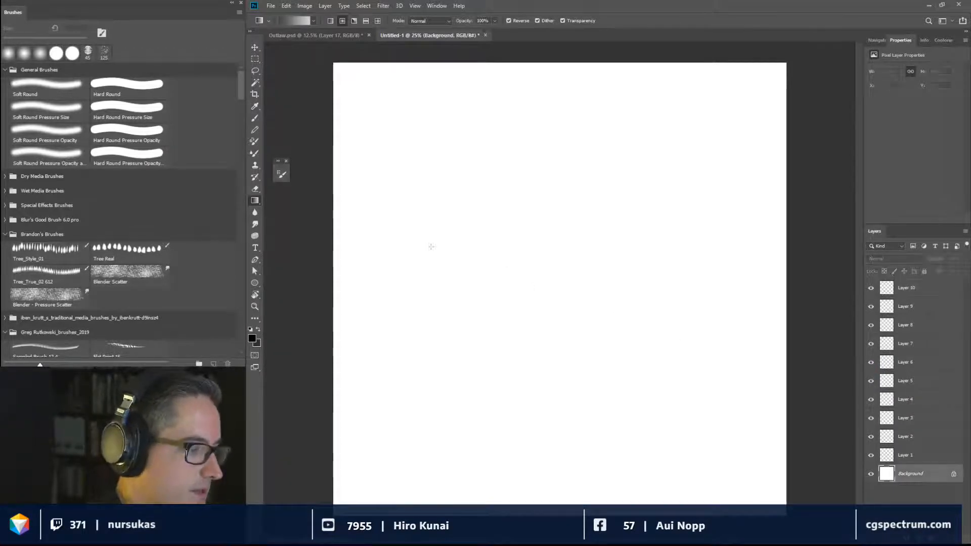
Activate the Brush tool and reduce the brush size to 25 px.
left_click(256, 118)
mouse_move(657, 314)
left_mouse_down()
mouse_move(568, 297)
mouse_move(483, 300)
left_mouse_up()
left_click_drag(511, 202, 440, 189)
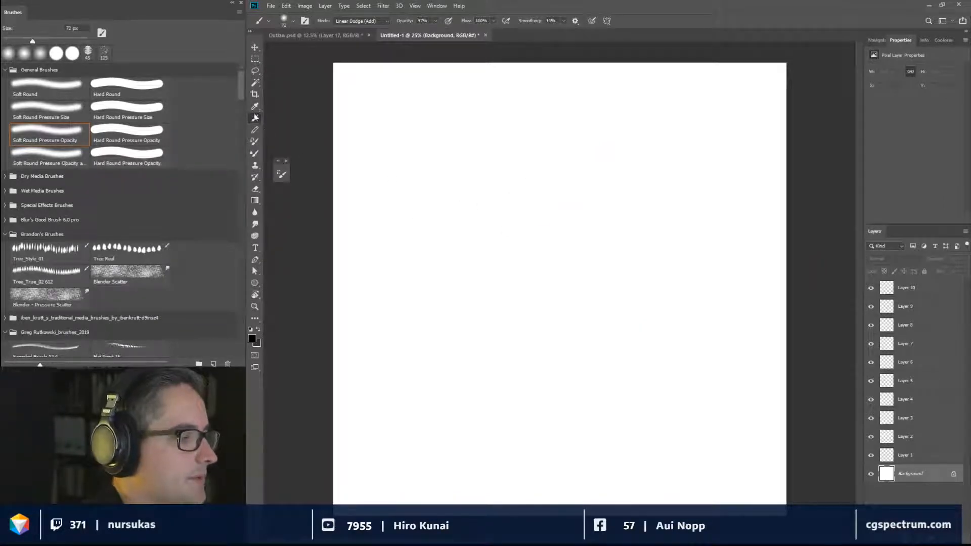
key("bracketleft")
key("bracketleft")
key("bracketleft")
key("bracketleft")
key("bracketleft")
key("bracketleft")
key("bracketleft")
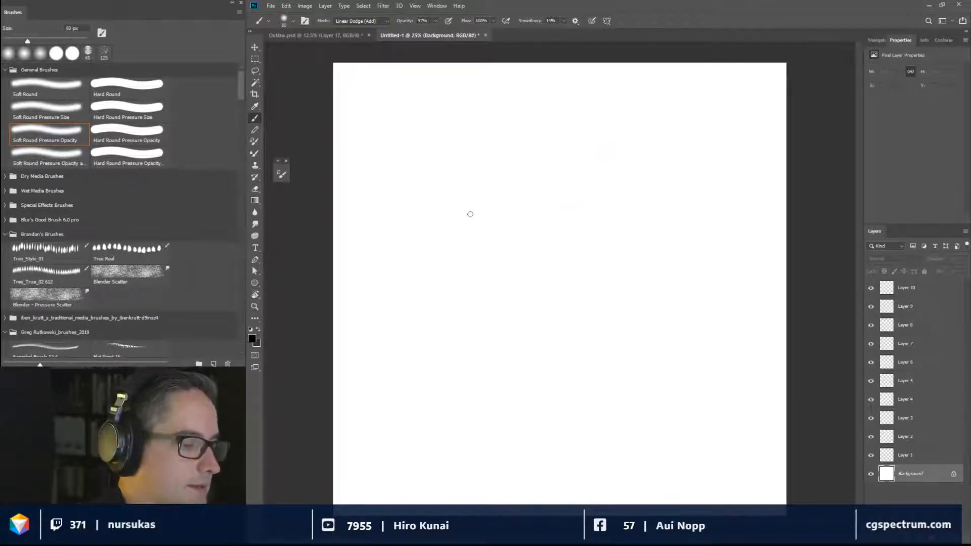
key("bracketleft")
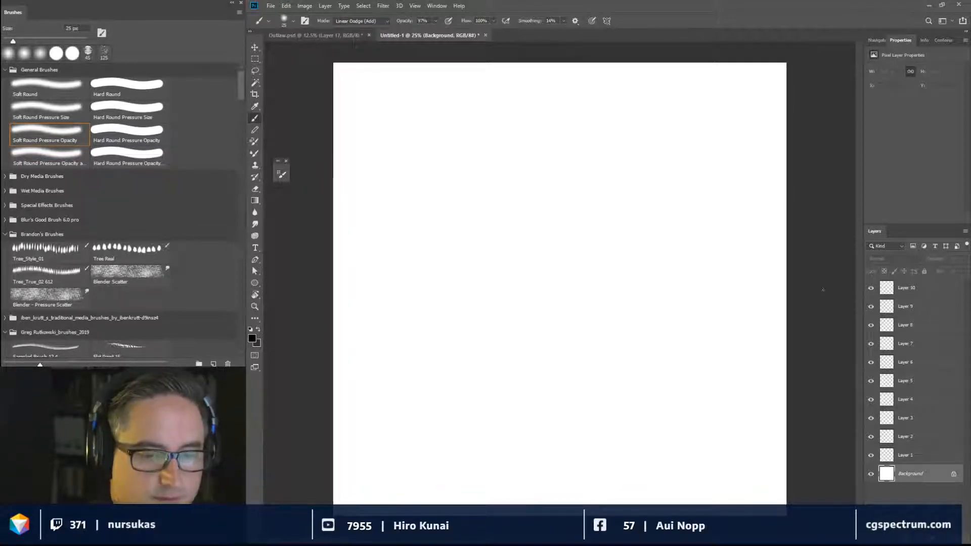
Make Layer 10 active and test the Hard Round Pressure Size brush with two small dabs.
key("alt+period")
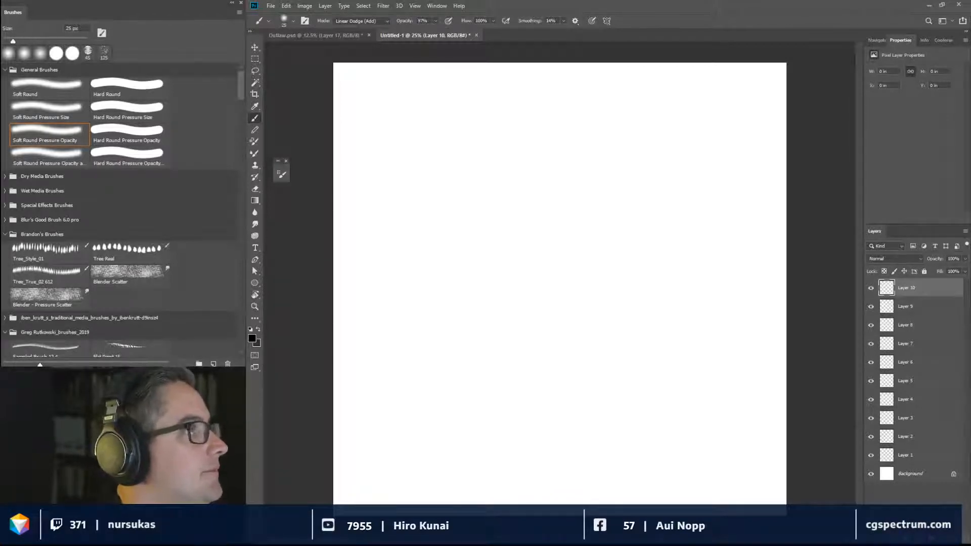
left_click(134, 111)
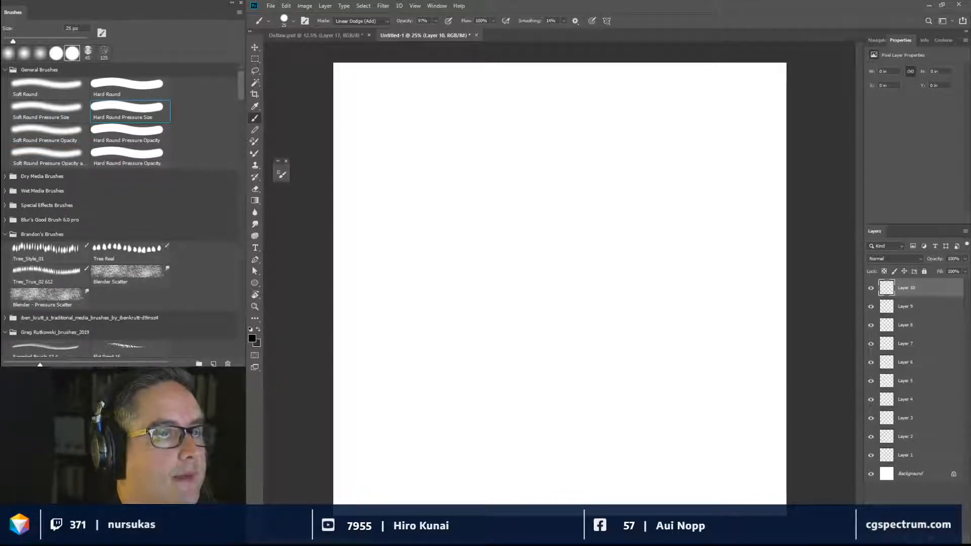
left_click(548, 201)
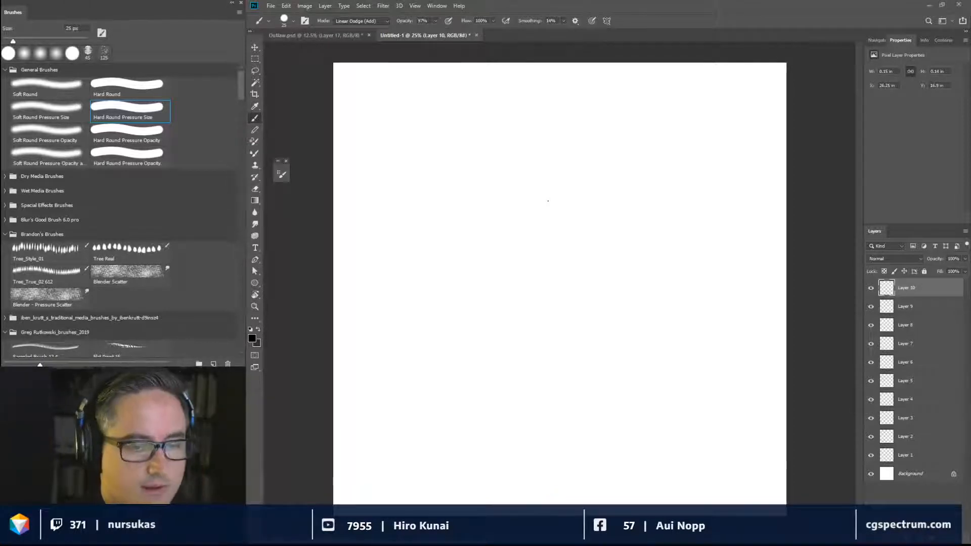
left_click(537, 195)
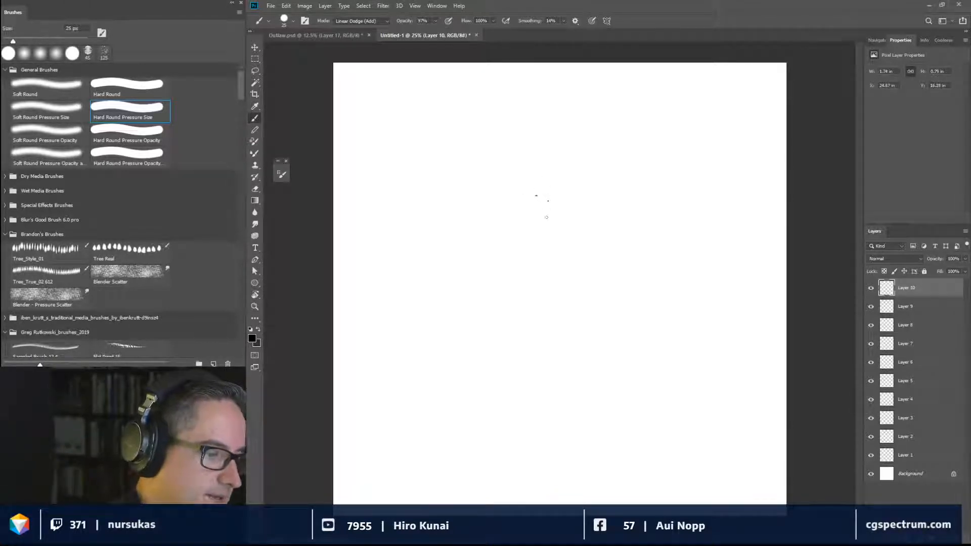
Sketch the oval head, tapering torso and arched hip line of a reclining figure.
mouse_move(517, 215)
left_mouse_down()
mouse_move(511, 196)
mouse_move(519, 223)
left_mouse_up()
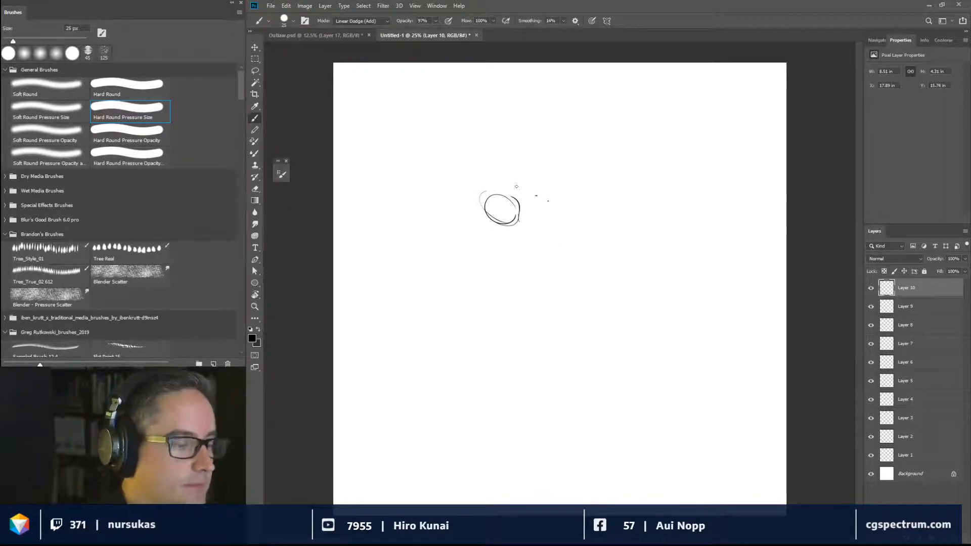
left_click_drag(500, 237, 566, 279)
left_click_drag(499, 235, 567, 269)
left_click_drag(546, 226, 601, 296)
mouse_move(558, 273)
left_mouse_down()
mouse_move(588, 284)
mouse_move(632, 251)
mouse_move(576, 266)
mouse_move(590, 249)
mouse_move(698, 286)
left_mouse_up()
left_click_drag(633, 251, 676, 276)
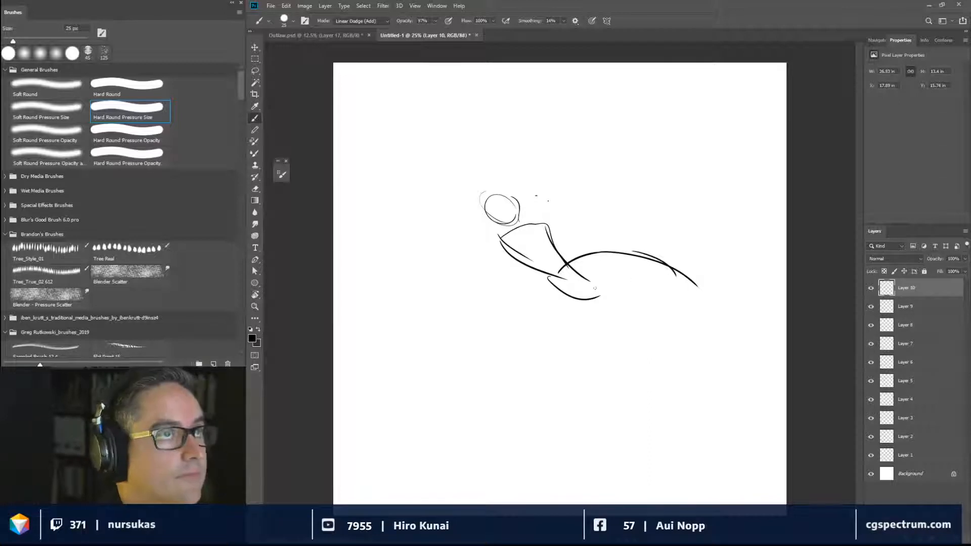
Outline the reclining figure's folded leg, draw a contour across the hip and close off the rear end of the form.
left_click_drag(568, 298, 643, 294)
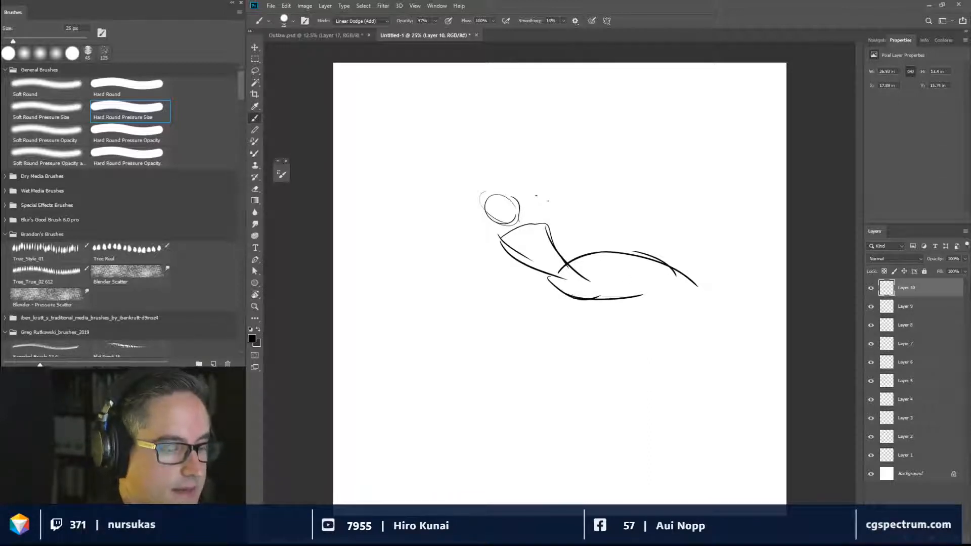
mouse_move(574, 296)
left_mouse_down()
mouse_move(632, 279)
mouse_move(642, 296)
left_mouse_up()
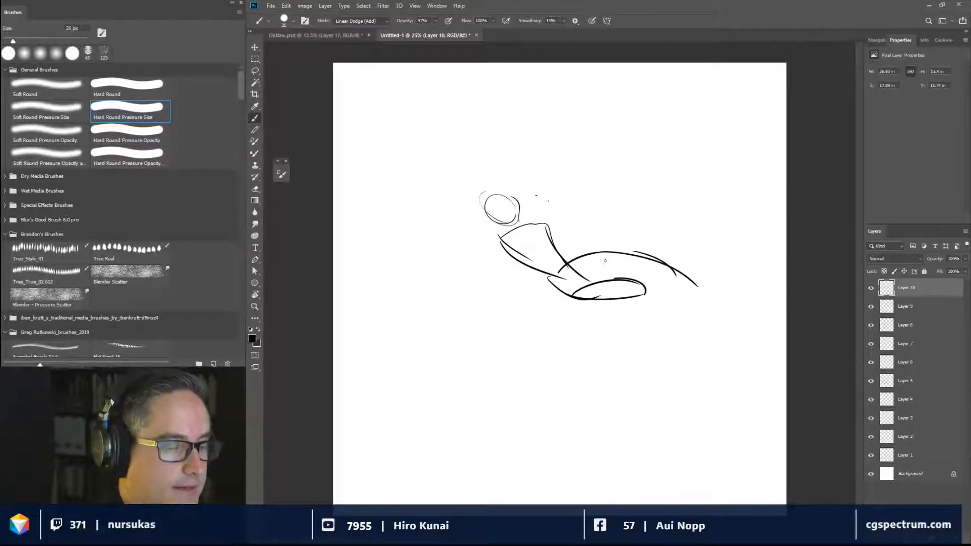
left_click_drag(609, 250, 597, 282)
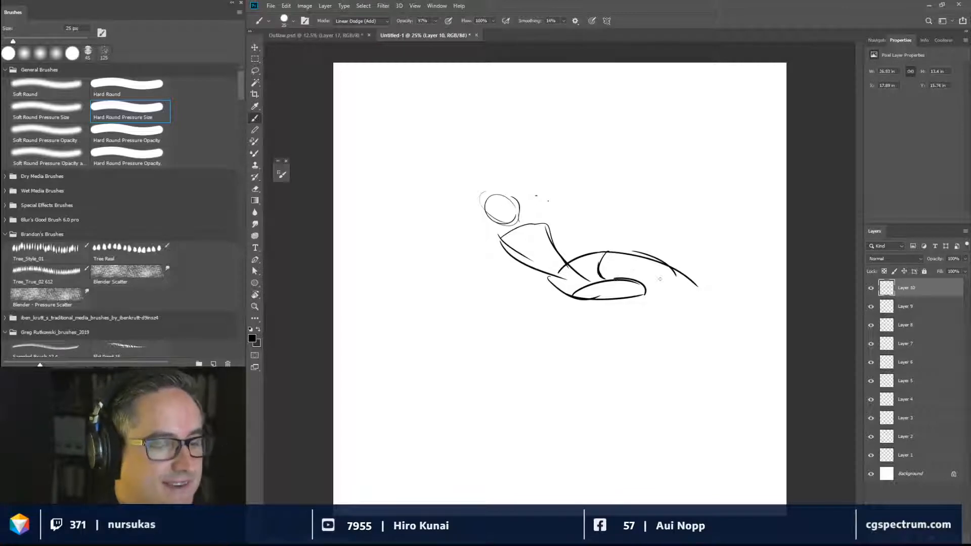
left_click_drag(651, 296, 682, 280)
left_click_drag(664, 271, 687, 286)
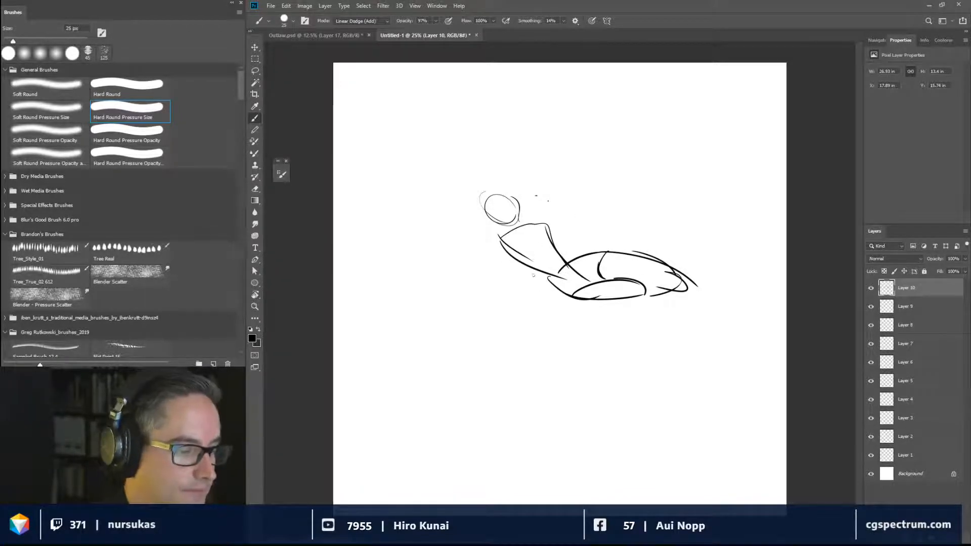
Sketch the reclining figure's shoulders and outstretched arm with a drooping hand, and redraw the head closer to the body.
left_click_drag(522, 250, 542, 285)
mouse_move(546, 224)
left_mouse_down()
mouse_move(553, 277)
mouse_move(525, 245)
mouse_move(462, 233)
mouse_move(444, 256)
mouse_move(447, 273)
mouse_move(477, 253)
mouse_move(466, 260)
mouse_move(468, 275)
left_mouse_up()
mouse_move(448, 247)
left_mouse_down()
mouse_move(446, 279)
mouse_move(460, 263)
mouse_move(452, 270)
mouse_move(465, 276)
mouse_move(462, 264)
left_mouse_up()
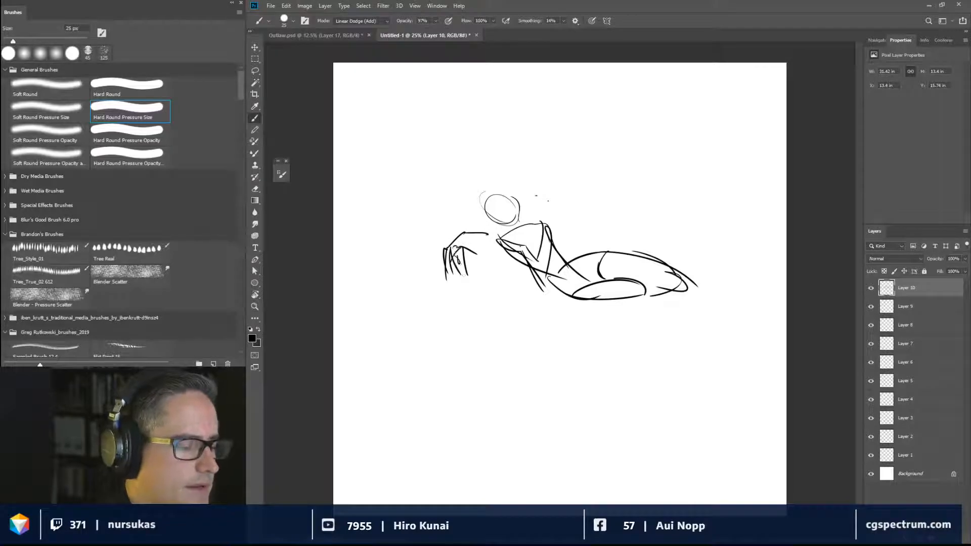
mouse_move(458, 231)
left_mouse_down()
mouse_move(461, 248)
mouse_move(445, 241)
mouse_move(524, 234)
left_mouse_up()
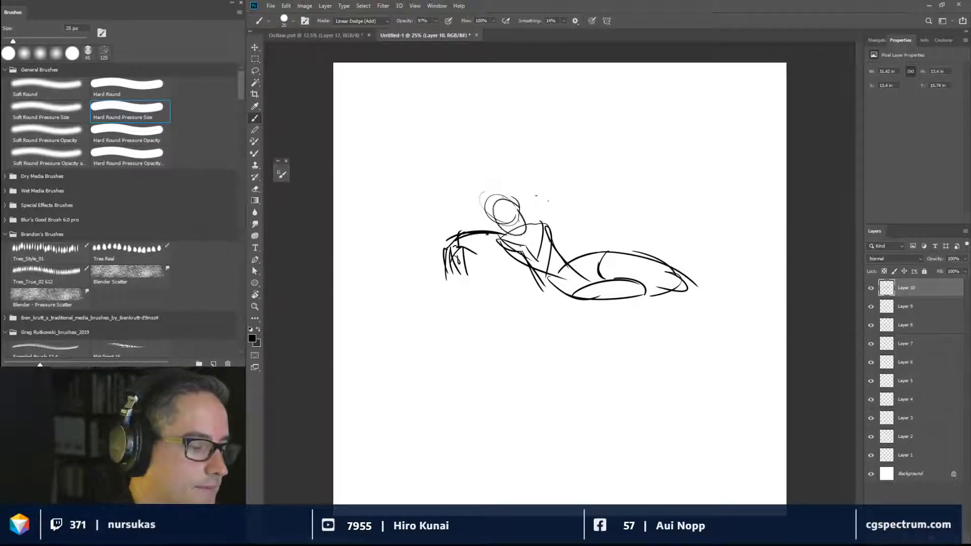
mouse_move(495, 203)
left_mouse_down()
mouse_move(526, 230)
mouse_move(489, 327)
mouse_move(526, 255)
left_mouse_up()
Draw a large circle beneath the outstretched arm and reinforce the figure's waist and shoulder lines.
left_click_drag(432, 245, 516, 320)
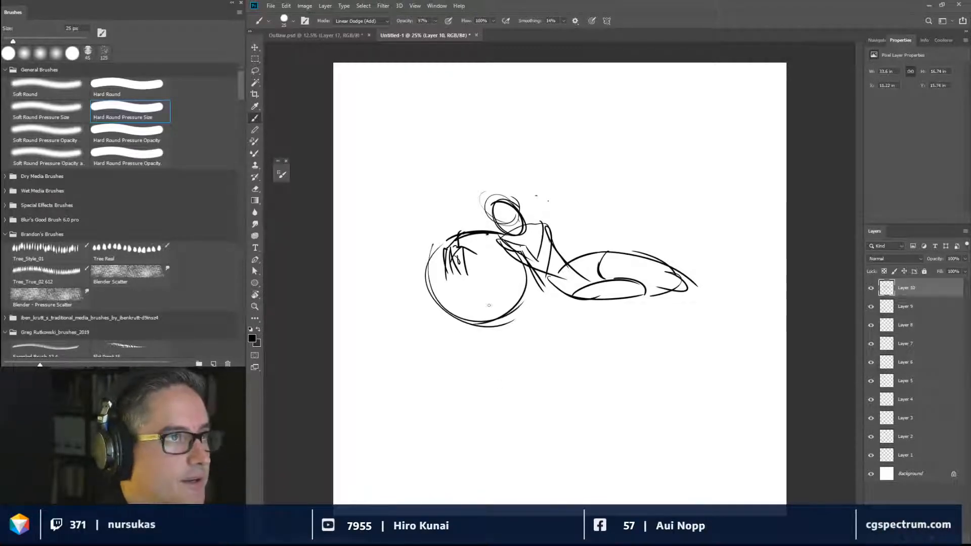
left_click_drag(549, 276, 594, 296)
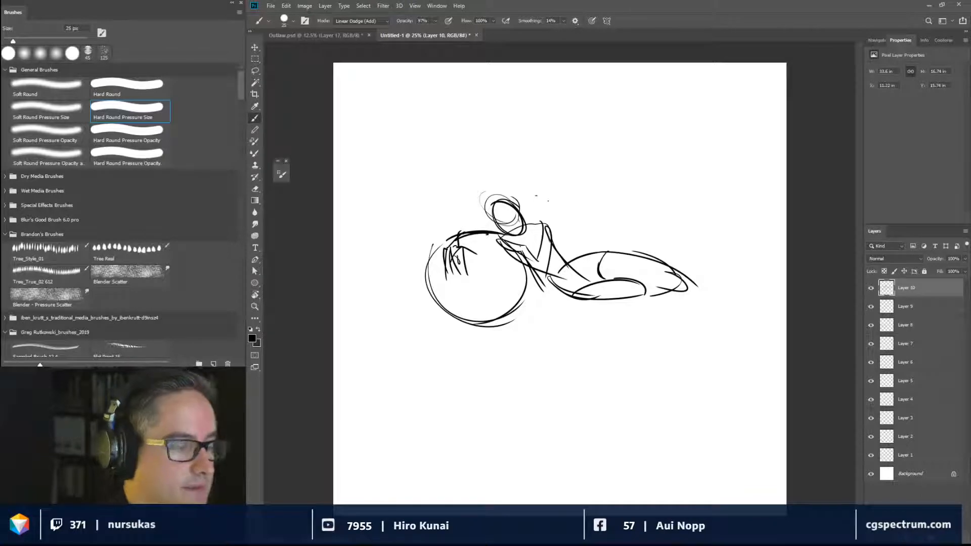
mouse_move(551, 260)
left_mouse_down()
mouse_move(543, 278)
mouse_move(497, 234)
left_mouse_up()
mouse_move(502, 240)
left_mouse_down()
mouse_move(489, 234)
mouse_move(518, 253)
left_mouse_up()
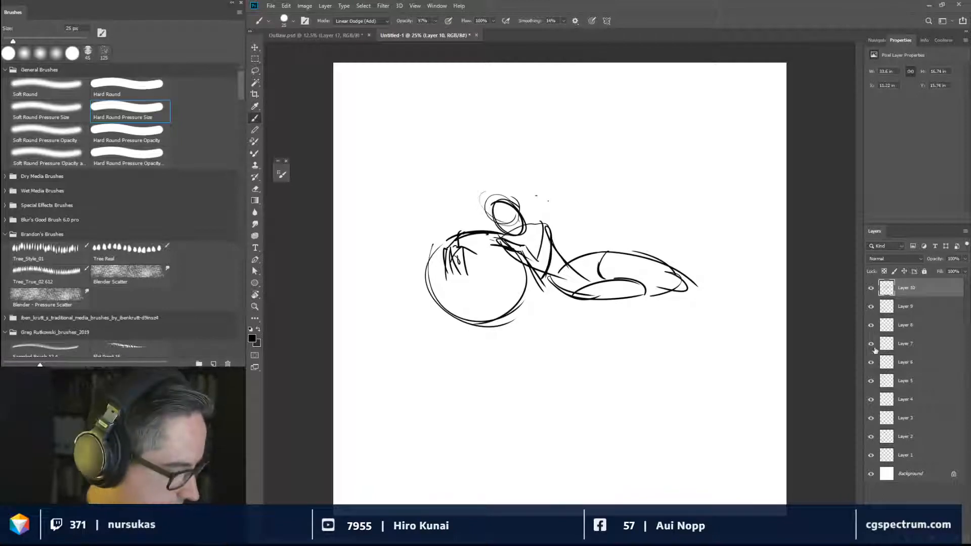
Clear the whole sketch from Layer 10 and choose the Sampled Brush 12 4 brush.
key("ctrl+a")
key("Delete")
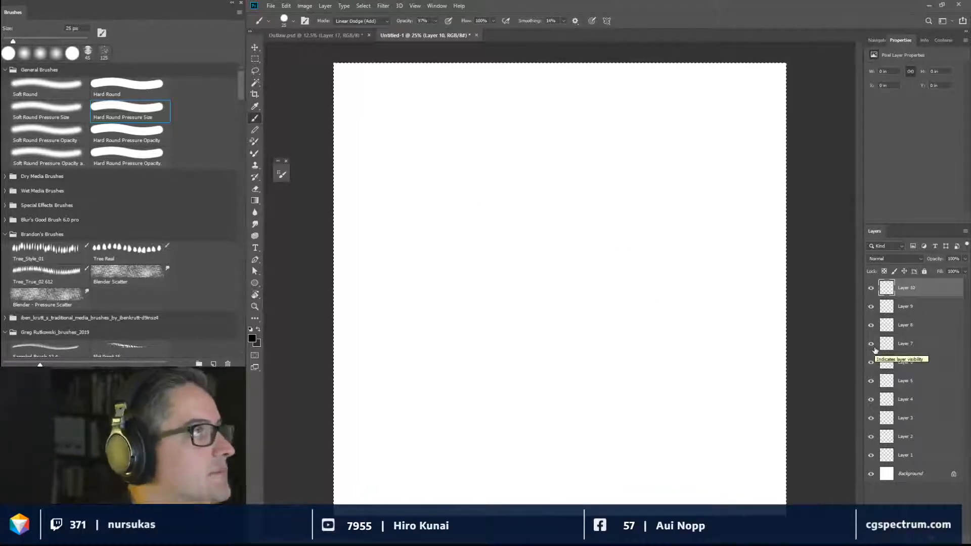
scroll(151, 295, "down", 2)
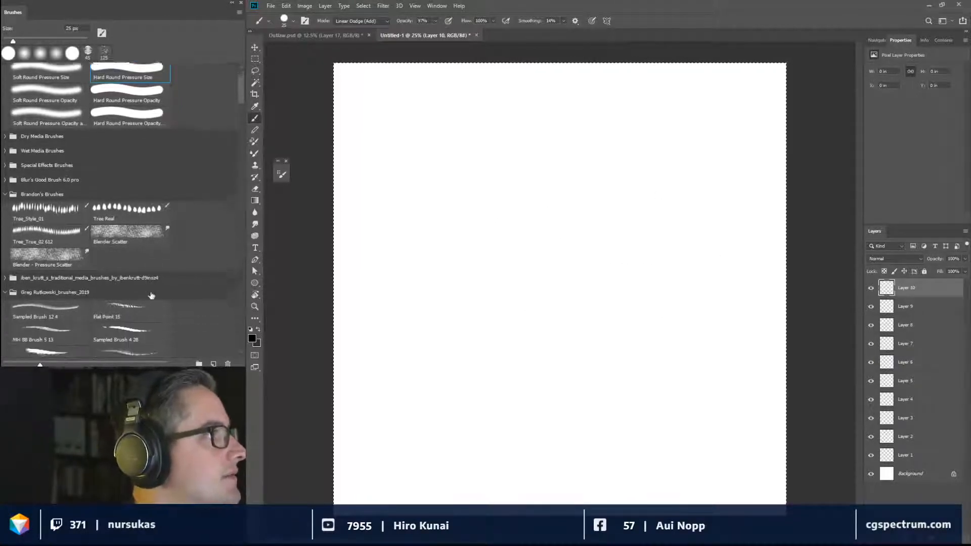
scroll(151, 295, "down", 3)
left_click(48, 239)
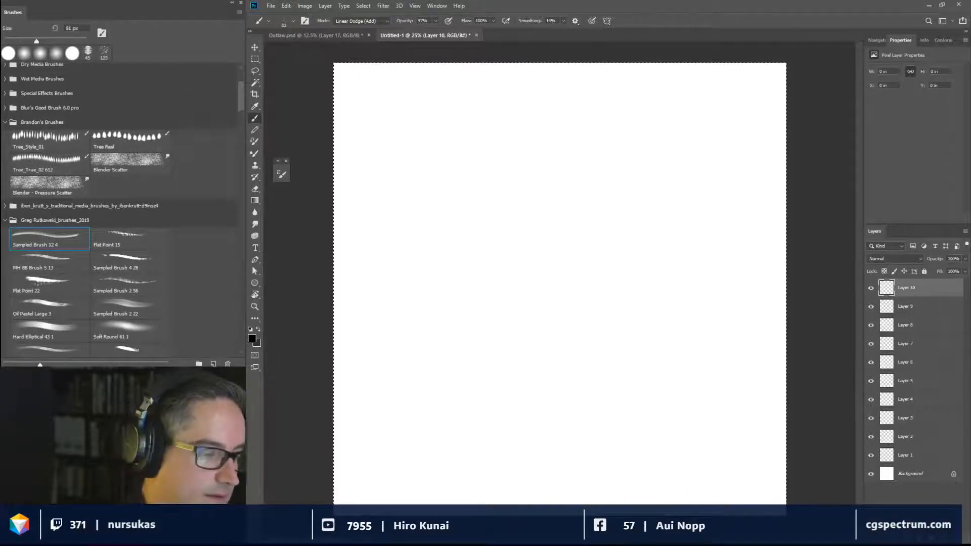
Test the Sampled Brush 12 4 with two freehand strokes and clear them from the layer.
mouse_move(534, 252)
left_mouse_down()
mouse_move(592, 227)
mouse_move(600, 287)
left_mouse_up()
mouse_move(632, 261)
left_mouse_down()
mouse_move(605, 293)
mouse_move(597, 420)
left_mouse_up()
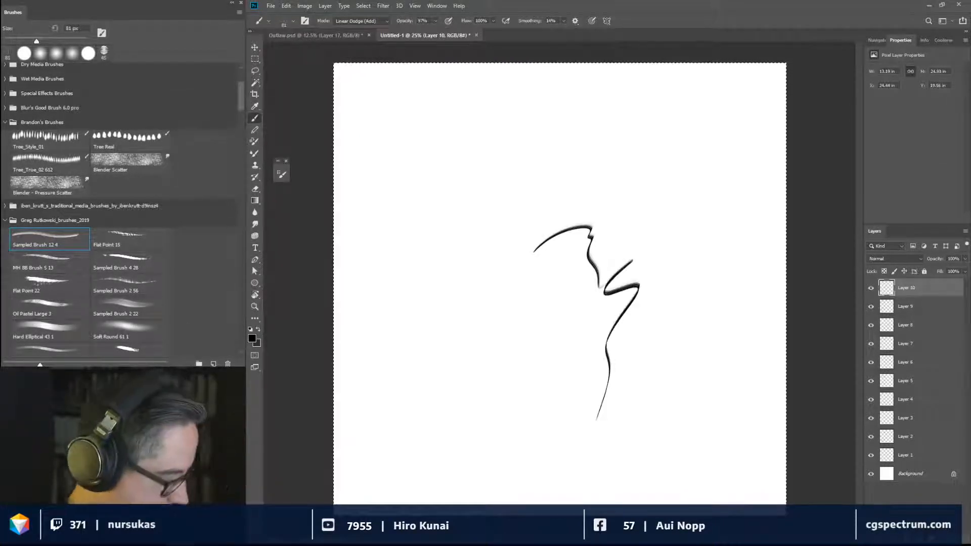
key("Delete")
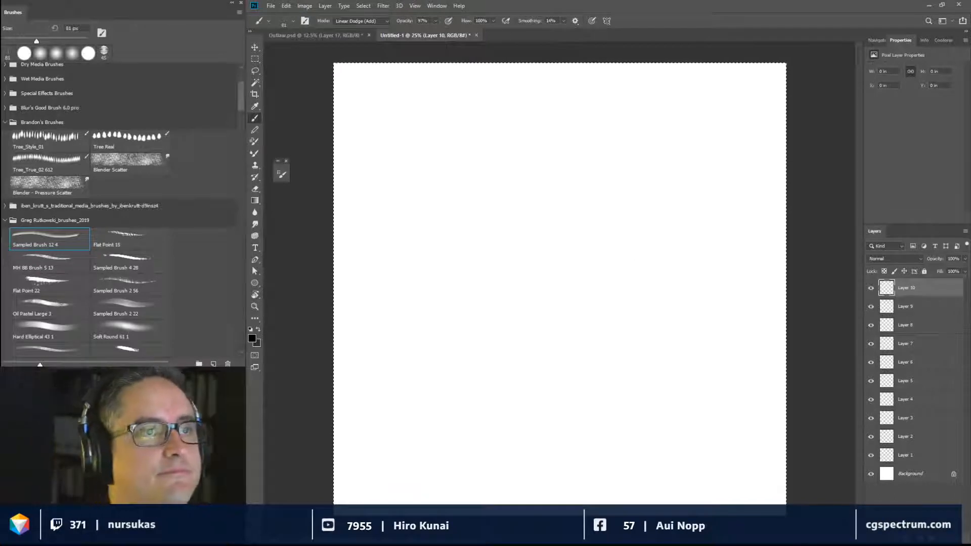
With the whole canvas selected, lightly sketch a new figure's oval head and rounded rib cage.
key("ctrl+d")
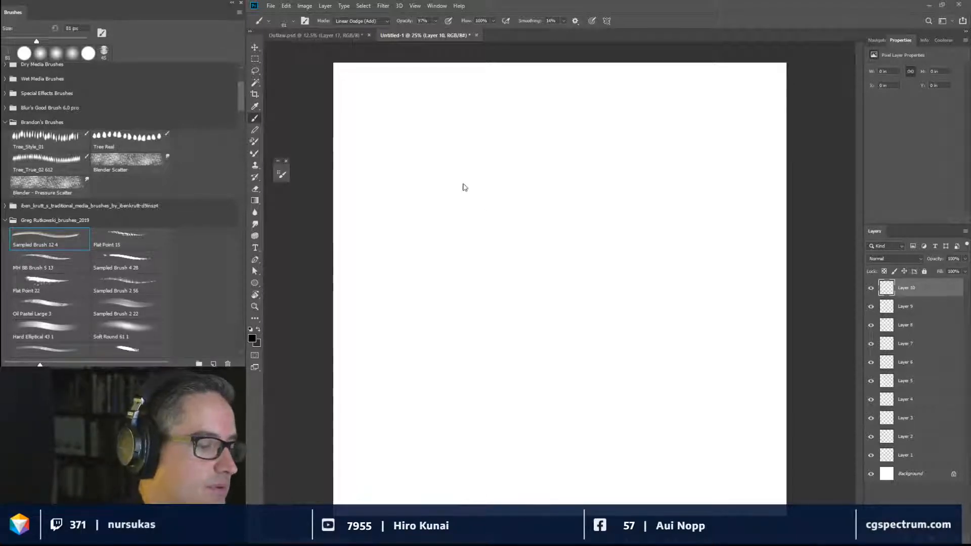
left_click(497, 211)
key("ctrl+a")
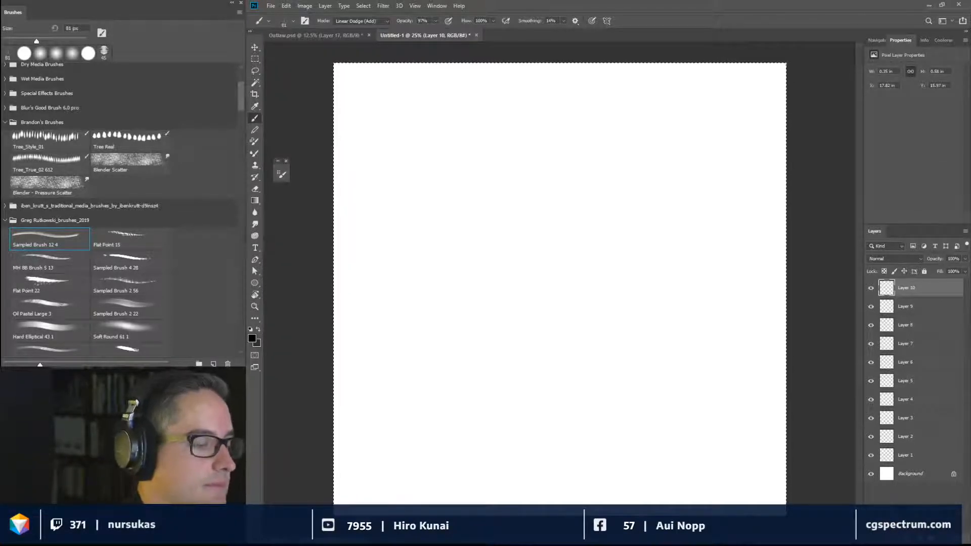
mouse_move(486, 205)
left_mouse_down()
mouse_move(451, 180)
mouse_move(473, 164)
mouse_move(491, 201)
mouse_move(546, 234)
left_mouse_up()
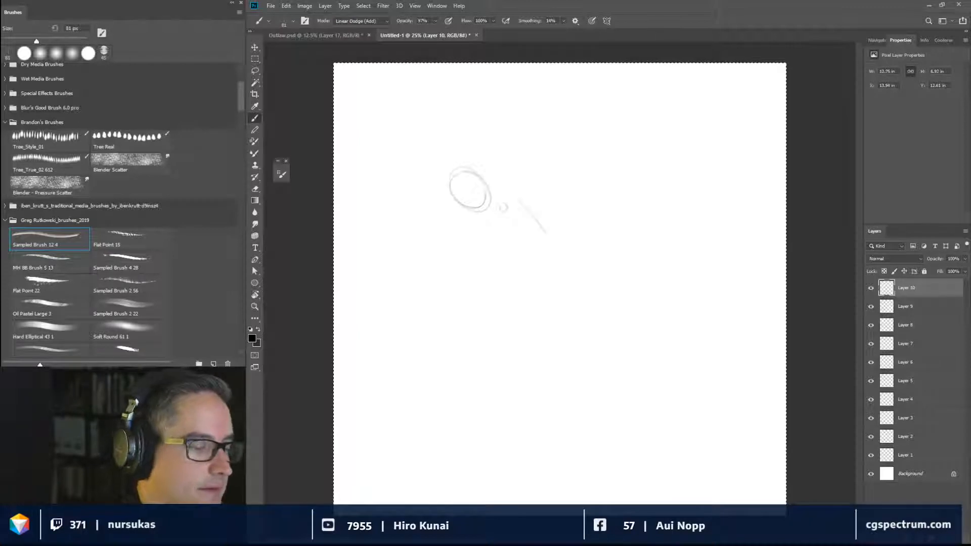
left_click_drag(514, 196, 558, 287)
left_click_drag(523, 214, 549, 258)
mouse_move(492, 234)
left_mouse_down()
mouse_move(509, 279)
mouse_move(546, 284)
mouse_move(511, 280)
left_mouse_up()
Sketch the figure's bent arm with the elbow pointing down and the hand raised in front of the face.
left_click_drag(505, 212, 463, 291)
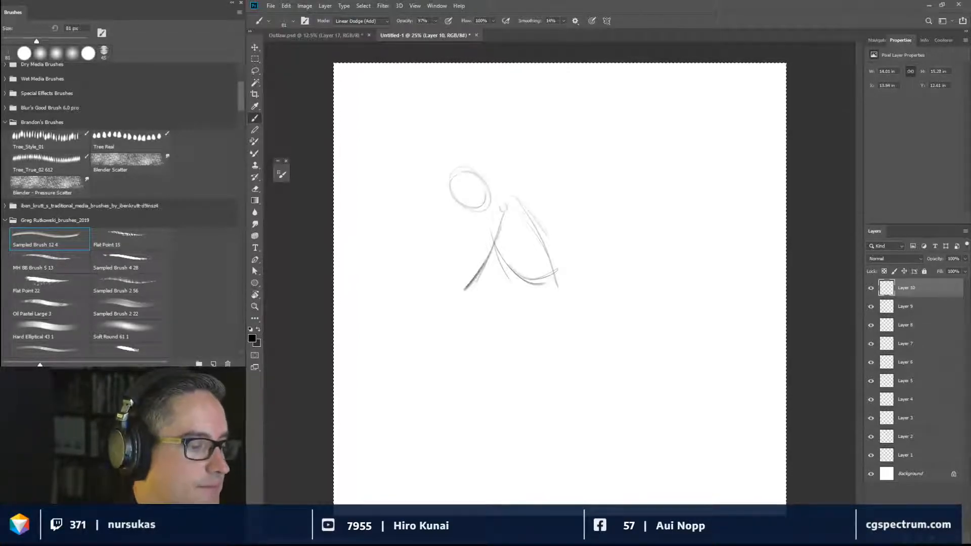
mouse_move(478, 233)
left_mouse_down()
mouse_move(460, 273)
mouse_move(428, 245)
mouse_move(441, 245)
mouse_move(431, 235)
mouse_move(448, 273)
left_mouse_up()
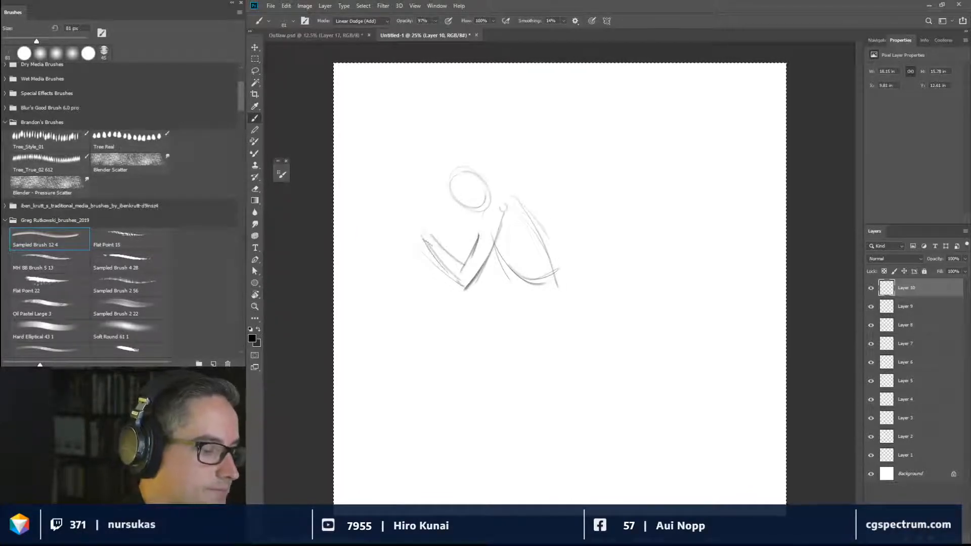
mouse_move(420, 215)
left_mouse_down()
mouse_move(408, 228)
mouse_move(424, 204)
left_mouse_up()
left_click_drag(429, 208, 431, 230)
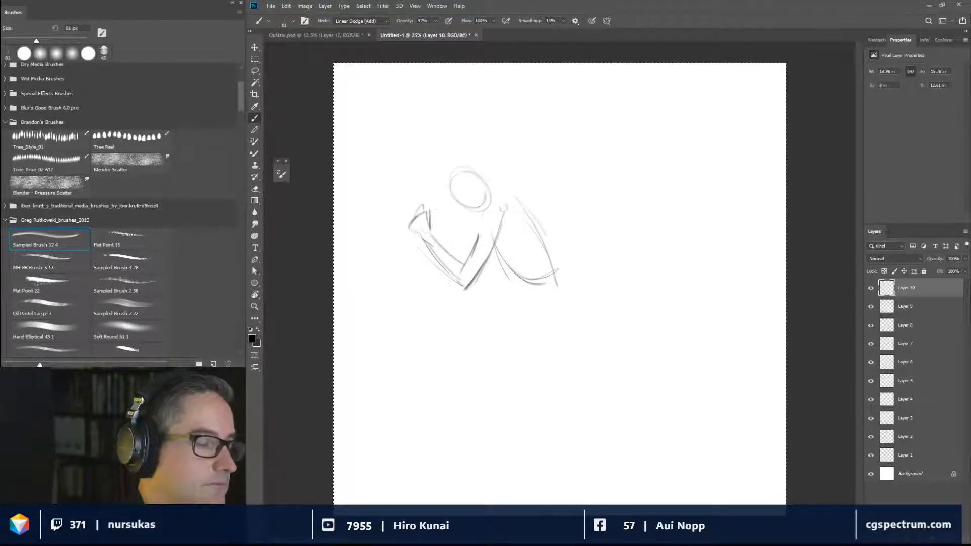
Darken the head outline and extend the neck, back and belly lines down to the waist.
mouse_move(449, 175)
left_mouse_down()
mouse_move(468, 209)
mouse_move(484, 208)
mouse_move(451, 171)
mouse_move(483, 161)
mouse_move(489, 189)
mouse_move(517, 203)
mouse_move(573, 264)
left_mouse_up()
left_click_drag(538, 221, 577, 267)
left_click_drag(528, 278, 564, 314)
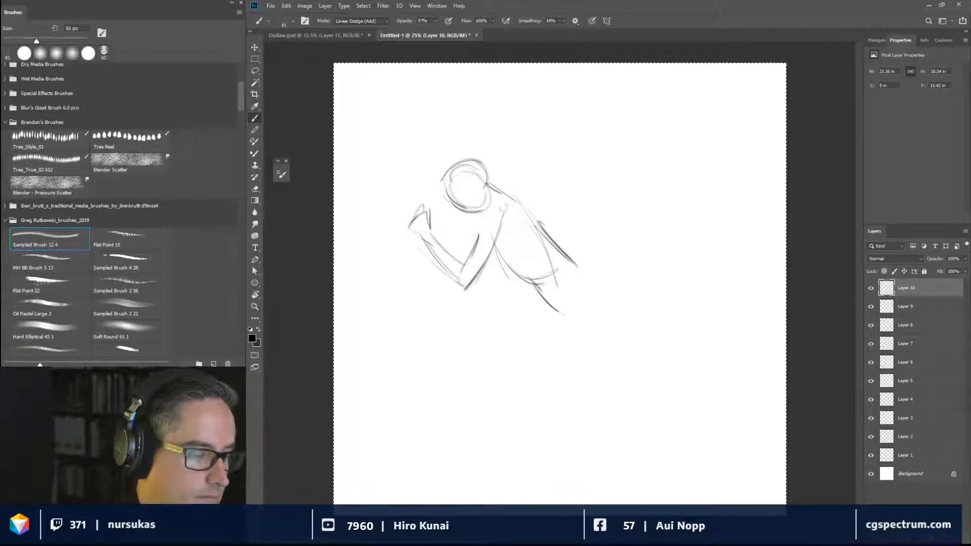
Sketch the figure's rounded hip and the front and rear contours of the thigh below the waist.
mouse_move(628, 281)
left_mouse_down()
mouse_move(583, 275)
mouse_move(582, 320)
left_mouse_up()
mouse_move(578, 276)
left_mouse_down()
mouse_move(578, 308)
mouse_move(617, 370)
left_mouse_up()
mouse_move(584, 284)
left_mouse_down()
mouse_move(587, 325)
mouse_move(618, 370)
left_mouse_up()
mouse_move(632, 336)
left_mouse_down()
mouse_move(599, 268)
mouse_move(636, 276)
mouse_move(638, 298)
left_mouse_up()
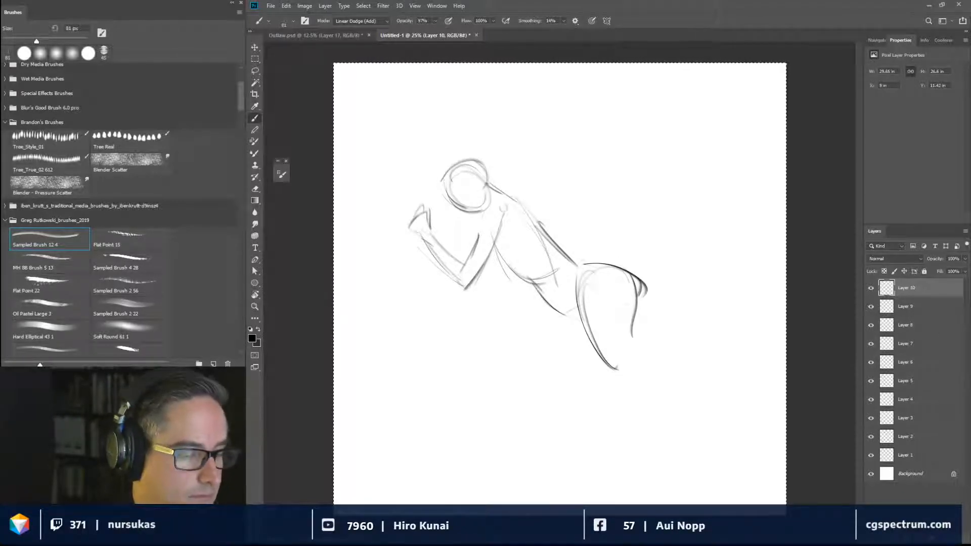
Sketch the kneeling figure's folded legs, with the far knee forward and the near lower leg and foot stretched out behind.
left_click_drag(572, 315, 565, 363)
mouse_move(574, 306)
left_mouse_down()
mouse_move(535, 354)
mouse_move(572, 373)
mouse_move(593, 358)
mouse_move(650, 375)
mouse_move(710, 322)
left_mouse_up()
left_click_drag(650, 359, 698, 337)
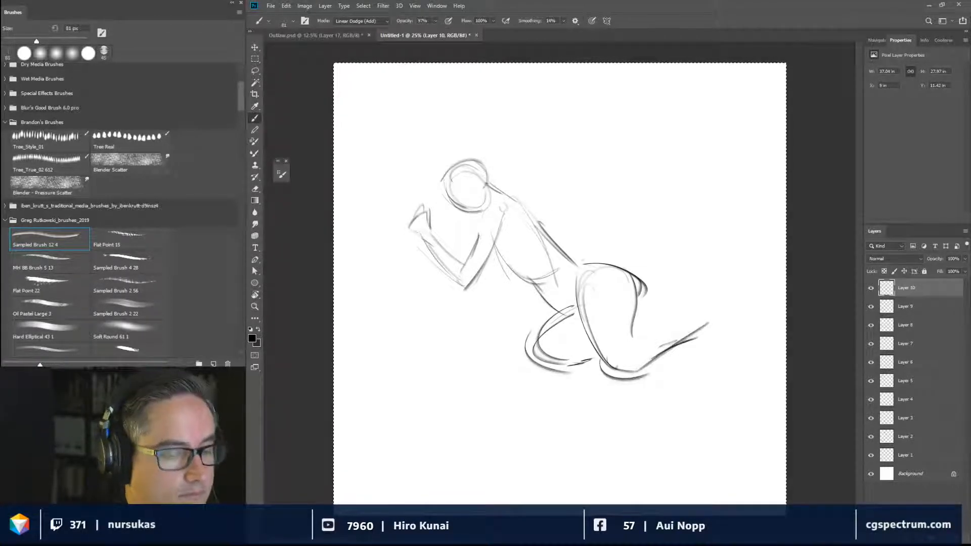
left_click_drag(626, 337, 699, 322)
mouse_move(663, 351)
left_mouse_down()
mouse_move(706, 333)
mouse_move(707, 308)
mouse_move(732, 330)
mouse_move(704, 337)
mouse_move(733, 334)
left_mouse_up()
mouse_move(663, 354)
left_mouse_down()
mouse_move(724, 347)
mouse_move(660, 321)
mouse_move(632, 331)
mouse_move(619, 296)
left_mouse_up()
Define the upper body with curved clothing bands across the rib cage, a firmer upper arm and hair falling behind the head.
mouse_move(547, 231)
left_mouse_down()
mouse_move(519, 261)
mouse_move(487, 264)
mouse_move(523, 230)
mouse_move(506, 227)
left_mouse_up()
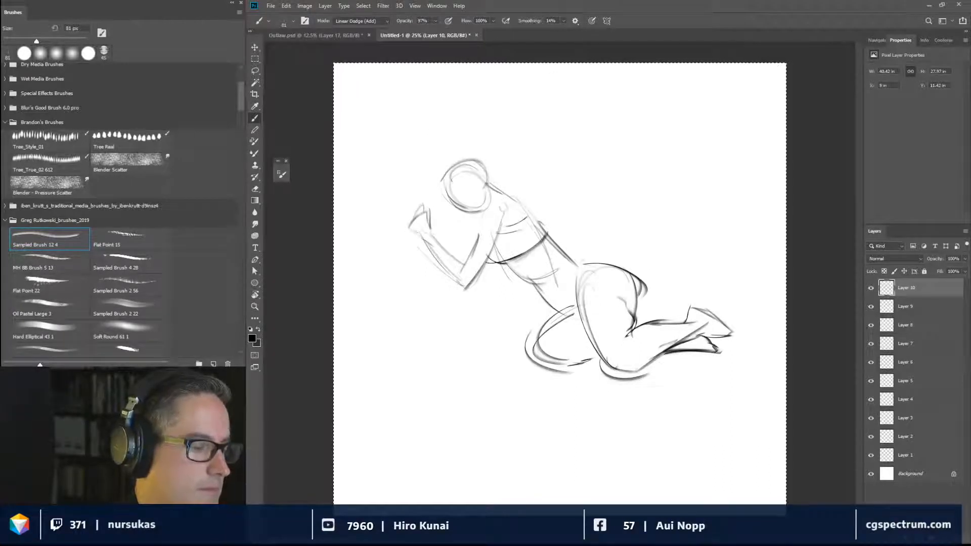
left_click_drag(473, 254, 495, 203)
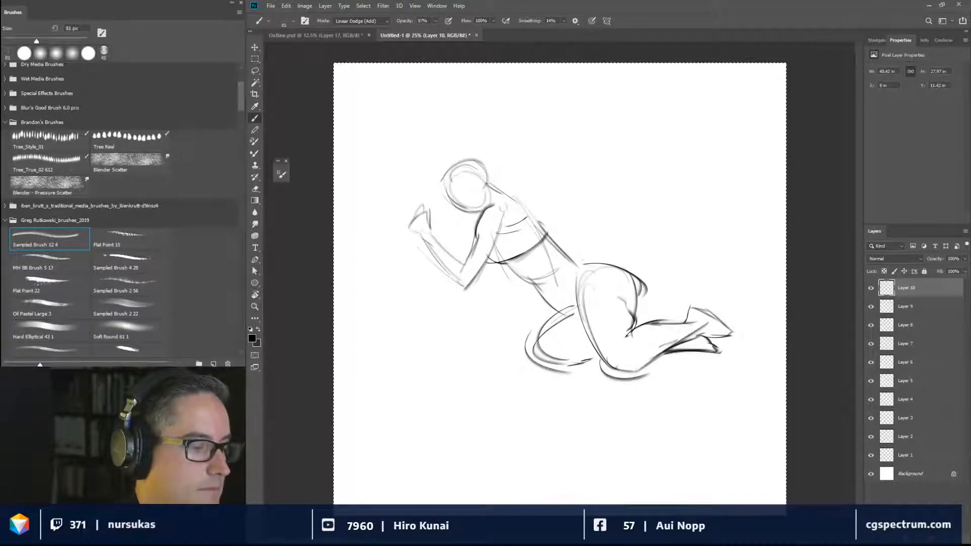
mouse_move(458, 163)
left_mouse_down()
mouse_move(484, 192)
mouse_move(512, 202)
left_mouse_up()
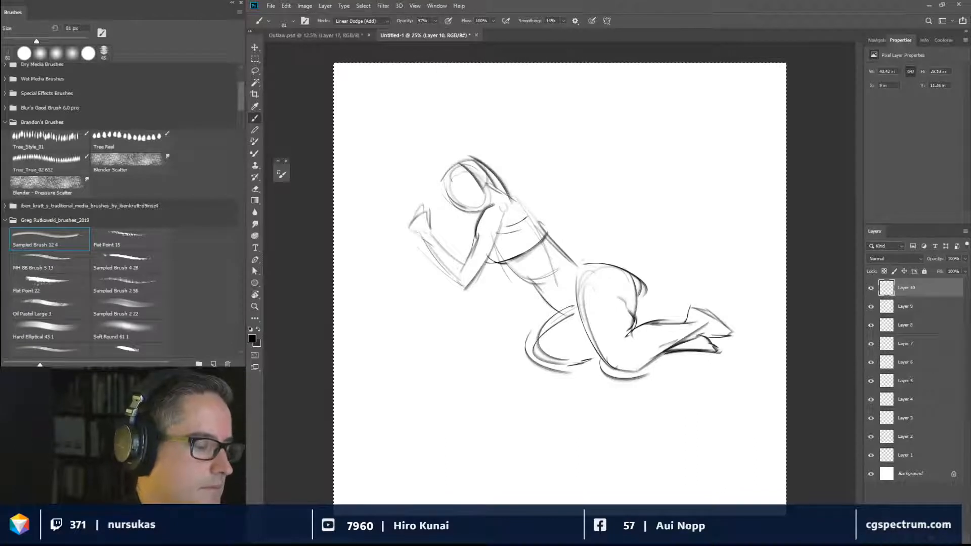
left_click_drag(489, 168, 504, 192)
left_click_drag(470, 157, 492, 170)
Sketch a large round ball around the figure's forearm and hand, extending beneath the chest.
left_click_drag(440, 186, 386, 222)
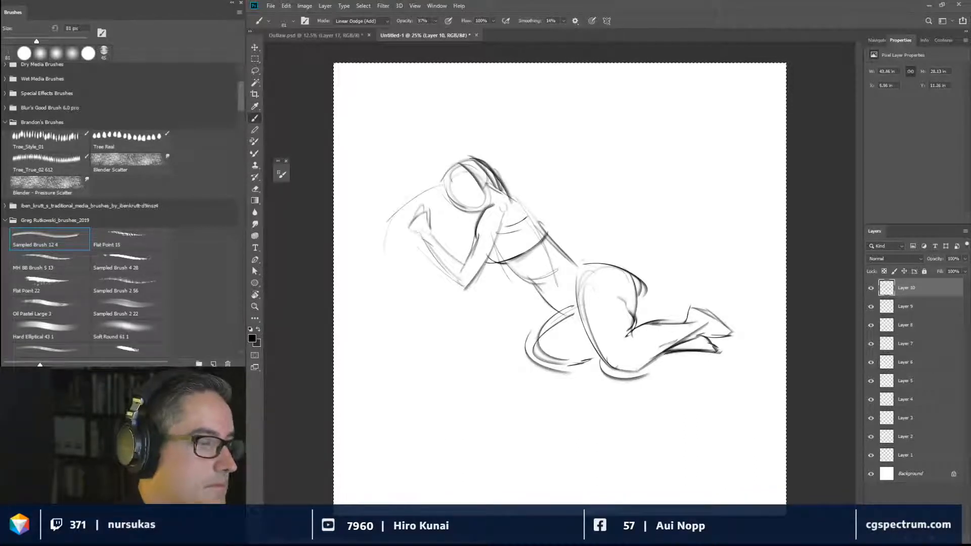
mouse_move(525, 284)
left_mouse_down()
mouse_move(445, 328)
mouse_move(402, 310)
left_mouse_up()
mouse_move(381, 285)
left_mouse_down()
mouse_move(469, 324)
mouse_move(494, 307)
left_mouse_up()
left_click_drag(438, 322, 519, 304)
left_click_drag(384, 248, 440, 319)
mouse_move(392, 197)
left_mouse_down()
mouse_move(386, 269)
mouse_move(479, 312)
left_mouse_up()
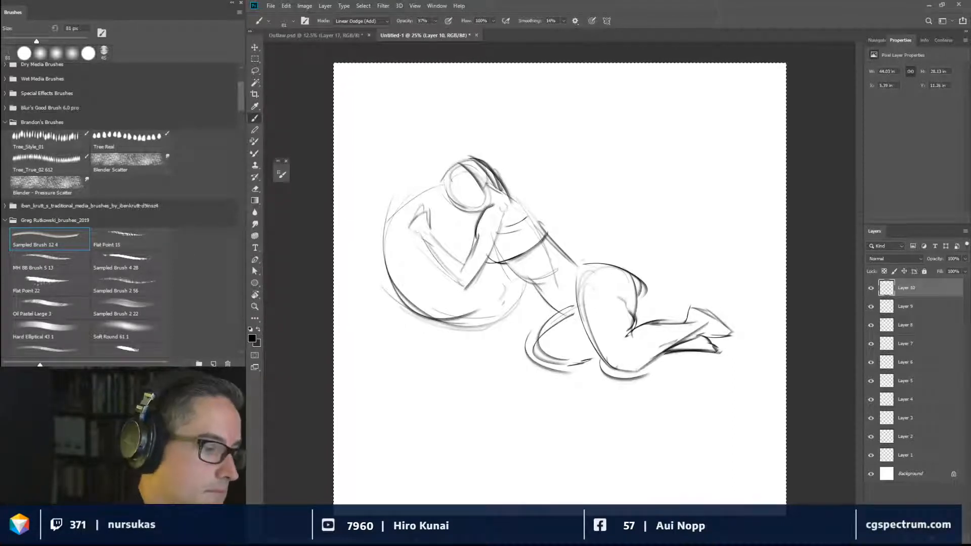
Add facial guidelines and fingers to the raised hand, and darken the clothing bands and upper back.
mouse_move(476, 186)
left_mouse_down()
mouse_move(454, 208)
mouse_move(442, 183)
mouse_move(433, 193)
mouse_move(445, 201)
left_mouse_up()
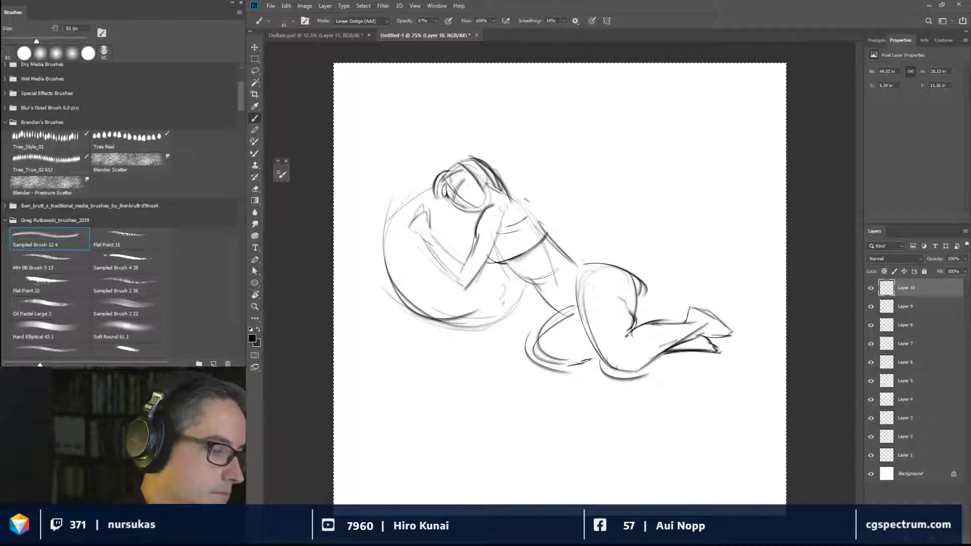
left_click_drag(403, 213, 414, 226)
mouse_move(406, 219)
left_mouse_down()
mouse_move(421, 235)
mouse_move(412, 215)
mouse_move(428, 211)
mouse_move(434, 230)
mouse_move(433, 215)
left_mouse_up()
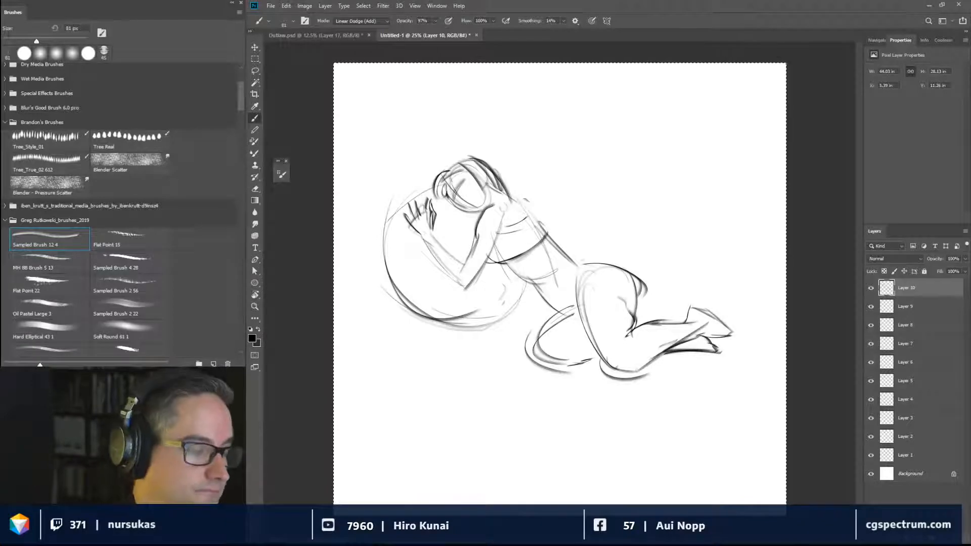
mouse_move(512, 265)
left_mouse_down()
mouse_move(543, 235)
mouse_move(517, 197)
mouse_move(571, 256)
left_mouse_up()
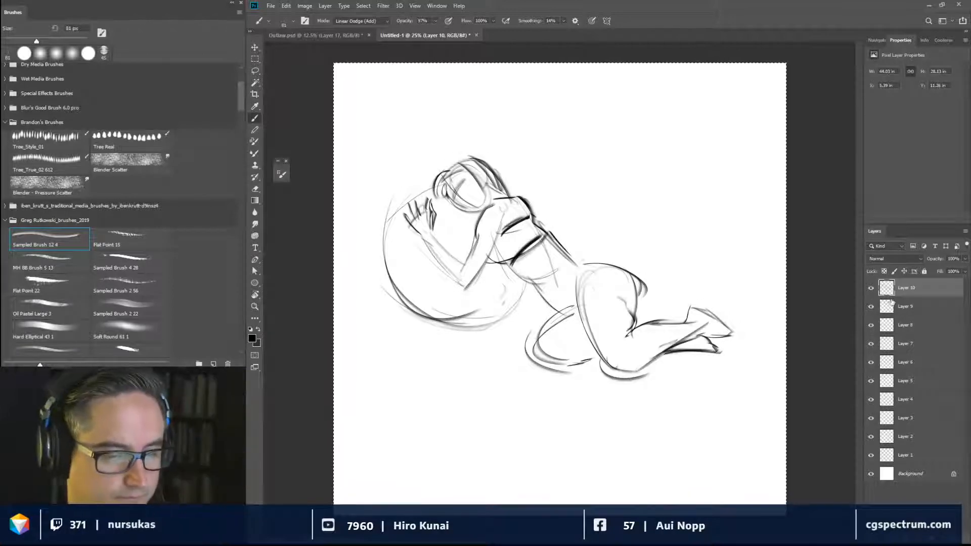
Hide Layer 10, make Layer 9 the active layer and select the whole canvas.
left_click(871, 287)
left_click(901, 307)
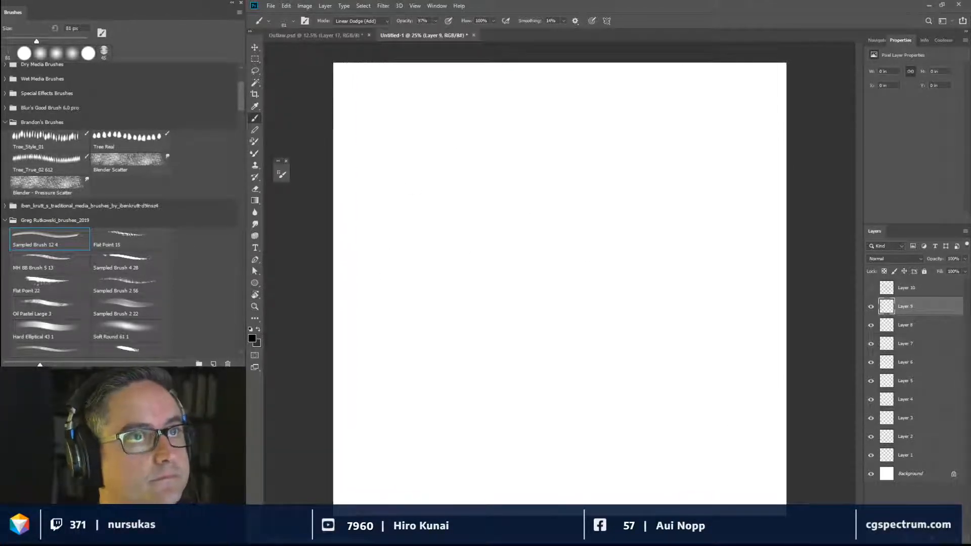
key("ctrl+d")
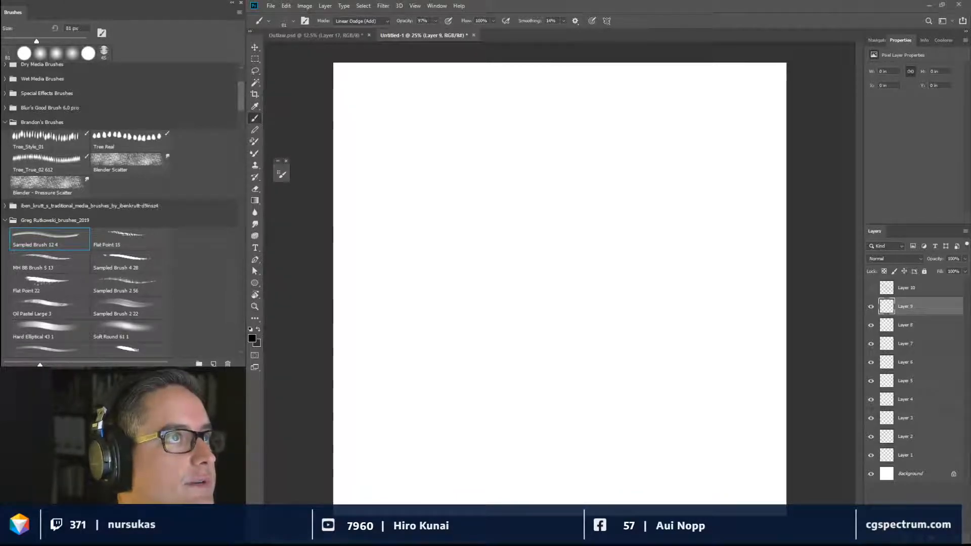
left_click(568, 233)
key("ctrl+a")
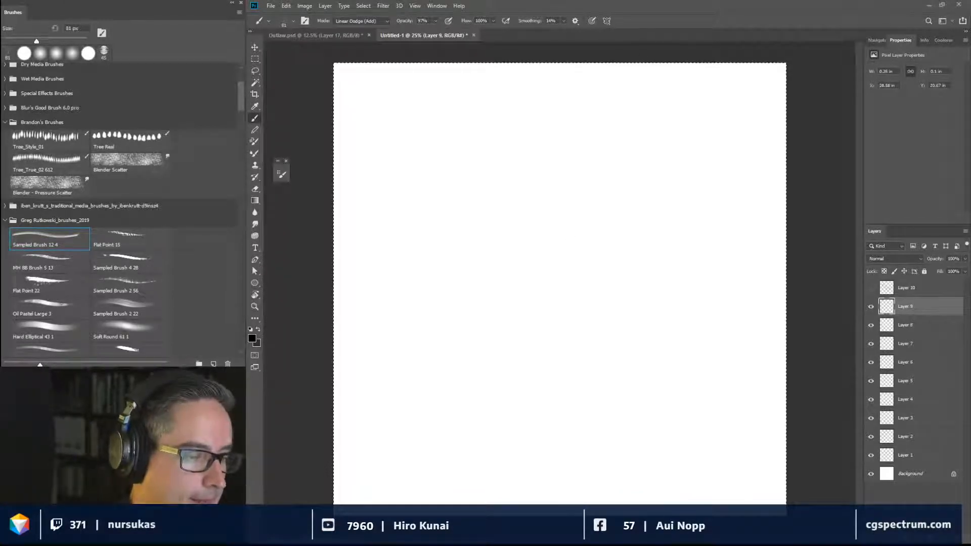
Start a crouching figure with a long arc for the bent thigh and contours for the knee, calf and heel.
left_click_drag(552, 242, 449, 314)
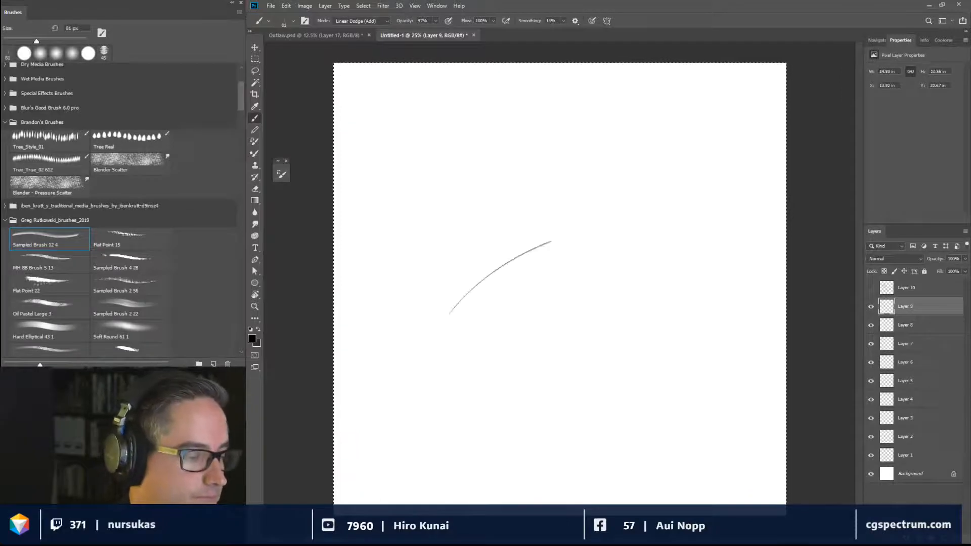
mouse_move(522, 252)
left_mouse_down()
mouse_move(448, 314)
mouse_move(469, 357)
mouse_move(503, 362)
left_mouse_up()
left_click_drag(432, 344, 522, 366)
mouse_move(458, 325)
left_mouse_down()
mouse_move(542, 336)
mouse_move(593, 321)
mouse_move(612, 378)
left_mouse_up()
left_click_drag(595, 340, 624, 400)
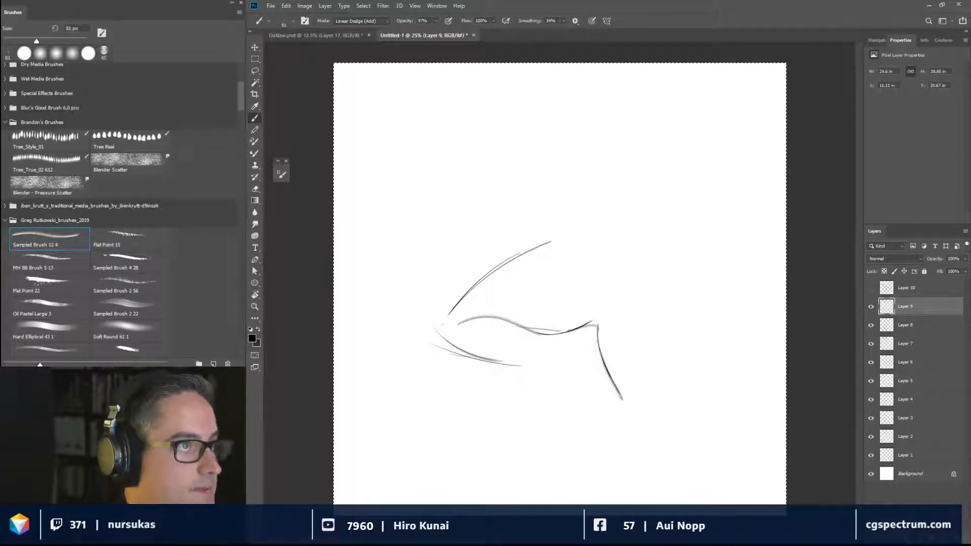
Complete the underside of the lower leg and toes, and sketch the other foot beneath the shin.
mouse_move(494, 358)
left_mouse_down()
mouse_move(540, 365)
mouse_move(554, 356)
mouse_move(615, 413)
left_mouse_up()
left_click_drag(614, 407, 635, 405)
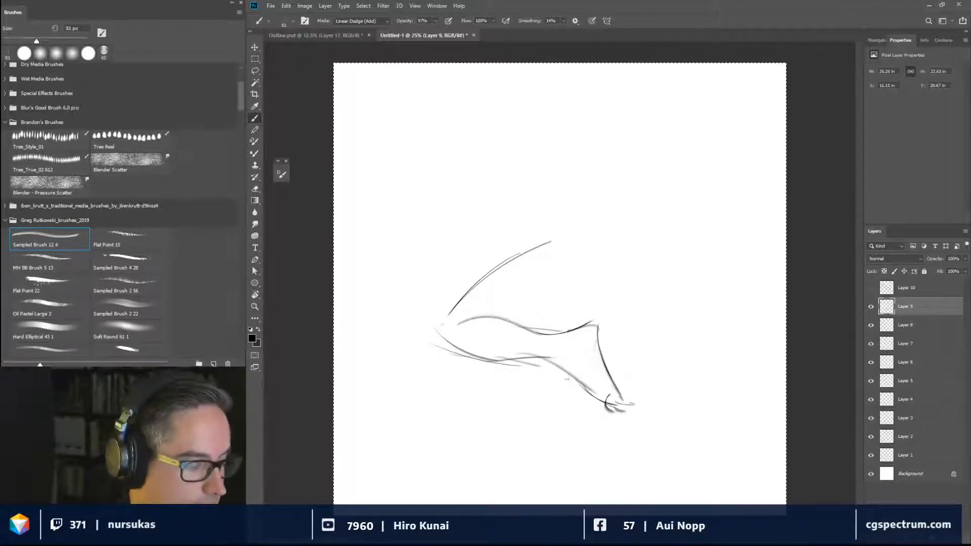
left_click_drag(570, 379, 518, 403)
mouse_move(537, 358)
left_mouse_down()
mouse_move(504, 369)
mouse_move(489, 398)
mouse_move(528, 403)
mouse_move(518, 385)
mouse_move(535, 386)
left_mouse_up()
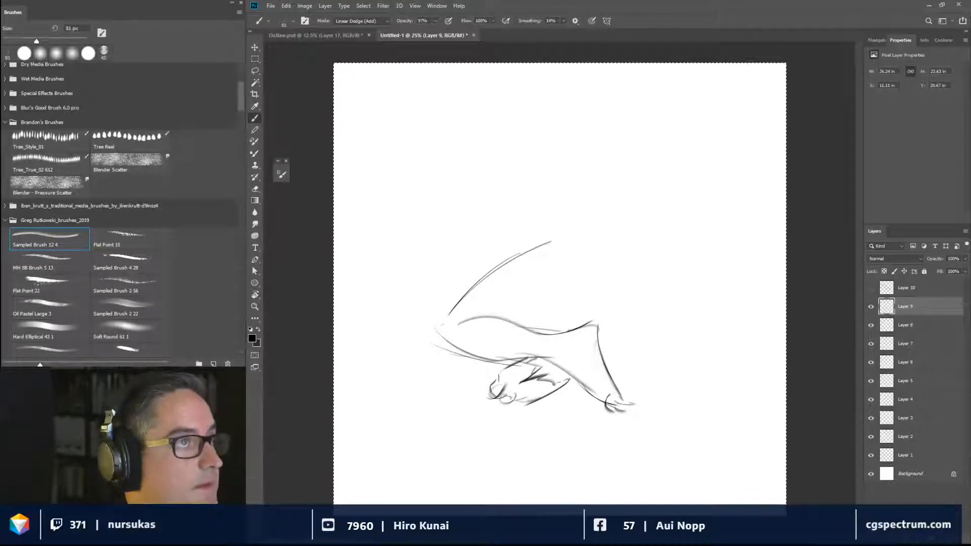
Extend the thigh line up to the waist and sketch the rounded hips, seat and thigh crease above the heel.
mouse_move(590, 319)
left_mouse_down()
mouse_move(606, 297)
mouse_move(602, 281)
mouse_move(607, 294)
left_mouse_up()
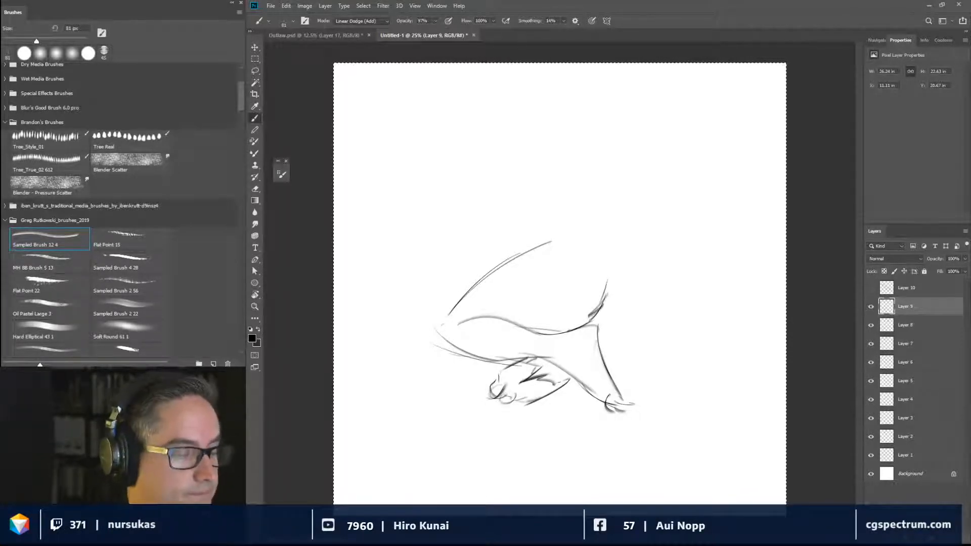
left_click_drag(611, 260, 601, 294)
mouse_move(503, 267)
left_mouse_down()
mouse_move(602, 221)
mouse_move(644, 221)
mouse_move(678, 275)
left_mouse_up()
mouse_move(637, 218)
left_mouse_down()
mouse_move(669, 276)
mouse_move(646, 332)
left_mouse_up()
left_click_drag(613, 301, 660, 332)
left_click_drag(593, 350, 650, 345)
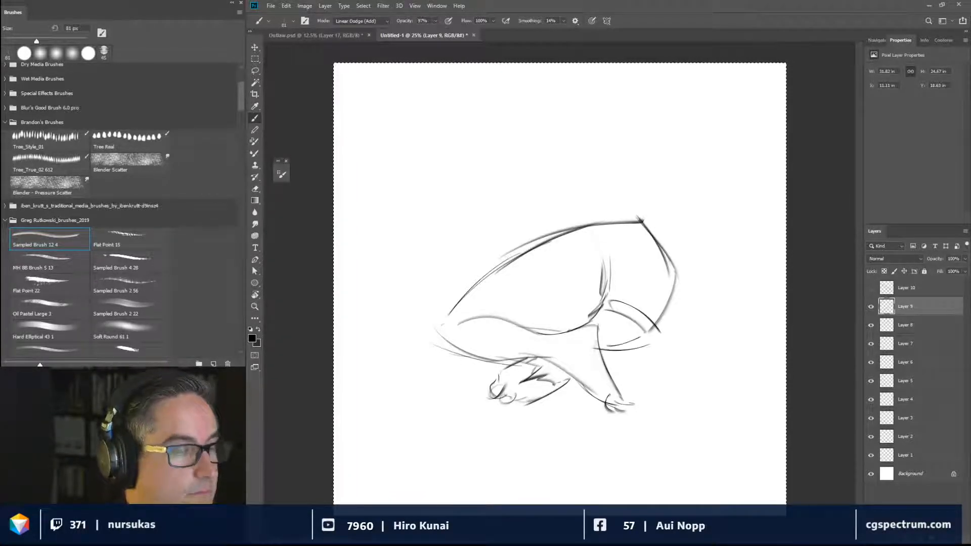
Draw the rear hip contour, the torso rising to the shoulders, and the start of the head and outstretched arm.
left_click_drag(692, 249, 644, 336)
mouse_move(691, 268)
left_mouse_down()
mouse_move(670, 309)
mouse_move(725, 168)
left_mouse_up()
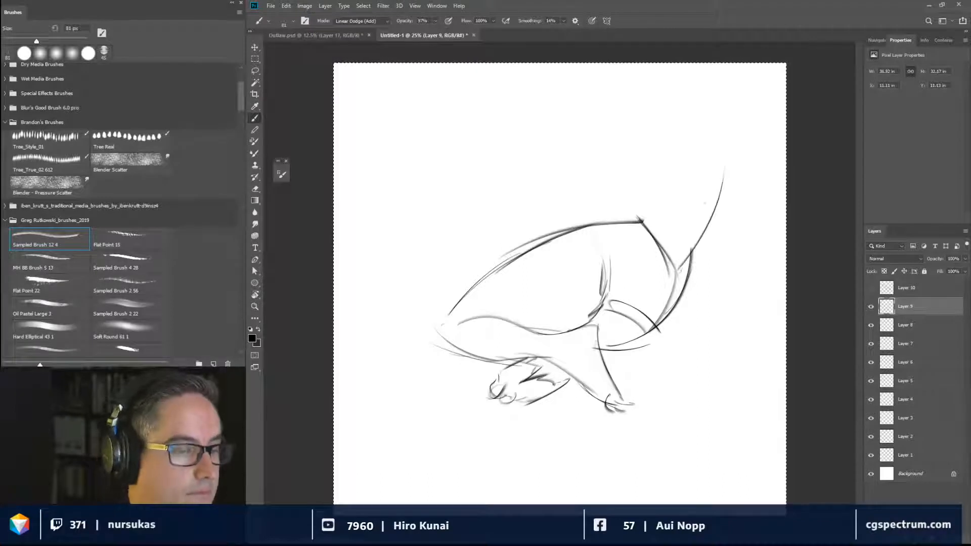
mouse_move(623, 215)
left_mouse_down()
mouse_move(637, 136)
mouse_move(664, 110)
left_mouse_up()
mouse_move(638, 182)
left_mouse_down()
mouse_move(672, 107)
mouse_move(762, 134)
mouse_move(711, 223)
left_mouse_up()
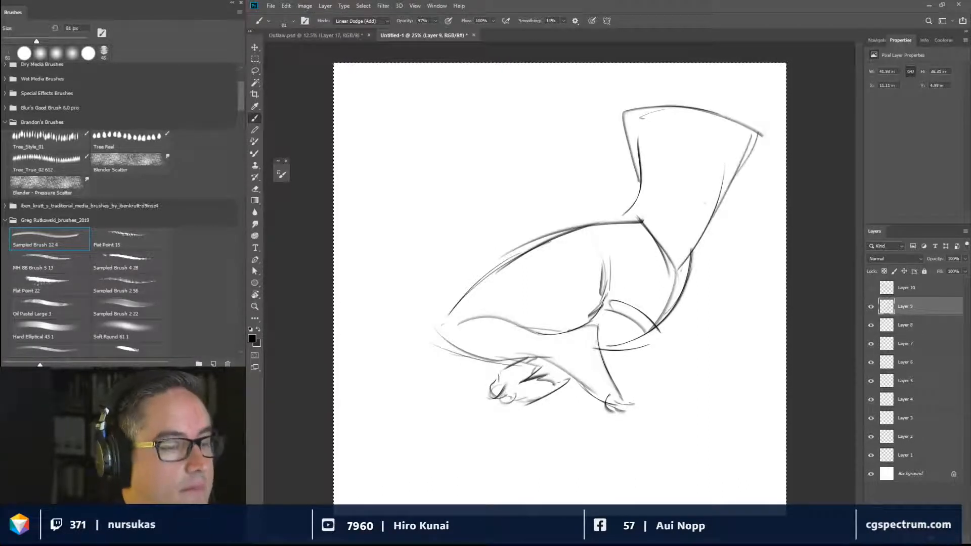
mouse_move(684, 106)
left_mouse_down()
mouse_move(712, 64)
mouse_move(737, 106)
mouse_move(783, 120)
left_mouse_up()
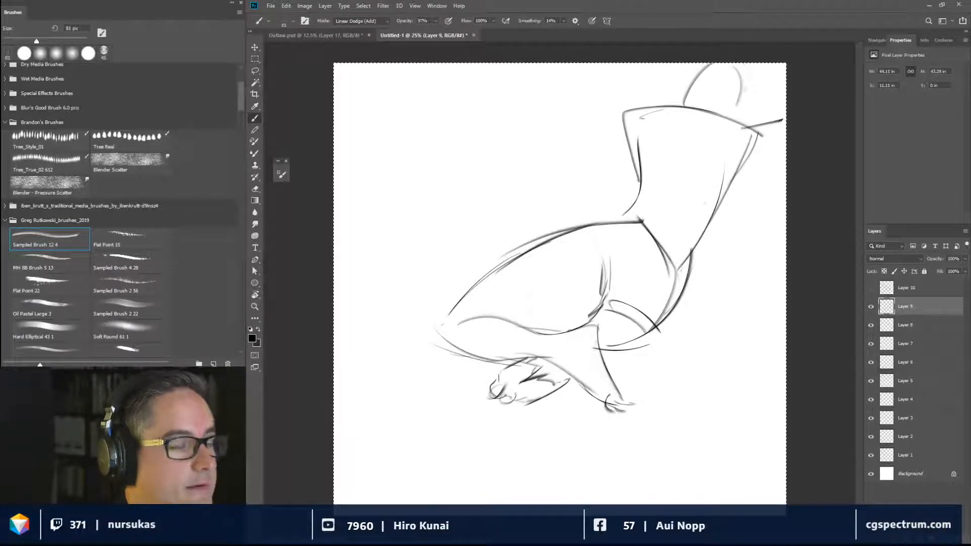
Double the torso's front contour with an arm line and reinforce the top of the thigh down to the knee.
left_click_drag(635, 216, 622, 108)
left_click_drag(629, 193, 621, 130)
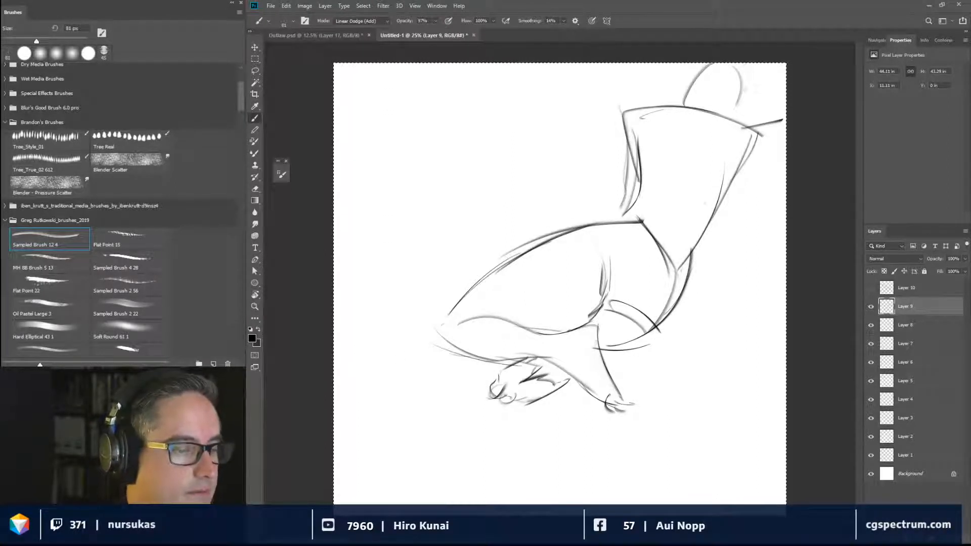
left_click_drag(639, 221, 493, 260)
left_click_drag(536, 234, 440, 330)
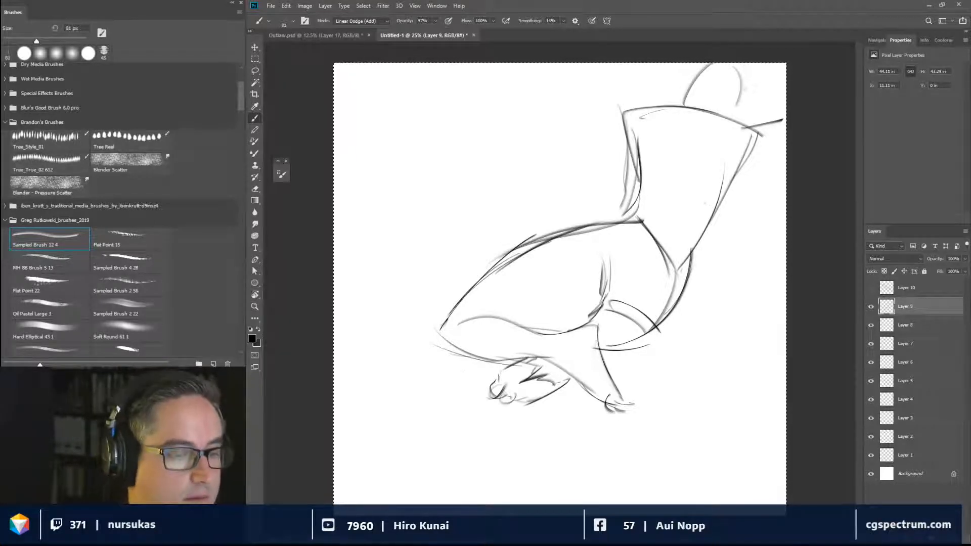
Add the spine line down the back and darken the creases between the hip, buttock and thigh.
left_click_drag(683, 195, 659, 243)
left_click_drag(695, 119, 674, 225)
left_click_drag(692, 161, 660, 245)
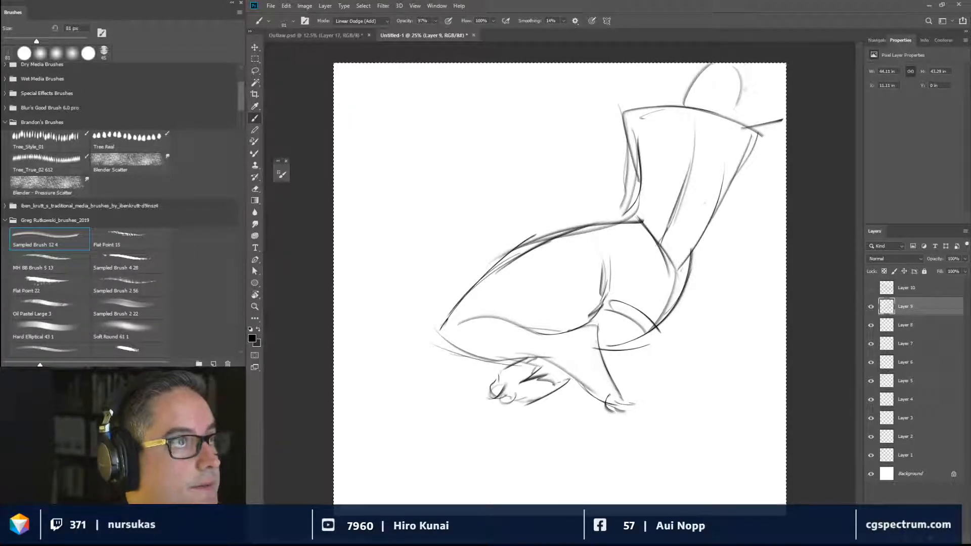
mouse_move(643, 277)
left_mouse_down()
mouse_move(606, 302)
mouse_move(611, 297)
left_mouse_up()
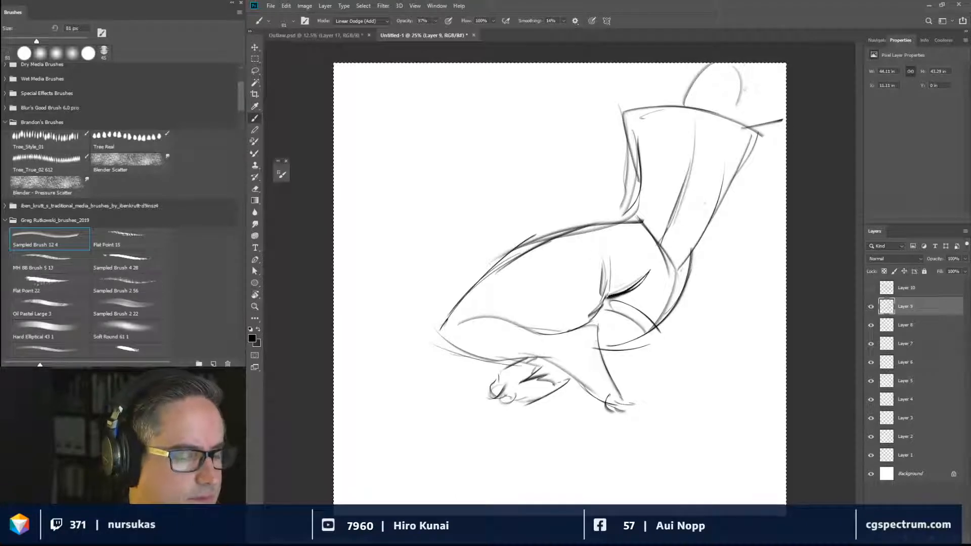
left_click_drag(582, 236, 601, 295)
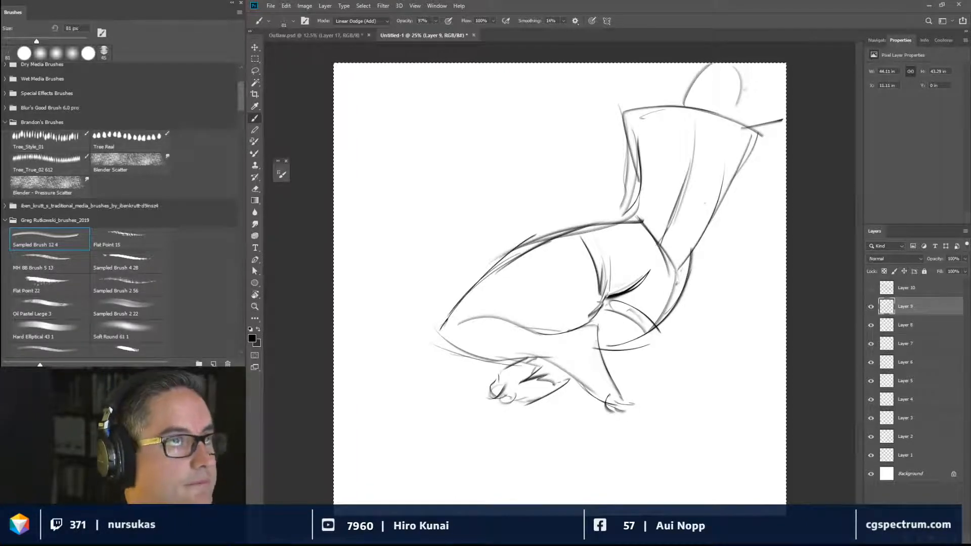
Darken the side of the back below the armpit and rough in the underside of the outstretched arm.
left_click_drag(751, 134, 725, 193)
left_click_drag(749, 159, 722, 204)
left_click_drag(753, 130, 722, 209)
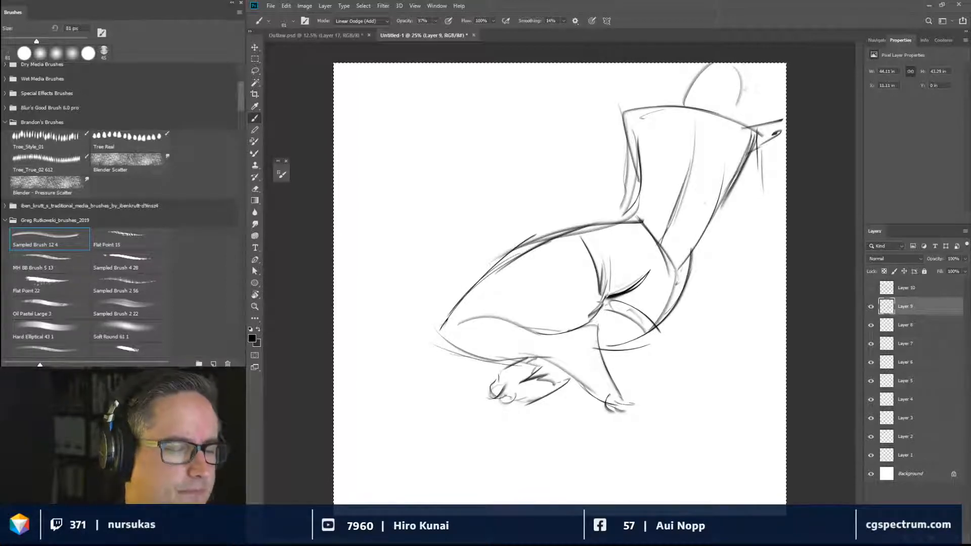
Hide Layer 9, make Layer 8 the active layer and select the whole canvas.
left_click(871, 306)
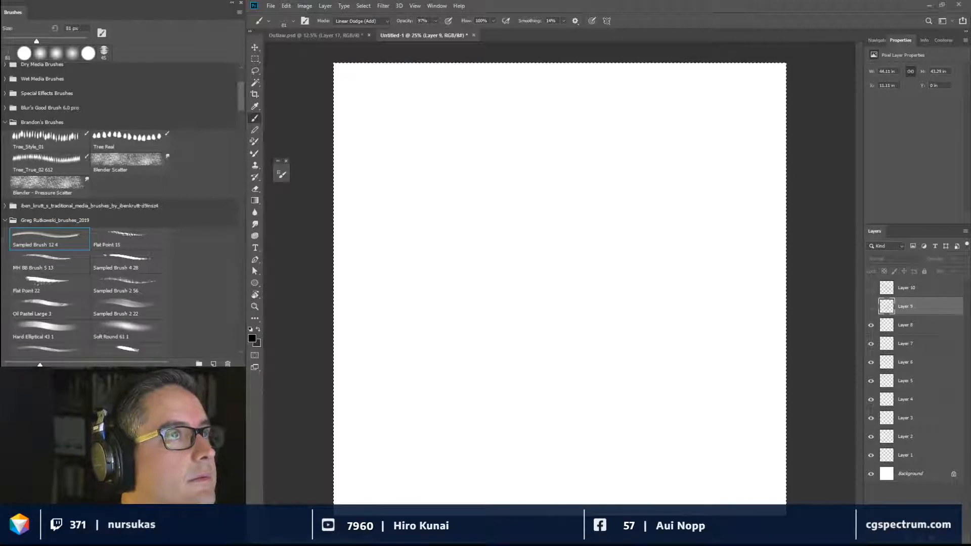
left_click(902, 325)
key("ctrl+a")
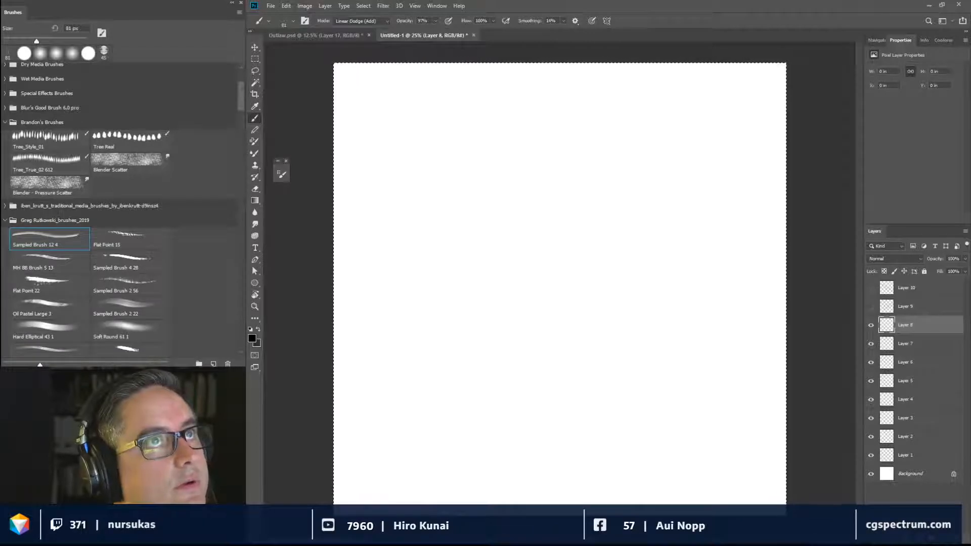
key("ctrl+d")
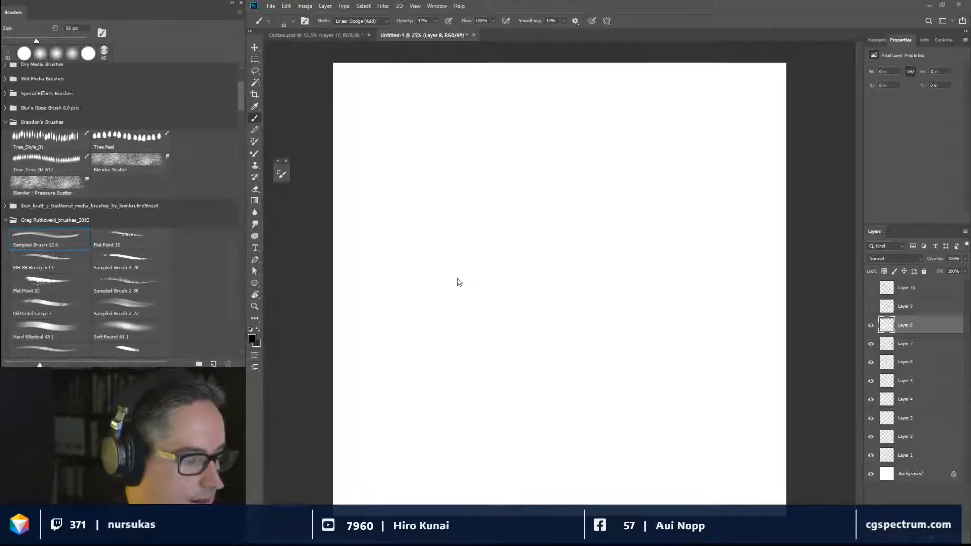
key("ctrl+a")
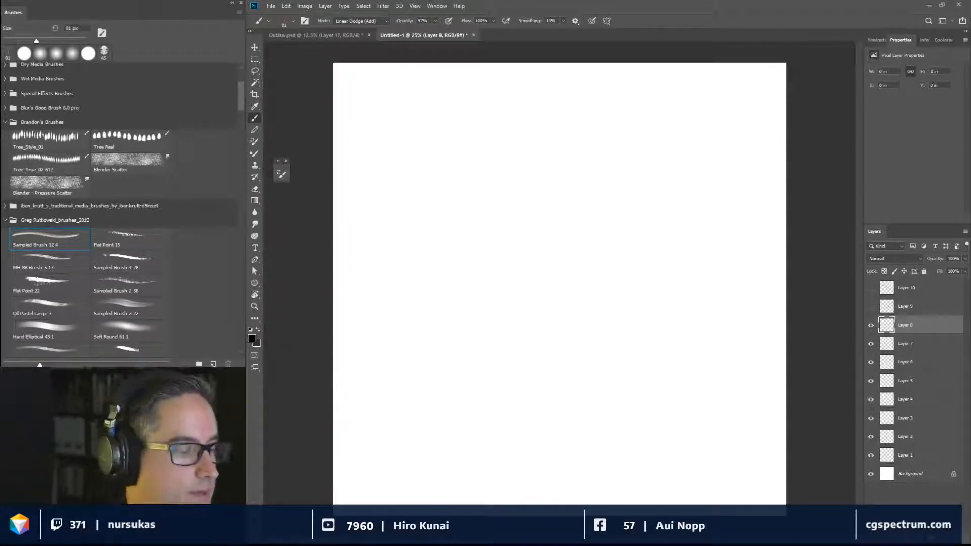
key("ctrl+a")
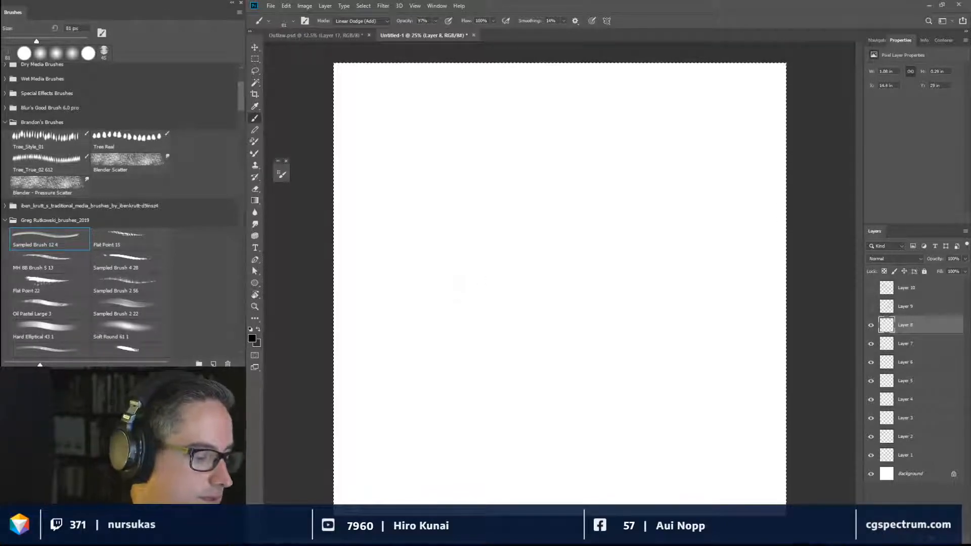
Rough in the rounded hip and buttock of a reclining figure on Layer 8 with overlapping curved strokes and an inner contour line.
left_click_drag(461, 276, 458, 357)
mouse_move(442, 303)
left_mouse_down()
mouse_move(494, 364)
mouse_move(477, 354)
mouse_move(484, 361)
mouse_move(547, 326)
mouse_move(573, 288)
left_mouse_up()
left_click_drag(523, 339, 554, 319)
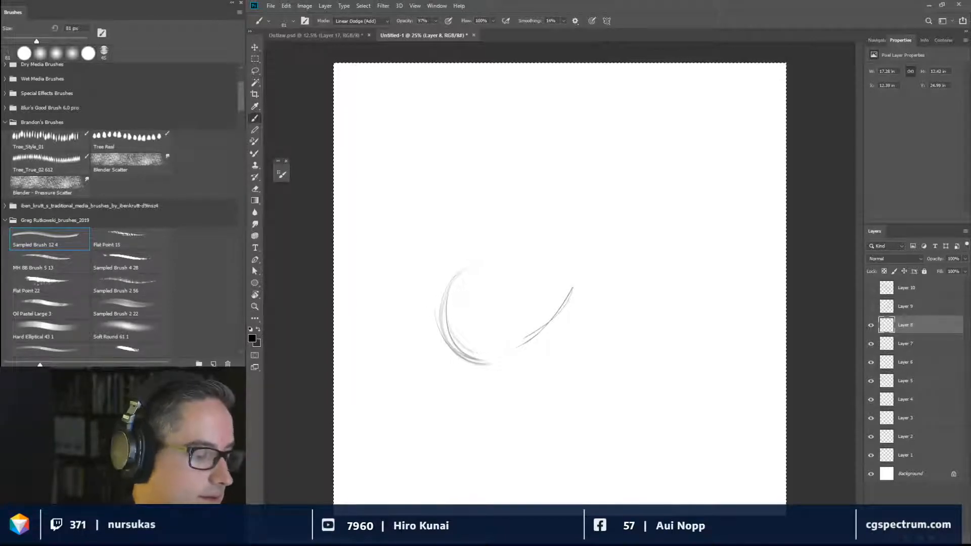
left_click_drag(476, 309, 506, 345)
left_click_drag(468, 283, 506, 334)
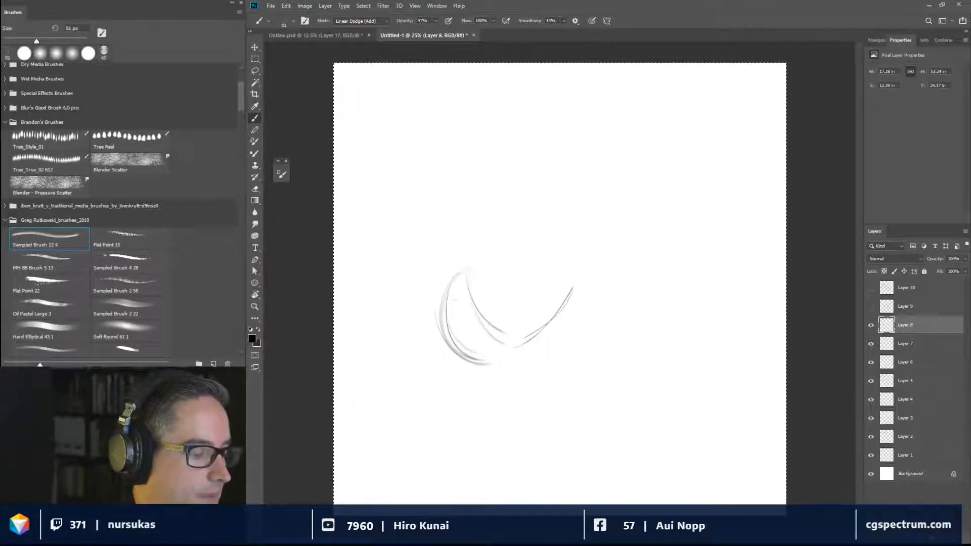
mouse_move(511, 261)
left_mouse_down()
mouse_move(446, 276)
mouse_move(454, 338)
left_mouse_up()
left_click_drag(464, 261, 461, 345)
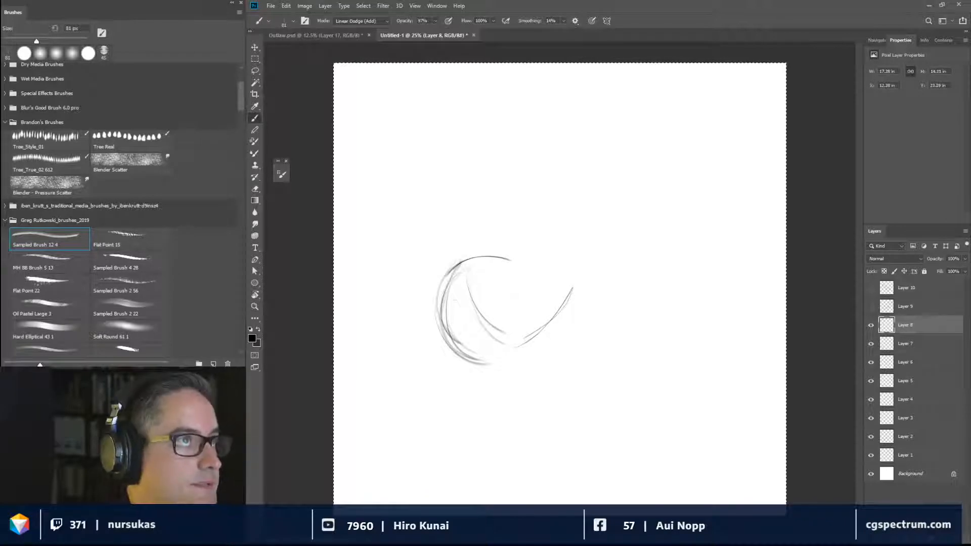
Sketch the waist and back lines rising from the hip, extending into the shoulder and the long outstretched arm.
mouse_move(504, 273)
left_mouse_down()
mouse_move(536, 241)
mouse_move(528, 250)
mouse_move(536, 261)
left_mouse_up()
left_click_drag(552, 319, 585, 297)
mouse_move(548, 239)
left_mouse_down()
mouse_move(581, 207)
mouse_move(652, 187)
left_mouse_up()
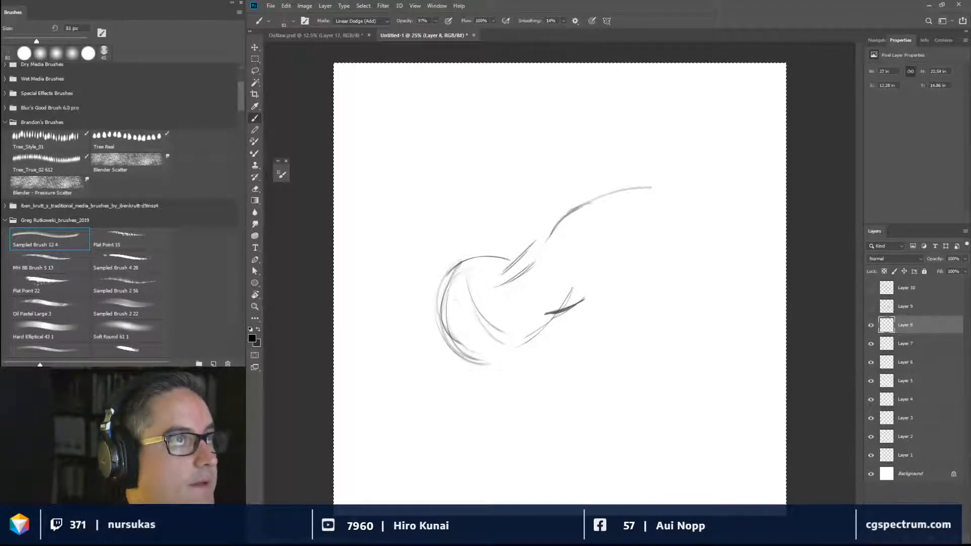
left_click_drag(585, 242, 639, 217)
left_click_drag(655, 181, 757, 207)
mouse_move(643, 215)
left_mouse_down()
mouse_move(753, 219)
mouse_move(663, 183)
mouse_move(643, 193)
left_mouse_up()
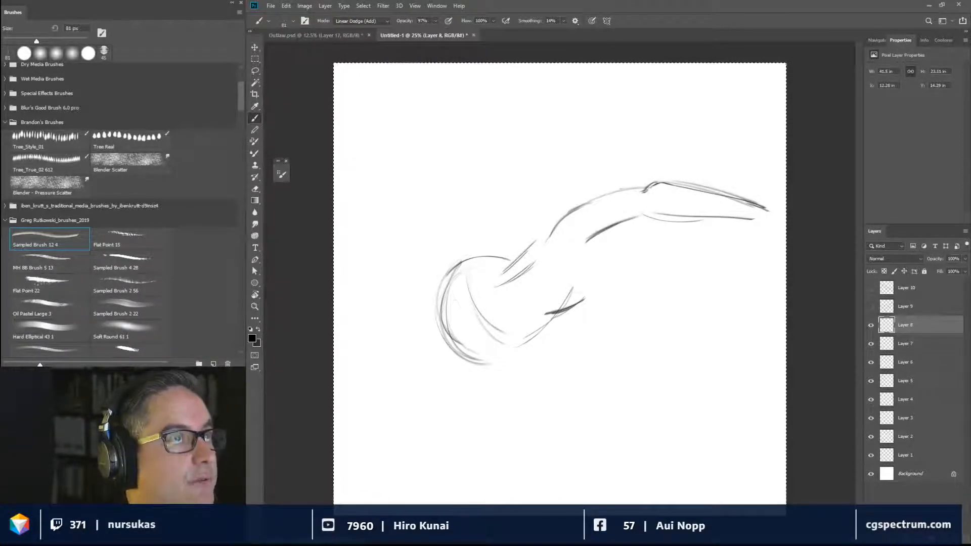
Draw the head as a rounded arc above the shoulder and run the far back contour down to the waist.
left_click_drag(582, 193, 656, 155)
mouse_move(561, 205)
left_mouse_down()
mouse_move(643, 144)
mouse_move(673, 173)
left_mouse_up()
left_click_drag(589, 197, 676, 176)
left_click_drag(600, 170, 630, 146)
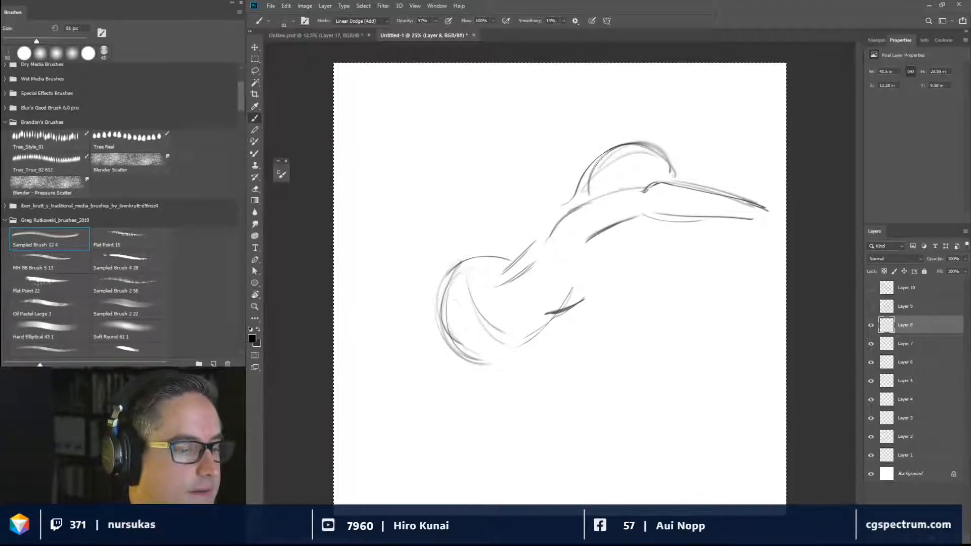
left_click_drag(592, 192, 520, 255)
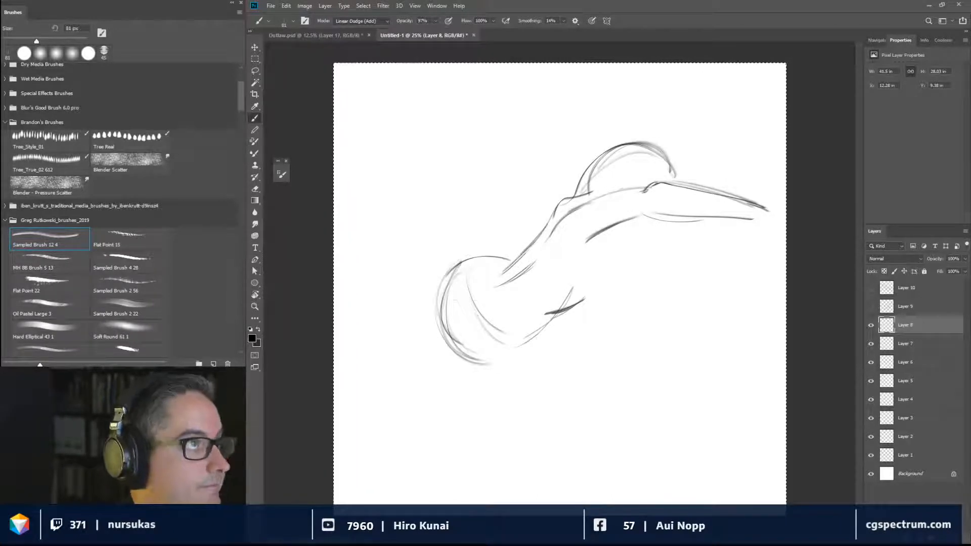
Sketch the foot and ankle behind the buttock and draw the curved underside of the folded leg up to the knee.
left_click_drag(438, 312, 375, 337)
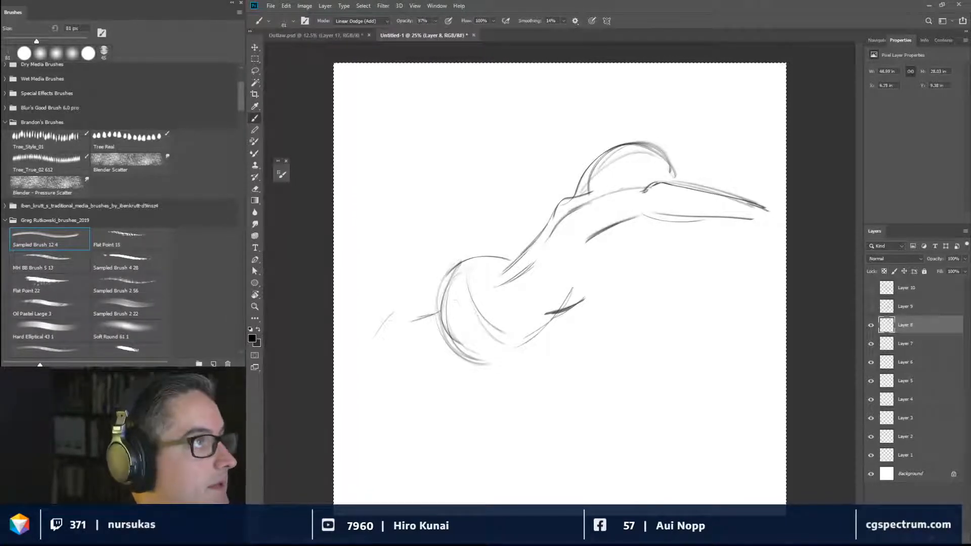
mouse_move(403, 307)
left_mouse_down()
mouse_move(362, 349)
mouse_move(383, 360)
left_mouse_up()
left_click_drag(417, 322, 400, 307)
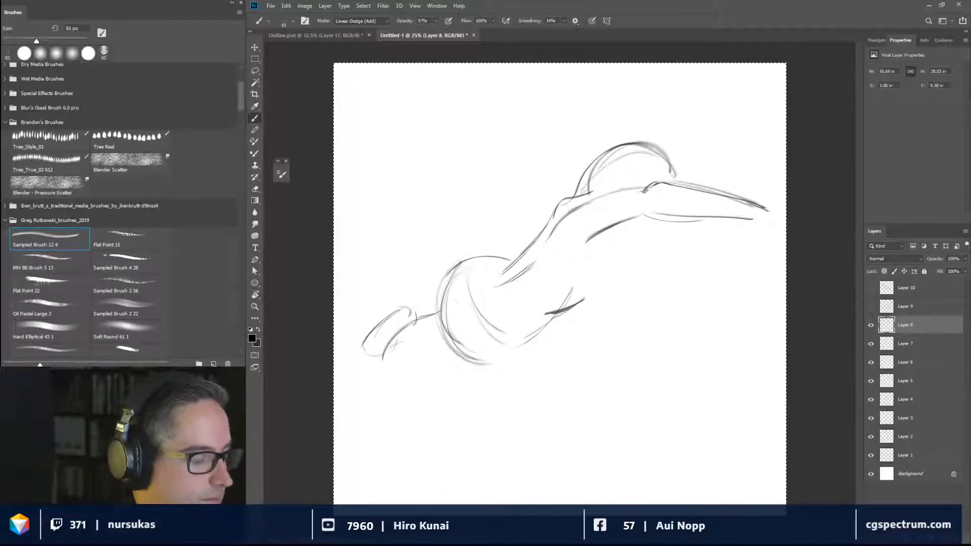
mouse_move(390, 349)
left_mouse_down()
mouse_move(437, 320)
mouse_move(437, 340)
mouse_move(450, 330)
mouse_move(457, 344)
mouse_move(518, 360)
mouse_move(565, 337)
mouse_move(555, 317)
mouse_move(555, 344)
left_mouse_up()
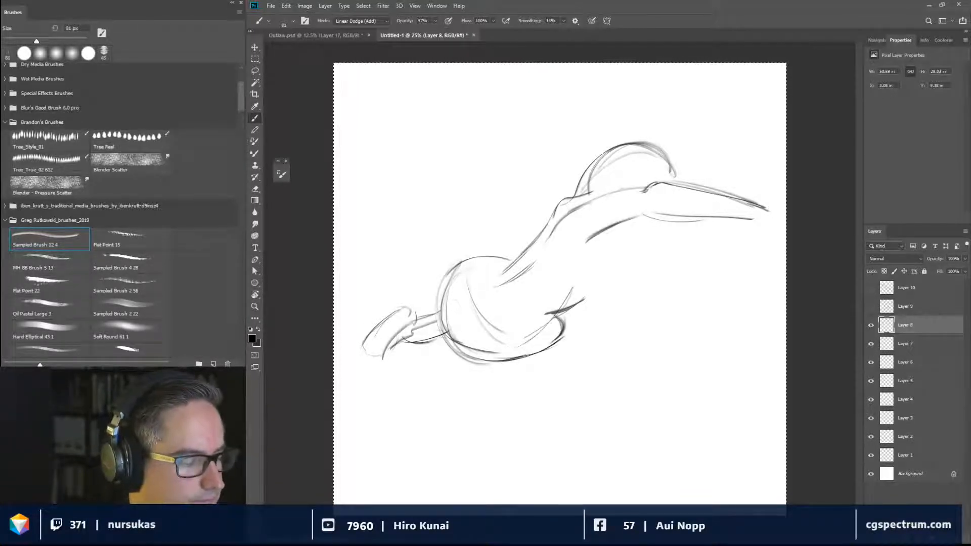
Darken the crease between thigh and belly, the buttock's inner line and its outer contour.
left_click_drag(567, 308, 510, 340)
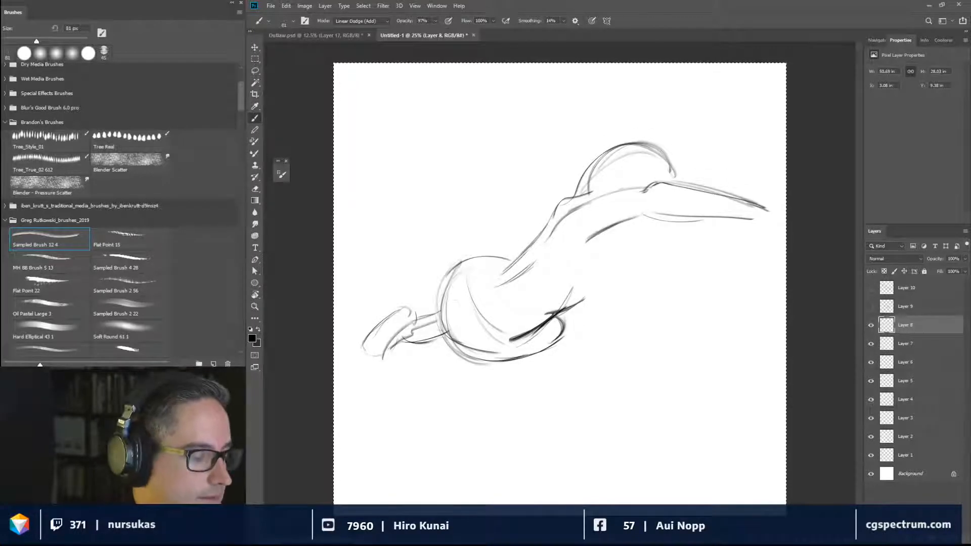
left_click_drag(470, 256, 513, 339)
mouse_move(468, 278)
left_mouse_down()
mouse_move(480, 303)
mouse_move(477, 254)
left_mouse_up()
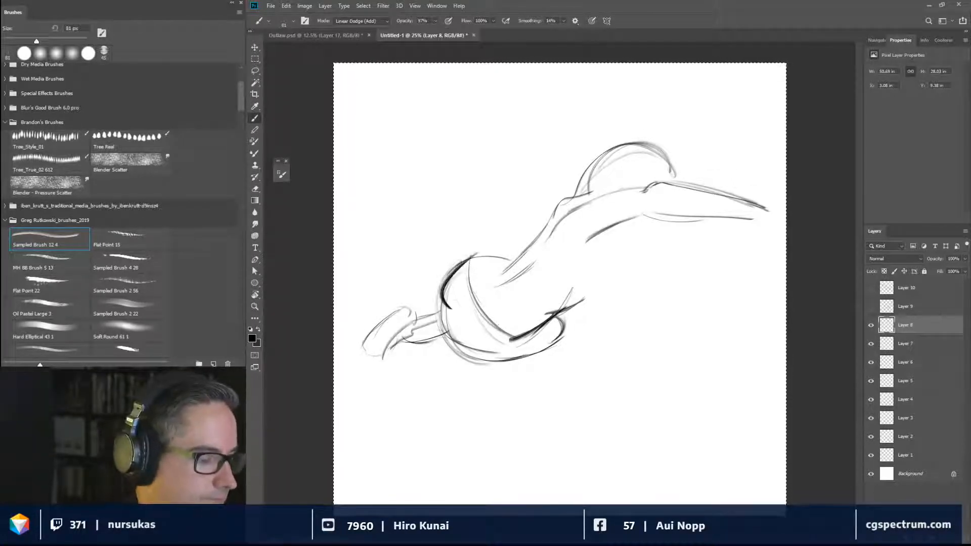
mouse_move(447, 308)
left_mouse_down()
mouse_move(446, 334)
mouse_move(498, 351)
left_mouse_up()
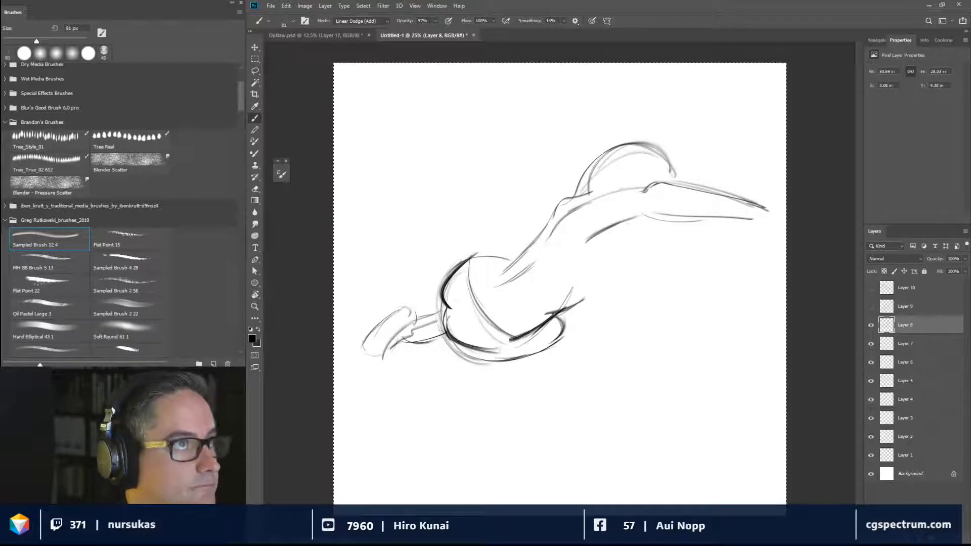
Draw the large round ball under the figure's torso and add the hand at the end of the outstretched arm.
left_click_drag(583, 244, 581, 336)
mouse_move(572, 291)
left_mouse_down()
mouse_move(582, 334)
mouse_move(678, 400)
left_mouse_up()
left_click_drag(602, 369, 779, 349)
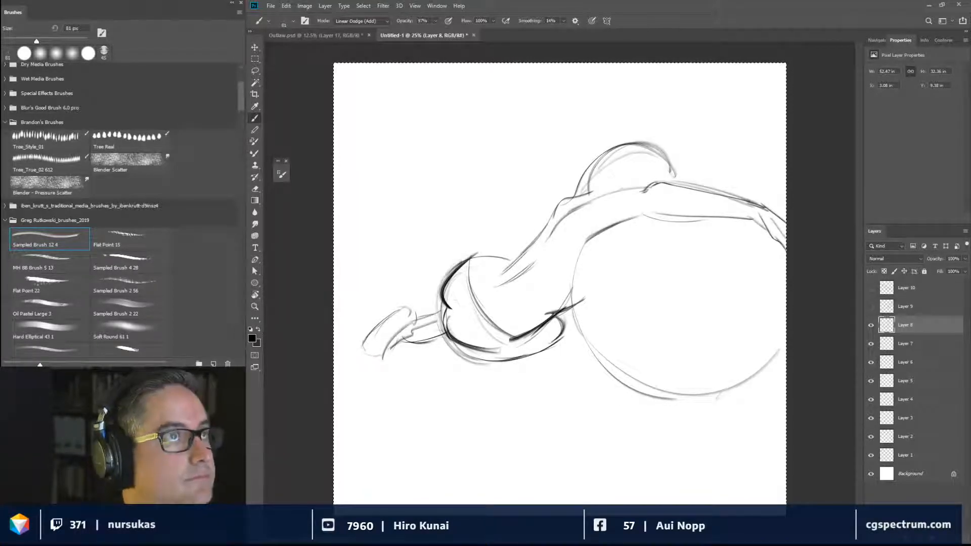
Sketch the second hand with its fingers below the outstretched arm and draw the forearm line down from it.
mouse_move(686, 219)
left_mouse_down()
mouse_move(679, 251)
mouse_move(725, 236)
mouse_move(715, 214)
left_mouse_up()
left_click_drag(702, 225, 713, 216)
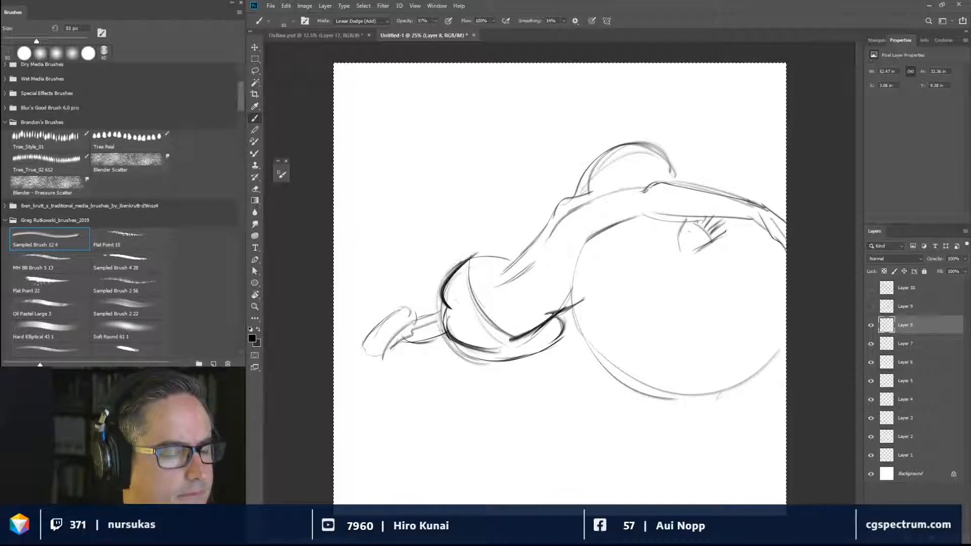
mouse_move(652, 298)
left_mouse_down()
mouse_move(698, 253)
mouse_move(685, 266)
left_mouse_up()
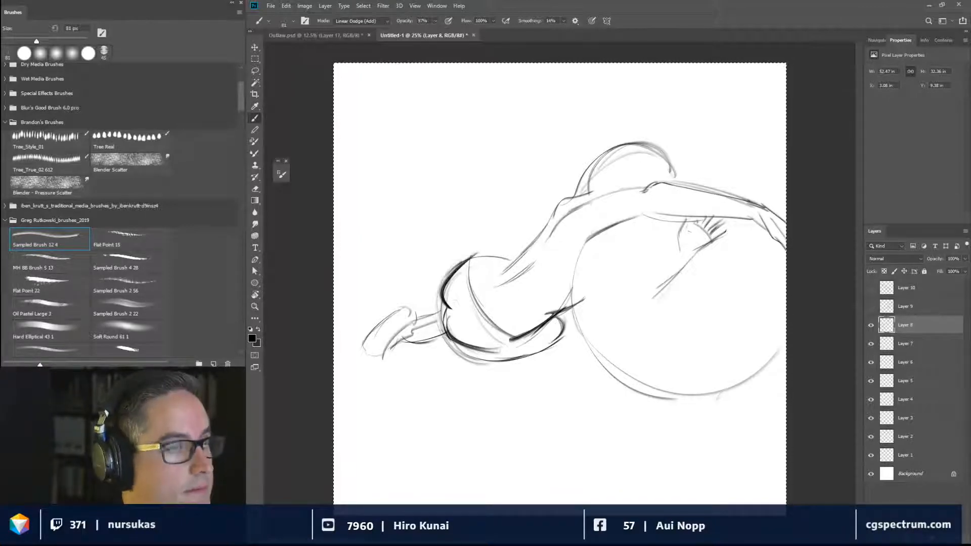
Draw the belly and chest contours over the ball and the second upper arm running from the armpit to the elbow.
left_click_drag(584, 299, 604, 288)
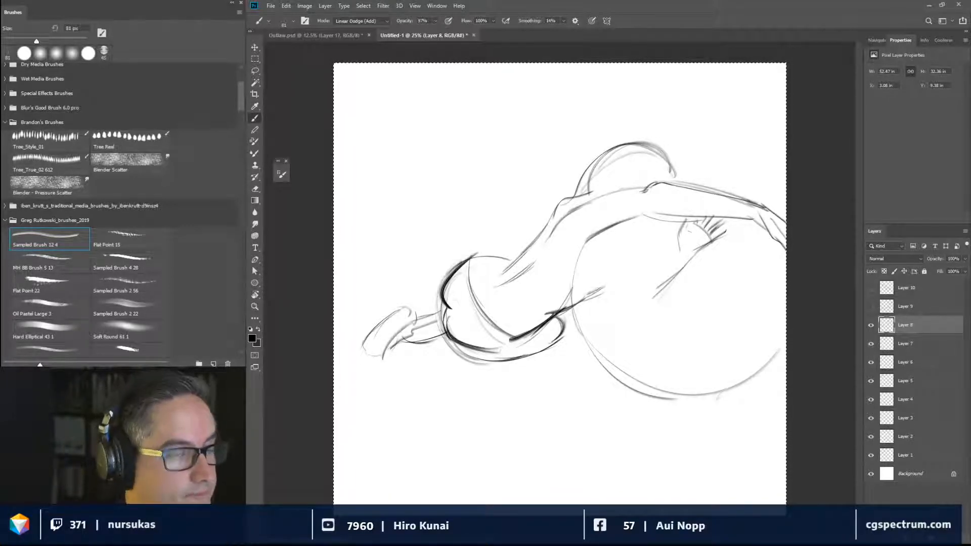
left_click_drag(610, 252, 603, 289)
mouse_move(611, 224)
left_mouse_down()
mouse_move(602, 287)
mouse_move(610, 257)
mouse_move(635, 304)
left_mouse_up()
mouse_move(610, 271)
left_mouse_down()
mouse_move(635, 305)
mouse_move(647, 302)
left_mouse_up()
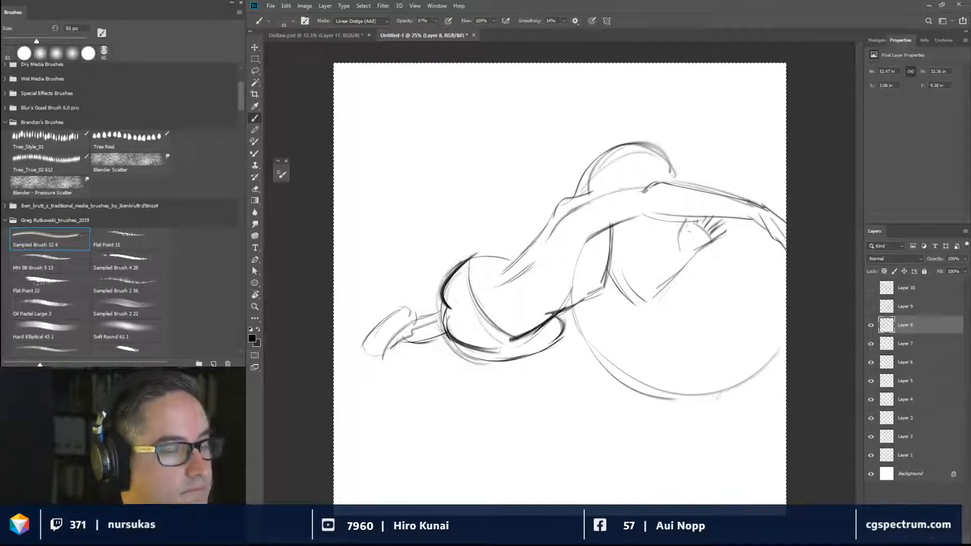
left_click_drag(615, 269, 637, 313)
left_click_drag(641, 261, 651, 297)
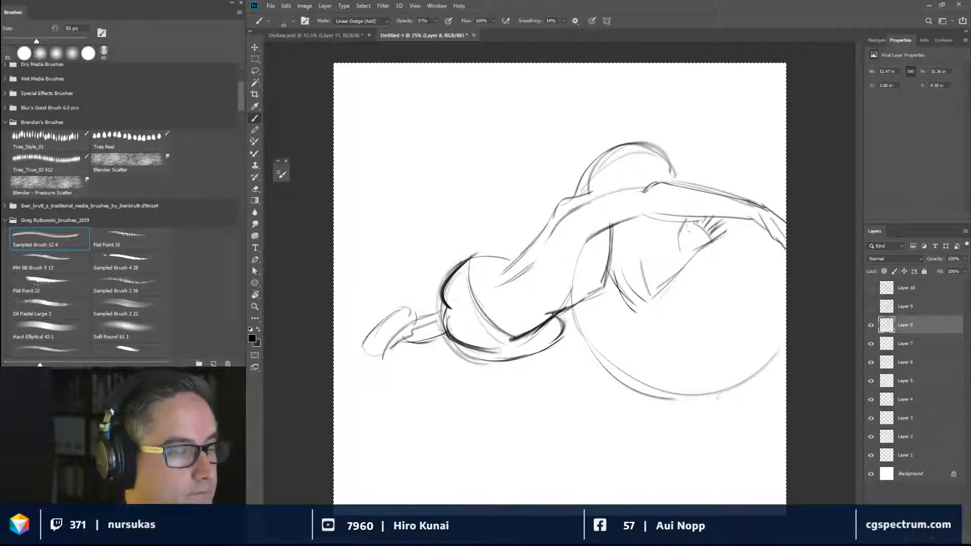
mouse_move(624, 225)
left_mouse_down()
mouse_move(646, 291)
mouse_move(641, 218)
left_mouse_up()
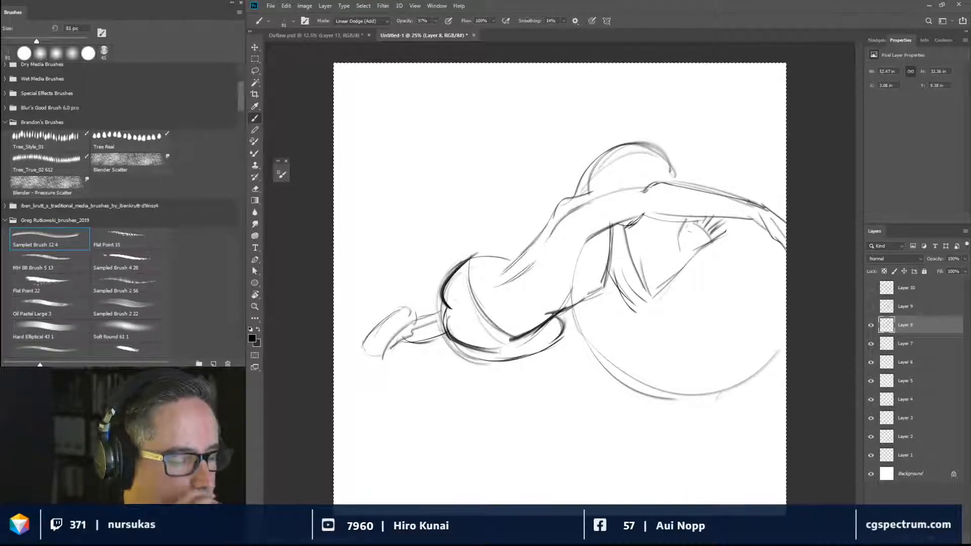
Darken the ball's near side and lower edge, and reinforce the back lines from the waist to the shoulder.
mouse_move(588, 236)
left_mouse_down()
mouse_move(575, 304)
mouse_move(636, 383)
mouse_move(701, 395)
left_mouse_up()
left_click_drag(632, 383, 707, 393)
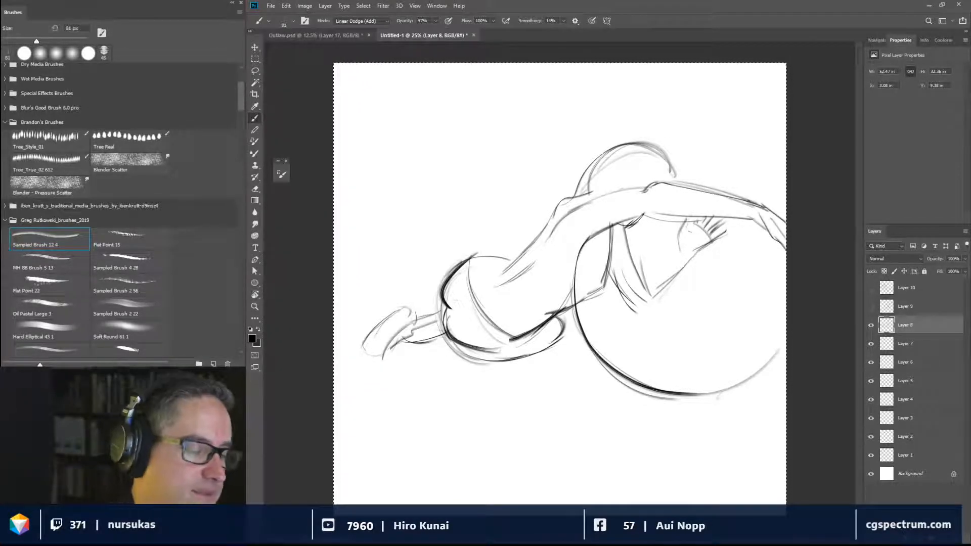
mouse_move(495, 287)
left_mouse_down()
mouse_move(538, 255)
mouse_move(495, 287)
mouse_move(532, 239)
left_mouse_up()
mouse_move(506, 270)
left_mouse_down()
mouse_move(565, 202)
mouse_move(551, 232)
left_mouse_up()
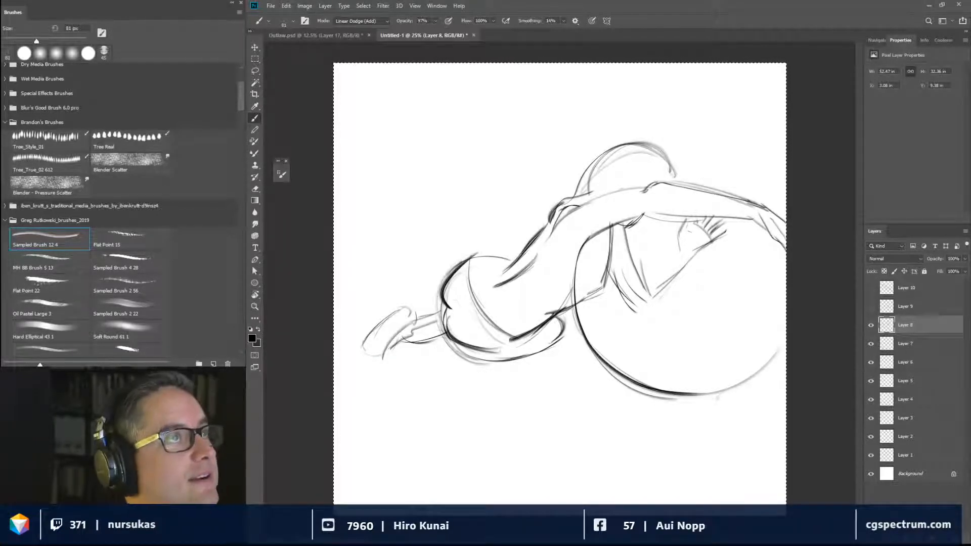
Reinforce the shoulder and both edges of the outstretched upper arm, and add curved hair strokes to the head.
mouse_move(603, 192)
left_mouse_down()
mouse_move(575, 214)
mouse_move(623, 192)
left_mouse_up()
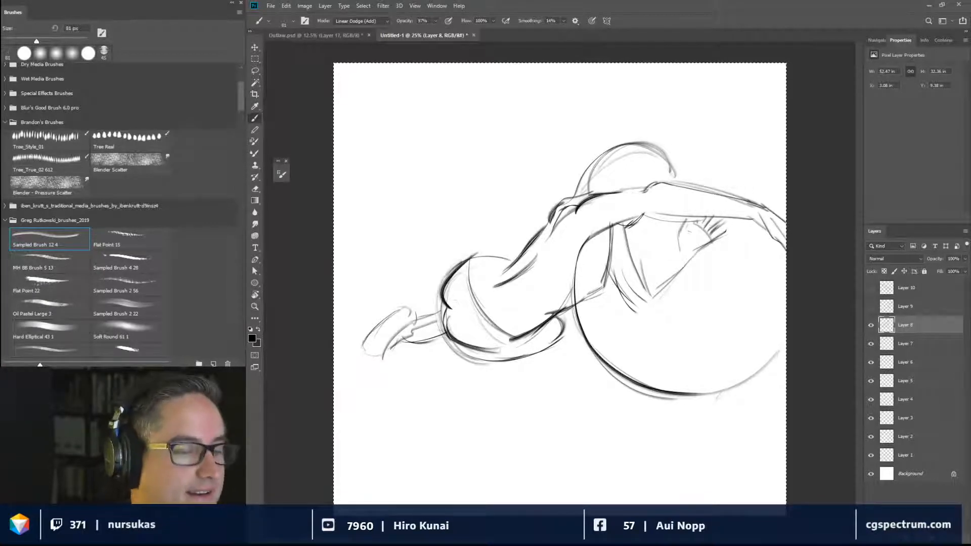
mouse_move(646, 190)
left_mouse_down()
mouse_move(639, 197)
mouse_move(676, 178)
left_mouse_up()
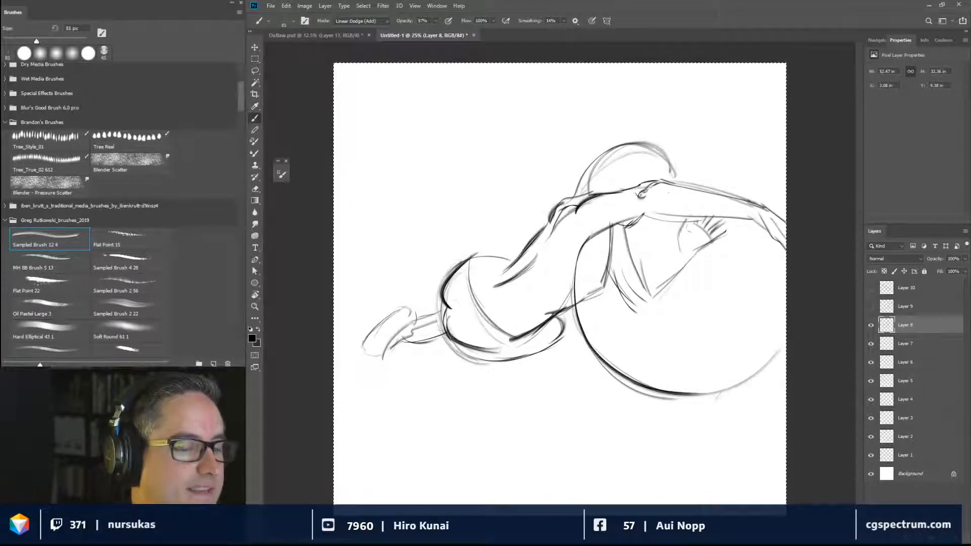
left_click_drag(639, 209, 683, 218)
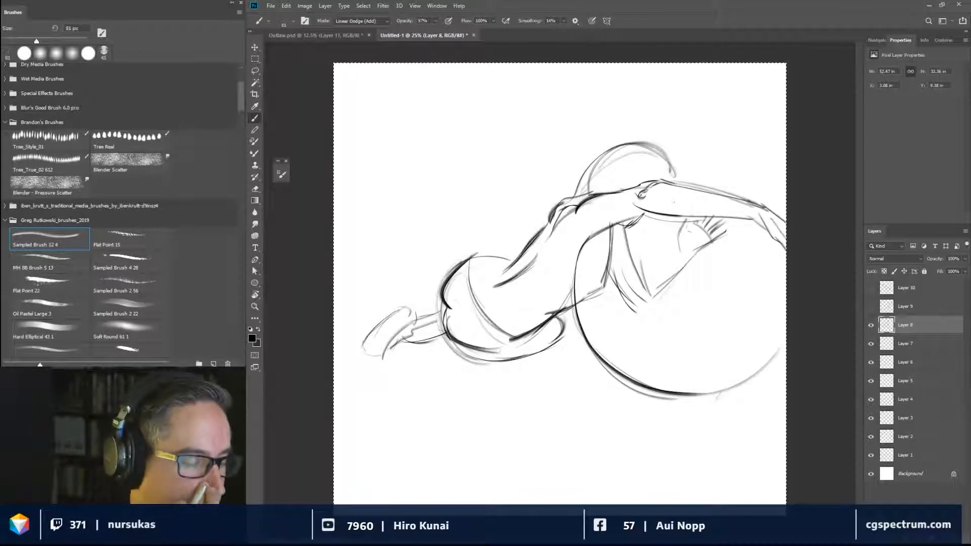
mouse_move(646, 153)
left_mouse_down()
mouse_move(591, 186)
mouse_move(654, 148)
mouse_move(580, 195)
mouse_move(597, 162)
mouse_move(601, 193)
mouse_move(670, 165)
left_mouse_up()
mouse_move(659, 152)
left_mouse_down()
mouse_move(635, 156)
mouse_move(645, 145)
left_mouse_up()
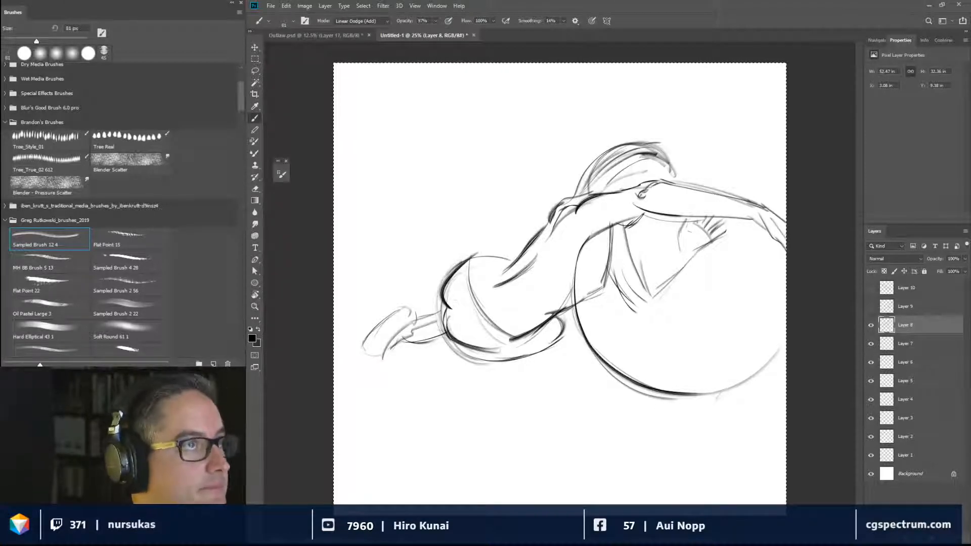
Darken the thigh crease and waist folds, and detail the foot with toes, sole lines and a stronger ankle contour.
mouse_move(538, 292)
left_mouse_down()
mouse_move(551, 308)
mouse_move(575, 306)
mouse_move(479, 348)
left_mouse_up()
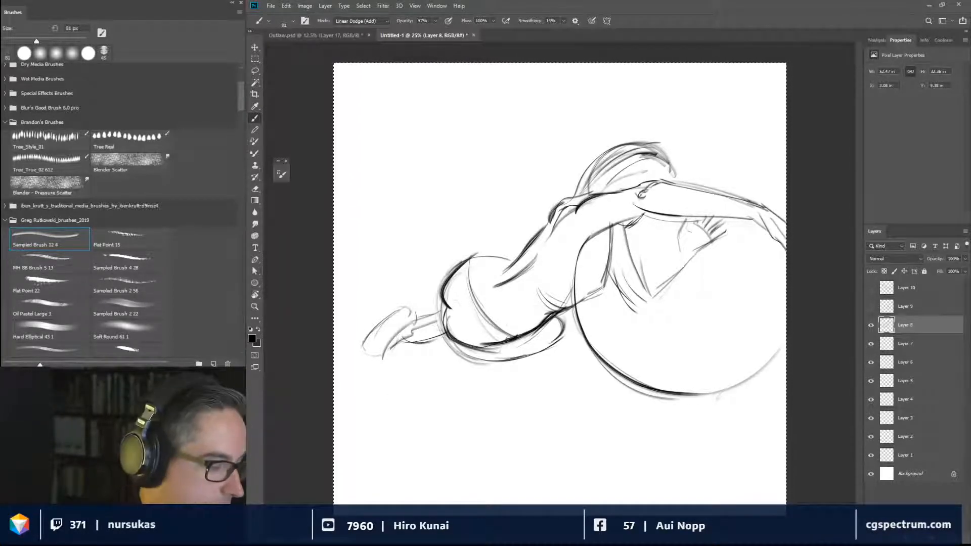
left_click_drag(384, 354, 362, 357)
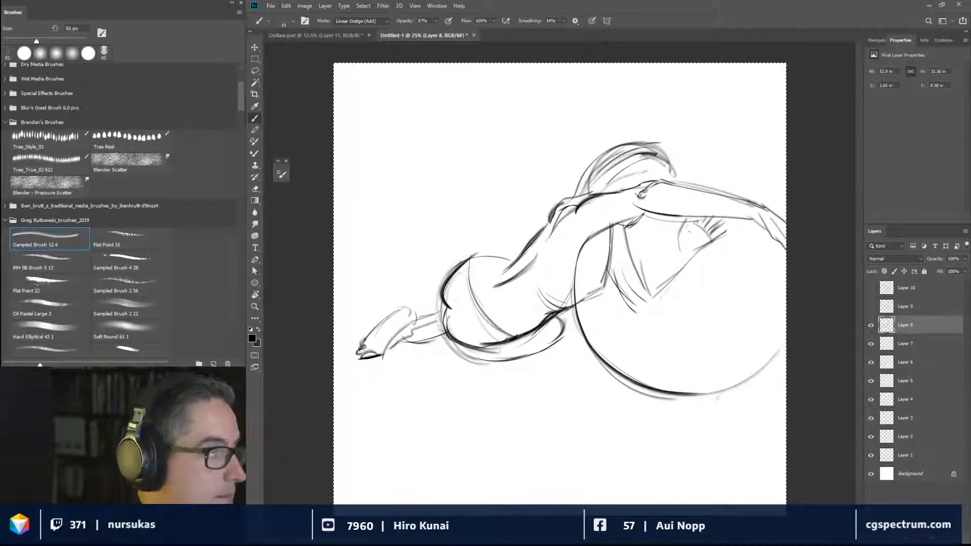
left_click_drag(387, 335, 378, 336)
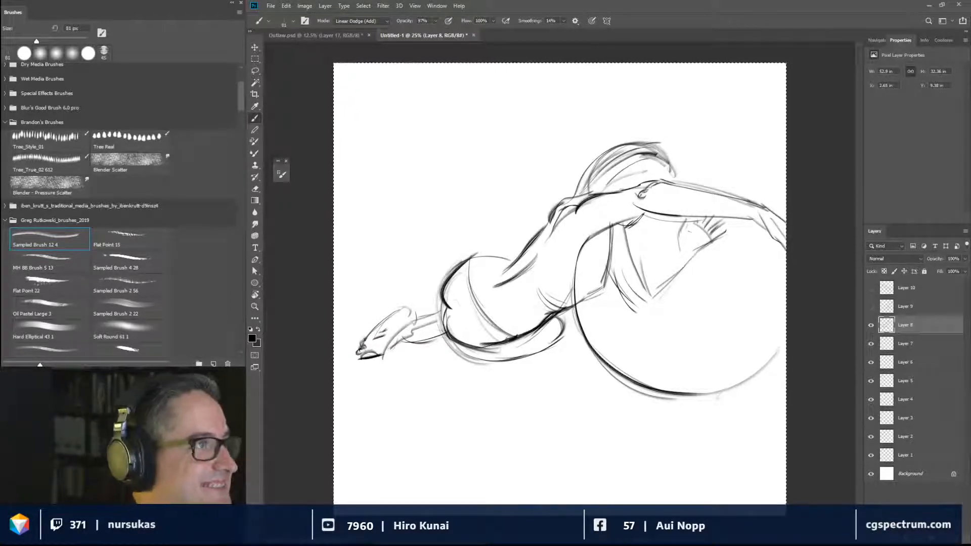
mouse_move(367, 336)
left_mouse_down()
mouse_move(388, 316)
mouse_move(415, 322)
left_mouse_up()
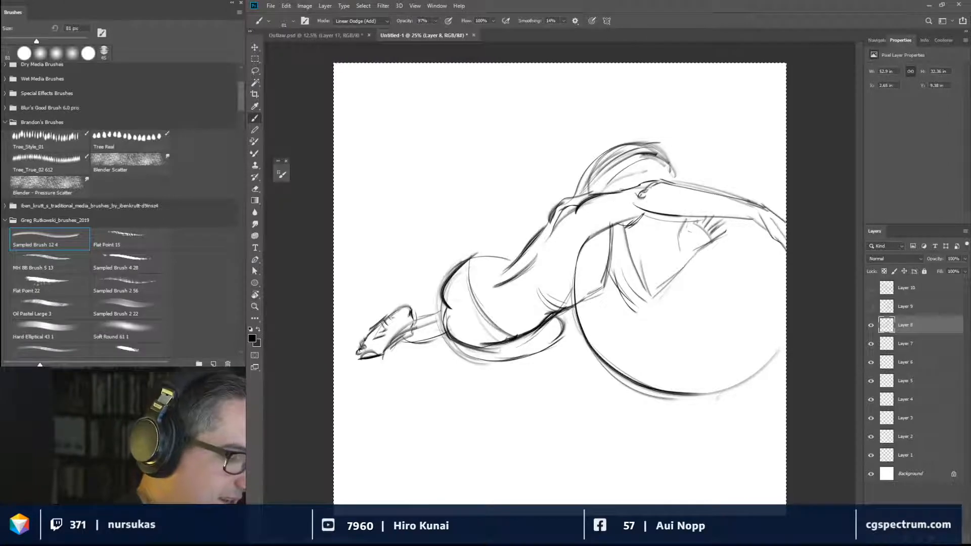
left_click_drag(414, 317, 444, 307)
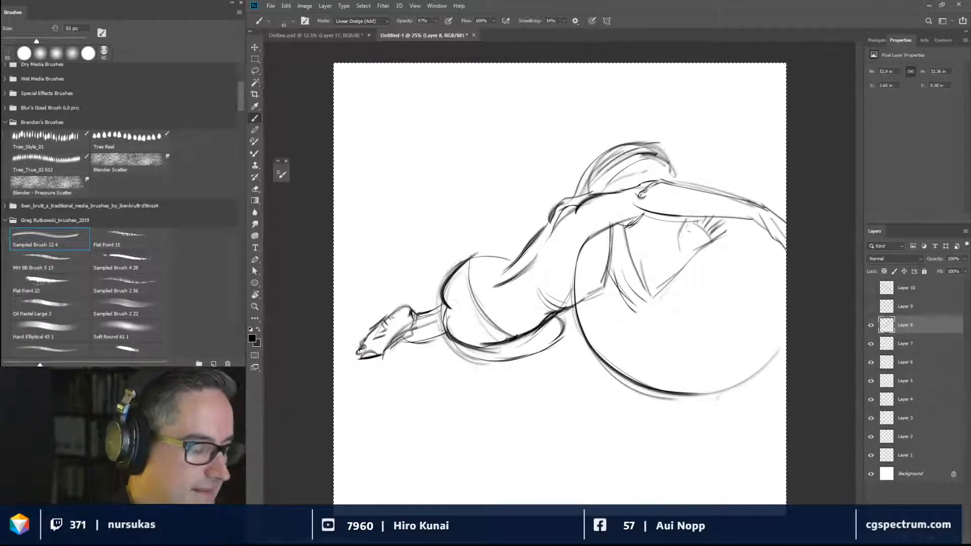
Enlarge the brush to 161 px and strengthen the far edge of the ball.
left_click_drag(464, 272, 471, 272)
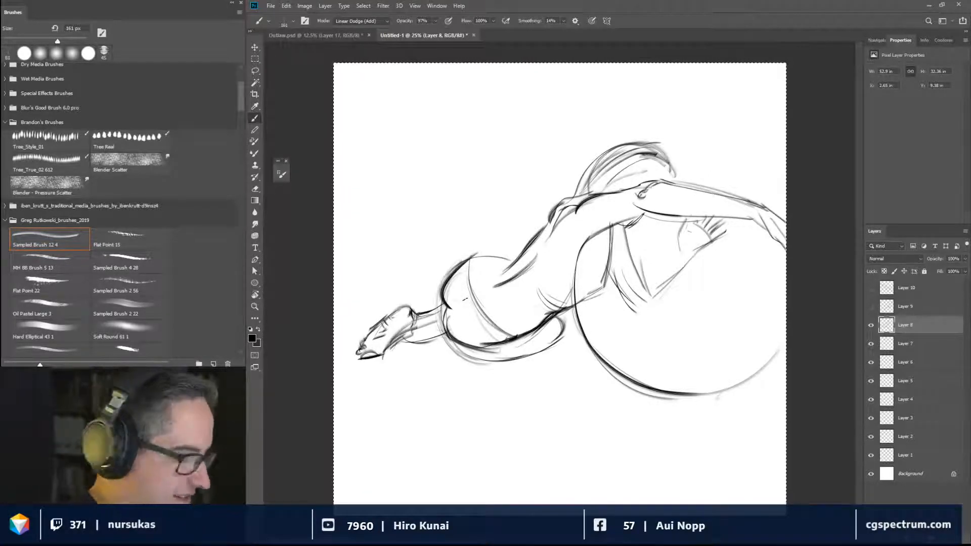
left_click_drag(784, 343, 760, 373)
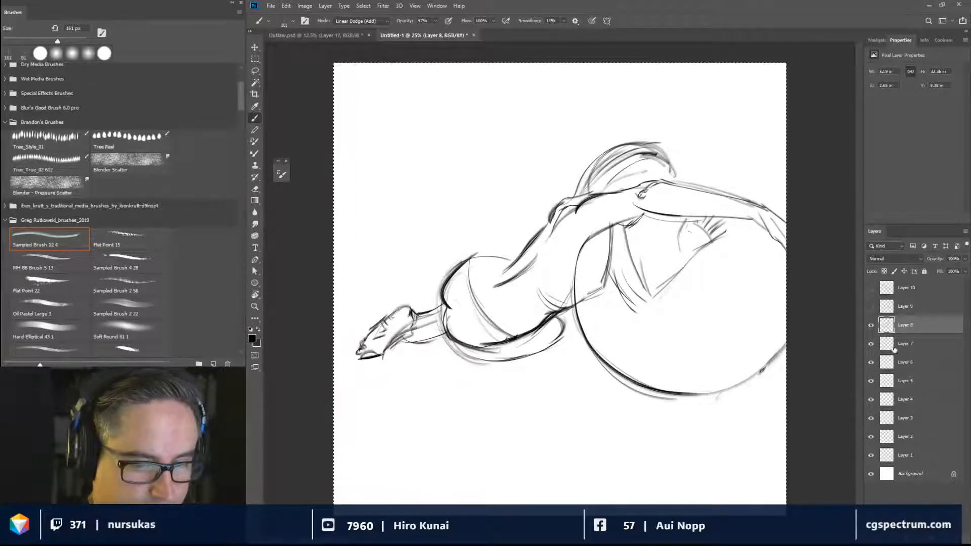
Hide Layer 8, make Layer 7 the active layer and select the whole canvas.
left_click(872, 326)
left_click(906, 344)
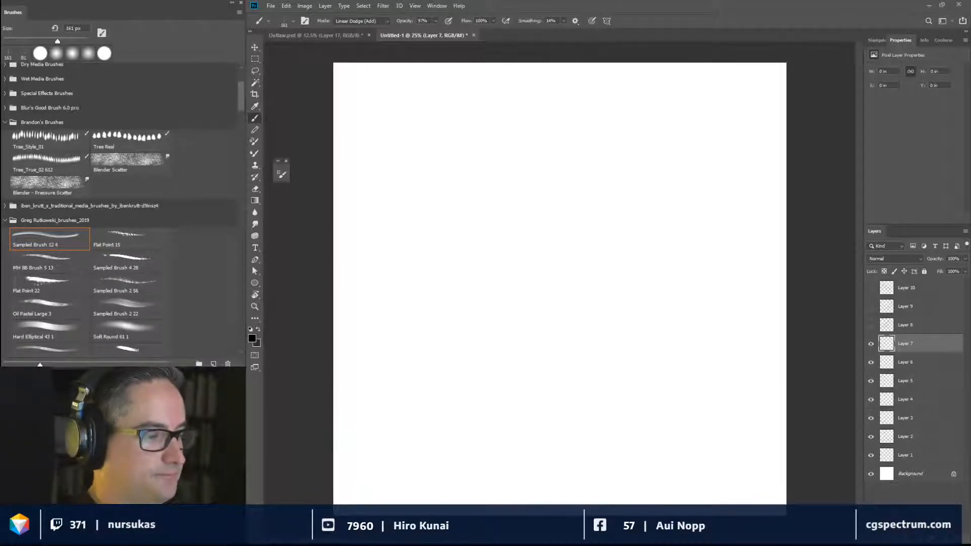
left_click(453, 223)
key("ctrl+a")
Rough in a large round ball in the middle of the canvas and loose head arcs above it.
mouse_move(421, 243)
left_mouse_down()
mouse_move(599, 392)
mouse_move(505, 396)
left_mouse_up()
left_click_drag(439, 211, 527, 386)
mouse_move(654, 320)
left_mouse_down()
mouse_move(643, 264)
mouse_move(634, 348)
mouse_move(582, 390)
left_mouse_up()
left_click_drag(516, 170, 611, 160)
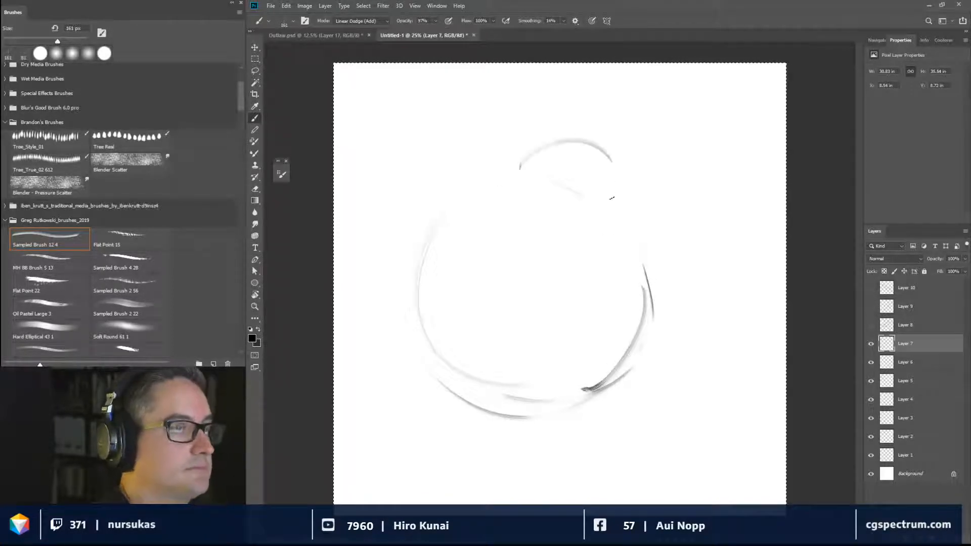
mouse_move(546, 167)
left_mouse_down()
mouse_move(551, 155)
mouse_move(611, 191)
left_mouse_up()
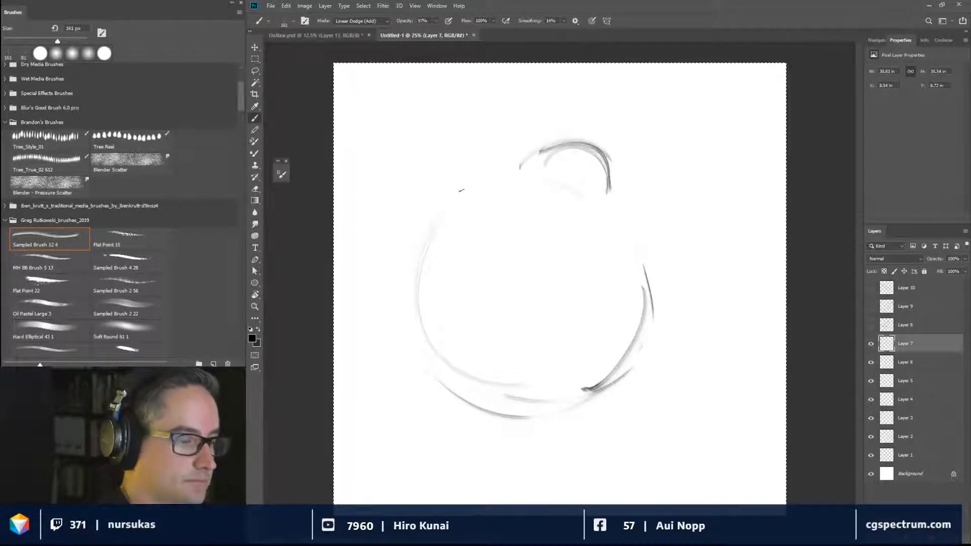
Draw the forearm resting across the ball's upper edge, with the wrist and spread fingers in darker strokes.
mouse_move(531, 203)
left_mouse_down()
mouse_move(449, 180)
mouse_move(439, 188)
mouse_move(491, 212)
mouse_move(507, 238)
mouse_move(554, 208)
mouse_move(564, 222)
mouse_move(536, 222)
mouse_move(565, 250)
left_mouse_up()
left_click_drag(535, 224, 557, 262)
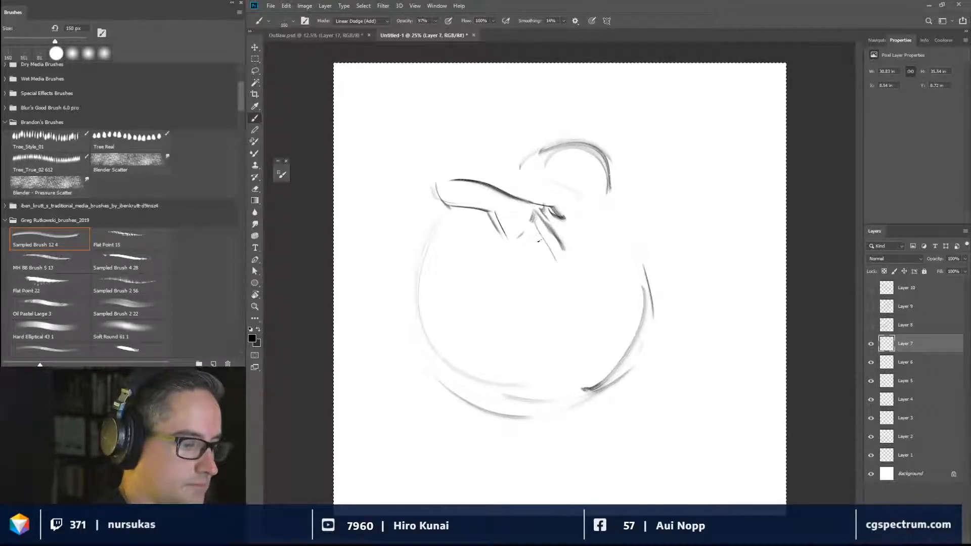
mouse_move(523, 233)
left_mouse_down()
mouse_move(538, 267)
mouse_move(527, 242)
mouse_move(517, 264)
mouse_move(501, 236)
mouse_move(519, 269)
mouse_move(522, 238)
mouse_move(537, 265)
mouse_move(525, 234)
mouse_move(544, 267)
left_mouse_up()
mouse_move(534, 222)
left_mouse_down()
mouse_move(554, 258)
mouse_move(559, 247)
left_mouse_up()
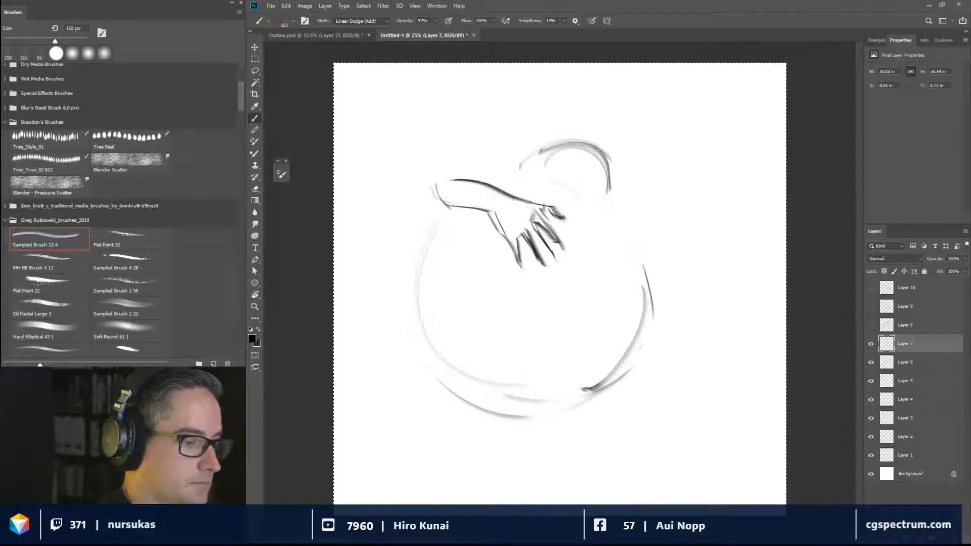
mouse_move(488, 188)
left_mouse_down()
mouse_move(521, 200)
mouse_move(484, 207)
left_mouse_up()
left_click_drag(492, 209, 504, 231)
mouse_move(459, 183)
left_mouse_down()
mouse_move(502, 178)
mouse_move(443, 175)
mouse_move(446, 197)
left_mouse_up()
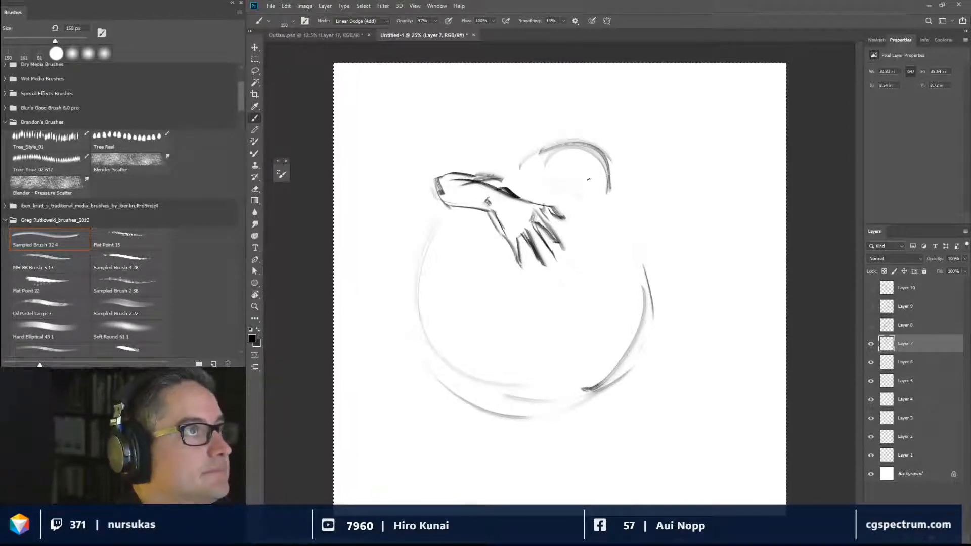
Sketch the ball's upper curve under the head, and outline the face and hair with varied brush sizes up to 144 px.
mouse_move(506, 178)
left_mouse_down()
mouse_move(564, 181)
mouse_move(551, 178)
mouse_move(616, 217)
mouse_move(606, 189)
mouse_move(616, 198)
left_mouse_up()
key("bracketleft")
key("bracketleft")
key("bracketleft")
key("bracketleft")
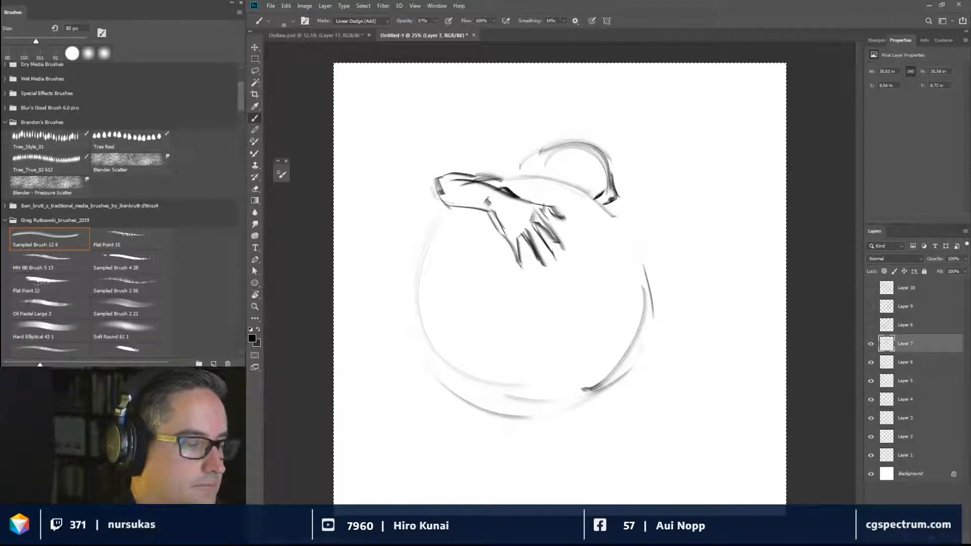
mouse_move(607, 187)
left_mouse_down()
mouse_move(585, 168)
mouse_move(569, 187)
left_mouse_up()
mouse_move(591, 141)
left_mouse_down()
mouse_move(588, 167)
mouse_move(578, 154)
mouse_move(514, 164)
mouse_move(511, 179)
left_mouse_up()
mouse_move(526, 157)
left_mouse_down()
mouse_move(556, 146)
mouse_move(520, 179)
left_mouse_up()
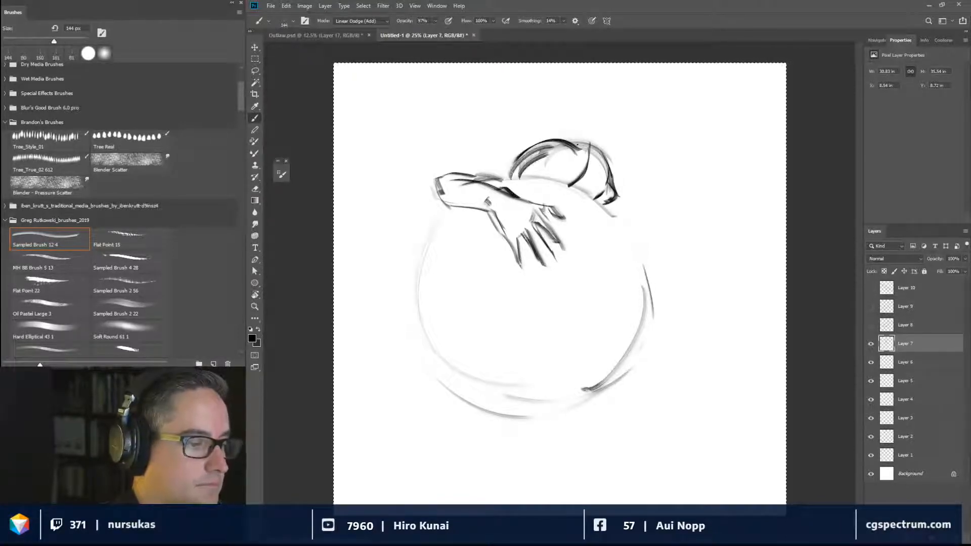
mouse_move(589, 147)
left_mouse_down()
mouse_move(542, 131)
mouse_move(523, 156)
left_mouse_up()
left_click_drag(549, 129, 591, 143)
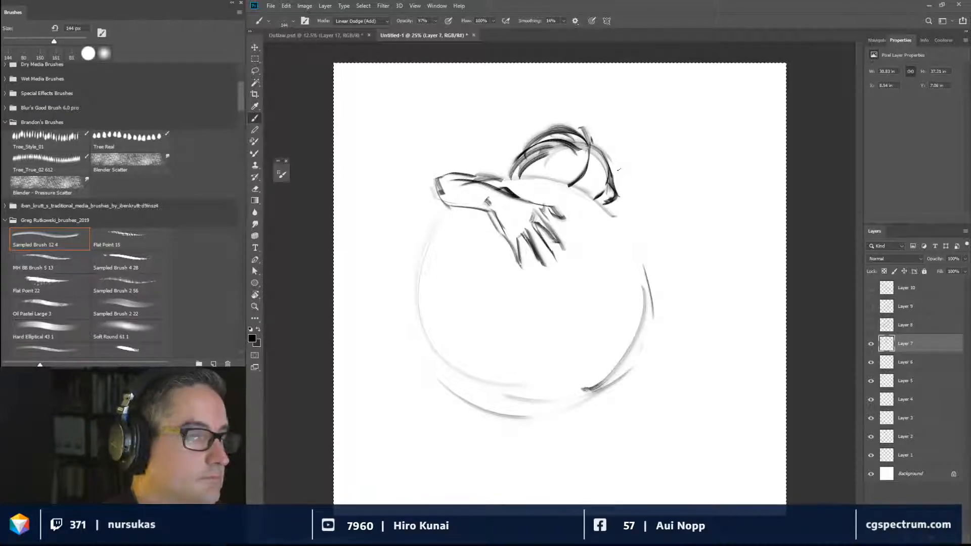
Reduce the brush to 125 px and draw the second hand gripping the ball's far edge, with a curved arm above it.
key("bracketleft")
mouse_move(598, 200)
left_mouse_down()
mouse_move(629, 221)
mouse_move(642, 246)
mouse_move(647, 228)
mouse_move(648, 270)
left_mouse_up()
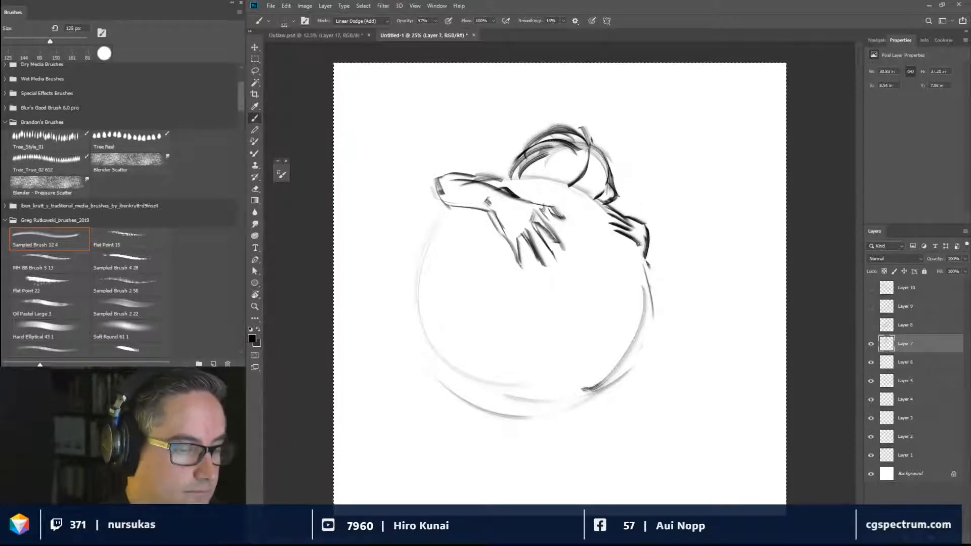
left_click_drag(638, 199, 646, 223)
mouse_move(611, 182)
left_mouse_down()
mouse_move(641, 209)
mouse_move(630, 193)
mouse_move(642, 220)
left_mouse_up()
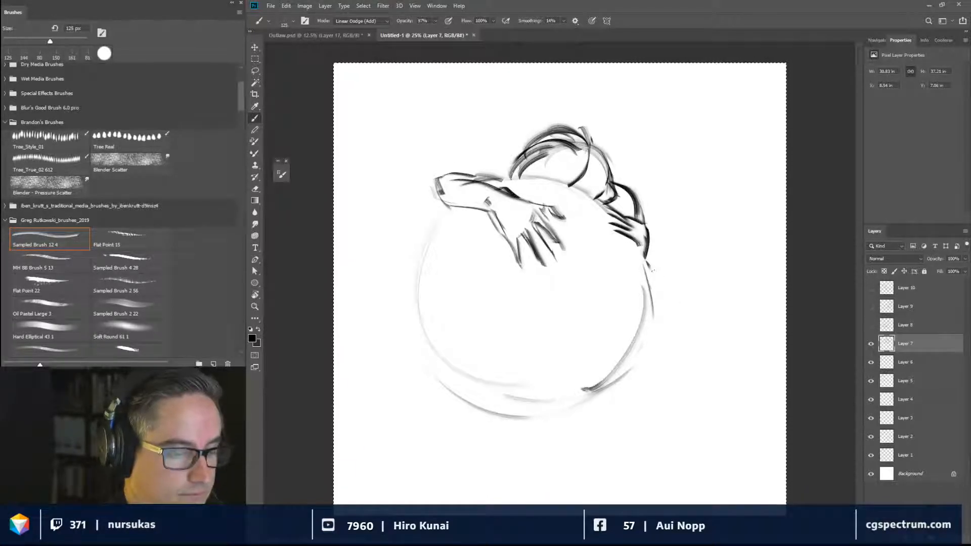
Draw the leg extending outward behind the ball, with a sloping upper contour, an inner line and a heavy underside.
left_click_drag(650, 267, 733, 324)
left_click_drag(686, 284, 727, 319)
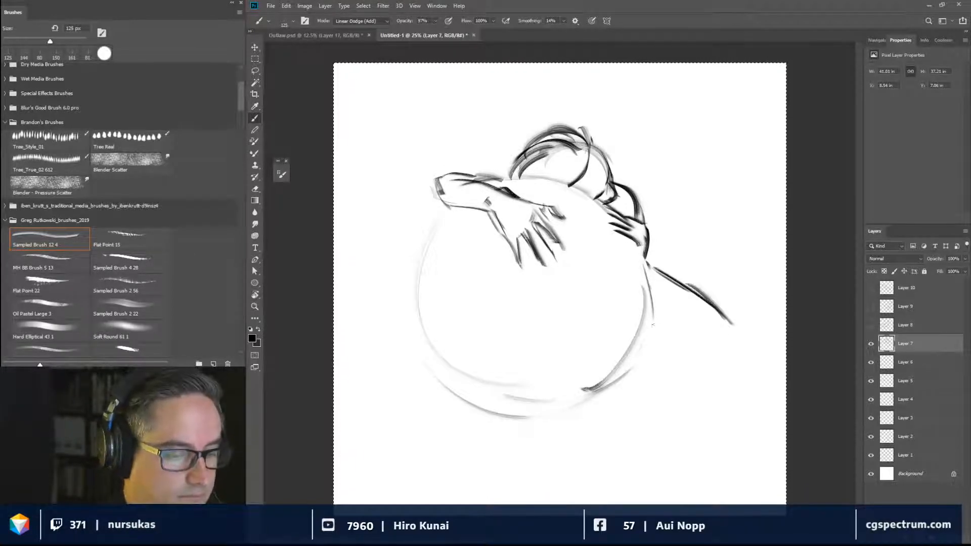
mouse_move(648, 322)
left_mouse_down()
mouse_move(698, 318)
mouse_move(746, 330)
left_mouse_up()
mouse_move(734, 362)
left_mouse_down()
mouse_move(635, 368)
mouse_move(743, 358)
left_mouse_up()
left_click_drag(645, 367, 628, 366)
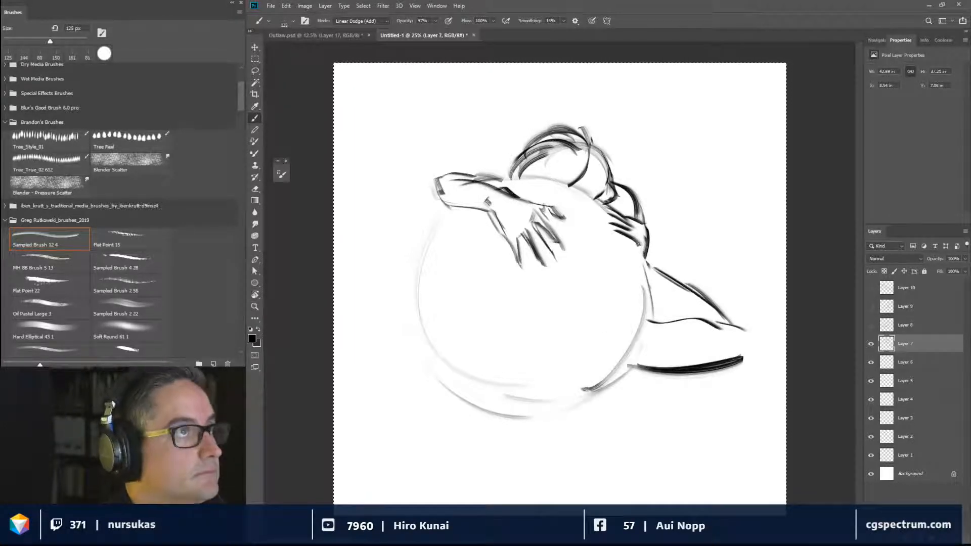
Draw a long contour curving from the fingers down across the ball to the outstretched leg, with light crease strokes inside.
mouse_move(526, 255)
left_mouse_down()
mouse_move(553, 293)
mouse_move(648, 354)
mouse_move(616, 353)
mouse_move(555, 305)
mouse_move(609, 355)
mouse_move(566, 340)
mouse_move(536, 270)
left_mouse_up()
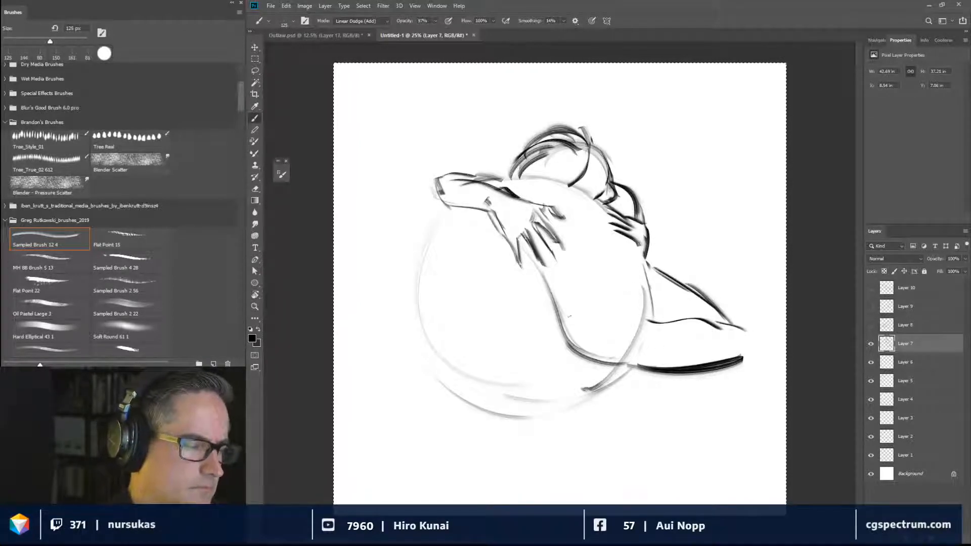
left_click_drag(585, 327, 629, 300)
left_click_drag(627, 302, 570, 333)
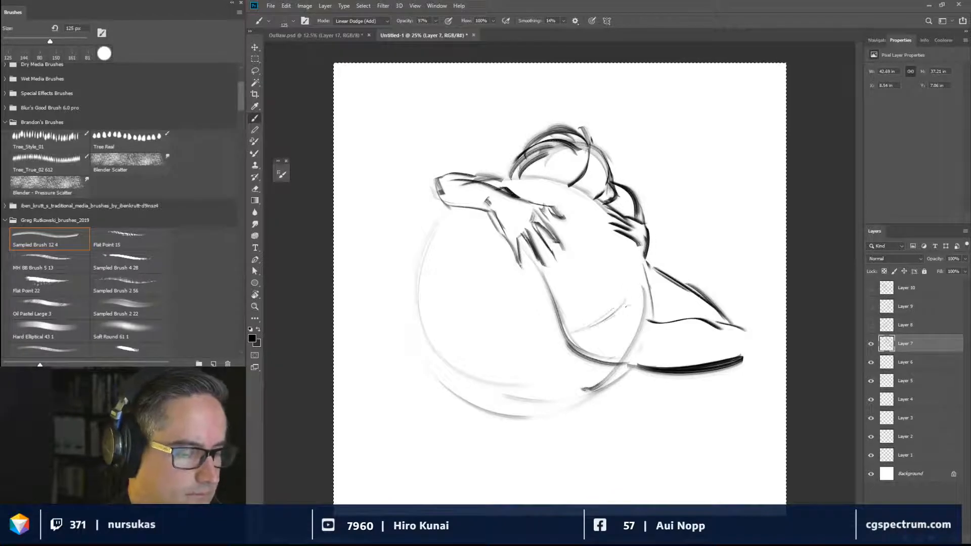
left_click_drag(605, 361, 631, 322)
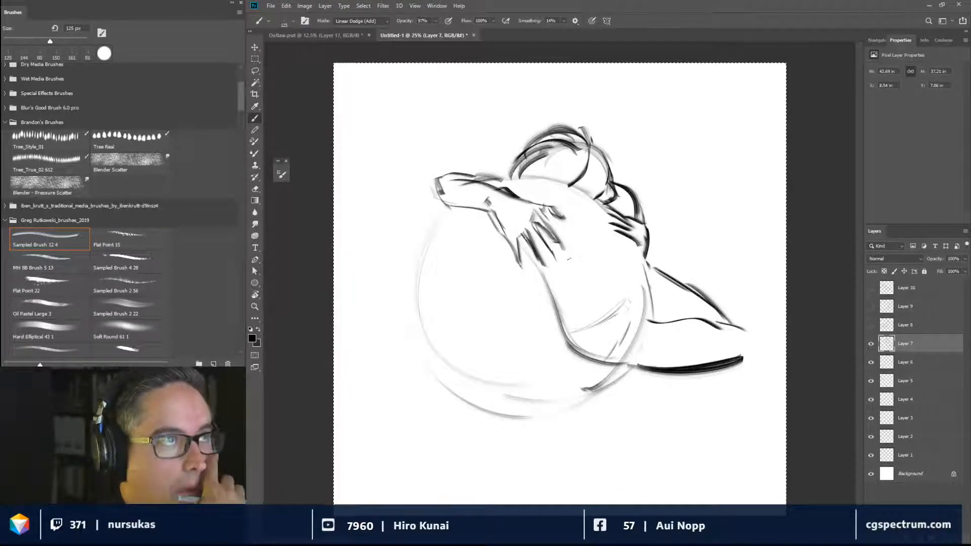
Add dark curved strokes inside the ball's far edge below the second hand, and light contour lines between the hands.
mouse_move(632, 277)
left_mouse_down()
mouse_move(617, 308)
mouse_move(625, 335)
mouse_move(633, 281)
mouse_move(617, 293)
mouse_move(622, 323)
left_mouse_up()
left_click_drag(633, 274, 620, 329)
left_click_drag(636, 249, 621, 291)
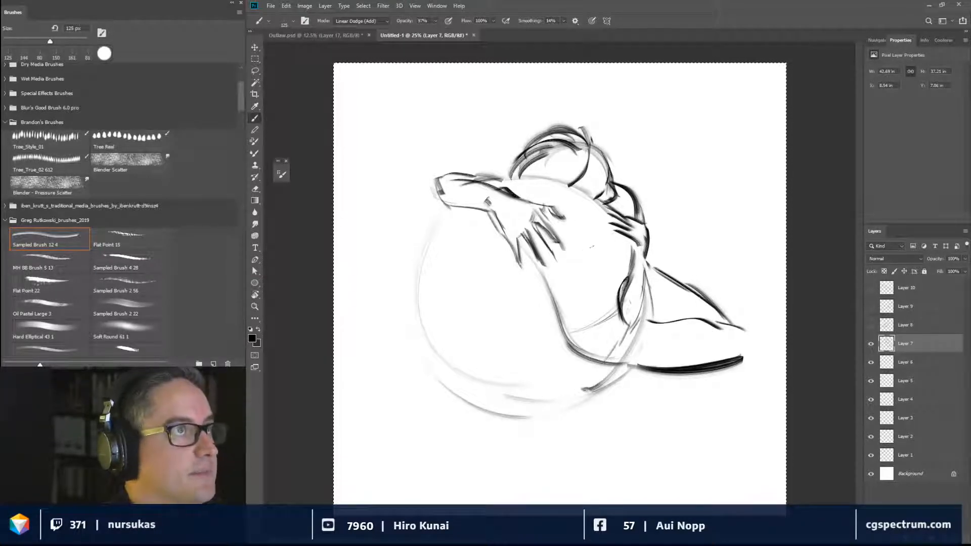
left_click_drag(577, 229, 605, 266)
left_click_drag(583, 190, 606, 203)
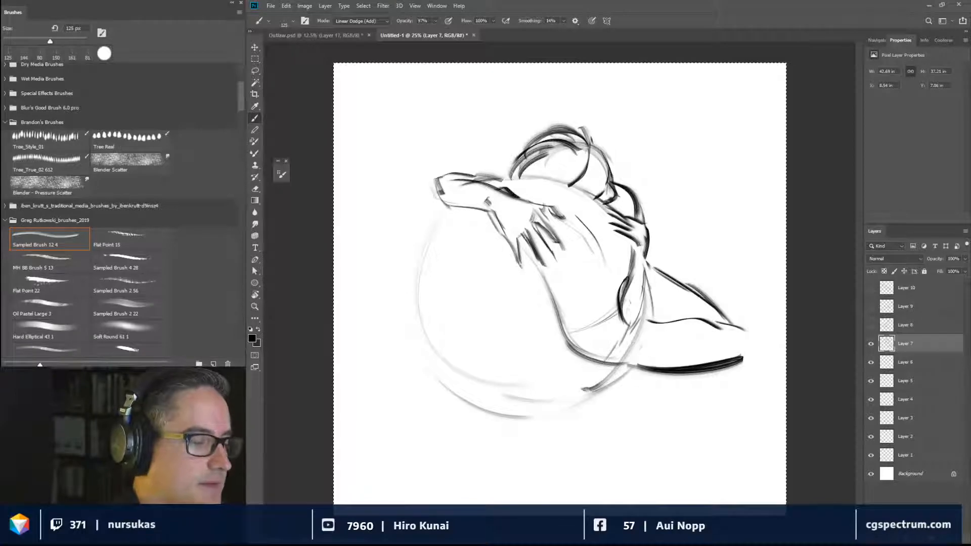
Strengthen the ball's outline along its upper, outer and lower edges, and add a short stroke between the hands.
left_click_drag(483, 179, 555, 182)
mouse_move(449, 199)
left_mouse_down()
mouse_move(426, 225)
mouse_move(468, 387)
left_mouse_up()
left_click_drag(397, 322, 463, 397)
mouse_move(418, 349)
left_mouse_down()
mouse_move(439, 375)
mouse_move(597, 384)
left_mouse_up()
left_click_drag(636, 330, 607, 374)
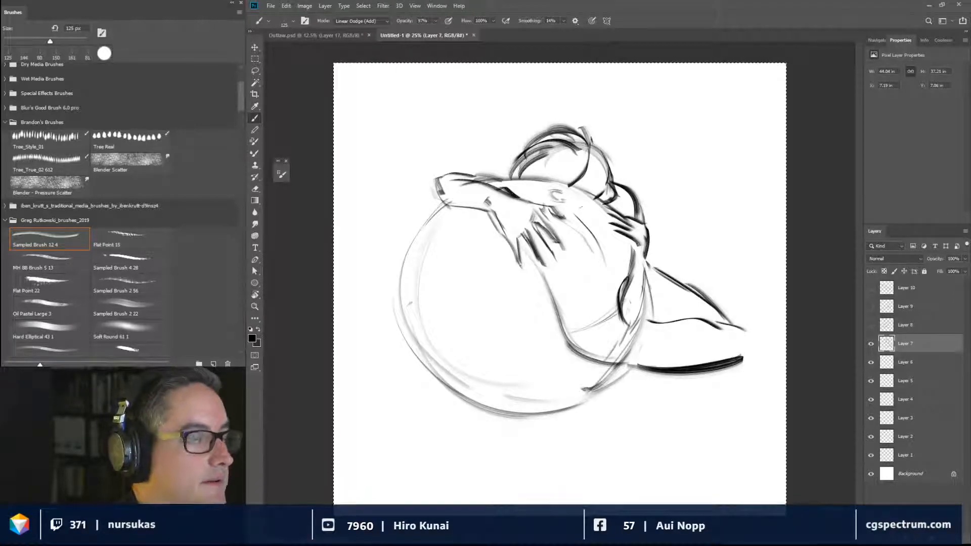
left_click_drag(572, 217, 607, 211)
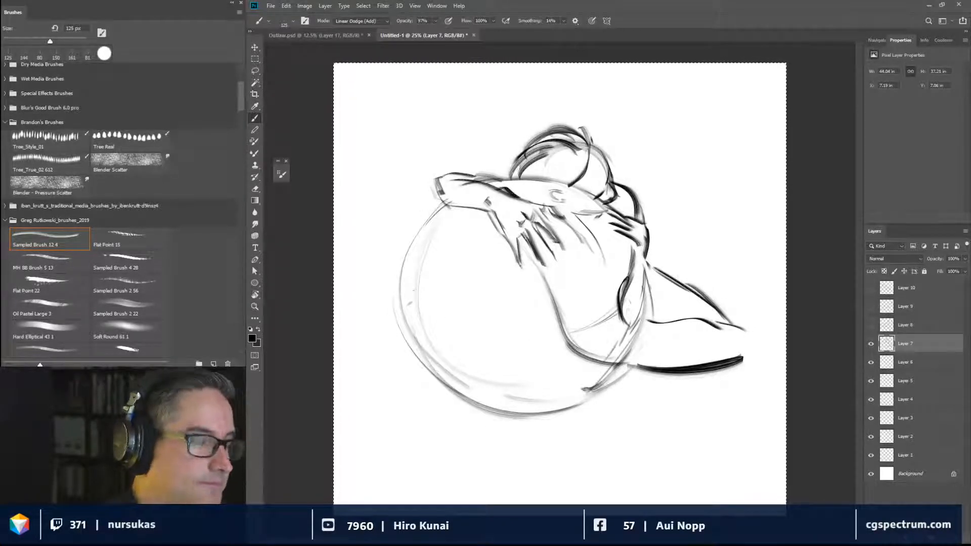
Draw a series of curved diagonal stripes across the ball to describe its round form.
left_click_drag(469, 335, 533, 290)
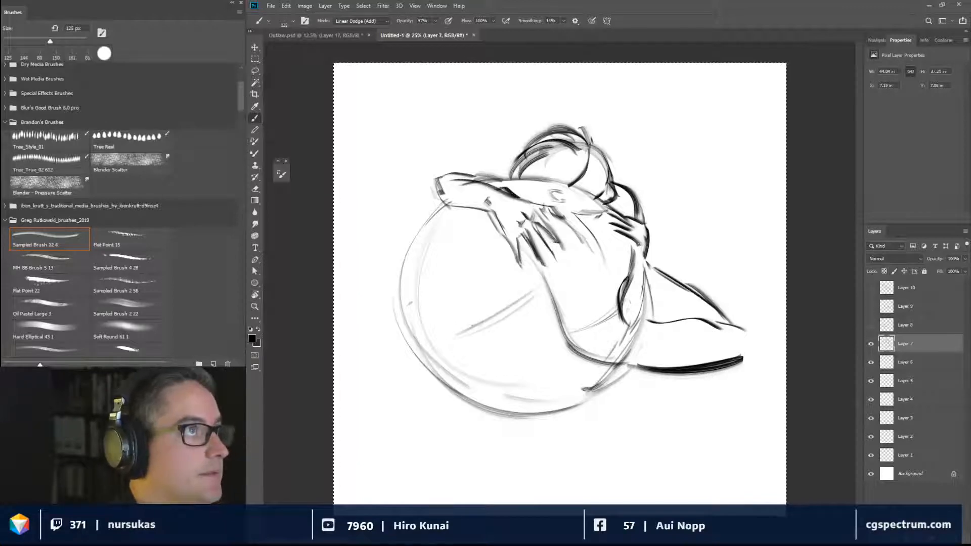
left_click_drag(414, 316, 550, 257)
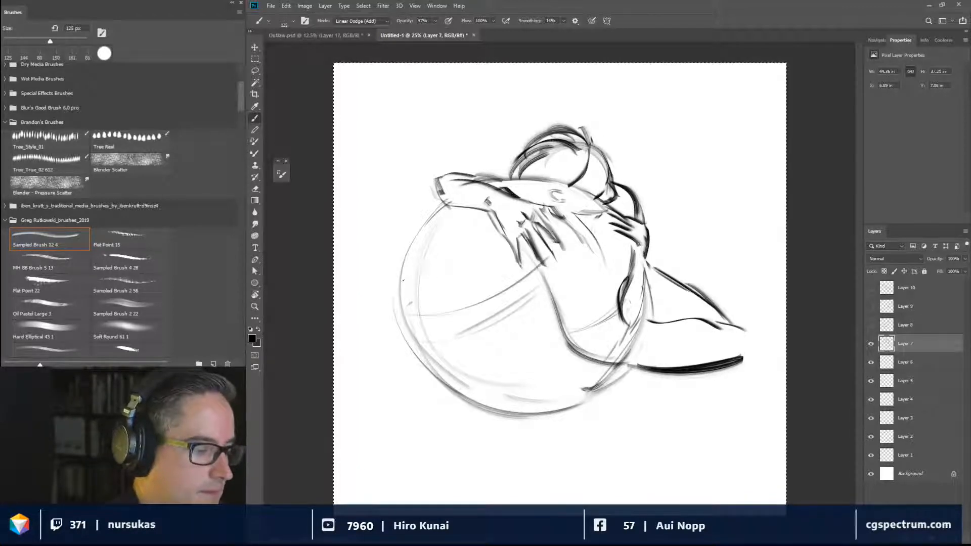
left_click_drag(423, 288, 490, 272)
left_click_drag(425, 261, 481, 248)
left_click_drag(456, 362, 606, 277)
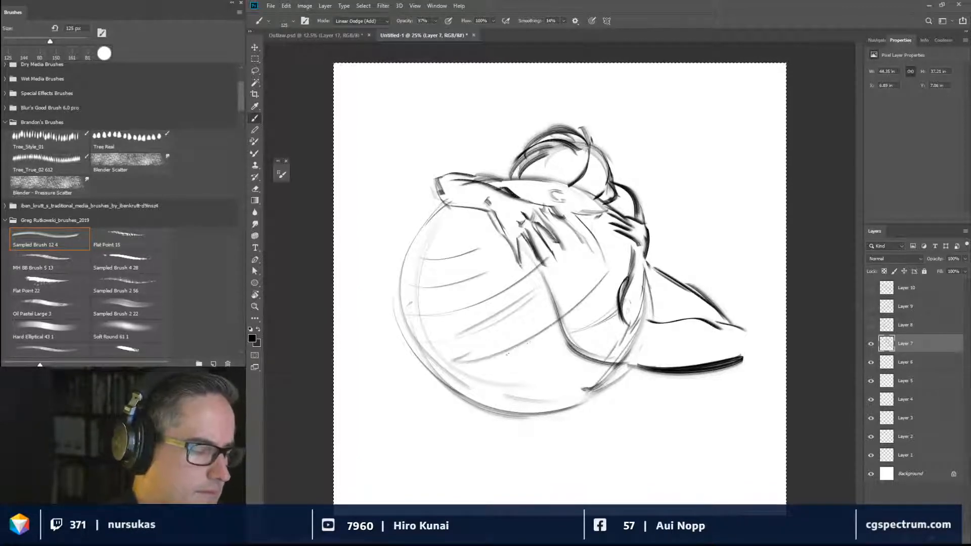
left_click_drag(470, 378, 581, 327)
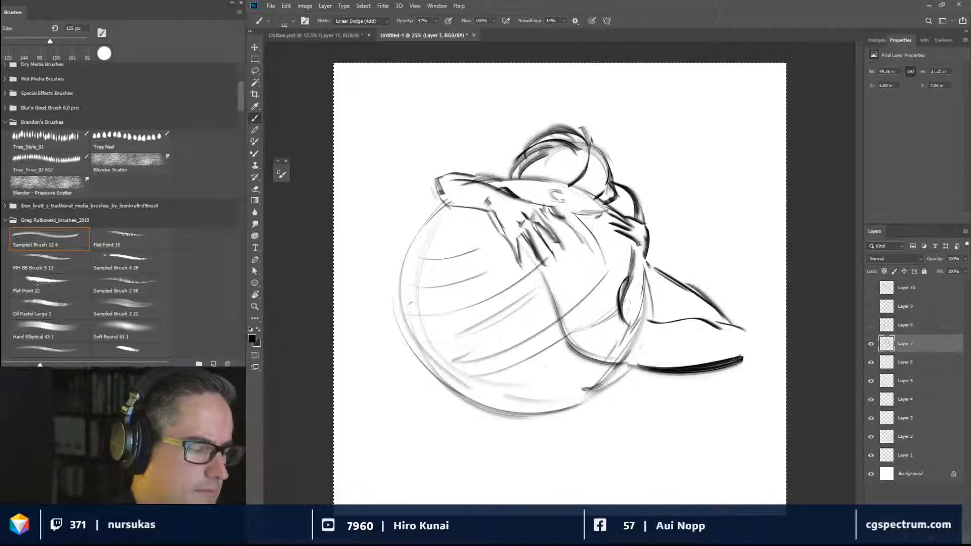
Hide Layer 7, make Layer 6 the active layer and select the whole canvas.
left_click(871, 343)
left_click(906, 362)
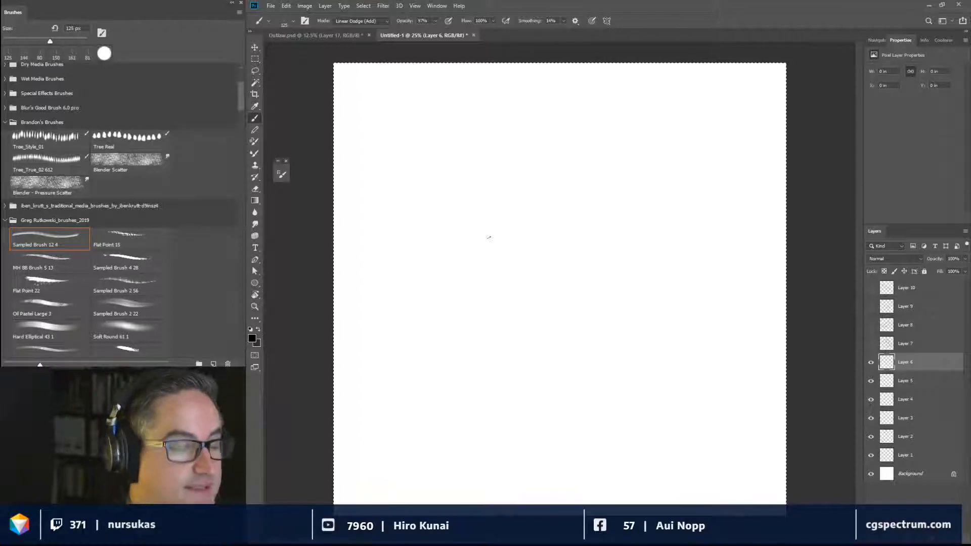
key("ctrl+d")
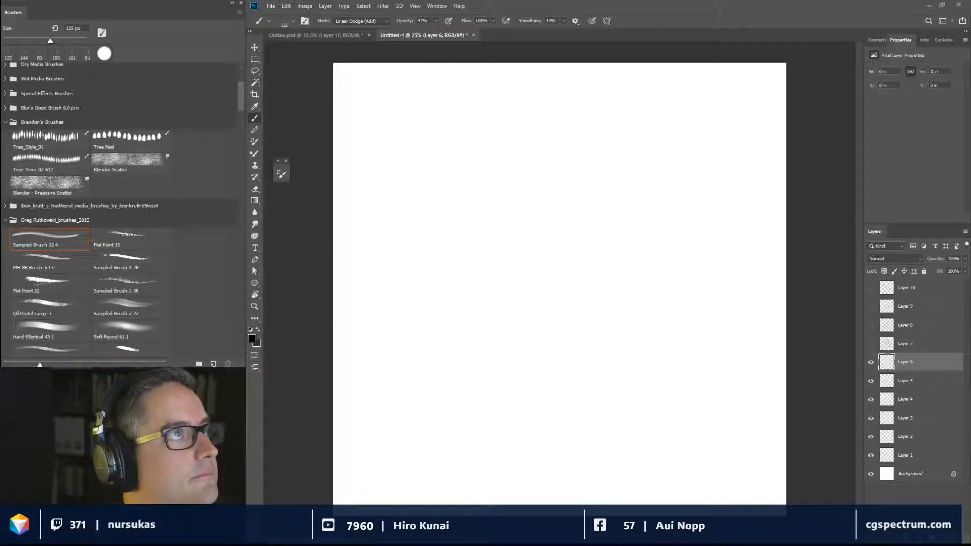
left_click(540, 160)
key("ctrl+a")
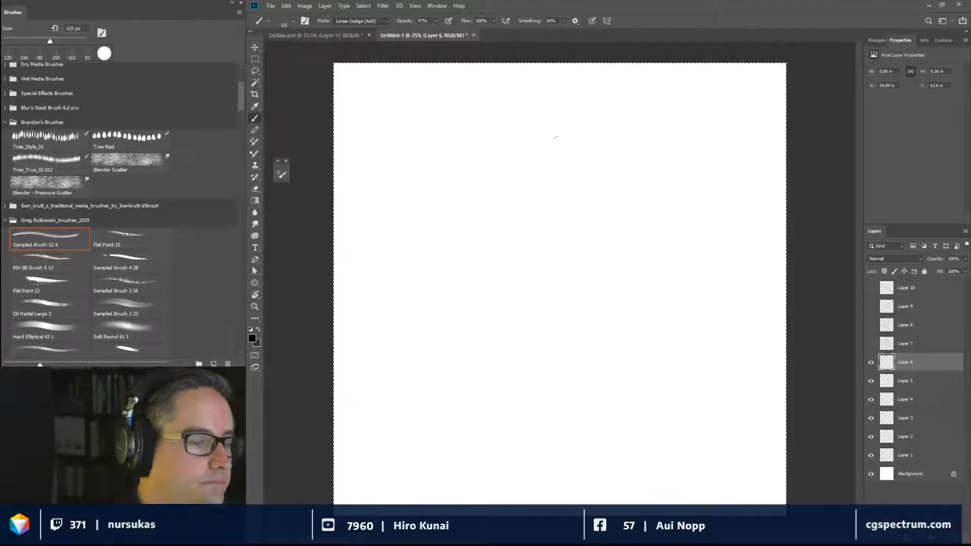
Rough in a seated side-view figure with an oval head, curved back, shoulder, belly line and raised thighs.
mouse_move(566, 154)
left_mouse_down()
mouse_move(566, 206)
mouse_move(556, 136)
mouse_move(565, 185)
mouse_move(530, 155)
mouse_move(569, 157)
mouse_move(539, 201)
mouse_move(533, 171)
mouse_move(541, 283)
mouse_move(507, 234)
mouse_move(563, 387)
left_mouse_up()
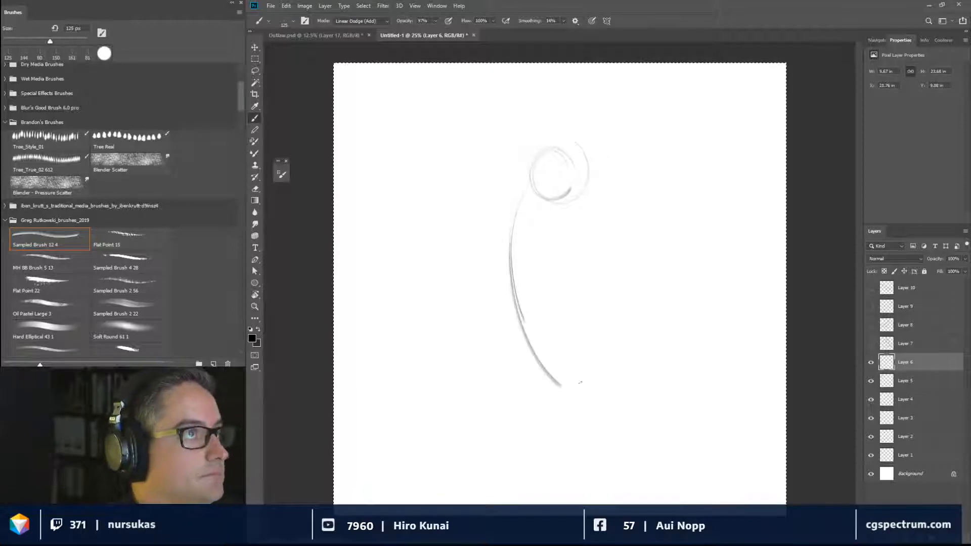
mouse_move(536, 320)
left_mouse_down()
mouse_move(569, 366)
mouse_move(601, 336)
mouse_move(540, 227)
mouse_move(557, 218)
left_mouse_up()
mouse_move(551, 225)
left_mouse_down()
mouse_move(570, 250)
mouse_move(558, 253)
left_mouse_up()
mouse_move(528, 206)
left_mouse_down()
mouse_move(568, 210)
mouse_move(558, 203)
left_mouse_up()
left_click_drag(518, 177, 564, 189)
left_click_drag(571, 315, 642, 257)
left_click_drag(582, 360, 713, 259)
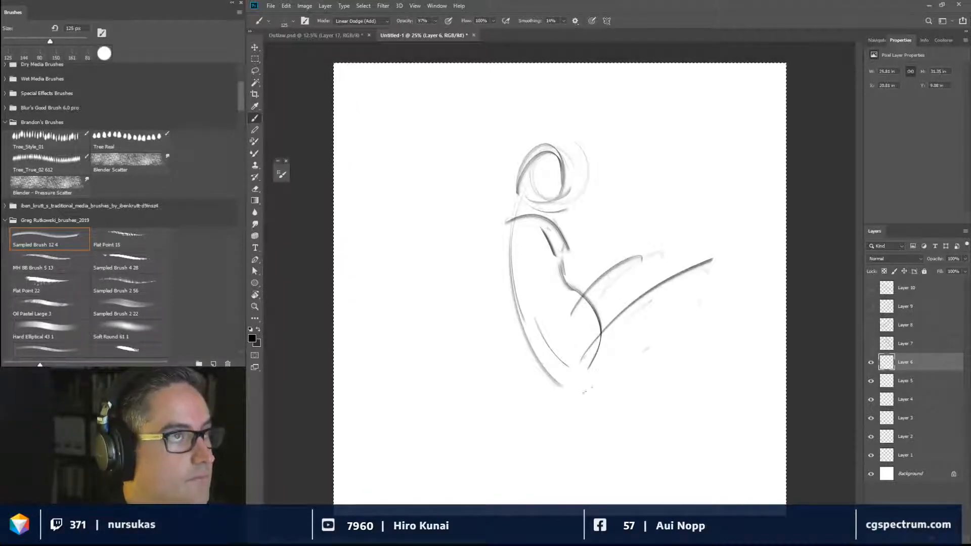
Draw the underside of the near thigh and the lower legs sloping down from the knees.
mouse_move(586, 391)
left_mouse_down()
mouse_move(630, 373)
mouse_move(698, 277)
mouse_move(709, 311)
mouse_move(770, 358)
left_mouse_up()
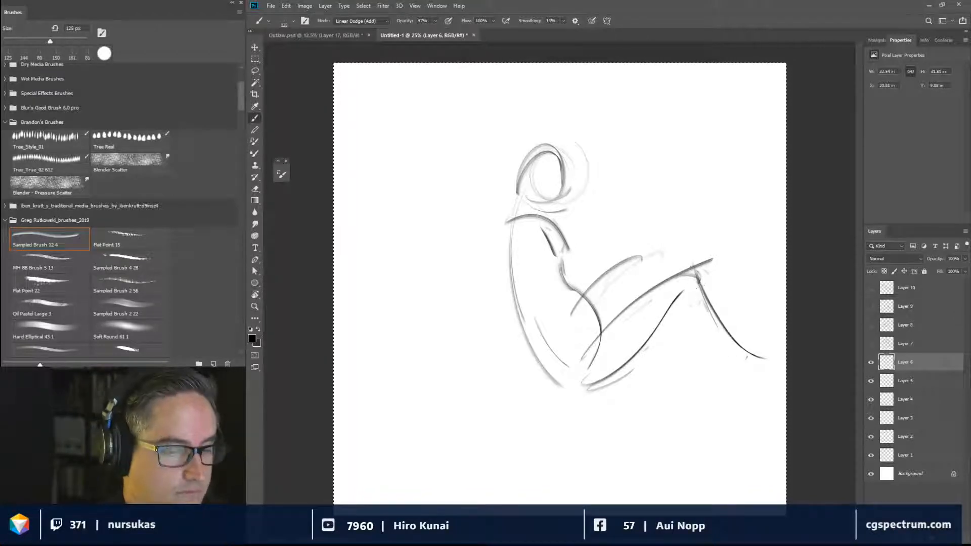
left_click_drag(694, 267, 733, 349)
left_click_drag(678, 296, 741, 369)
mouse_move(595, 325)
left_mouse_down()
mouse_move(625, 260)
mouse_move(652, 251)
mouse_move(699, 362)
left_mouse_up()
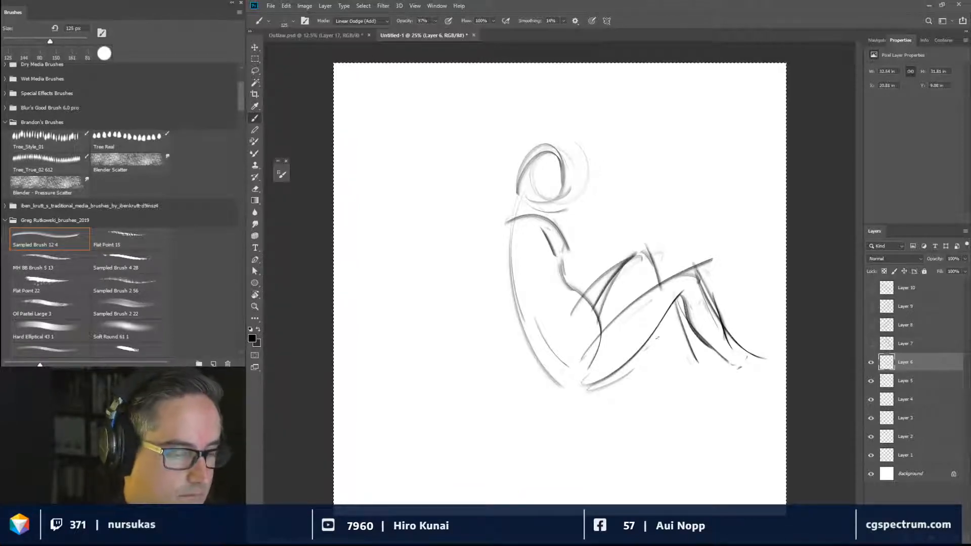
Add the near calf contour and reinforce the pointed far knee with darker strokes.
left_click_drag(657, 325, 671, 349)
left_click_drag(659, 276, 665, 285)
left_click_drag(648, 241, 660, 282)
left_click_drag(622, 270, 654, 247)
Draw the near foot with a rounded heel, flat sole, instep and toes below the calf.
mouse_move(669, 302)
left_mouse_down()
mouse_move(695, 372)
mouse_move(670, 372)
mouse_move(680, 379)
left_mouse_up()
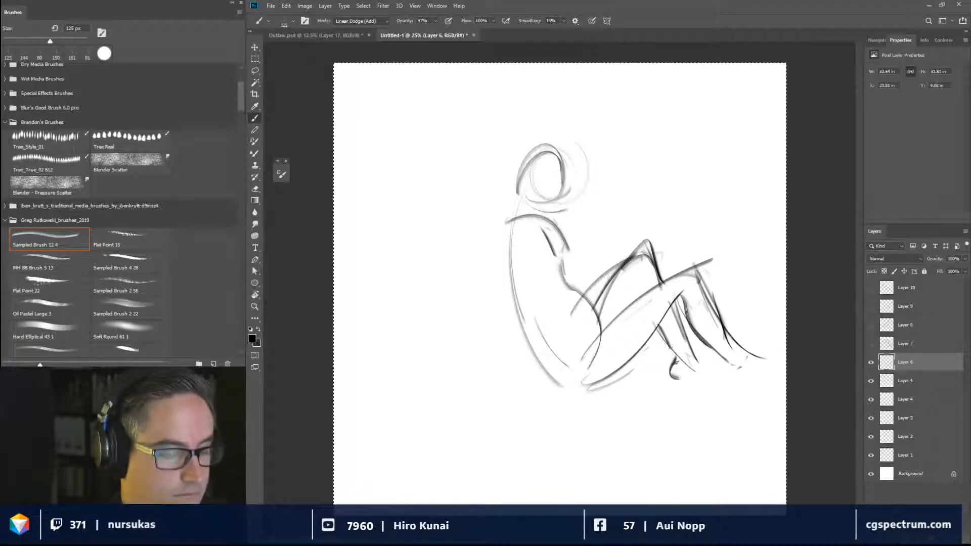
mouse_move(676, 346)
left_mouse_down()
mouse_move(669, 372)
mouse_move(681, 382)
mouse_move(729, 374)
left_mouse_up()
left_click_drag(692, 349, 737, 369)
mouse_move(725, 360)
left_mouse_down()
mouse_move(742, 374)
mouse_move(739, 353)
left_mouse_up()
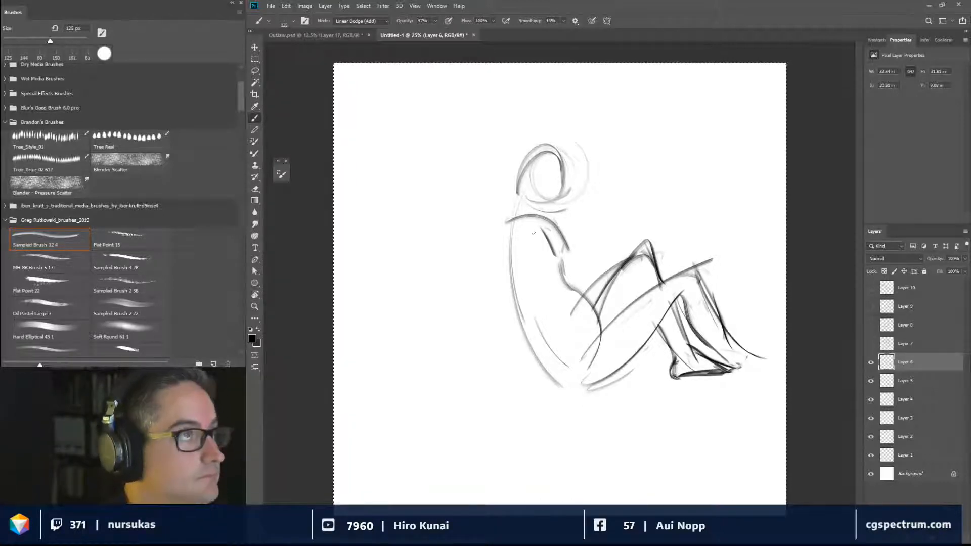
Draw the near upper arm from the rounded shoulder down to the elbow behind the torso.
mouse_move(560, 239)
left_mouse_down()
mouse_move(529, 324)
mouse_move(536, 307)
left_mouse_up()
left_click_drag(521, 293, 517, 306)
left_click_drag(555, 217, 517, 296)
mouse_move(565, 219)
left_mouse_down()
mouse_move(552, 251)
mouse_move(529, 266)
left_mouse_up()
Draw both edges of the straight forearm down from the elbow, and the supporting hand with spread fingers.
mouse_move(509, 308)
left_mouse_down()
mouse_move(503, 322)
mouse_move(540, 369)
mouse_move(527, 327)
left_mouse_up()
left_click_drag(523, 325, 553, 372)
mouse_move(534, 306)
left_mouse_down()
mouse_move(566, 375)
mouse_move(545, 336)
left_mouse_up()
left_click_drag(538, 311, 569, 376)
mouse_move(538, 352)
left_mouse_down()
mouse_move(555, 390)
mouse_move(546, 405)
mouse_move(586, 409)
left_mouse_up()
left_click_drag(557, 363, 587, 402)
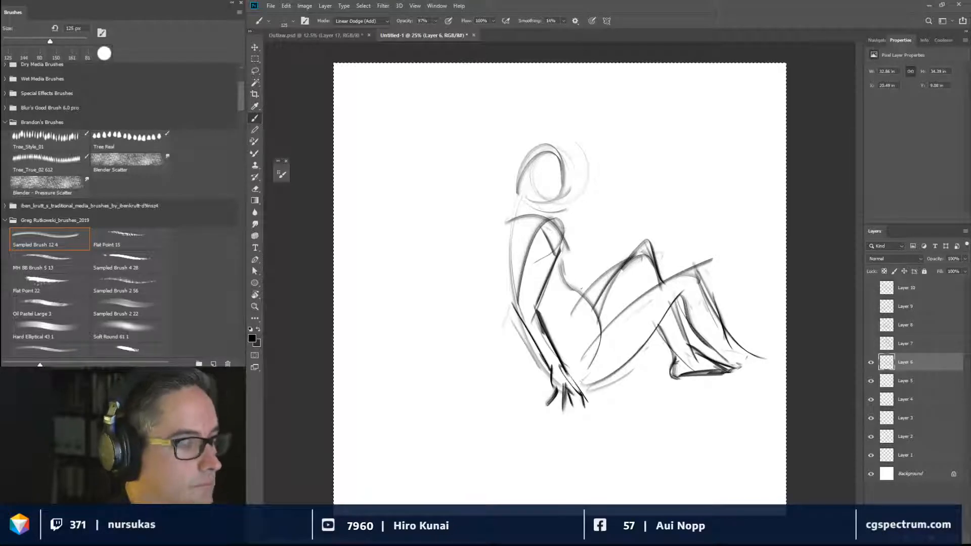
Darken the chest and belly contour and draw the hip crease where the torso meets the thigh.
mouse_move(562, 251)
left_mouse_down()
mouse_move(565, 297)
mouse_move(589, 317)
left_mouse_up()
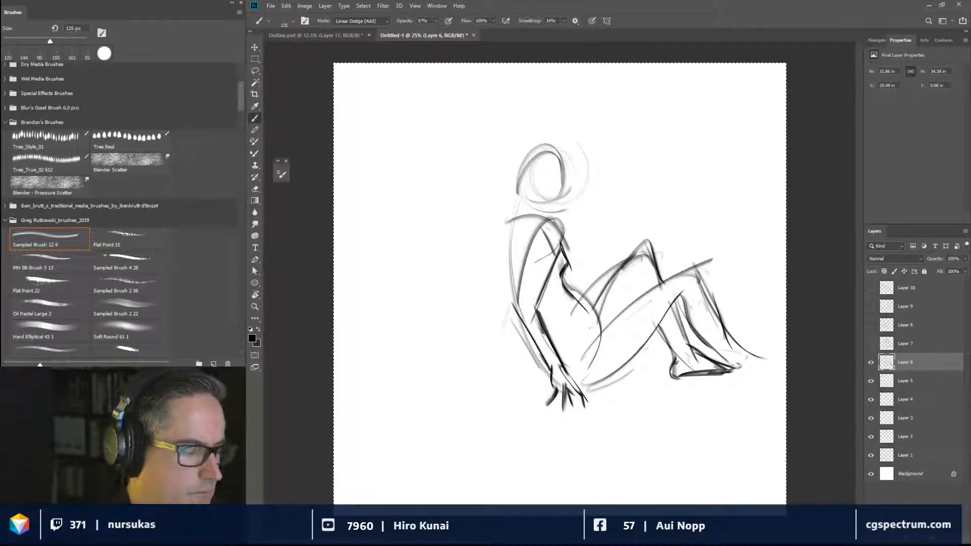
mouse_move(561, 282)
left_mouse_down()
mouse_move(602, 339)
mouse_move(583, 382)
mouse_move(592, 393)
left_mouse_up()
left_click_drag(591, 339, 562, 363)
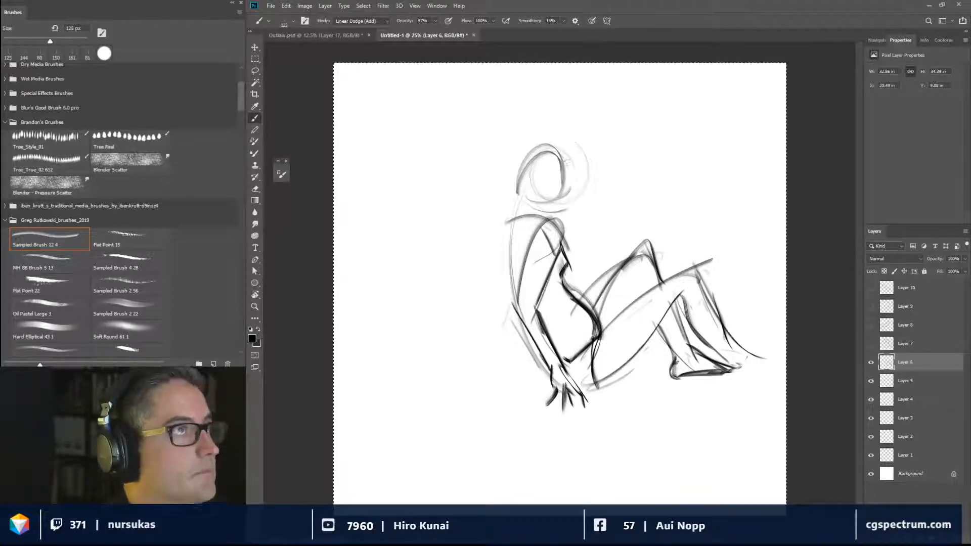
Darken the head outline and draw the raised far arm bent at the elbow, with its hand above the head.
left_click_drag(570, 204, 549, 209)
mouse_move(568, 159)
left_mouse_down()
mouse_move(572, 204)
mouse_move(521, 152)
left_mouse_up()
left_click_drag(563, 189, 571, 183)
mouse_move(572, 157)
left_mouse_down()
mouse_move(591, 222)
mouse_move(564, 226)
mouse_move(599, 238)
mouse_move(616, 228)
mouse_move(590, 175)
left_mouse_up()
mouse_move(612, 218)
left_mouse_down()
mouse_move(581, 163)
mouse_move(589, 166)
mouse_move(588, 153)
mouse_move(568, 137)
left_mouse_up()
mouse_move(563, 124)
left_mouse_down()
mouse_move(576, 126)
mouse_move(571, 139)
mouse_move(582, 133)
mouse_move(489, 177)
left_mouse_up()
mouse_move(538, 146)
left_mouse_down()
mouse_move(522, 202)
mouse_move(505, 183)
mouse_move(490, 243)
left_mouse_up()
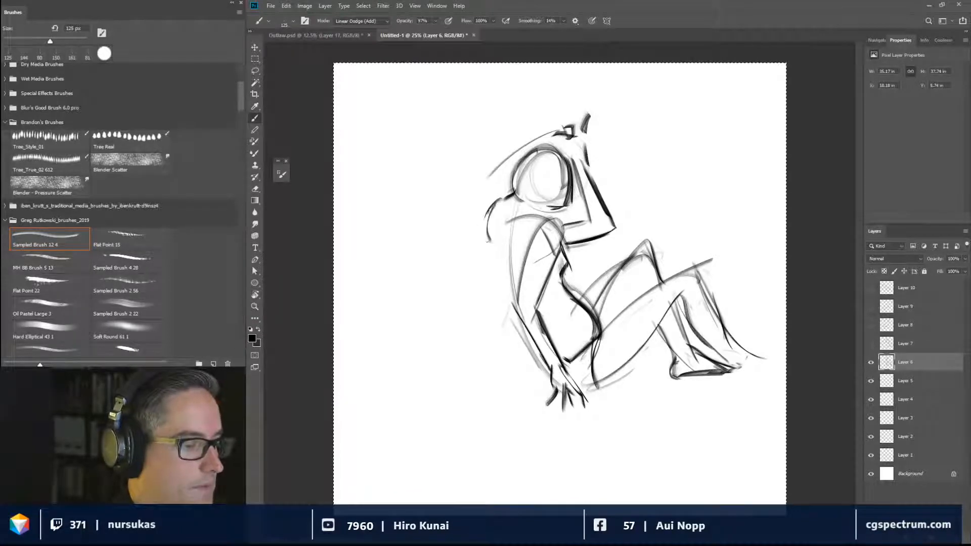
Draw the dark ponytail hanging behind the neck and reinforce the curve of the upper back.
left_click_drag(488, 208, 504, 245)
mouse_move(522, 190)
left_mouse_down()
mouse_move(538, 239)
mouse_move(516, 216)
mouse_move(514, 255)
mouse_move(501, 249)
mouse_move(507, 277)
left_mouse_up()
left_click_drag(510, 228, 518, 294)
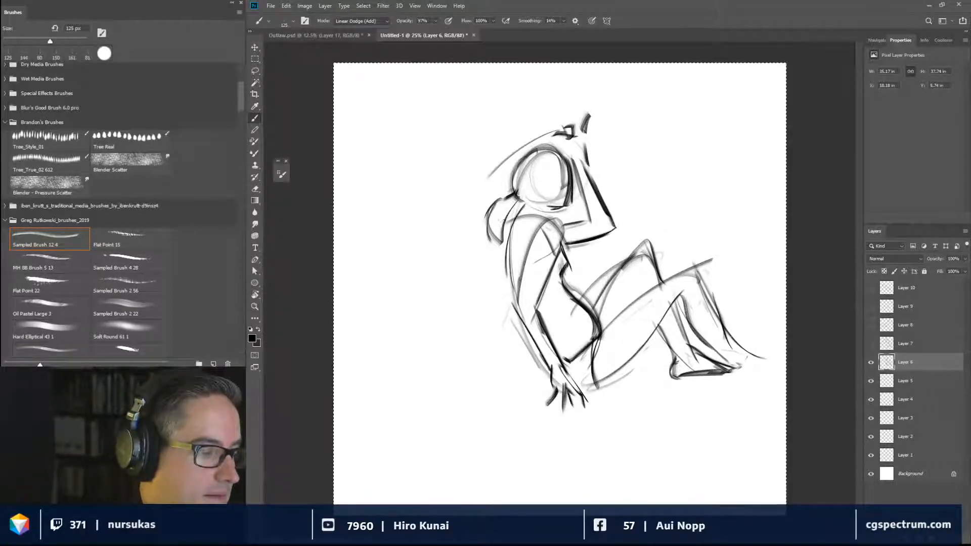
mouse_move(521, 195)
left_mouse_down()
mouse_move(487, 218)
mouse_move(499, 234)
mouse_move(490, 242)
left_mouse_up()
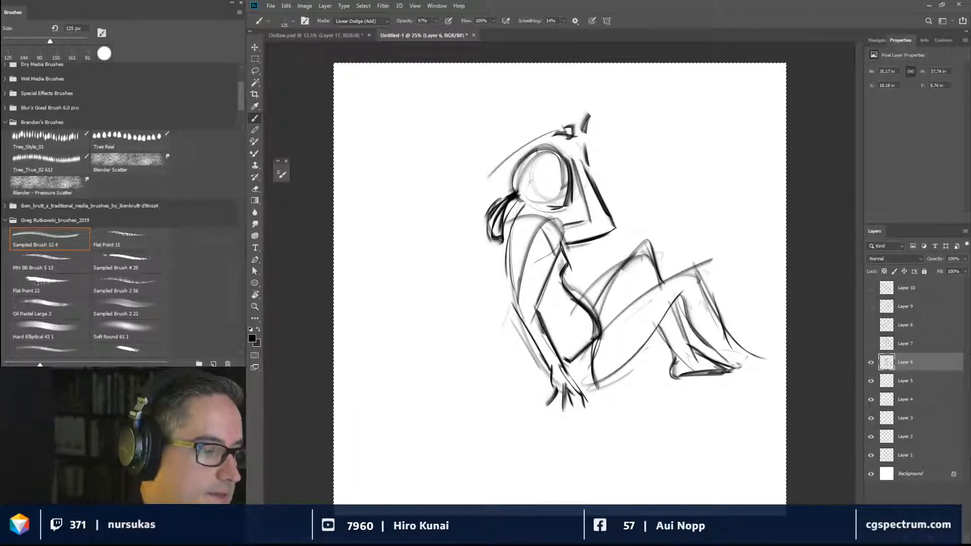
Draw the ear, reduce the brush size to 90 px and thicken the hair contour over the crown.
left_click_drag(534, 182, 531, 197)
key("bracketleft")
key("bracketleft")
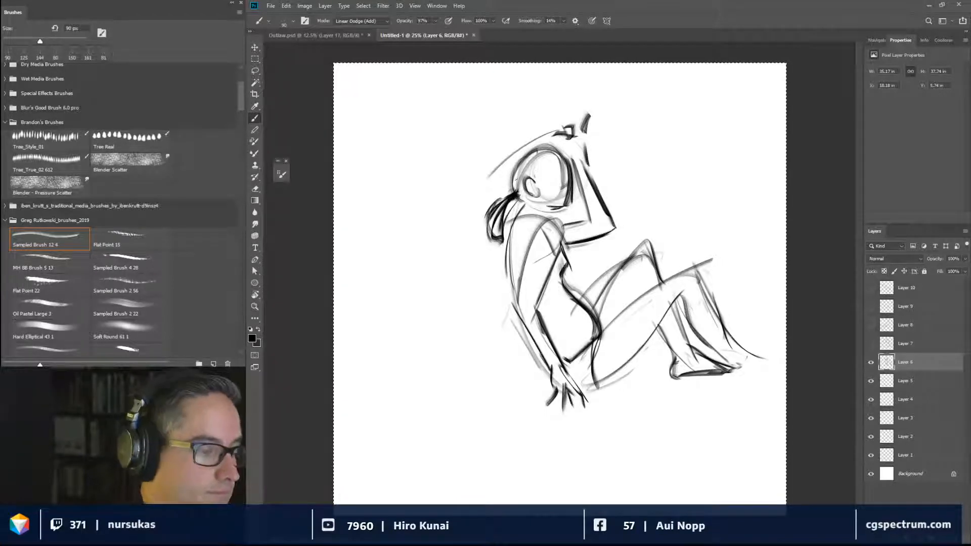
mouse_move(524, 151)
left_mouse_down()
mouse_move(516, 188)
mouse_move(562, 139)
mouse_move(553, 137)
left_mouse_up()
left_click_drag(513, 175, 517, 162)
left_click_drag(520, 161, 568, 142)
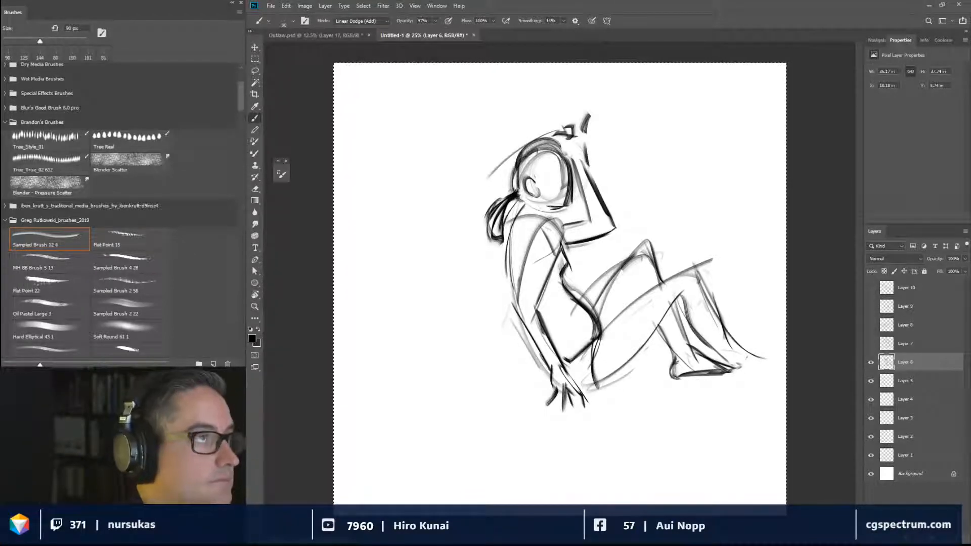
Draw a large double-lined ring around the seated figure, from the supporting hand over the head to the knee.
mouse_move(547, 387)
left_mouse_down()
mouse_move(521, 135)
mouse_move(543, 379)
left_mouse_up()
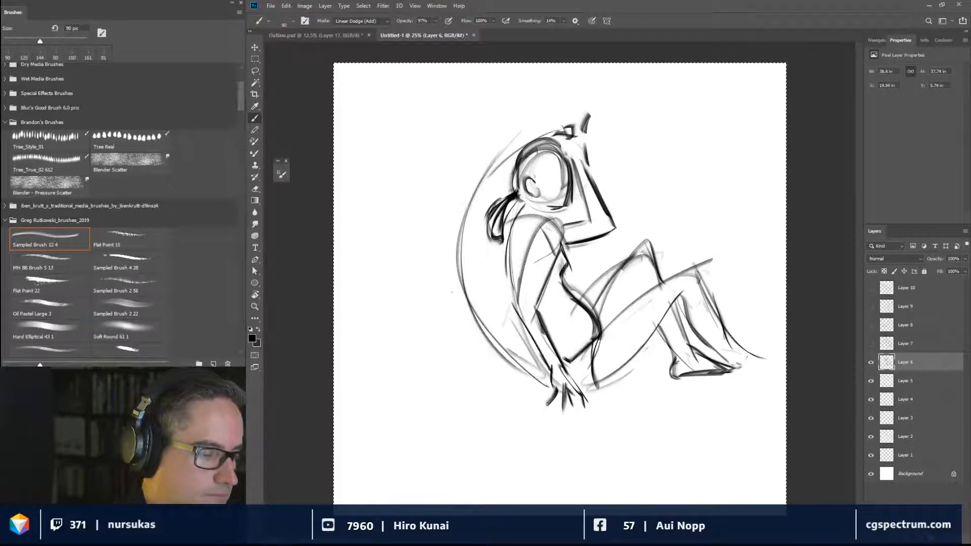
left_click_drag(508, 227, 462, 349)
left_click_drag(587, 398, 683, 331)
left_click_drag(622, 387, 678, 339)
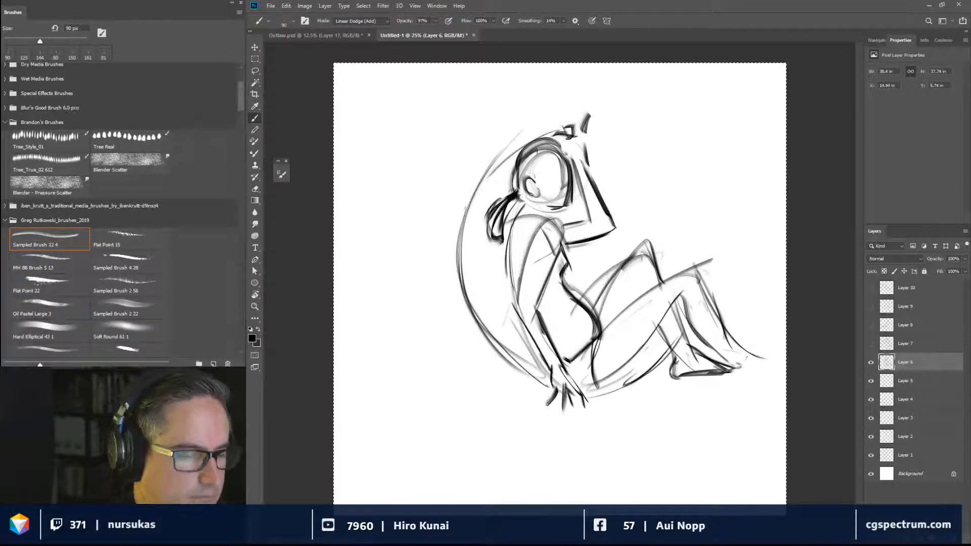
mouse_move(711, 285)
left_mouse_down()
mouse_move(602, 115)
mouse_move(499, 340)
mouse_move(556, 393)
left_mouse_up()
mouse_move(513, 363)
left_mouse_down()
mouse_move(458, 167)
mouse_move(545, 115)
left_mouse_up()
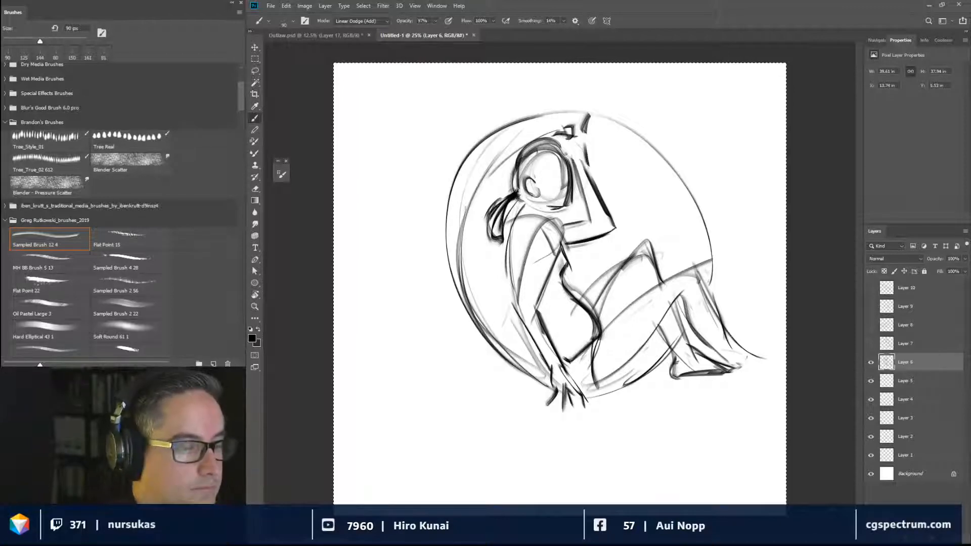
mouse_move(459, 234)
left_mouse_down()
mouse_move(696, 217)
mouse_move(709, 263)
left_mouse_up()
mouse_move(703, 251)
left_mouse_down()
mouse_move(609, 138)
mouse_move(523, 145)
left_mouse_up()
left_click_drag(434, 284, 445, 303)
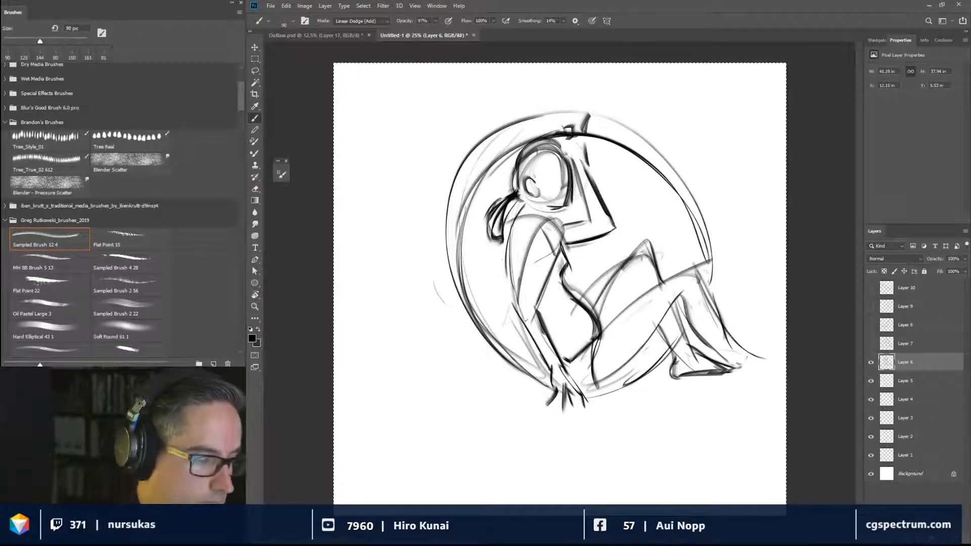
Darken the near upper arm and forearm contours around the elbow.
left_click_drag(519, 294, 552, 364)
left_click_drag(559, 332, 545, 364)
mouse_move(531, 296)
left_mouse_down()
mouse_move(549, 331)
mouse_move(545, 323)
left_mouse_up()
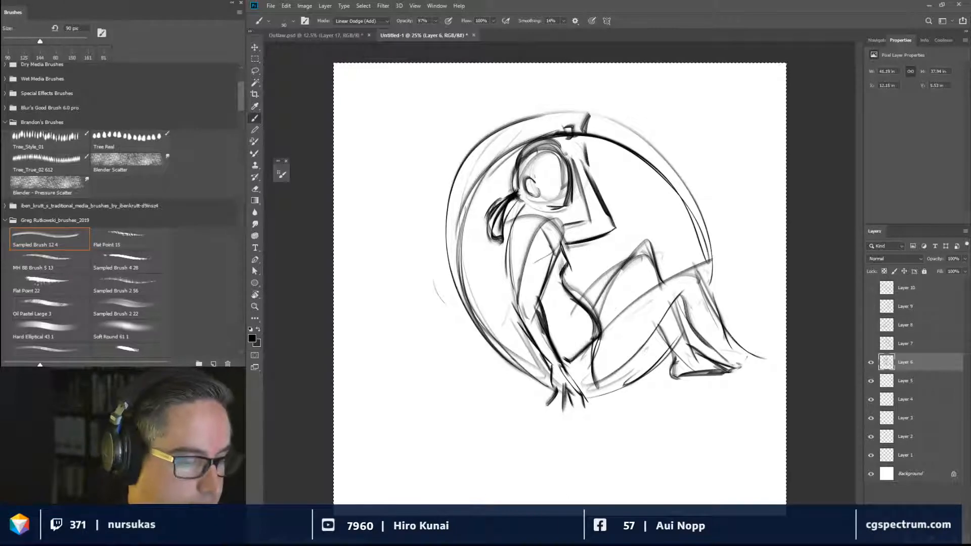
Darken the near thigh's upper and lower edges and draw the outstretched foot with its toes.
left_click_drag(602, 332, 702, 263)
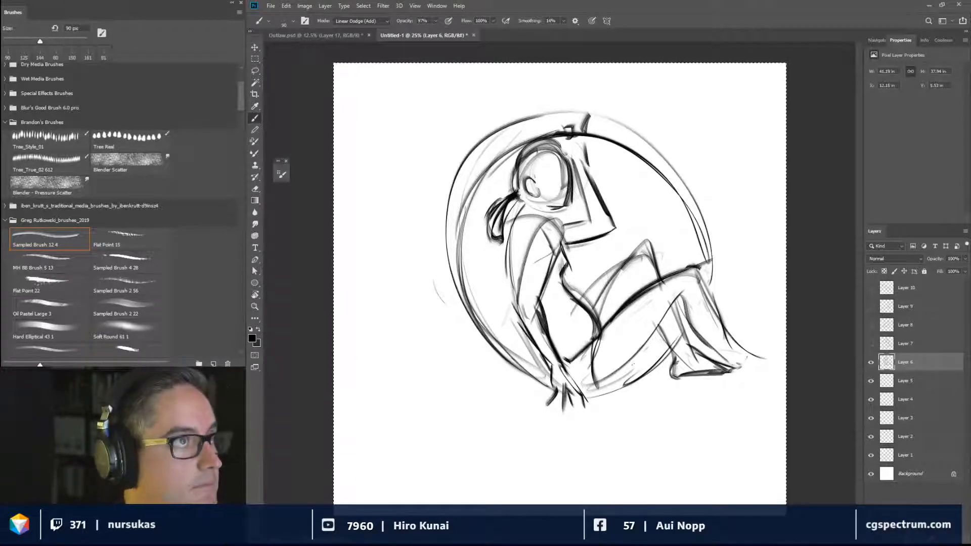
mouse_move(592, 388)
left_mouse_down()
mouse_move(615, 384)
mouse_move(689, 305)
mouse_move(690, 323)
mouse_move(712, 344)
mouse_move(742, 347)
mouse_move(728, 365)
mouse_move(754, 361)
mouse_move(764, 346)
left_mouse_up()
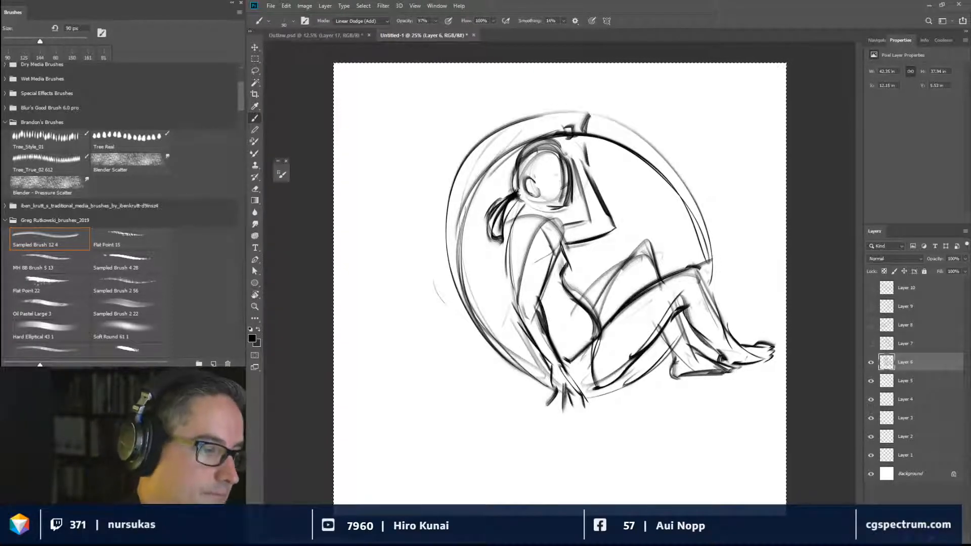
Add the hairline and facial lines, and reinforce the neck and back, shading the gap between hand and hip.
mouse_move(537, 178)
left_mouse_down()
mouse_move(541, 194)
mouse_move(540, 159)
left_mouse_up()
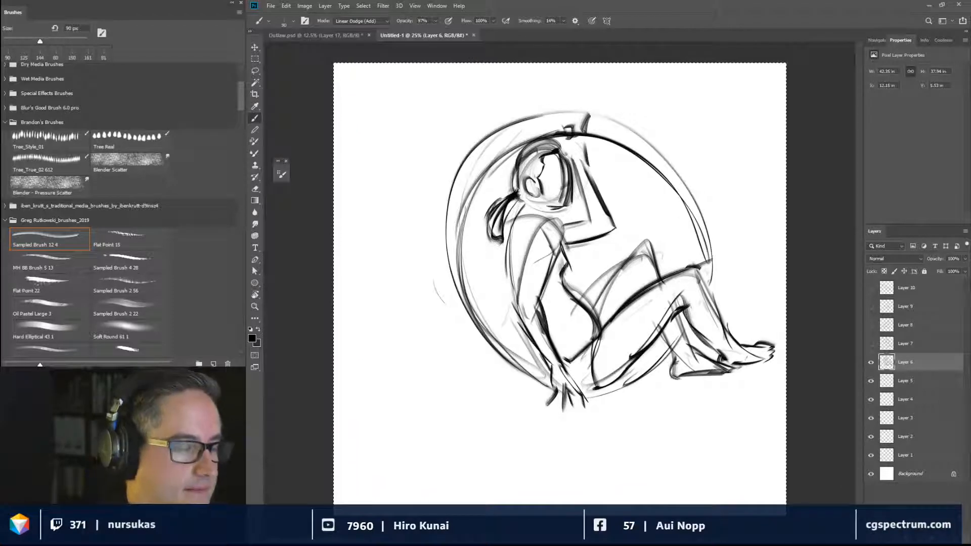
mouse_move(546, 175)
left_mouse_down()
mouse_move(571, 172)
mouse_move(547, 218)
mouse_move(524, 204)
left_mouse_up()
left_click_drag(527, 205, 515, 216)
mouse_move(523, 203)
left_mouse_down()
mouse_move(500, 257)
mouse_move(516, 302)
left_mouse_up()
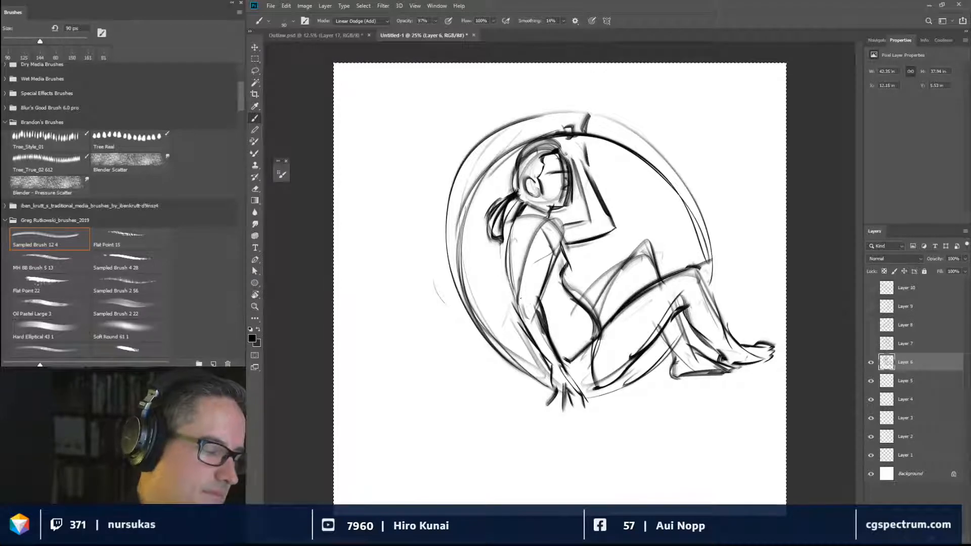
mouse_move(509, 233)
left_mouse_down()
mouse_move(508, 297)
mouse_move(569, 339)
mouse_move(581, 353)
mouse_move(573, 370)
mouse_move(595, 389)
left_mouse_up()
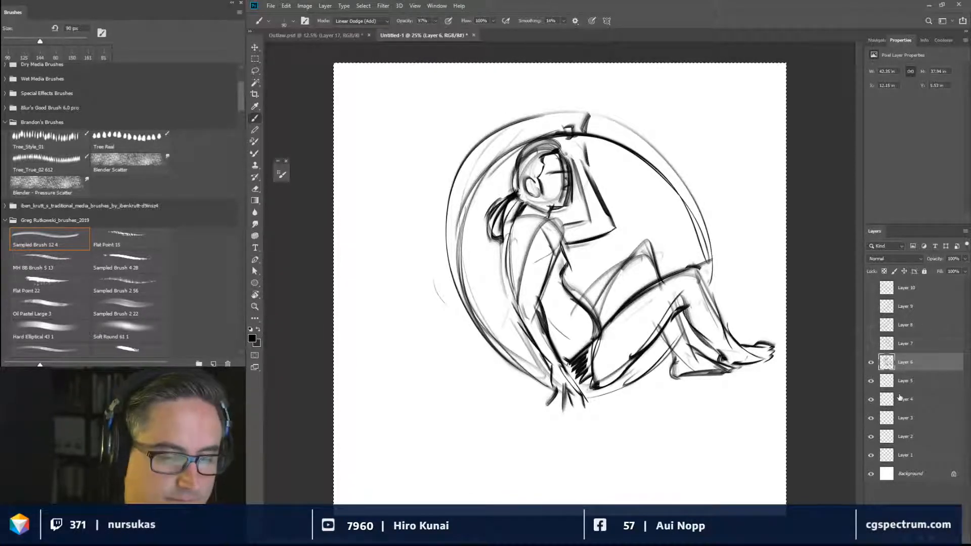
Hide Layer 6, make Layer 5 active and select the entire canvas for the next figure.
left_click(871, 362)
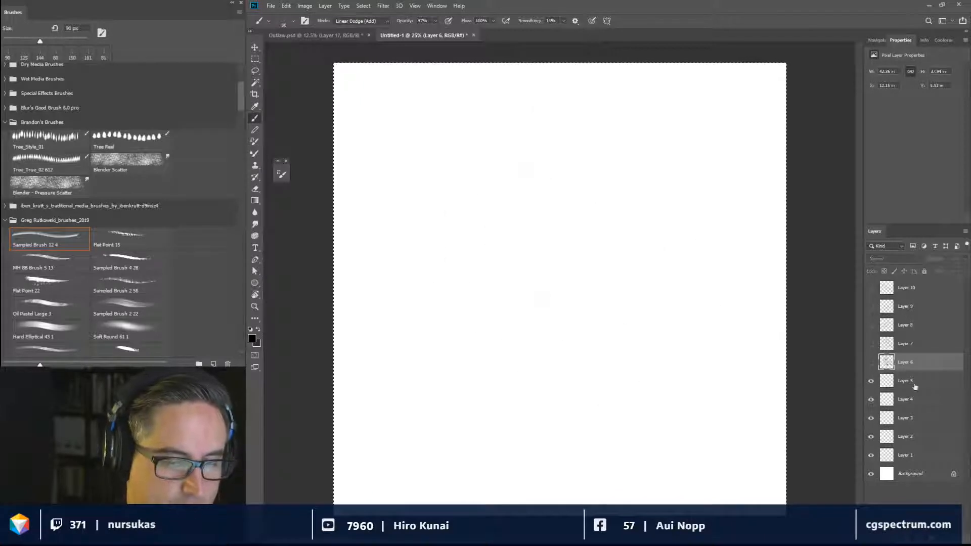
left_click(941, 382)
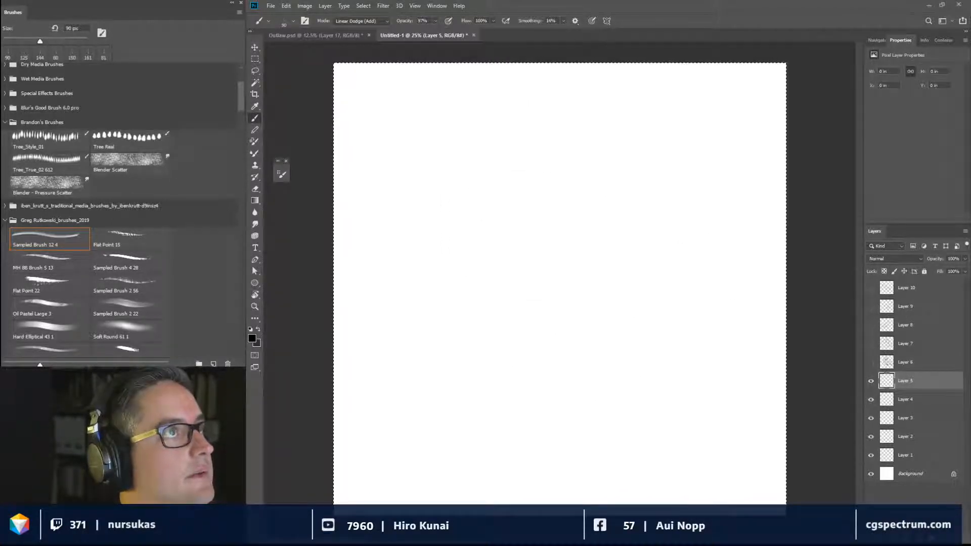
key("ctrl+d")
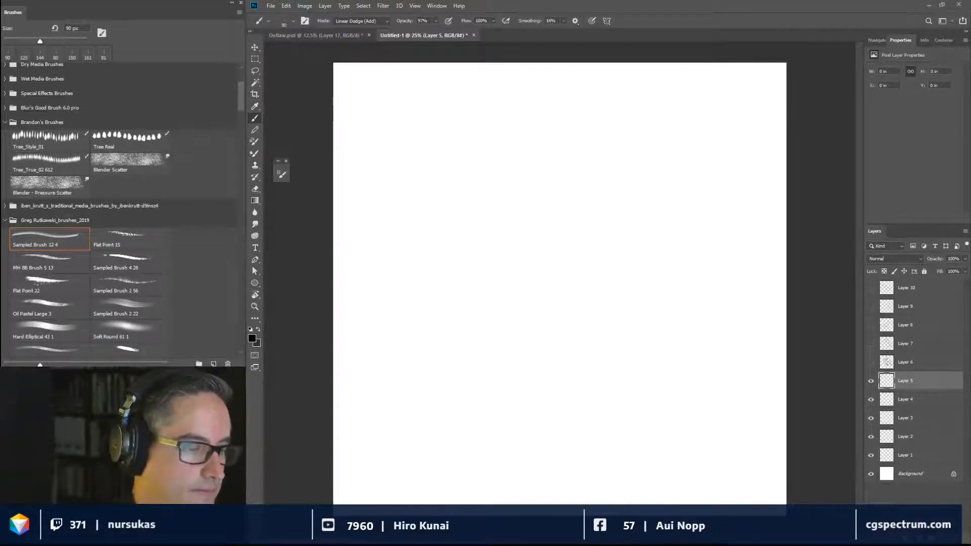
key("ctrl+a")
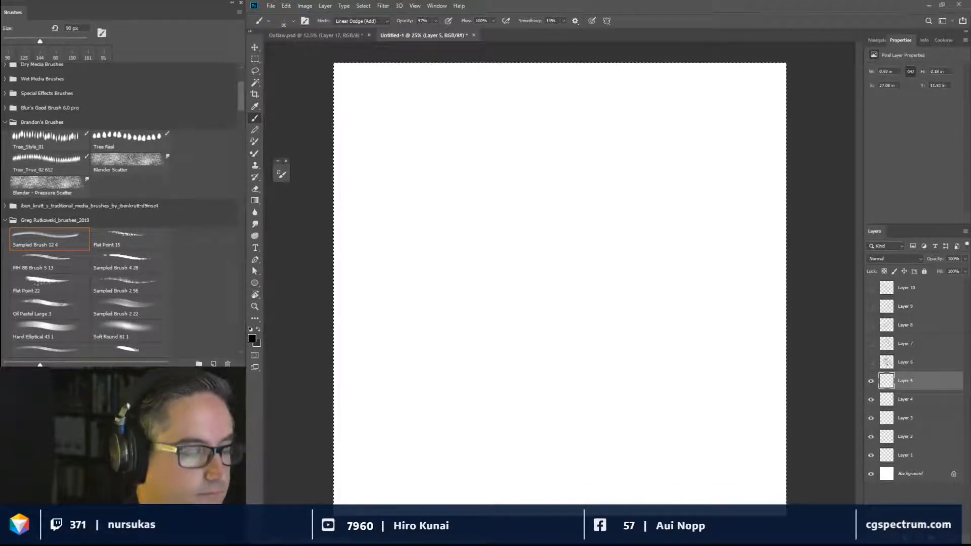
Sketch an oval head, sloping shoulder lines below it and the long curved side of a new figure's torso.
left_click_drag(511, 144, 528, 191)
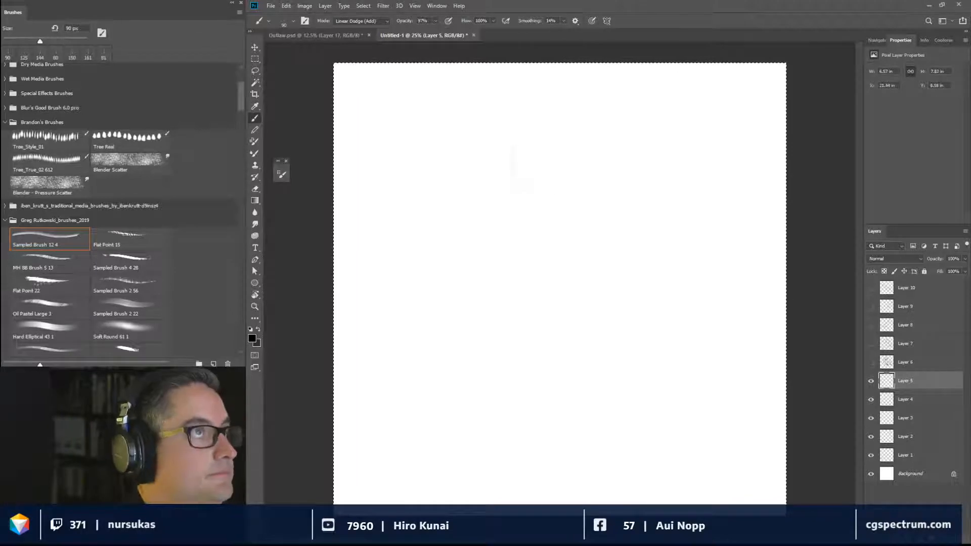
mouse_move(519, 141)
left_mouse_down()
mouse_move(553, 195)
mouse_move(524, 163)
mouse_move(570, 167)
mouse_move(539, 174)
mouse_move(549, 149)
left_mouse_up()
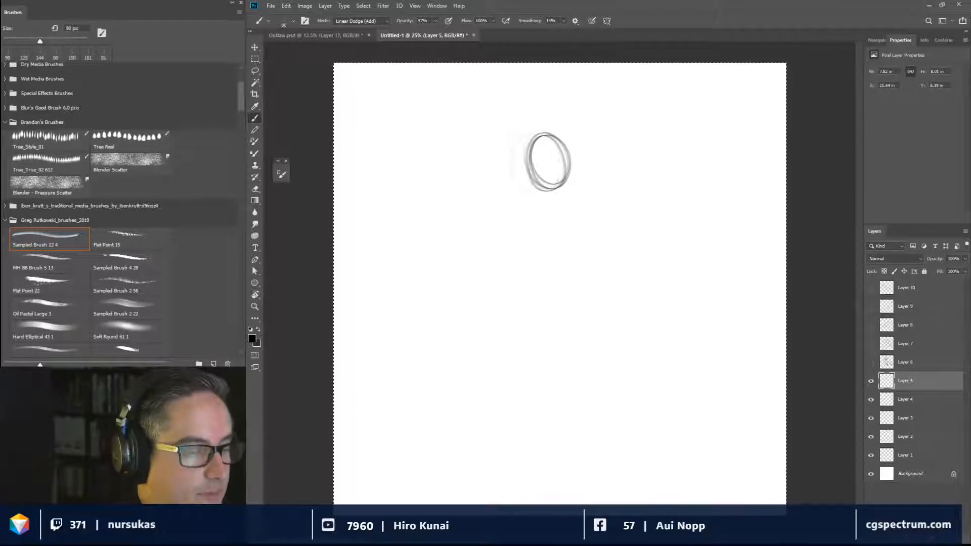
mouse_move(508, 198)
left_mouse_down()
mouse_move(600, 220)
mouse_move(605, 205)
left_mouse_up()
mouse_move(521, 258)
left_mouse_down()
mouse_move(515, 203)
mouse_move(501, 206)
mouse_move(512, 279)
left_mouse_up()
left_click_drag(508, 215, 524, 304)
left_click_drag(516, 195, 550, 327)
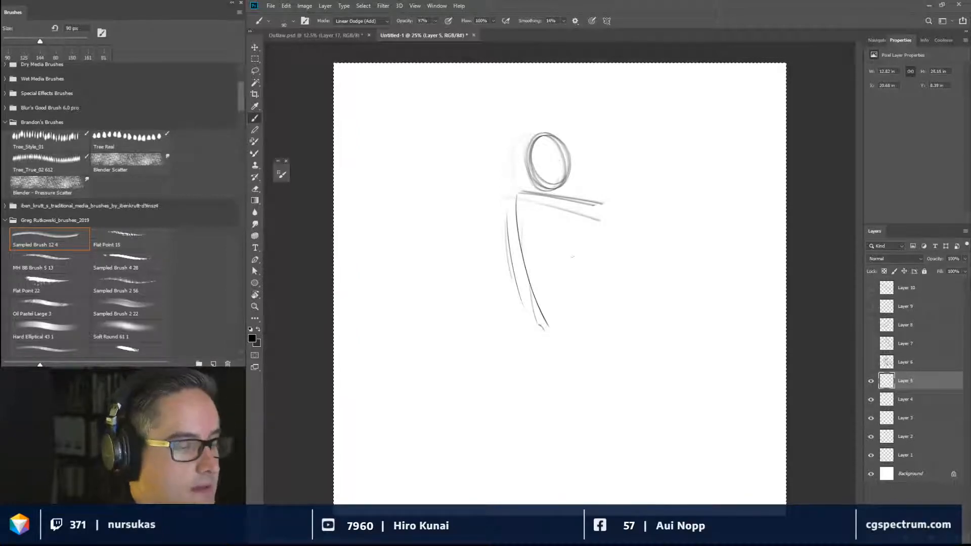
Sketch the torso's opposite side down to the waist and the rounded pelvis below it.
left_click_drag(582, 215, 585, 258)
left_click_drag(579, 234, 573, 258)
mouse_move(531, 303)
left_mouse_down()
mouse_move(600, 311)
mouse_move(565, 362)
left_mouse_up()
left_click_drag(587, 295, 603, 353)
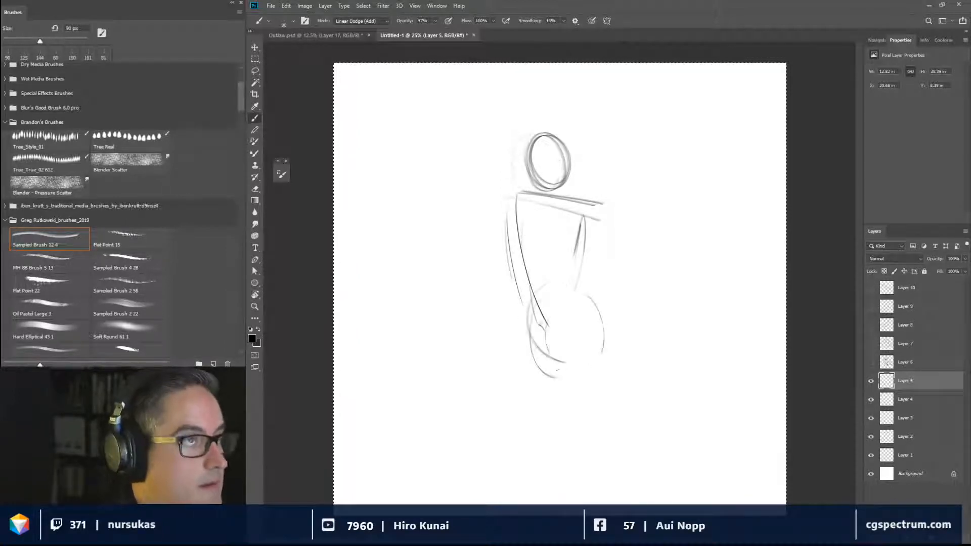
Draw the top of the near thigh up to the bent knee and the long shin line down from it.
mouse_move(545, 336)
left_mouse_down()
mouse_move(577, 288)
mouse_move(601, 291)
left_mouse_up()
mouse_move(540, 318)
left_mouse_down()
mouse_move(602, 291)
mouse_move(576, 370)
left_mouse_up()
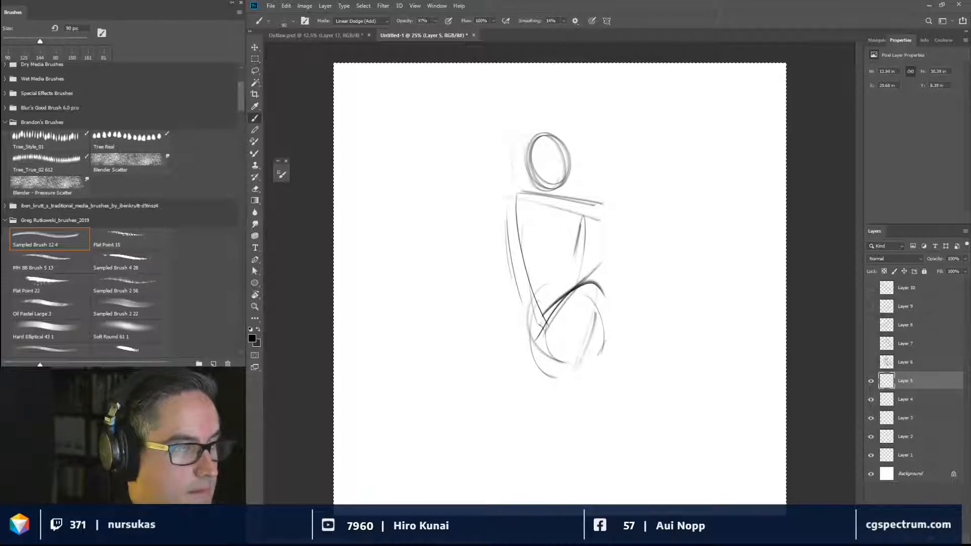
left_click_drag(597, 284, 588, 315)
mouse_move(578, 269)
left_mouse_down()
mouse_move(602, 299)
mouse_move(596, 339)
mouse_move(668, 374)
left_mouse_up()
left_click_drag(602, 284, 699, 398)
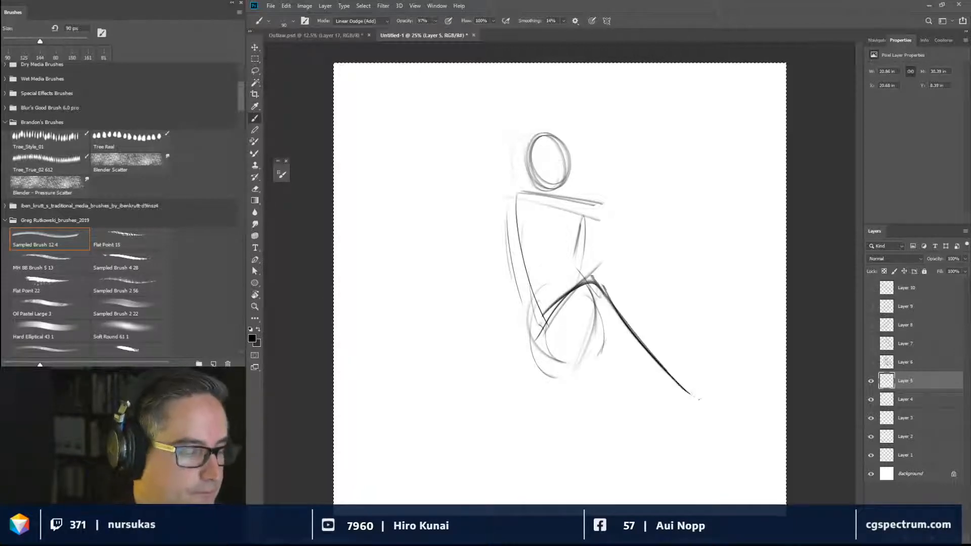
Draw the near calf tapering to the ankle and darken the underside of the thigh and buttocks.
left_click_drag(602, 327, 681, 387)
left_click_drag(598, 304, 609, 346)
left_click_drag(610, 342, 691, 393)
left_click_drag(592, 292, 644, 369)
mouse_move(590, 293)
left_mouse_down()
mouse_move(617, 347)
mouse_move(529, 373)
left_mouse_up()
left_click_drag(576, 328, 527, 355)
left_click_drag(590, 349, 534, 369)
mouse_move(552, 293)
left_mouse_down()
mouse_move(530, 350)
mouse_move(607, 349)
left_mouse_up()
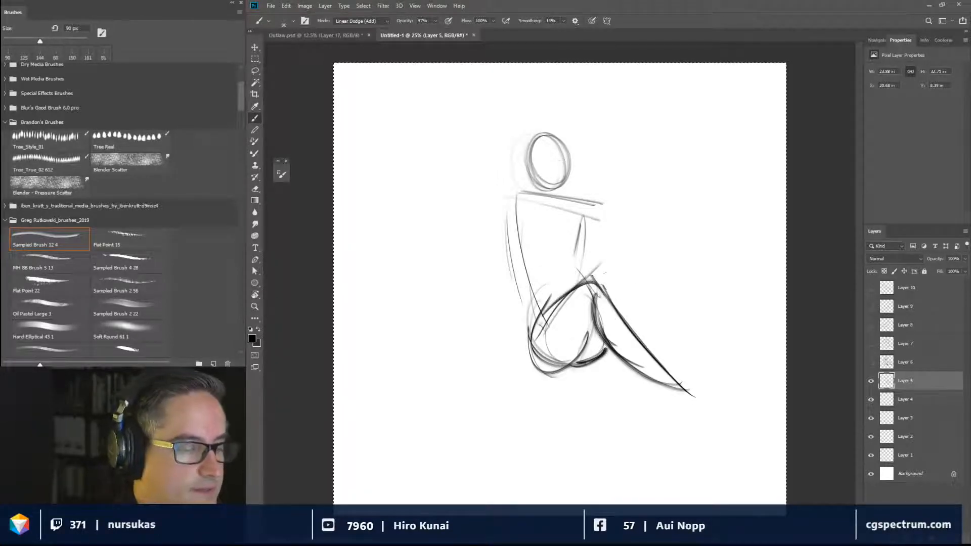
Draw the far leg with its raised knee and the shin descending behind the near leg.
left_click_drag(611, 268, 600, 286)
left_click_drag(614, 253, 596, 288)
mouse_move(616, 248)
left_mouse_down()
mouse_move(636, 239)
mouse_move(599, 282)
mouse_move(609, 254)
left_mouse_up()
mouse_move(612, 241)
left_mouse_down()
mouse_move(632, 234)
mouse_move(642, 260)
mouse_move(641, 248)
left_mouse_up()
mouse_move(638, 244)
left_mouse_down()
mouse_move(644, 334)
mouse_move(611, 307)
left_mouse_up()
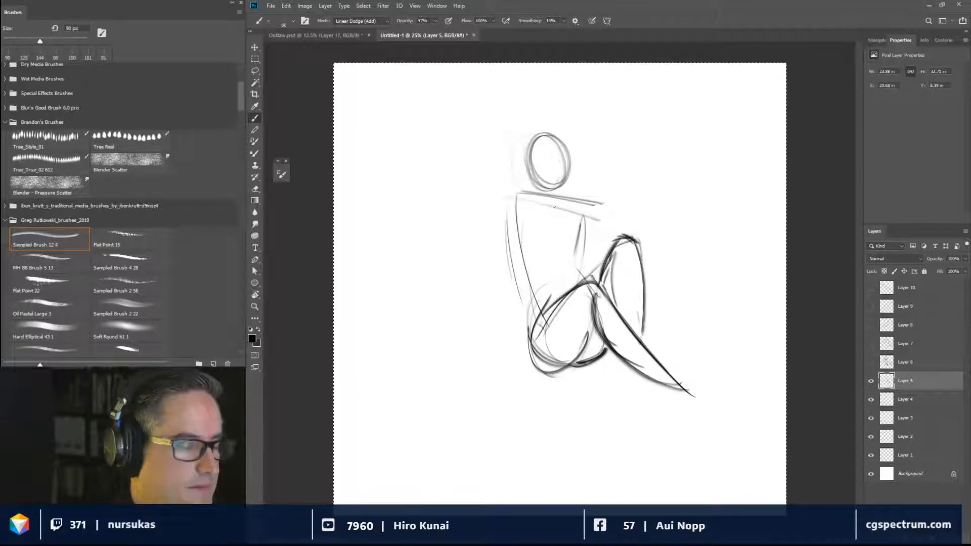
Darken the torso's side from the armpit to the waist and draw the curve of the breast.
left_click_drag(594, 207, 572, 280)
mouse_move(583, 236)
left_mouse_down()
mouse_move(574, 258)
mouse_move(565, 231)
left_mouse_up()
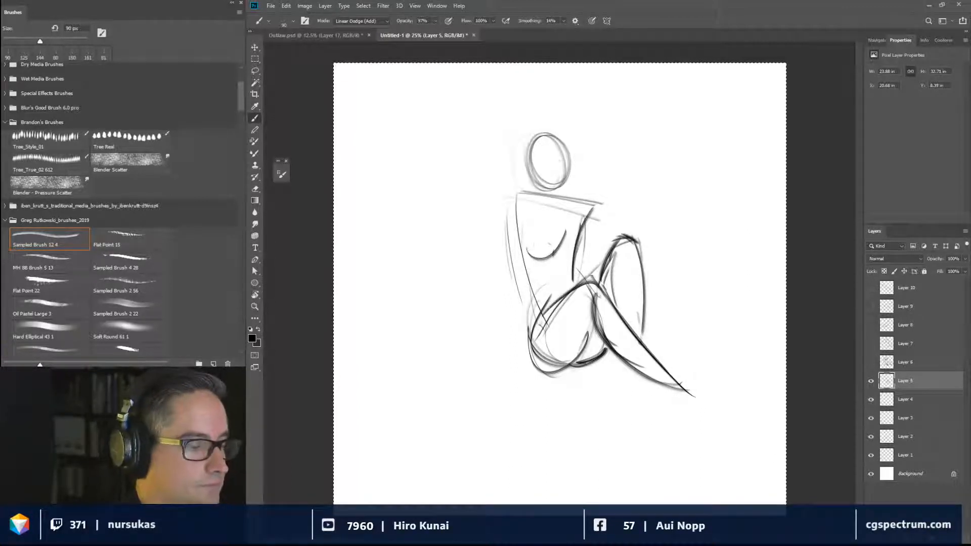
Draw the lowered arm bent outward at the elbow, with its forearm and hand reaching back to the hip.
left_click_drag(523, 193, 471, 259)
mouse_move(530, 219)
left_mouse_down()
mouse_move(490, 260)
mouse_move(494, 245)
left_mouse_up()
left_click_drag(533, 212, 531, 225)
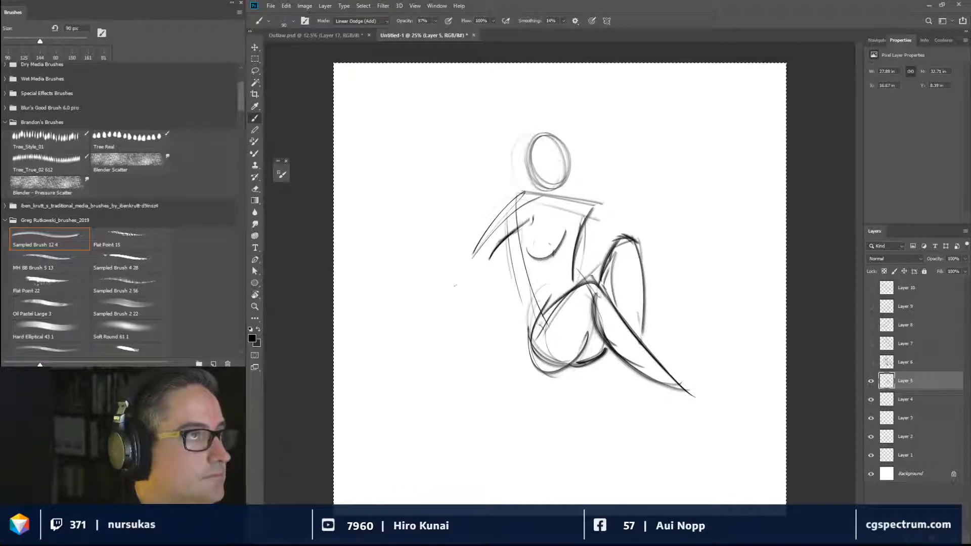
left_click_drag(459, 264, 507, 311)
mouse_move(490, 257)
left_mouse_down()
mouse_move(514, 324)
mouse_move(483, 349)
mouse_move(521, 332)
mouse_move(525, 342)
left_mouse_up()
left_click_drag(509, 294, 519, 324)
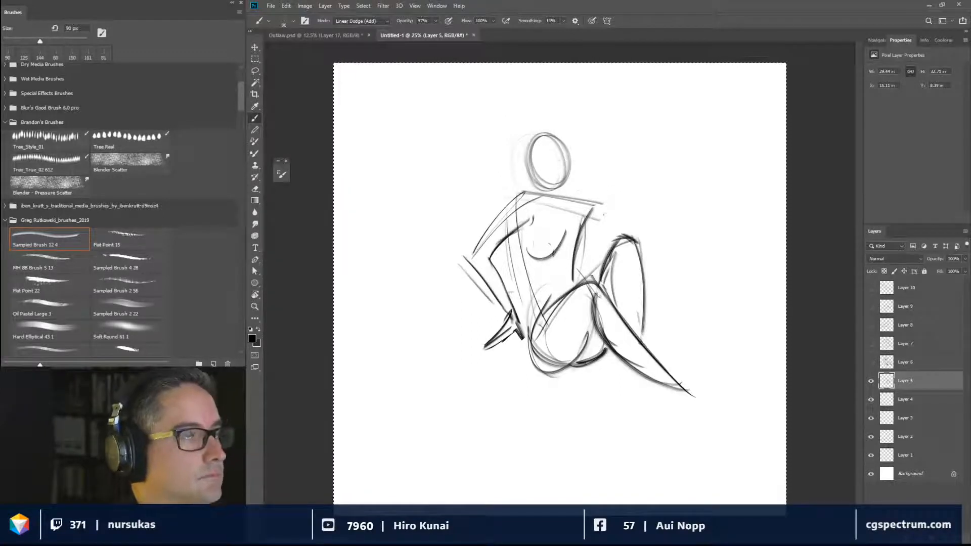
Draw the other arm extended from the shoulder and bent upward at the elbow, with the hand beside the head.
mouse_move(589, 221)
left_mouse_down()
mouse_move(635, 214)
mouse_move(576, 195)
left_mouse_up()
left_click_drag(595, 193, 570, 198)
mouse_move(586, 151)
left_mouse_down()
mouse_move(640, 215)
mouse_move(591, 161)
mouse_move(613, 205)
left_mouse_up()
left_click_drag(612, 204, 632, 198)
left_click_drag(598, 156, 622, 198)
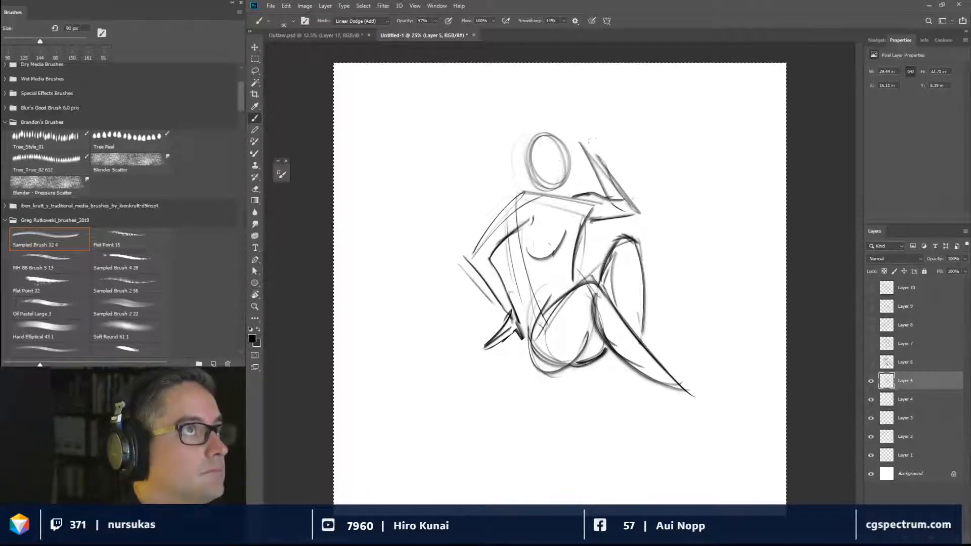
left_click_drag(597, 157, 609, 116)
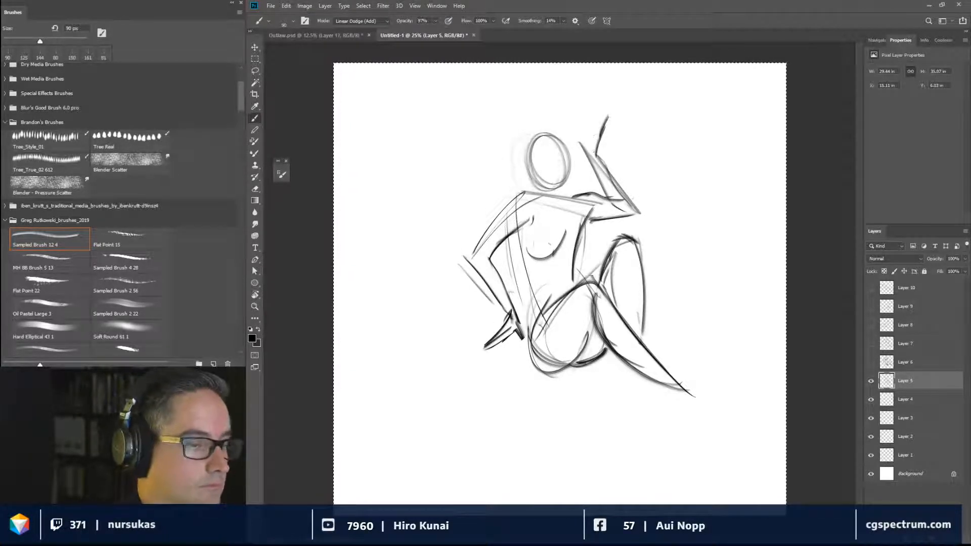
left_click_drag(597, 152, 587, 121)
Darken the hair over the crown and add the face's centre line and both sides of the neck.
mouse_move(572, 125)
left_mouse_down()
mouse_move(591, 118)
mouse_move(587, 145)
mouse_move(579, 136)
mouse_move(545, 178)
left_mouse_up()
mouse_move(545, 136)
left_mouse_down()
mouse_move(544, 177)
mouse_move(561, 132)
mouse_move(570, 167)
left_mouse_up()
mouse_move(549, 128)
left_mouse_down()
mouse_move(526, 152)
mouse_move(554, 210)
left_mouse_up()
left_click_drag(547, 175, 536, 208)
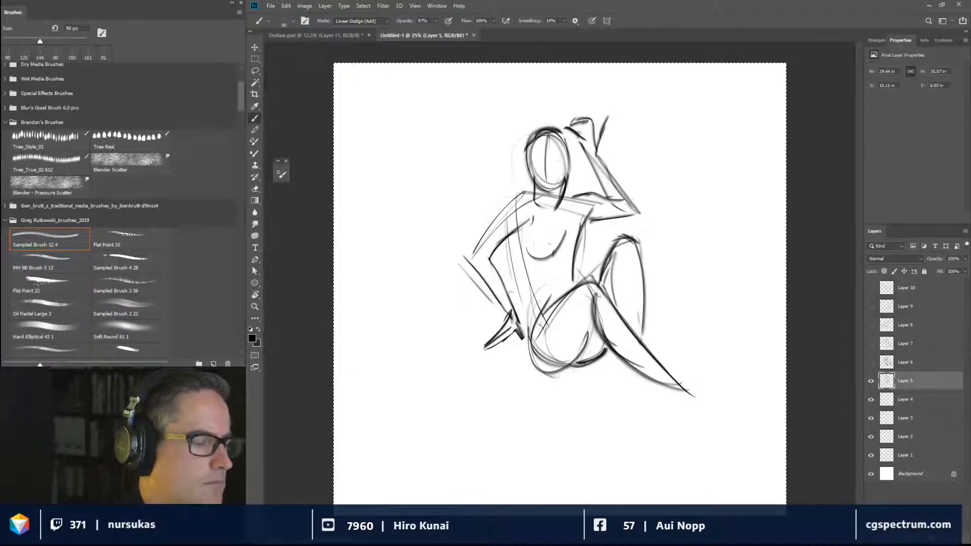
Darken the shoulder line with the lowered upper arm, and the side of the torso from armpit to hip.
mouse_move(468, 258)
left_mouse_down()
mouse_move(519, 193)
mouse_move(582, 193)
left_mouse_up()
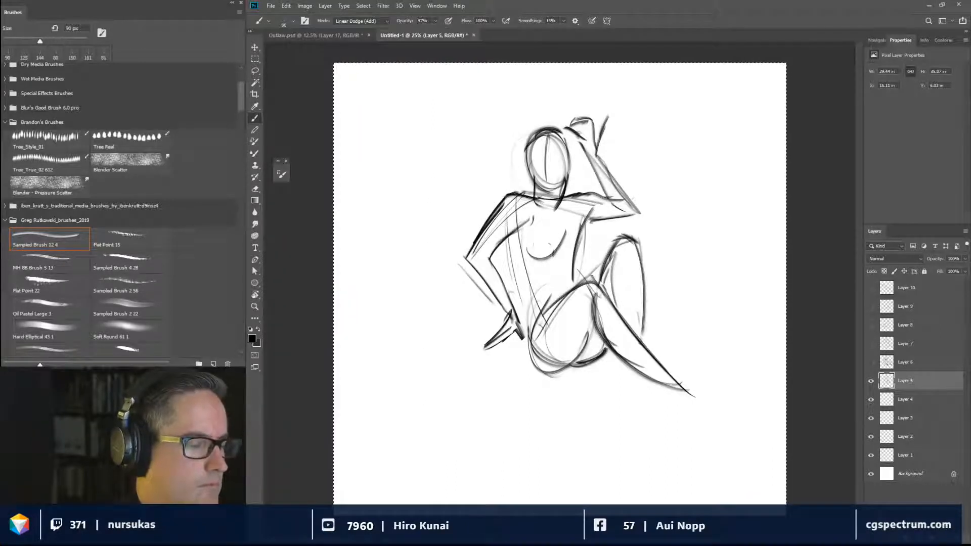
mouse_move(512, 232)
left_mouse_down()
mouse_move(507, 250)
mouse_move(526, 283)
mouse_move(529, 336)
left_mouse_up()
left_click_drag(518, 303, 528, 336)
left_click_drag(520, 266, 527, 323)
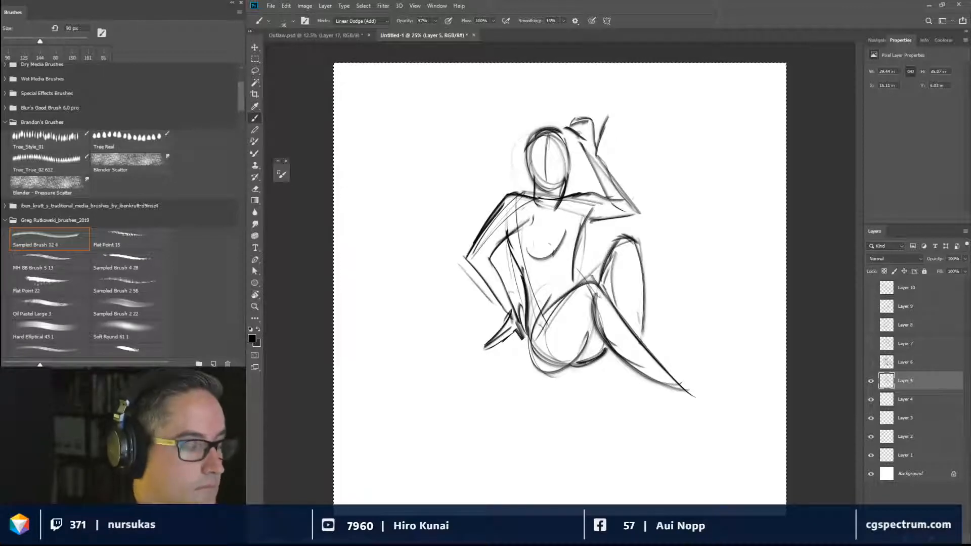
Draw the remaining side of the torso from armpit to hip and a short line under the chest.
left_click_drag(588, 218, 591, 282)
left_click_drag(582, 230, 579, 256)
left_click_drag(517, 255, 536, 256)
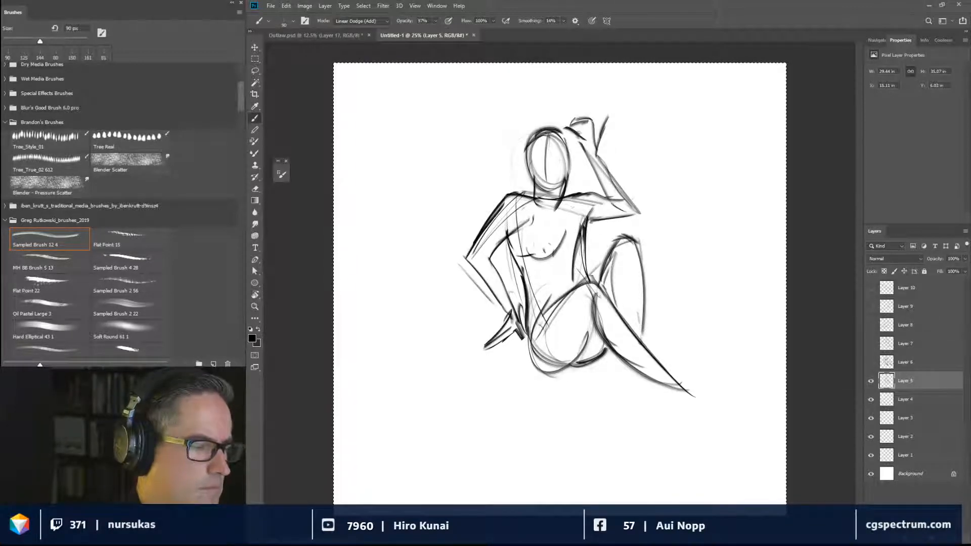
Sweep long curved rhythm lines around the seated figure, passing over both sides of the head and beneath the hips.
left_click_drag(509, 170, 484, 200)
mouse_move(526, 148)
left_mouse_down()
mouse_move(479, 230)
mouse_move(473, 217)
left_mouse_up()
mouse_move(564, 135)
left_mouse_down()
mouse_move(626, 126)
mouse_move(658, 257)
left_mouse_up()
mouse_move(648, 324)
left_mouse_down()
mouse_move(673, 209)
mouse_move(595, 125)
mouse_move(649, 304)
left_mouse_up()
mouse_move(666, 201)
left_mouse_down()
mouse_move(638, 311)
mouse_move(524, 369)
mouse_move(565, 360)
left_mouse_up()
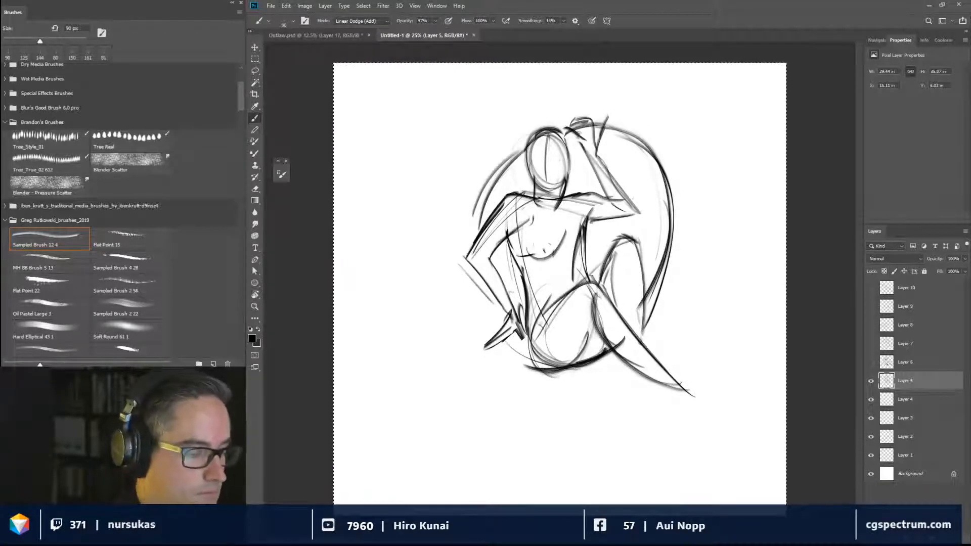
left_click_drag(504, 333, 559, 368)
left_click_drag(468, 260, 496, 322)
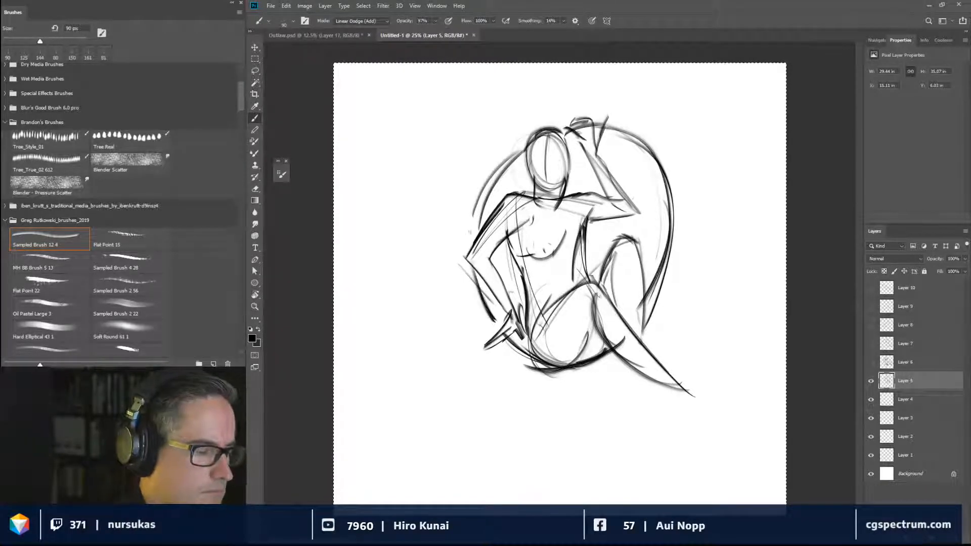
Darken the curve beside the head, sketch the facial features, hairline and ear, and reinforce the curve on the raised-arm side.
left_click_drag(524, 133, 470, 235)
mouse_move(533, 155)
left_mouse_down()
mouse_move(559, 154)
mouse_move(554, 176)
mouse_move(550, 130)
mouse_move(566, 127)
left_mouse_up()
left_click_drag(553, 143, 565, 126)
left_click_drag(561, 135, 570, 173)
left_click_drag(605, 110, 651, 154)
mouse_move(654, 159)
left_mouse_down()
mouse_move(666, 253)
mouse_move(627, 307)
left_mouse_up()
left_click_drag(634, 132, 644, 143)
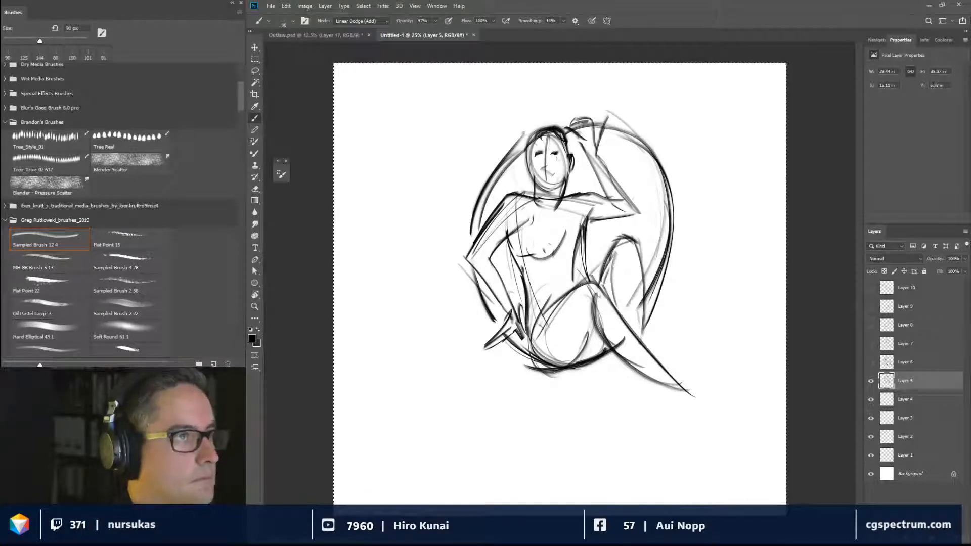
Draw a wide, loose ellipse on the ground around the seated figure.
left_click_drag(505, 311, 412, 339)
left_click_drag(516, 317, 365, 339)
mouse_move(465, 405)
left_mouse_down()
mouse_move(390, 392)
mouse_move(673, 411)
left_mouse_up()
left_click_drag(430, 389, 726, 385)
left_click_drag(654, 313, 737, 378)
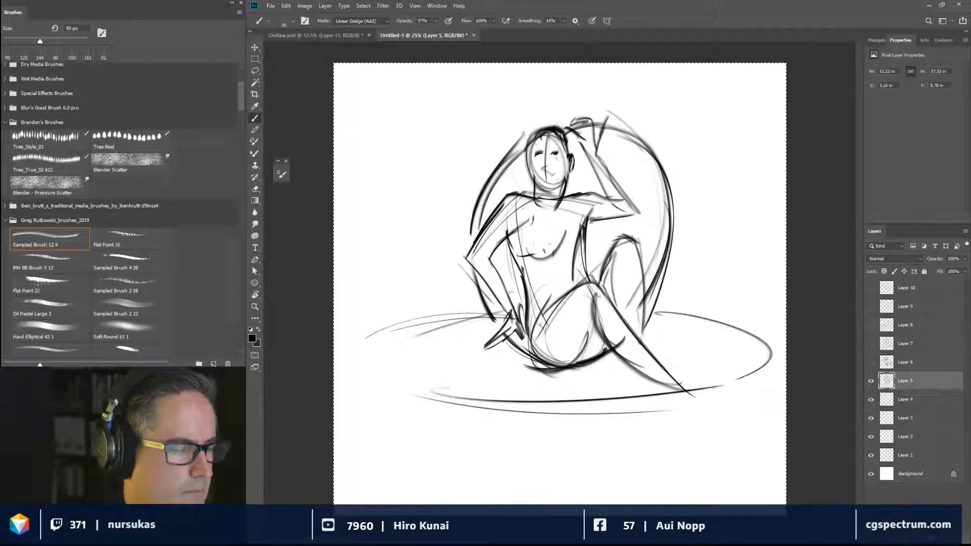
Fill the gap between hip and thigh with black and draw the extended leg's foot with its toes.
mouse_move(547, 309)
left_mouse_down()
mouse_move(529, 329)
mouse_move(543, 324)
mouse_move(536, 349)
mouse_move(526, 333)
left_mouse_up()
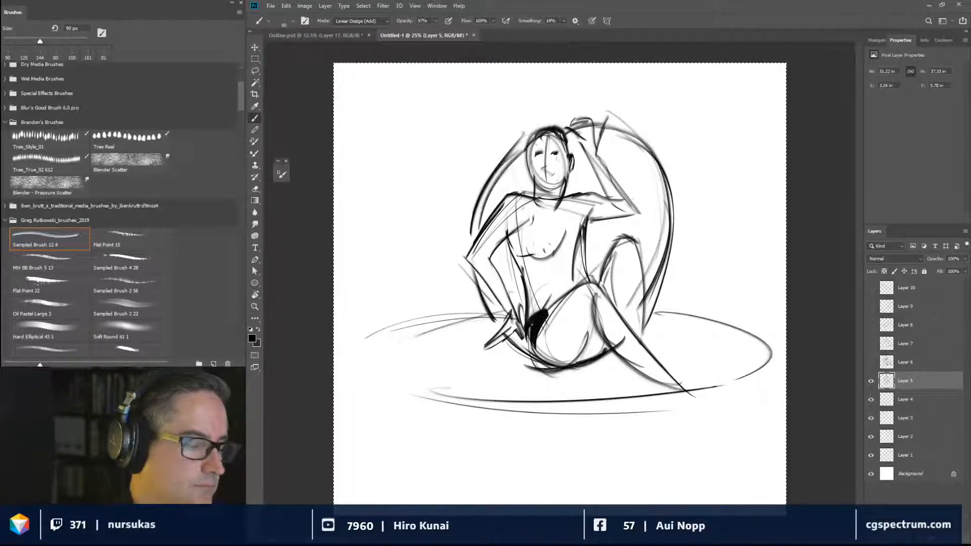
mouse_move(659, 375)
left_mouse_down()
mouse_move(677, 401)
mouse_move(727, 411)
left_mouse_up()
left_click_drag(669, 396, 706, 410)
mouse_move(660, 367)
left_mouse_down()
mouse_move(738, 393)
mouse_move(716, 406)
mouse_move(730, 397)
mouse_move(690, 403)
left_mouse_up()
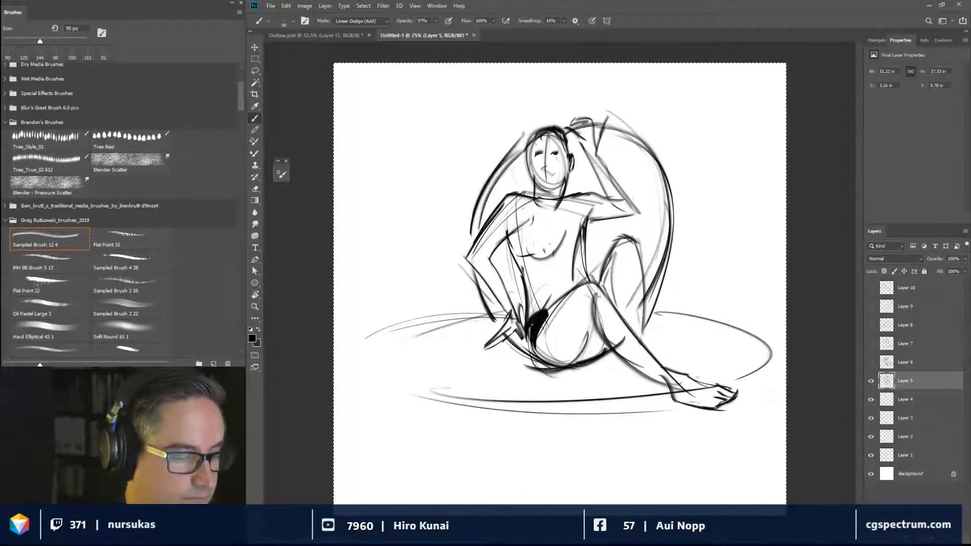
Draw the second foot behind the shin, then darken the hair behind the neck and refine the face with a 70 px brush.
mouse_move(635, 249)
left_mouse_down()
mouse_move(643, 291)
mouse_move(636, 323)
mouse_move(602, 375)
mouse_move(635, 392)
mouse_move(650, 385)
left_mouse_up()
mouse_move(572, 181)
left_mouse_down()
mouse_move(564, 194)
mouse_move(572, 183)
mouse_move(576, 192)
mouse_move(550, 176)
mouse_move(558, 153)
mouse_move(539, 155)
left_mouse_up()
key("bracketleft")
key("bracketleft")
left_click_drag(539, 152, 546, 159)
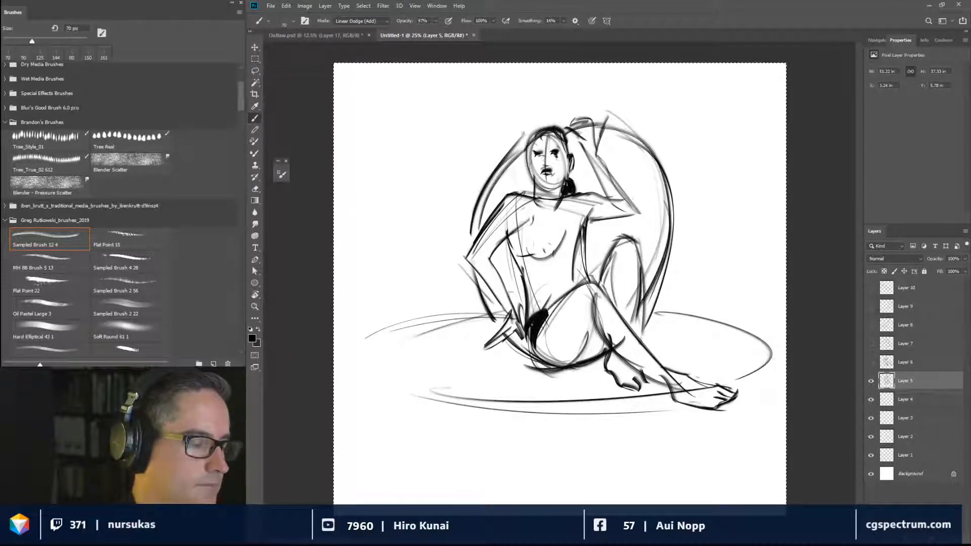
left_click_drag(587, 126, 582, 144)
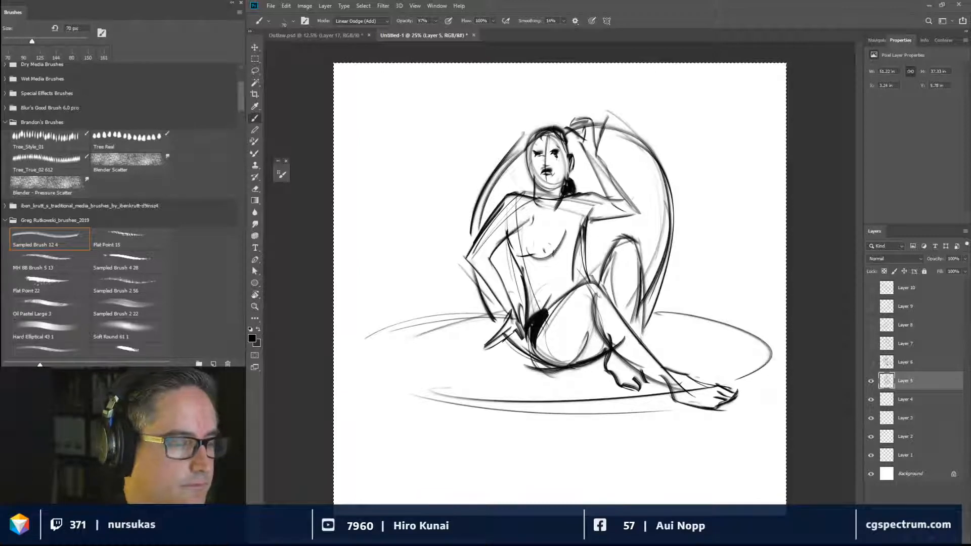
Hide Layer 5, make Layer 4 active and select the entire canvas.
left_click(871, 382)
left_click(885, 403)
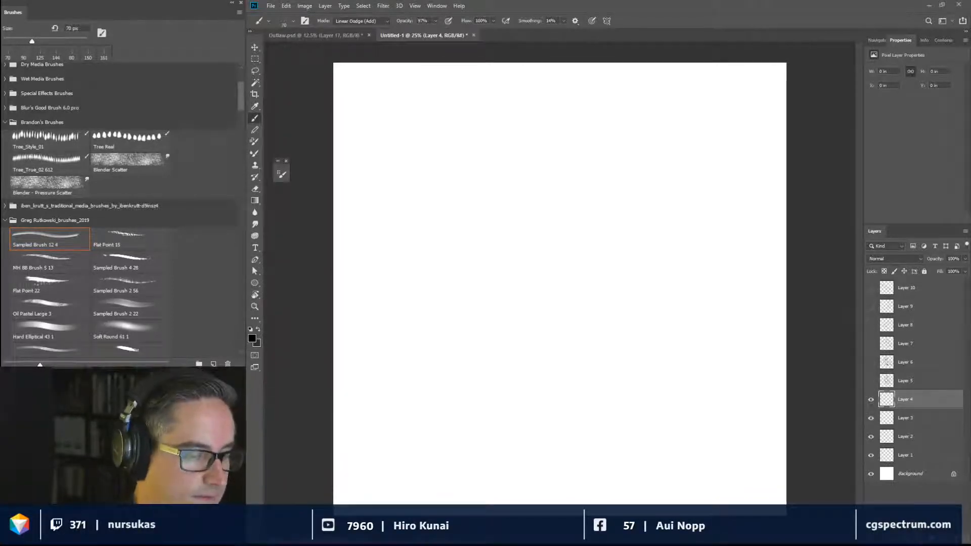
key("ctrl+a")
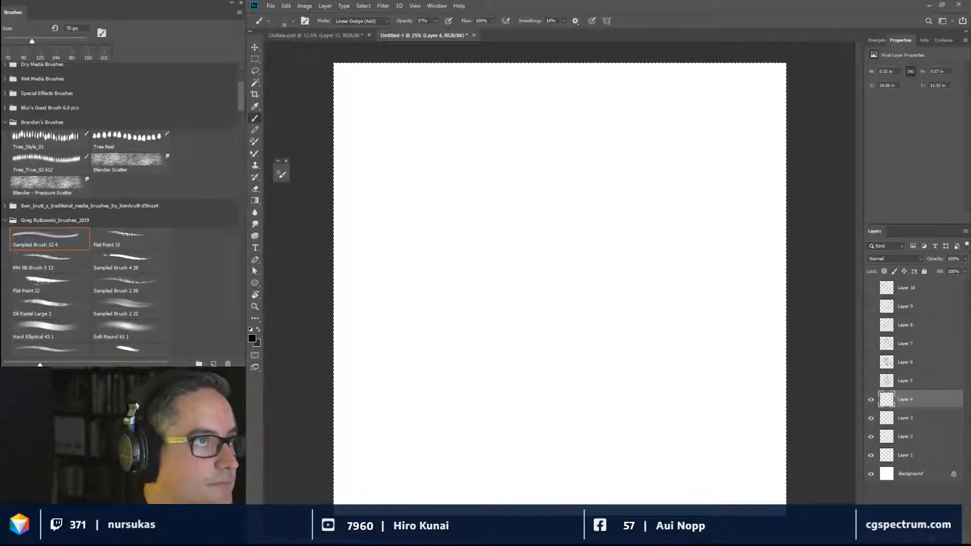
Draw the outline of a lower leg and front foot, including the toes and instep, using a 125 px brush for the toes.
left_click_drag(425, 164, 503, 276)
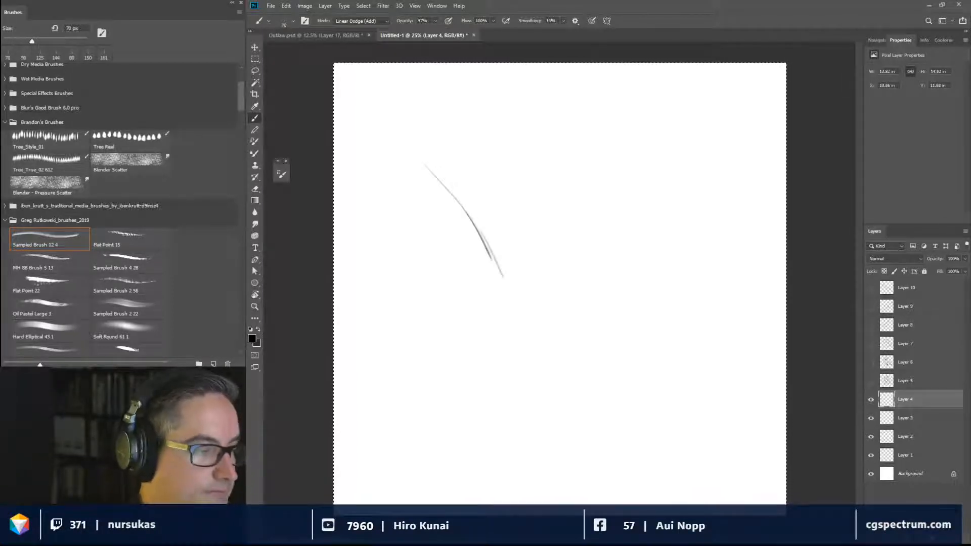
mouse_move(422, 154)
left_mouse_down()
mouse_move(500, 259)
mouse_move(510, 296)
mouse_move(504, 284)
mouse_move(535, 304)
mouse_move(574, 378)
mouse_move(560, 327)
mouse_move(578, 381)
mouse_move(598, 377)
mouse_move(574, 375)
mouse_move(616, 385)
left_mouse_up()
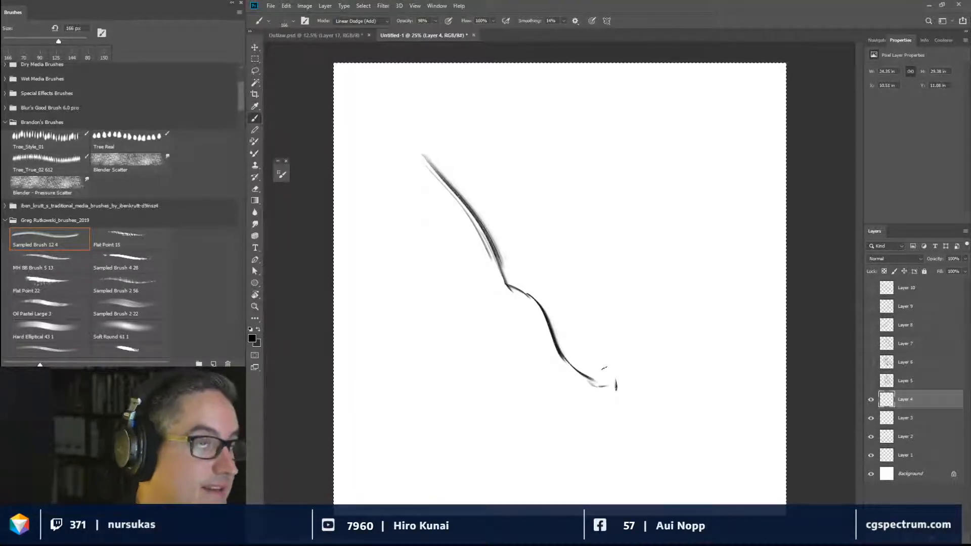
key("bracketleft")
key("bracketleft")
mouse_move(604, 365)
left_mouse_down()
mouse_move(624, 381)
mouse_move(647, 369)
mouse_move(633, 350)
mouse_move(635, 360)
mouse_move(626, 355)
mouse_move(643, 343)
mouse_move(656, 353)
mouse_move(674, 348)
mouse_move(658, 354)
mouse_move(660, 333)
mouse_move(673, 339)
mouse_move(690, 323)
mouse_move(690, 335)
mouse_move(665, 329)
mouse_move(679, 313)
left_mouse_up()
mouse_move(651, 293)
left_mouse_down()
mouse_move(667, 289)
mouse_move(658, 328)
mouse_move(660, 315)
mouse_move(592, 257)
mouse_move(566, 212)
mouse_move(587, 247)
left_mouse_up()
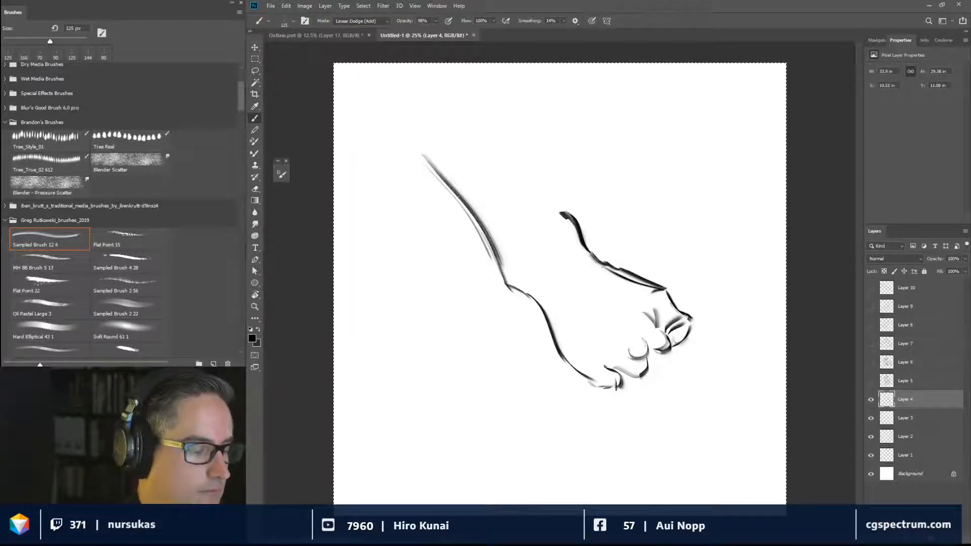
Add the toenails and darken the creases between the front foot's toes with a 90 px brush.
key("bracketleft")
key("bracketleft")
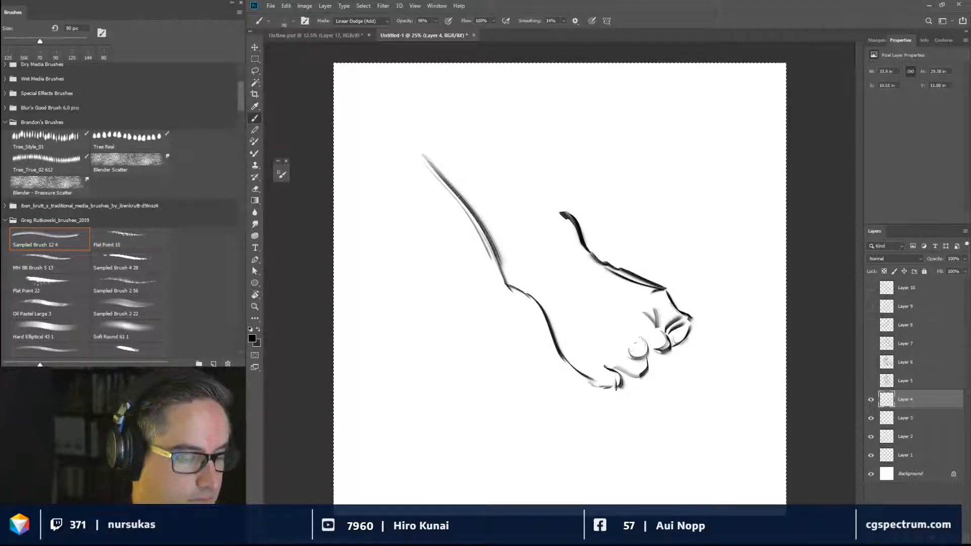
mouse_move(641, 343)
left_mouse_down()
mouse_move(632, 354)
mouse_move(647, 361)
mouse_move(616, 387)
left_mouse_up()
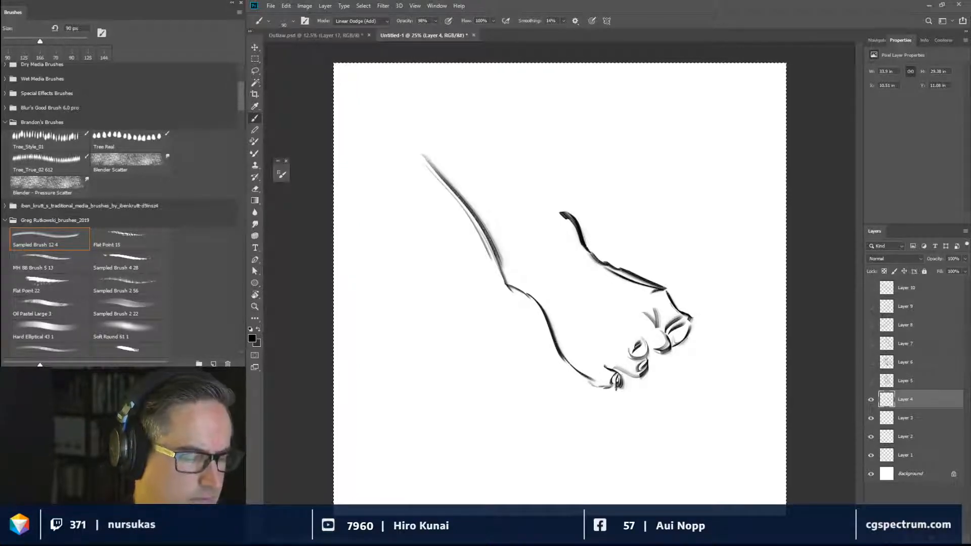
mouse_move(629, 339)
left_mouse_down()
mouse_move(645, 333)
mouse_move(627, 348)
mouse_move(648, 319)
mouse_move(642, 354)
mouse_move(655, 339)
mouse_move(643, 356)
mouse_move(663, 353)
mouse_move(668, 336)
left_mouse_up()
left_click_drag(656, 339, 669, 335)
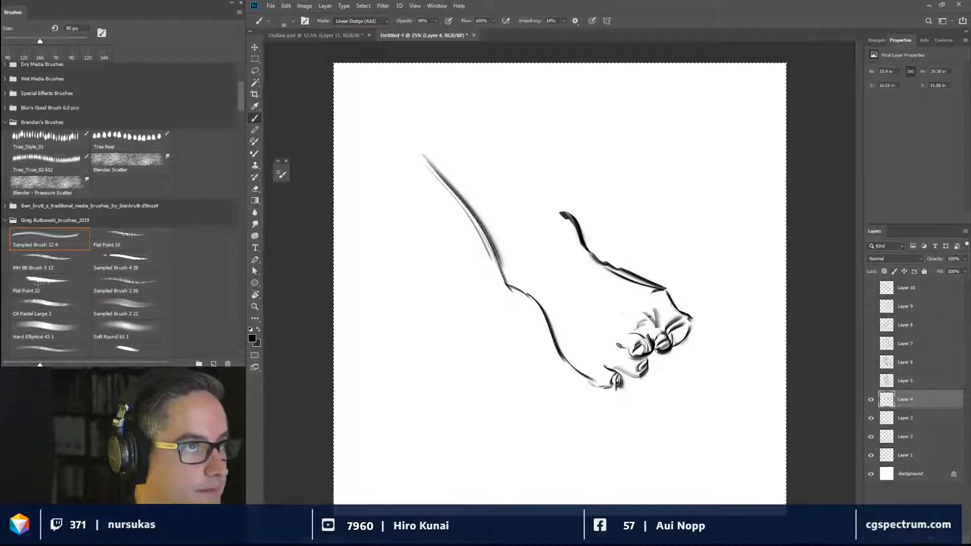
left_click_drag(631, 370, 621, 379)
left_click_drag(622, 386, 588, 387)
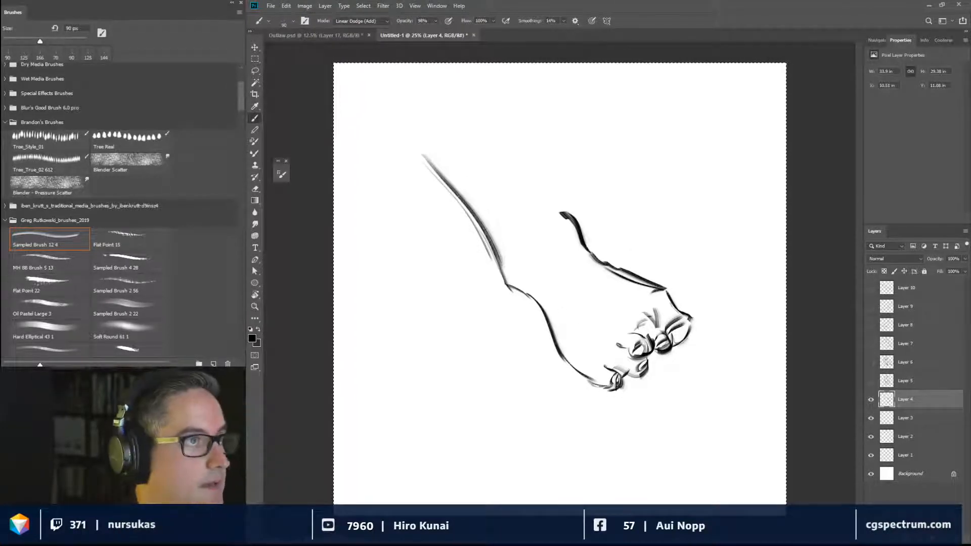
Draw the second foot behind the front one, from its ankle down to the sole, with its toes.
mouse_move(516, 354)
left_mouse_down()
mouse_move(486, 348)
mouse_move(495, 314)
mouse_move(490, 324)
mouse_move(489, 302)
mouse_move(483, 317)
mouse_move(491, 244)
left_mouse_up()
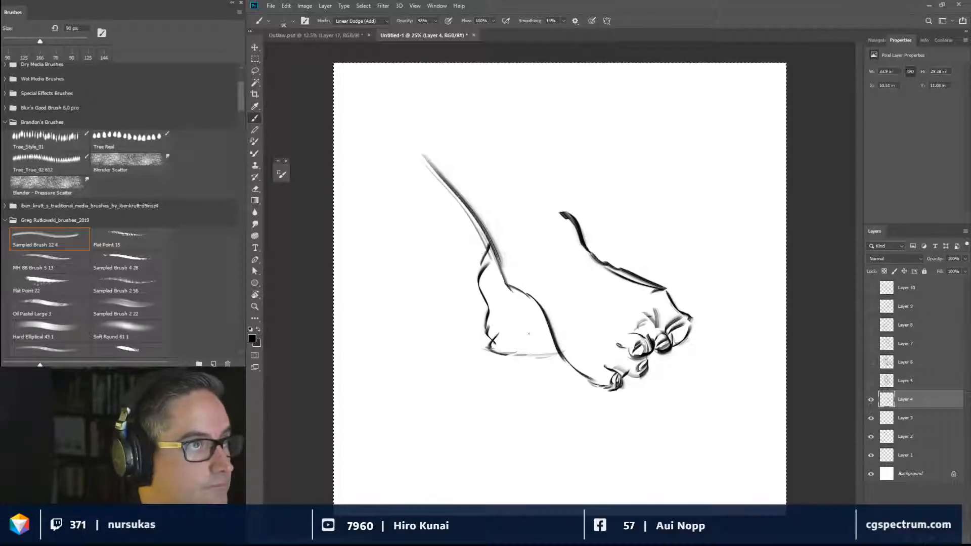
mouse_move(501, 344)
left_mouse_down()
mouse_move(524, 342)
mouse_move(508, 359)
mouse_move(506, 319)
mouse_move(517, 330)
mouse_move(535, 321)
left_mouse_up()
mouse_move(532, 321)
left_mouse_down()
mouse_move(542, 349)
mouse_move(523, 330)
left_mouse_up()
mouse_move(522, 332)
left_mouse_down()
mouse_move(533, 330)
mouse_move(529, 318)
mouse_move(550, 333)
mouse_move(554, 352)
mouse_move(541, 340)
left_mouse_up()
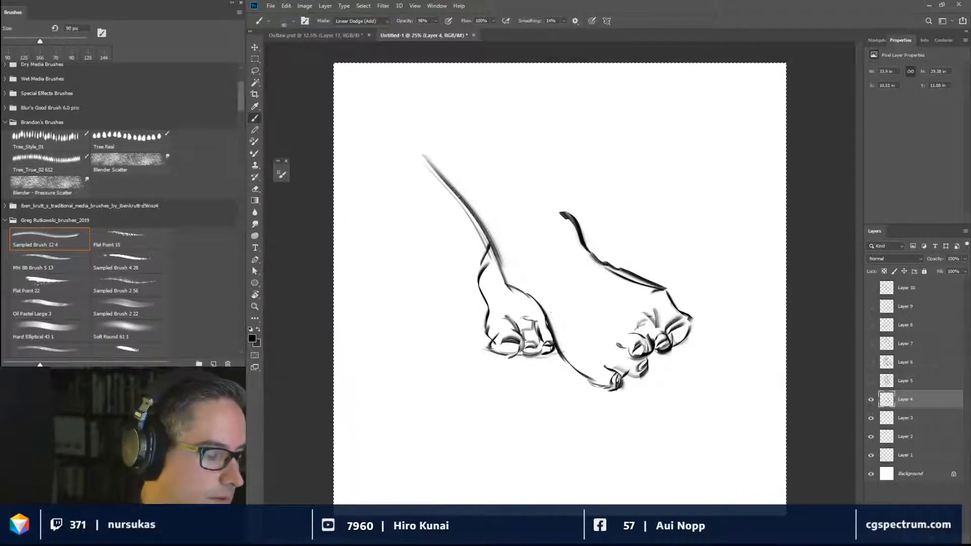
Hatch a small shadow on the rear foot where the front foot overlaps it.
mouse_move(543, 313)
left_mouse_down()
mouse_move(512, 295)
mouse_move(521, 299)
left_mouse_up()
left_click_drag(519, 291, 535, 307)
left_click_drag(529, 299, 543, 313)
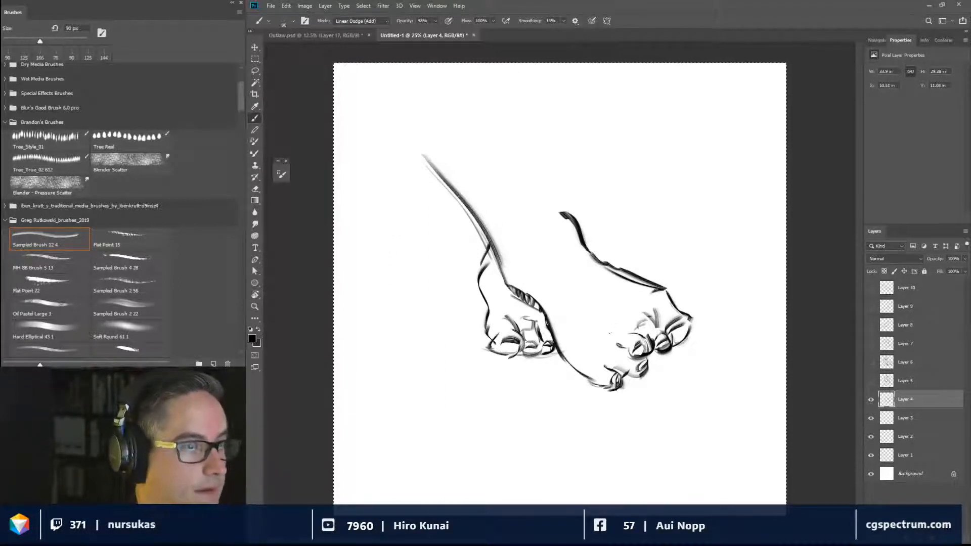
Reinforce the front foot's small and middle toes, and darken the outline of its big toe.
mouse_move(613, 342)
left_mouse_down()
mouse_move(632, 355)
mouse_move(605, 386)
mouse_move(637, 379)
mouse_move(640, 371)
mouse_move(628, 367)
mouse_move(643, 374)
left_mouse_up()
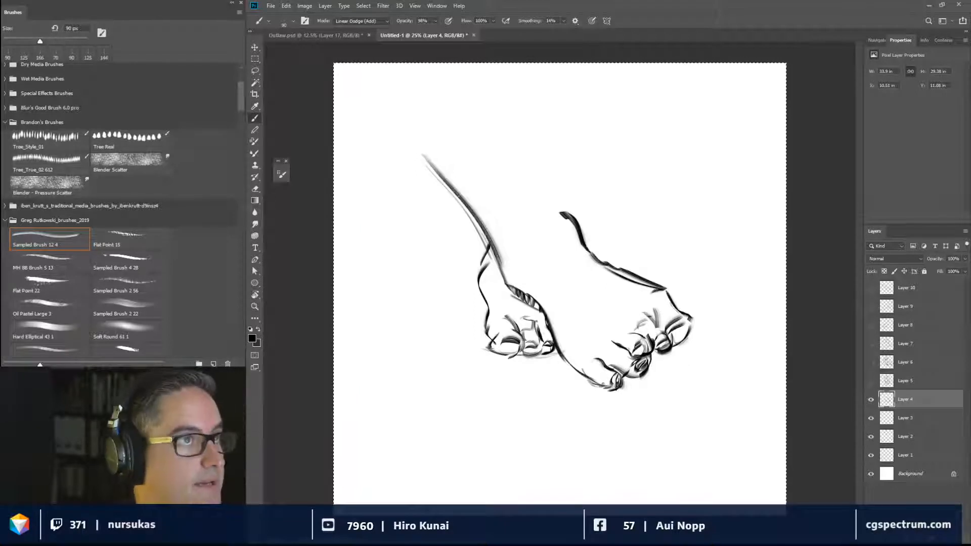
mouse_move(646, 340)
left_mouse_down()
mouse_move(636, 350)
mouse_move(624, 334)
mouse_move(620, 344)
left_mouse_up()
left_click_drag(628, 328, 621, 335)
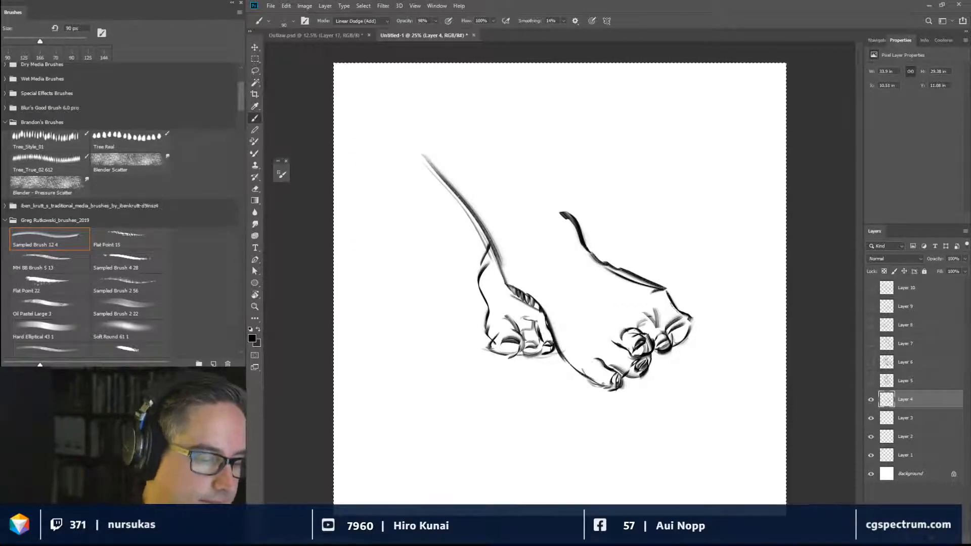
mouse_move(666, 289)
left_mouse_down()
mouse_move(678, 307)
mouse_move(647, 293)
mouse_move(665, 293)
mouse_move(654, 309)
mouse_move(669, 288)
mouse_move(694, 321)
left_mouse_up()
mouse_move(682, 314)
left_mouse_down()
mouse_move(667, 308)
mouse_move(671, 333)
mouse_move(674, 323)
left_mouse_up()
left_click_drag(691, 331, 670, 346)
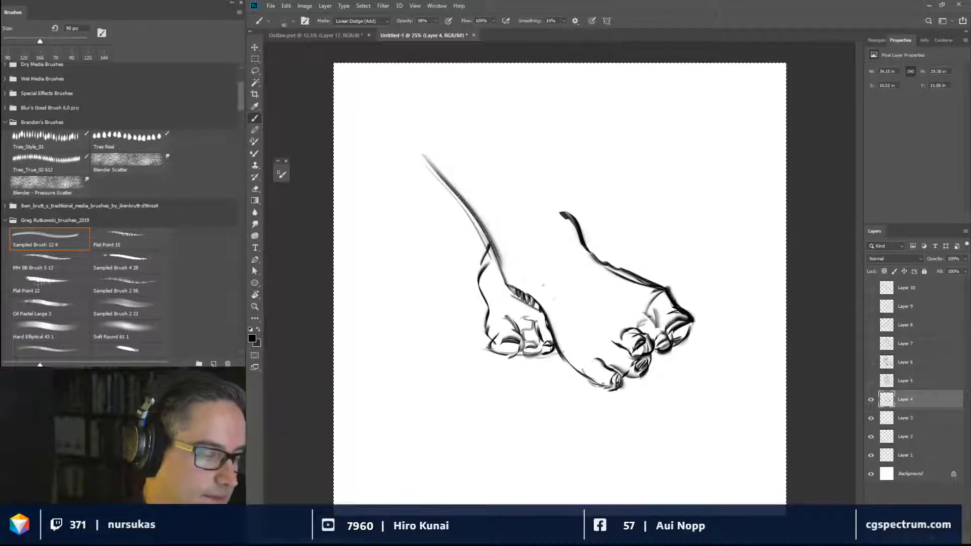
Add light form lines along the side of the front foot and darken its rear ankle contour.
mouse_move(547, 266)
left_mouse_down()
mouse_move(541, 313)
mouse_move(552, 336)
left_mouse_up()
left_click_drag(561, 307, 590, 362)
left_click_drag(551, 292, 548, 315)
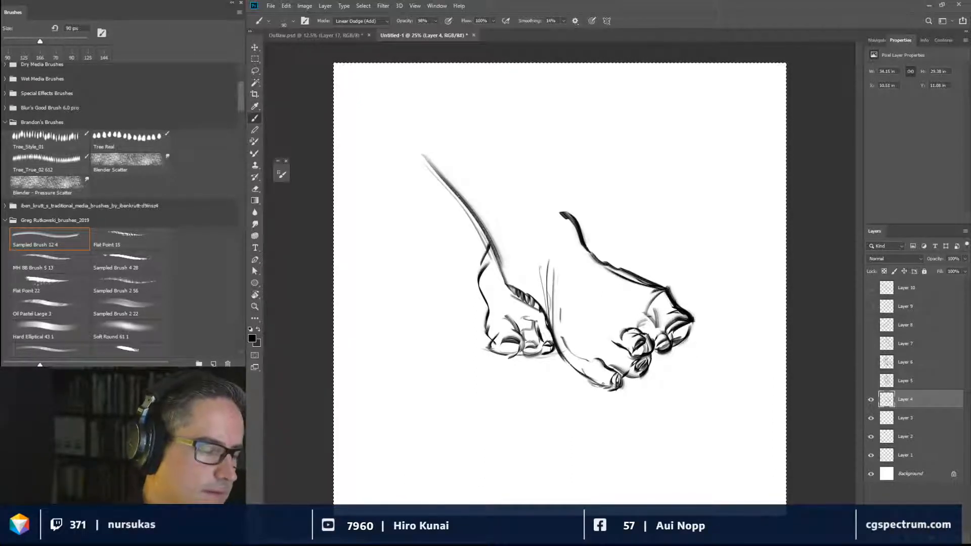
left_click_drag(549, 269, 535, 304)
mouse_move(544, 291)
left_mouse_down()
mouse_move(537, 302)
mouse_move(521, 287)
mouse_move(476, 216)
left_mouse_up()
Darken the front of the ankle and extend the shin's contour up to the canvas's upper edge.
left_click_drag(572, 227, 580, 247)
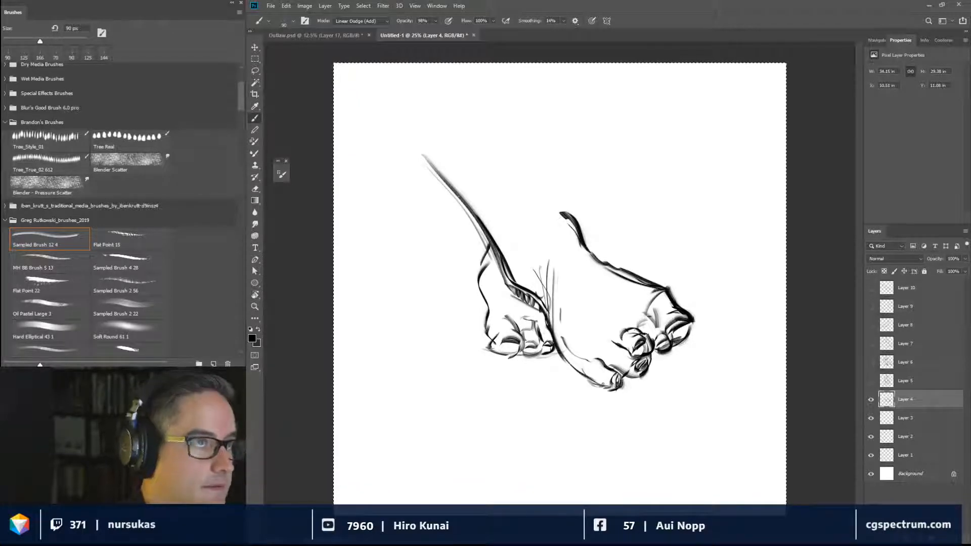
mouse_move(561, 215)
left_mouse_down()
mouse_move(471, 114)
mouse_move(543, 184)
left_mouse_up()
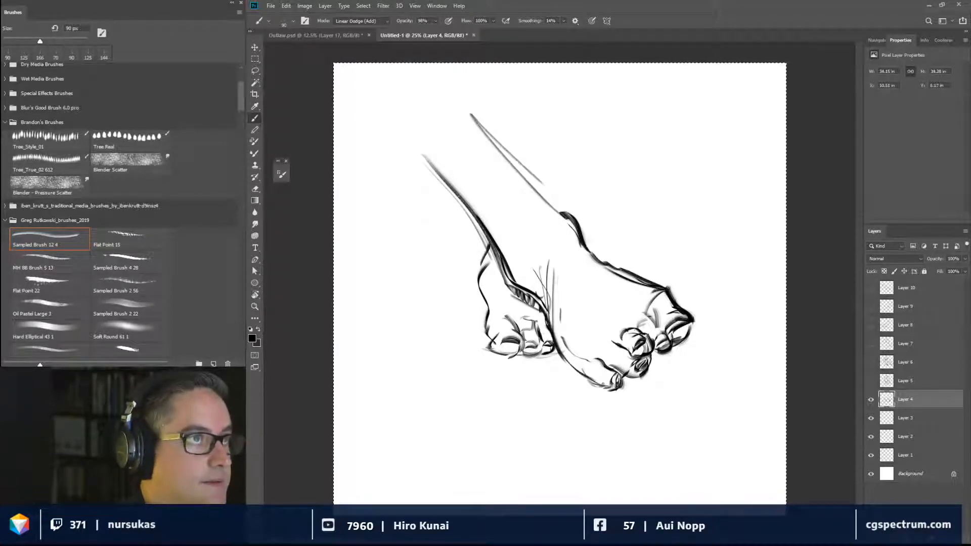
left_click_drag(572, 216, 481, 70)
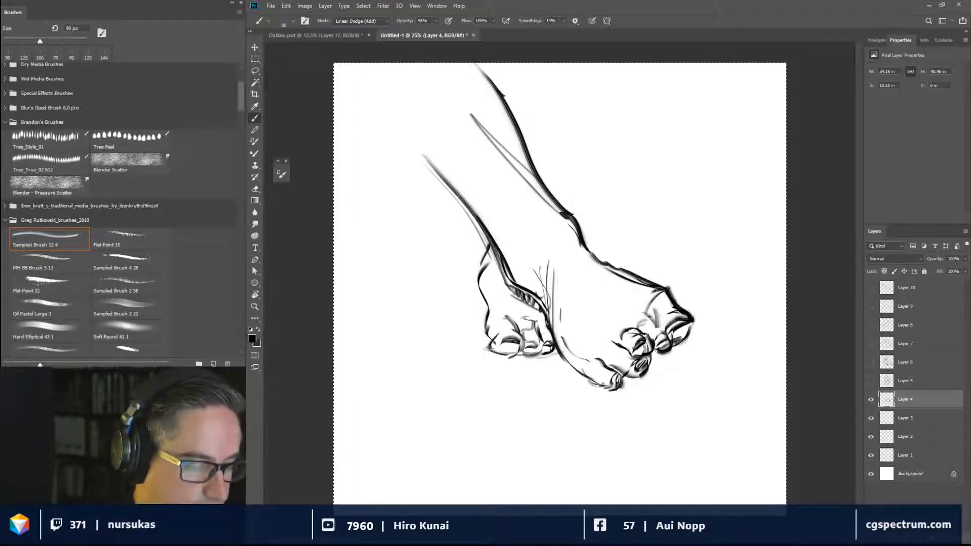
Hatch a dark cast shadow on the ground beside the front foot and rework its middle toes.
mouse_move(624, 389)
left_mouse_down()
mouse_move(683, 384)
mouse_move(625, 378)
mouse_move(686, 382)
mouse_move(653, 377)
mouse_move(673, 369)
mouse_move(652, 361)
mouse_move(711, 362)
mouse_move(696, 360)
mouse_move(702, 371)
mouse_move(677, 384)
left_mouse_up()
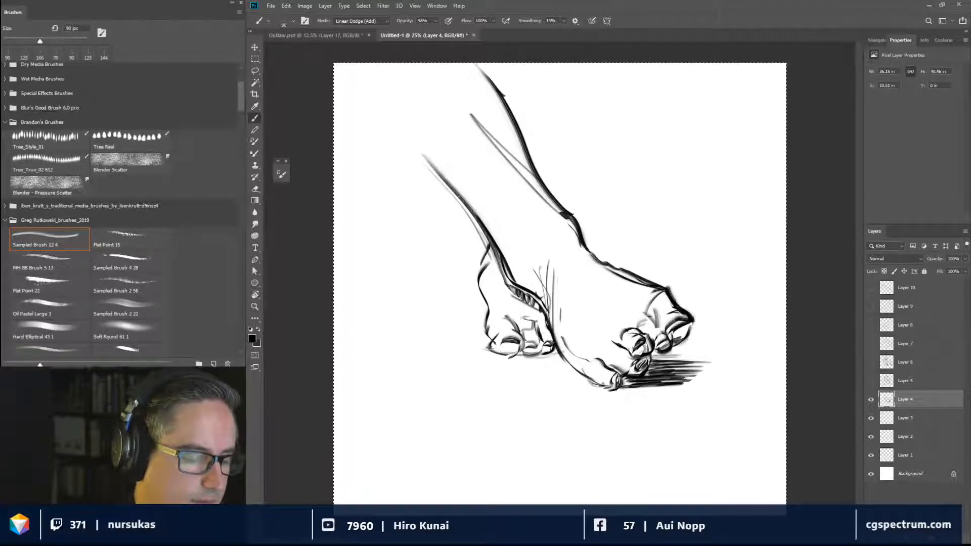
left_click_drag(635, 351, 643, 356)
mouse_move(653, 338)
left_mouse_down()
mouse_move(657, 352)
mouse_move(634, 364)
mouse_move(640, 352)
left_mouse_up()
mouse_move(637, 356)
left_mouse_down()
mouse_move(650, 341)
mouse_move(674, 341)
mouse_move(633, 376)
mouse_move(641, 370)
left_mouse_up()
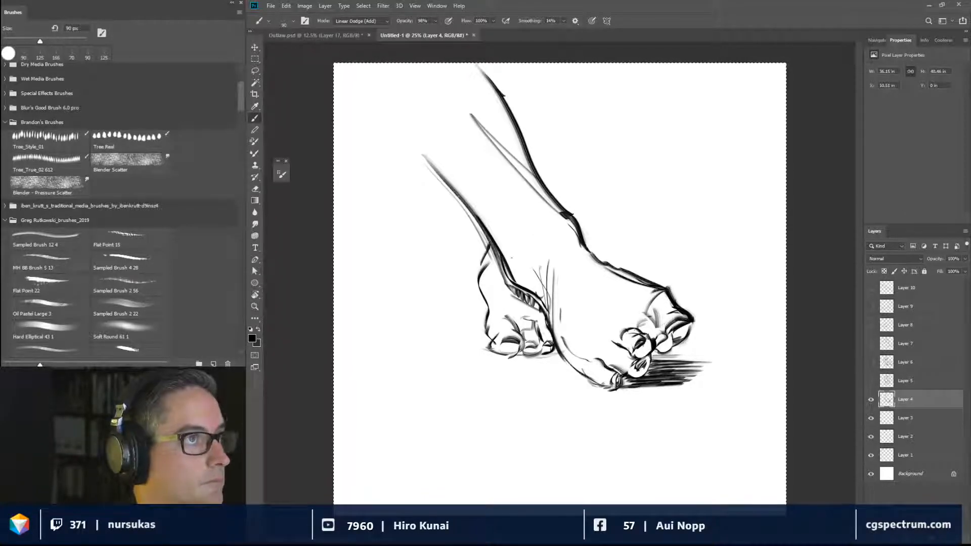
Thicken the underside of the rear foot and darken its outer contour up to the ankle.
left_click_drag(492, 355, 515, 357)
left_click_drag(498, 357, 528, 352)
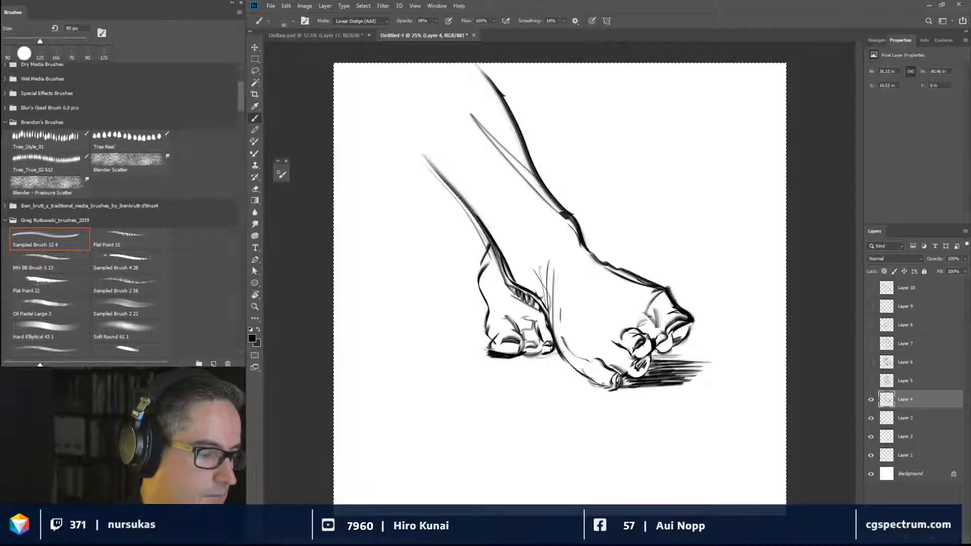
left_click_drag(486, 327, 496, 346)
left_click_drag(482, 310, 493, 337)
left_click_drag(476, 282, 490, 314)
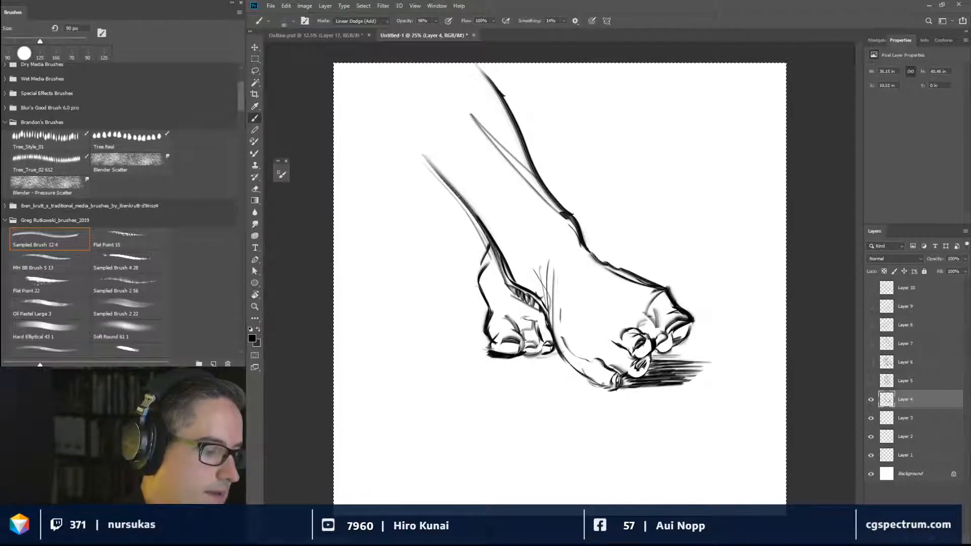
mouse_move(476, 265)
left_mouse_down()
mouse_move(485, 292)
mouse_move(485, 232)
left_mouse_up()
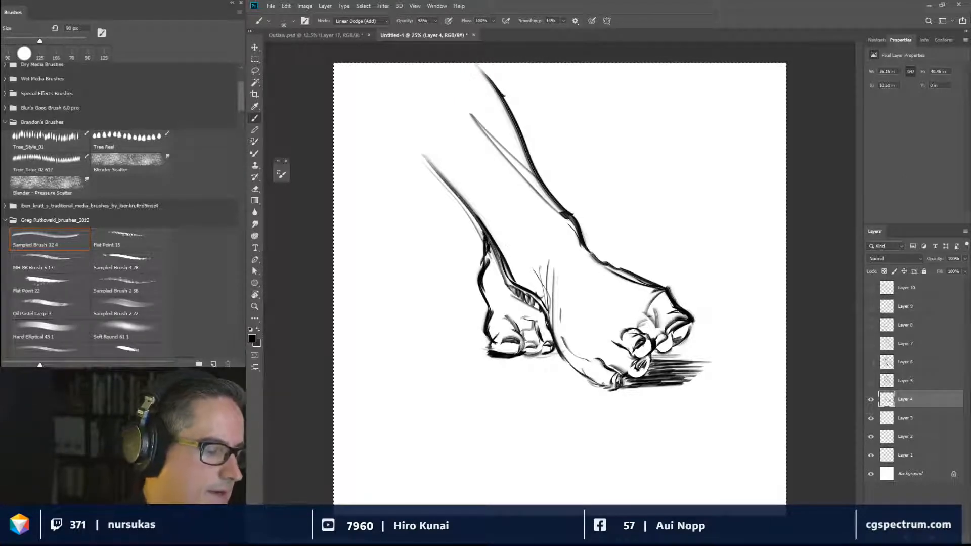
Extend the leg's rear contour up to the canvas edge and darken the gaps between the front foot's small toes.
mouse_move(515, 283)
left_mouse_down()
mouse_move(434, 163)
mouse_move(405, 139)
left_mouse_up()
mouse_move(505, 278)
left_mouse_down()
mouse_move(369, 111)
mouse_move(348, 65)
left_mouse_up()
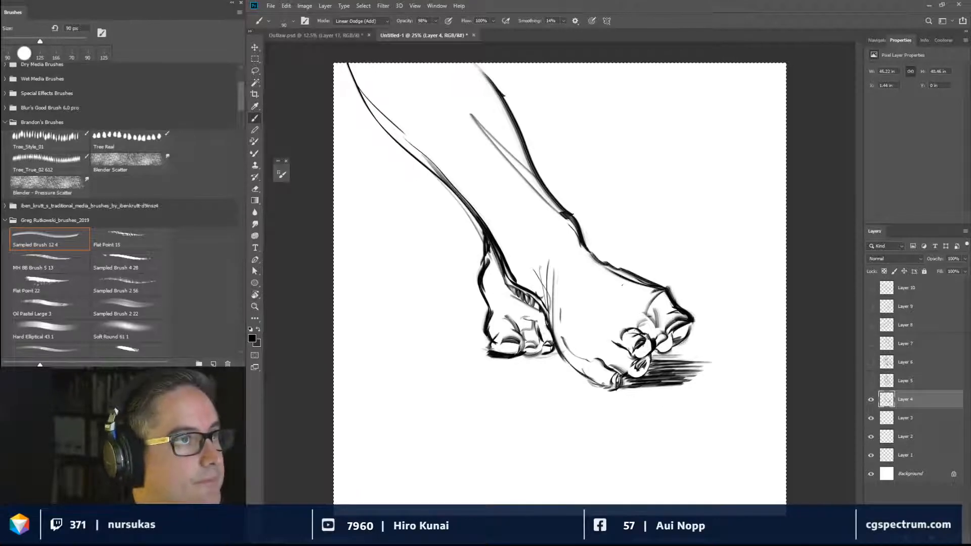
mouse_move(637, 358)
left_mouse_down()
mouse_move(674, 338)
mouse_move(643, 373)
mouse_move(623, 375)
left_mouse_up()
left_click_drag(628, 366, 619, 381)
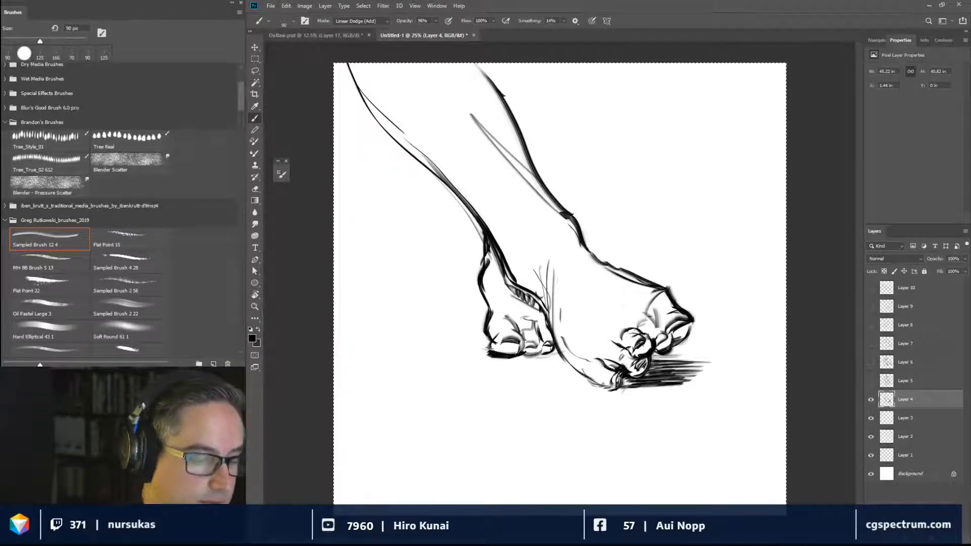
Add contour strokes along the top of the front foot, faint tendon lines across the instep, and rework its small toes.
mouse_move(635, 311)
left_mouse_down()
mouse_move(657, 316)
mouse_move(640, 311)
mouse_move(649, 284)
mouse_move(666, 290)
left_mouse_up()
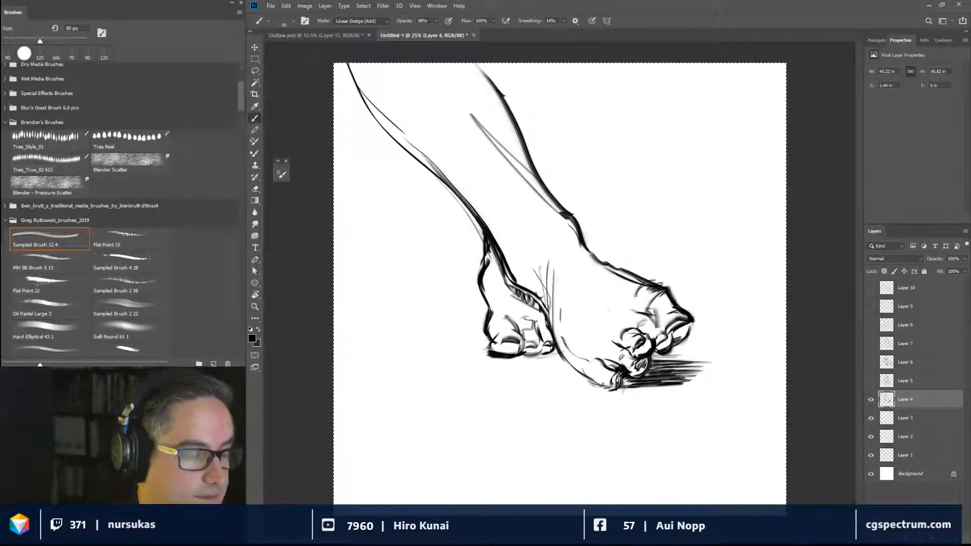
left_click_drag(593, 304, 590, 333)
left_click_drag(586, 273, 593, 291)
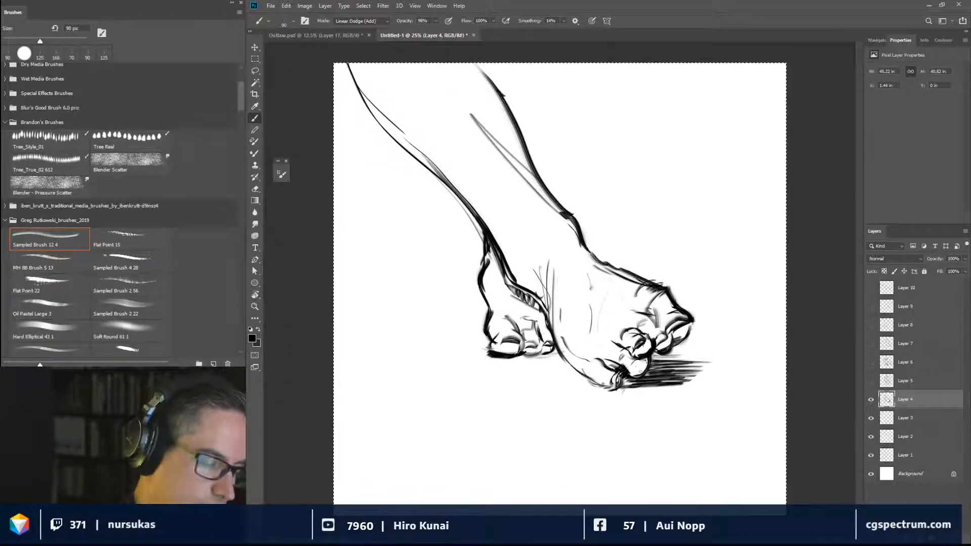
mouse_move(637, 365)
left_mouse_down()
mouse_move(652, 338)
mouse_move(638, 345)
mouse_move(646, 337)
mouse_move(653, 352)
mouse_move(642, 358)
left_mouse_up()
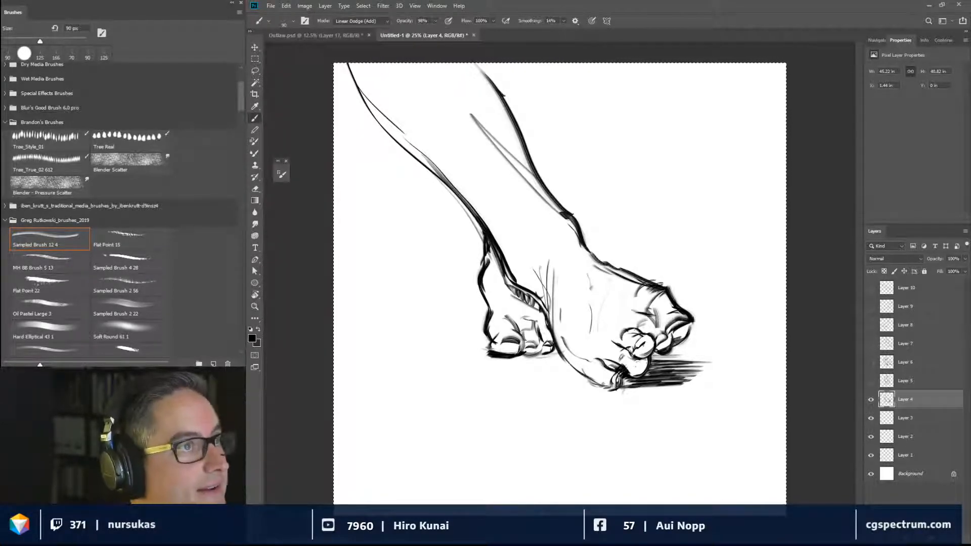
Reduce the brush size to 70 px and darken the front foot's outer edge and the underside of the rear foot's toes.
key("bracketleft")
key("bracketleft")
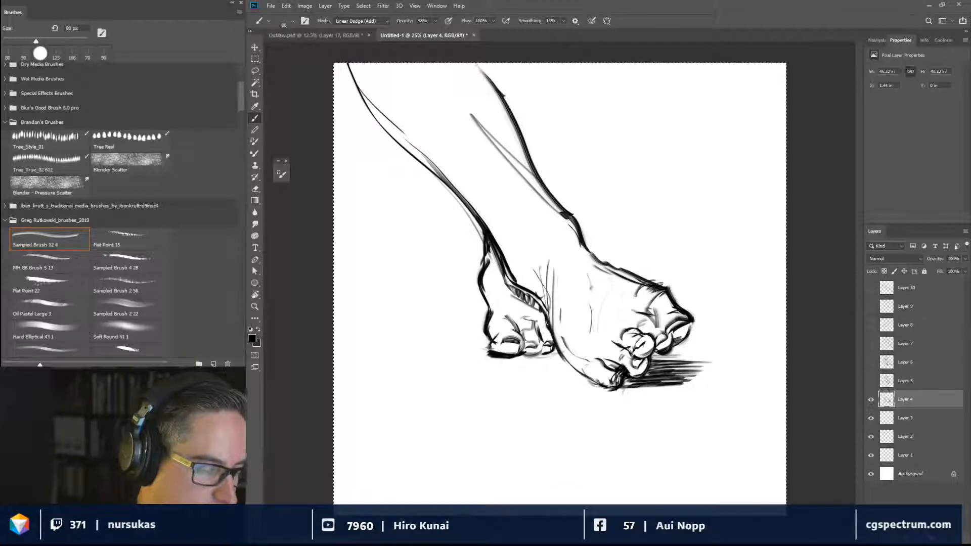
key("bracketleft")
left_click_drag(574, 369, 591, 377)
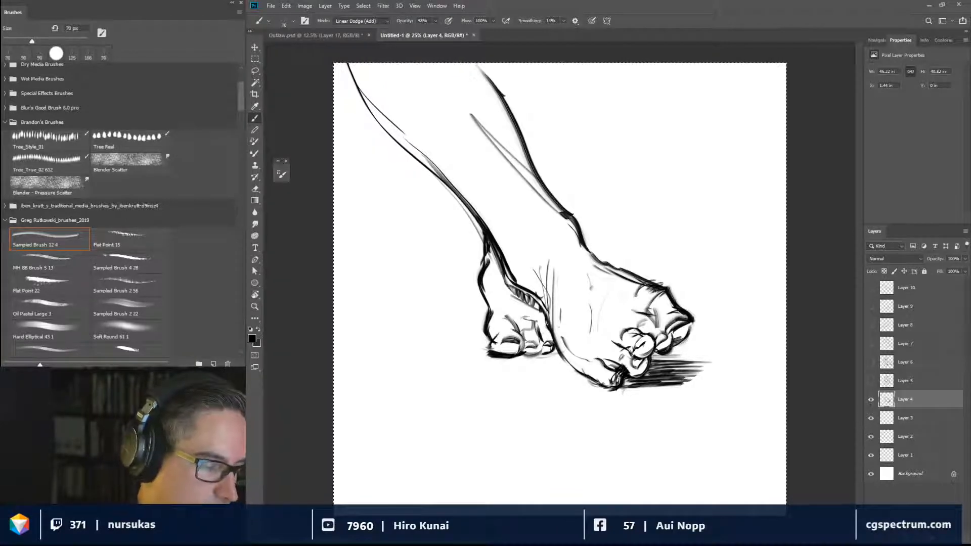
left_click_drag(557, 339, 578, 374)
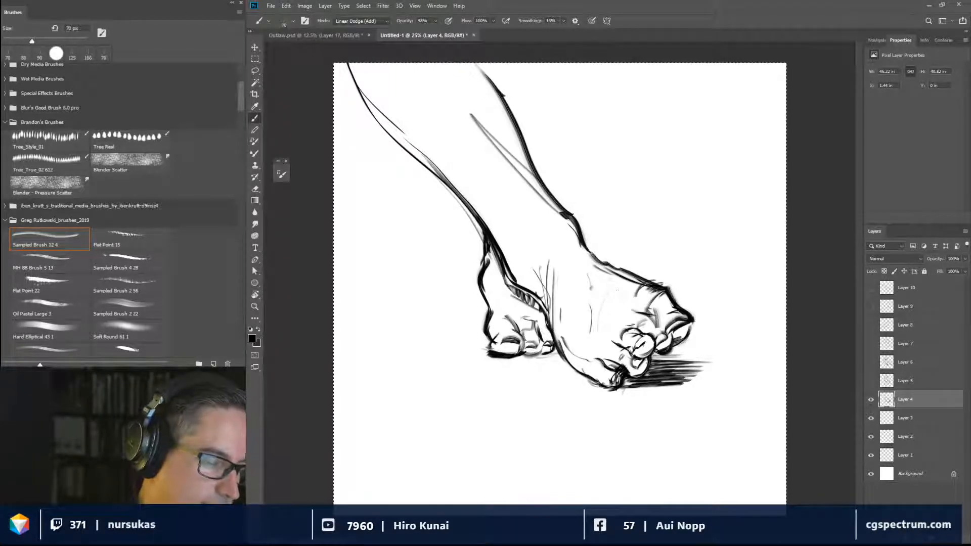
mouse_move(531, 353)
left_mouse_down()
mouse_move(538, 333)
mouse_move(552, 349)
left_mouse_up()
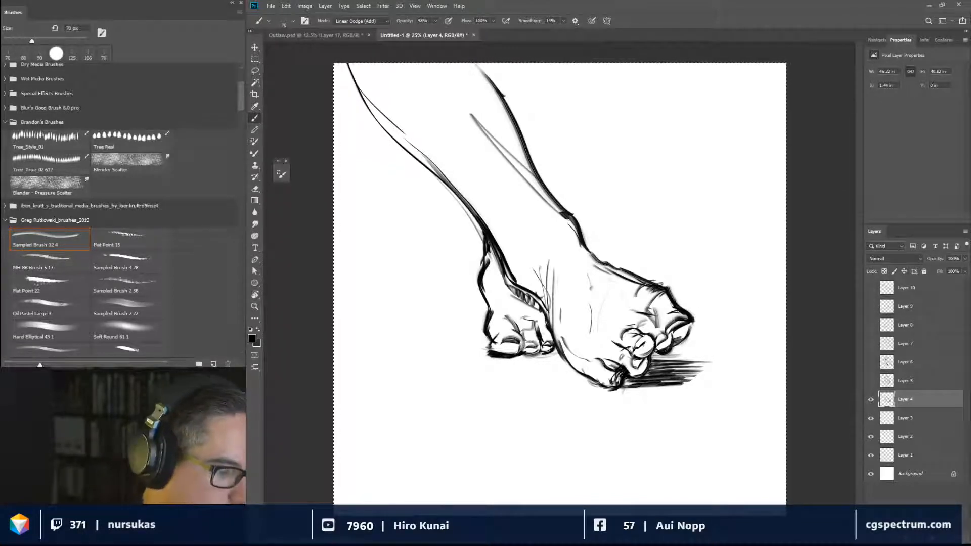
Hatch shading along the rear foot's outer side, the front foot's inner ankle, and the front foot's small toes.
left_click_drag(495, 311, 482, 277)
left_click_drag(495, 317, 504, 354)
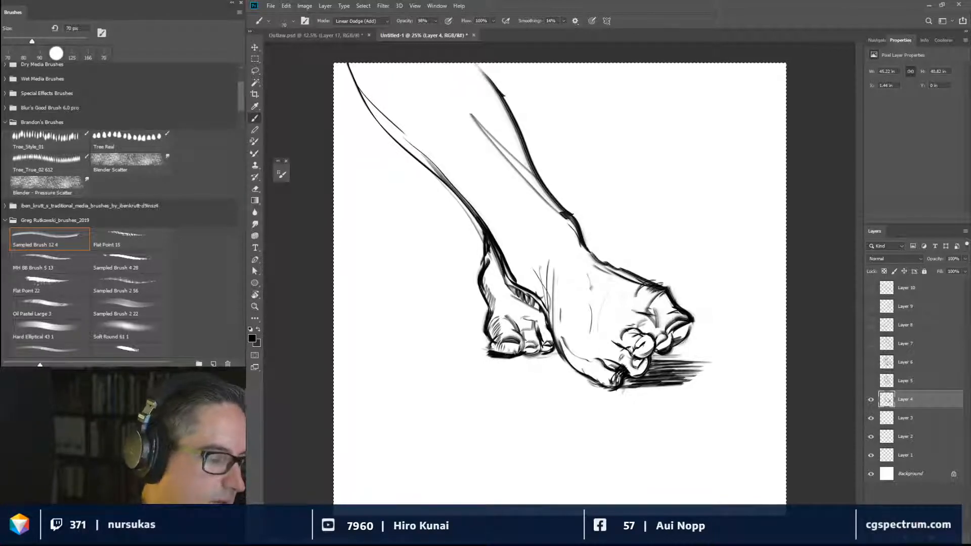
left_click_drag(516, 268, 544, 303)
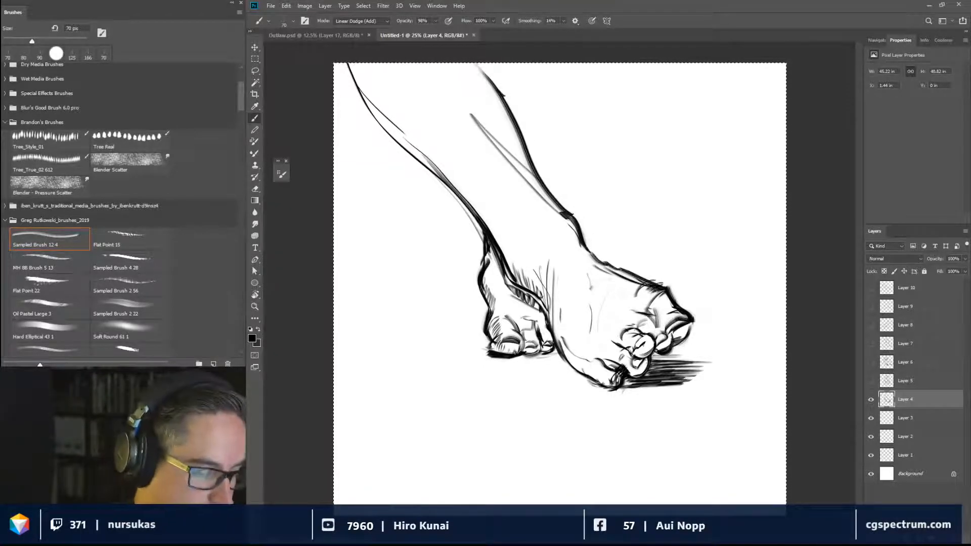
left_click_drag(593, 371, 611, 388)
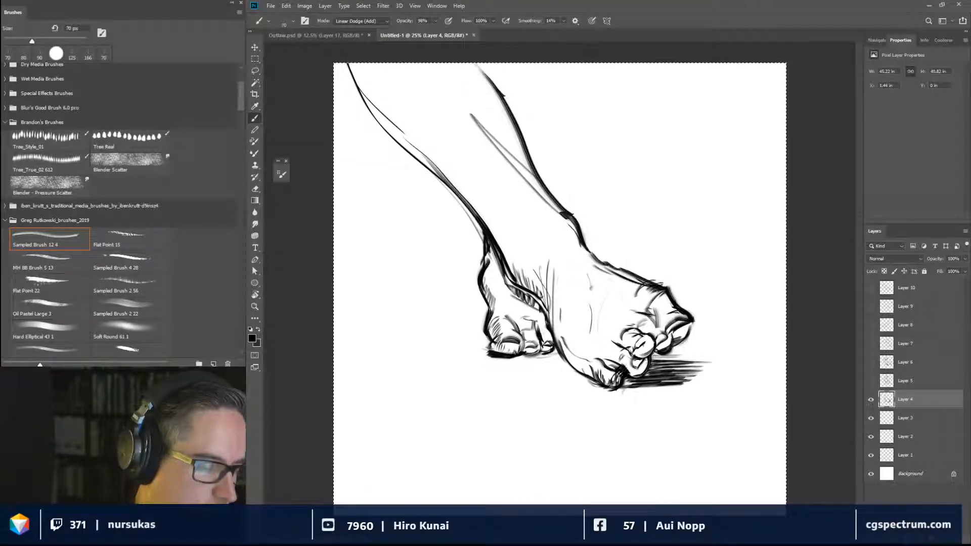
left_click_drag(632, 351, 637, 356)
mouse_move(637, 351)
left_mouse_down()
mouse_move(650, 349)
mouse_move(639, 376)
left_mouse_up()
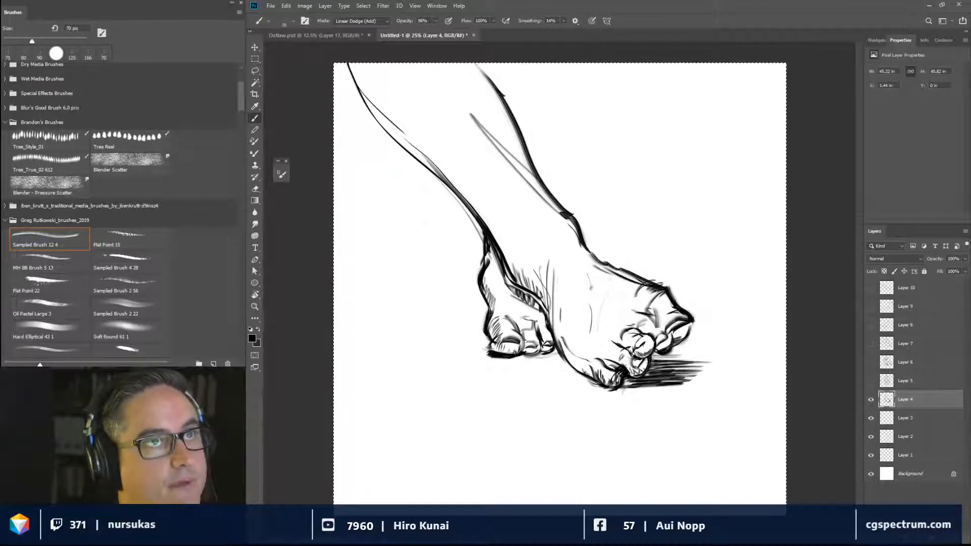
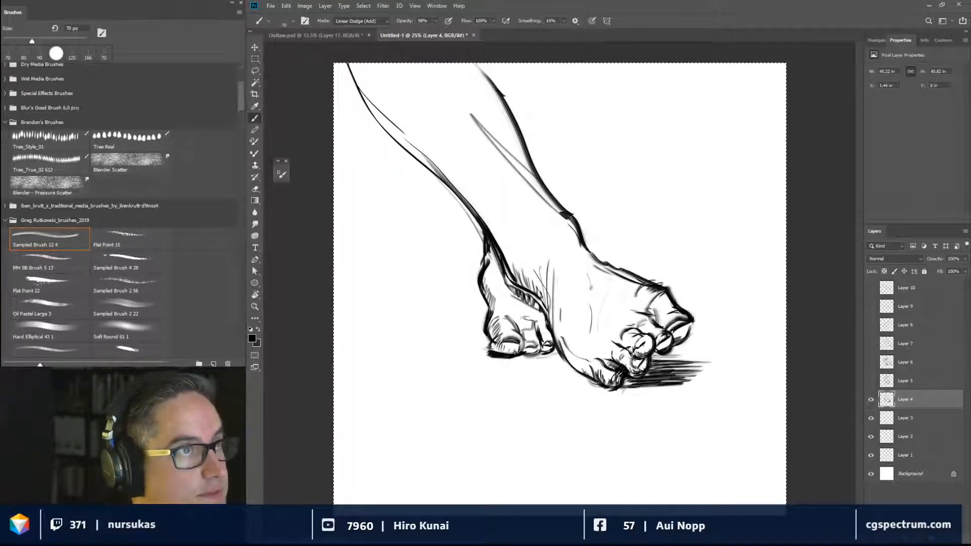
Thicken the front foot's big toe contour, define the toe joints and hatch shading along the foot's outer edge.
left_click_drag(674, 347, 697, 313)
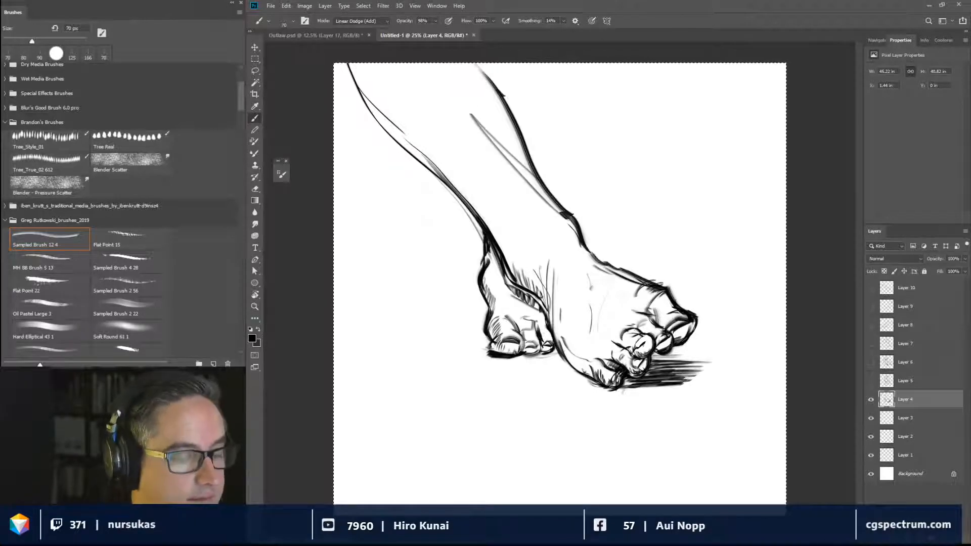
mouse_move(654, 311)
left_mouse_down()
mouse_move(658, 324)
mouse_move(668, 315)
mouse_move(666, 326)
left_mouse_up()
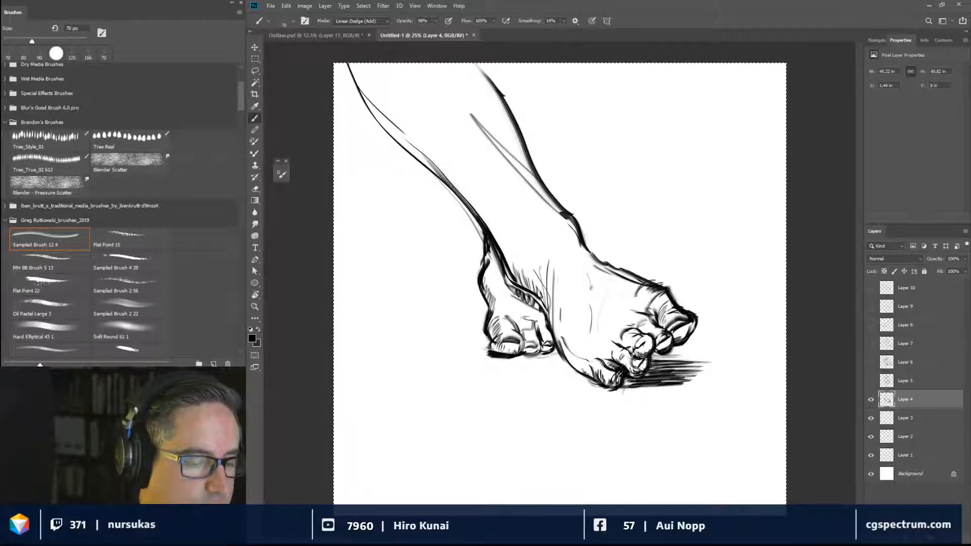
left_click_drag(660, 291, 651, 330)
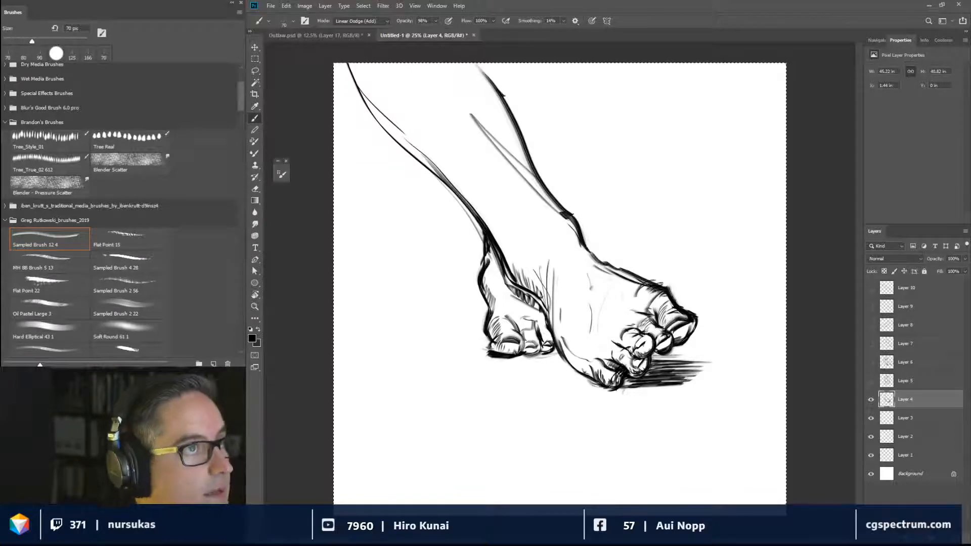
mouse_move(638, 337)
left_mouse_down()
mouse_move(648, 348)
mouse_move(621, 345)
left_mouse_up()
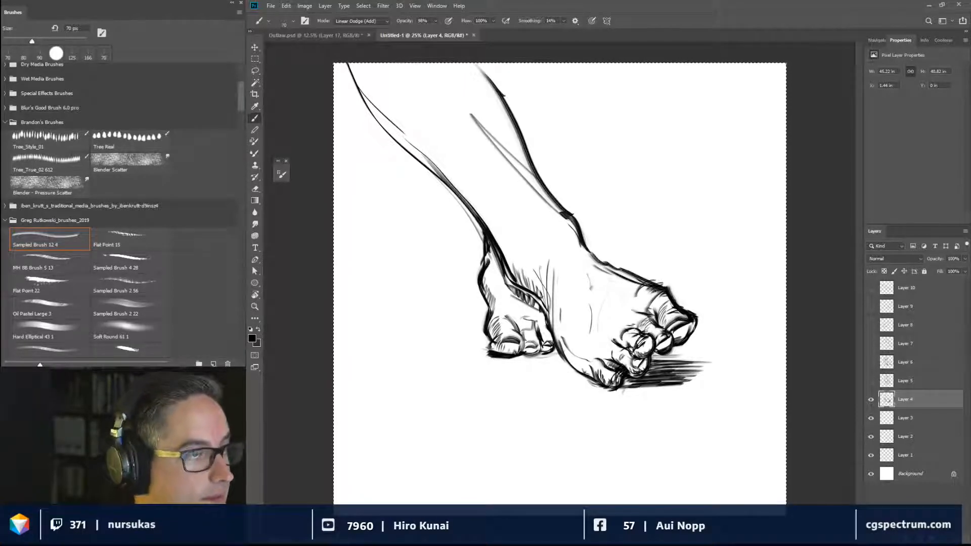
left_click_drag(570, 363, 588, 372)
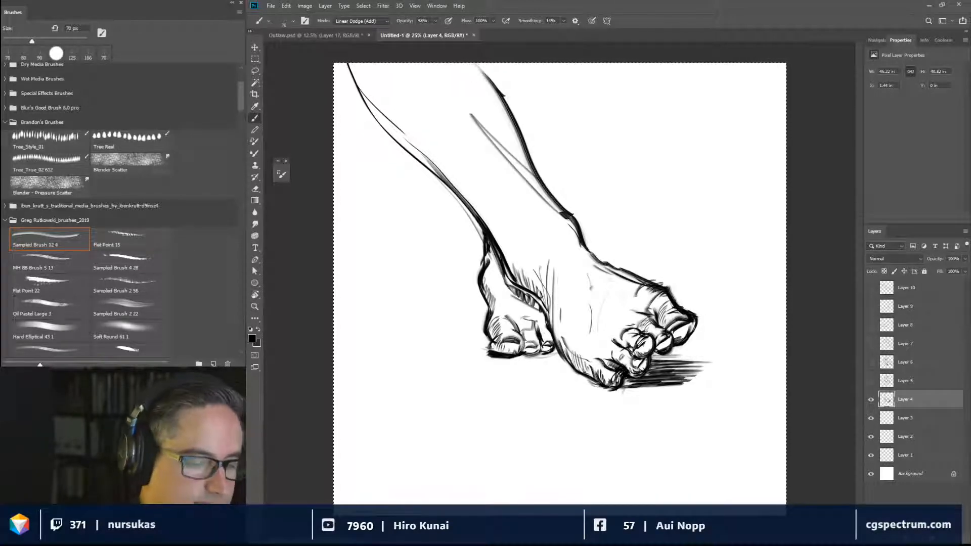
mouse_move(692, 325)
left_mouse_down()
mouse_move(679, 340)
mouse_move(684, 334)
mouse_move(669, 329)
mouse_move(685, 319)
mouse_move(663, 325)
mouse_move(684, 334)
mouse_move(640, 355)
mouse_move(638, 346)
mouse_move(633, 369)
left_mouse_up()
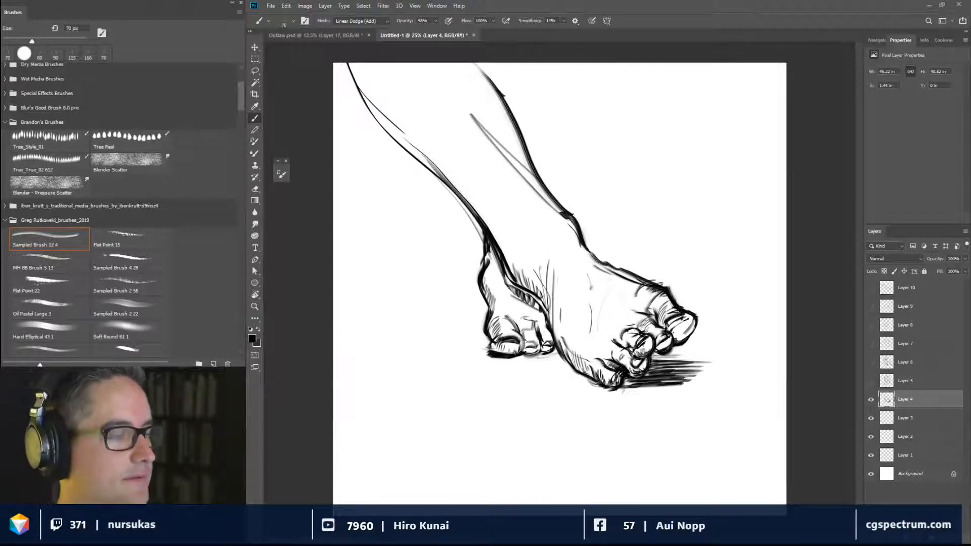
Hide the finished foot drawing on Layer 4, switch to Layer 3 and select the whole canvas.
left_click(871, 399)
left_click(912, 418)
key("ctrl+a")
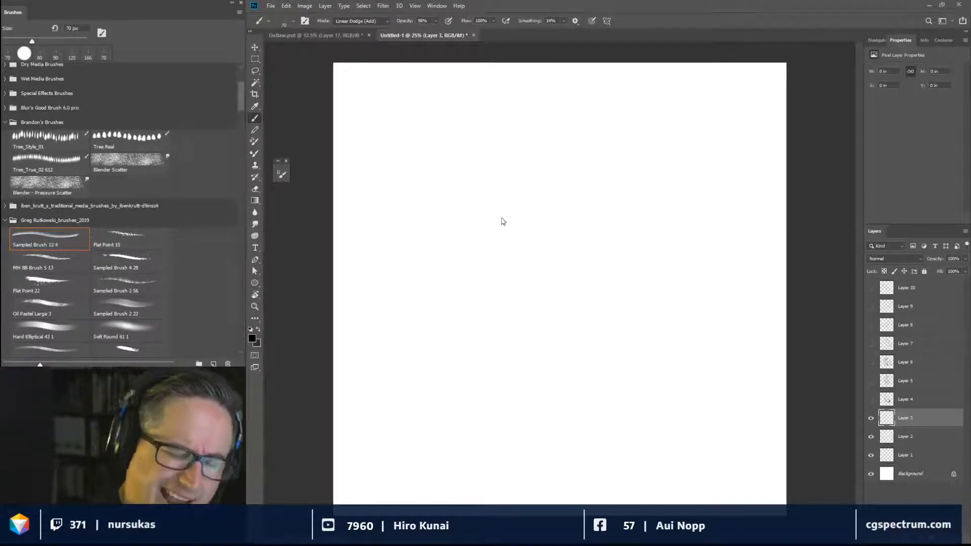
key("ctrl+a")
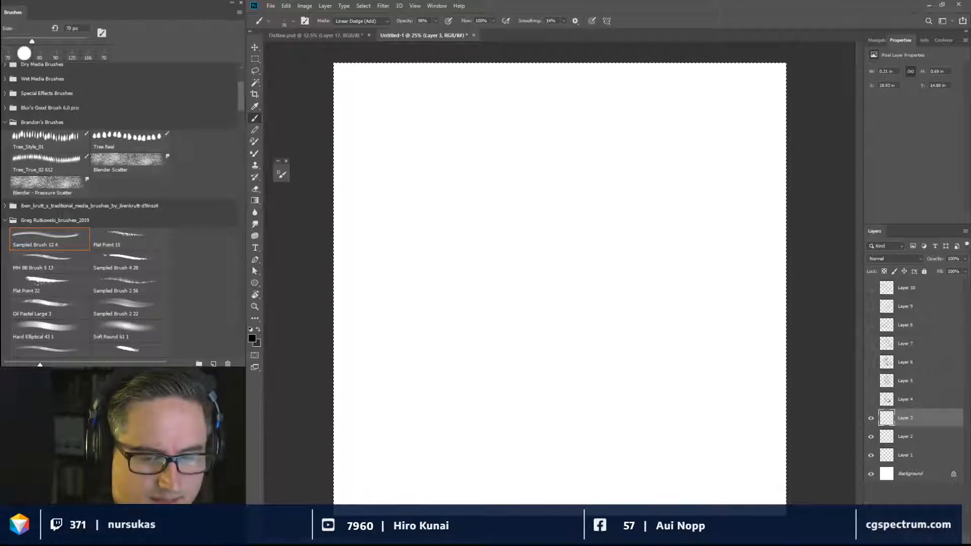
Sketch a seated figure's head as a loose oval near the canvas's upper middle, with a sloping shoulder line and curved back.
mouse_move(554, 129)
left_mouse_down()
mouse_move(587, 167)
mouse_move(577, 127)
mouse_move(559, 175)
mouse_move(589, 133)
left_mouse_up()
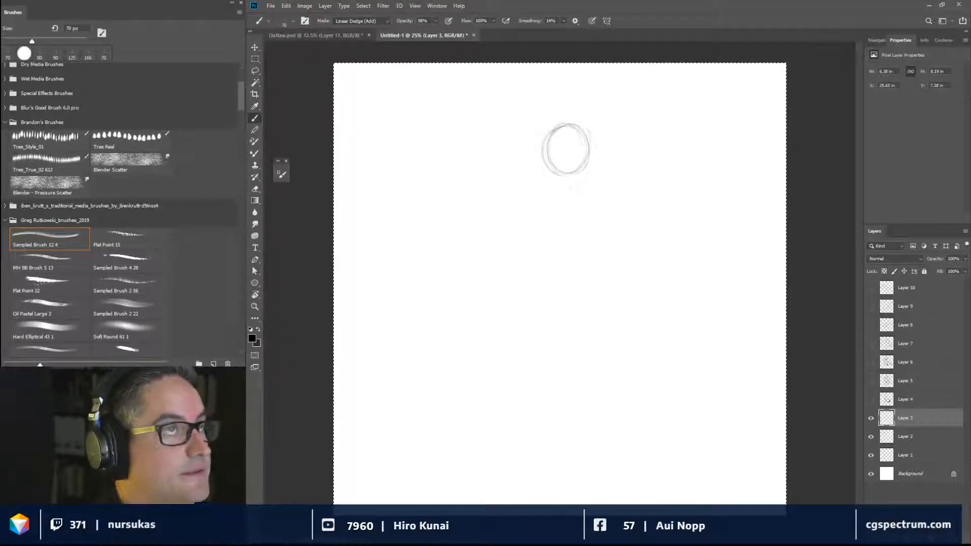
mouse_move(556, 174)
left_mouse_down()
mouse_move(614, 190)
mouse_move(593, 289)
left_mouse_up()
left_click_drag(608, 215, 600, 274)
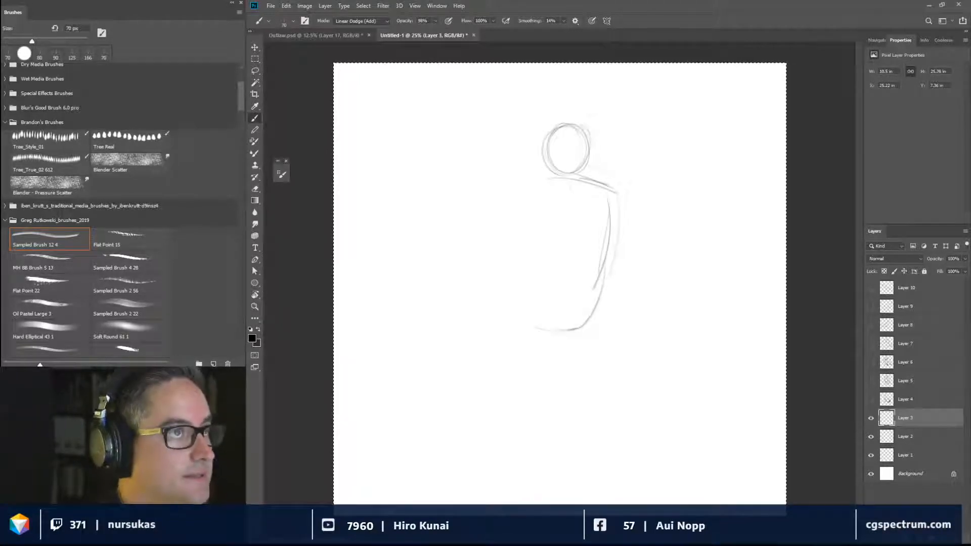
Sketch the figure's near bent leg with a raised thigh, the shin and the calf running down to the ankle.
mouse_move(553, 322)
left_mouse_down()
mouse_move(589, 329)
mouse_move(534, 236)
left_mouse_up()
mouse_move(555, 252)
left_mouse_down()
mouse_move(565, 276)
mouse_move(510, 268)
left_mouse_up()
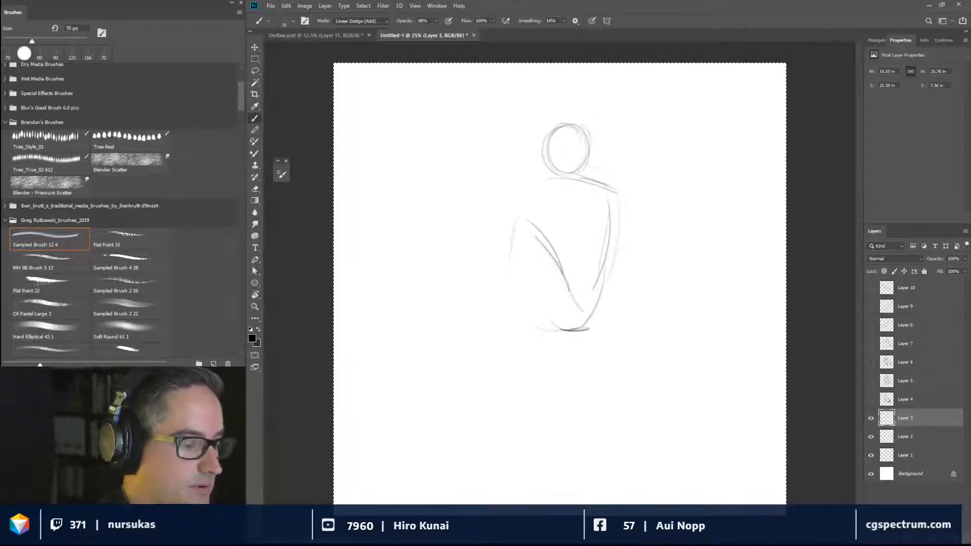
left_click_drag(507, 228, 485, 320)
left_click_drag(504, 264, 483, 338)
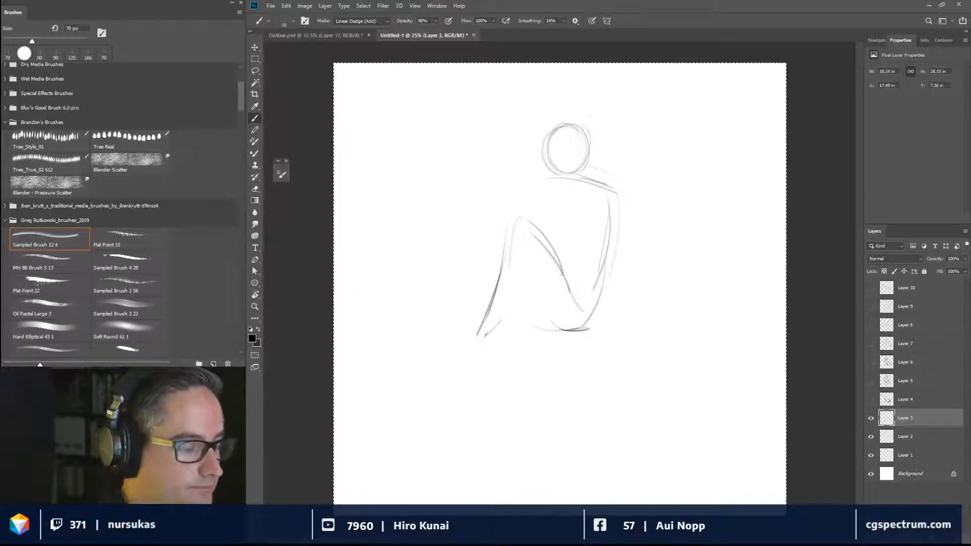
left_click_drag(531, 235, 496, 326)
left_click_drag(530, 261, 507, 309)
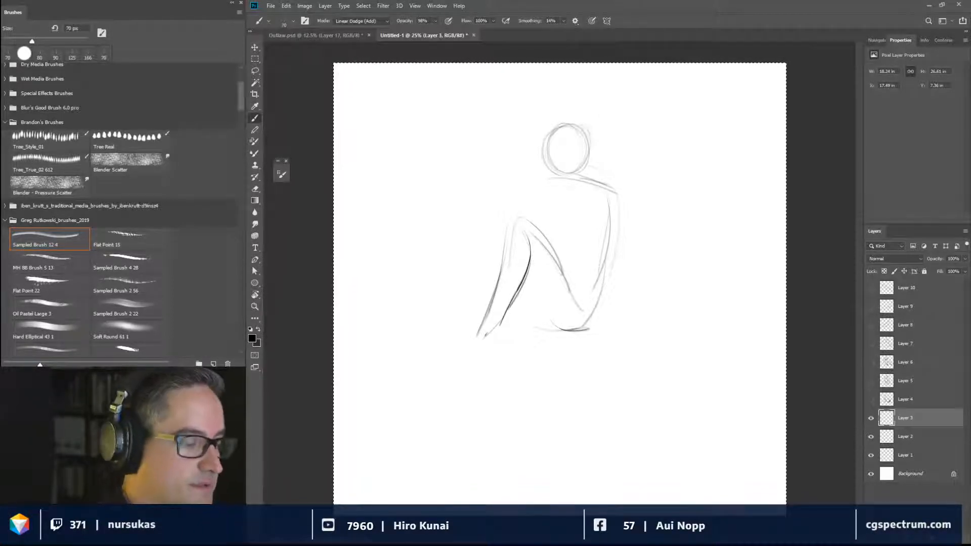
Darken the near knee and upper thigh, and curve the thigh's underside into the buttock.
mouse_move(511, 230)
left_mouse_down()
mouse_move(522, 218)
mouse_move(539, 222)
mouse_move(562, 270)
left_mouse_up()
left_click_drag(547, 231, 579, 308)
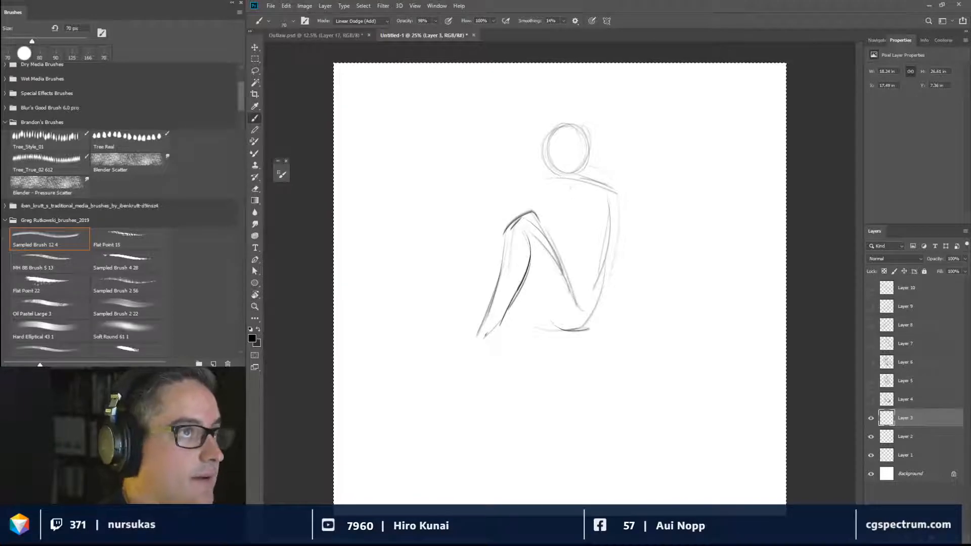
mouse_move(526, 271)
left_mouse_down()
mouse_move(543, 334)
mouse_move(583, 332)
left_mouse_up()
mouse_move(584, 298)
left_mouse_down()
mouse_move(572, 336)
mouse_move(582, 325)
left_mouse_up()
left_click_drag(525, 285, 562, 335)
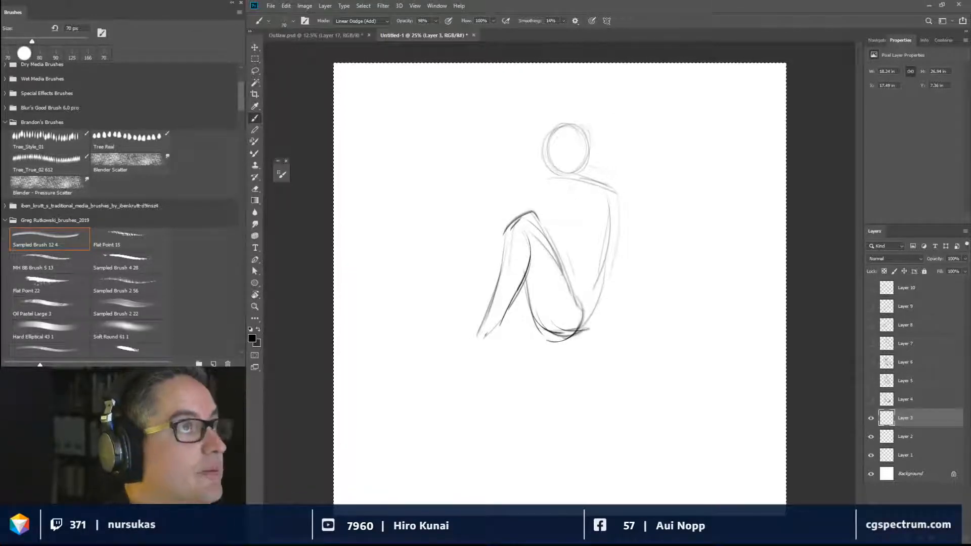
Draw the face profile, neck and raised arm, and darken the shoulder and back contours.
mouse_move(537, 204)
left_mouse_down()
mouse_move(539, 218)
mouse_move(527, 197)
mouse_move(543, 180)
mouse_move(562, 192)
mouse_move(544, 152)
mouse_move(576, 119)
mouse_move(542, 160)
mouse_move(547, 167)
left_mouse_up()
mouse_move(553, 131)
left_mouse_down()
mouse_move(545, 149)
mouse_move(580, 163)
mouse_move(582, 191)
left_mouse_up()
mouse_move(572, 129)
left_mouse_down()
mouse_move(579, 209)
mouse_move(597, 200)
mouse_move(594, 182)
mouse_move(607, 223)
mouse_move(609, 187)
mouse_move(617, 187)
mouse_move(608, 221)
mouse_move(620, 212)
mouse_move(599, 312)
mouse_move(577, 336)
left_mouse_up()
Draw the far bent leg with its knee, shin and calf, and add the far buttock's curve beneath the near leg.
mouse_move(509, 265)
left_mouse_down()
mouse_move(463, 234)
mouse_move(450, 307)
left_mouse_up()
left_click_drag(445, 247, 450, 302)
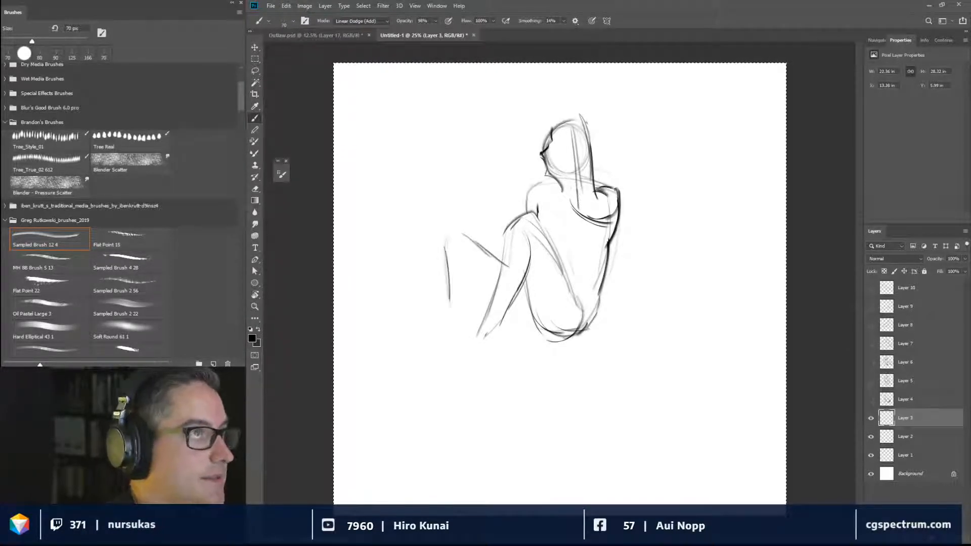
mouse_move(448, 238)
left_mouse_down()
mouse_move(450, 324)
mouse_move(472, 293)
mouse_move(475, 252)
mouse_move(458, 230)
left_mouse_up()
left_click_drag(470, 292, 530, 340)
left_click_drag(515, 332, 546, 335)
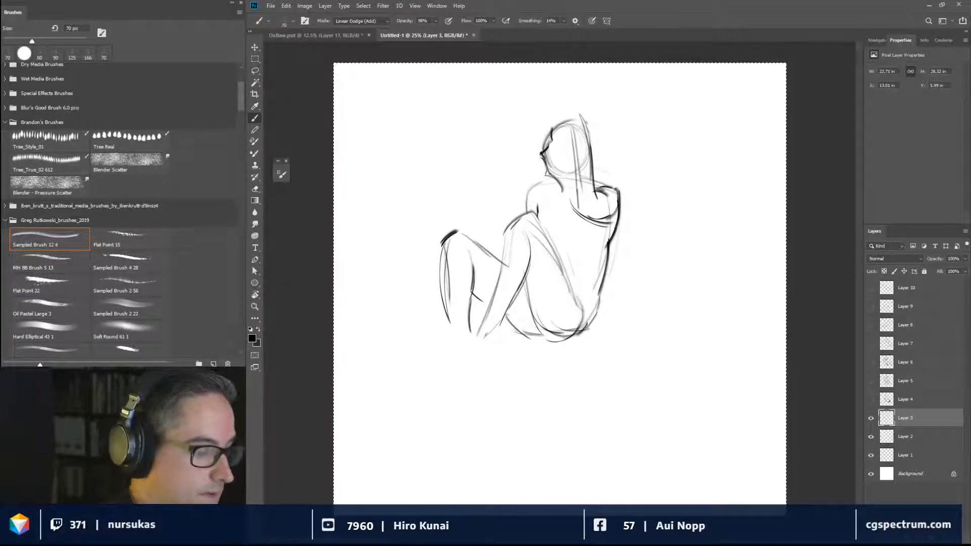
Draw the far foot with its toes and sole, and add the near foot's heel and ankle behind it.
mouse_move(468, 322)
left_mouse_down()
mouse_move(479, 354)
mouse_move(439, 370)
mouse_move(423, 351)
mouse_move(435, 355)
left_mouse_up()
left_click_drag(425, 348, 438, 346)
mouse_move(439, 350)
left_mouse_down()
mouse_move(445, 334)
mouse_move(418, 362)
mouse_move(436, 365)
left_mouse_up()
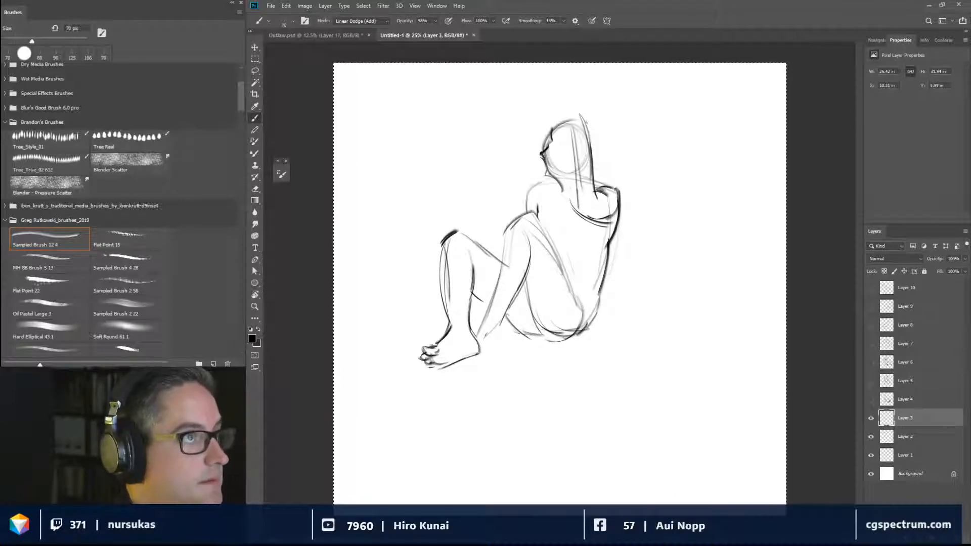
mouse_move(502, 322)
left_mouse_down()
mouse_move(504, 344)
mouse_move(469, 333)
left_mouse_up()
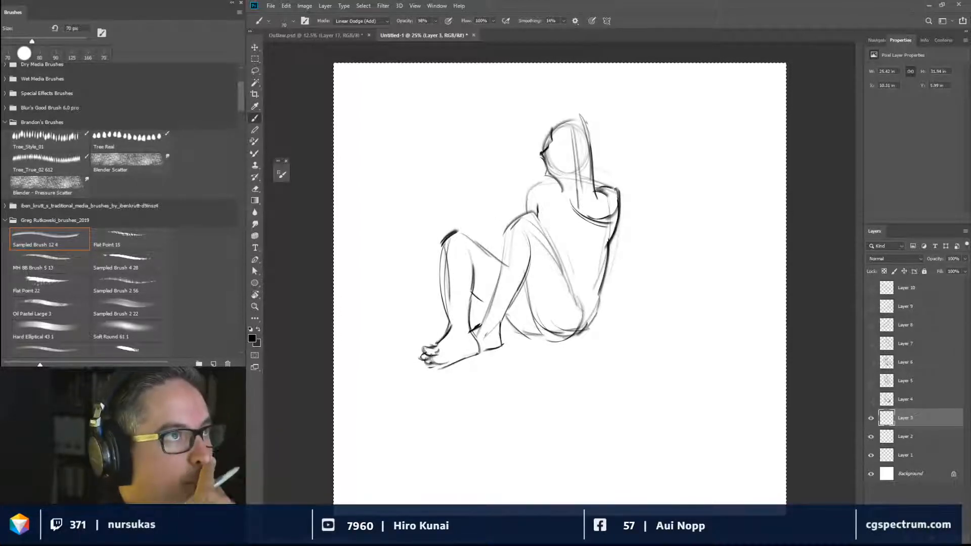
Darken the far shoulder and upper-arm lines and draw curved contour marks on the torso below the armpit.
left_click_drag(523, 192, 527, 215)
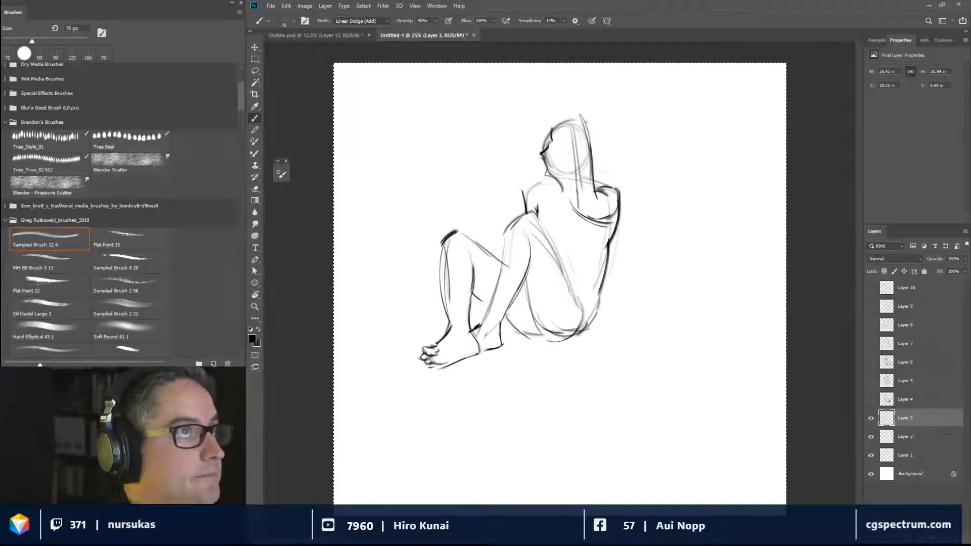
mouse_move(544, 182)
left_mouse_down()
mouse_move(527, 210)
mouse_move(557, 184)
mouse_move(609, 203)
left_mouse_up()
mouse_move(563, 231)
left_mouse_down()
mouse_move(580, 250)
mouse_move(606, 246)
left_mouse_up()
left_click_drag(600, 242, 609, 236)
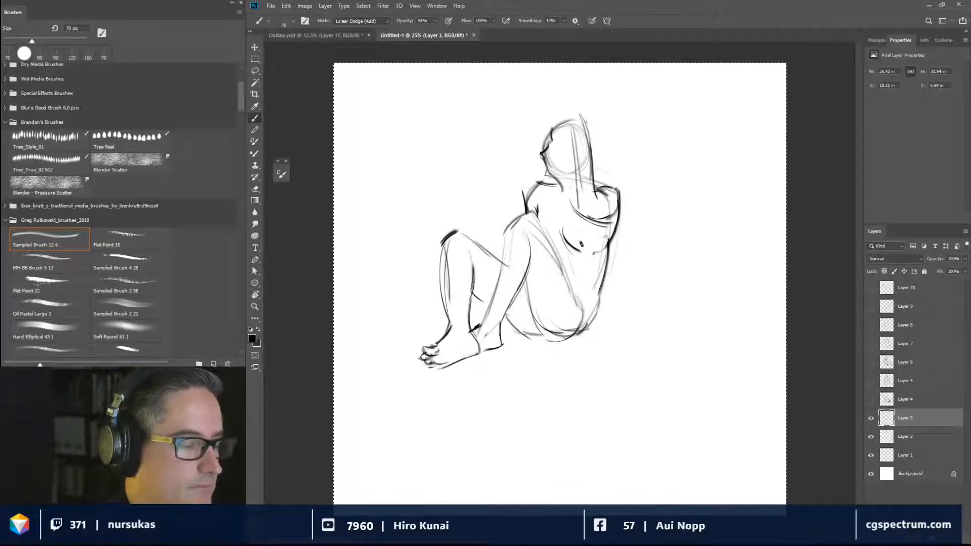
Draw a dark curved line across the hip and fill the area beneath the near thigh with dense dark hatching.
left_click_drag(572, 291, 599, 303)
left_click_drag(597, 301, 591, 314)
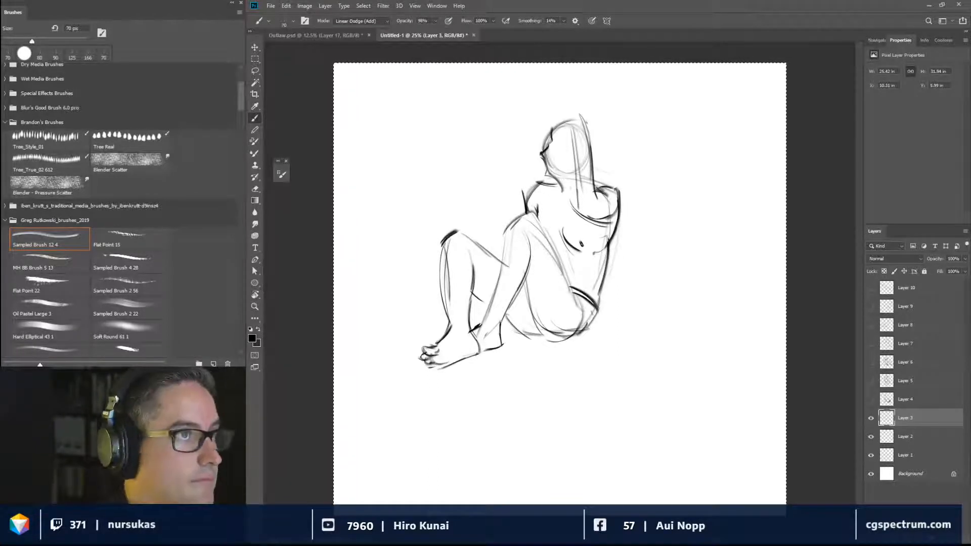
mouse_move(527, 297)
left_mouse_down()
mouse_move(514, 334)
mouse_move(522, 316)
mouse_move(520, 328)
mouse_move(543, 331)
mouse_move(528, 336)
mouse_move(528, 325)
mouse_move(529, 334)
left_mouse_up()
left_click_drag(551, 333, 564, 339)
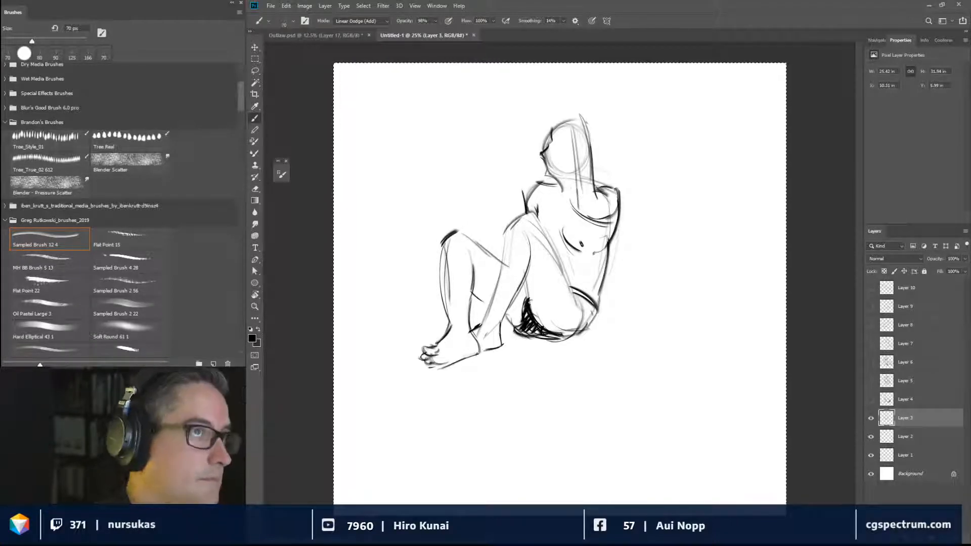
Darken the near leg's knee and calf lines and sweep a long doubled arc from the feet up to the head.
mouse_move(533, 237)
left_mouse_down()
mouse_move(528, 275)
mouse_move(486, 322)
mouse_move(504, 247)
mouse_move(528, 212)
left_mouse_up()
left_click_drag(513, 222, 535, 216)
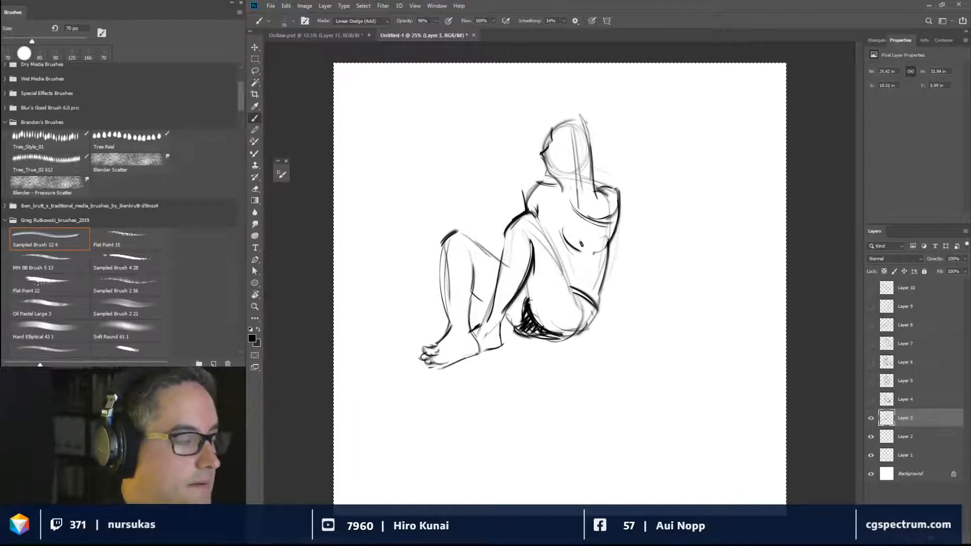
mouse_move(485, 280)
left_mouse_down()
mouse_move(473, 324)
mouse_move(550, 120)
mouse_move(507, 169)
mouse_move(472, 255)
left_mouse_up()
left_click_drag(471, 310, 555, 124)
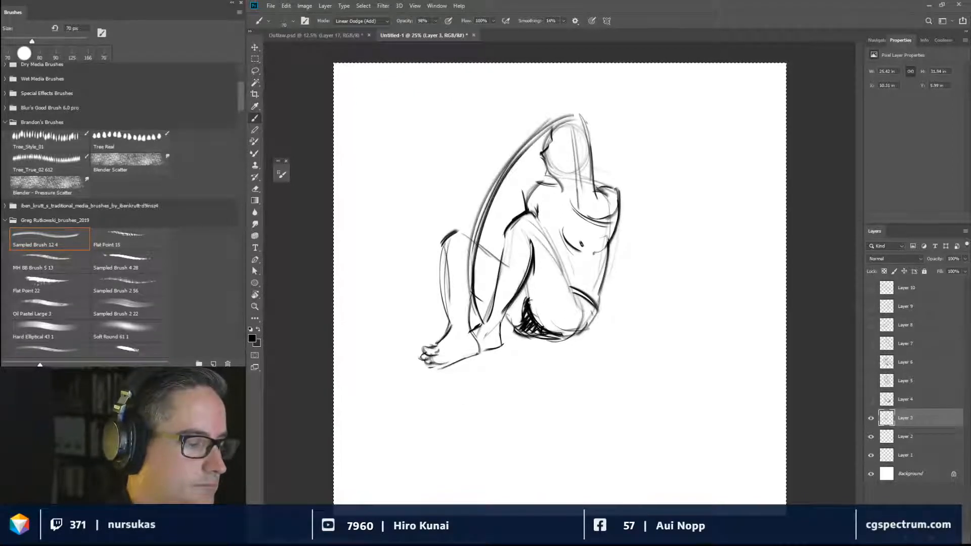
Draw the raised forearm and hand in front of the head, the other bent arm behind it, and dark hair lines around the face.
mouse_move(465, 266)
left_mouse_down()
mouse_move(556, 119)
mouse_move(574, 146)
mouse_move(571, 96)
mouse_move(587, 120)
mouse_move(576, 110)
mouse_move(591, 180)
left_mouse_up()
mouse_move(586, 147)
left_mouse_down()
mouse_move(600, 199)
mouse_move(571, 177)
mouse_move(580, 216)
mouse_move(597, 218)
mouse_move(606, 164)
left_mouse_up()
mouse_move(588, 120)
left_mouse_down()
mouse_move(607, 166)
mouse_move(623, 166)
mouse_move(630, 200)
left_mouse_up()
mouse_move(596, 167)
left_mouse_down()
mouse_move(613, 187)
mouse_move(620, 181)
left_mouse_up()
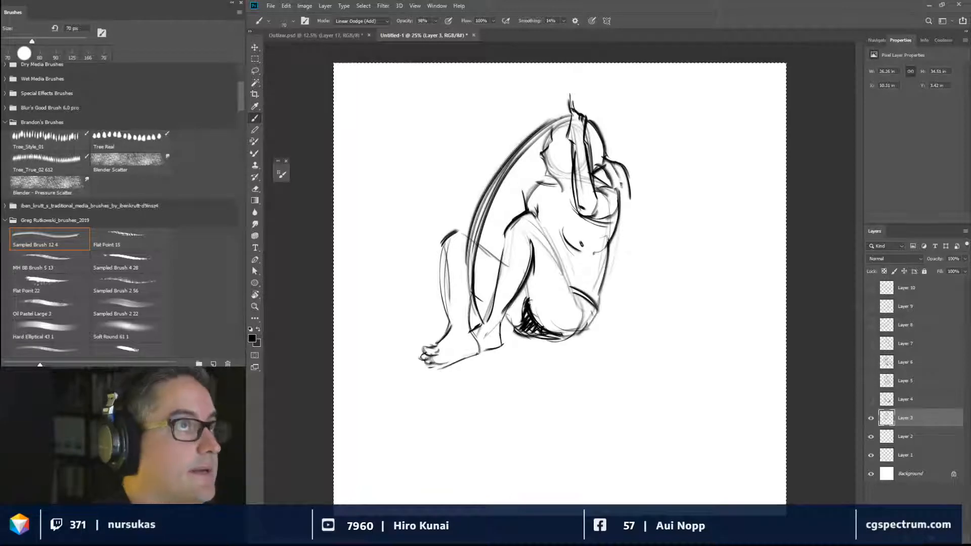
left_click_drag(561, 124, 570, 156)
mouse_move(562, 124)
left_mouse_down()
mouse_move(570, 156)
mouse_move(556, 138)
mouse_move(546, 150)
left_mouse_up()
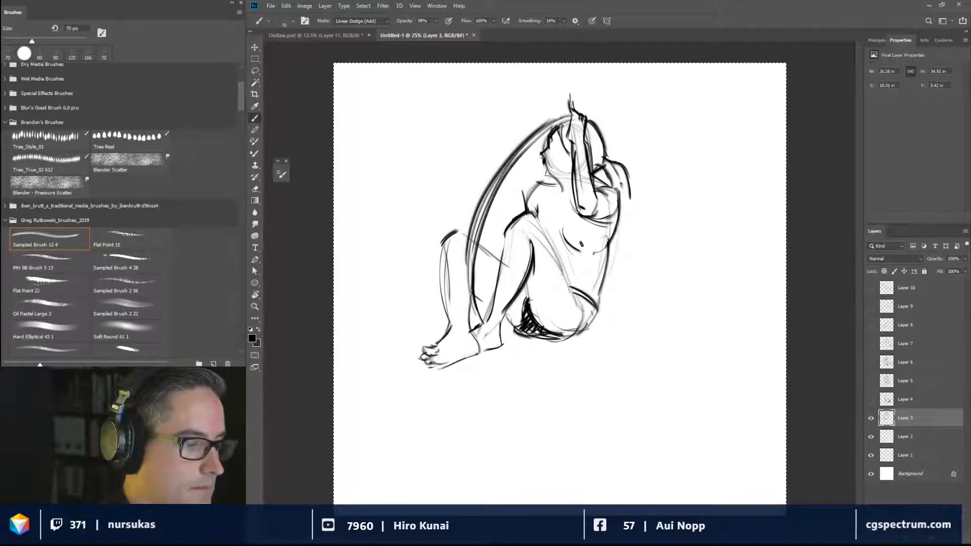
Darken the jaw and neck marks and reinforce the near thigh's upper contour from the knee to the hip.
mouse_move(544, 166)
left_mouse_down()
mouse_move(565, 191)
mouse_move(570, 175)
mouse_move(540, 221)
mouse_move(564, 266)
left_mouse_up()
left_click_drag(535, 216, 570, 282)
left_click_drag(550, 246, 576, 304)
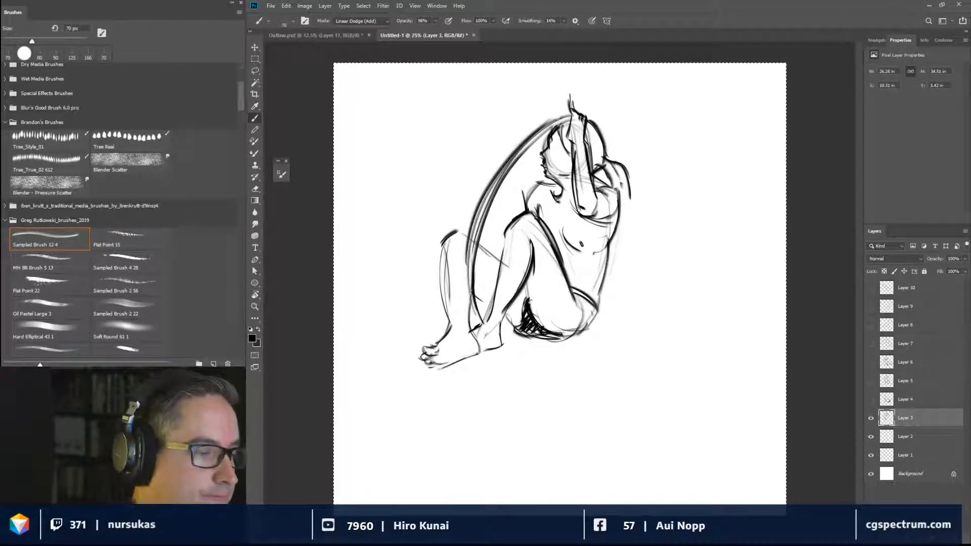
Thicken the long arc from head to feet and darken the near shin, reducing the brush to 100 px.
mouse_move(573, 115)
left_mouse_down()
mouse_move(538, 134)
mouse_move(533, 142)
mouse_move(565, 123)
mouse_move(507, 174)
left_mouse_up()
key("bracketleft")
mouse_move(537, 135)
left_mouse_down()
mouse_move(491, 201)
mouse_move(473, 250)
left_mouse_up()
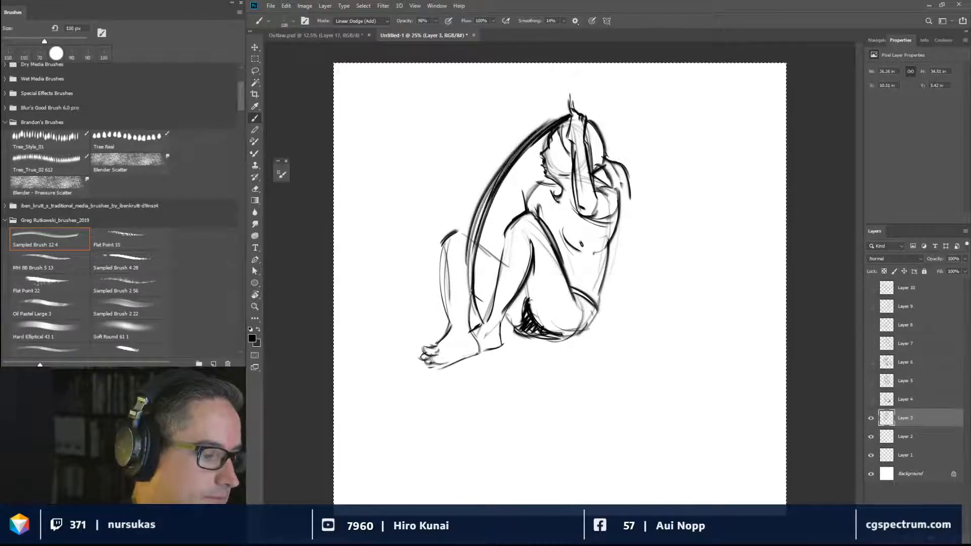
mouse_move(495, 186)
left_mouse_down()
mouse_move(471, 299)
mouse_move(479, 321)
mouse_move(520, 330)
left_mouse_up()
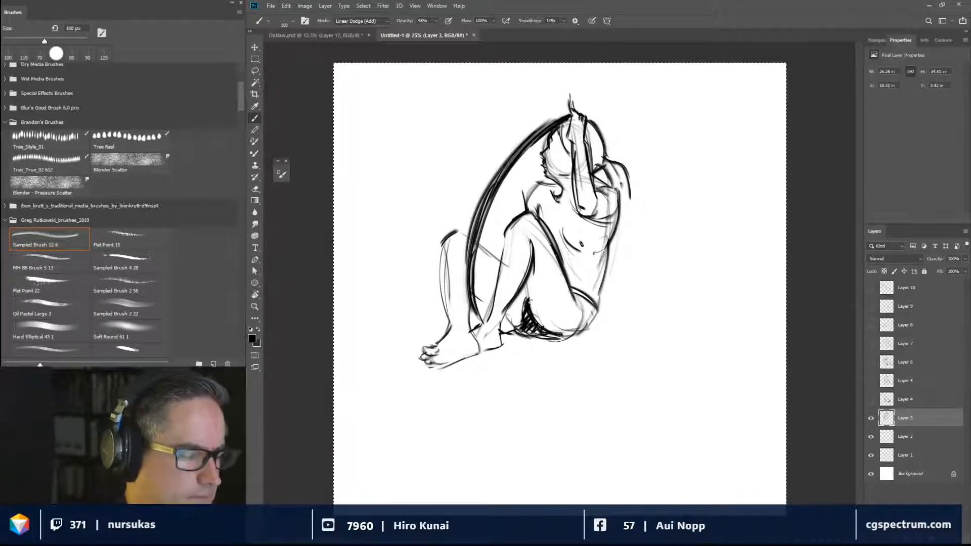
left_click_drag(507, 224, 489, 315)
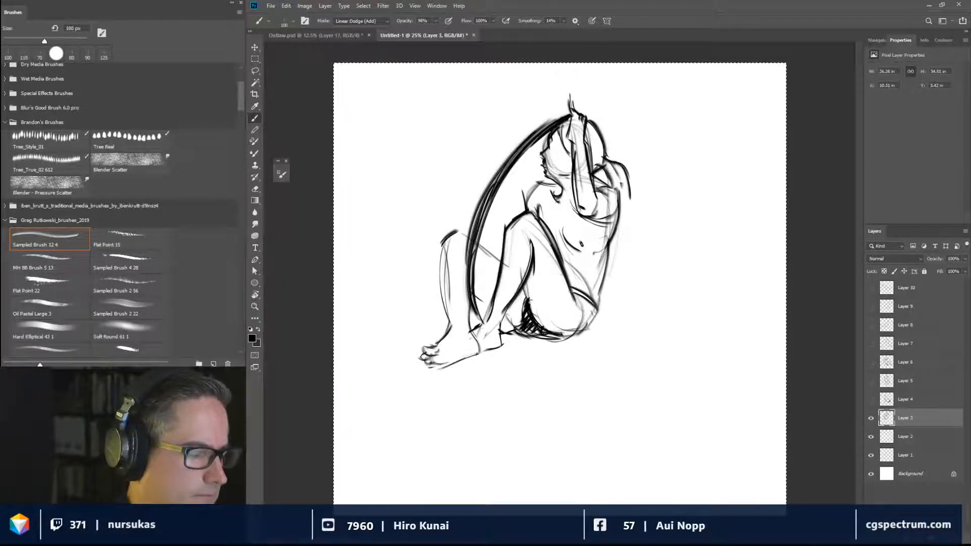
Darken the far knee and shin, and detail the far foot, ankles and near heel with an 80 px brush.
mouse_move(441, 261)
left_mouse_down()
mouse_move(451, 328)
mouse_move(437, 283)
left_mouse_up()
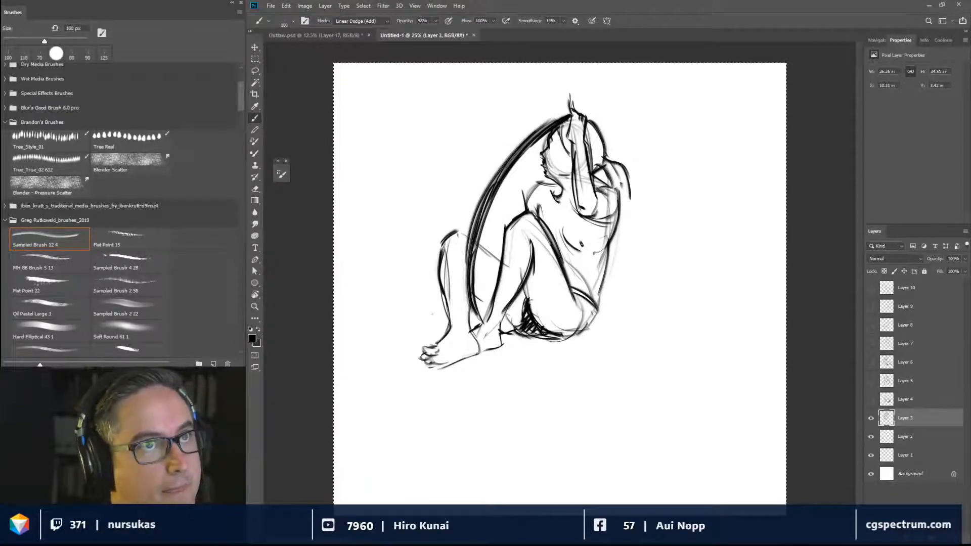
key("bracketleft")
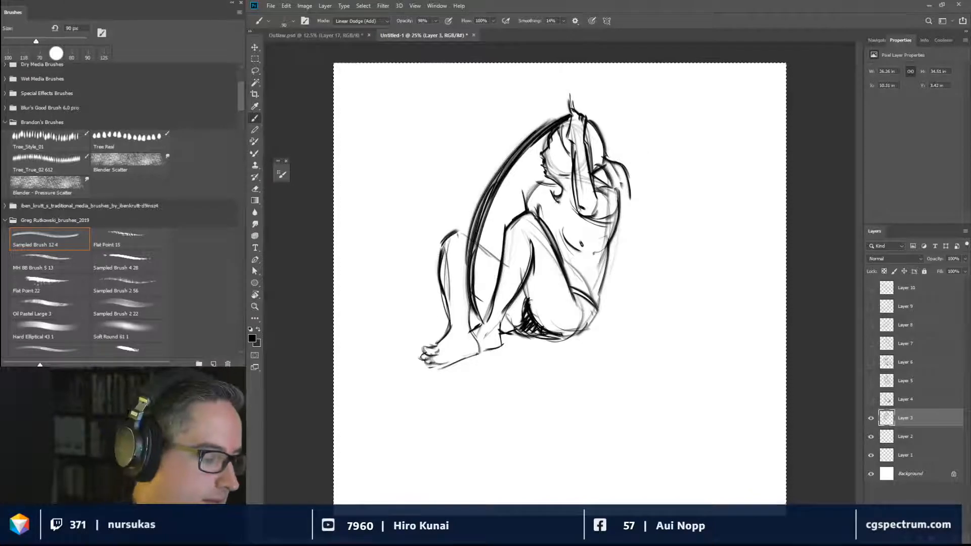
mouse_move(442, 347)
left_mouse_down()
mouse_move(436, 356)
mouse_move(456, 355)
left_mouse_up()
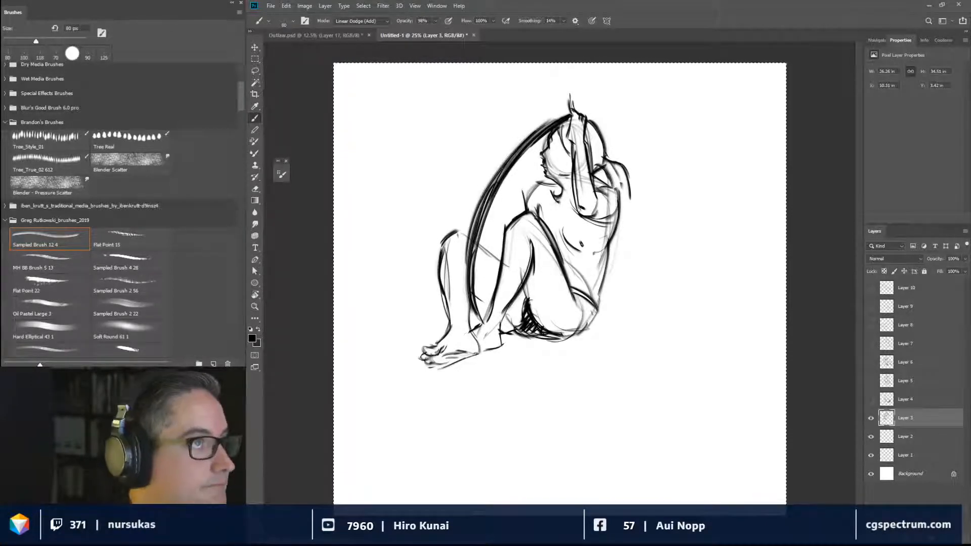
mouse_move(470, 339)
left_mouse_down()
mouse_move(464, 321)
mouse_move(467, 332)
mouse_move(450, 336)
mouse_move(467, 357)
left_mouse_up()
left_click_drag(469, 353, 437, 366)
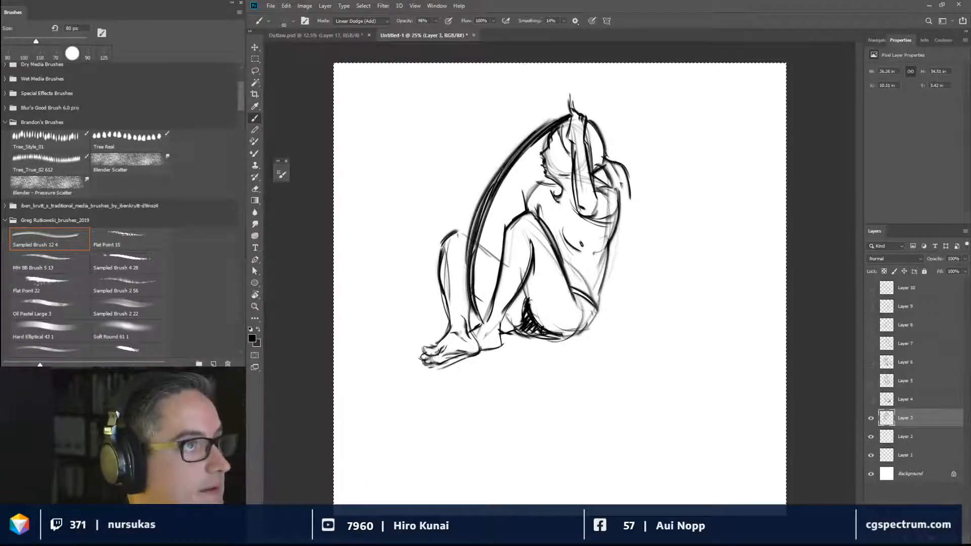
mouse_move(493, 347)
left_mouse_down()
mouse_move(508, 343)
mouse_move(508, 306)
mouse_move(469, 331)
left_mouse_up()
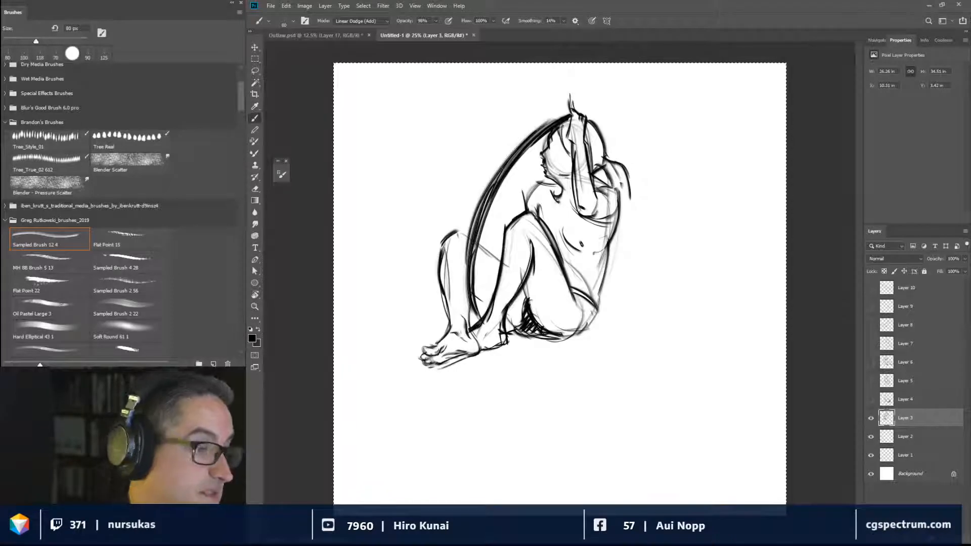
Darken the line between the legs and add small facial features, reducing the brush to 50 px.
key("[")
mouse_move(477, 243)
left_mouse_down()
mouse_move(500, 260)
mouse_move(490, 303)
left_mouse_up()
key("[")
key("[")
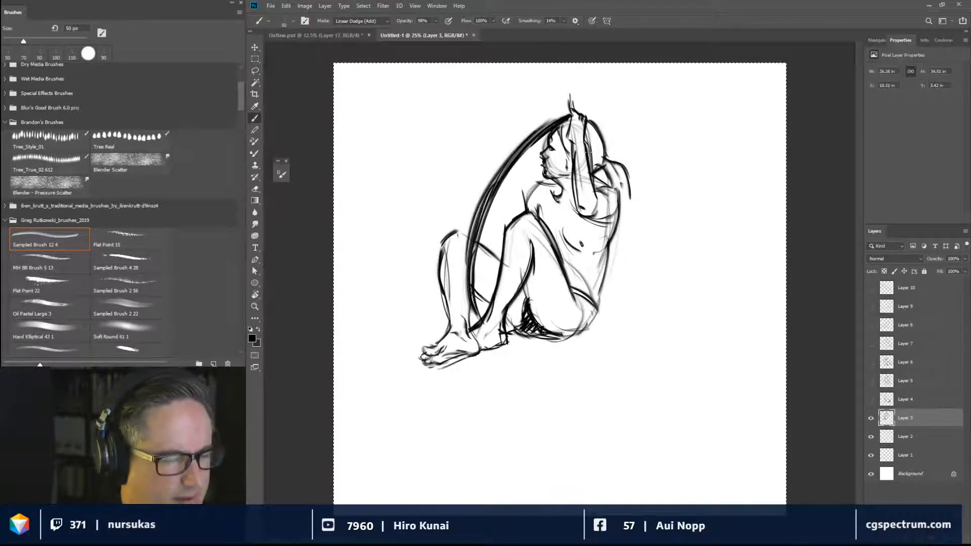
Hide the finished figure on Layer 3 and prepare Layer 2 with the whole canvas selected and a 130 px brush.
left_click(871, 419)
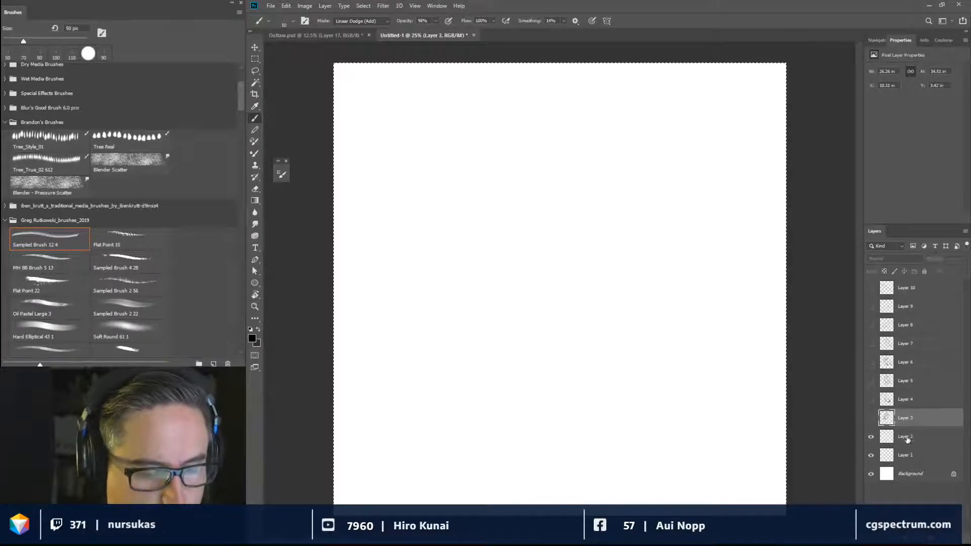
left_click(888, 434)
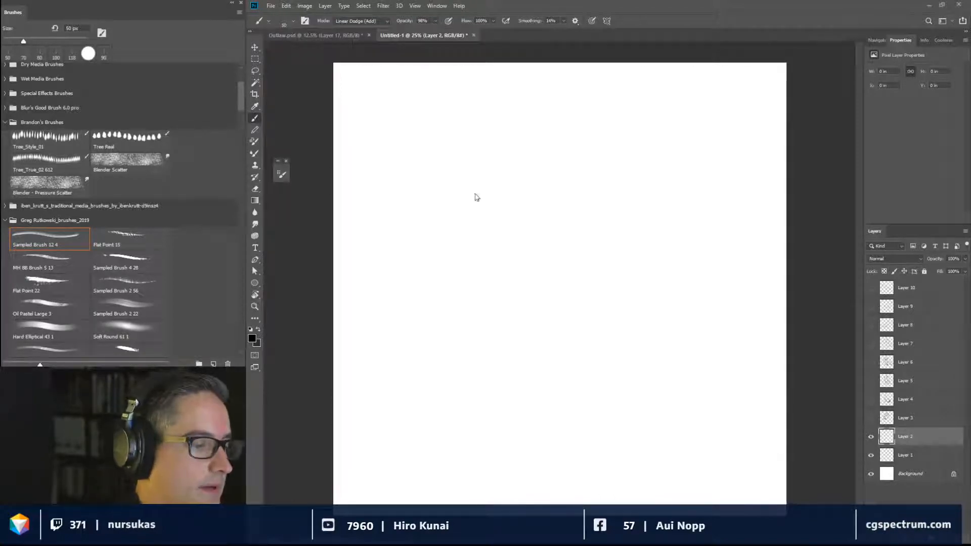
key("ctrl+a")
left_click_drag(494, 200, 502, 201)
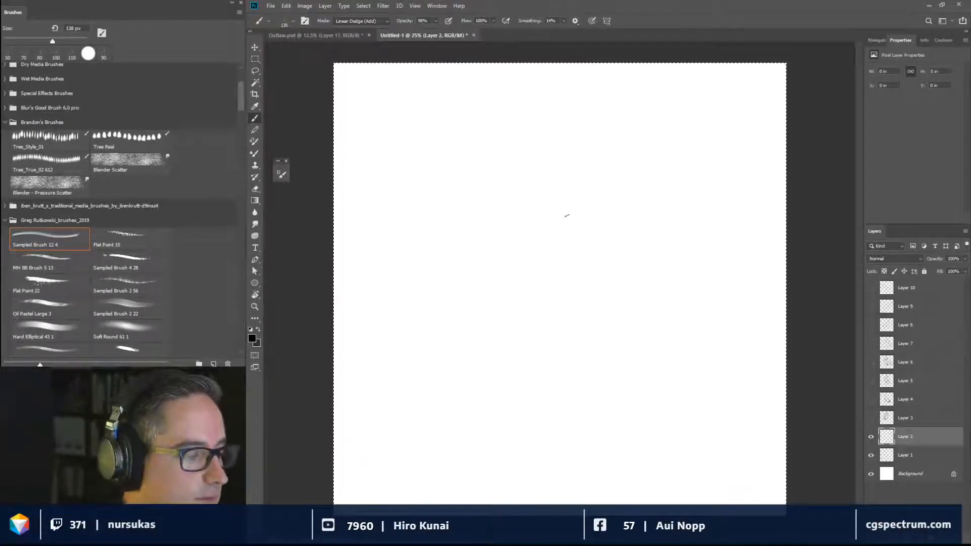
left_click(320, 265)
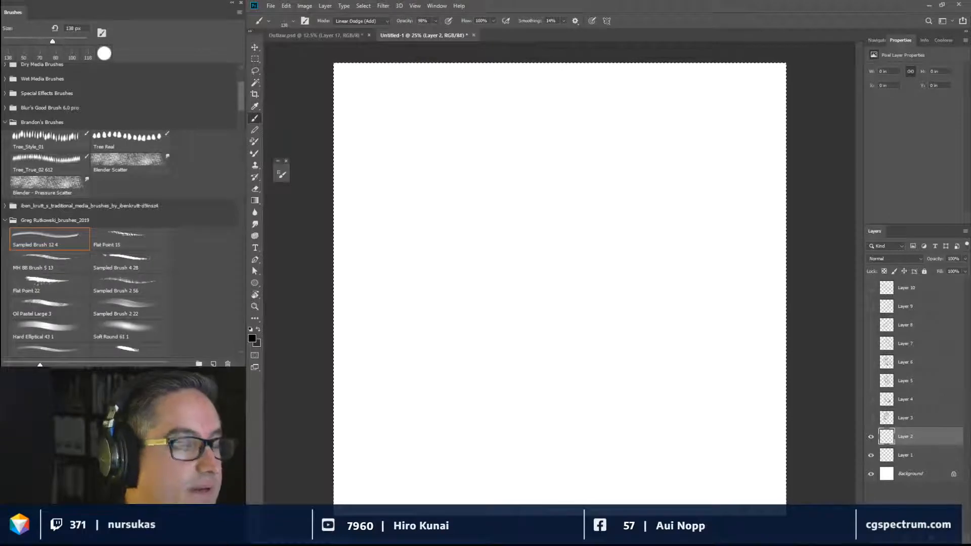
left_click_drag(527, 291, 532, 287)
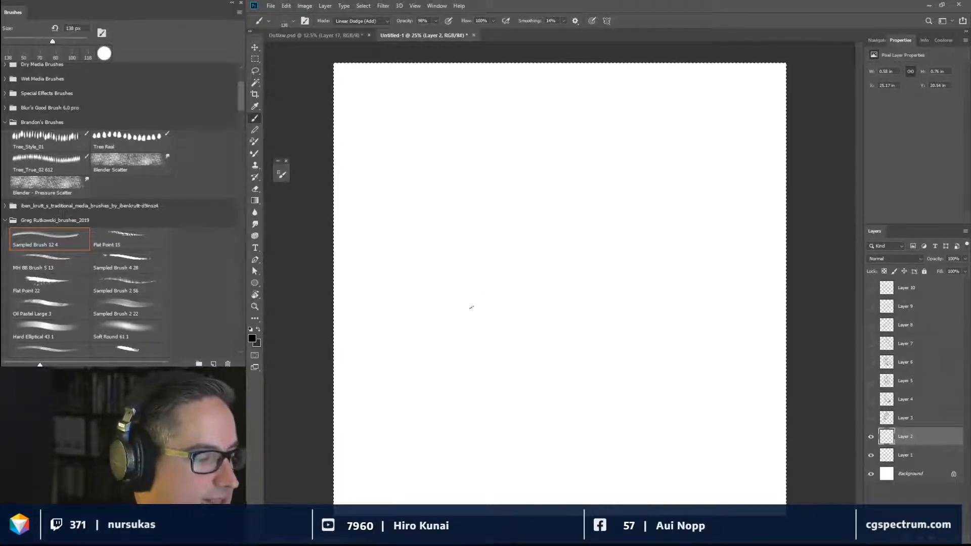
Draw a raised forearm's two edges and block in the hand's fingers at its upper end.
left_click_drag(476, 326, 495, 292)
mouse_move(471, 354)
left_mouse_down()
mouse_move(479, 322)
mouse_move(454, 368)
left_mouse_up()
mouse_move(519, 407)
left_mouse_down()
mouse_move(553, 240)
mouse_move(536, 315)
mouse_move(564, 228)
mouse_move(537, 300)
mouse_move(583, 210)
mouse_move(516, 161)
mouse_move(518, 133)
mouse_move(490, 91)
mouse_move(506, 99)
mouse_move(498, 91)
mouse_move(523, 135)
mouse_move(513, 113)
mouse_move(534, 128)
mouse_move(555, 95)
left_mouse_up()
mouse_move(541, 130)
left_mouse_down()
mouse_move(558, 92)
mouse_move(580, 94)
left_mouse_up()
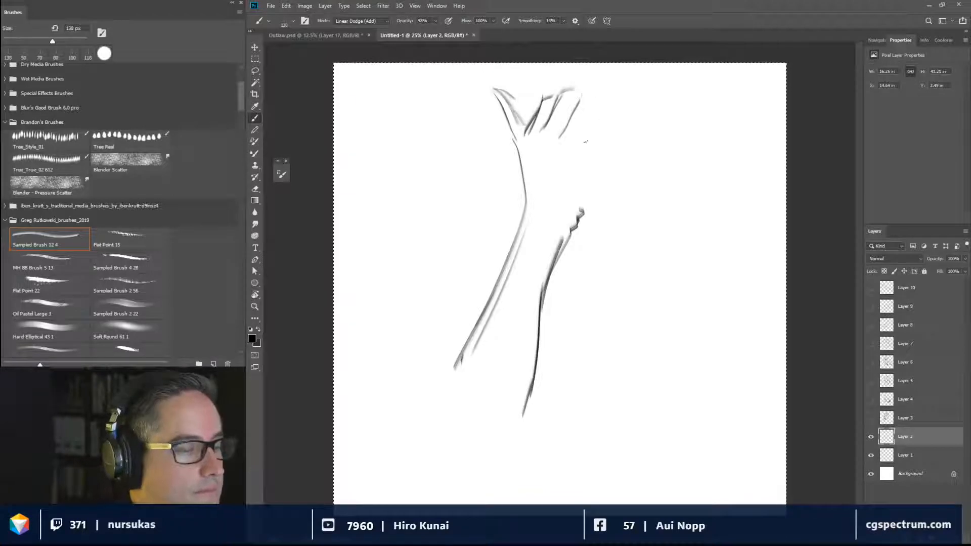
left_click_drag(589, 143, 599, 101)
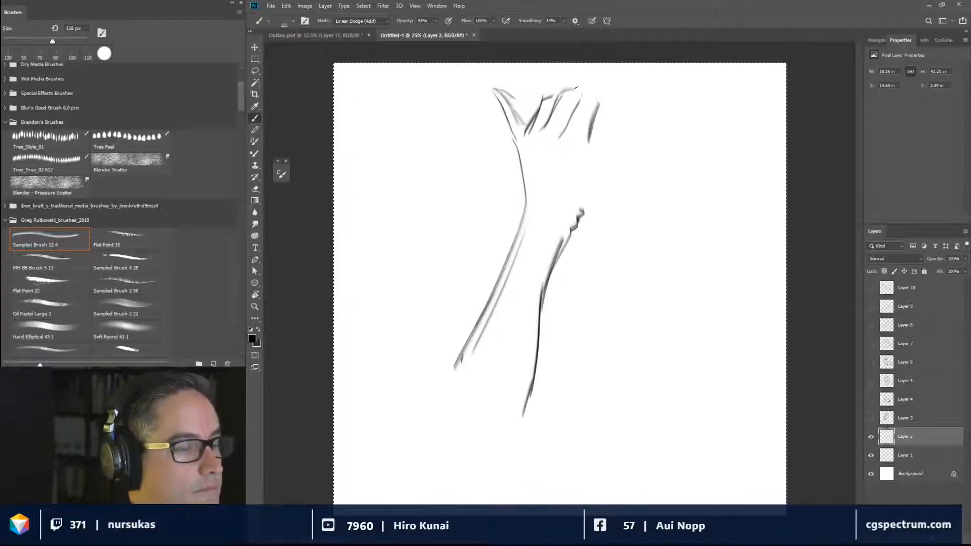
mouse_move(574, 99)
left_mouse_down()
mouse_move(614, 100)
mouse_move(588, 143)
mouse_move(590, 133)
mouse_move(588, 160)
mouse_move(598, 164)
left_mouse_up()
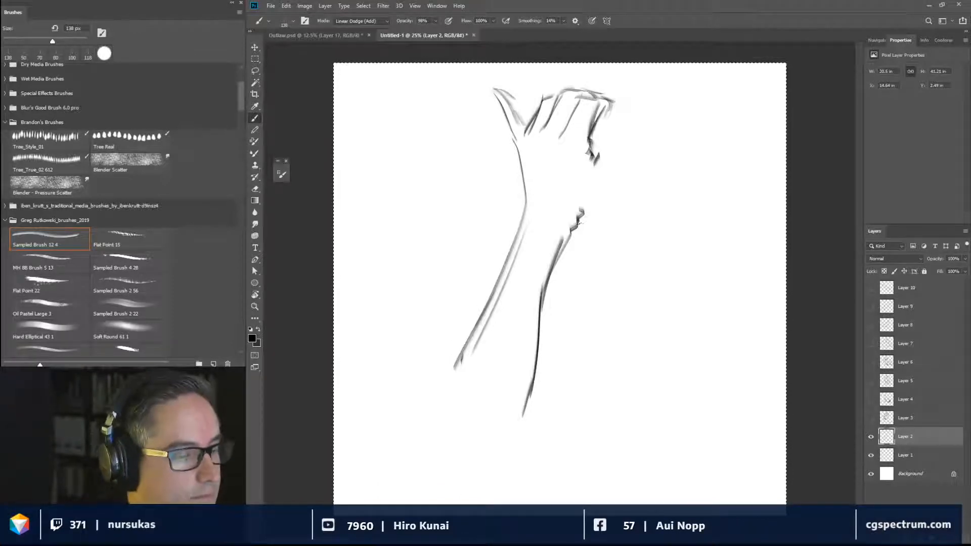
Draw the thumb and its base along the hand's side, and add the curved bar extending beyond the fingers.
mouse_move(571, 200)
left_mouse_down()
mouse_move(613, 158)
mouse_move(580, 213)
mouse_move(653, 133)
mouse_move(634, 130)
mouse_move(595, 162)
left_mouse_up()
mouse_move(629, 122)
left_mouse_down()
mouse_move(602, 118)
mouse_move(719, 179)
left_mouse_up()
left_click_drag(597, 105, 721, 161)
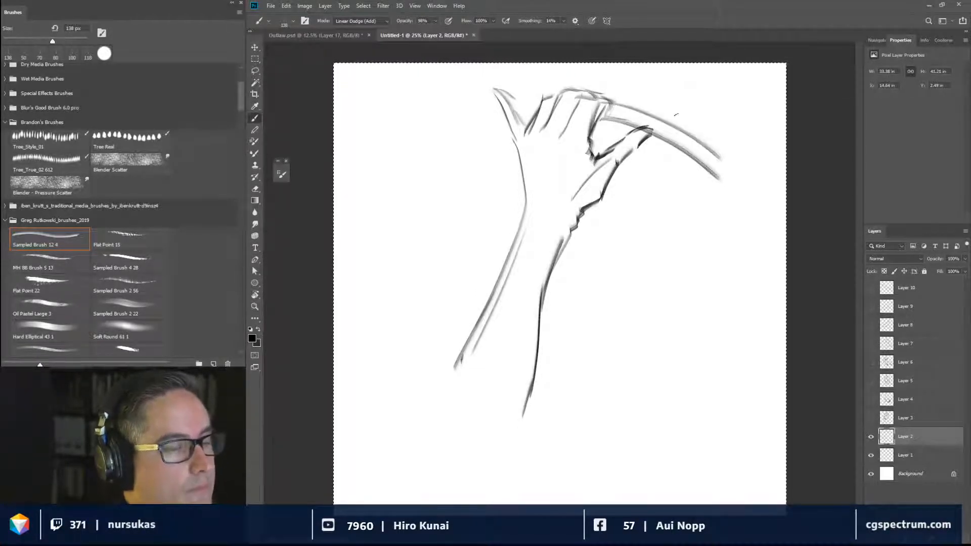
left_click_drag(602, 122, 702, 144)
mouse_move(602, 99)
left_mouse_down()
mouse_move(715, 128)
mouse_move(637, 112)
left_mouse_up()
Continue the bar on the little-finger side of the hand and darken the wrist and outer forearm edge.
mouse_move(541, 101)
left_mouse_down()
mouse_move(426, 151)
mouse_move(534, 113)
mouse_move(535, 196)
left_mouse_up()
mouse_move(521, 154)
left_mouse_down()
mouse_move(519, 234)
mouse_move(453, 345)
left_mouse_up()
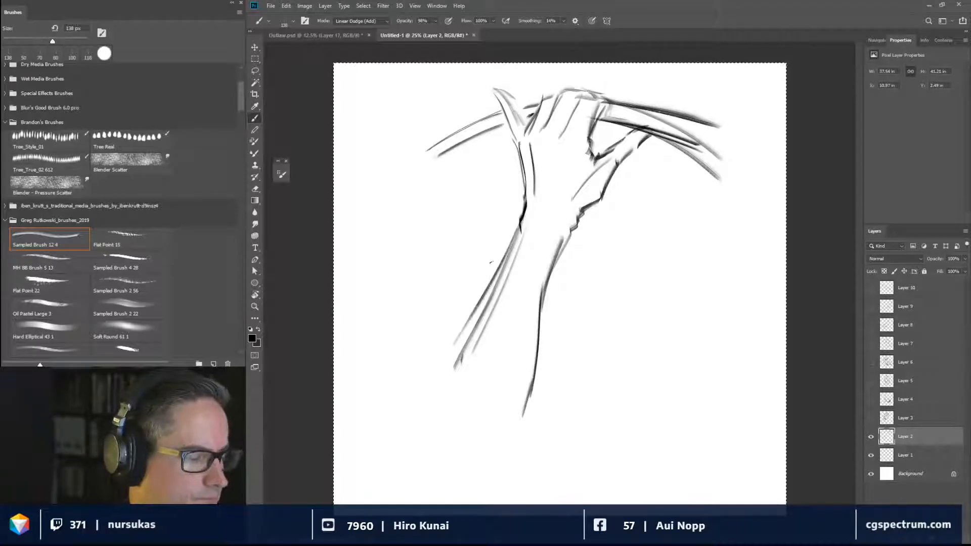
left_click_drag(502, 245, 448, 387)
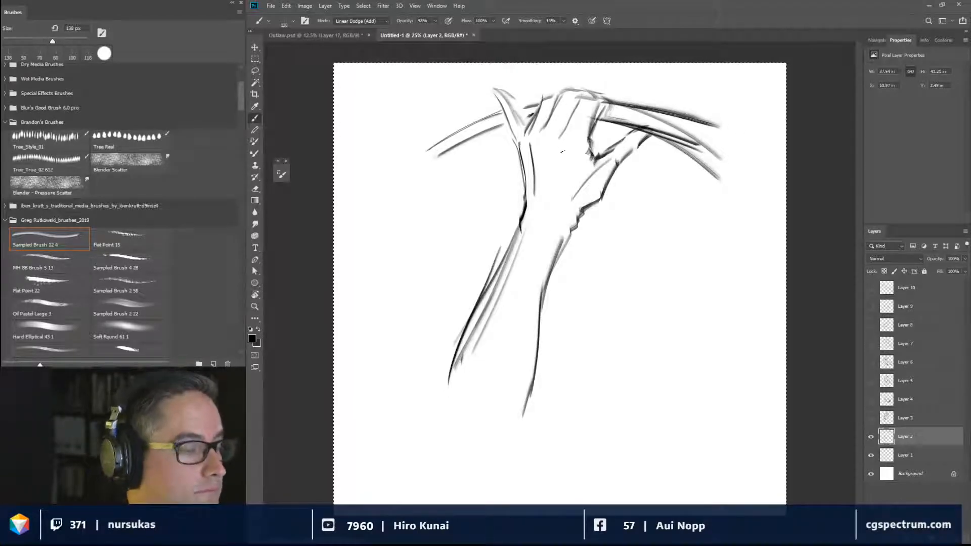
Add knuckle marks across the back of the hand and a dark accent at the little finger's base.
left_click_drag(570, 138, 571, 153)
mouse_move(565, 139)
left_mouse_down()
mouse_move(569, 151)
mouse_move(523, 146)
mouse_move(510, 157)
left_mouse_up()
left_click_drag(517, 134, 509, 148)
key("bracketleft")
key("bracketleft")
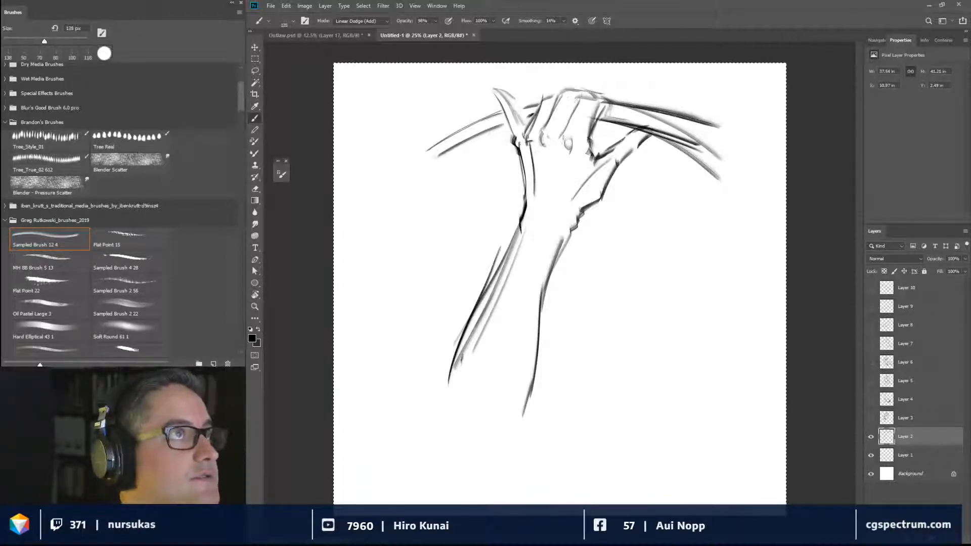
Darken the middle fingers' contours and the little finger's outline with a 100 px brush.
left_click_drag(574, 110, 567, 121)
mouse_move(572, 116)
left_mouse_down()
mouse_move(561, 129)
mouse_move(542, 127)
mouse_move(568, 124)
mouse_move(580, 101)
mouse_move(558, 102)
mouse_move(572, 94)
mouse_move(539, 108)
mouse_move(546, 100)
left_mouse_up()
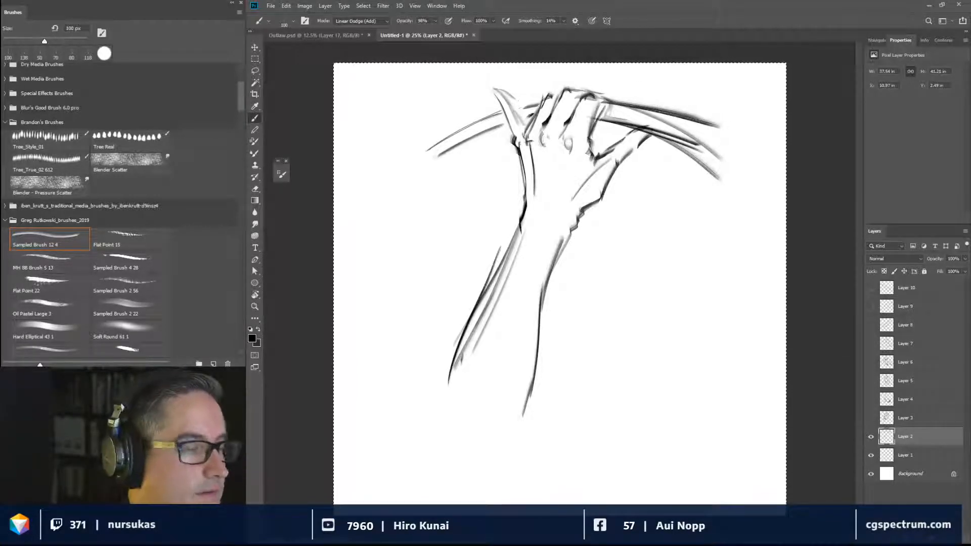
left_click_drag(501, 97, 506, 106)
mouse_move(504, 106)
left_mouse_down()
mouse_move(512, 128)
mouse_move(516, 107)
mouse_move(528, 131)
left_mouse_up()
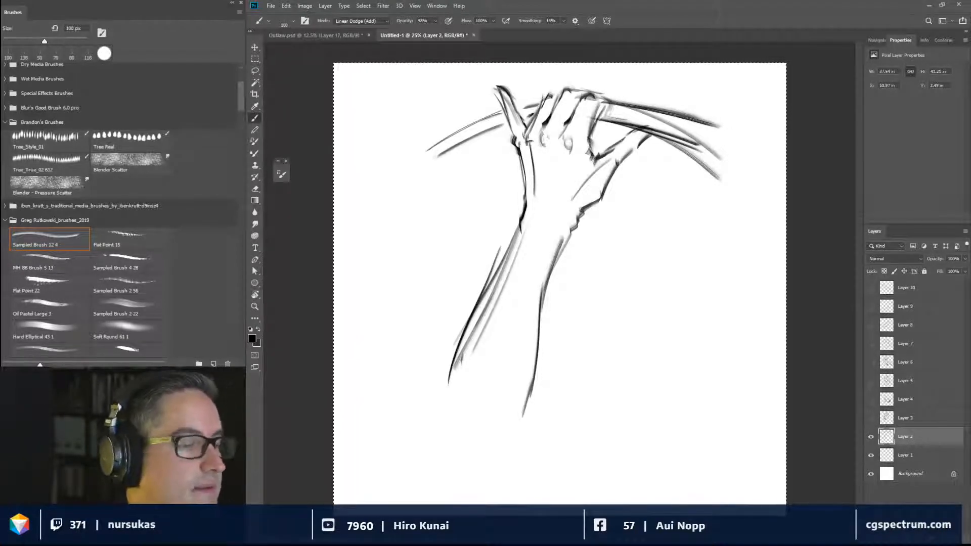
Define the index finger's edge where it bends over the bar and darken the thumb tip.
left_click_drag(604, 101, 595, 123)
mouse_move(603, 102)
left_mouse_down()
mouse_move(591, 129)
mouse_move(613, 104)
left_mouse_up()
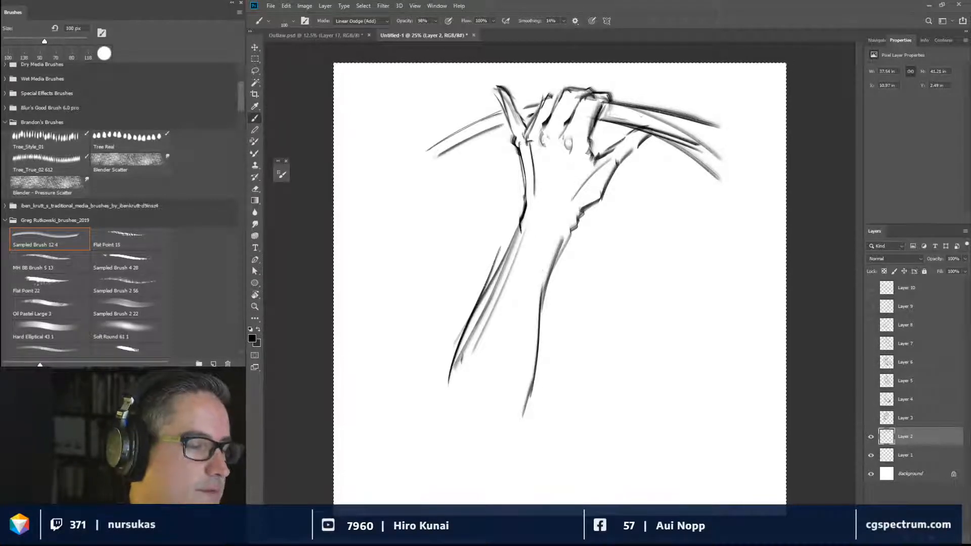
mouse_move(650, 135)
left_mouse_down()
mouse_move(632, 152)
mouse_move(627, 136)
left_mouse_up()
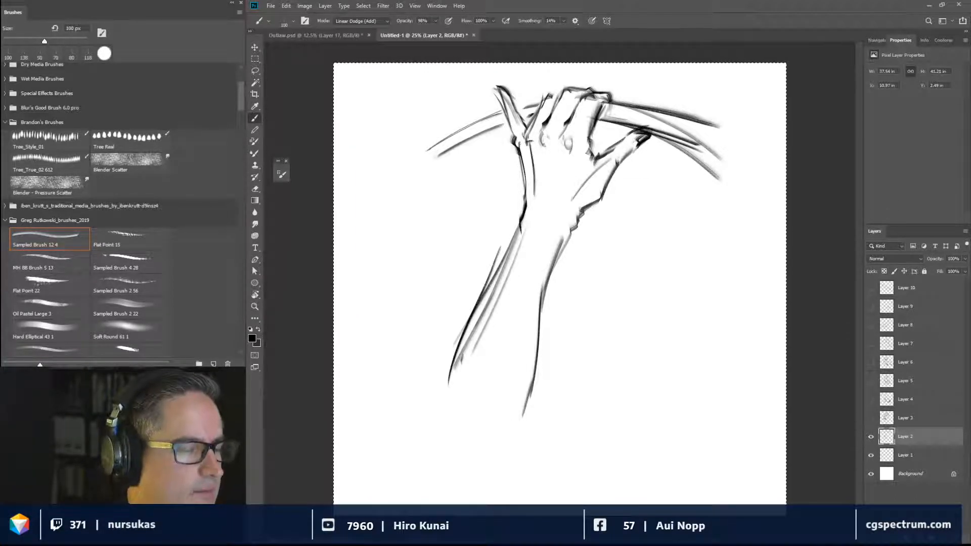
Reinforce and extend the forearm's outer edge toward the elbow, and hide the finished hand drawing on Layer 2.
mouse_move(517, 213)
left_mouse_down()
mouse_move(440, 387)
mouse_move(443, 418)
left_mouse_up()
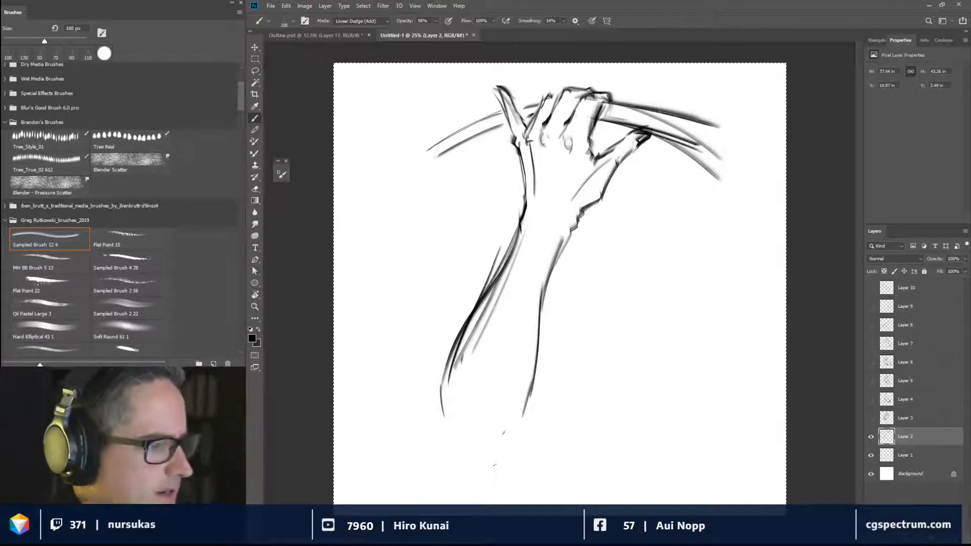
left_click(872, 436)
Show and hide the drawings on Layer 3 through Layer 10 one at a time to review the set.
left_click(871, 418)
left_click(871, 418)
left_click(871, 399)
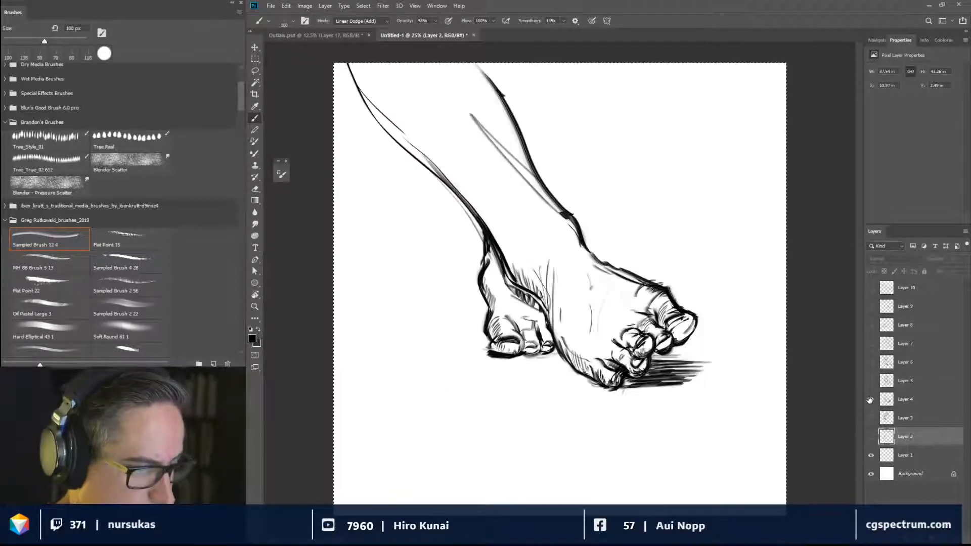
left_click(871, 400)
left_click(871, 381)
left_click(871, 381)
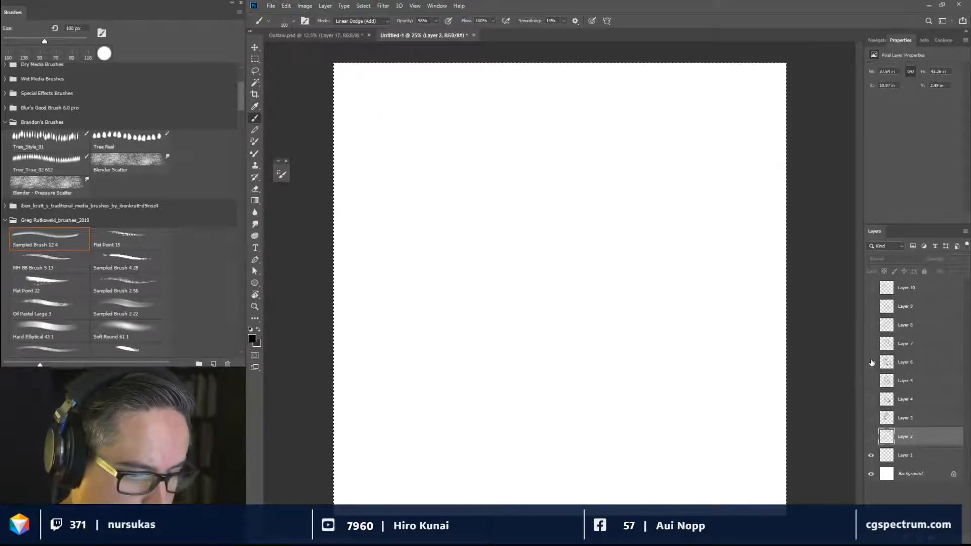
left_click(871, 362)
left_click(871, 362)
left_click(871, 343)
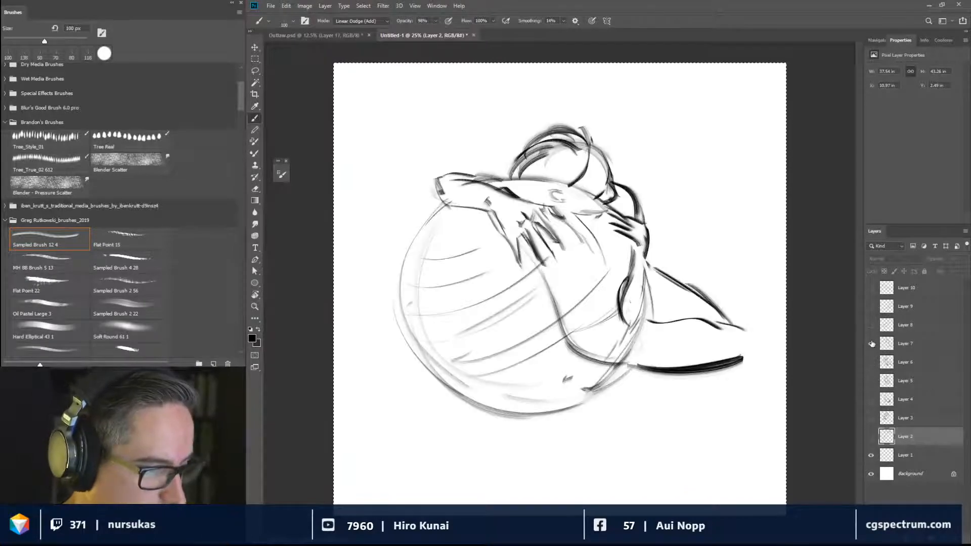
left_click(871, 344)
left_click(871, 324)
left_click(871, 325)
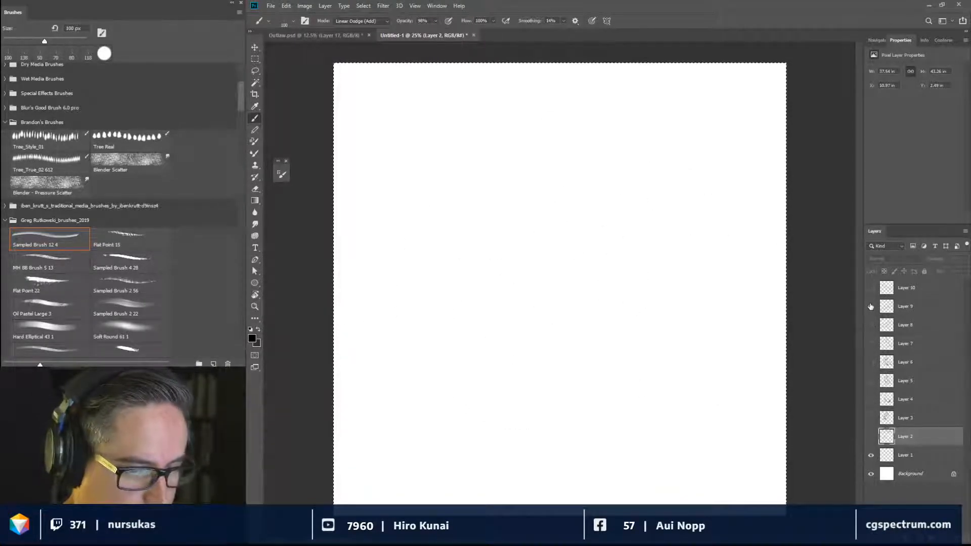
left_click(871, 306)
left_click(871, 306)
left_click(871, 287)
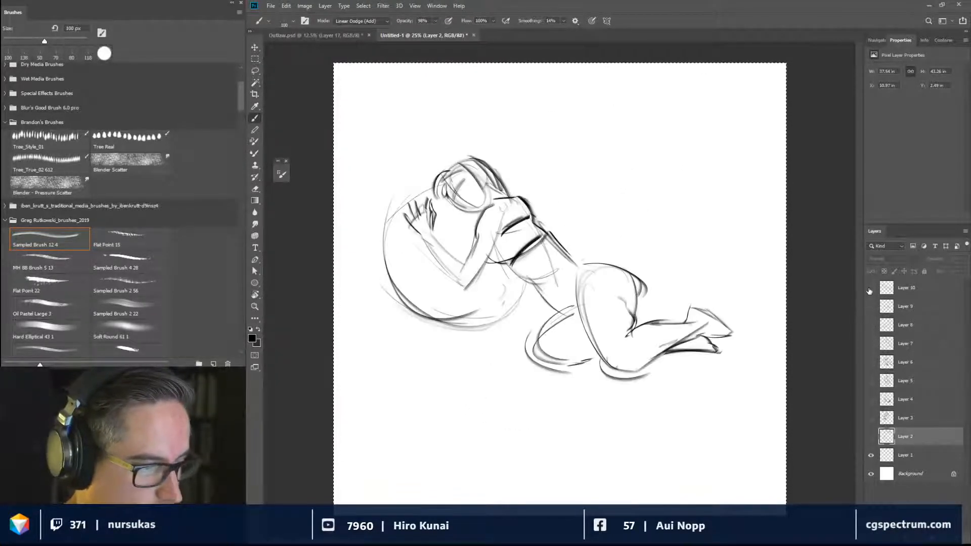
left_click(871, 288)
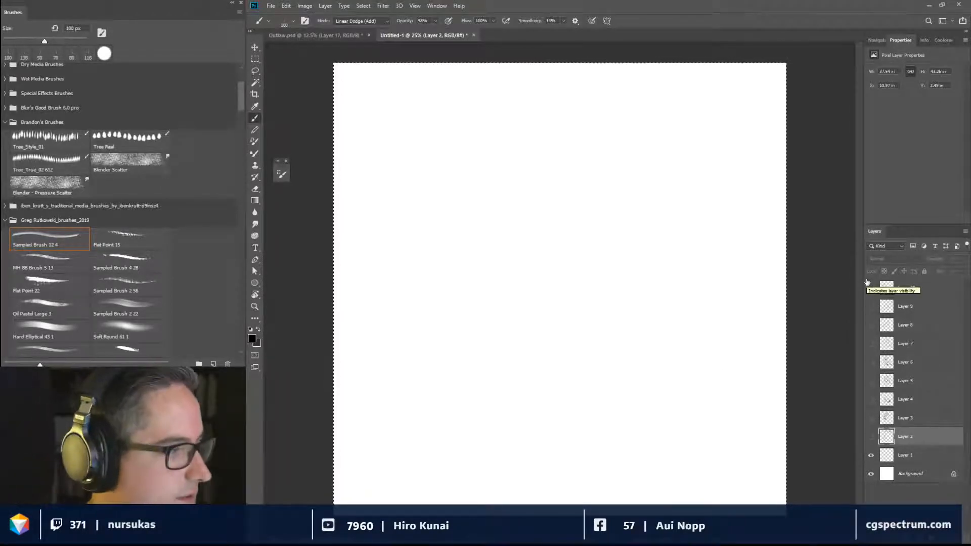
Switch to the Outlaw.psd document and toggle the locked reference layer's visibility on and off.
left_click(338, 36)
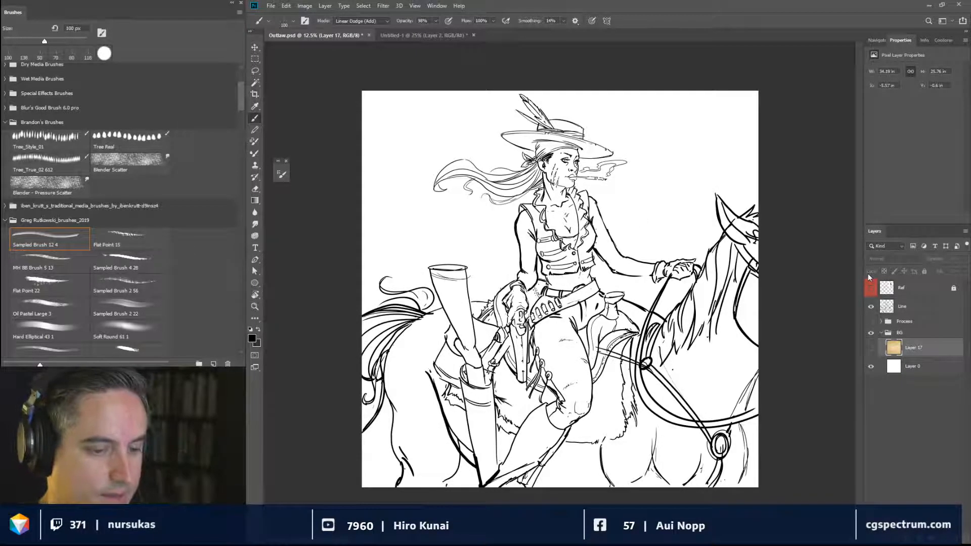
left_click(871, 288)
left_click(871, 288)
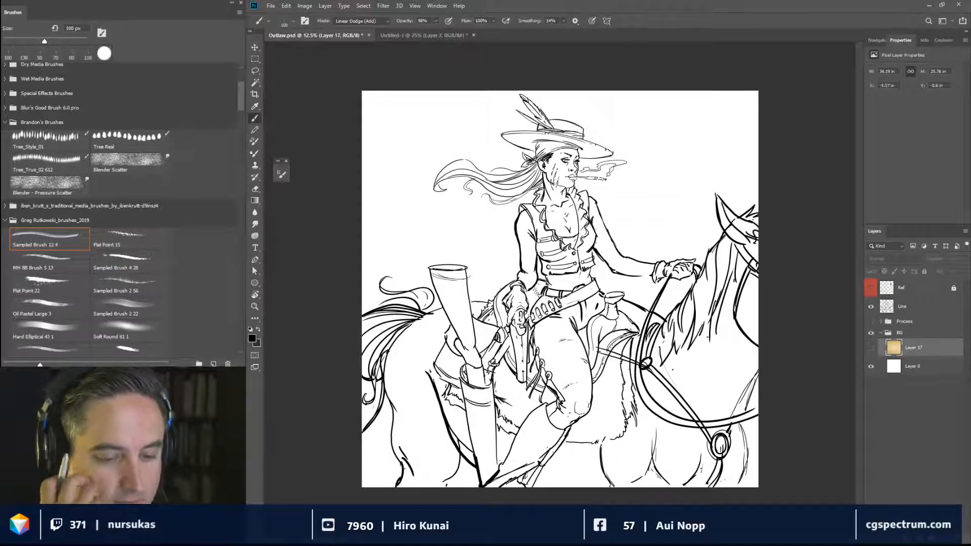
Add a new empty layer directly below the Line layer.
left_click(919, 307)
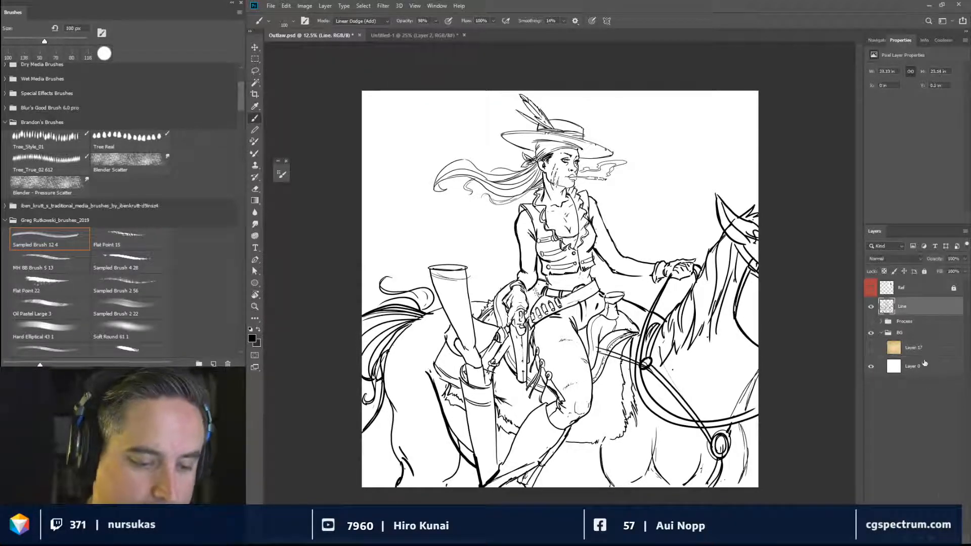
left_click(937, 538)
left_click_drag(910, 307, 911, 329)
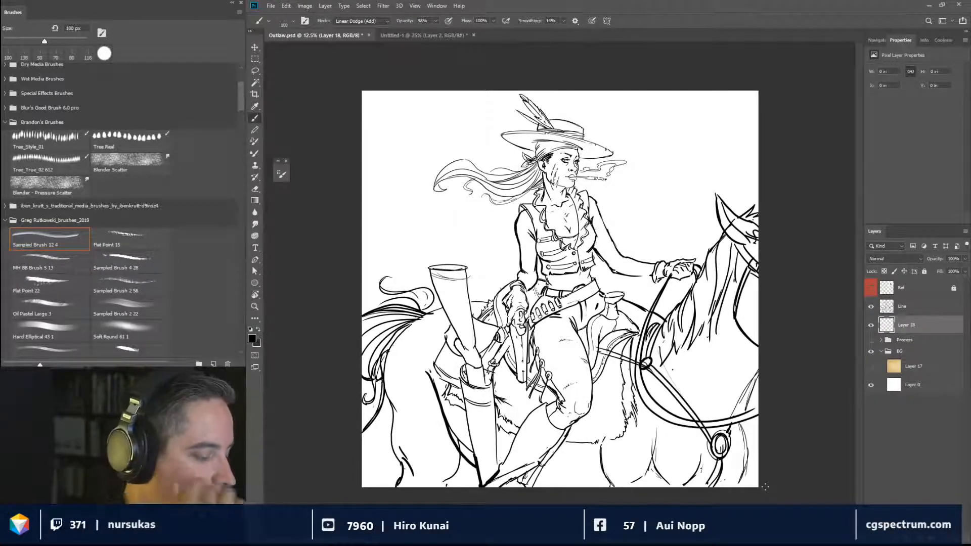
Set the foreground colour to a neutral mid-gray with 55% brightness.
left_click(253, 338)
left_click_drag(649, 461, 641, 443)
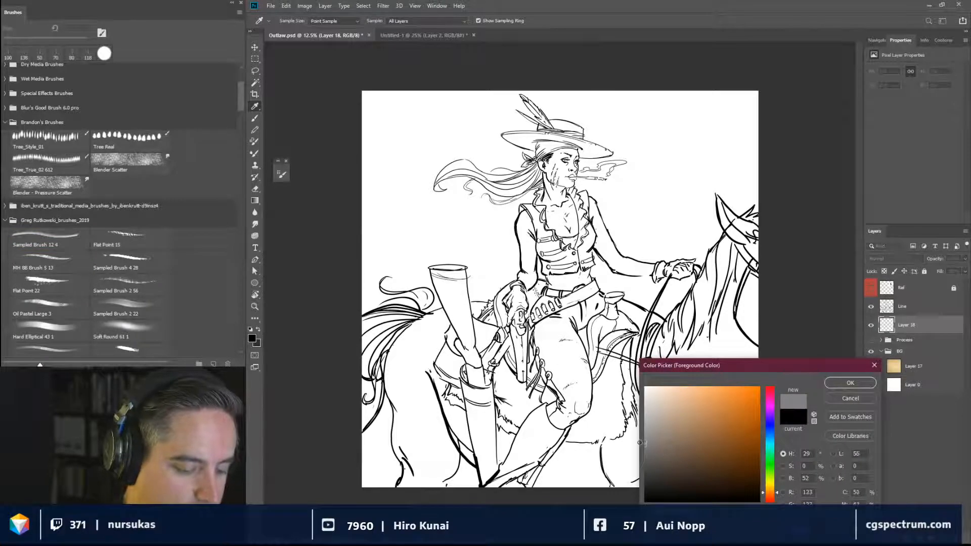
left_click(851, 383)
key("b")
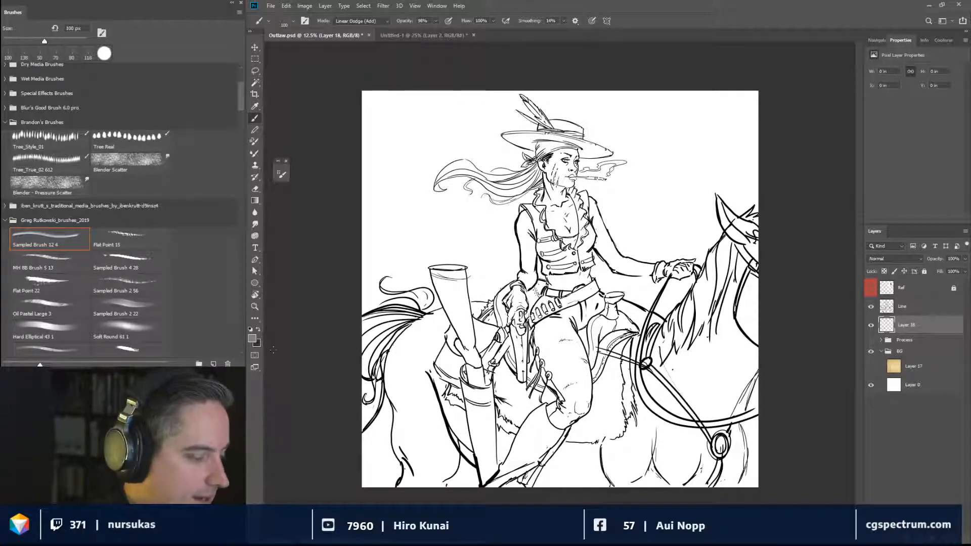
left_click(252, 339)
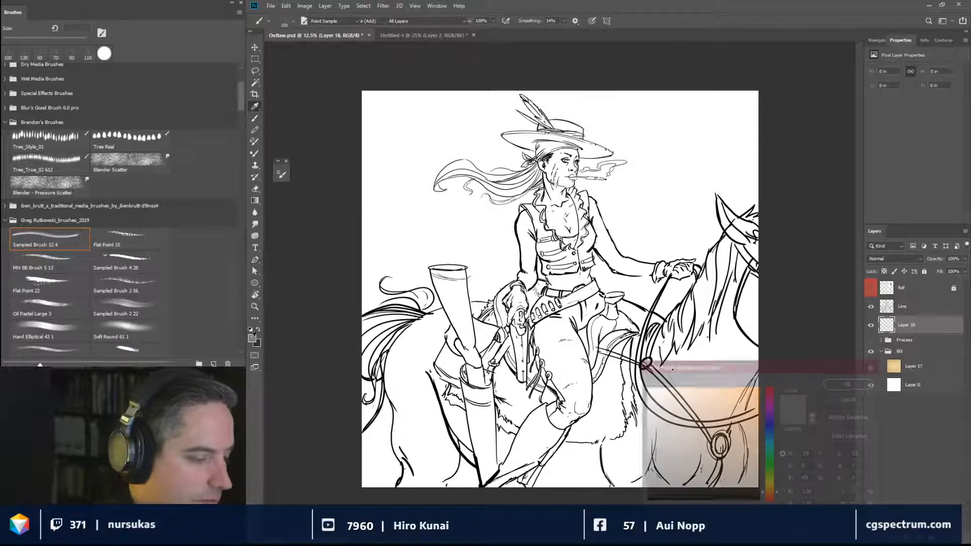
left_click(851, 385)
Paint a gray test stroke over the saddle horn at 868 px and choose the Hard Round Pressure Size brush.
mouse_move(602, 321)
left_mouse_down()
mouse_move(615, 339)
mouse_move(610, 317)
mouse_move(592, 360)
mouse_move(619, 306)
left_mouse_up()
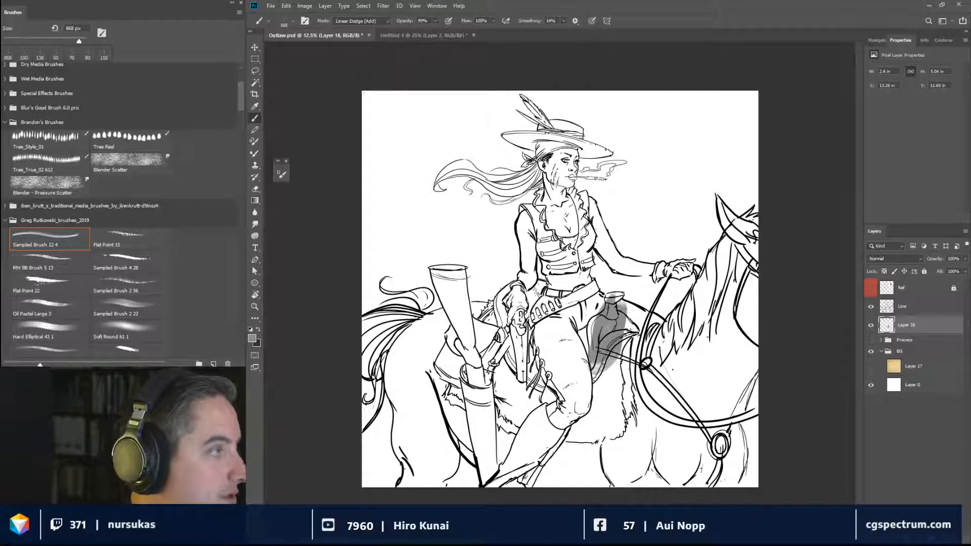
scroll(104, 144, "up", 2)
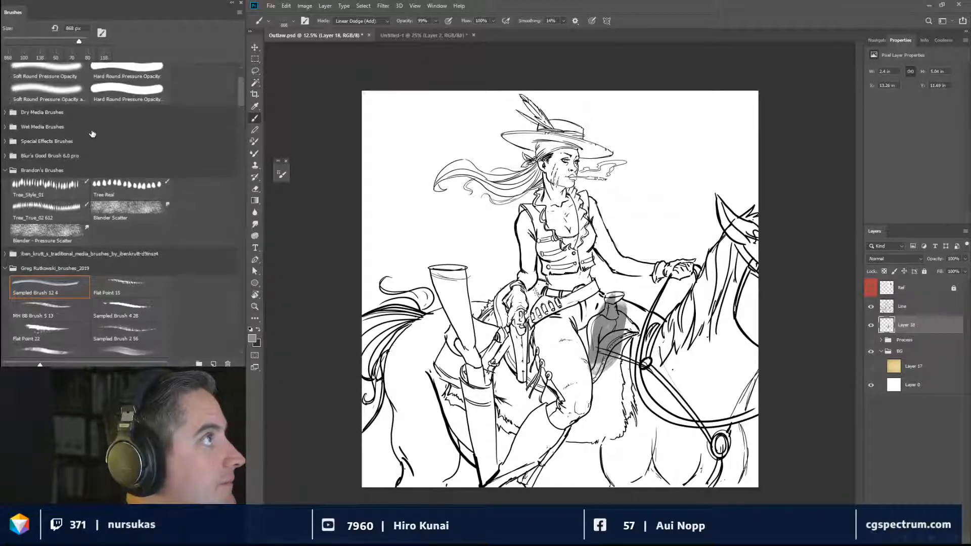
scroll(92, 135, "up", 3)
left_click(108, 113)
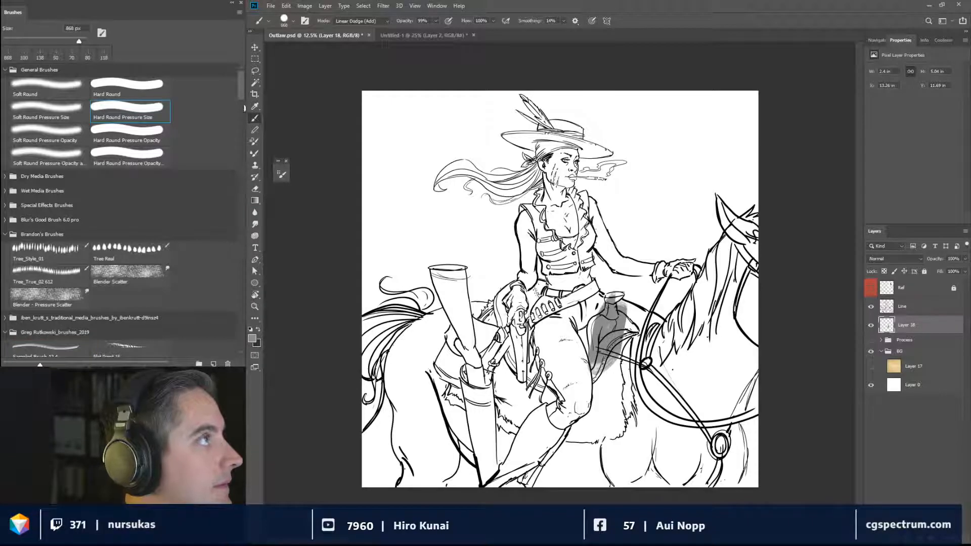
Add a new layer above Layer 0 in the BG group and fill it with neutral gray at 54% brightness.
left_click(925, 385)
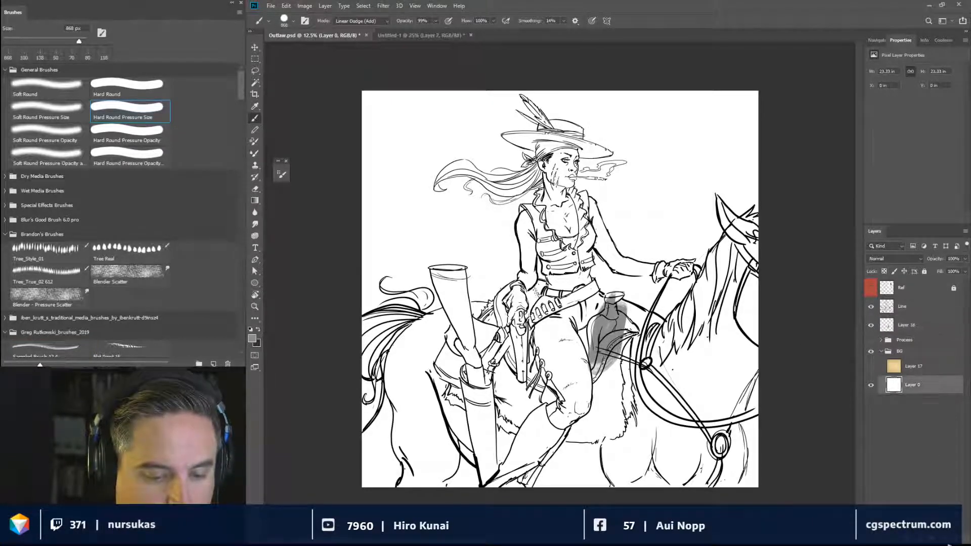
key("ctrl+shift+alt+n")
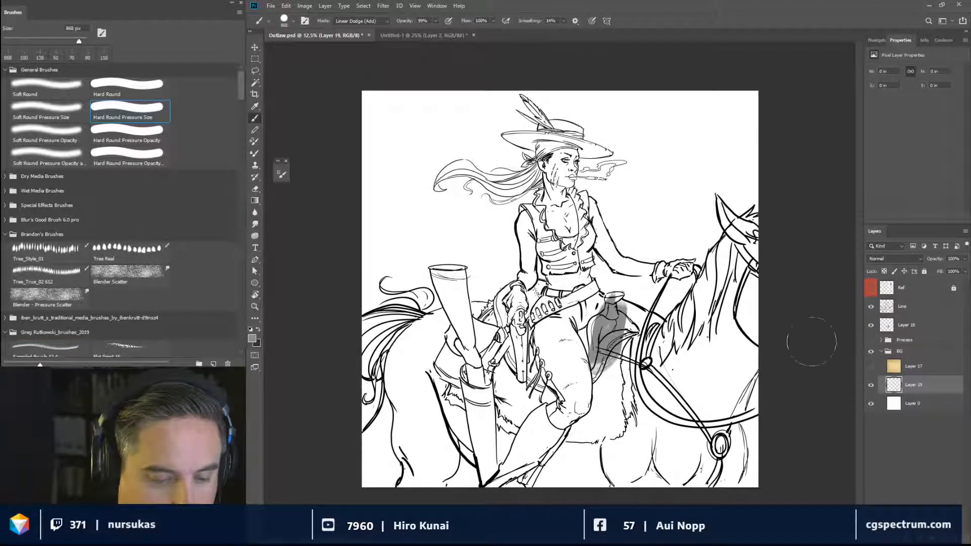
left_click(257, 201)
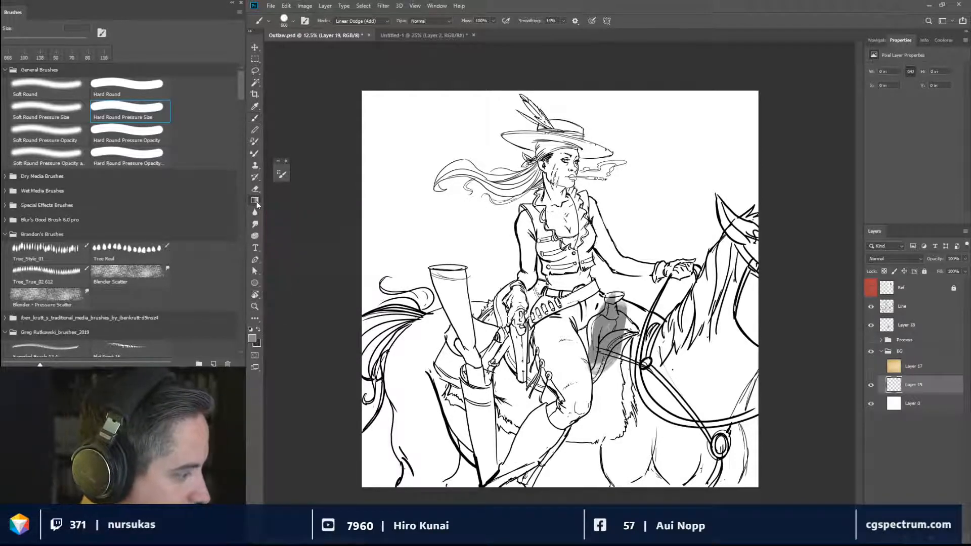
key("shift+g")
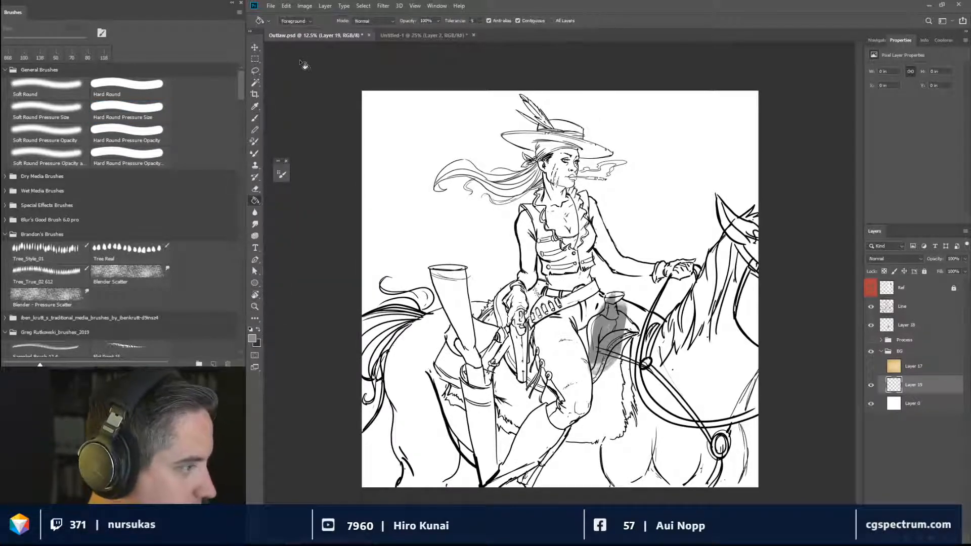
left_click(251, 338)
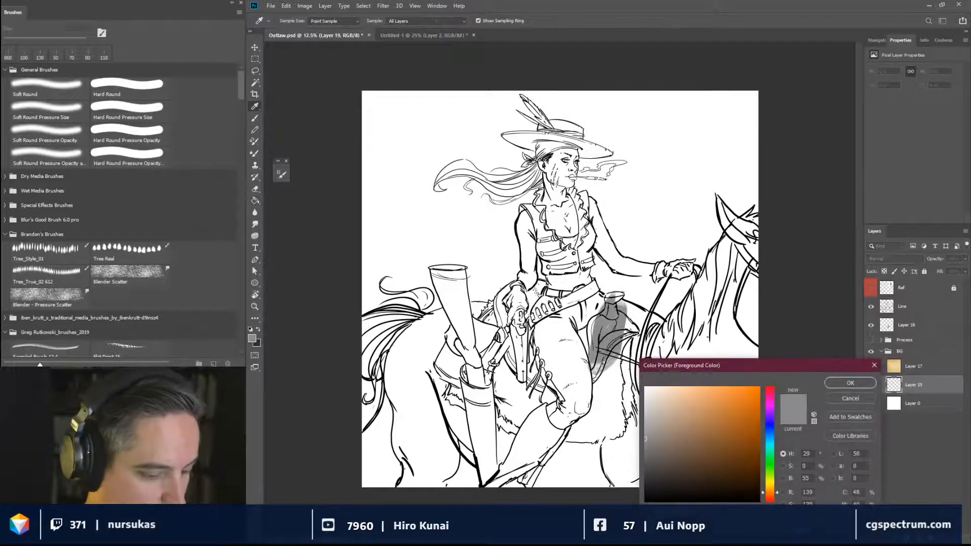
left_click(645, 440)
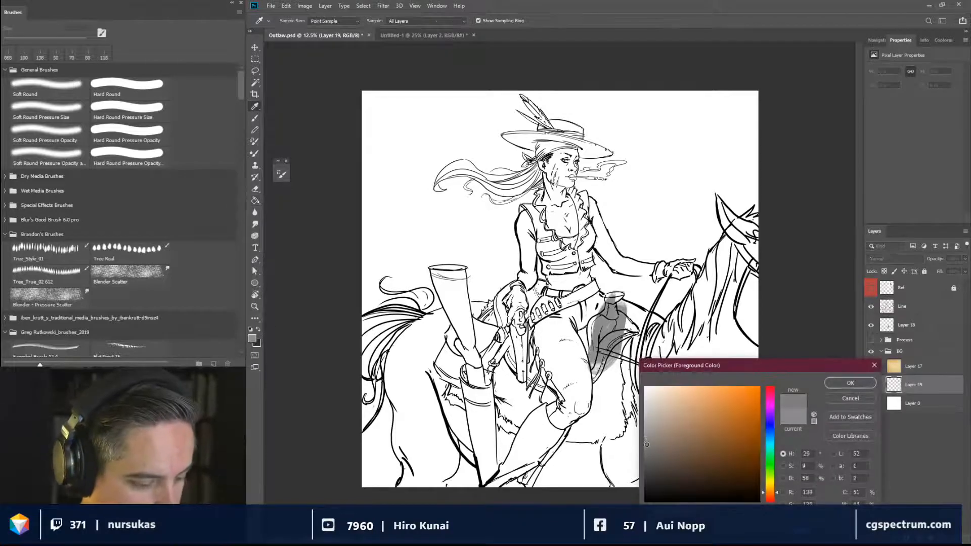
left_click(858, 384)
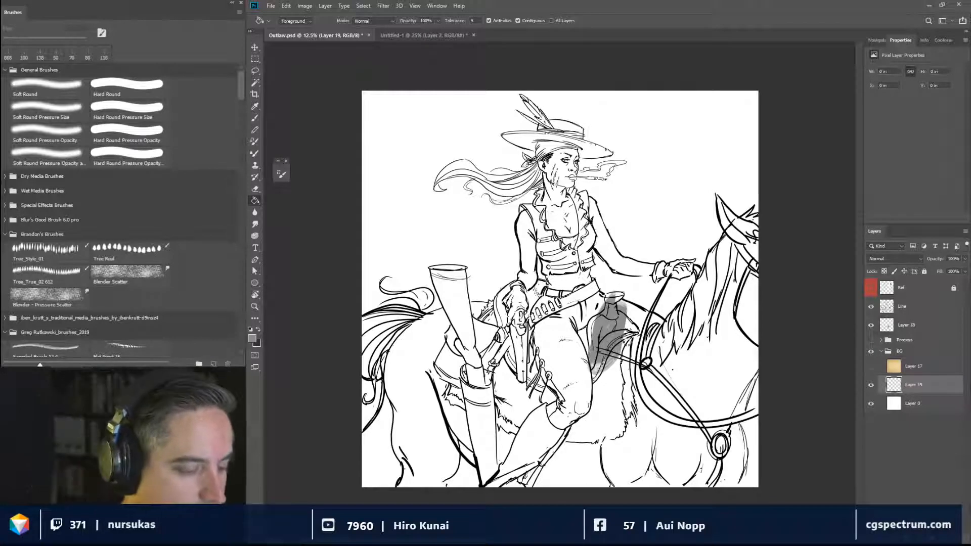
left_click(626, 342)
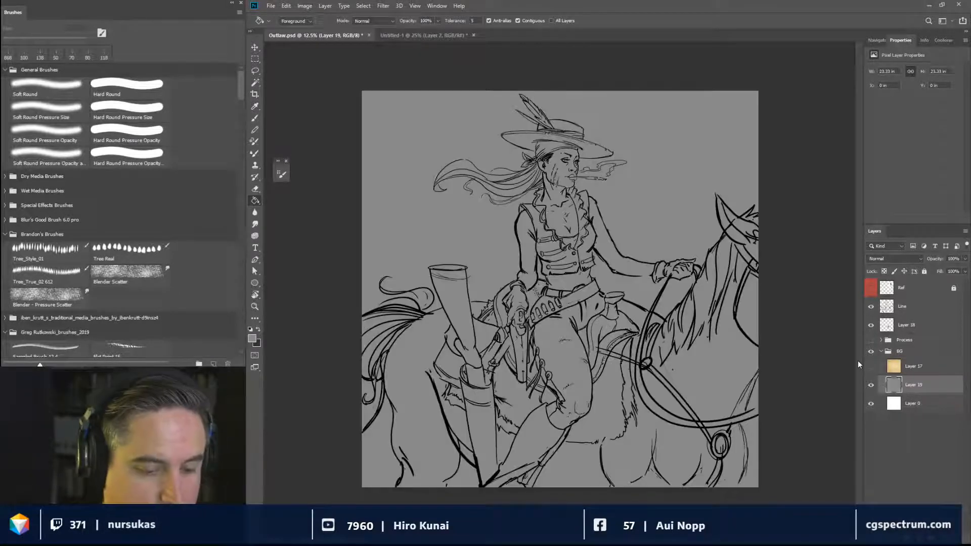
Clear the gray stroke from Layer 18 and switch to a smaller Hard Round brush.
left_click(936, 328)
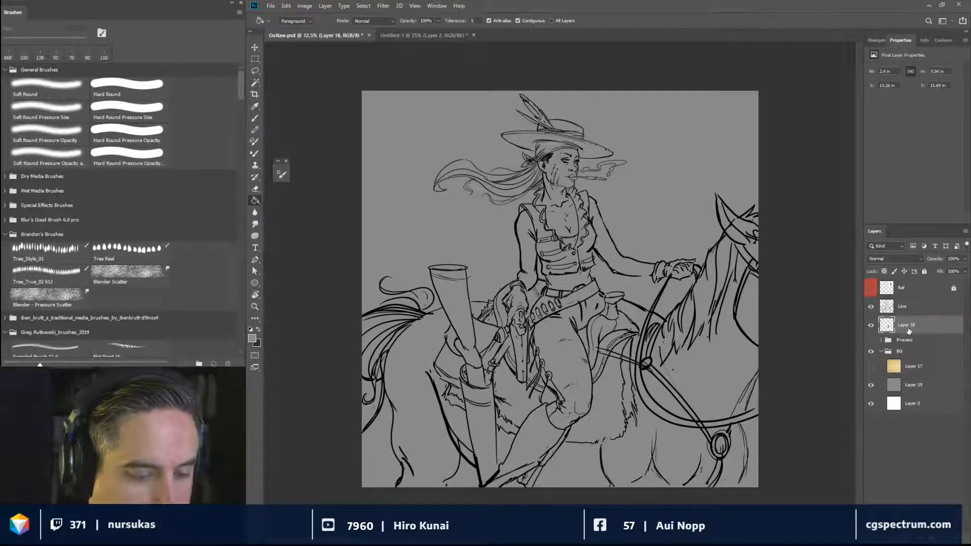
key("ctrl+a")
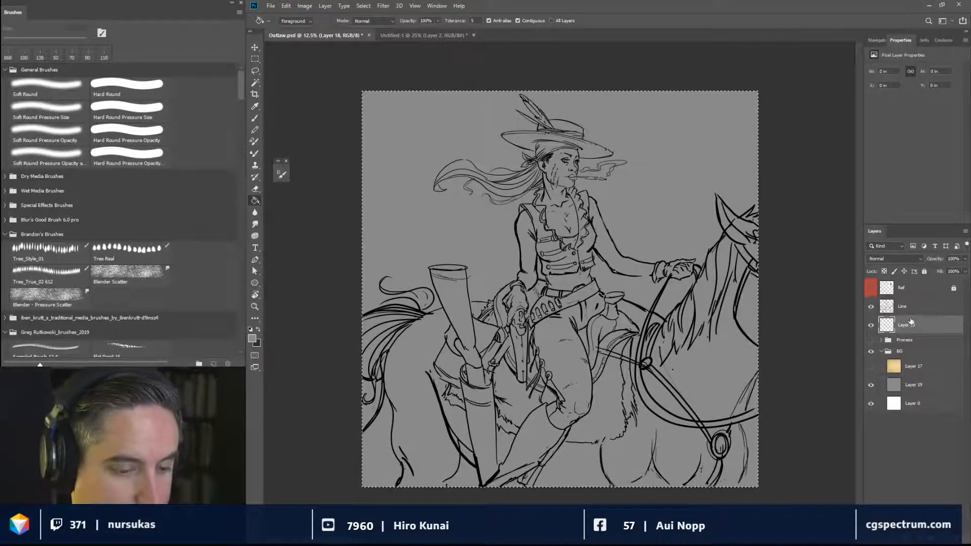
key("b")
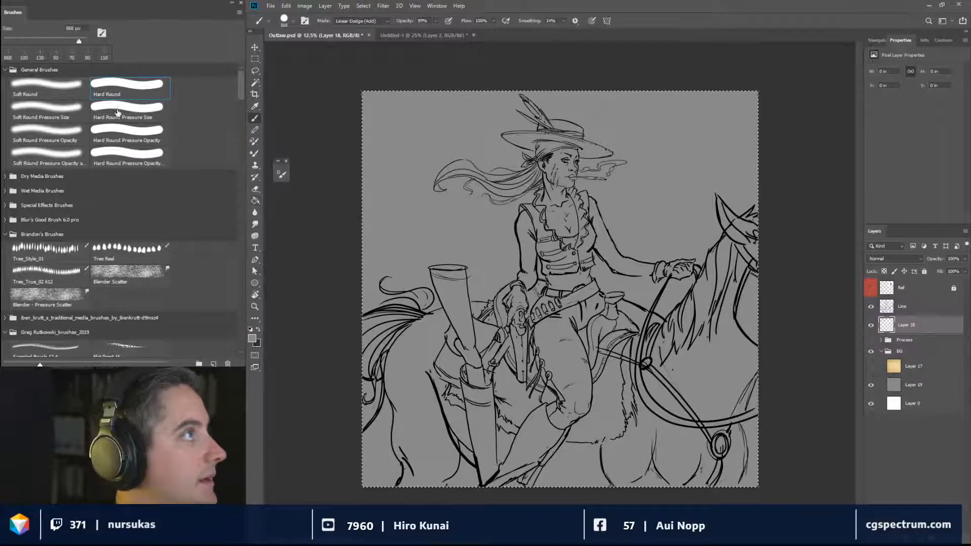
mouse_move(611, 284)
left_mouse_down()
mouse_move(620, 287)
mouse_move(608, 283)
left_mouse_up()
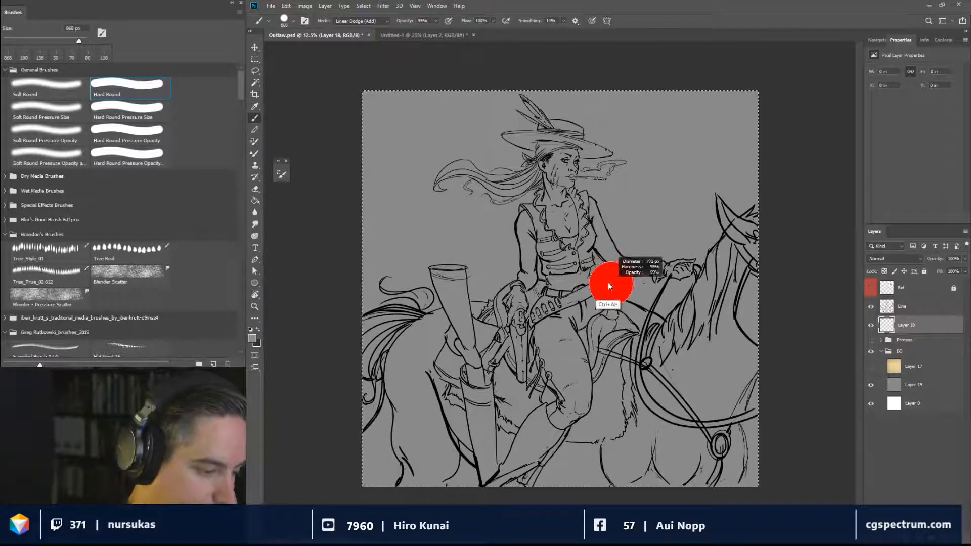
Set the foreground to a darker gray of 35% brightness and paint overlapping test strokes below the rider's outstretched forearm.
left_click(252, 339)
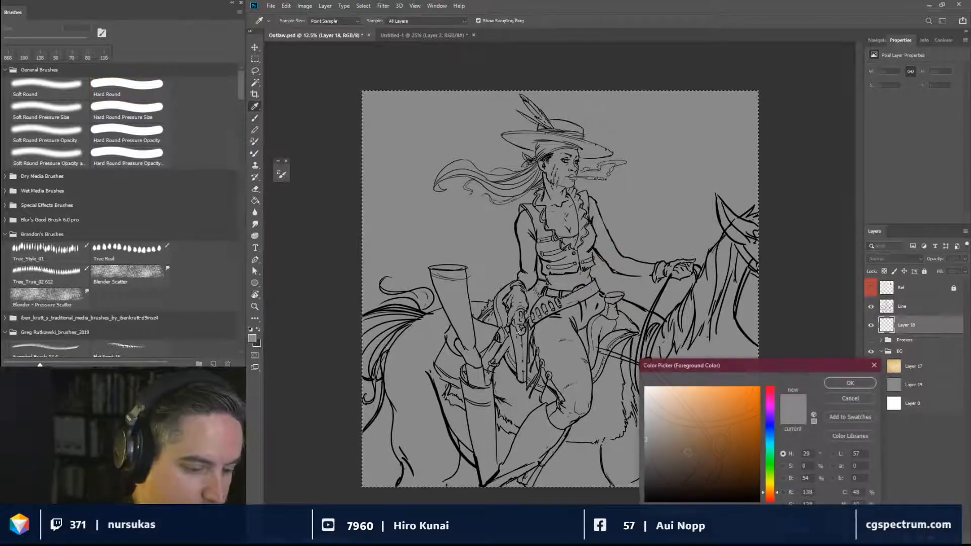
left_click(845, 383)
left_click_drag(650, 283, 627, 301)
mouse_move(628, 301)
left_mouse_down()
mouse_move(644, 276)
mouse_move(634, 297)
left_mouse_up()
Set the brush blending mode to Normal and paint dark gray test strokes around the rein hand.
left_click(369, 22)
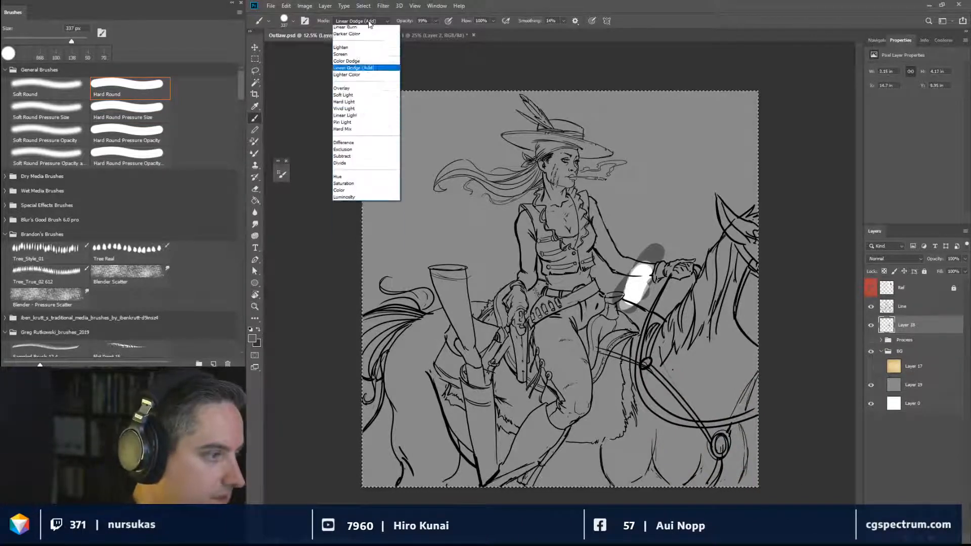
left_click(368, 27)
mouse_move(638, 252)
left_mouse_down()
mouse_move(636, 268)
mouse_move(659, 245)
mouse_move(648, 303)
mouse_move(672, 242)
left_mouse_up()
left_click_drag(666, 248, 653, 316)
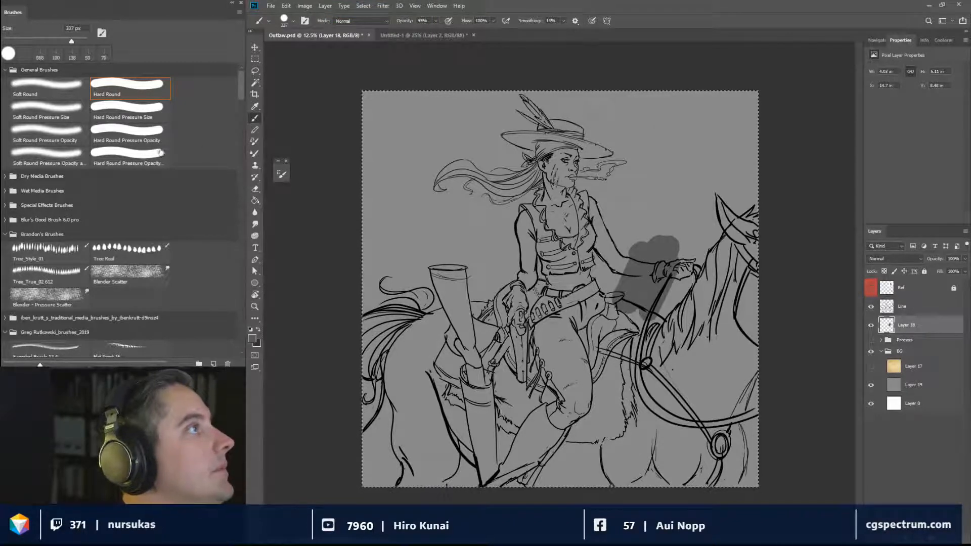
Test the Hard Round Pressure Opacity brush with overlapping strokes above the rein hand, and clear Layer 18.
left_click(116, 129)
mouse_move(653, 237)
left_mouse_down()
mouse_move(673, 213)
mouse_move(680, 236)
mouse_move(696, 217)
left_mouse_up()
mouse_move(648, 223)
left_mouse_down()
mouse_move(668, 179)
mouse_move(659, 185)
mouse_move(691, 167)
mouse_move(695, 190)
mouse_move(673, 167)
left_mouse_up()
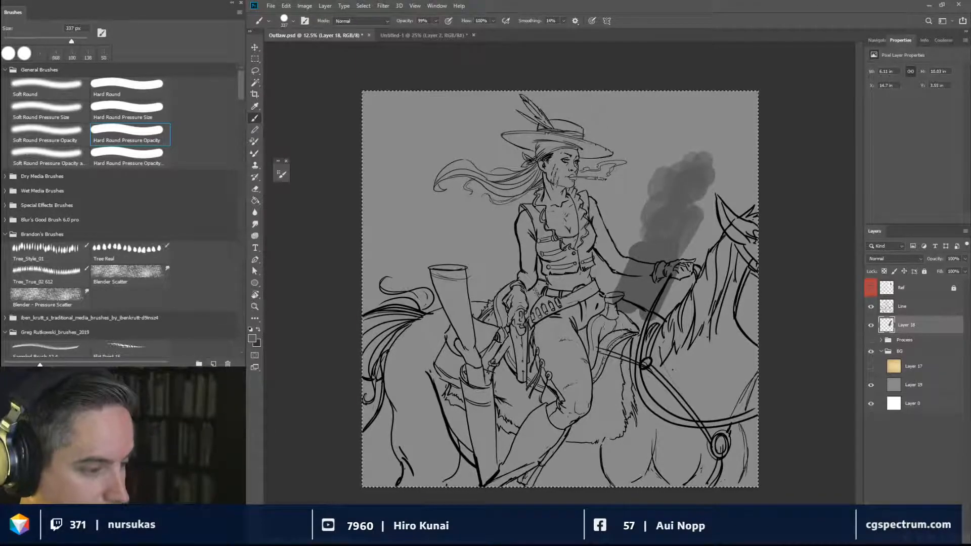
key("Delete")
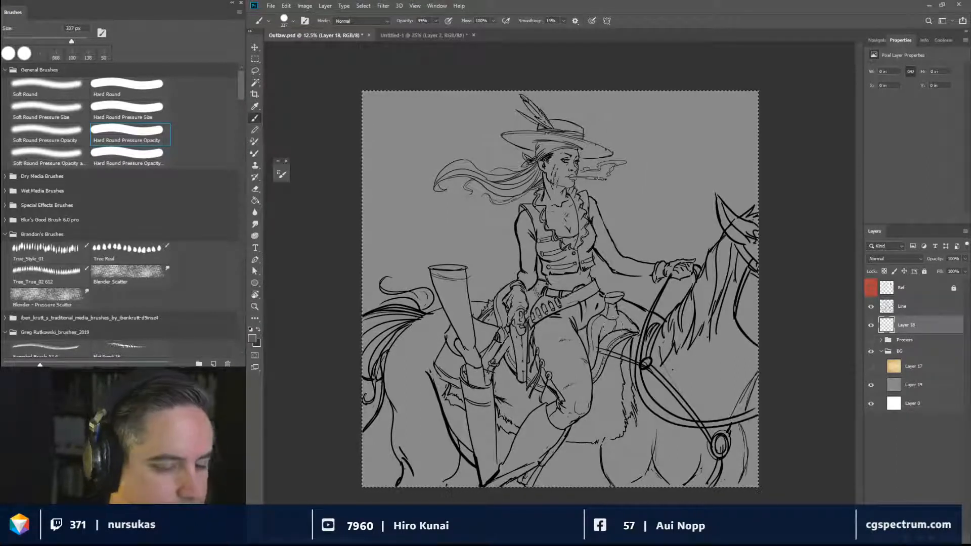
Set the foreground to a lighter neutral gray and fill background Layer 19 with it using the Paint Bucket.
left_click(925, 388)
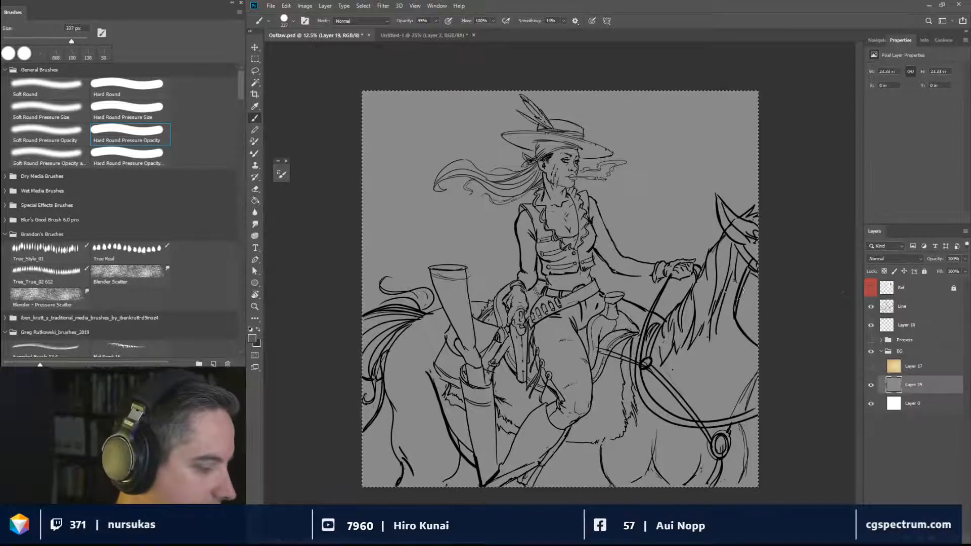
left_click(253, 338)
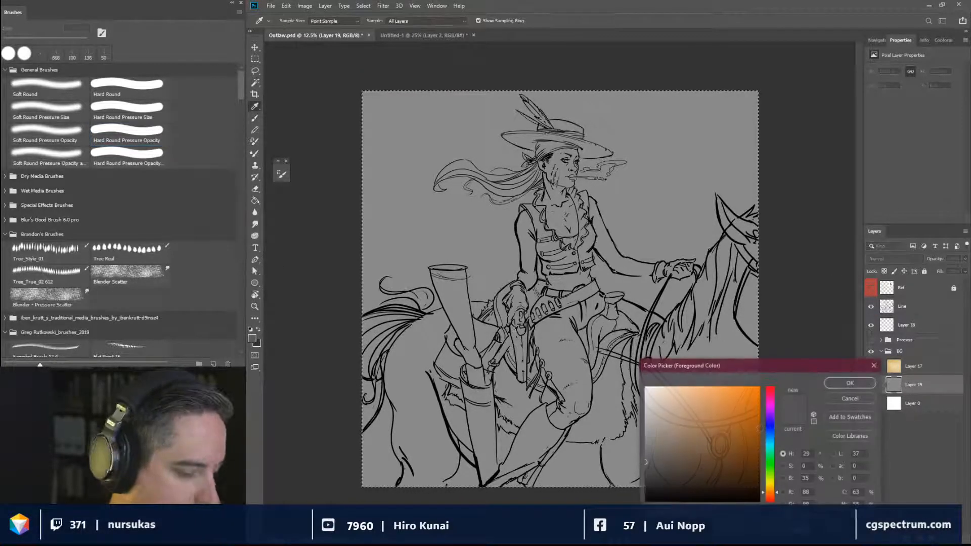
left_click(884, 383)
left_click(851, 383)
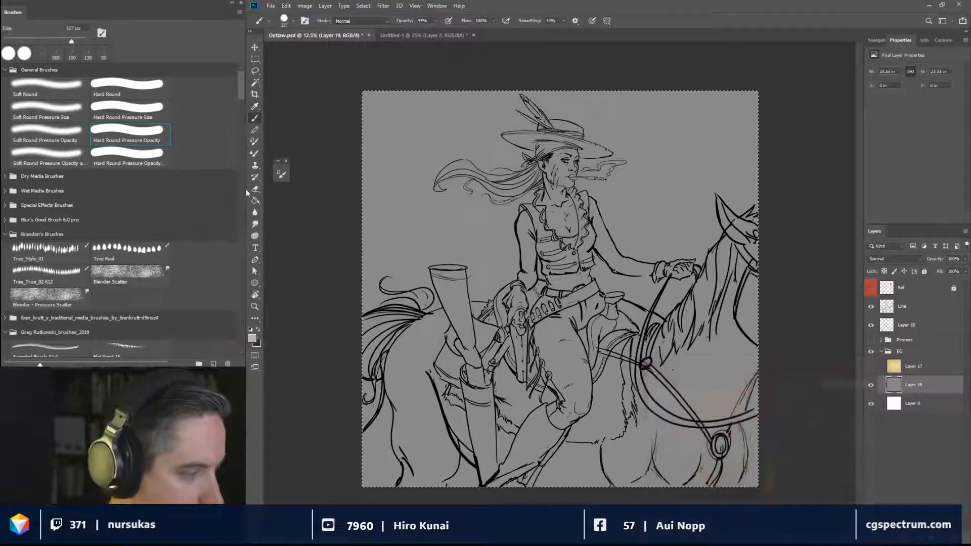
left_click(255, 200)
left_click(543, 263)
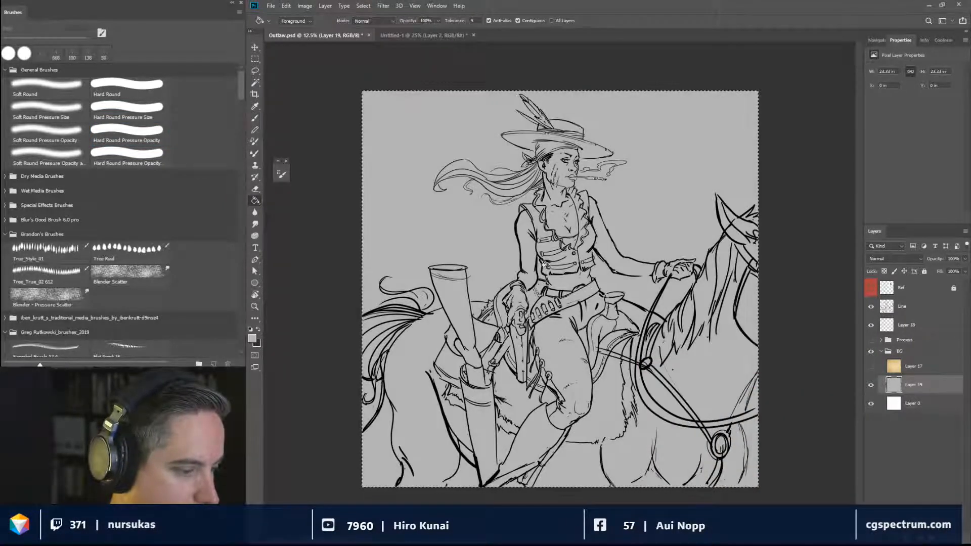
left_click(253, 338)
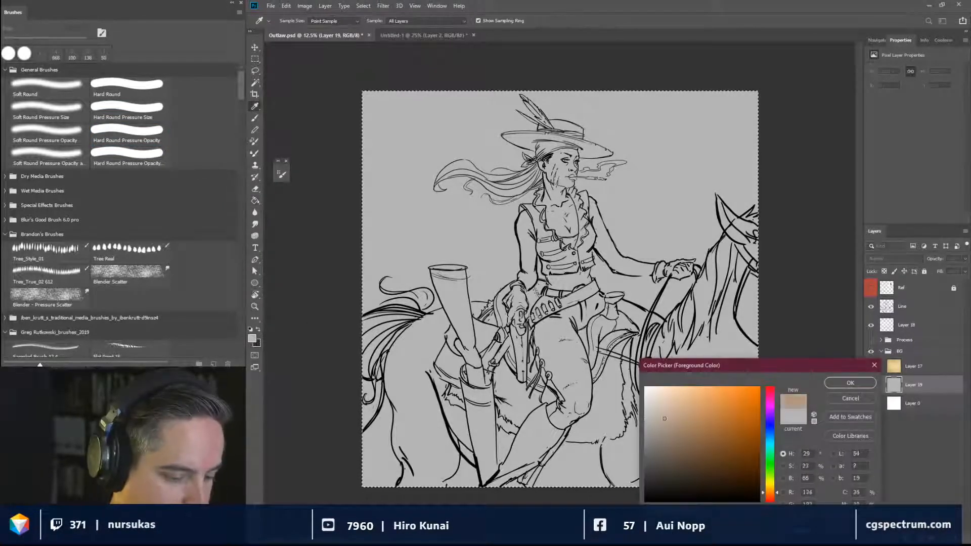
left_click(850, 383)
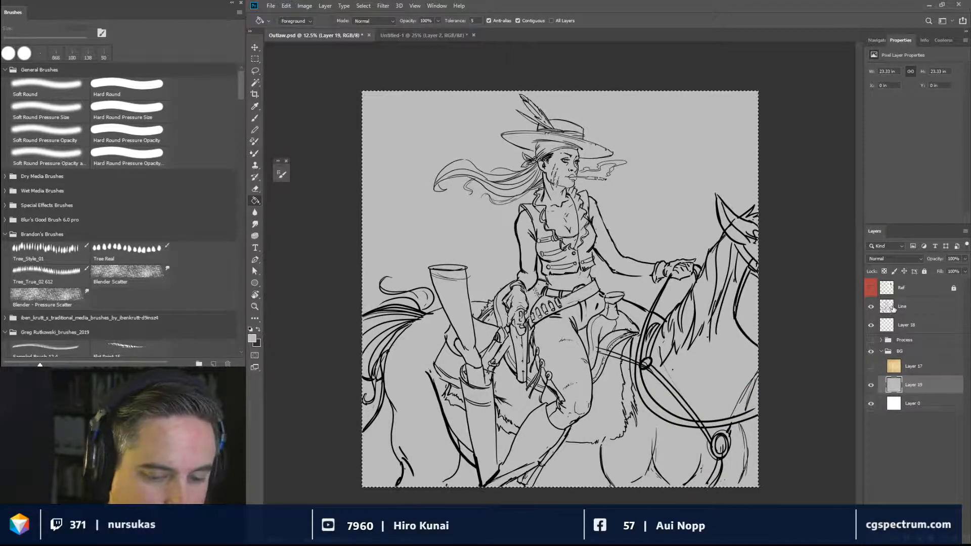
Rename Layer 18, directly below the Line layer, as Value.
left_click(914, 326)
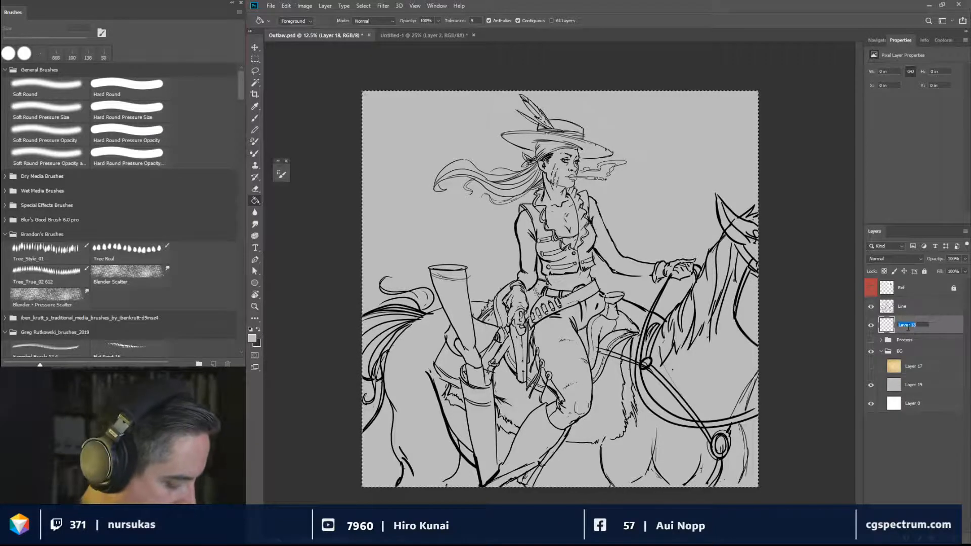
type("Value")
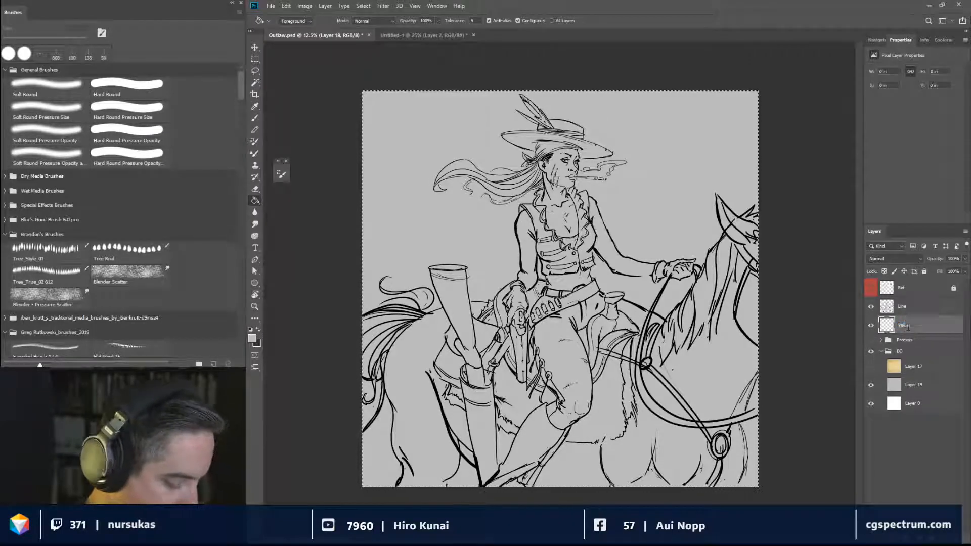
key("Return")
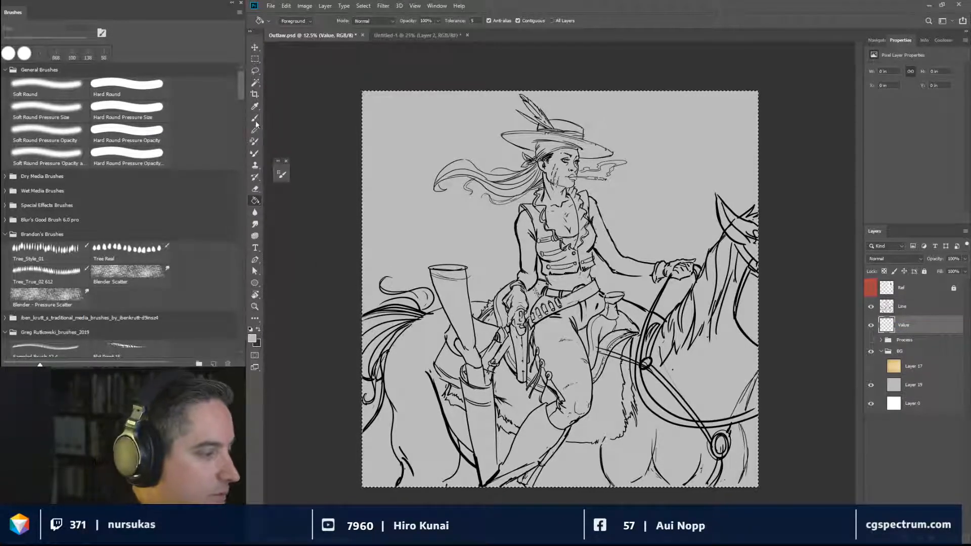
Set the foreground to a medium gray of about 55% brightness and brush it over the rider's vest on the Value layer.
left_click(255, 106)
left_click(252, 339)
left_click(657, 439)
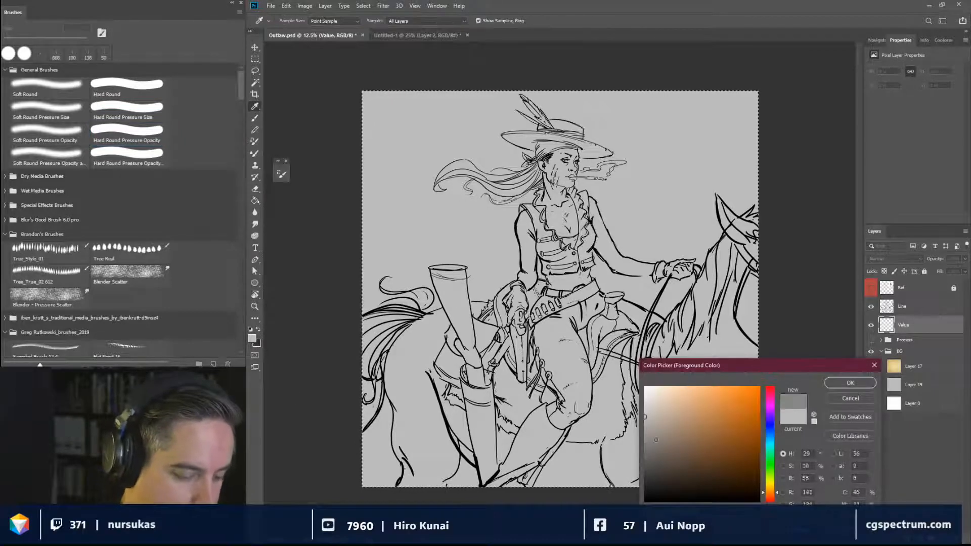
left_click(830, 385)
key("b")
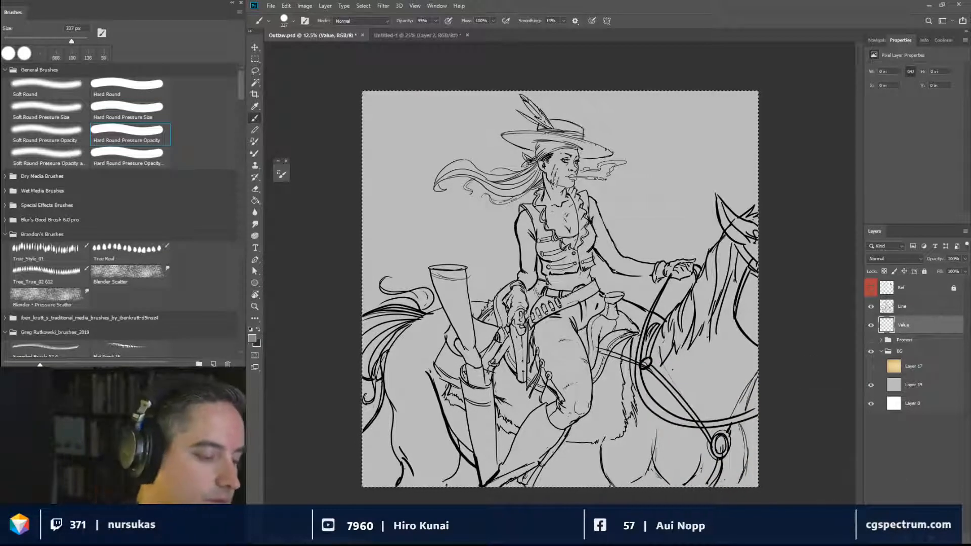
mouse_move(549, 262)
left_mouse_down()
mouse_move(562, 283)
mouse_move(564, 255)
mouse_move(574, 274)
left_mouse_up()
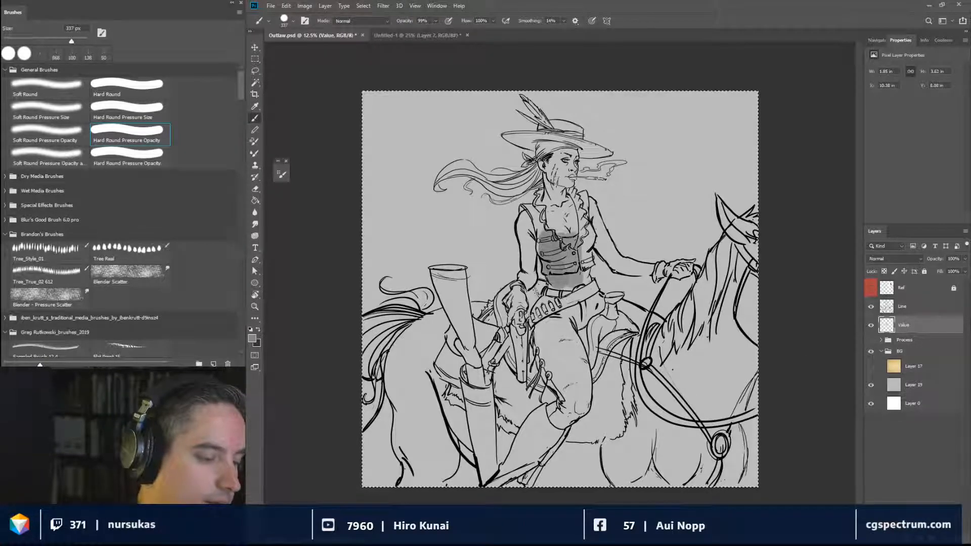
Paint flat mid-gray over the rider's vest, face, chest, near hand and hat on the Value layer.
mouse_move(570, 225)
left_mouse_down()
mouse_move(528, 224)
mouse_move(524, 281)
mouse_move(511, 309)
mouse_move(505, 299)
mouse_move(541, 294)
mouse_move(544, 307)
left_mouse_up()
mouse_move(568, 209)
left_mouse_down()
mouse_move(549, 177)
mouse_move(569, 188)
left_mouse_up()
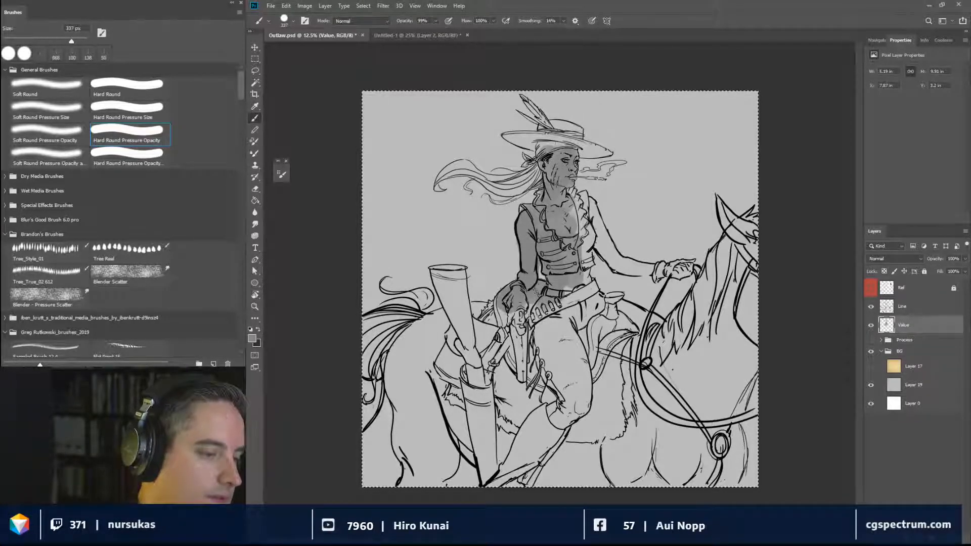
mouse_move(560, 145)
left_mouse_down()
mouse_move(542, 155)
mouse_move(557, 127)
mouse_move(581, 134)
mouse_move(559, 145)
mouse_move(584, 152)
left_mouse_up()
key("bracketleft")
key("bracketleft")
mouse_move(524, 137)
left_mouse_down()
mouse_move(510, 137)
mouse_move(530, 142)
left_mouse_up()
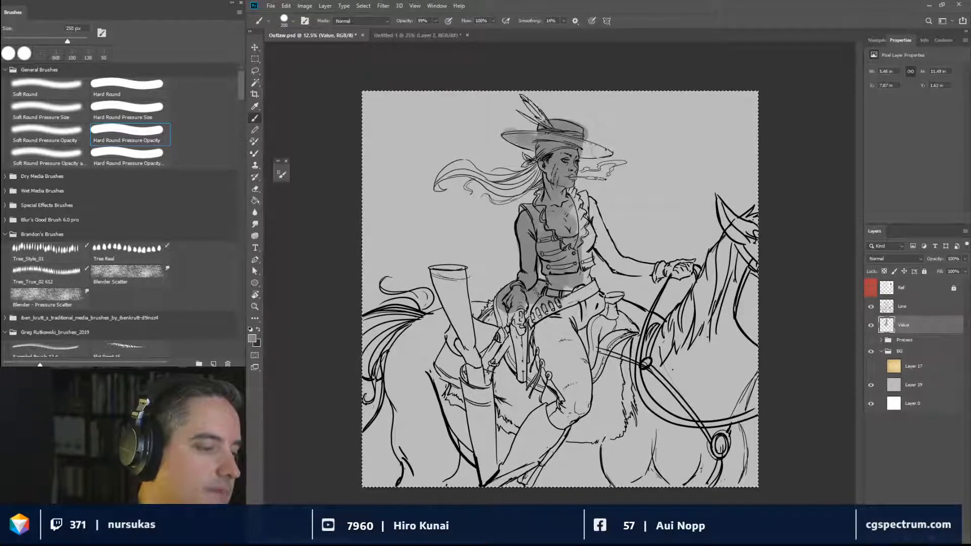
mouse_move(590, 149)
left_mouse_down()
mouse_move(537, 138)
mouse_move(591, 149)
left_mouse_up()
Fill the rider's windblown hair with mid-gray using a 175 px brush.
key("bracketleft")
key("bracketleft")
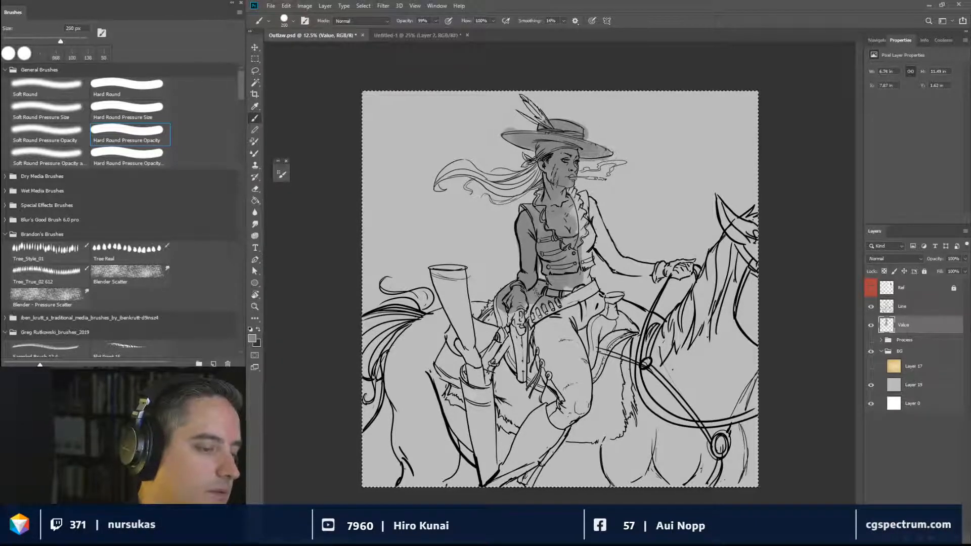
mouse_move(536, 171)
left_mouse_down()
mouse_move(512, 191)
mouse_move(495, 188)
mouse_move(507, 176)
mouse_move(437, 173)
mouse_move(439, 188)
mouse_move(462, 174)
mouse_move(489, 192)
mouse_move(525, 196)
mouse_move(471, 192)
left_mouse_up()
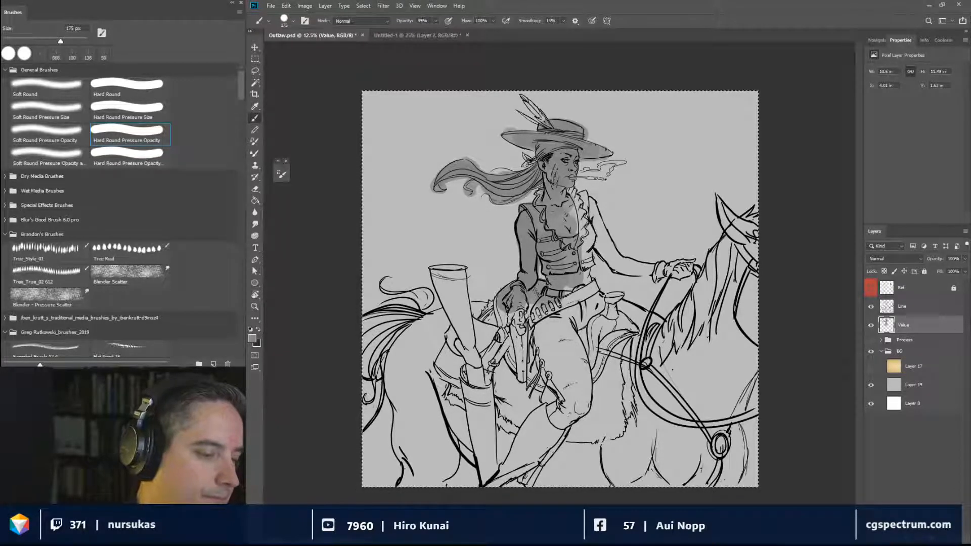
Extend the mid-gray fill over the rider's collar, hips and thigh, the saddle and the horse's rump.
mouse_move(562, 191)
left_mouse_down()
mouse_move(570, 195)
mouse_move(574, 137)
left_mouse_up()
mouse_move(575, 223)
left_mouse_down()
mouse_move(575, 325)
mouse_move(523, 304)
mouse_move(491, 329)
mouse_move(425, 313)
mouse_move(405, 364)
mouse_move(571, 377)
mouse_move(580, 369)
mouse_move(604, 379)
mouse_move(597, 295)
mouse_move(662, 334)
left_mouse_up()
key("bracketleft")
key("bracketleft")
key("bracketleft")
key("bracketleft")
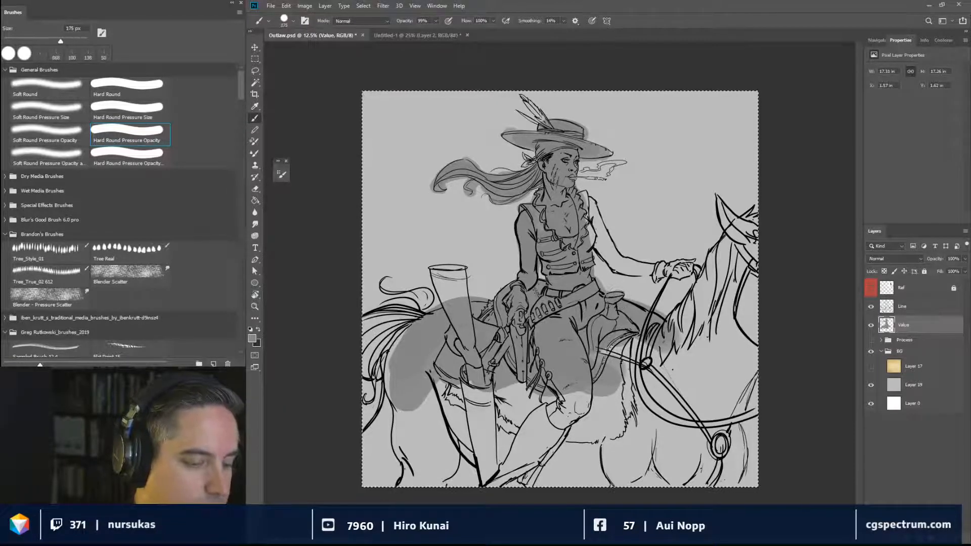
Fill the horse's head, neck, chest, body and tail with mid-gray using a larger brush.
key("bracketright")
key("bracketright")
key("bracketright")
key("bracketright")
key("bracketright")
key("bracketright")
mouse_move(643, 342)
left_mouse_down()
mouse_move(620, 364)
mouse_move(638, 384)
mouse_move(748, 217)
mouse_move(742, 394)
left_mouse_up()
mouse_move(767, 342)
left_mouse_down()
mouse_move(718, 481)
mouse_move(698, 394)
mouse_move(701, 445)
mouse_move(632, 478)
mouse_move(547, 473)
mouse_move(587, 405)
mouse_move(658, 372)
left_mouse_up()
mouse_move(708, 329)
left_mouse_down()
mouse_move(632, 430)
mouse_move(698, 354)
mouse_move(647, 455)
mouse_move(587, 458)
mouse_move(614, 486)
mouse_move(544, 409)
mouse_move(488, 430)
mouse_move(478, 480)
mouse_move(506, 390)
mouse_move(445, 405)
mouse_move(440, 445)
mouse_move(407, 488)
mouse_move(405, 419)
mouse_move(389, 384)
mouse_move(397, 334)
mouse_move(365, 417)
mouse_move(376, 325)
left_mouse_up()
Fill the rifle scabbard with mid-gray, and the rider's outstretched arm and hand with a 300 px brush.
key("[")
left_click_drag(442, 276, 462, 284)
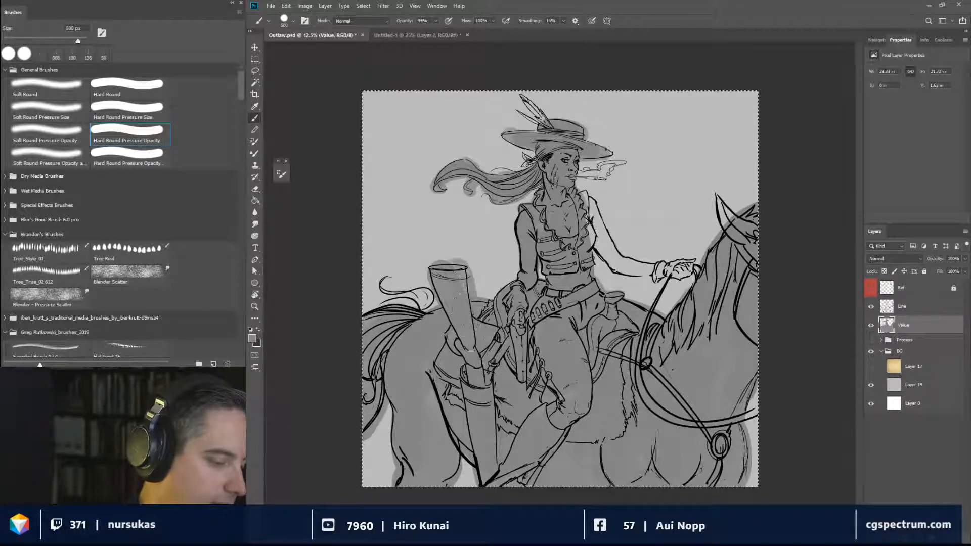
left_click_drag(466, 318, 450, 302)
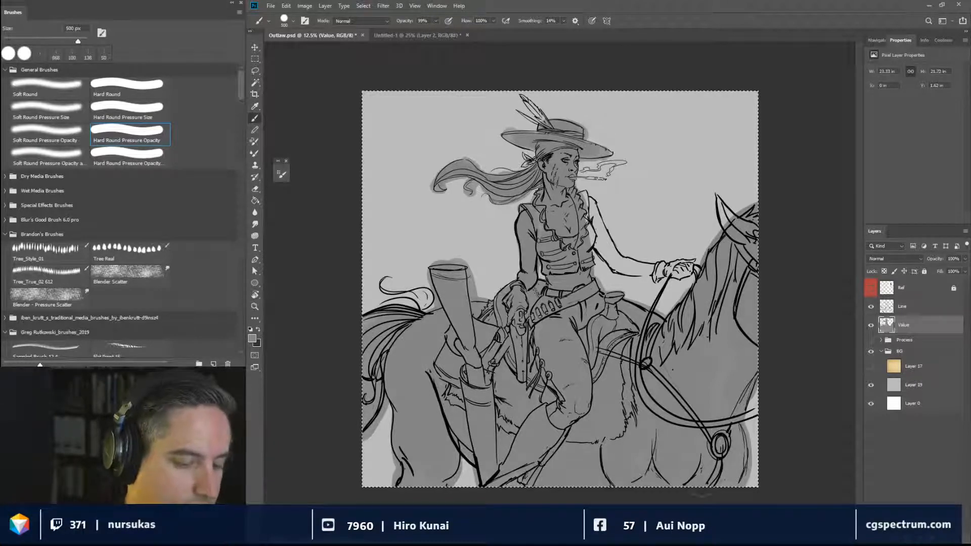
key("bracketleft")
key("bracketleft")
mouse_move(699, 263)
left_mouse_down()
mouse_move(646, 271)
mouse_move(597, 239)
mouse_move(631, 268)
mouse_move(696, 259)
mouse_move(679, 278)
left_mouse_up()
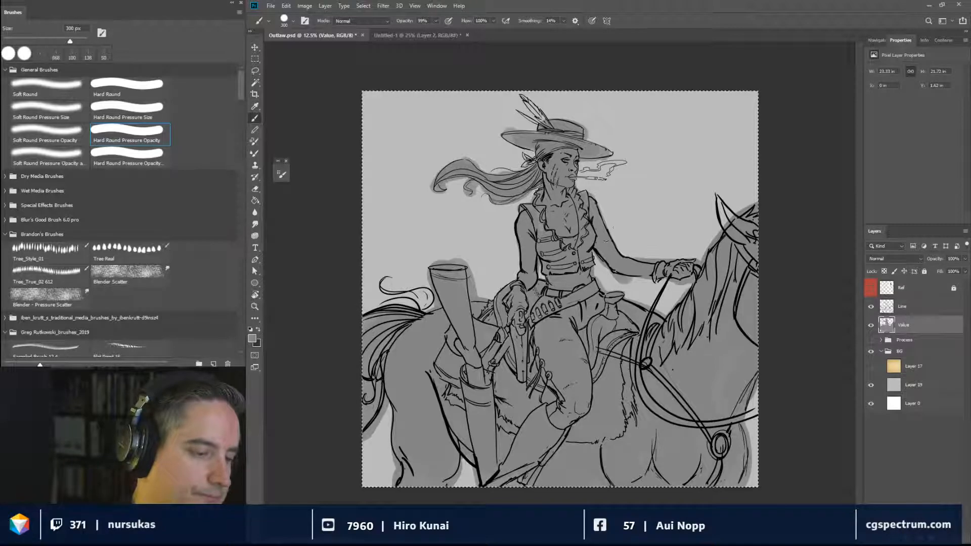
Fill the headscarf knot and the hat's feathers with mid-gray using a 175 px brush.
key("bracketleft")
key("bracketleft")
key("bracketleft")
left_click_drag(525, 161, 523, 166)
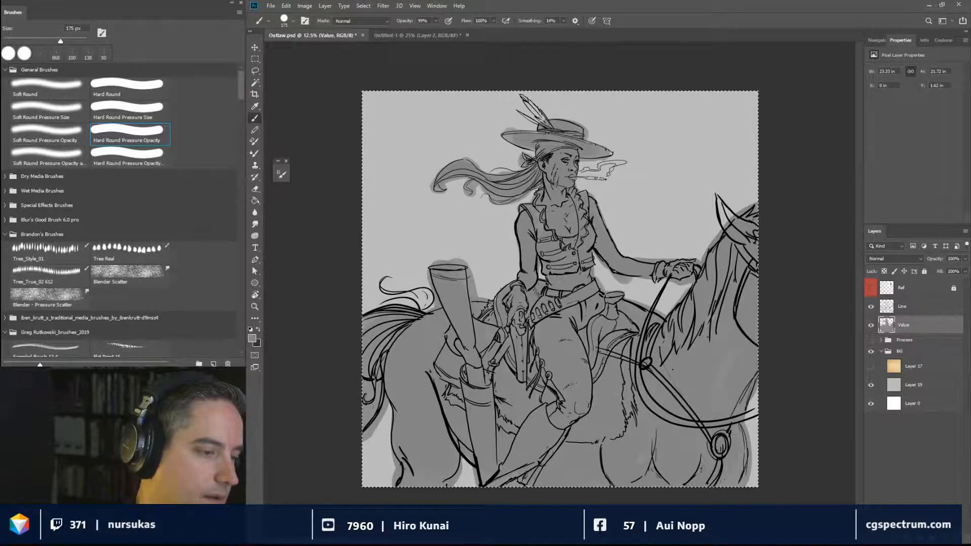
mouse_move(522, 96)
left_mouse_down()
mouse_move(540, 122)
mouse_move(525, 114)
mouse_move(590, 144)
left_mouse_up()
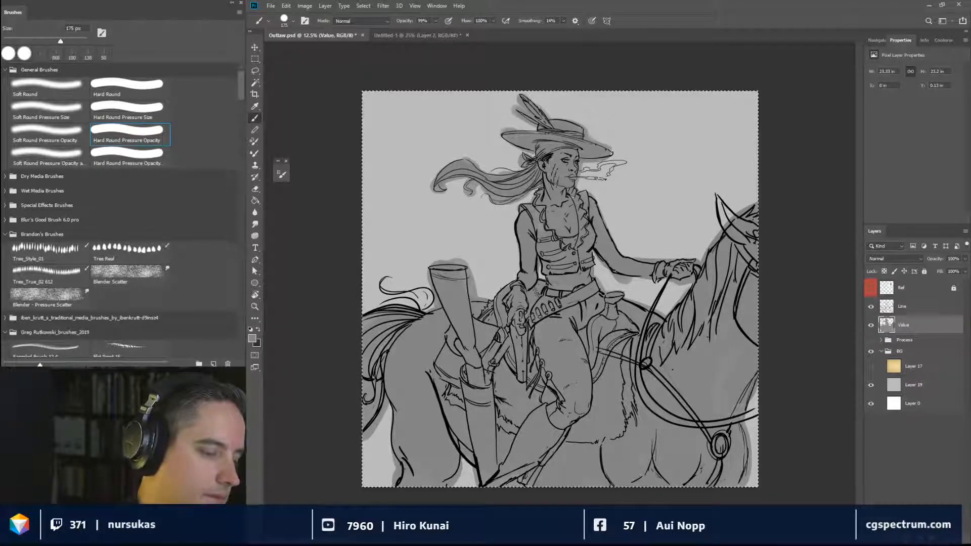
Set the foreground color to a neutral dark gray with 22% brightness and return to the Brush tool.
left_click(251, 339)
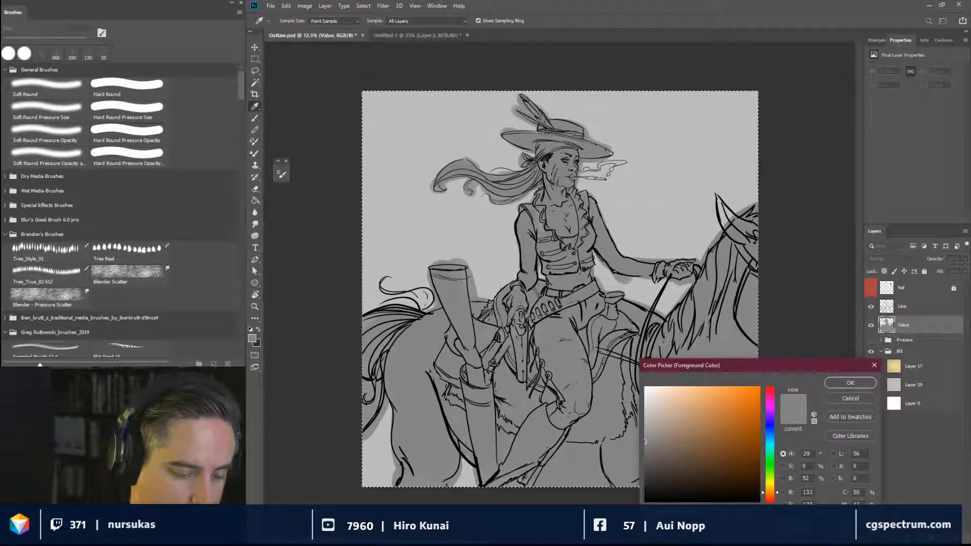
left_click_drag(659, 461, 643, 477)
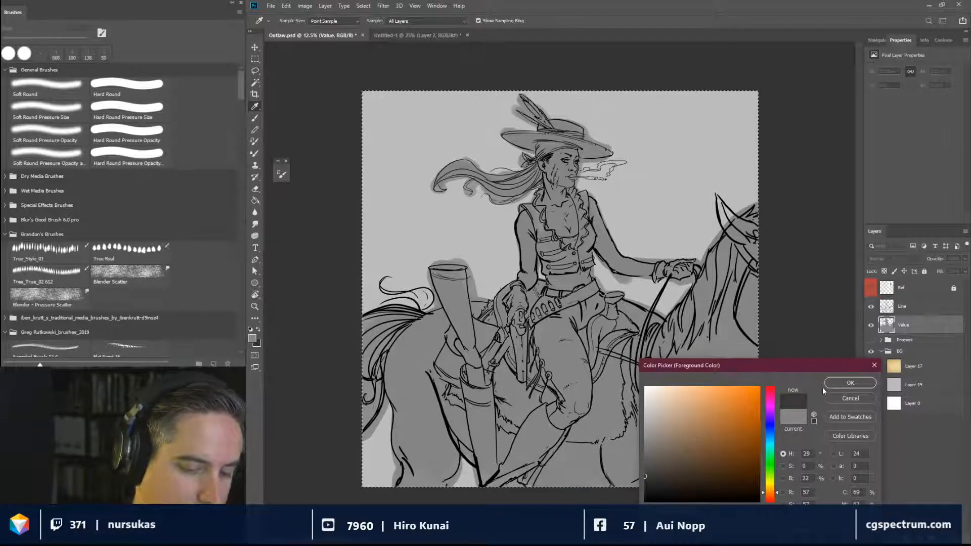
left_click(834, 384)
key("b")
Paint the rider's vest and collar dark gray, raising the brush opacity to 100% for the far side.
left_click_drag(538, 208, 522, 205)
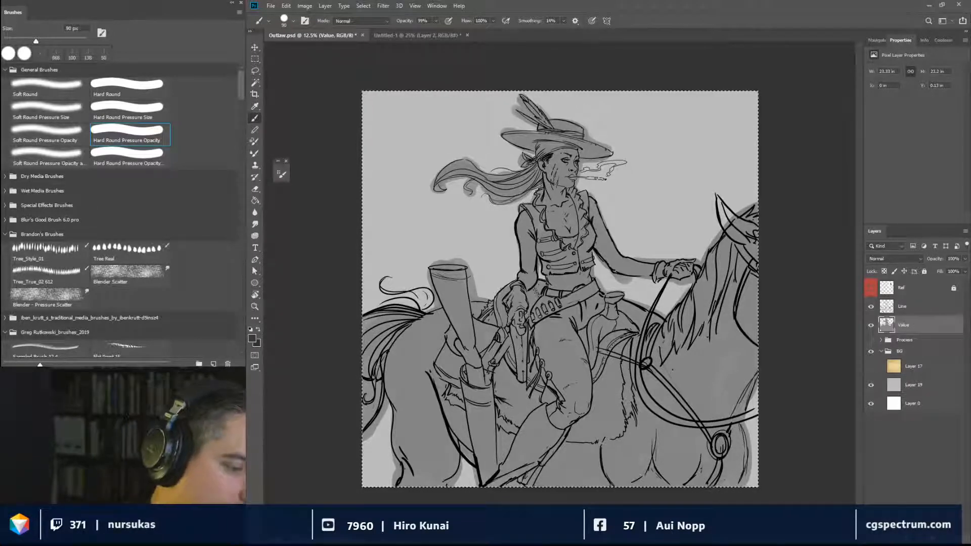
key("bracketleft")
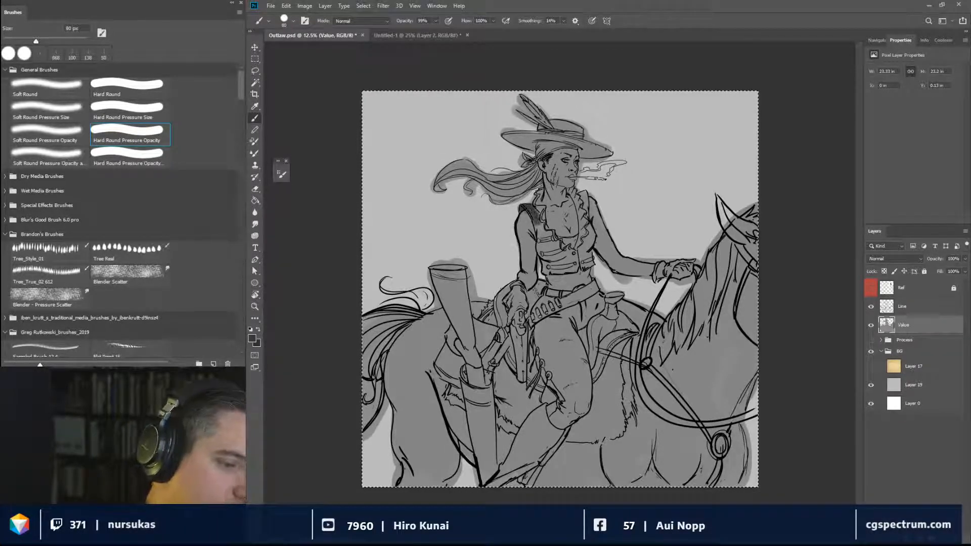
left_click_drag(535, 215, 538, 209)
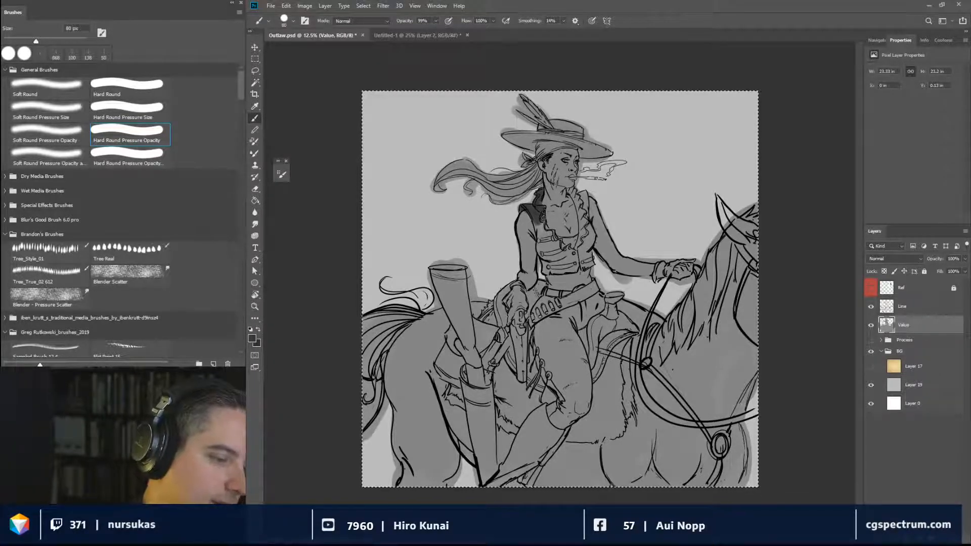
mouse_move(544, 216)
left_mouse_down()
mouse_move(545, 246)
mouse_move(559, 237)
mouse_move(549, 259)
mouse_move(543, 250)
mouse_move(554, 272)
mouse_move(557, 252)
mouse_move(587, 263)
left_mouse_up()
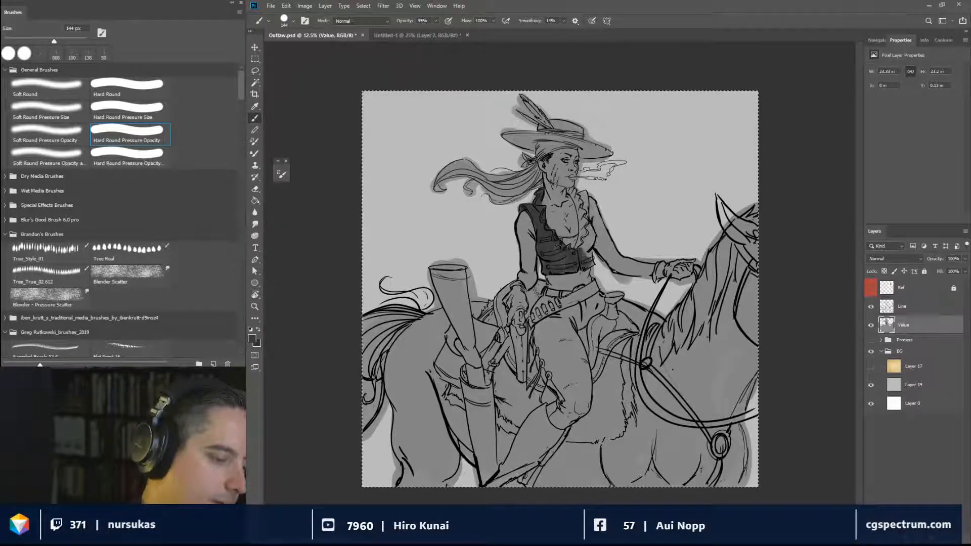
left_click_drag(437, 22, 444, 33)
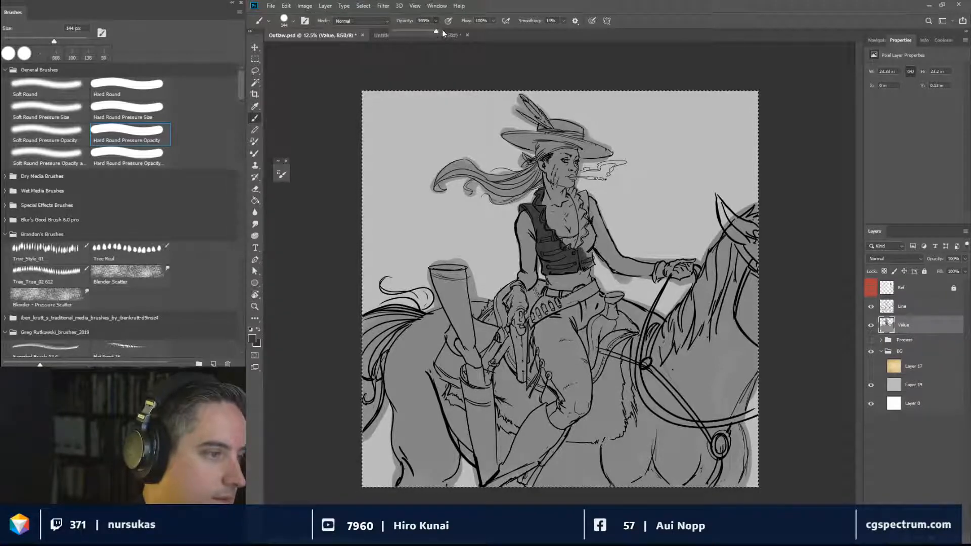
mouse_move(583, 243)
left_mouse_down()
mouse_move(589, 254)
mouse_move(581, 201)
left_mouse_up()
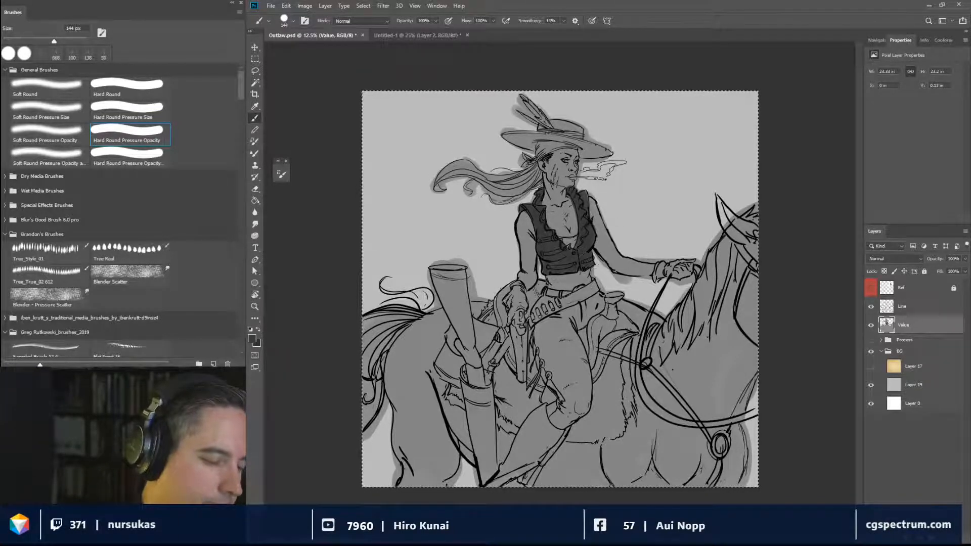
Paint the rider's trousers and boot dark gray from the waist down to the stirrup.
left_click_drag(586, 290, 593, 289)
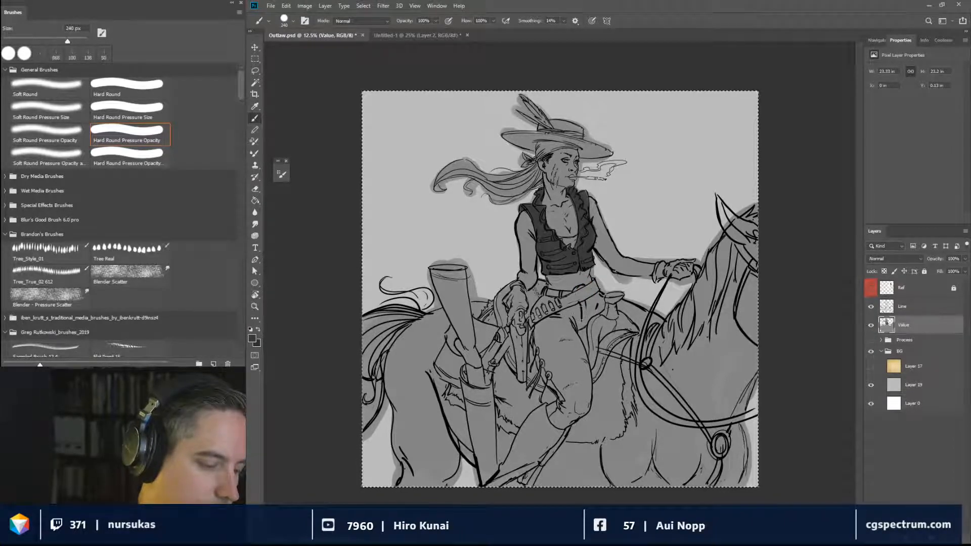
key("bracketleft")
key("bracketleft")
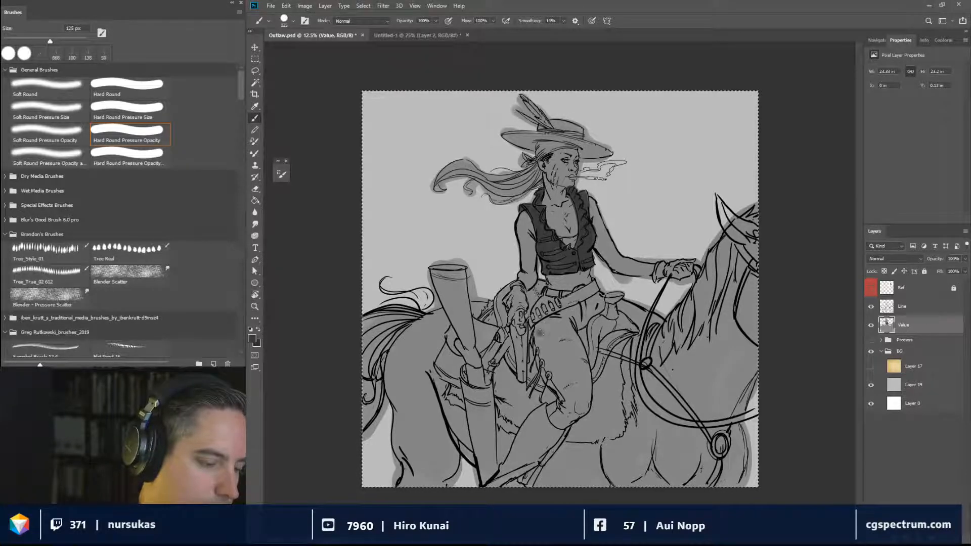
mouse_move(541, 333)
left_mouse_down()
mouse_move(574, 330)
mouse_move(543, 327)
mouse_move(598, 299)
mouse_move(575, 323)
mouse_move(584, 319)
mouse_move(551, 322)
left_mouse_up()
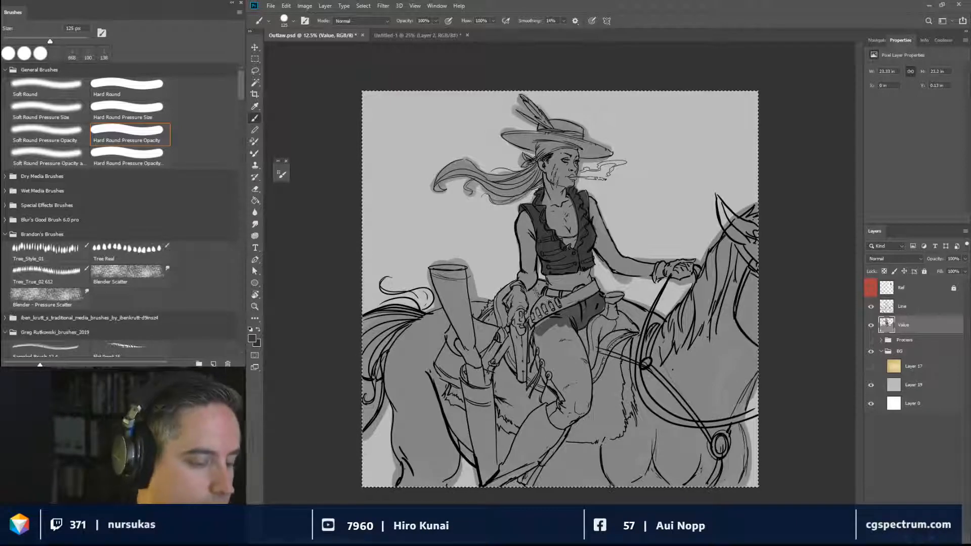
mouse_move(550, 302)
left_mouse_down()
mouse_move(542, 335)
mouse_move(569, 317)
mouse_move(537, 348)
mouse_move(569, 331)
mouse_move(581, 411)
mouse_move(563, 401)
mouse_move(541, 336)
mouse_move(578, 405)
mouse_move(548, 439)
mouse_move(523, 453)
mouse_move(558, 411)
mouse_move(516, 443)
mouse_move(500, 483)
left_mouse_up()
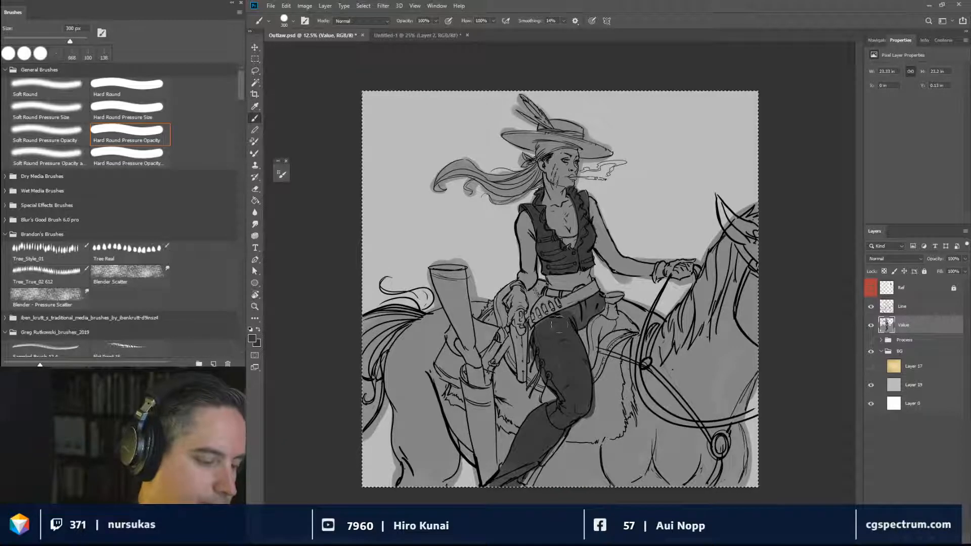
Darken the edge below the gun belt and the area beyond the saddle horn with a 150 px brush.
key("bracketleft")
key("bracketleft")
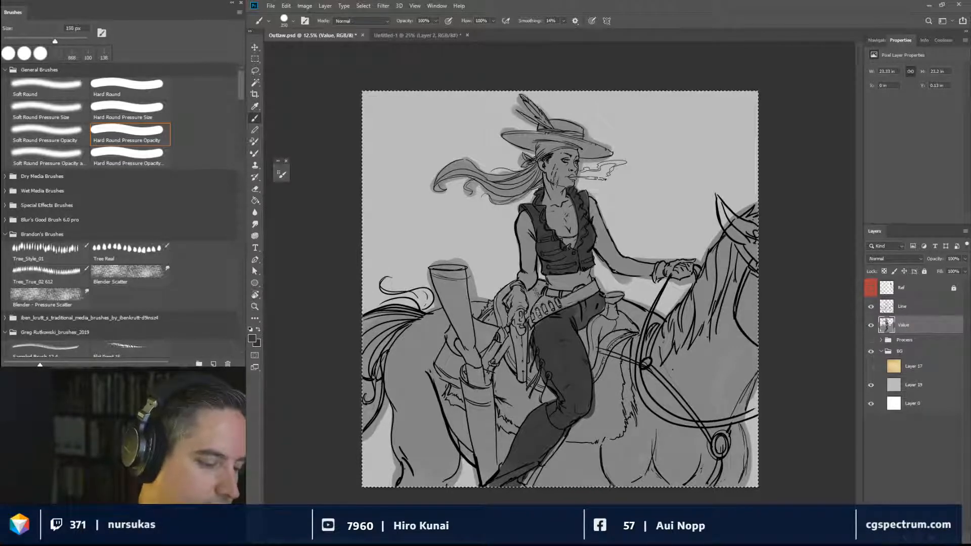
mouse_move(537, 310)
left_mouse_down()
mouse_move(584, 287)
mouse_move(646, 332)
mouse_move(659, 319)
mouse_move(657, 326)
left_mouse_up()
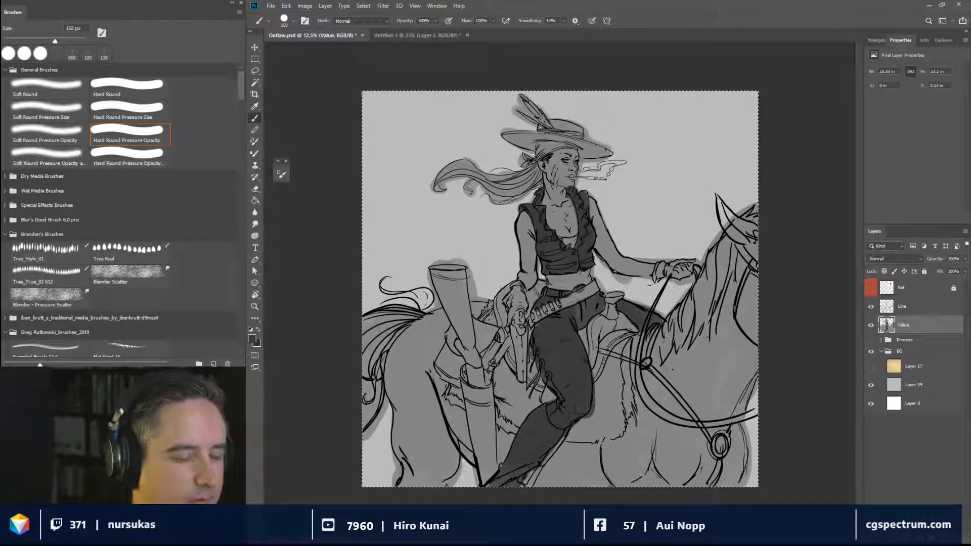
left_click_drag(616, 308, 623, 307)
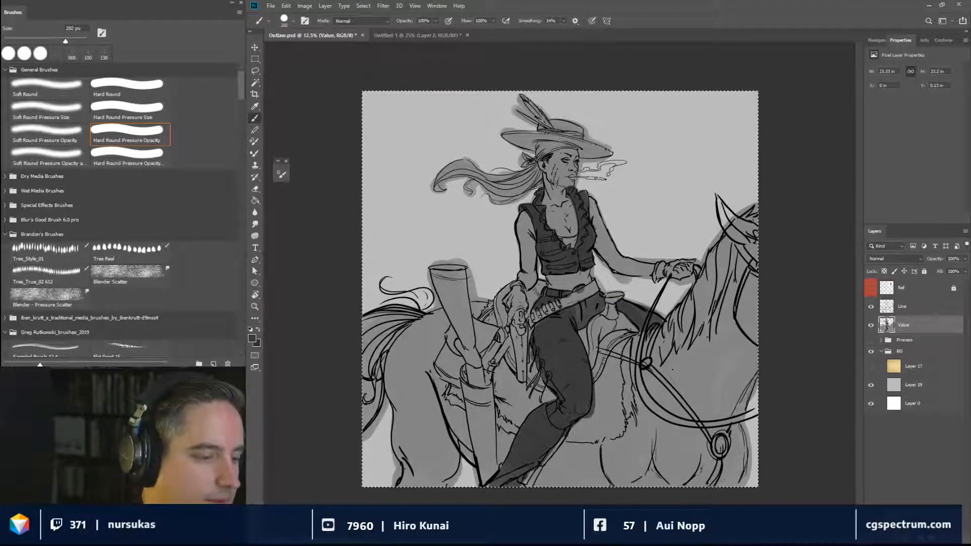
Paint the hat's brim and crown dark gray with a 150 px brush.
key("bracketleft")
key("bracketleft")
key("bracketleft")
mouse_move(506, 136)
left_mouse_down()
mouse_move(576, 139)
mouse_move(600, 154)
mouse_move(583, 139)
left_mouse_up()
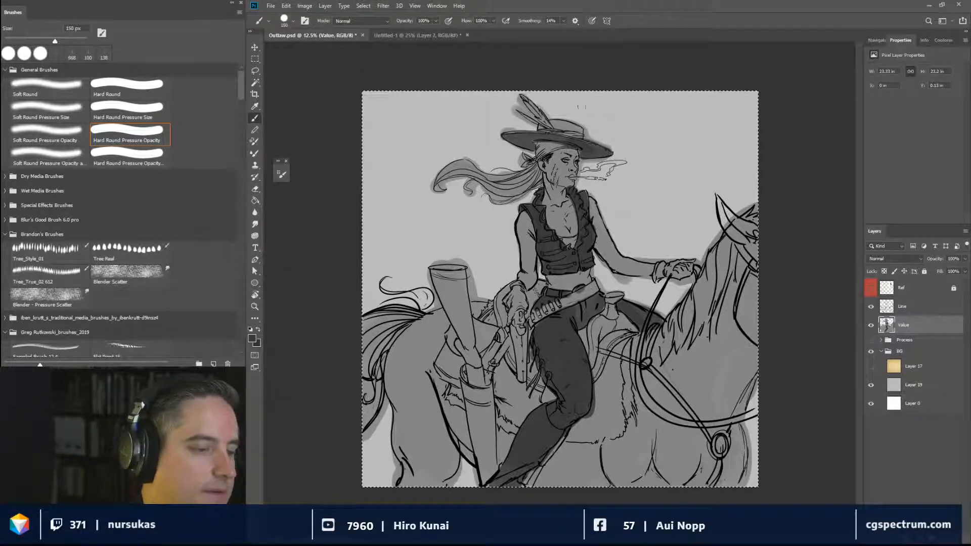
mouse_move(582, 107)
left_mouse_down()
mouse_move(569, 126)
mouse_move(542, 128)
mouse_move(562, 126)
left_mouse_up()
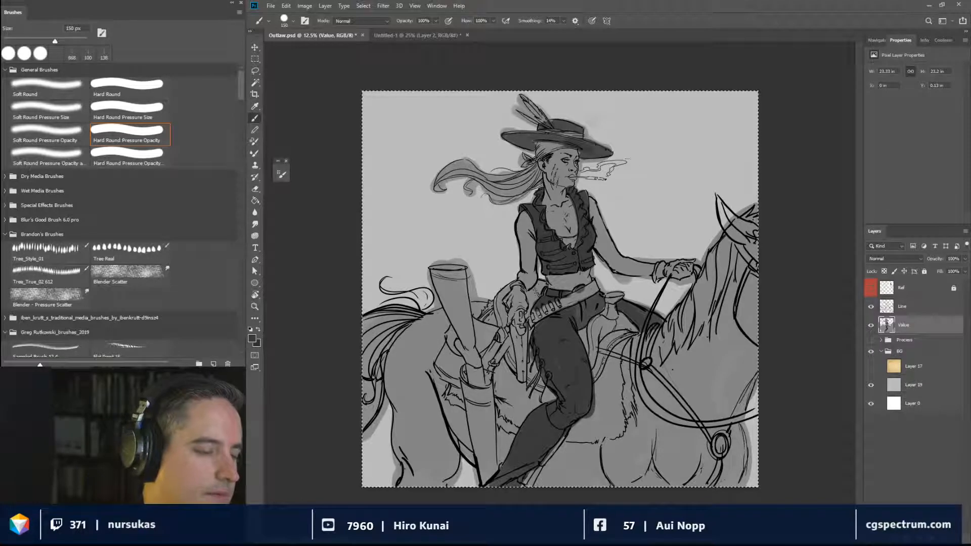
Paint the flowing hair dark gray, and the headscarf and its knot with a 70 px brush.
mouse_move(530, 181)
left_mouse_down()
mouse_move(516, 196)
mouse_move(539, 162)
mouse_move(485, 189)
mouse_move(461, 173)
mouse_move(436, 189)
mouse_move(451, 166)
mouse_move(511, 177)
mouse_move(469, 188)
mouse_move(516, 183)
left_mouse_up()
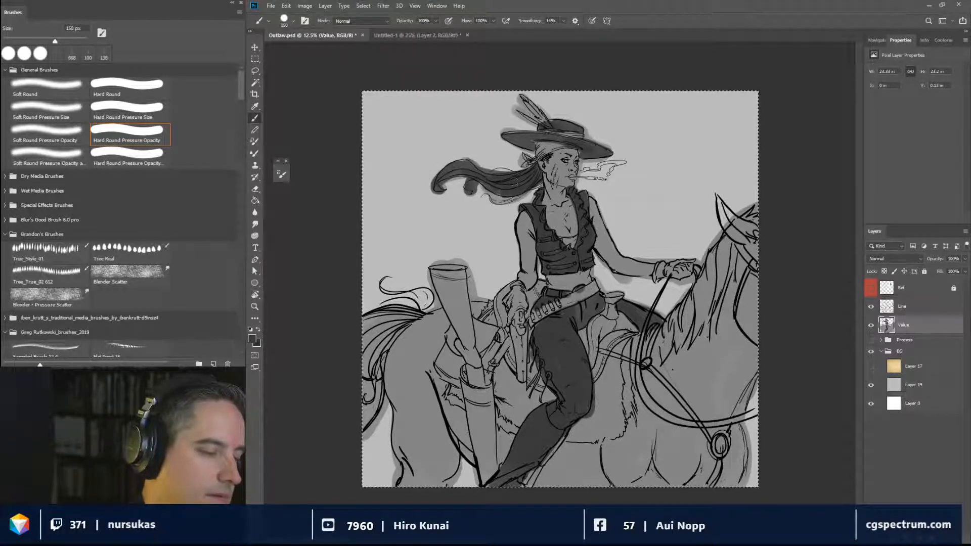
key("bracketleft")
key("bracketleft")
key("bracketleft")
key("bracketleft")
key("bracketleft")
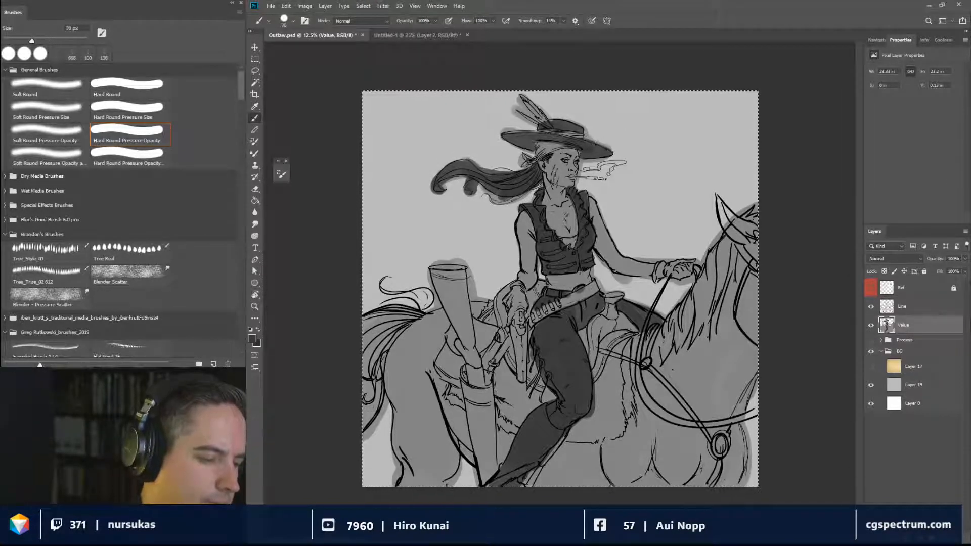
left_click_drag(534, 160, 549, 144)
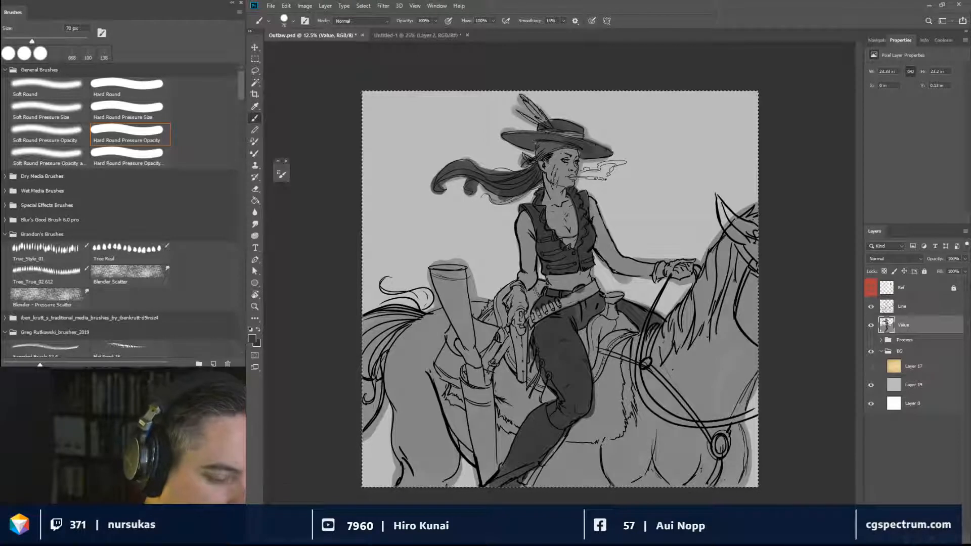
Paint both of the rider's gloves dark gray.
mouse_move(663, 263)
left_mouse_down()
mouse_move(664, 271)
mouse_move(686, 270)
mouse_move(678, 267)
left_mouse_up()
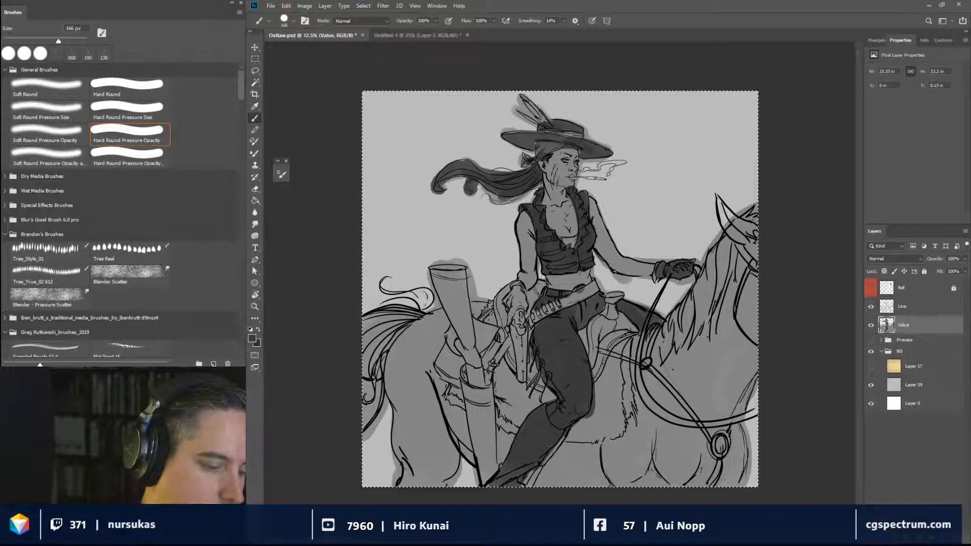
mouse_move(511, 316)
left_mouse_down()
mouse_move(513, 290)
mouse_move(521, 299)
mouse_move(512, 314)
mouse_move(529, 306)
left_mouse_up()
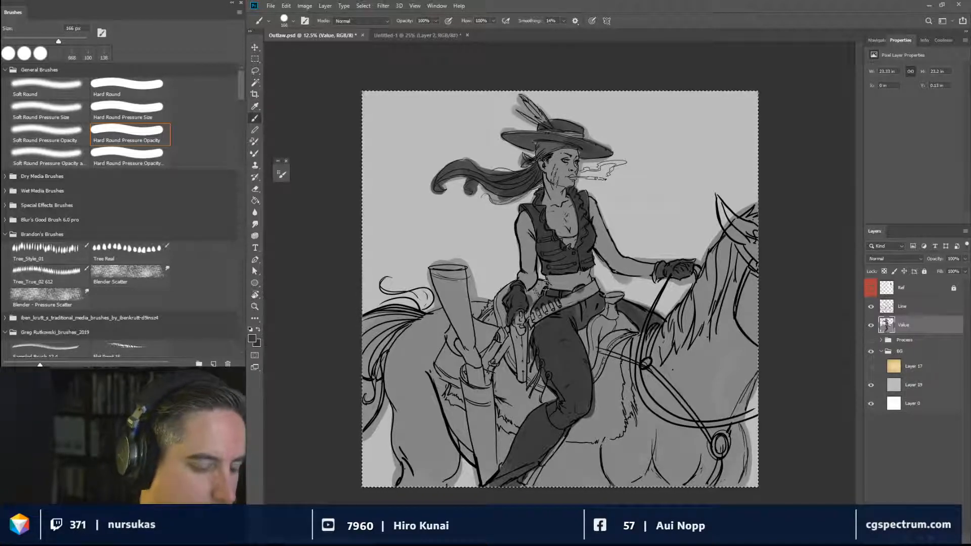
Darken the saddle near the horn, the pistol holster and the long rifle scabbard.
mouse_move(622, 325)
left_mouse_down()
mouse_move(631, 324)
mouse_move(595, 349)
mouse_move(604, 306)
mouse_move(602, 333)
left_mouse_up()
key("bracketleft")
key("bracketleft")
mouse_move(535, 374)
left_mouse_down()
mouse_move(514, 353)
mouse_move(504, 328)
mouse_move(529, 306)
left_mouse_up()
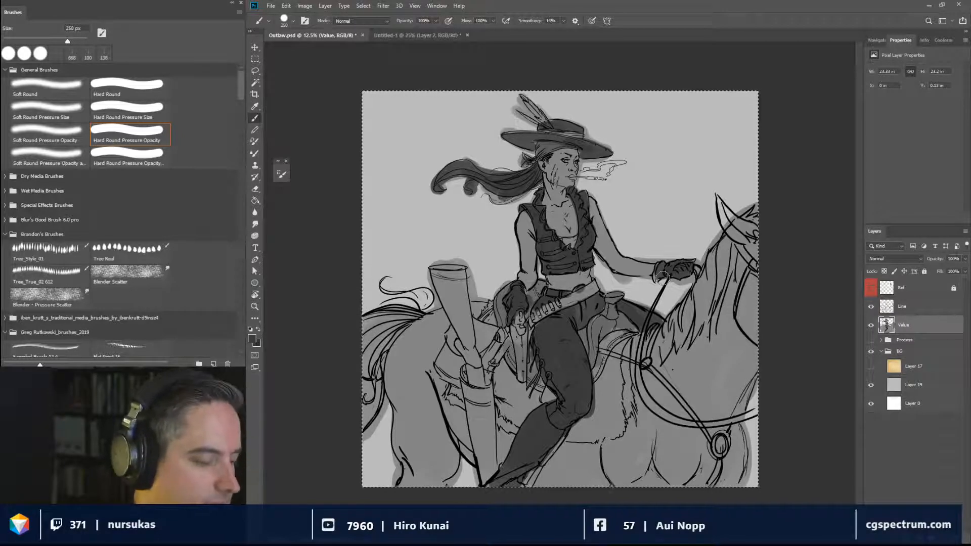
mouse_move(436, 271)
left_mouse_down()
mouse_move(464, 273)
mouse_move(447, 270)
mouse_move(472, 344)
mouse_move(476, 371)
mouse_move(464, 373)
mouse_move(481, 386)
mouse_move(488, 468)
mouse_move(484, 384)
mouse_move(488, 424)
left_mouse_up()
Paint the horse's neck, chest, body and rump dark gray with a large brush.
left_click_drag(625, 405, 646, 407)
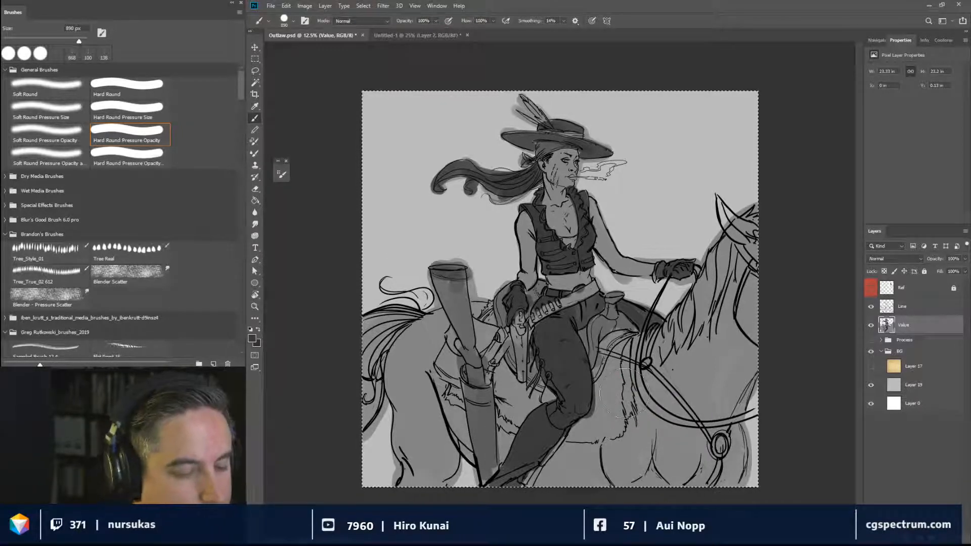
key("bracketleft")
key("bracketleft")
mouse_move(707, 284)
left_mouse_down()
mouse_move(672, 338)
mouse_move(749, 224)
mouse_move(733, 273)
mouse_move(755, 256)
mouse_move(753, 354)
mouse_move(720, 445)
mouse_move(727, 413)
mouse_move(718, 486)
left_mouse_up()
mouse_move(736, 372)
left_mouse_down()
mouse_move(711, 447)
mouse_move(706, 392)
mouse_move(685, 395)
mouse_move(671, 415)
mouse_move(663, 374)
mouse_move(615, 450)
mouse_move(607, 430)
mouse_move(588, 455)
mouse_move(592, 432)
mouse_move(531, 486)
mouse_move(620, 402)
mouse_move(607, 405)
mouse_move(607, 372)
mouse_move(645, 348)
mouse_move(607, 359)
mouse_move(628, 339)
left_mouse_up()
key("bracketleft")
mouse_move(544, 400)
left_mouse_down()
mouse_move(508, 430)
mouse_move(503, 377)
mouse_move(509, 440)
mouse_move(485, 426)
mouse_move(473, 442)
mouse_move(459, 392)
mouse_move(426, 499)
mouse_move(430, 487)
mouse_move(408, 487)
mouse_move(413, 365)
left_mouse_up()
mouse_move(419, 404)
left_mouse_down()
mouse_move(400, 349)
mouse_move(374, 384)
mouse_move(405, 318)
mouse_move(430, 351)
mouse_move(441, 324)
mouse_move(457, 377)
mouse_move(511, 362)
mouse_move(500, 334)
mouse_move(481, 324)
mouse_move(494, 312)
mouse_move(504, 408)
left_mouse_up()
Shade along the pistol and gun belt with a smaller brush.
key("bracketleft")
key("bracketleft")
key("bracketleft")
key("bracketleft")
key("bracketleft")
key("bracketleft")
mouse_move(519, 326)
left_mouse_down()
mouse_move(524, 379)
mouse_move(529, 317)
mouse_move(596, 291)
left_mouse_up()
Shade the rider's near upper arm and waist with a 175 px brush.
key("bracketleft")
key("bracketleft")
mouse_move(528, 221)
left_mouse_down()
mouse_move(528, 284)
mouse_move(519, 216)
left_mouse_up()
left_click_drag(552, 279, 555, 286)
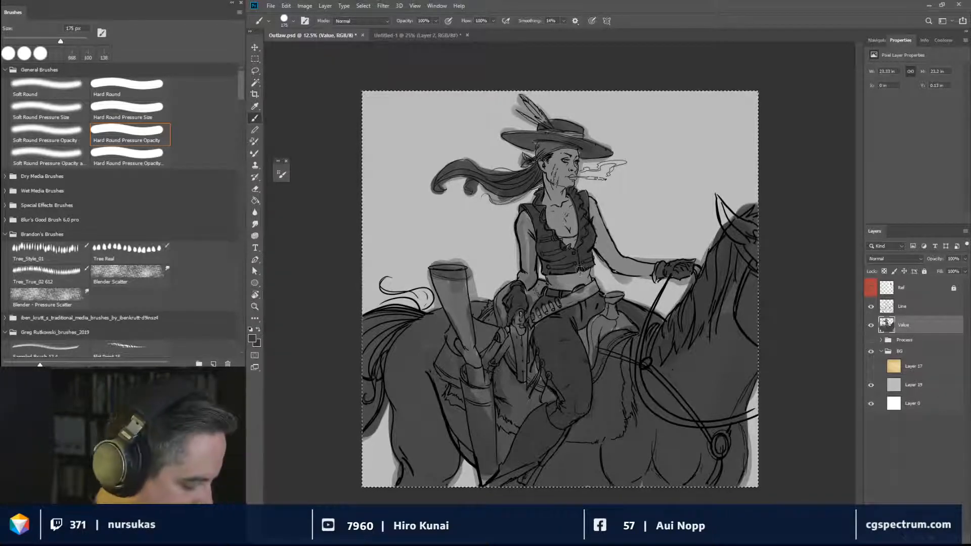
Sample the gray of the rider's near arm and shade the outstretched arm from elbow to forearm with a small brush.
left_click(534, 247, "alt")
left_click(527, 275, "alt")
key("bracketleft")
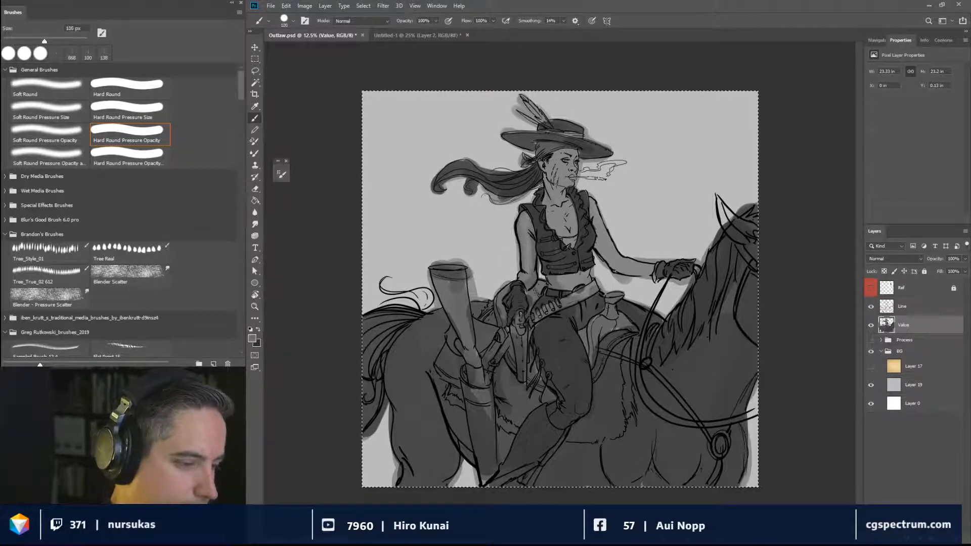
key("bracketleft")
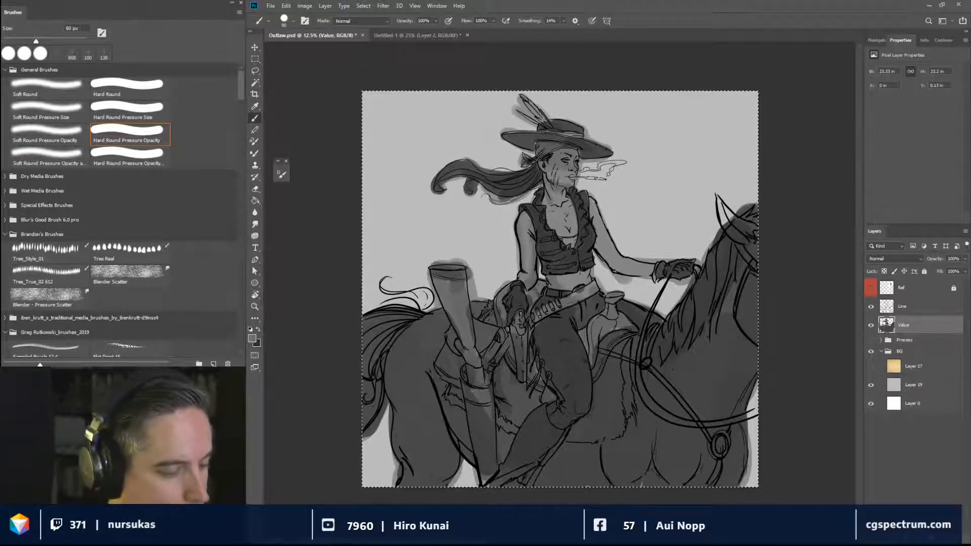
key("bracketleft")
key("bracketleft")
key("bracketleft")
key("bracketleft")
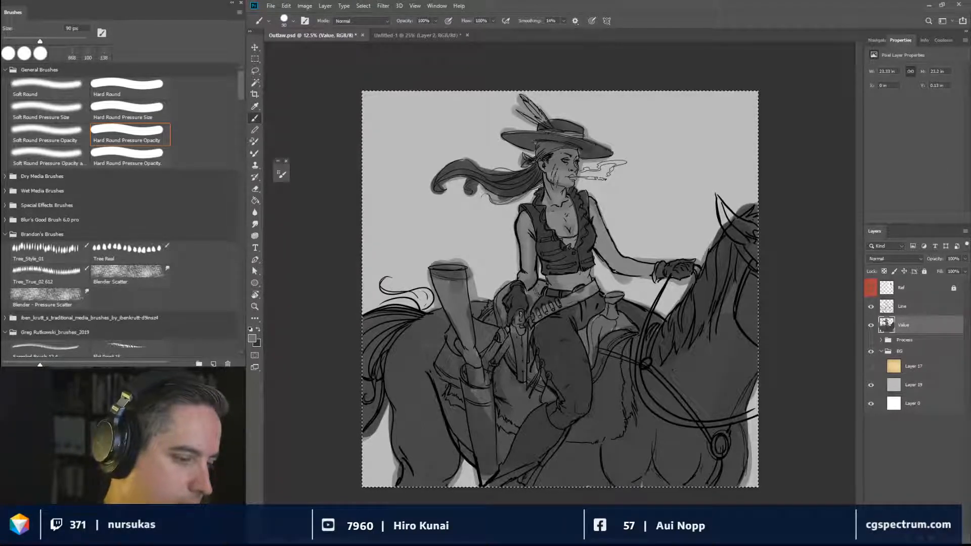
mouse_move(593, 230)
left_mouse_down()
mouse_move(602, 259)
mouse_move(651, 272)
left_mouse_up()
Resample the gray around the outstretched arm and shade the rider's near arm from upper arm to wrist with a larger brush.
left_click(590, 261, "alt")
left_click(629, 263, "alt")
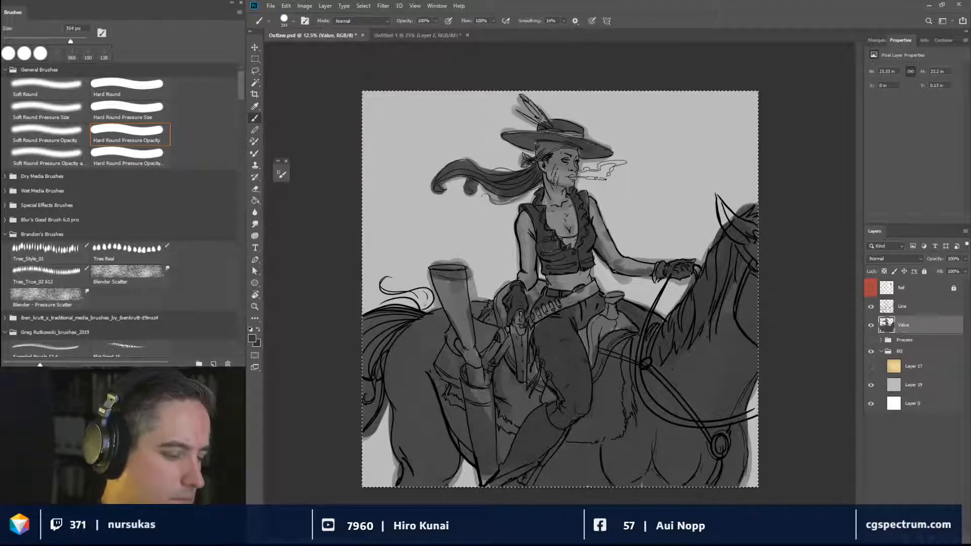
key("bracketright")
key("bracketright")
key("bracketright")
key("bracketright")
key("bracketright")
key("bracketright")
left_click_drag(534, 241, 528, 277)
Reduce the brush to 80 px and darken the saddle area just below the horn.
key("bracketleft")
key("bracketleft")
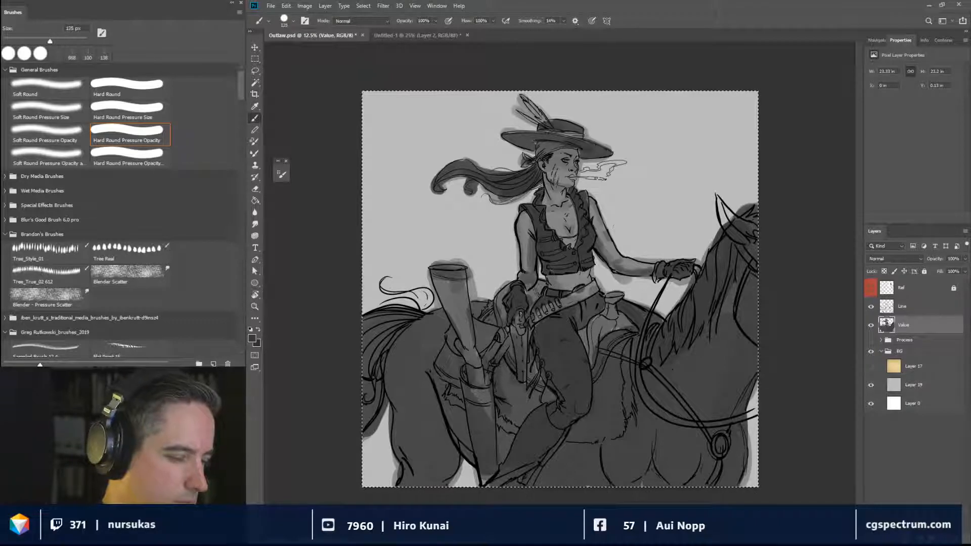
key("bracketleft")
key("bracketleft")
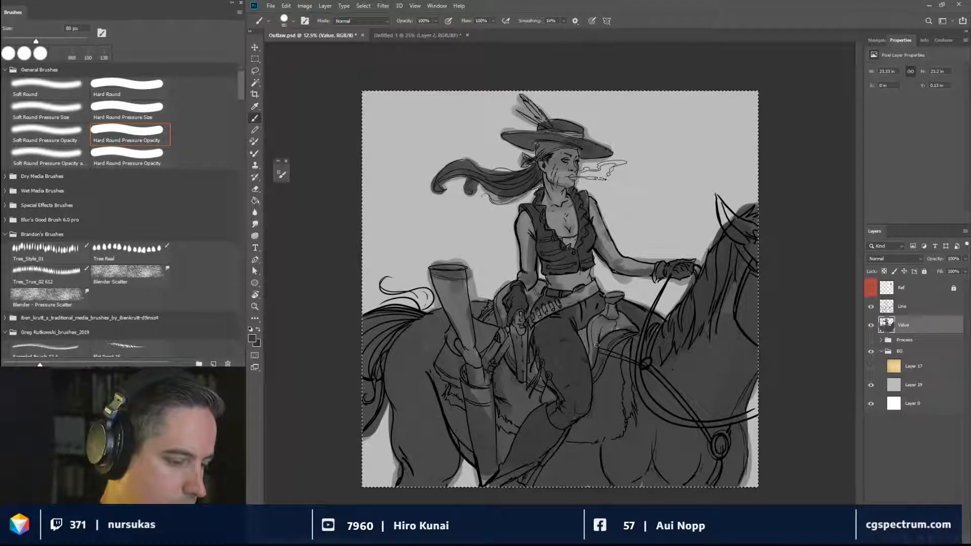
left_click_drag(596, 345, 605, 334)
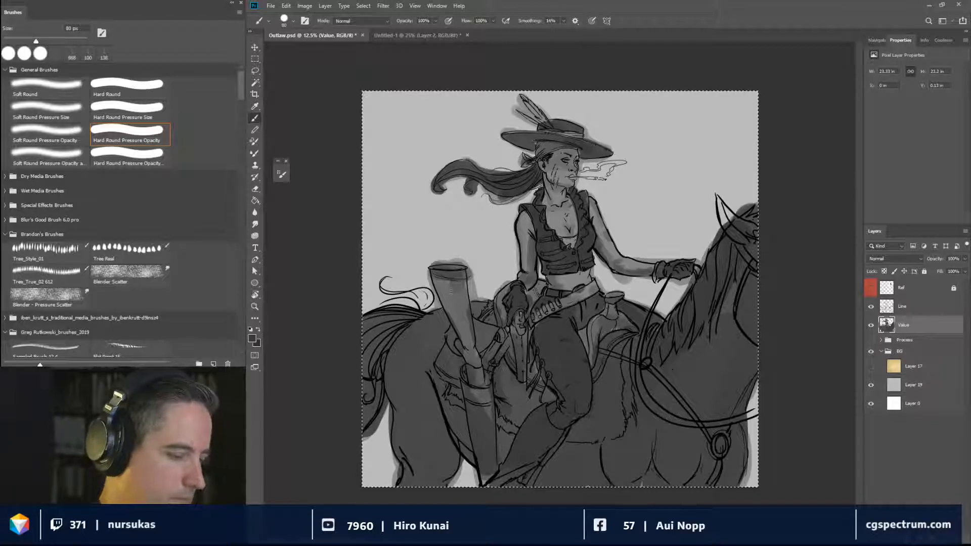
Shade the rifle stock, scabbard and reins with the 80 px brush, and check the Value layer by hiding and reshowing it.
left_click_drag(441, 282, 466, 326)
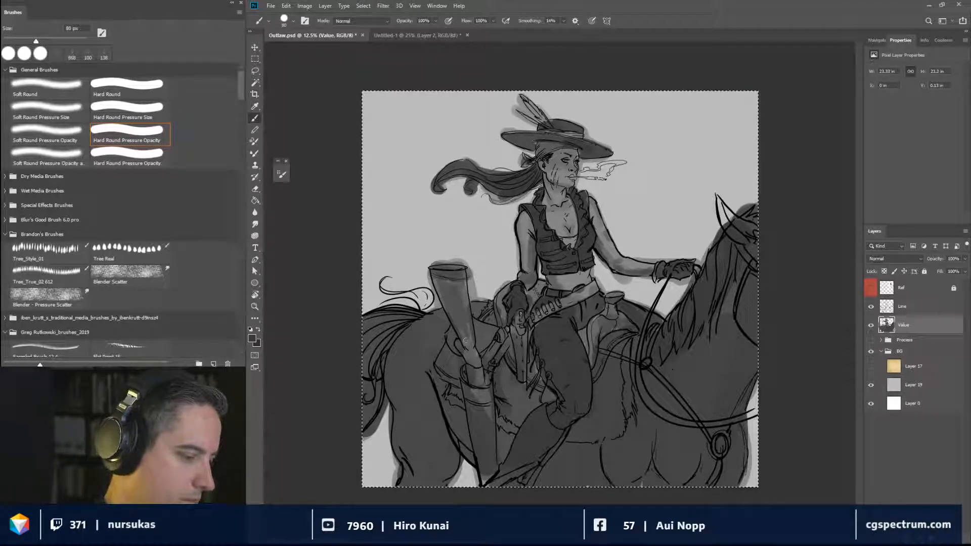
left_click_drag(437, 293, 450, 285)
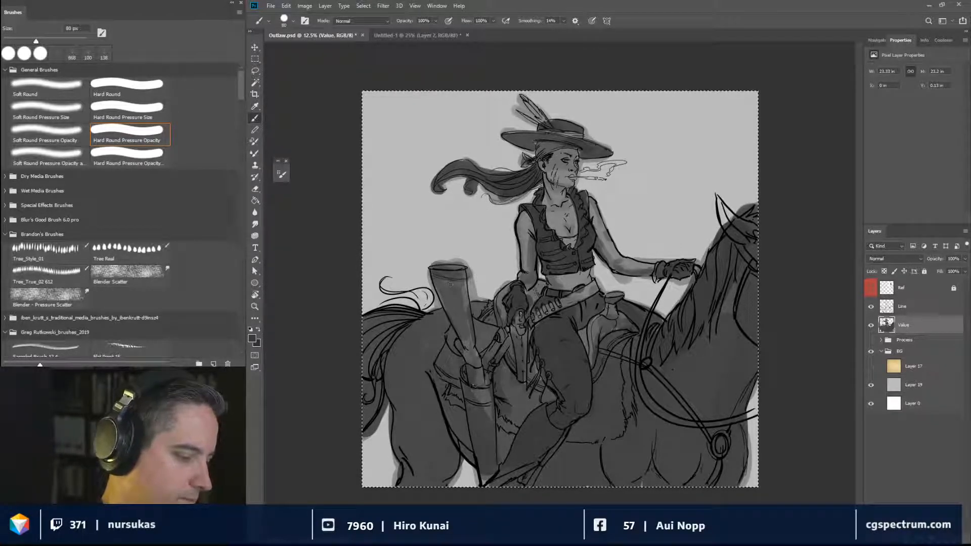
left_click_drag(473, 385, 480, 385)
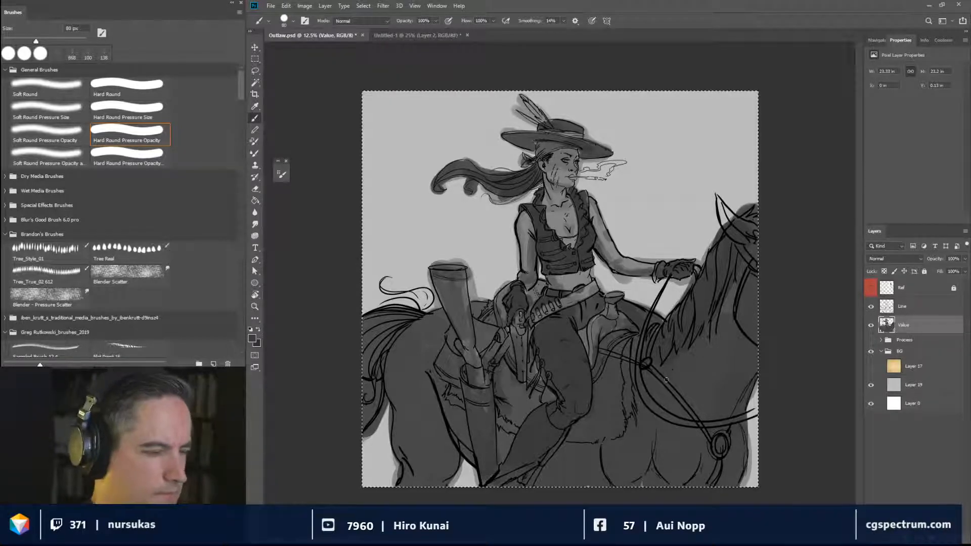
left_click_drag(642, 354, 654, 354)
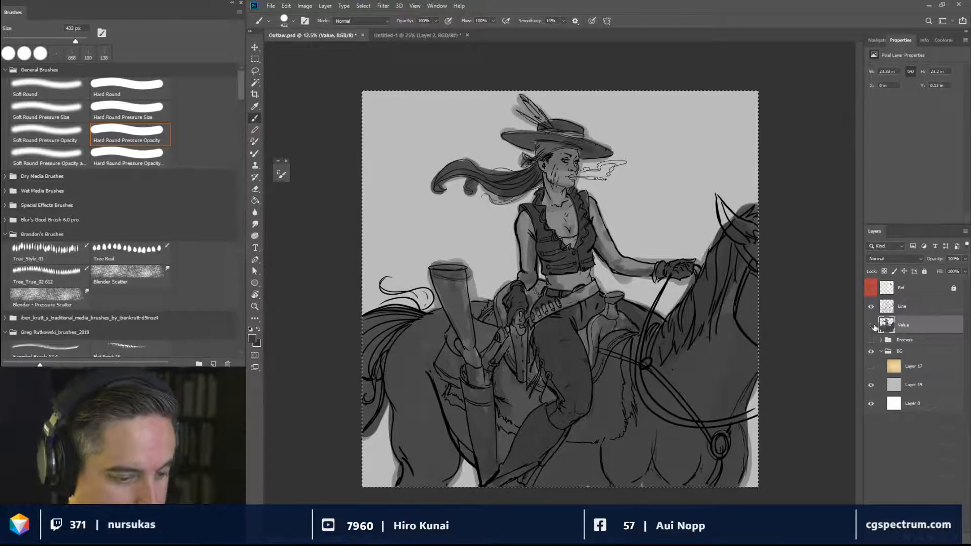
left_click(872, 324)
left_click(872, 325)
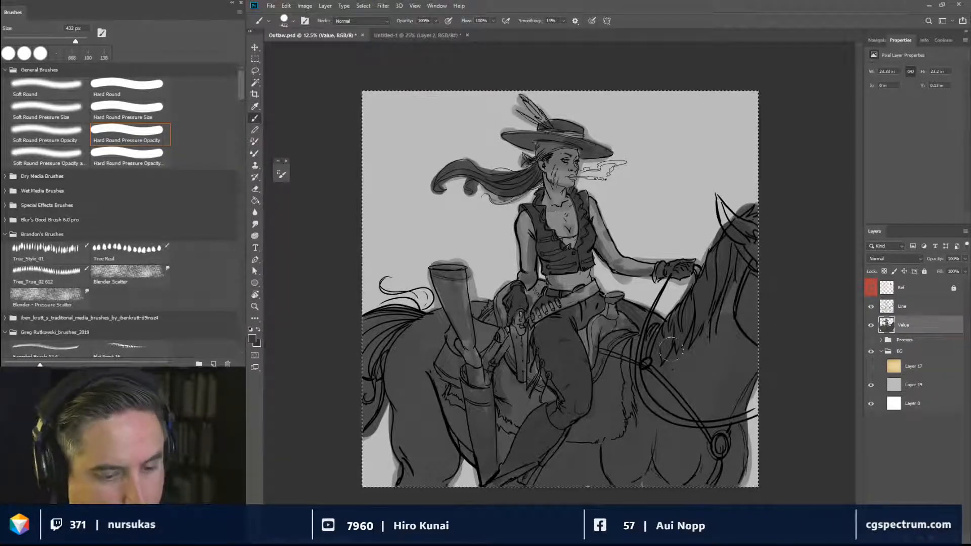
Add a new layer above the Process group and block in a light gray rock butte behind the horse's head.
left_click(930, 339)
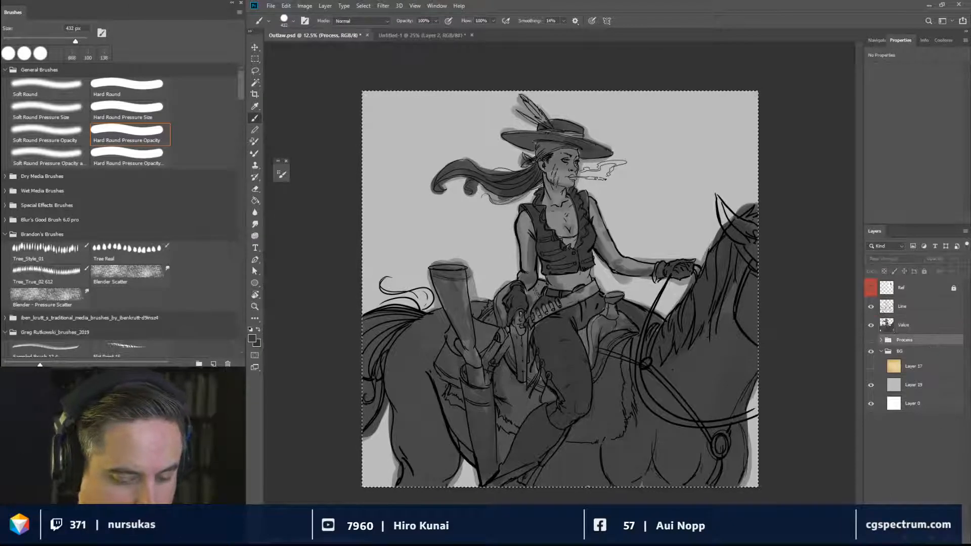
key("ctrl+alt+shift+n")
mouse_move(621, 238)
left_mouse_down()
mouse_move(709, 227)
mouse_move(661, 217)
mouse_move(713, 145)
mouse_move(633, 208)
mouse_move(675, 143)
mouse_move(708, 130)
mouse_move(704, 191)
mouse_move(721, 179)
mouse_move(724, 220)
mouse_move(691, 255)
mouse_move(653, 232)
left_mouse_up()
left_click(674, 232, "alt")
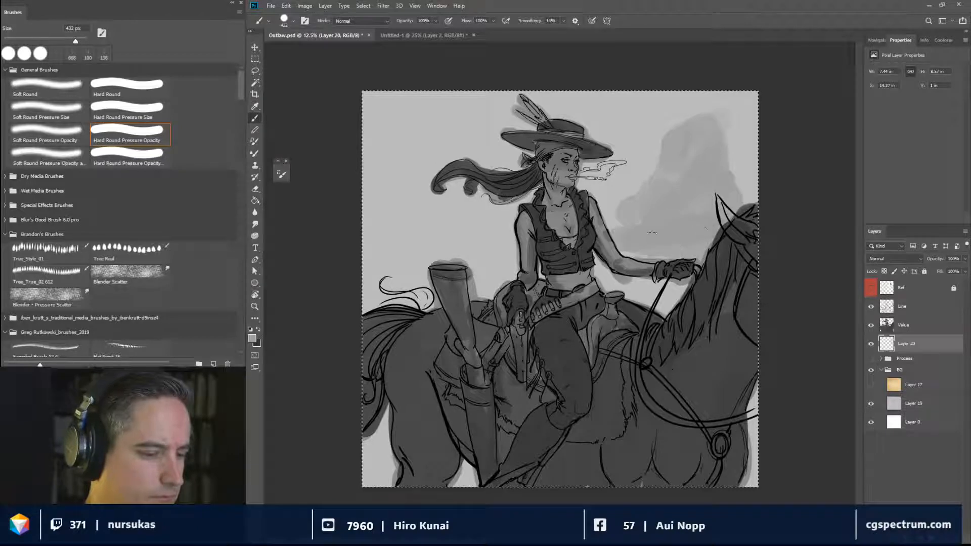
Extend the butte upward and refine its edges with sampled background grays, keeping the whole canvas selected.
mouse_move(711, 156)
left_mouse_down()
mouse_move(725, 111)
mouse_move(732, 150)
mouse_move(711, 111)
left_mouse_up()
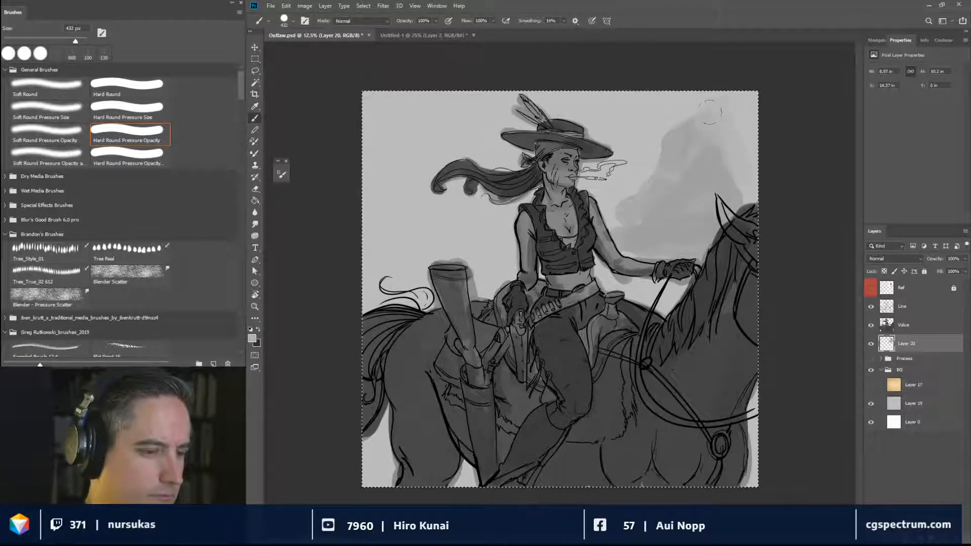
mouse_move(683, 207)
left_mouse_down()
mouse_move(663, 187)
mouse_move(684, 186)
mouse_move(657, 179)
left_mouse_up()
left_click(706, 137, "alt")
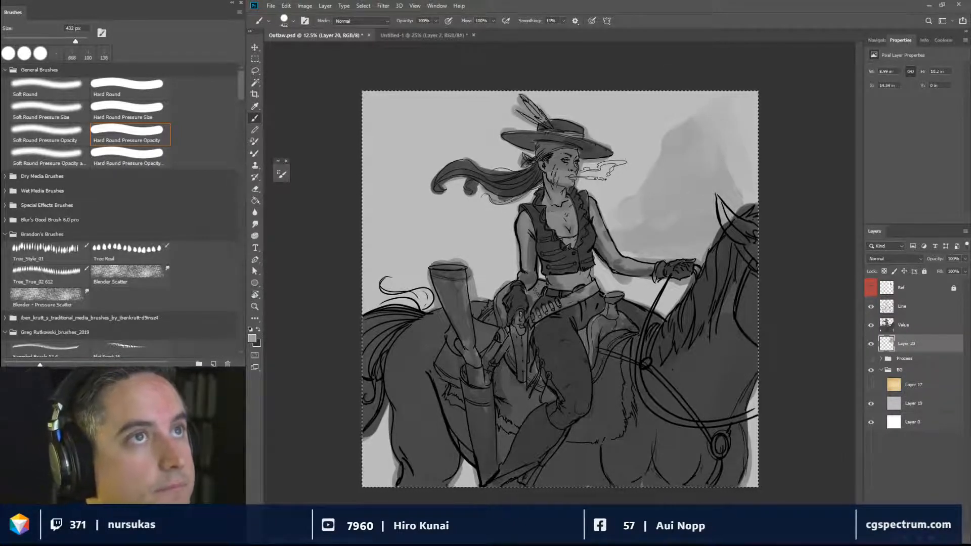
key("ctrl+d")
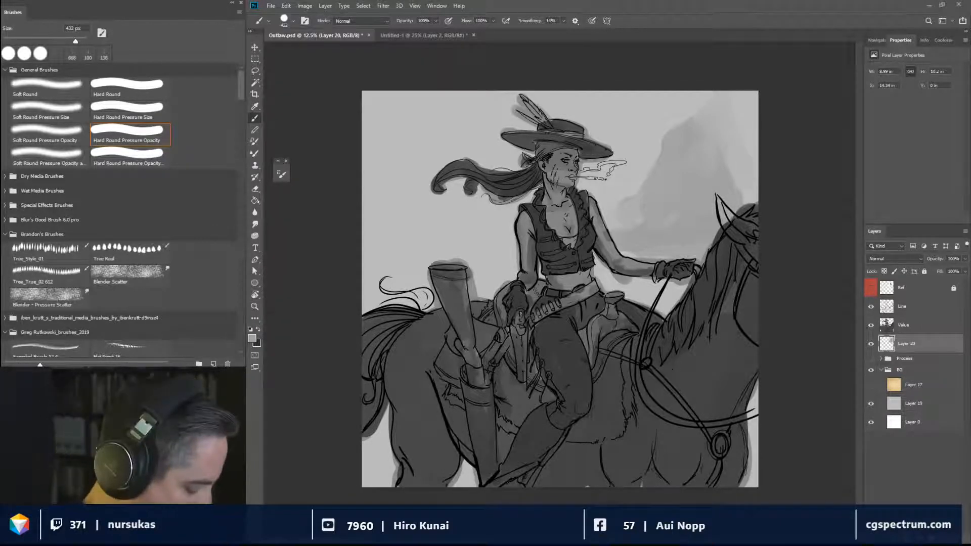
key("ctrl+a")
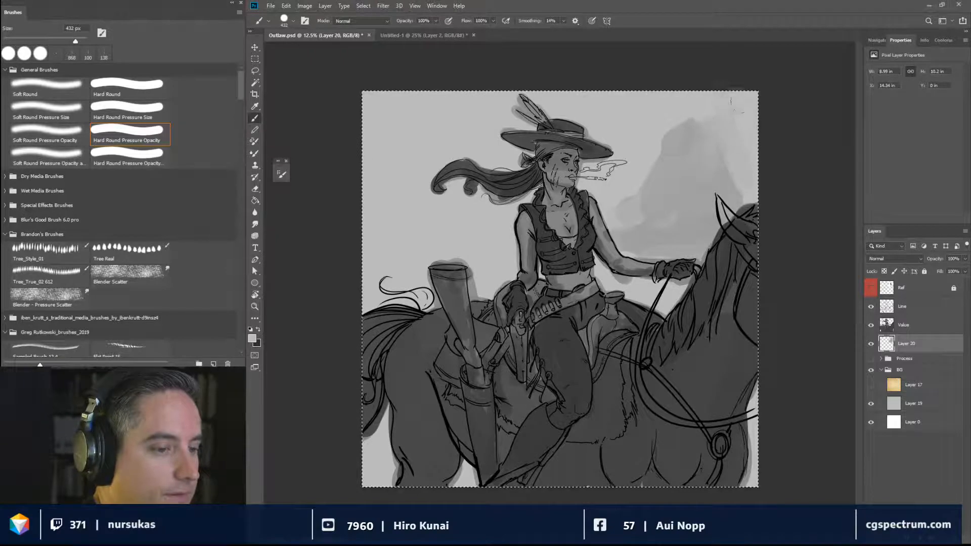
mouse_move(722, 128)
left_mouse_down()
mouse_move(697, 112)
mouse_move(721, 112)
mouse_move(712, 108)
mouse_move(695, 129)
mouse_move(689, 121)
mouse_move(716, 136)
left_mouse_up()
left_click(686, 137, "alt")
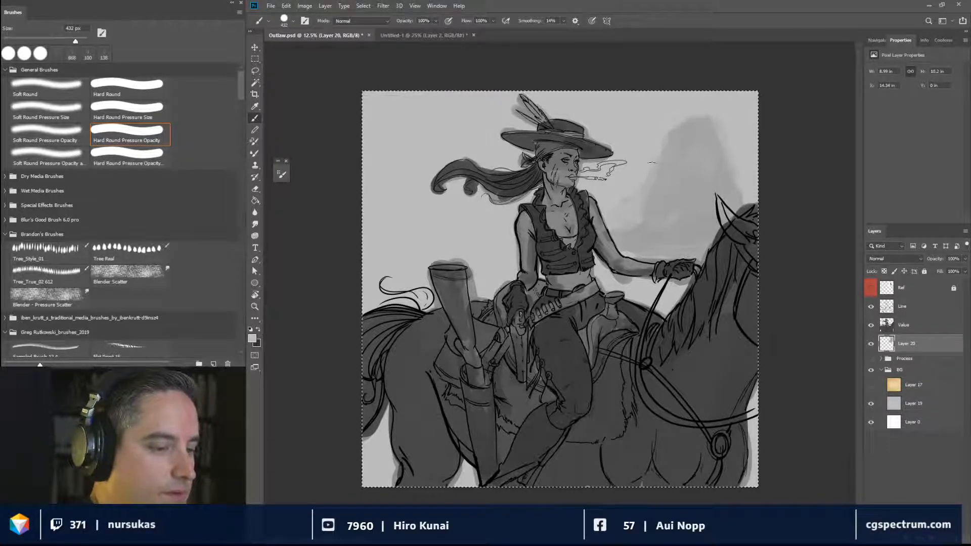
Paint a curved gray slope behind the rider's ponytail and smear the butte's edges with the Mixer Brush at 355 px.
left_click_drag(508, 256, 441, 229)
key("bracketleft")
mouse_move(503, 256)
left_mouse_down()
mouse_move(424, 223)
mouse_move(383, 167)
left_mouse_up()
left_click(254, 153)
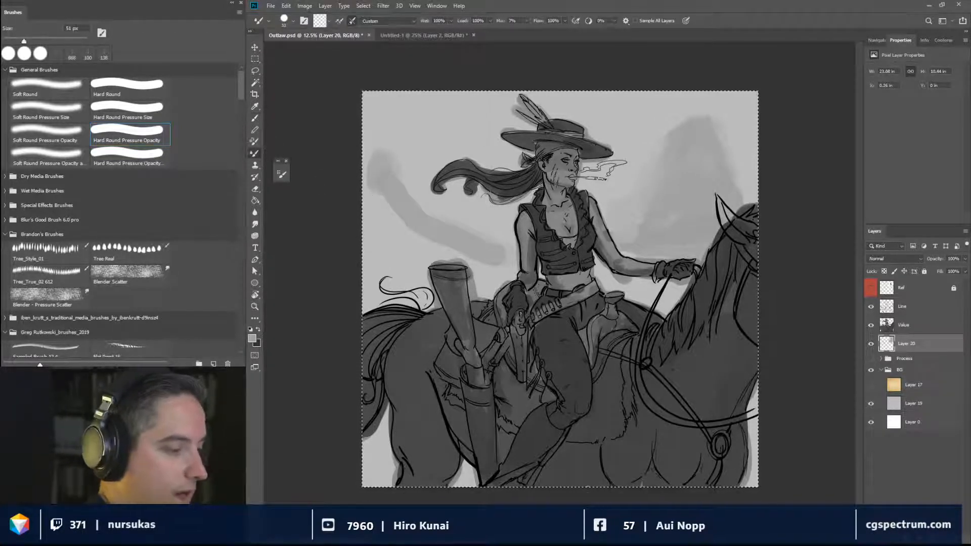
left_click_drag(518, 203, 529, 203)
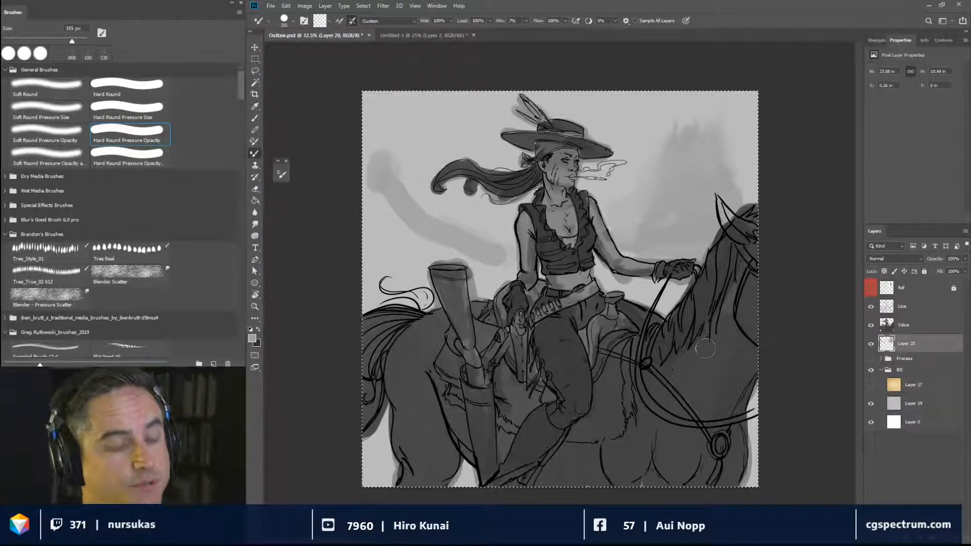
Fill in the hill mass beneath the curved slope behind the rider with the regular brush at 400 px.
left_click(255, 118)
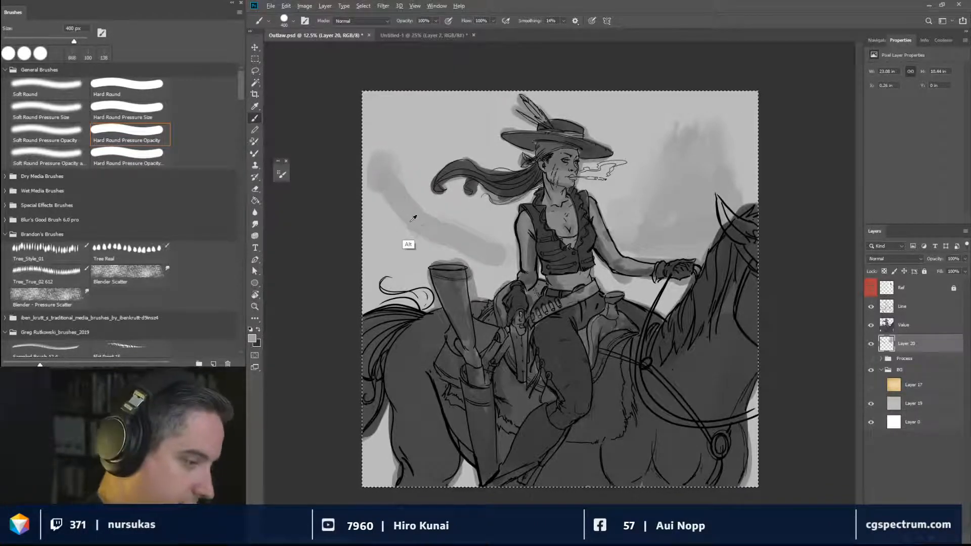
mouse_move(396, 217)
left_mouse_down()
mouse_move(417, 245)
mouse_move(458, 250)
mouse_move(432, 255)
mouse_move(471, 250)
mouse_move(399, 263)
left_mouse_up()
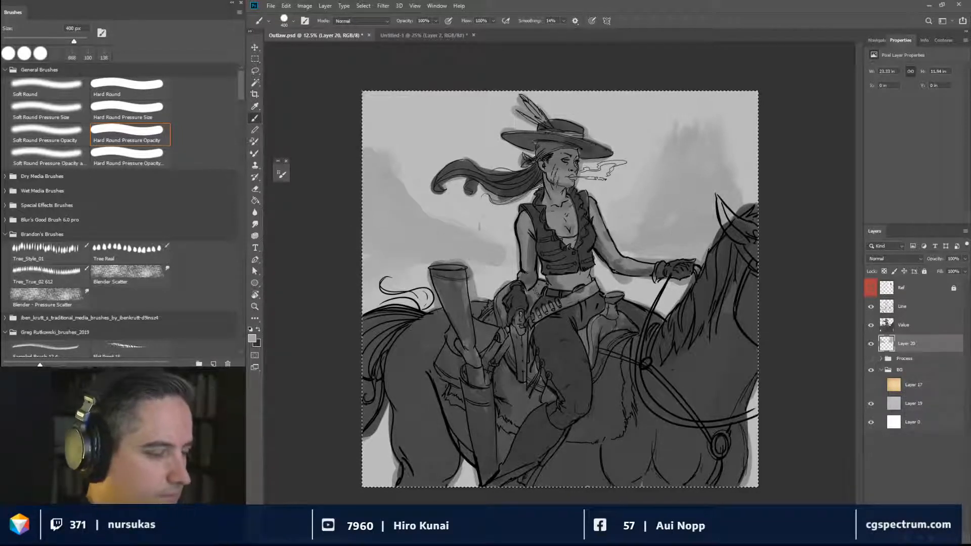
left_click(455, 232, "alt")
mouse_move(424, 228)
left_mouse_down()
mouse_move(395, 143)
mouse_move(362, 235)
left_mouse_up()
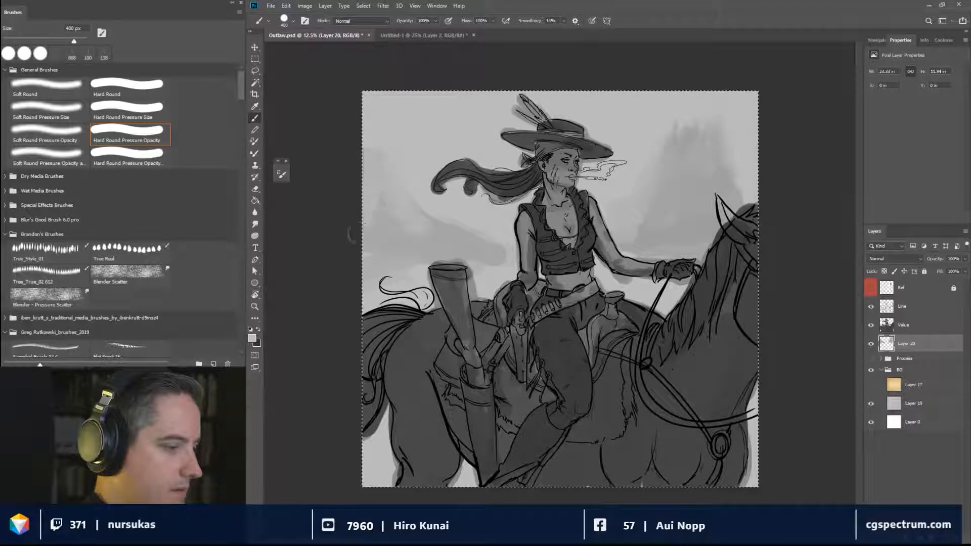
Rework the hills behind the ponytail into flatter layered mesas using sampled light and mid grays.
left_click(449, 228, "alt")
mouse_move(480, 217)
left_mouse_down()
mouse_move(416, 221)
mouse_move(505, 221)
left_mouse_up()
mouse_move(505, 222)
left_mouse_down()
mouse_move(380, 208)
mouse_move(384, 160)
left_mouse_up()
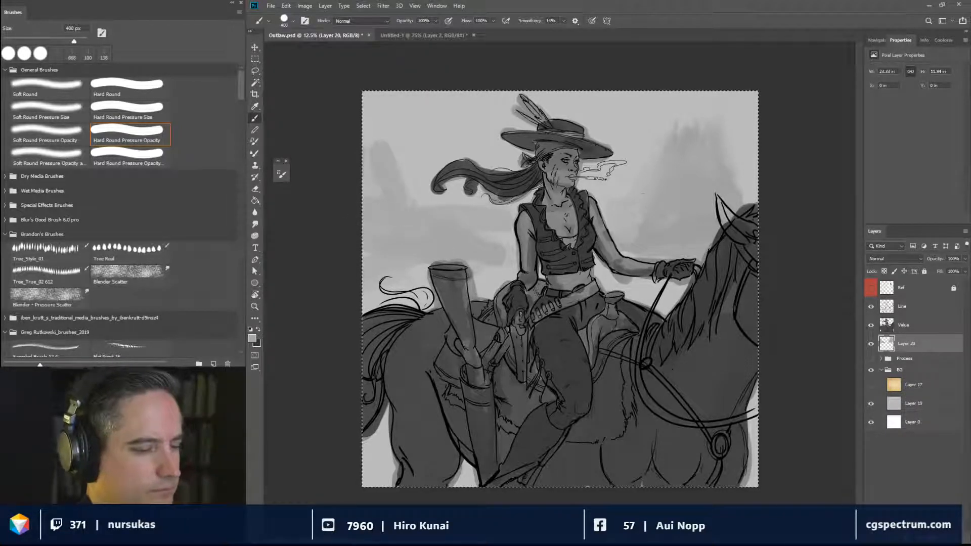
left_click(483, 165, "alt")
left_click_drag(470, 208, 409, 214)
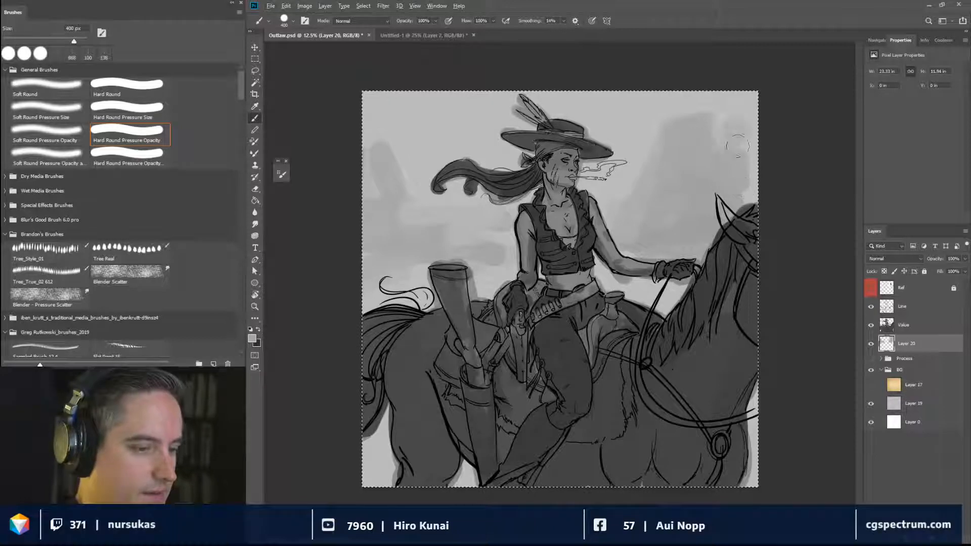
Sample sky and rock grays, reduce the brush to 150 px and carve lighter shapes into the butte near the horse's head.
left_click(742, 109, "alt")
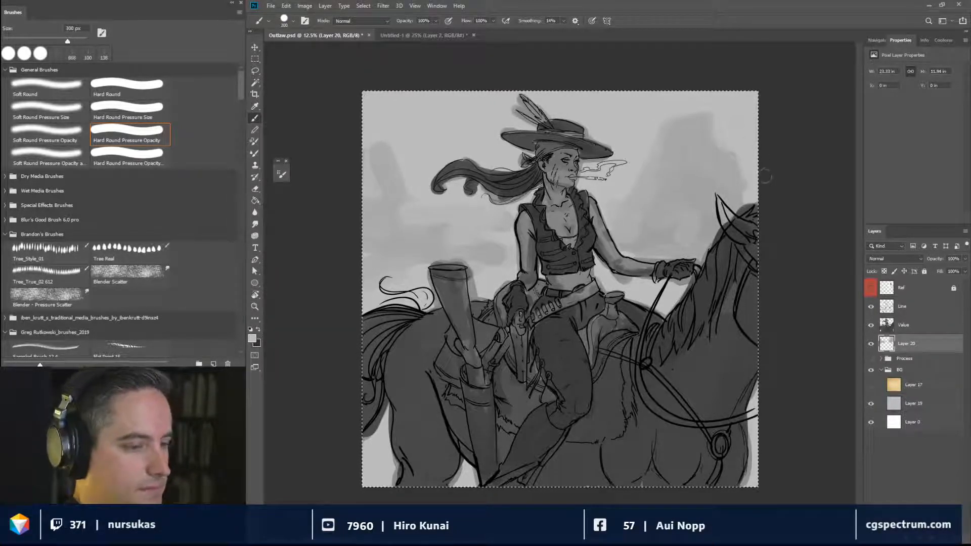
key("bracketleft")
key("bracketleft")
key("bracketleft")
key("bracketleft")
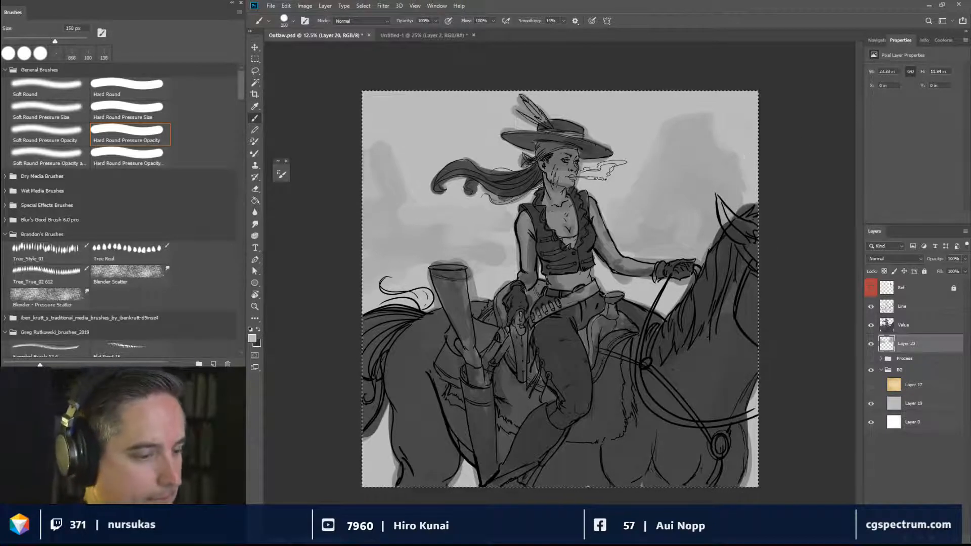
left_click(736, 135, "alt")
mouse_move(680, 174)
left_mouse_down()
mouse_move(659, 227)
mouse_move(679, 193)
mouse_move(672, 232)
mouse_move(632, 239)
mouse_move(670, 236)
mouse_move(687, 199)
mouse_move(635, 248)
left_mouse_up()
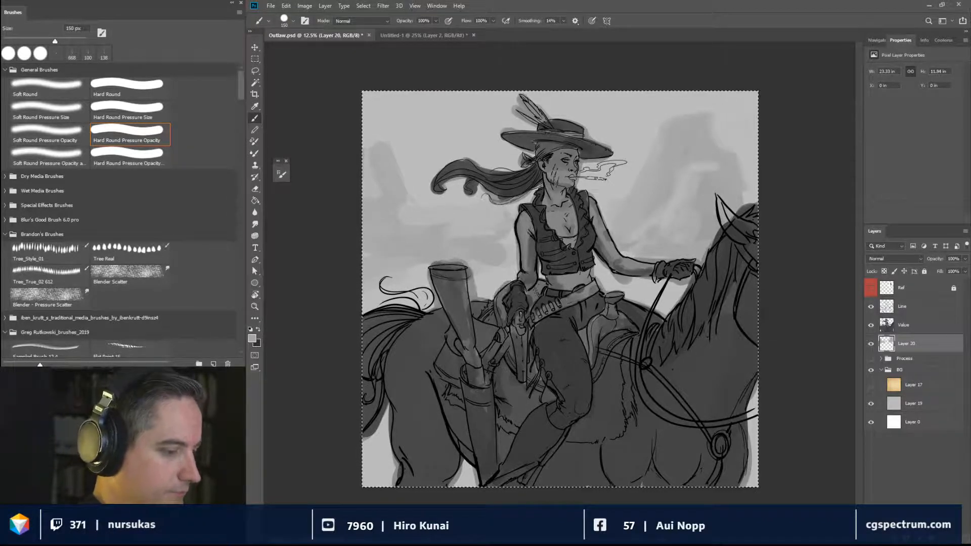
Refine the distant hills and flat ground bands behind the rider's back with sampled grays at 150 px.
key("alt")
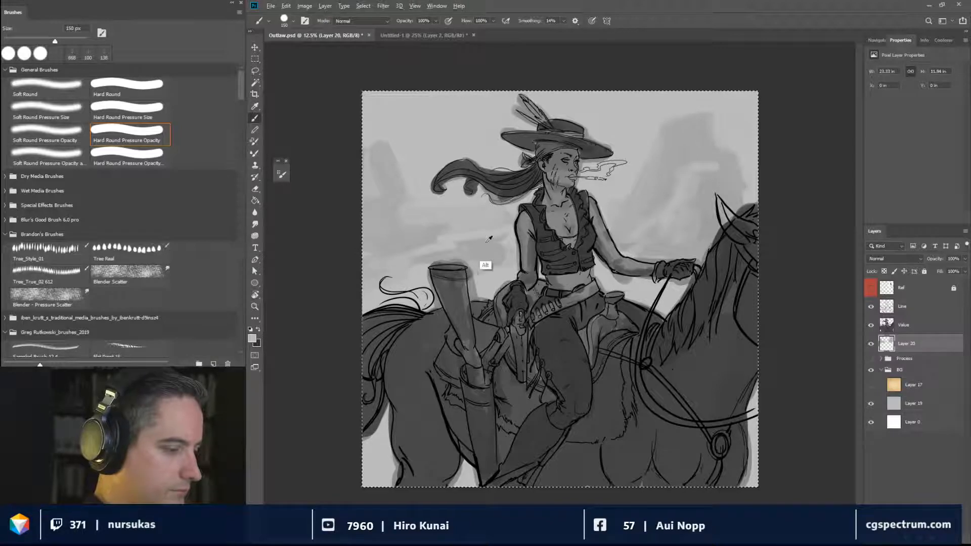
left_click(487, 242, "alt")
mouse_move(509, 235)
left_mouse_down()
mouse_move(451, 246)
mouse_move(457, 228)
mouse_move(442, 221)
left_mouse_up()
left_click(511, 209, "alt")
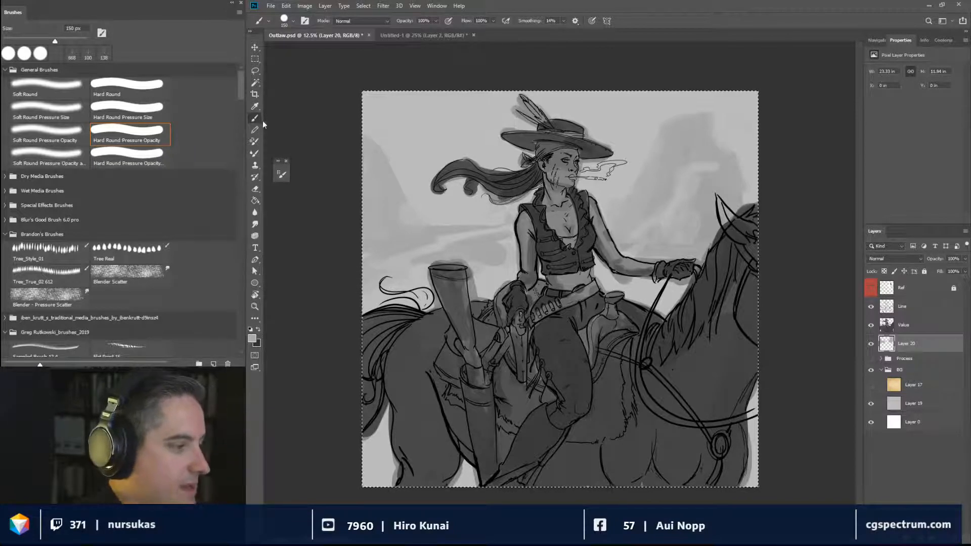
Switch to the Mixer Brush and load the Flat Curve 1 tip from the Greg Rutkowski_brushes_2019 set.
left_click(255, 154)
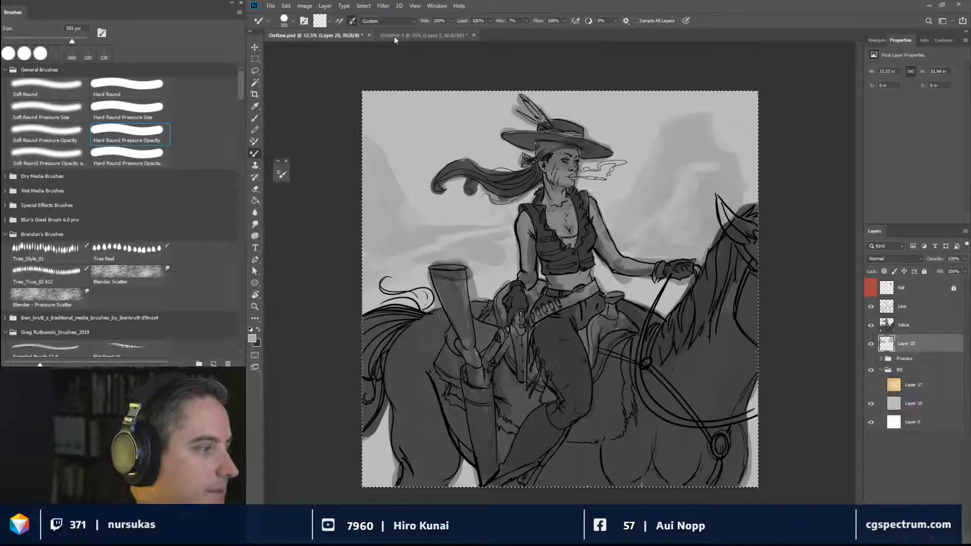
left_click(285, 20)
left_click_drag(356, 121, 357, 146)
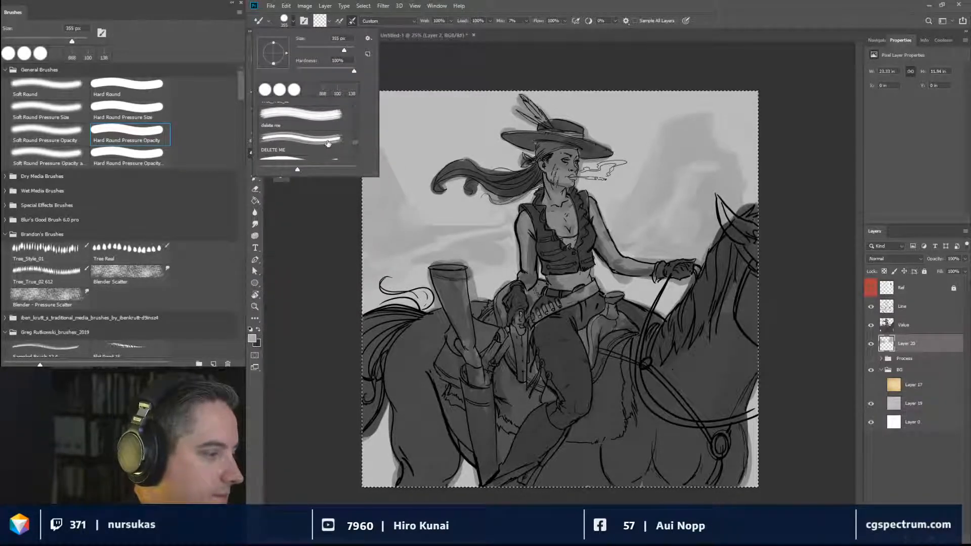
scroll(356, 133, "down", 5)
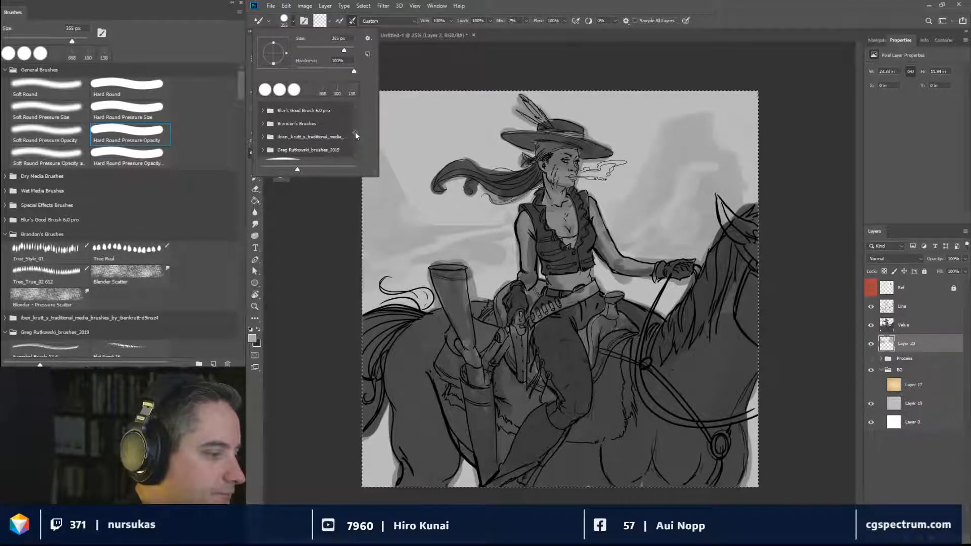
left_click(267, 150)
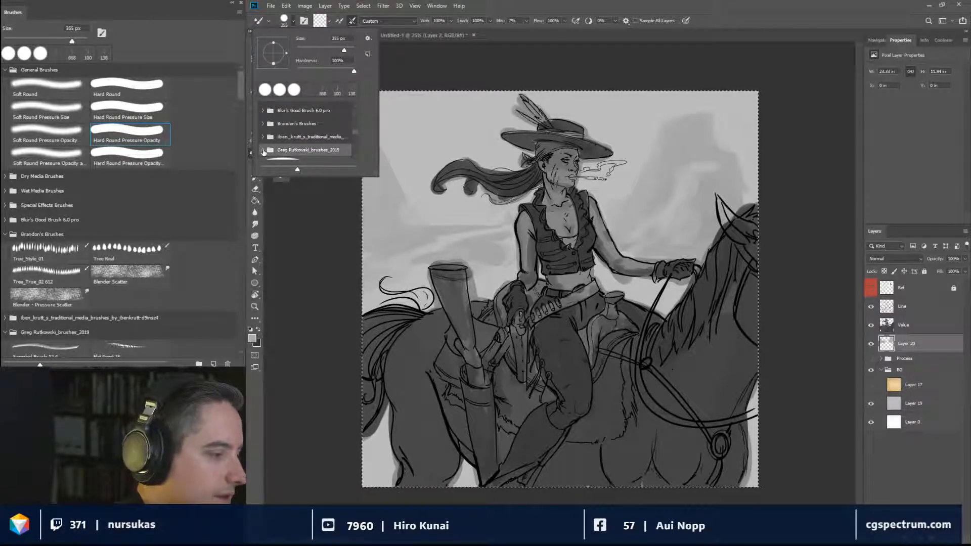
left_click(263, 151)
left_click_drag(356, 114, 357, 125)
left_click(310, 144)
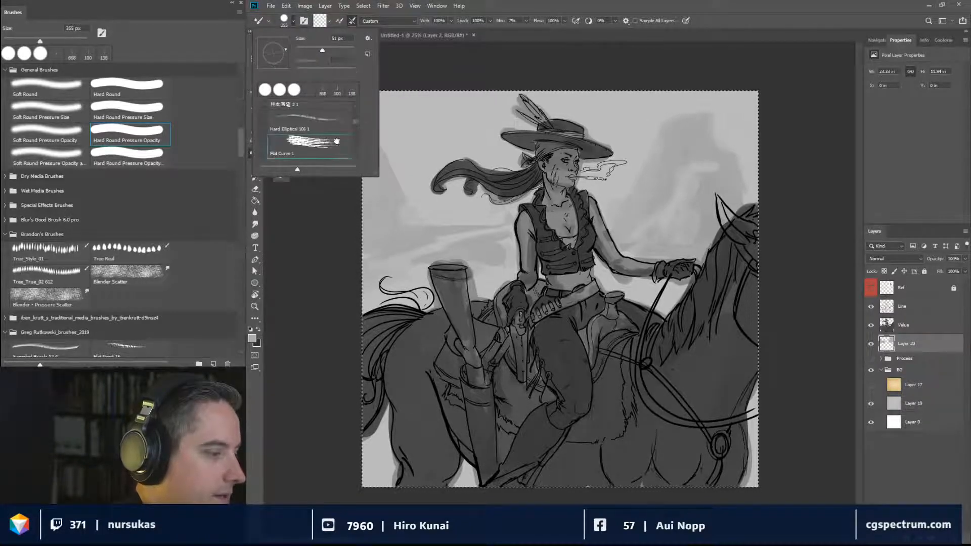
left_click(413, 209)
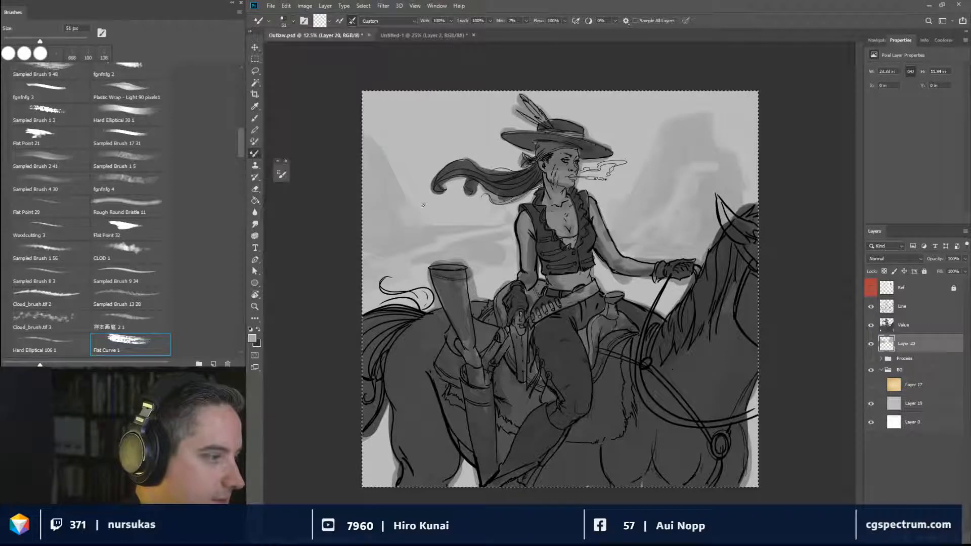
Blend the background buttes softly into the sky with the mixer brush, stepping its size from 200 down to 125 px.
mouse_move(424, 213)
left_mouse_down()
mouse_move(436, 213)
mouse_move(406, 201)
left_mouse_up()
key("bracketleft")
key("bracketleft")
key("bracketleft")
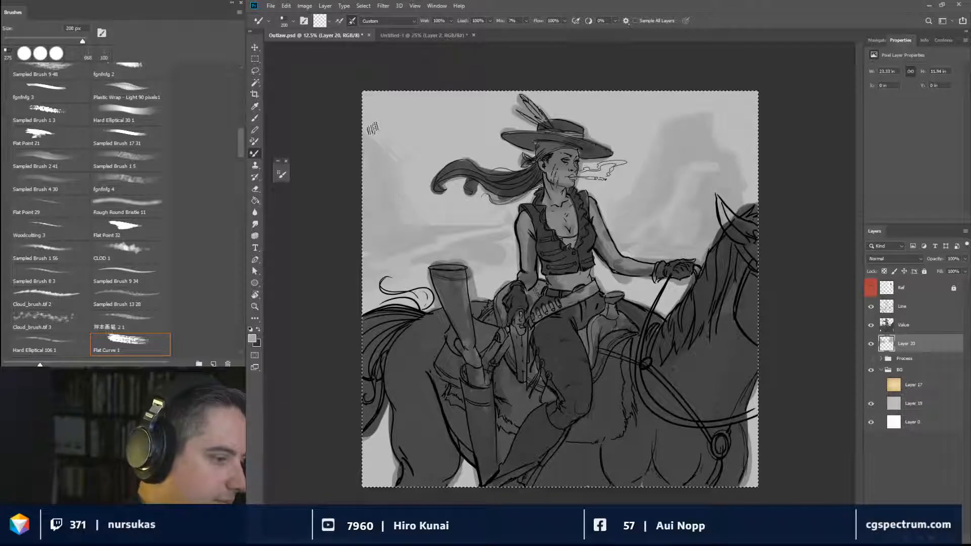
left_click(365, 96)
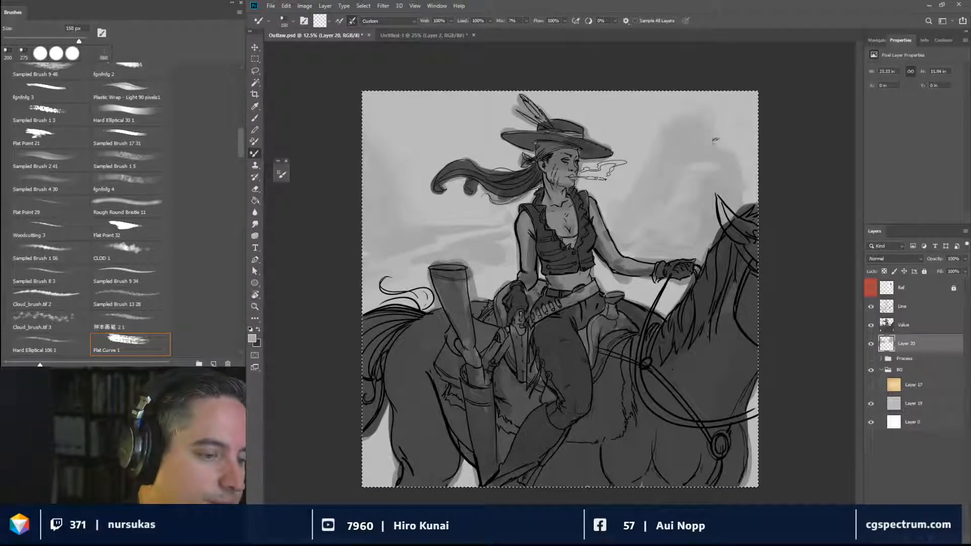
key("bracketleft")
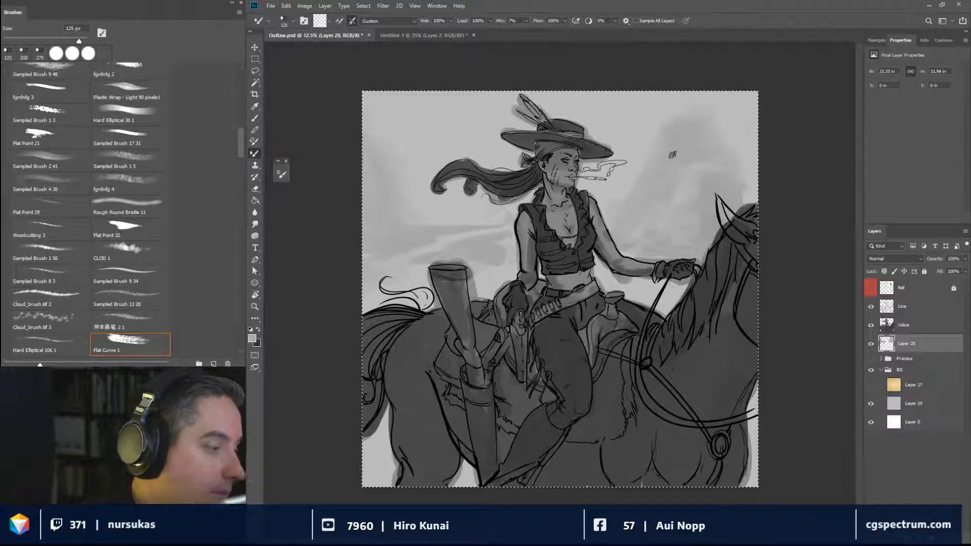
Return to the regular brush and repaint the hill bands behind the rider's back with sampled grays at 262 and 175 px.
key("b")
left_click_drag(518, 244, 522, 243)
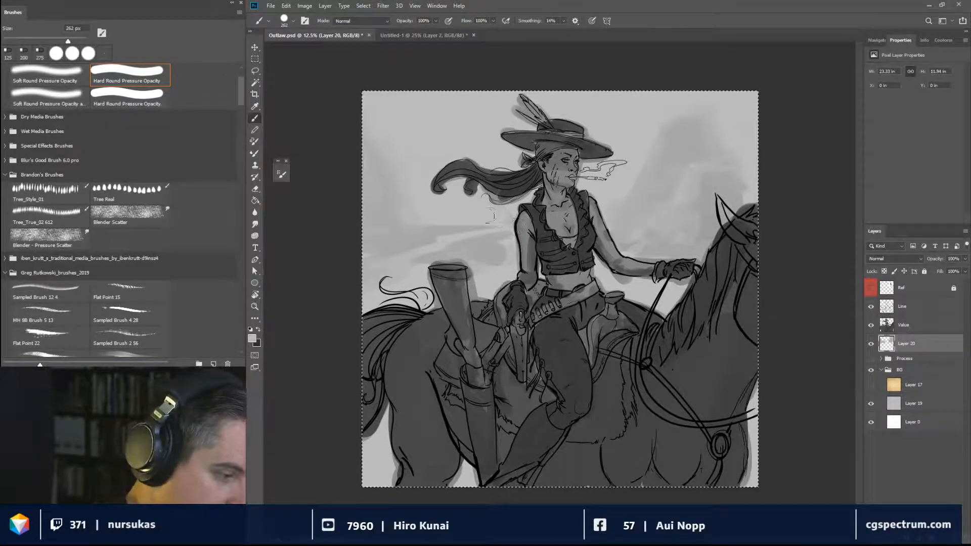
left_click_drag(455, 232, 397, 243)
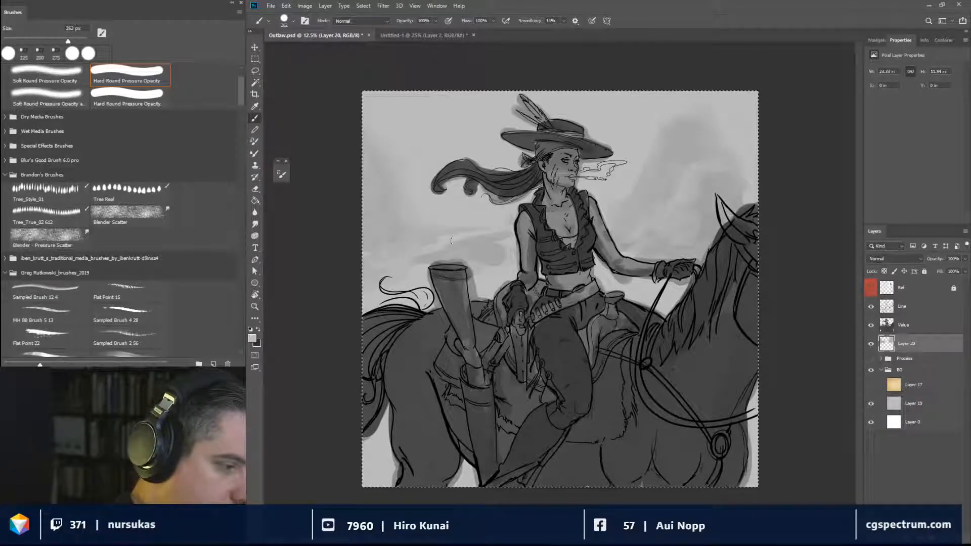
left_click(408, 231, "alt")
key("bracketleft")
key("bracketleft")
key("bracketleft")
key("bracketleft")
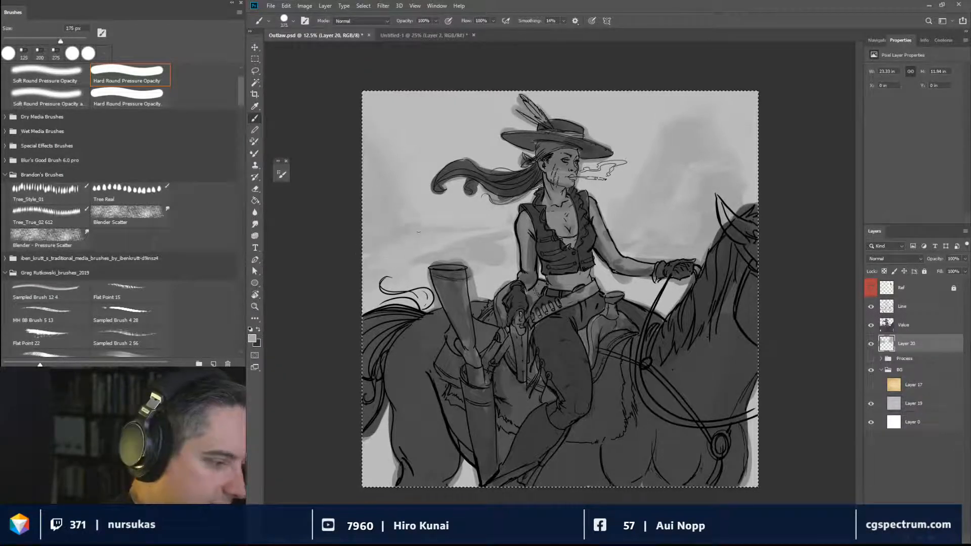
left_click(440, 217, "alt")
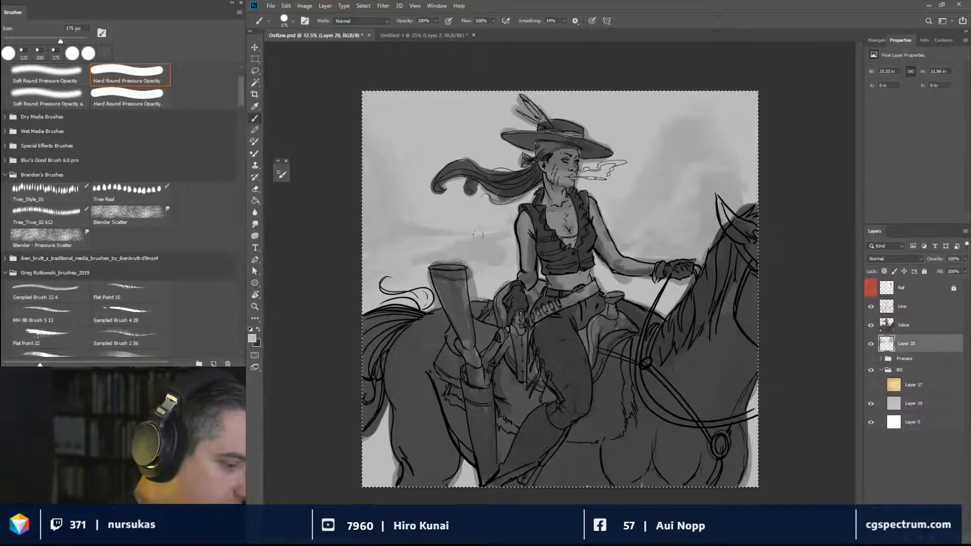
Refine the thin mesa bands behind the rider at 80 px and brush a darker sampled gray near the horse's rump at 240 px.
key("bracketleft")
key("bracketleft")
key("bracketleft")
key("bracketleft")
key("bracketleft")
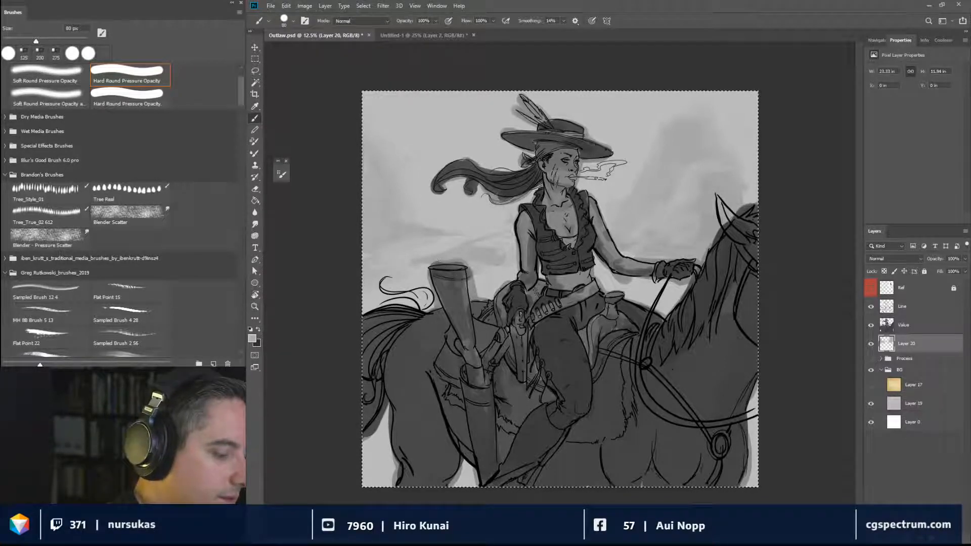
left_click(410, 338, "alt")
mouse_move(411, 306)
left_mouse_down()
mouse_move(420, 296)
mouse_move(404, 296)
mouse_move(430, 293)
mouse_move(397, 299)
mouse_move(418, 304)
mouse_move(397, 299)
left_mouse_up()
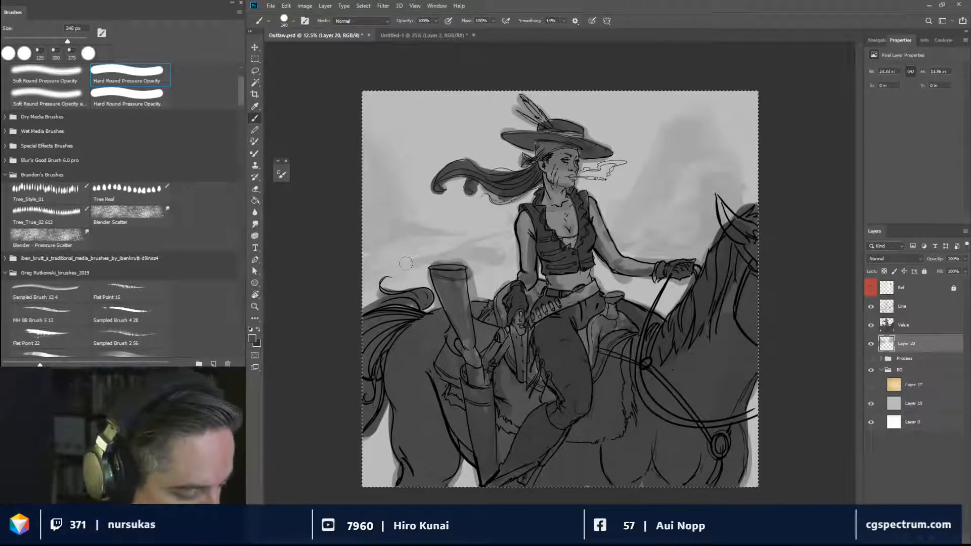
Select the Value layer and lighten the rider's thigh with sampled grays, using the brush at 440 and 250 px.
left_click(634, 291, "alt")
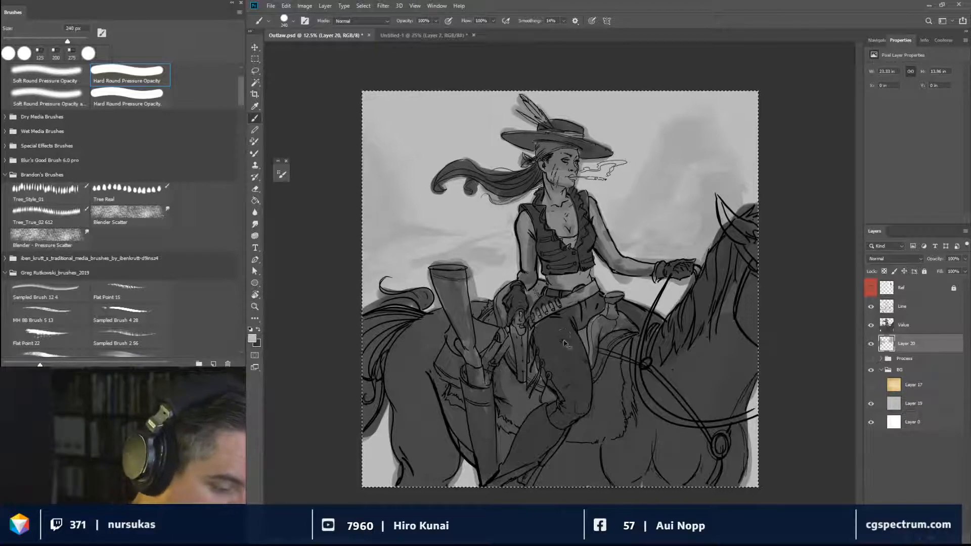
left_click_drag(565, 342, 570, 343)
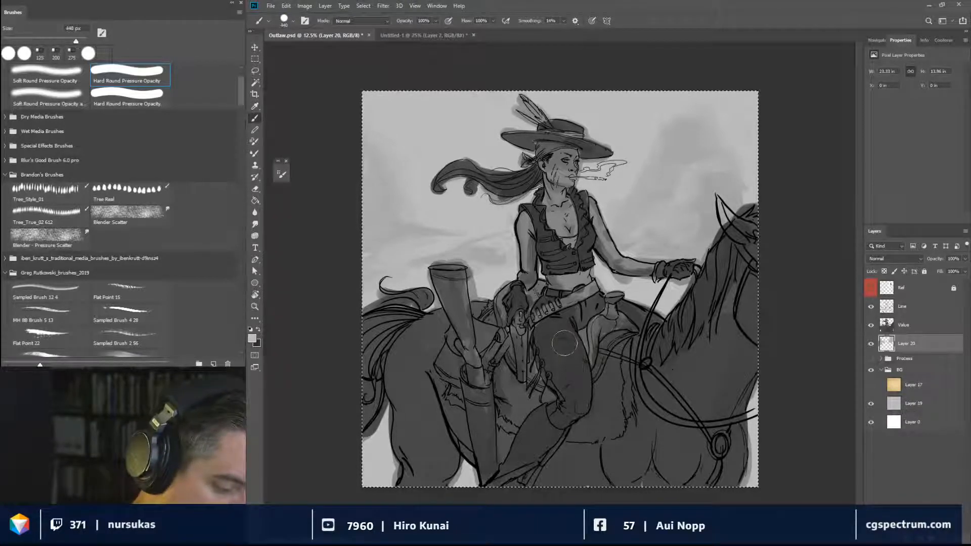
left_click(909, 325)
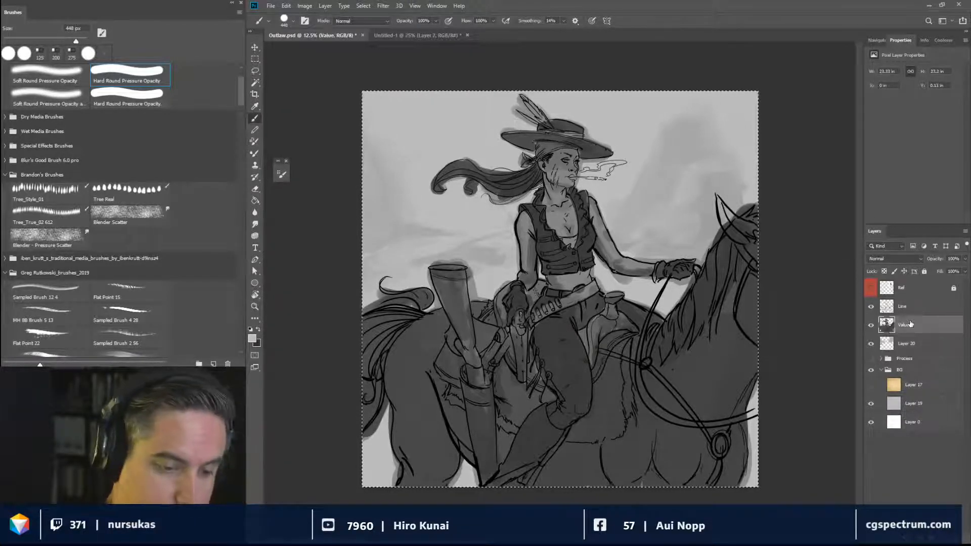
left_click_drag(561, 341, 567, 373)
left_click(560, 343, "alt")
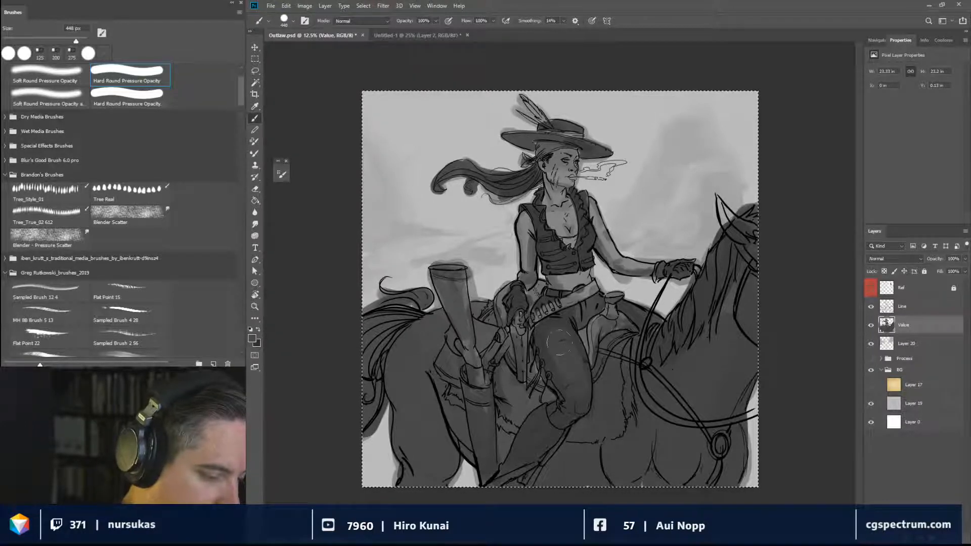
left_click(610, 284, "alt")
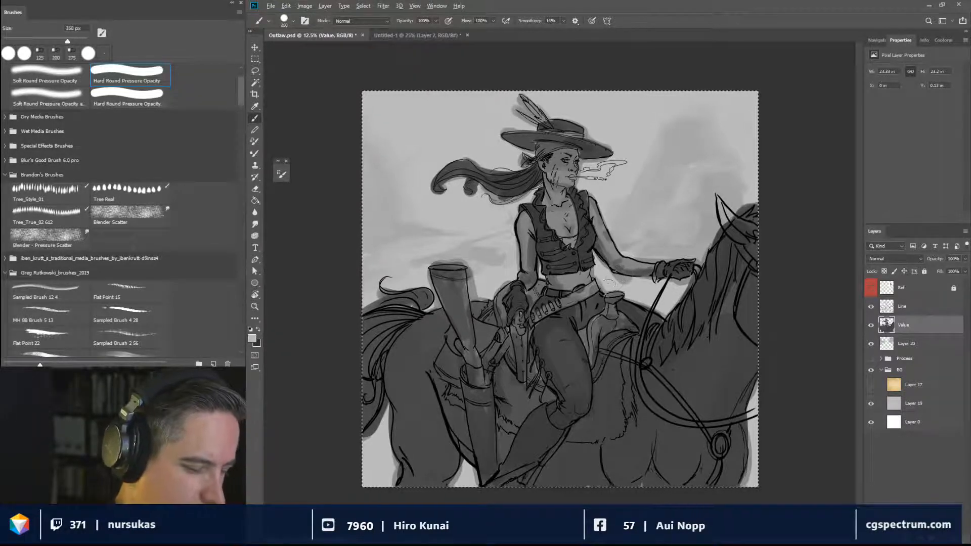
mouse_move(567, 370)
left_mouse_down()
mouse_move(556, 349)
mouse_move(560, 373)
mouse_move(563, 354)
mouse_move(572, 362)
left_mouse_up()
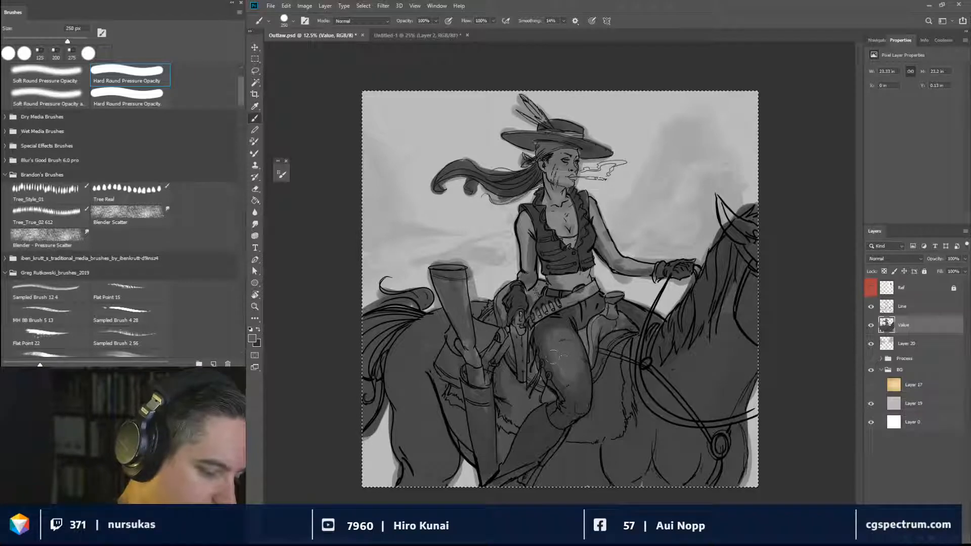
Model the lower thigh and knee with lighter gray strokes, reducing the brush to 150 and 80 px.
key("bracketleft")
key("bracketleft")
key("bracketleft")
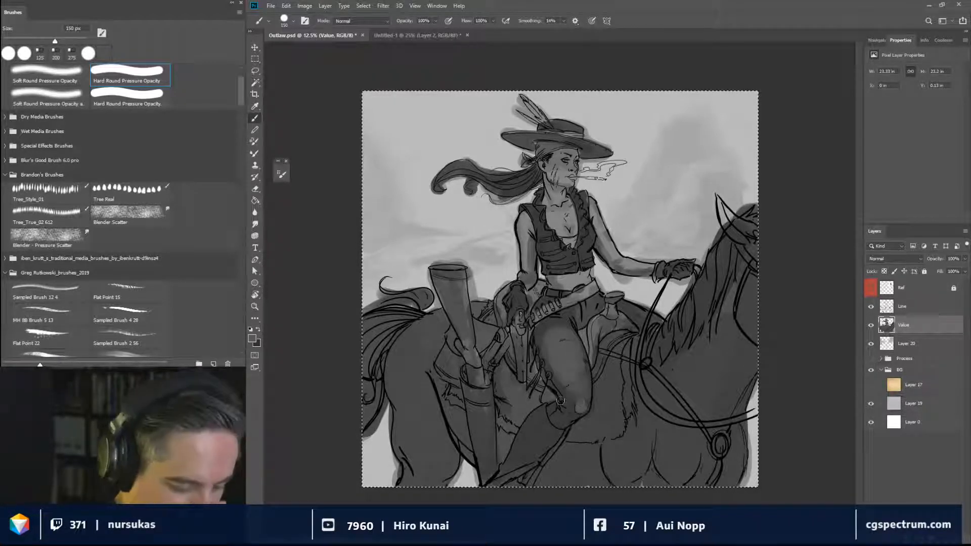
key("bracketleft")
key("bracketleft")
key("bracketleft")
key("bracketleft")
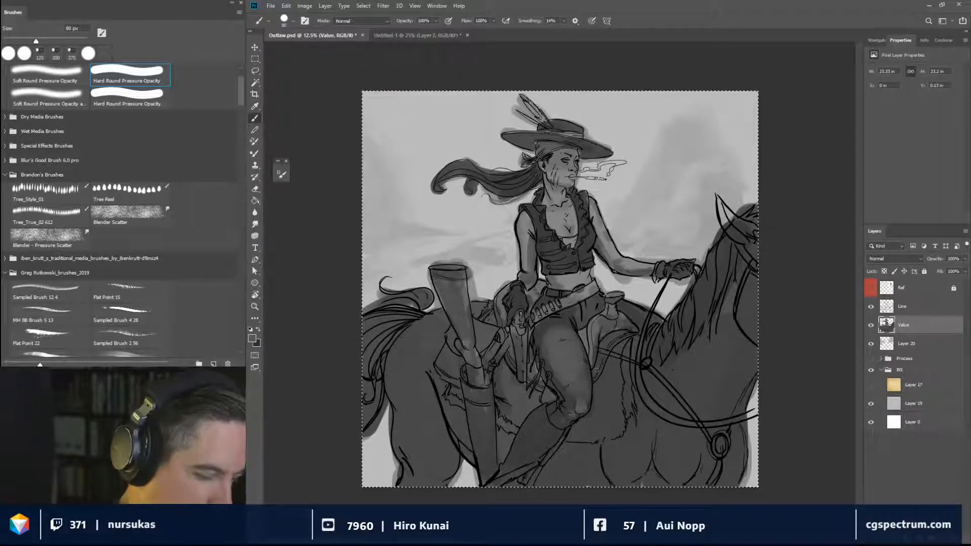
Lighten the knee and boot shaft with sampled grays and add a bright highlight down the shin at 50 px.
left_click(579, 406, "alt")
mouse_move(577, 399)
left_mouse_down()
mouse_move(587, 360)
mouse_move(516, 456)
left_mouse_up()
key("bracketleft")
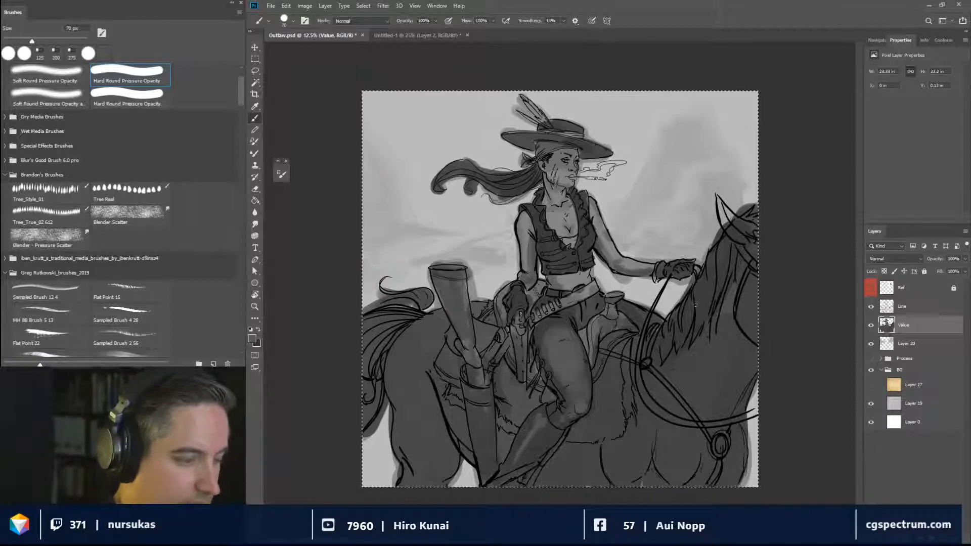
left_click(451, 228, "alt")
key("bracketleft")
key("bracketleft")
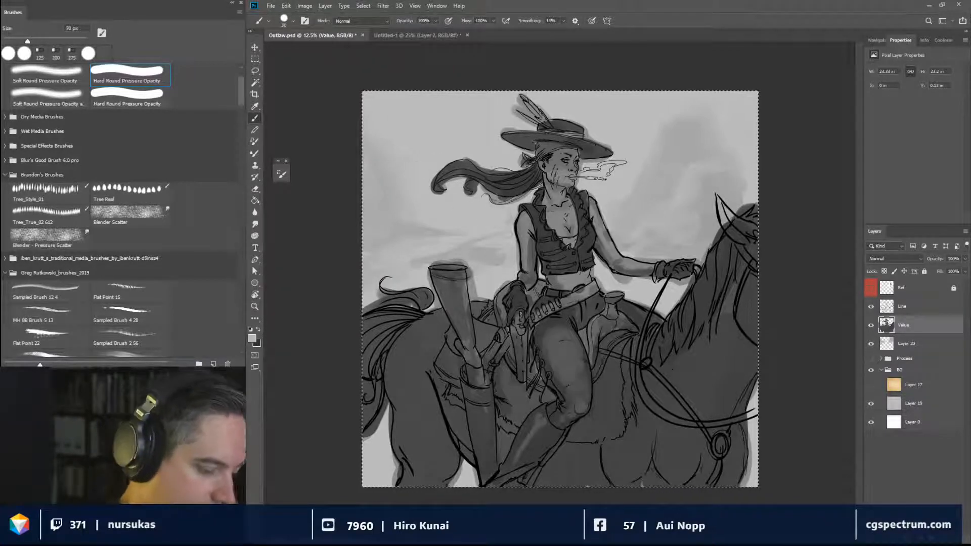
mouse_move(542, 421)
left_mouse_down()
mouse_move(514, 463)
mouse_move(548, 417)
mouse_move(523, 448)
left_mouse_up()
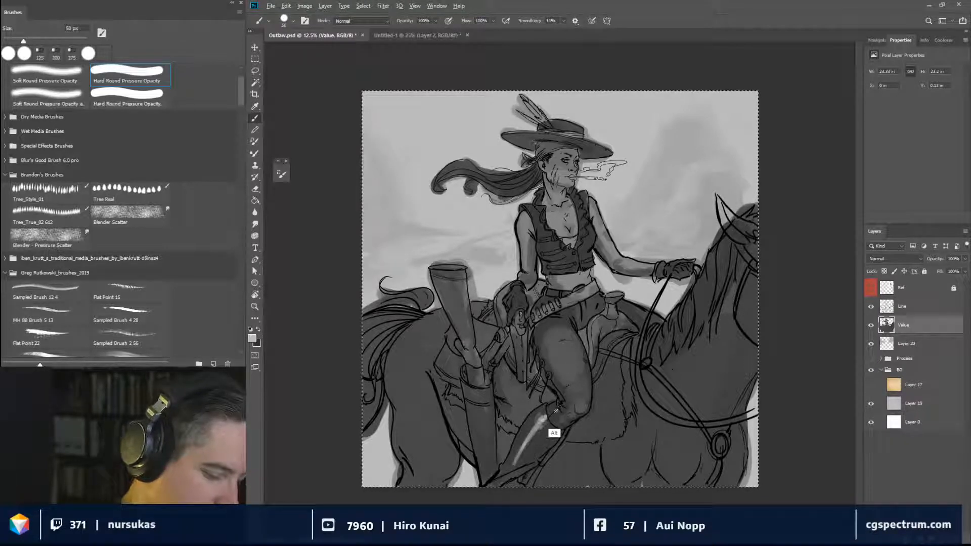
left_click(542, 442, "alt")
left_click_drag(547, 414, 524, 445)
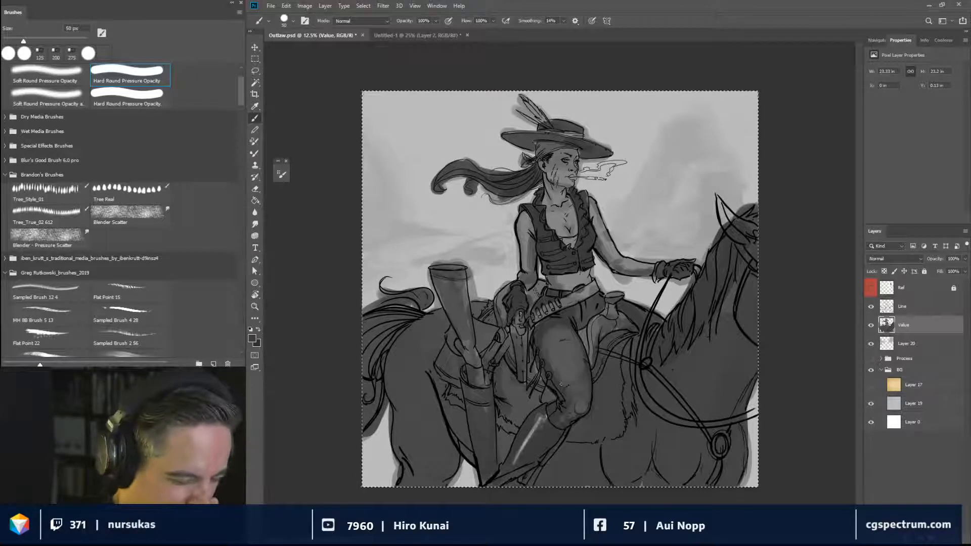
Soften the boot highlight into the surrounding leather with sampled mid grays, enlarging the brush to 130 px.
left_click(534, 450, "alt")
mouse_move(580, 408)
left_mouse_down()
mouse_move(528, 448)
mouse_move(537, 426)
mouse_move(525, 457)
left_mouse_up()
left_click(537, 432, "alt")
left_click(540, 443, "alt")
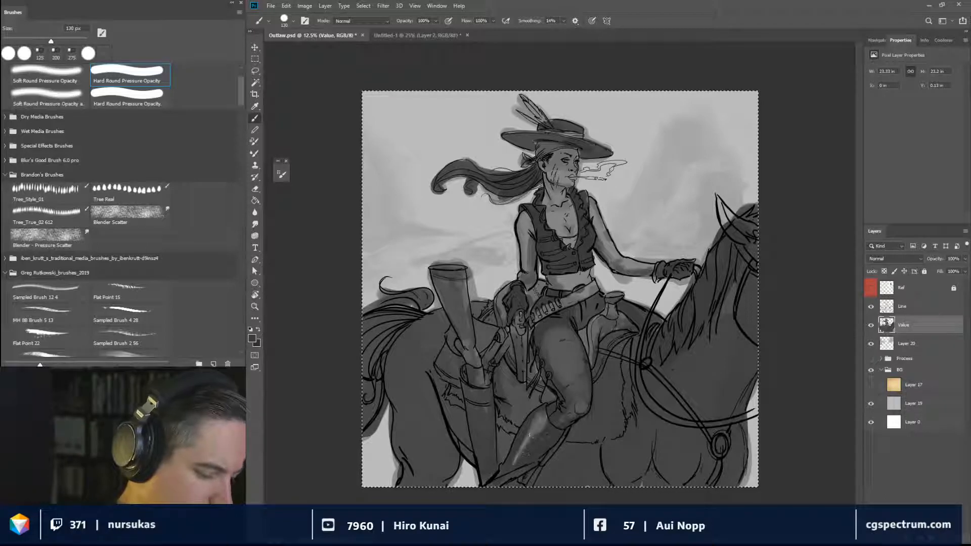
left_click(536, 445, "alt")
Paint lighter gray along the lower rifle scabbard beside the boot, reducing the brush to 90 and 50 px.
mouse_move(536, 416)
left_mouse_down()
mouse_move(520, 464)
mouse_move(509, 419)
mouse_move(484, 442)
mouse_move(484, 407)
left_mouse_up()
key("bracketleft")
key("bracketleft")
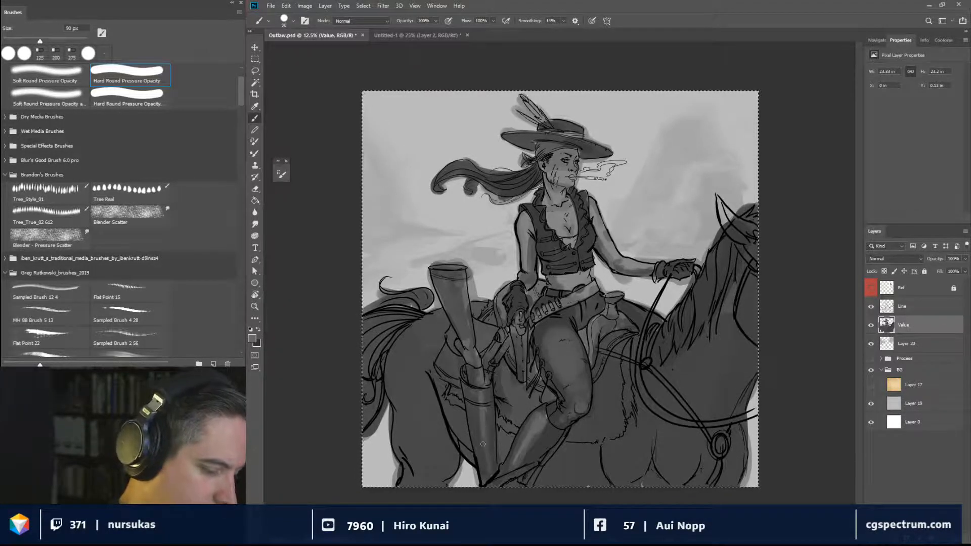
key("bracketleft")
key("bracketleft")
key("bracketleft")
key("bracketleft")
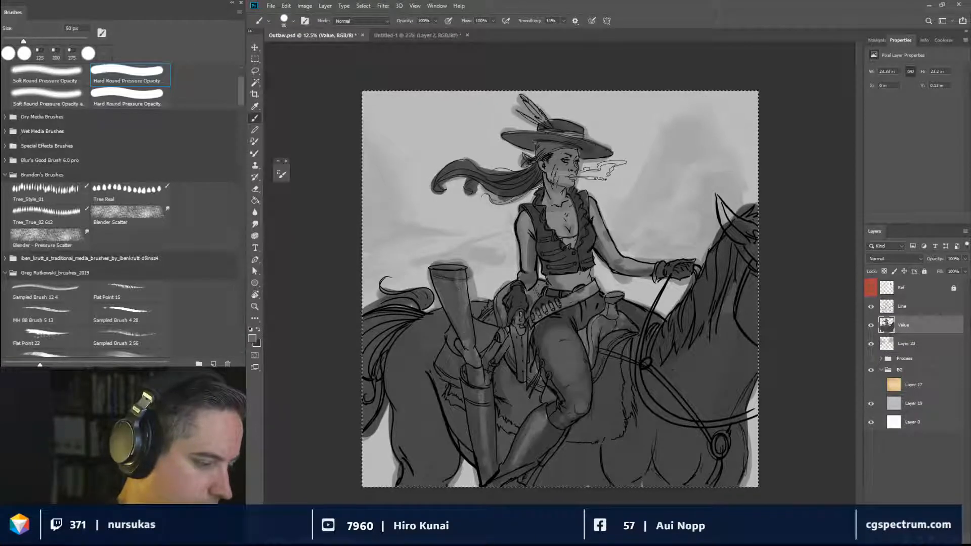
Add a sampled light highlight down the upper part of the rifle scabbard and tone it with a neighboring gray at 50 px.
left_click(477, 282, "alt")
left_click_drag(458, 272, 463, 315)
left_click(458, 318, "alt")
left_click_drag(462, 277, 465, 276)
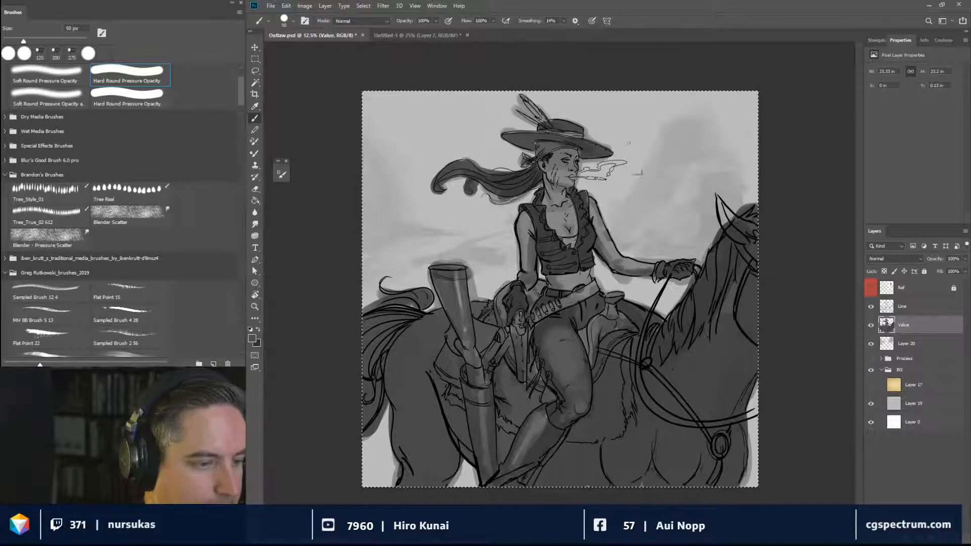
Reduce the brush to 40 px and paint small sampled light accents on the gloved hand and revolver at the hip.
left_click(587, 148, "alt")
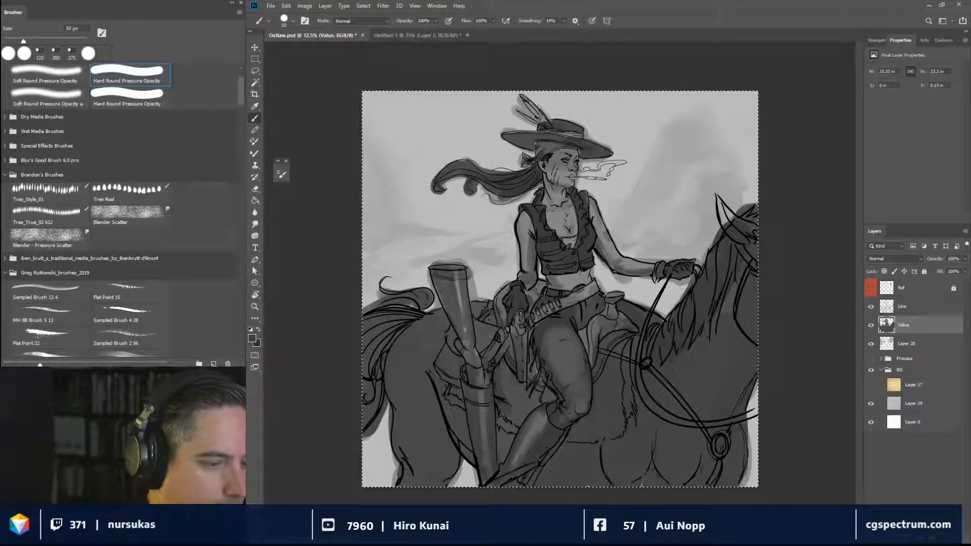
key("bracketleft")
key("bracketleft")
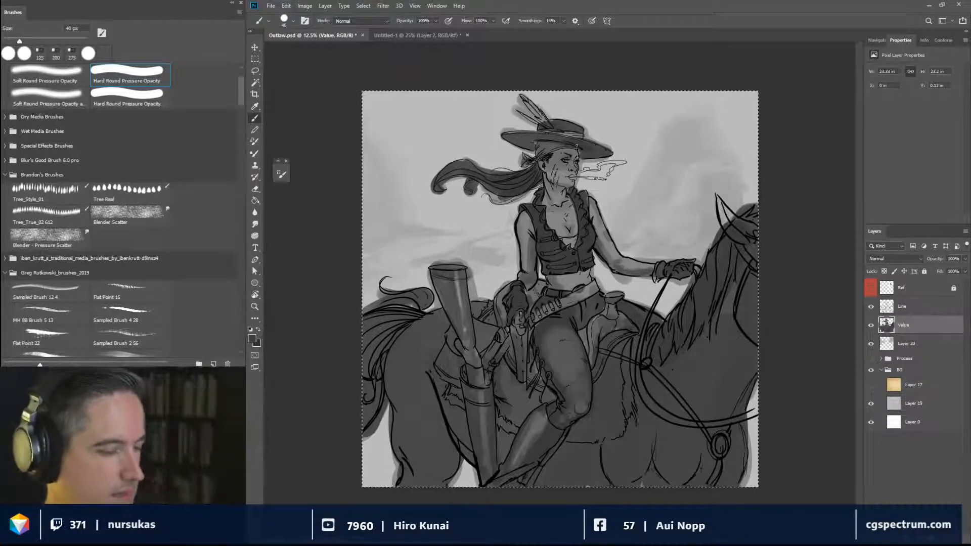
left_click(631, 267, "alt")
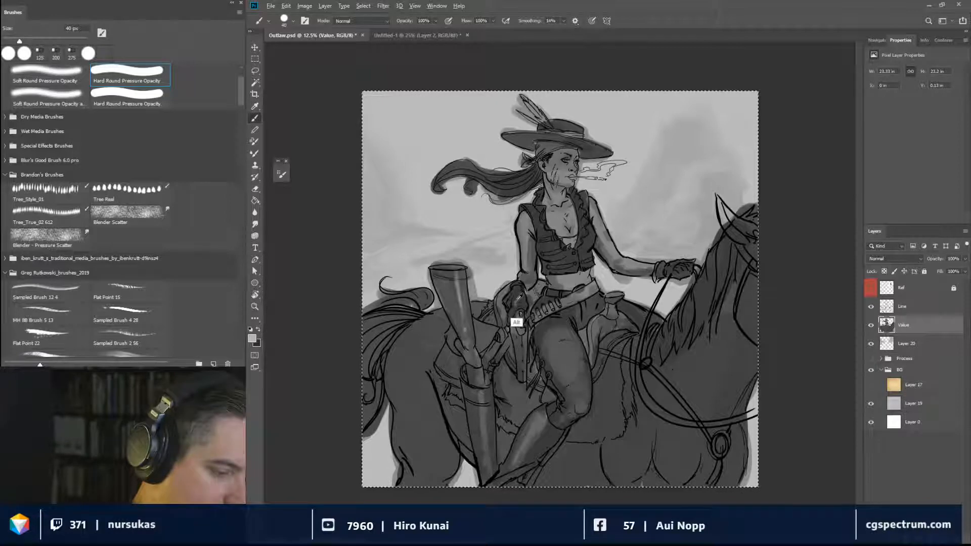
left_click(509, 331, "alt")
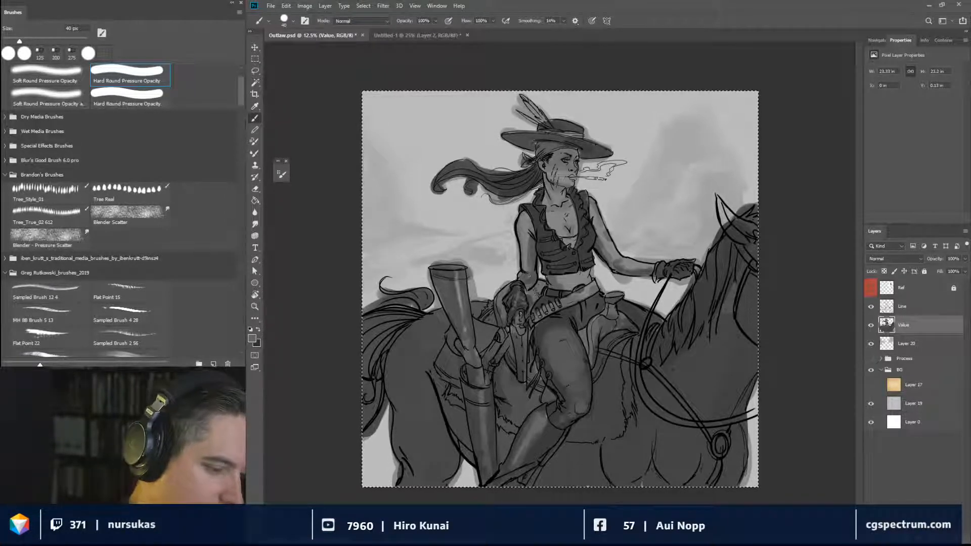
Paint sampled mid grays along the rider's waist and belt with the hard round brush at 90 px.
left_click(526, 268, "alt")
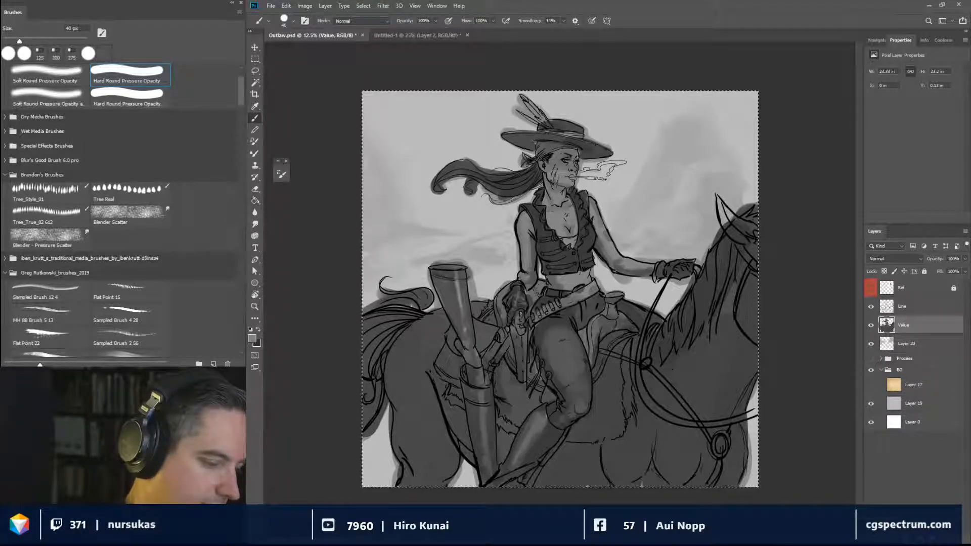
mouse_move(602, 263)
left_mouse_down()
mouse_move(554, 277)
mouse_move(591, 273)
mouse_move(574, 278)
left_mouse_up()
left_click(563, 273, "alt")
key("bracketleft")
key("bracketleft")
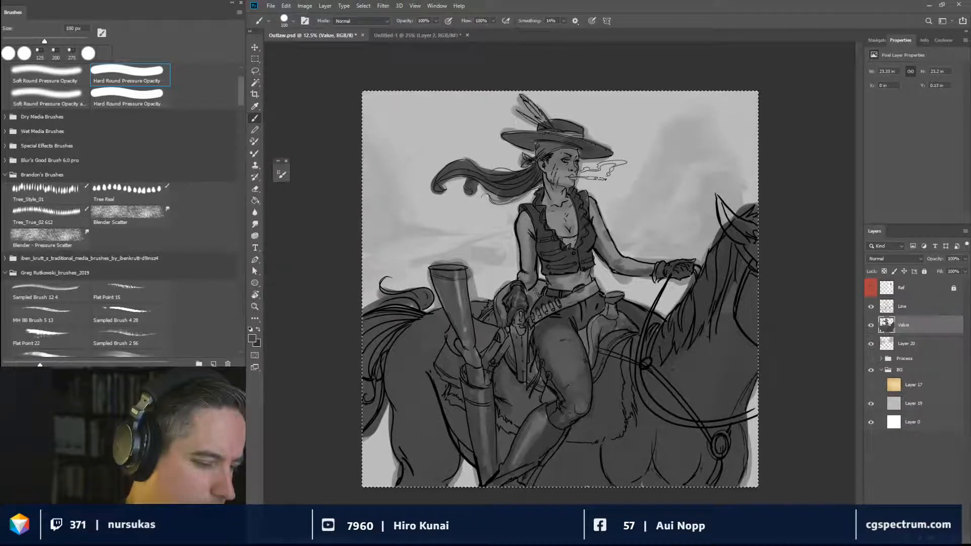
key("bracketleft")
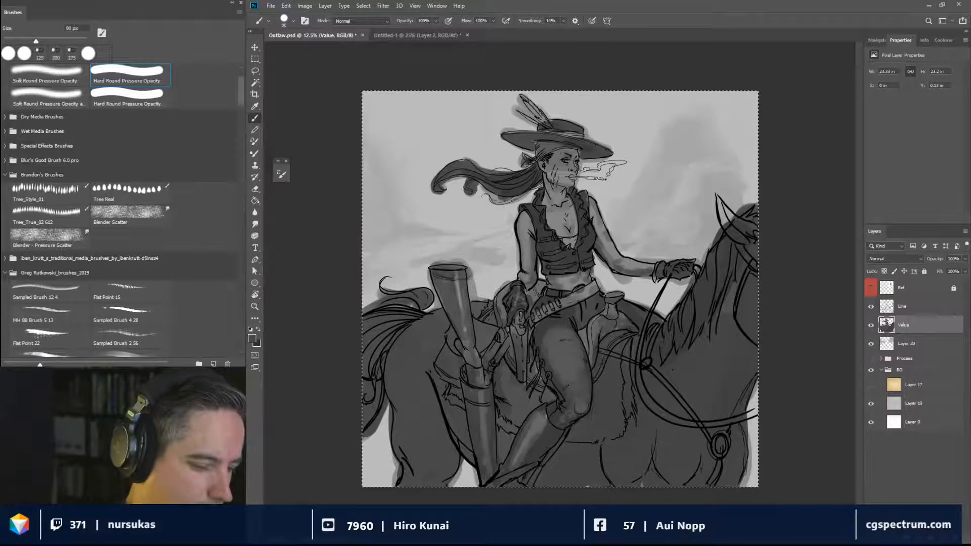
left_click_drag(590, 286, 573, 295)
key("bracketleft")
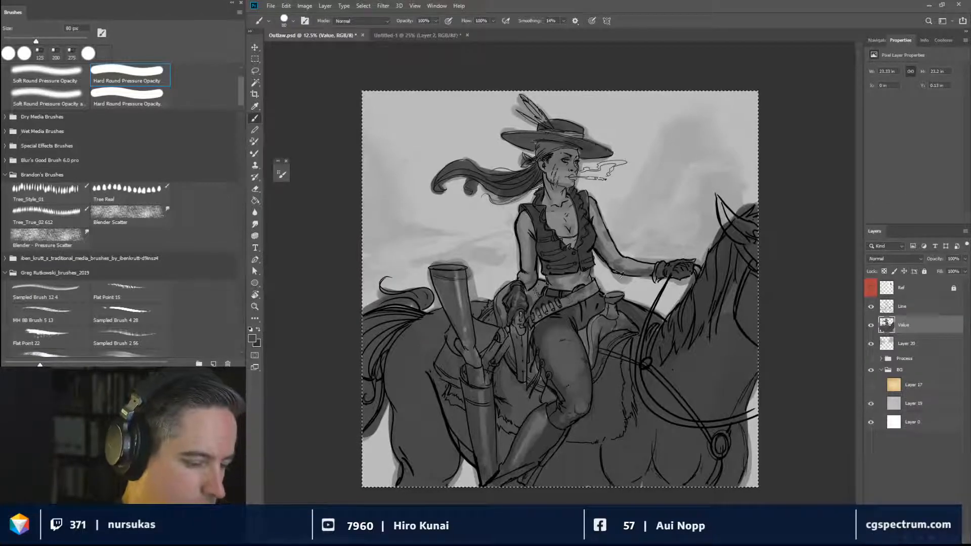
Add sampled light gray highlights to the holstered revolver and saddle front edge at 50 px, and to the rifle butt at 40 px.
left_click(613, 301, "alt")
key("bracketleft")
key("bracketleft")
key("bracketleft")
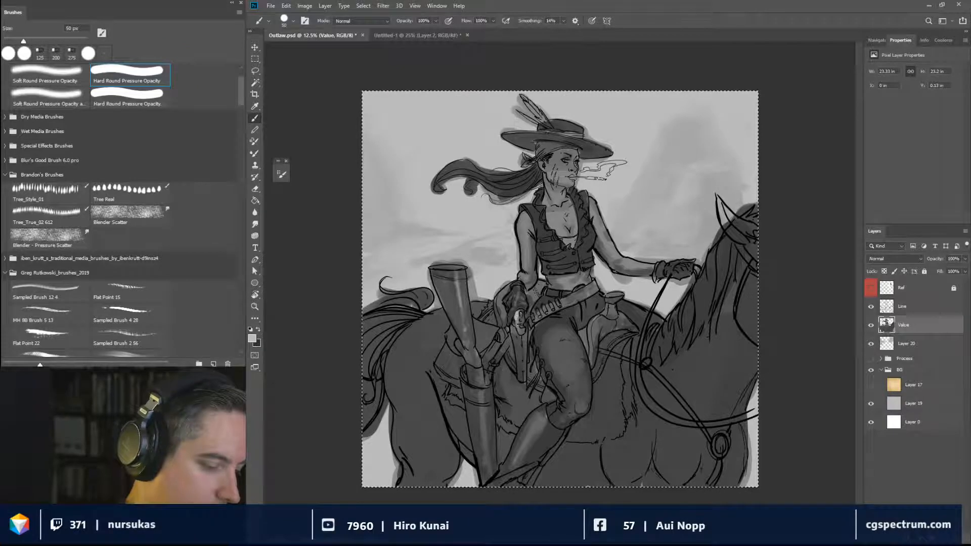
left_click_drag(518, 316, 523, 331)
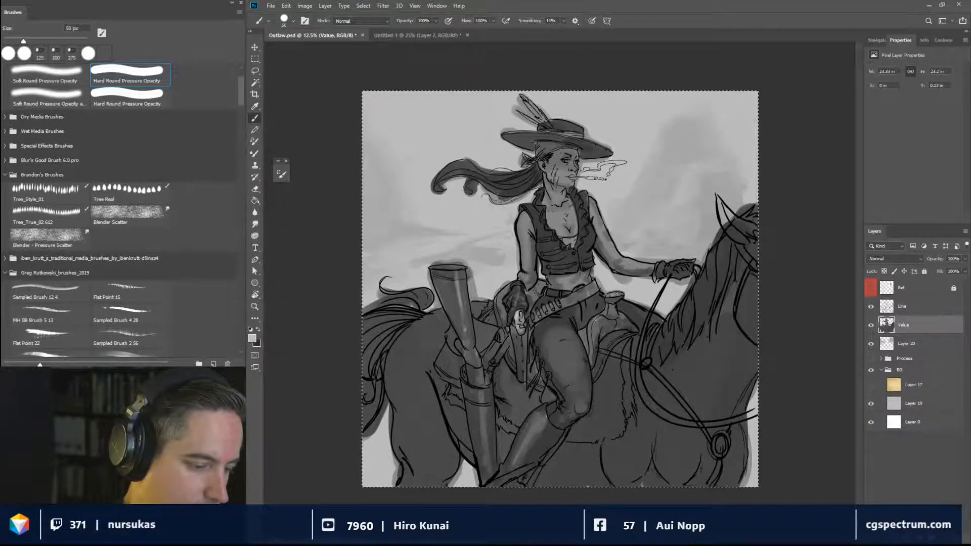
left_click_drag(596, 320, 591, 353)
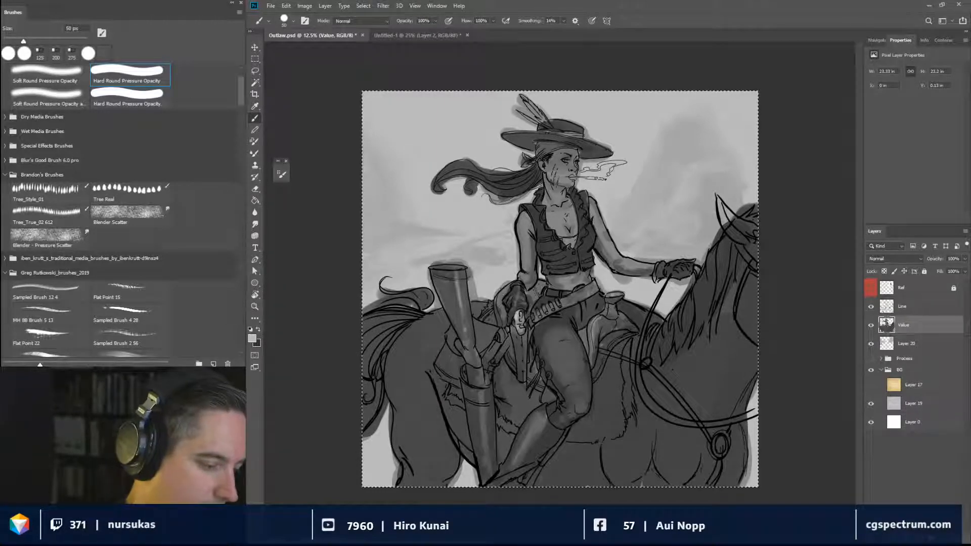
key("bracketleft")
key("bracketleft")
mouse_move(457, 266)
left_mouse_down()
mouse_move(437, 266)
mouse_move(449, 270)
left_mouse_up()
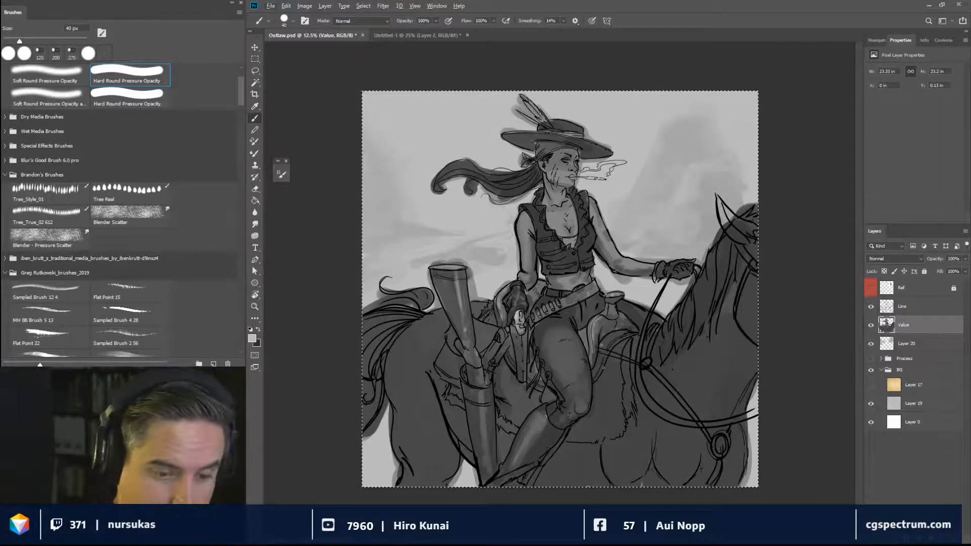
Enlarge the brush to 150 px and block in lighter gray on the shaggy saddle blanket around the rider's leg.
key("bracketright")
key("bracketright")
key("bracketright")
key("bracketright")
key("bracketright")
key("bracketright")
key("bracketright")
key("bracketright")
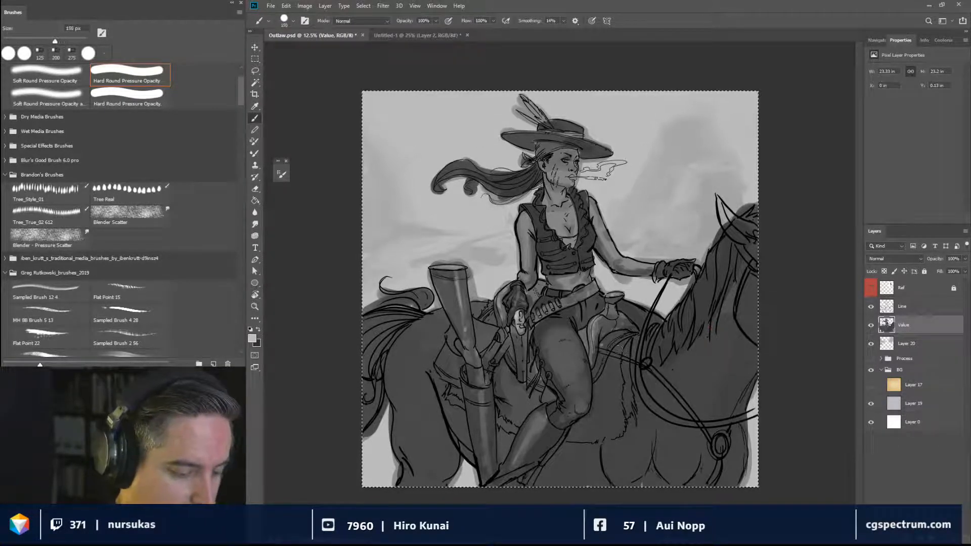
mouse_move(622, 346)
left_mouse_down()
mouse_move(600, 388)
mouse_move(604, 377)
mouse_move(601, 390)
mouse_move(617, 401)
mouse_move(606, 391)
mouse_move(594, 435)
mouse_move(615, 424)
left_mouse_up()
left_click(614, 368, "alt")
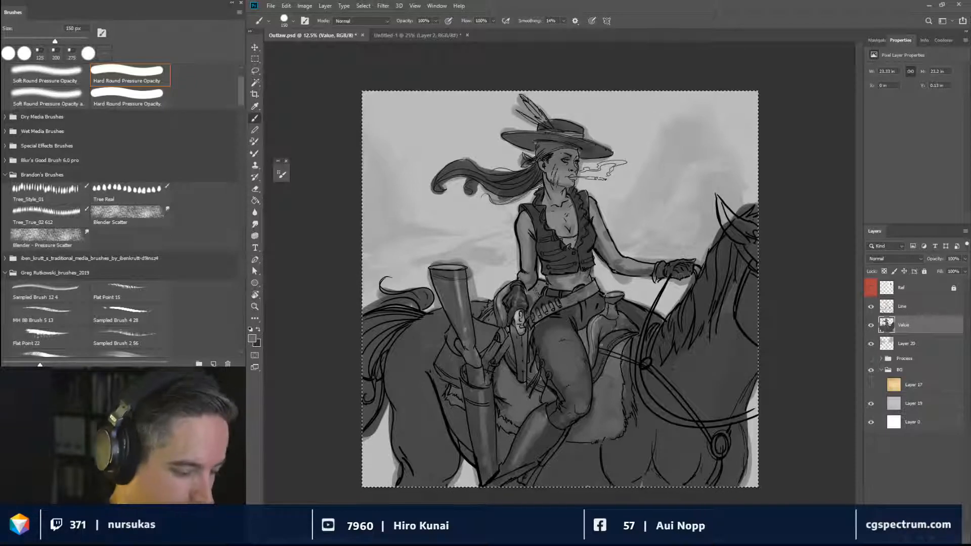
Sample a dark gray and darken the rear of the saddle behind the rifle at 150 px.
key("alt")
left_click(516, 288, "alt")
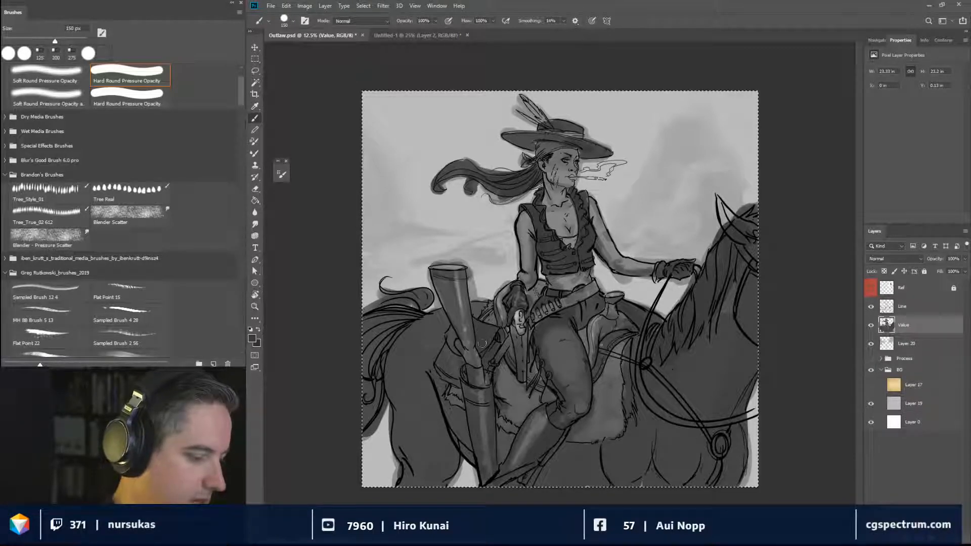
mouse_move(451, 340)
left_mouse_down()
mouse_move(437, 369)
mouse_move(444, 376)
mouse_move(455, 357)
mouse_move(458, 375)
left_mouse_up()
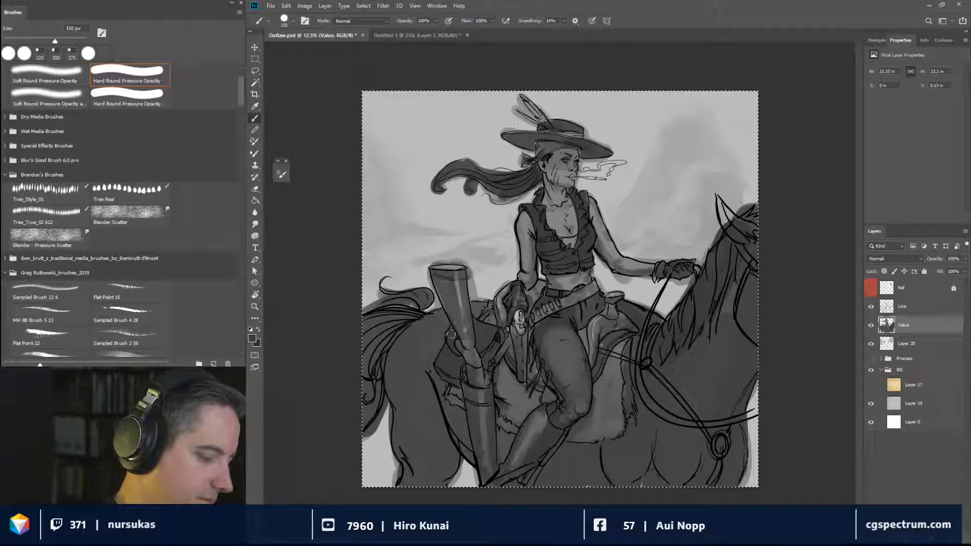
Reduce the brush below 80 px and paint a sampled light gray on the rifle section just above the lower scabbard.
key("bracketleft")
key("bracketleft")
key("bracketleft")
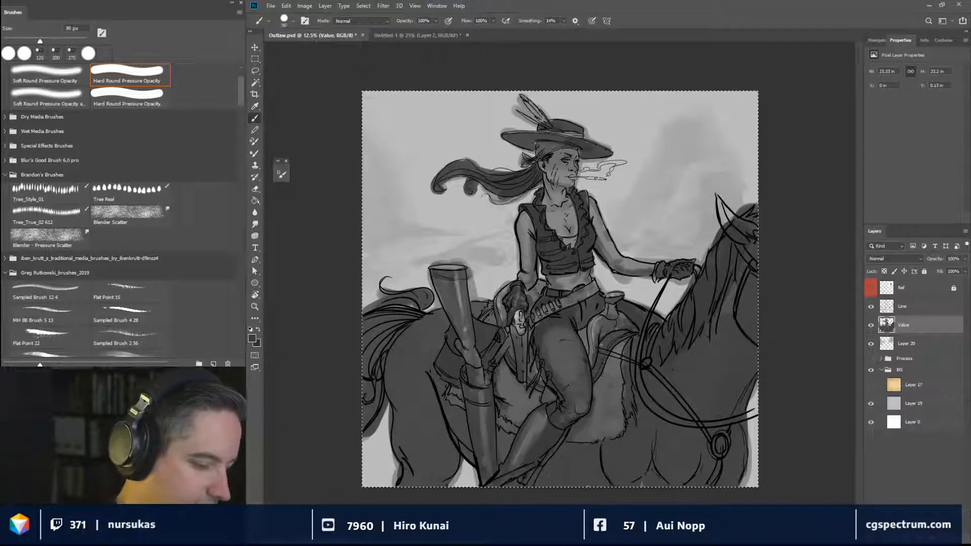
left_click(503, 260, "alt")
key("bracketleft")
mouse_move(470, 374)
left_mouse_down()
mouse_move(479, 383)
mouse_move(475, 362)
mouse_move(481, 388)
left_mouse_up()
key("bracketleft")
key("bracketleft")
key("bracketleft")
Paint a sampled gray down the front of the saddle beside the rider's thigh, using a brush just under 100 px.
left_click(512, 413, "alt")
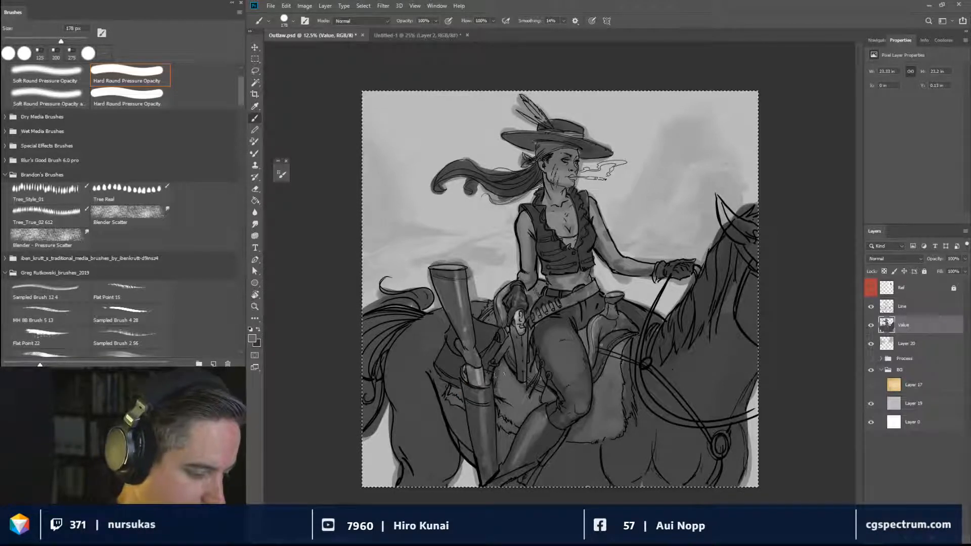
key("bracketleft")
key("bracketleft")
key("bracketleft")
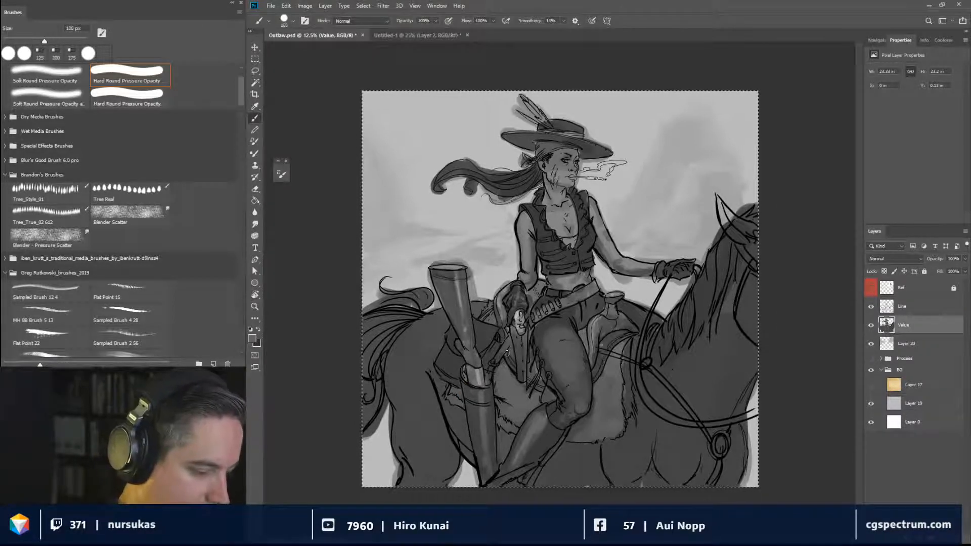
key("bracketleft")
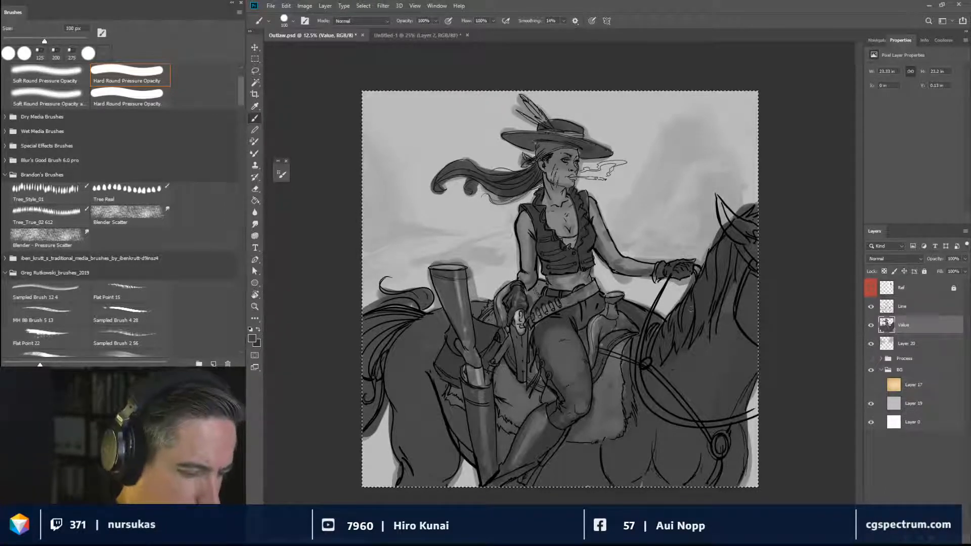
key("bracketright")
key("bracketright")
key("bracketright")
key("bracketright")
key("bracketright")
key("bracketright")
key("bracketleft")
key("bracketleft")
key("bracketleft")
key("bracketleft")
key("bracketleft")
key("bracketleft")
key("bracketleft")
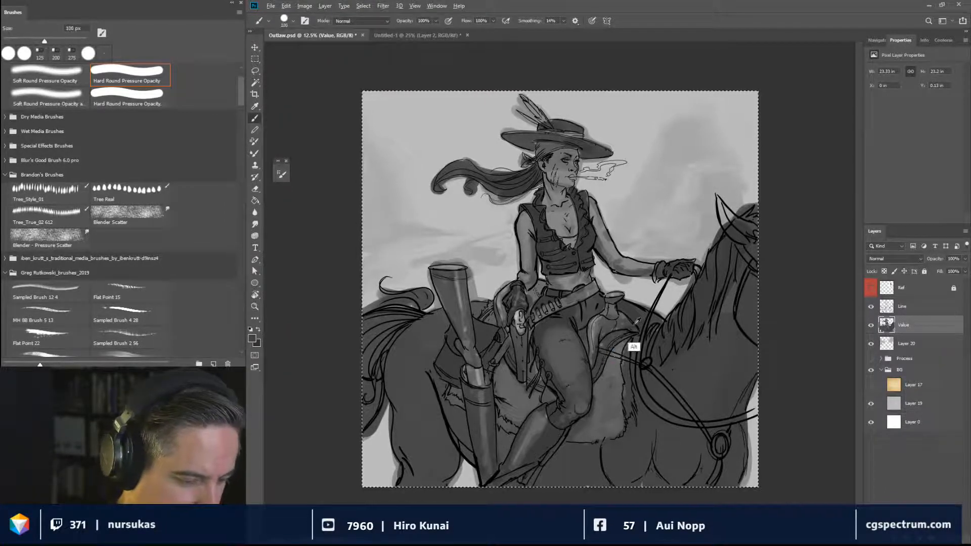
left_click(635, 325, "alt")
key("bracketleft")
left_click_drag(631, 336, 606, 358)
left_click_drag(628, 338, 596, 386)
Sample a dark gray from the saddle and shade the blanket beneath the knee at 60 px, reducing the brush to 40 px.
left_click(618, 374, "alt")
left_click(619, 344, "alt")
key("bracketleft")
key("bracketleft")
key("bracketleft")
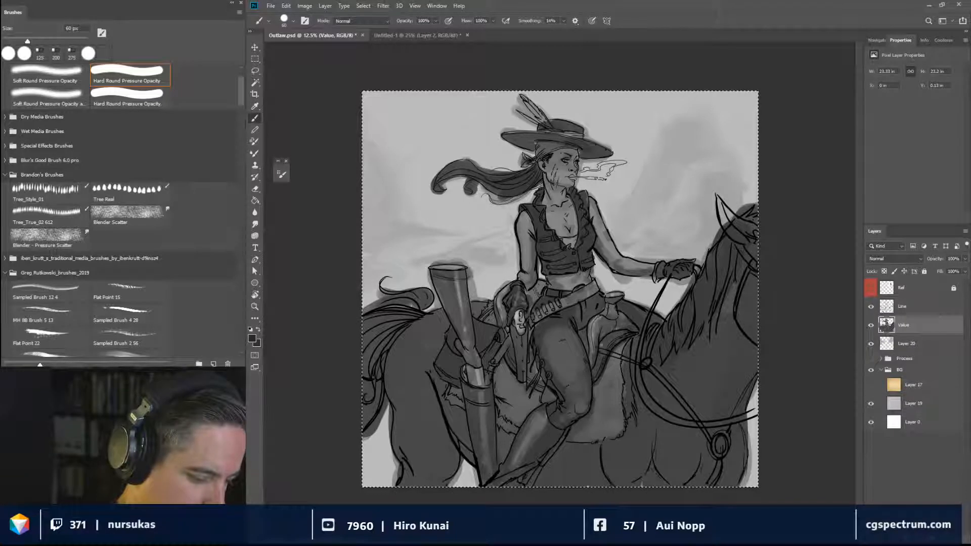
left_click_drag(588, 420, 581, 434)
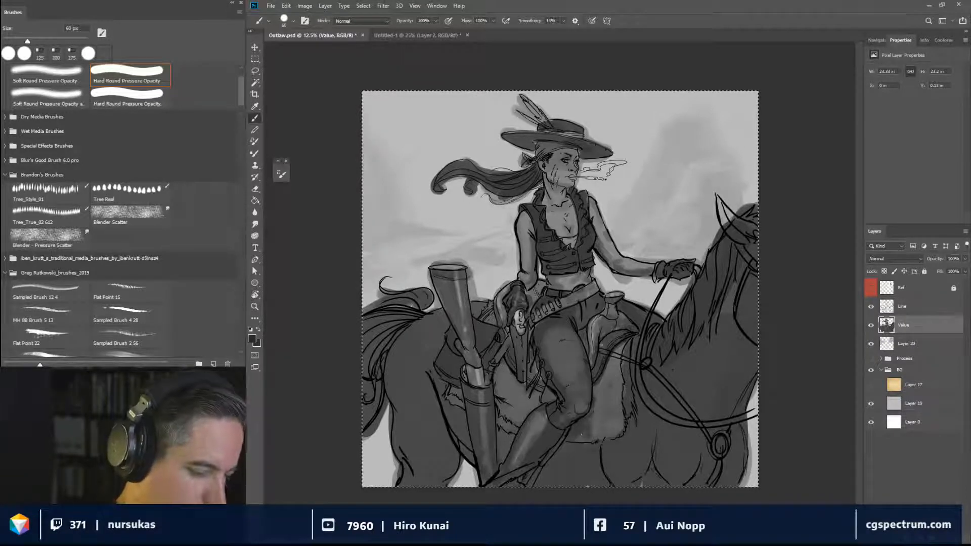
key("bracketleft")
key("bracketleft")
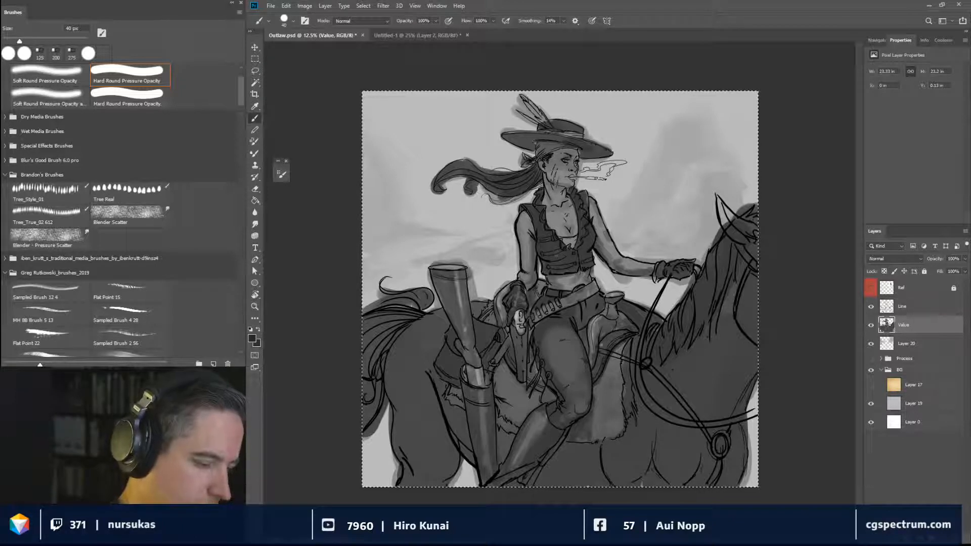
Show the pose reference layer to check the figure and hide it again.
left_click(871, 289)
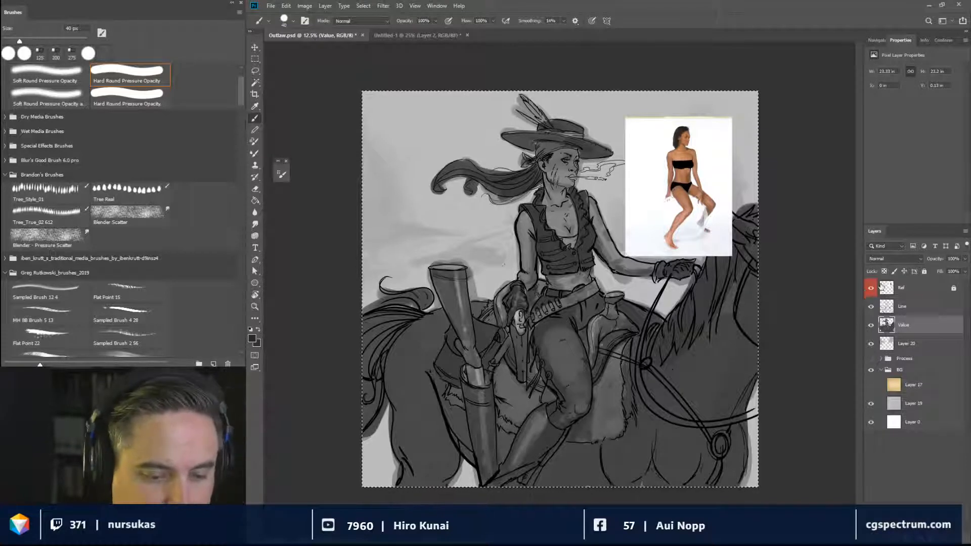
left_click(871, 288)
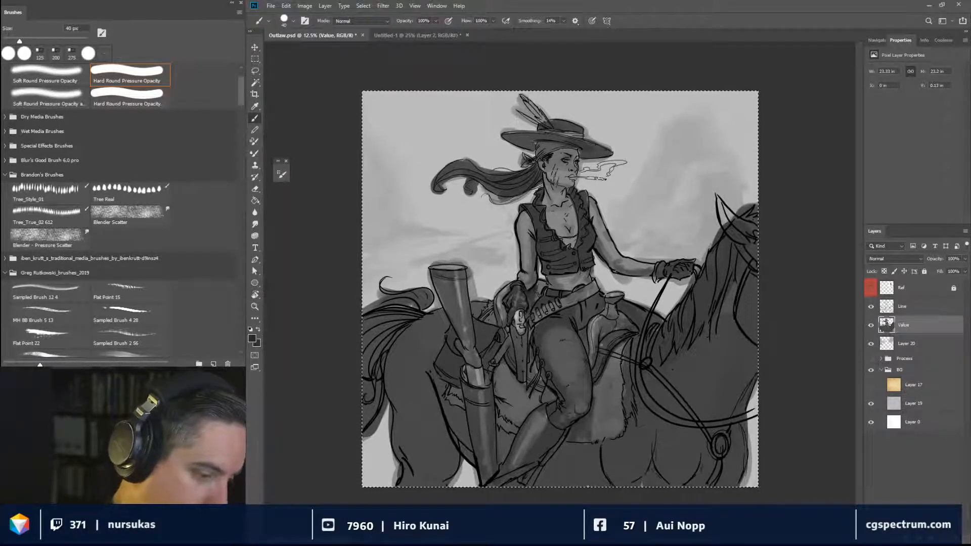
Add small sampled light gray highlights to the metal fittings, belt gear and harness rings with the brush at 35 and 30 px.
left_click(553, 306, "alt")
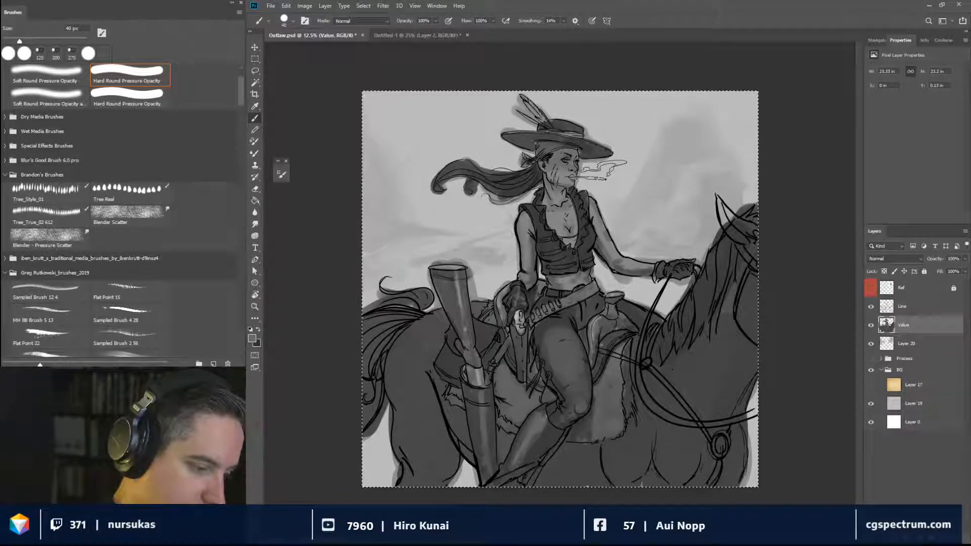
left_click(616, 282, "alt")
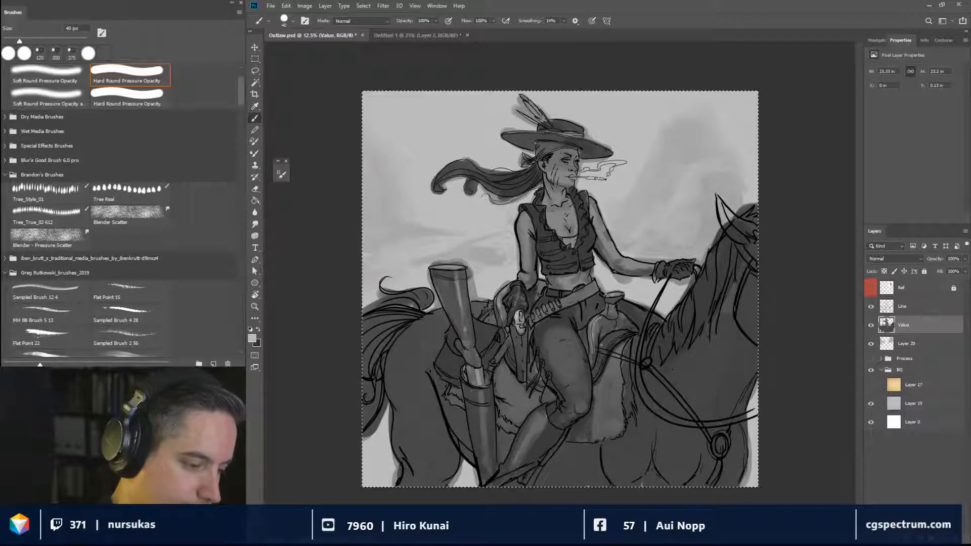
key("bracketleft")
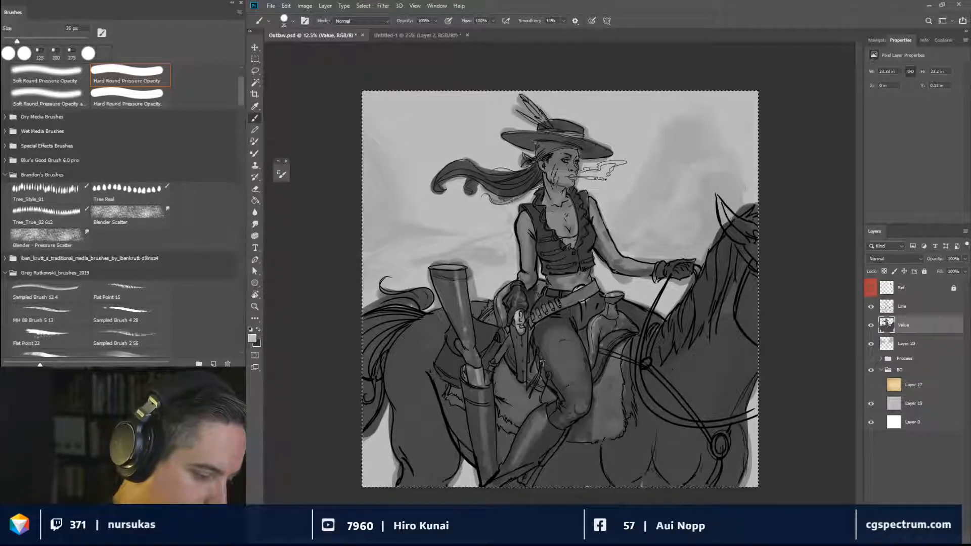
left_click_drag(542, 362, 549, 375)
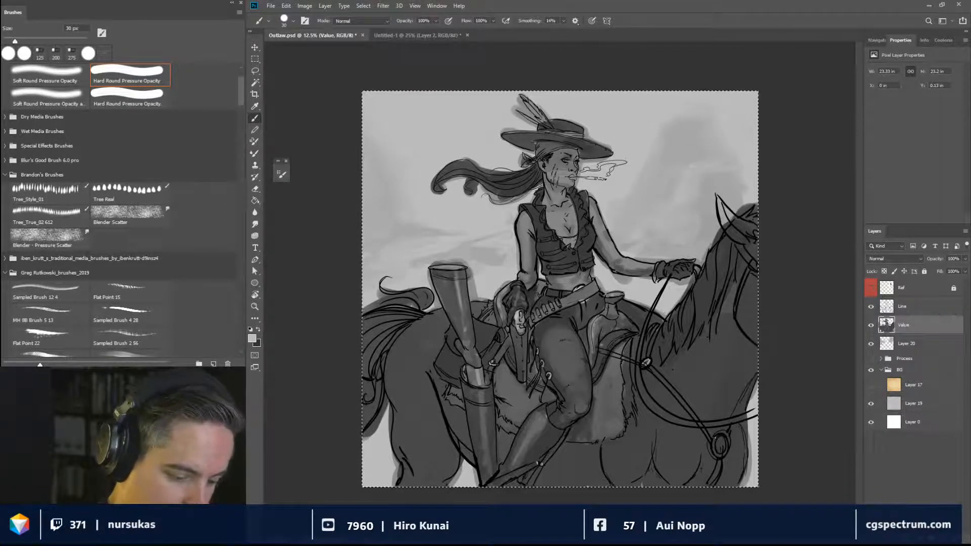
left_click_drag(728, 448, 727, 434)
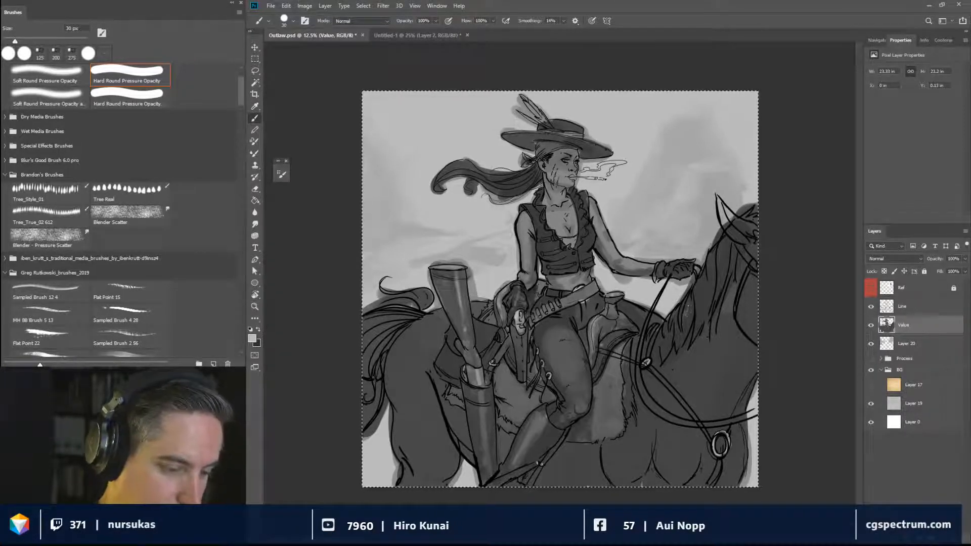
Paint lighter gray strands through the horse's mane, fill its ear with dark gray and touch up the cheek.
left_click_drag(708, 276, 724, 205)
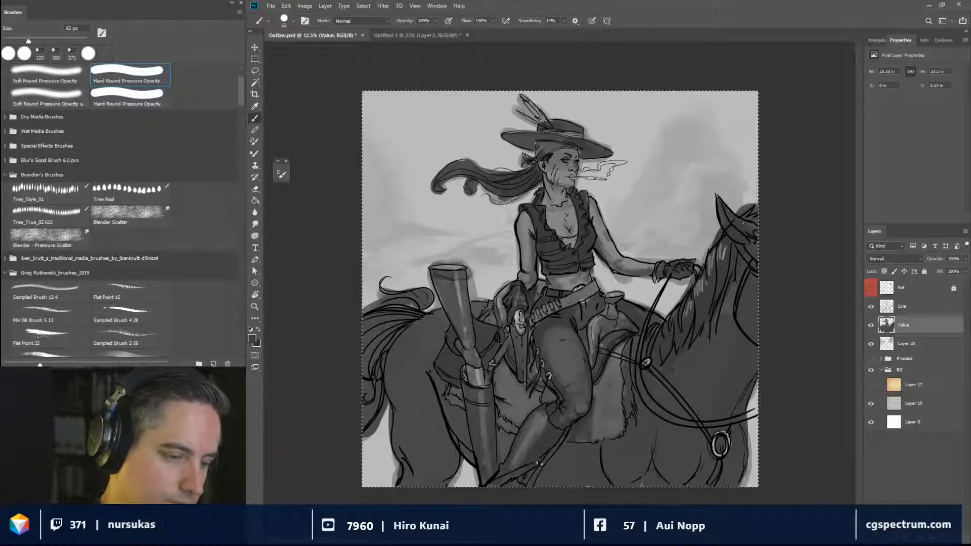
mouse_move(719, 329)
left_mouse_down()
mouse_move(709, 232)
mouse_move(752, 280)
left_mouse_up()
Sample a light gray and dab soft dapples along the horse's neck and chest with the brush at 125 px.
left_click(710, 231, "alt")
key("[")
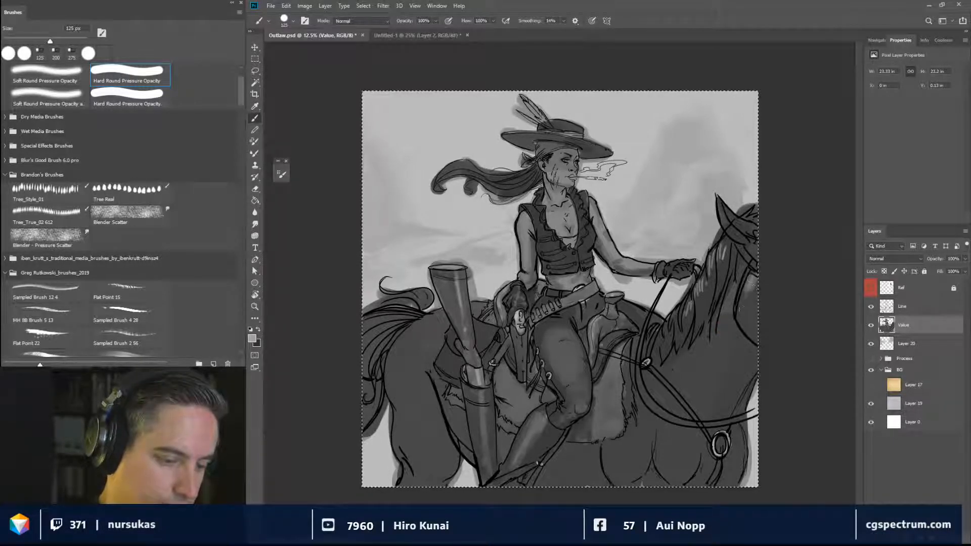
mouse_move(711, 328)
left_mouse_down()
mouse_move(713, 364)
mouse_move(692, 396)
left_mouse_up()
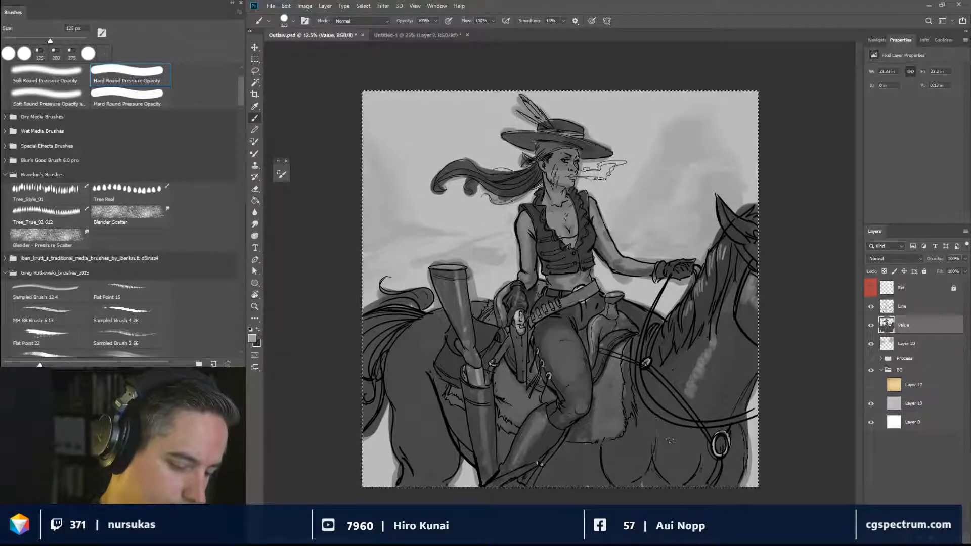
mouse_move(670, 441)
left_mouse_down()
mouse_move(685, 465)
mouse_move(626, 458)
left_mouse_up()
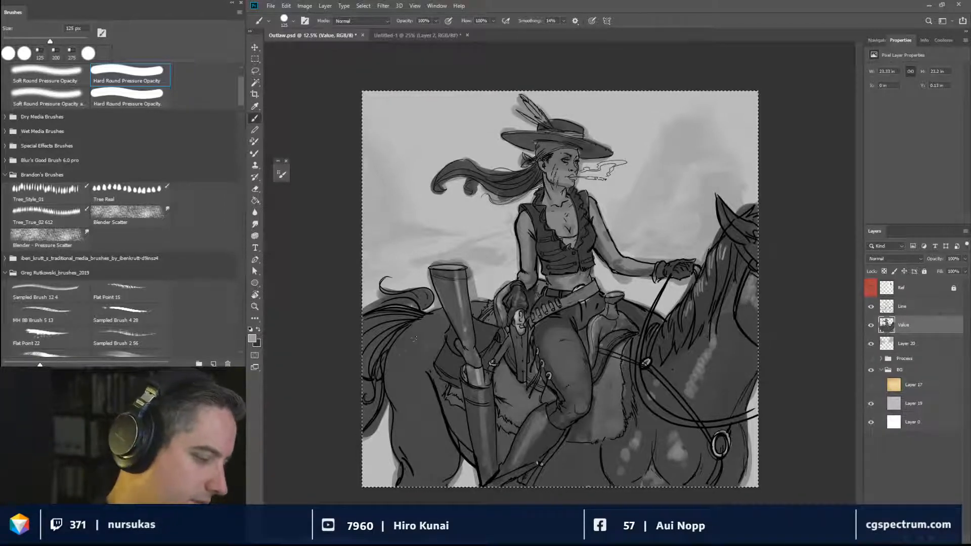
Dapple the horse's rump and hind leg with the same light gray at 125 px.
mouse_move(413, 332)
left_mouse_down()
mouse_move(407, 384)
mouse_move(408, 345)
left_mouse_up()
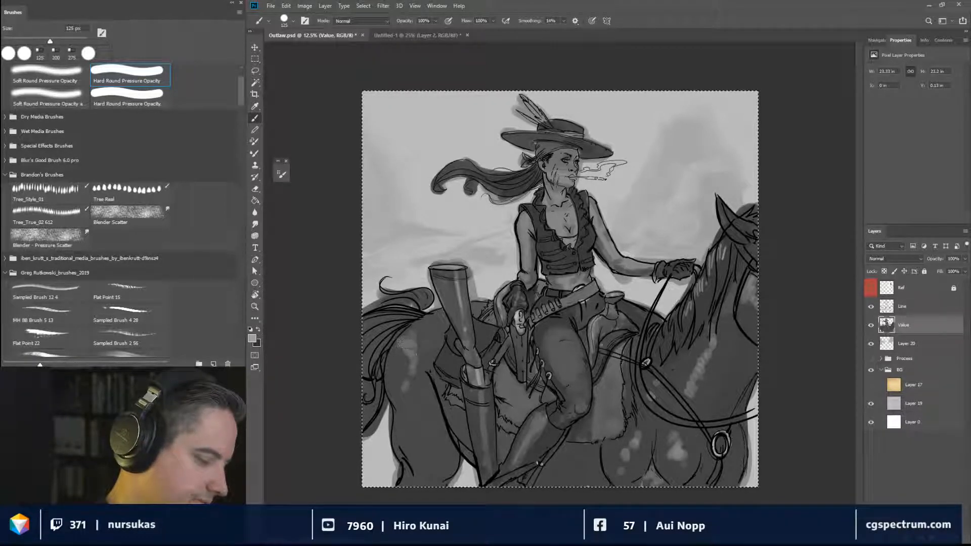
left_click_drag(427, 395, 440, 459)
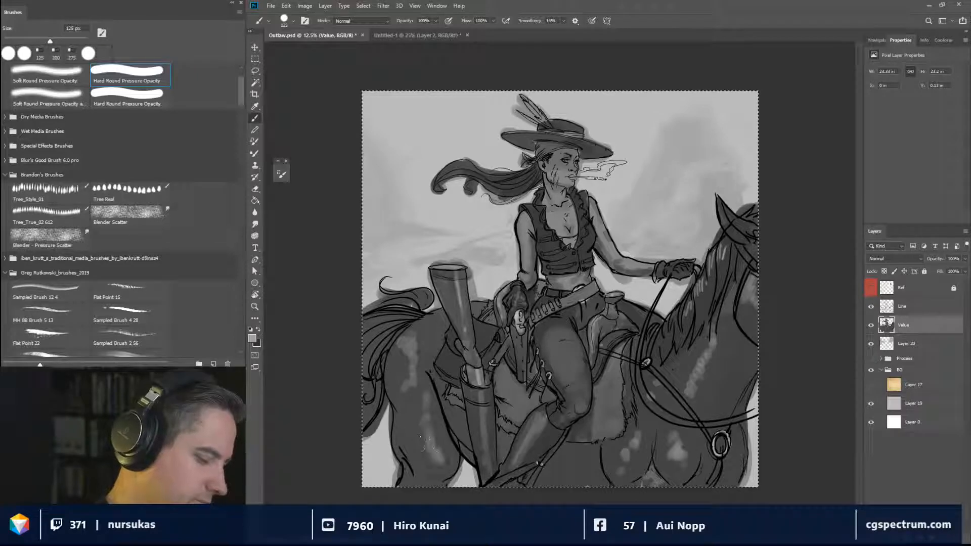
mouse_move(398, 417)
left_mouse_down()
mouse_move(399, 439)
mouse_move(420, 455)
left_mouse_up()
mouse_move(415, 327)
left_mouse_down()
mouse_move(424, 355)
mouse_move(397, 360)
mouse_move(375, 310)
mouse_move(412, 298)
left_mouse_up()
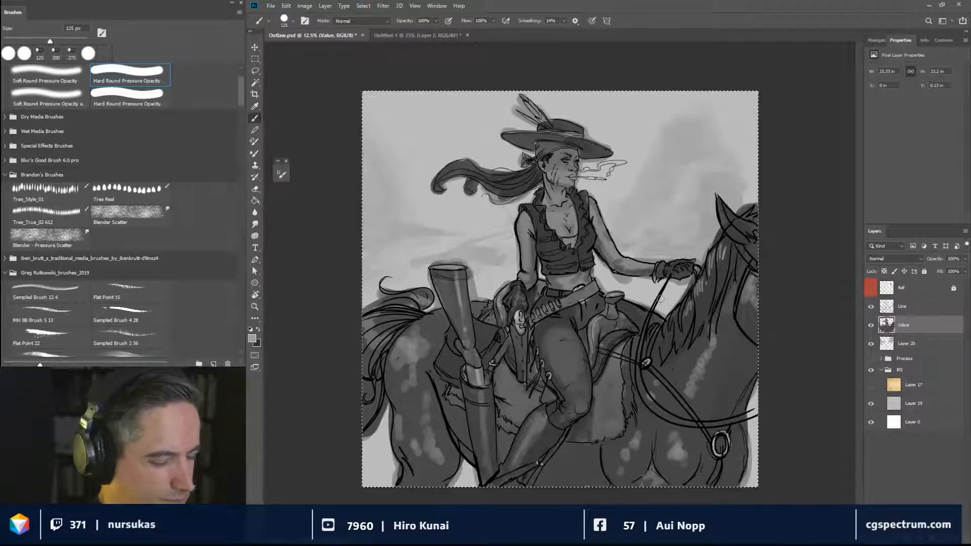
Soften the dapples on the horse's rump and hind leg with sampled grays, using the brush at 200 px.
key("bracketright")
key("bracketright")
key("bracketright")
key("bracketright")
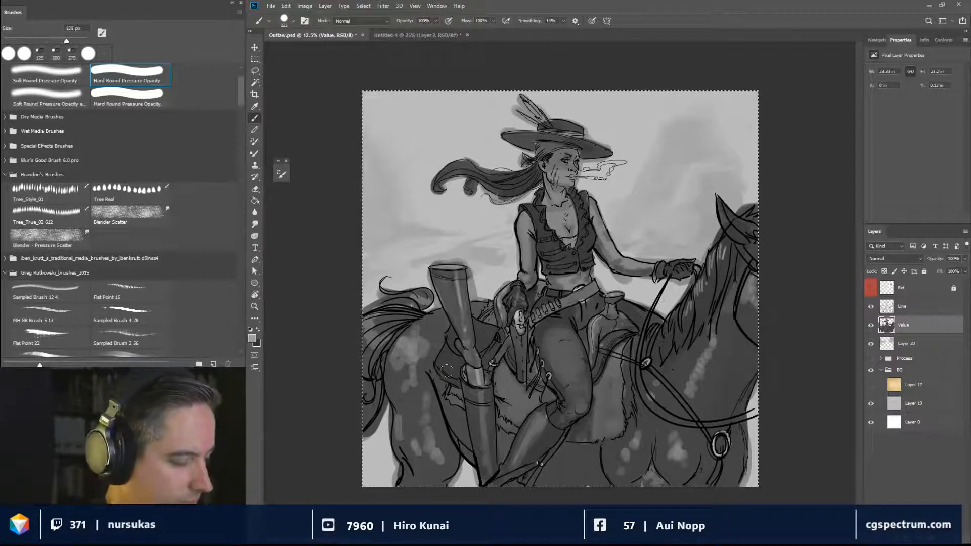
key("bracketleft")
mouse_move(415, 346)
left_mouse_down()
mouse_move(441, 345)
mouse_move(431, 326)
mouse_move(405, 343)
mouse_move(422, 367)
mouse_move(404, 373)
mouse_move(398, 363)
mouse_move(416, 339)
mouse_move(403, 341)
mouse_move(402, 364)
mouse_move(414, 370)
mouse_move(406, 391)
mouse_move(413, 364)
mouse_move(425, 373)
mouse_move(418, 391)
mouse_move(424, 371)
mouse_move(433, 386)
mouse_move(417, 339)
left_mouse_up()
left_click(426, 373, "alt")
left_click(401, 404, "alt")
left_click(418, 373, "alt")
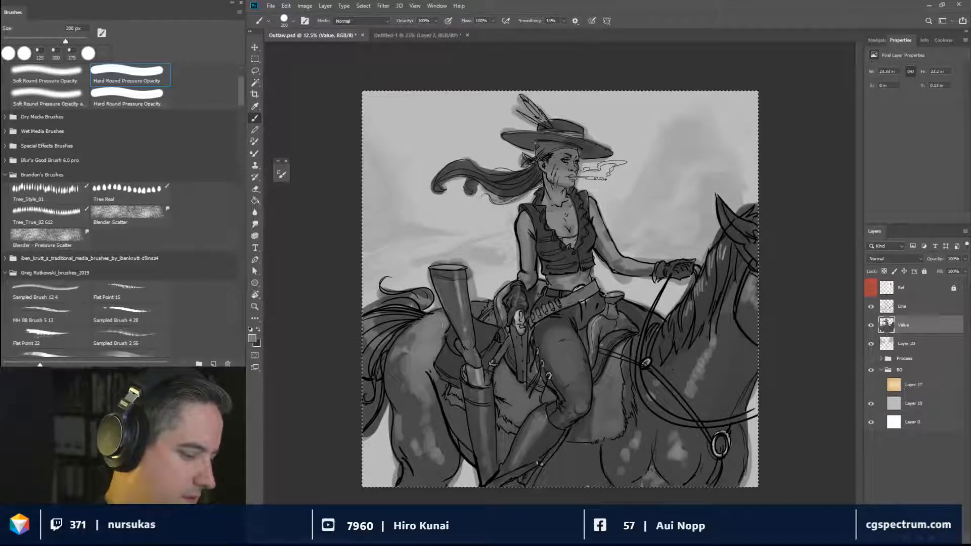
left_click(413, 443, "alt")
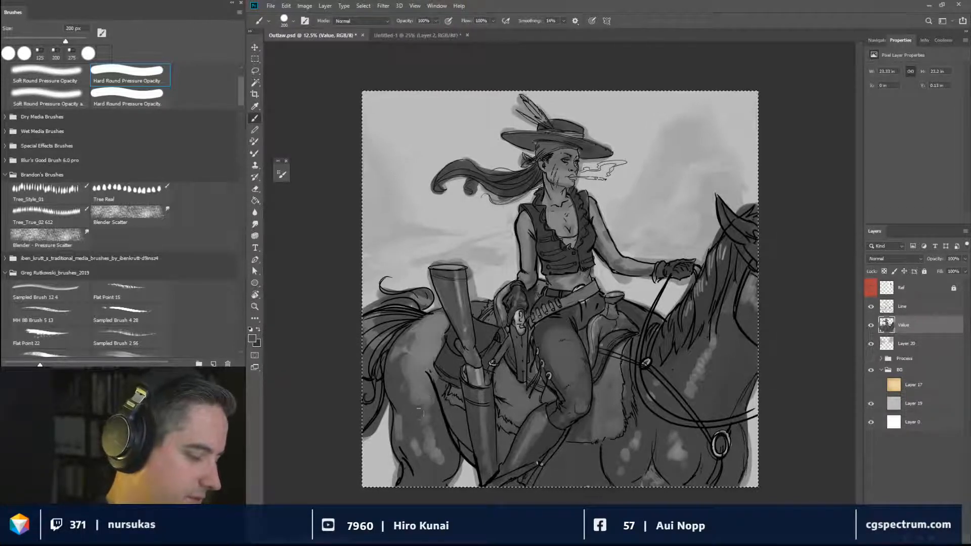
left_click_drag(427, 400, 439, 457)
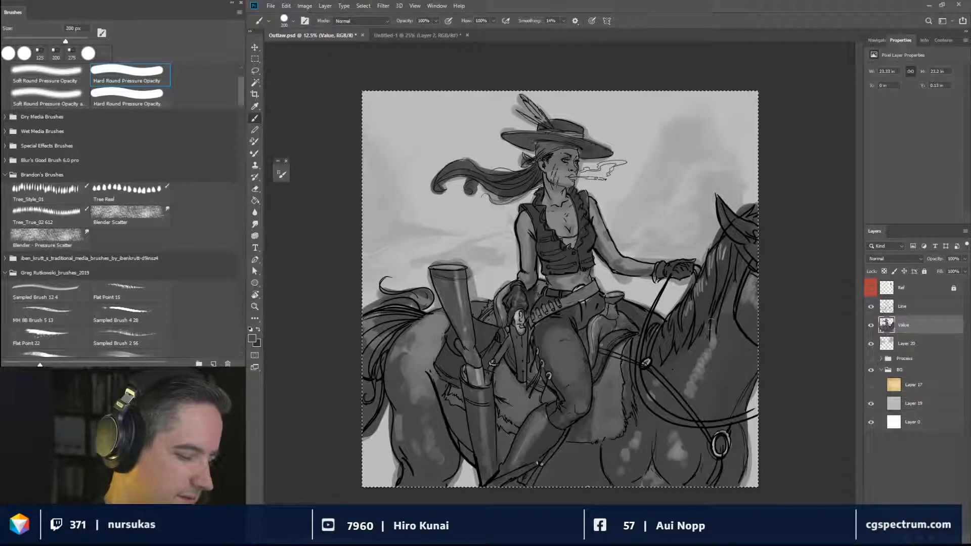
Blend the dapples on the horse's chest and lower neck into the coat with sampled grays at 200 px.
left_click(634, 441, "alt")
mouse_move(631, 441)
left_mouse_down()
mouse_move(643, 379)
mouse_move(661, 373)
mouse_move(656, 391)
mouse_move(670, 370)
mouse_move(657, 363)
mouse_move(691, 361)
mouse_move(692, 391)
left_mouse_up()
left_click(644, 450, "alt")
left_click(619, 446, "alt")
left_click(685, 367, "alt")
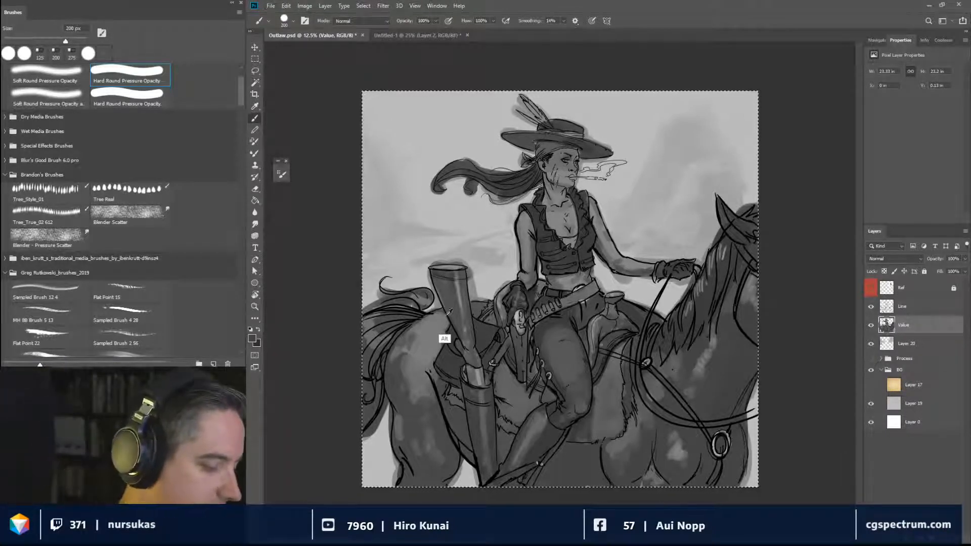
Lighten the upper curve of the horse's rump behind the saddle with sampled gray at 200 px.
left_click(476, 303, "alt")
mouse_move(439, 319)
left_mouse_down()
mouse_move(437, 346)
mouse_move(424, 340)
mouse_move(416, 357)
left_mouse_up()
left_click(436, 329, "alt")
Add soft light gray patches at the base of the horse's neck with a 150 px brush and rework the rump tones.
key("bracketleft")
key("bracketleft")
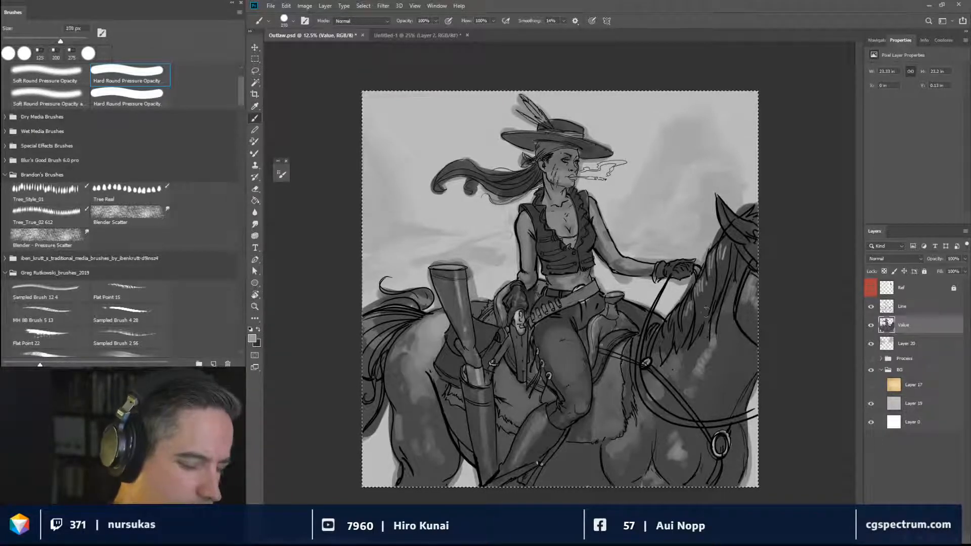
mouse_move(662, 366)
left_mouse_down()
mouse_move(656, 347)
mouse_move(682, 362)
left_mouse_up()
mouse_move(688, 337)
left_mouse_down()
mouse_move(698, 344)
mouse_move(678, 377)
mouse_move(693, 363)
left_mouse_up()
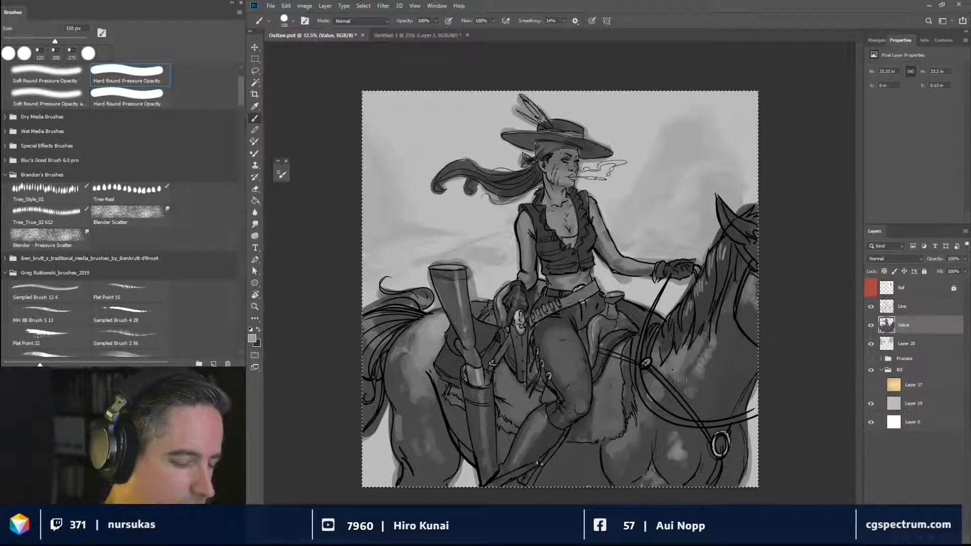
left_click(413, 396, "alt")
left_click_drag(406, 361, 405, 392)
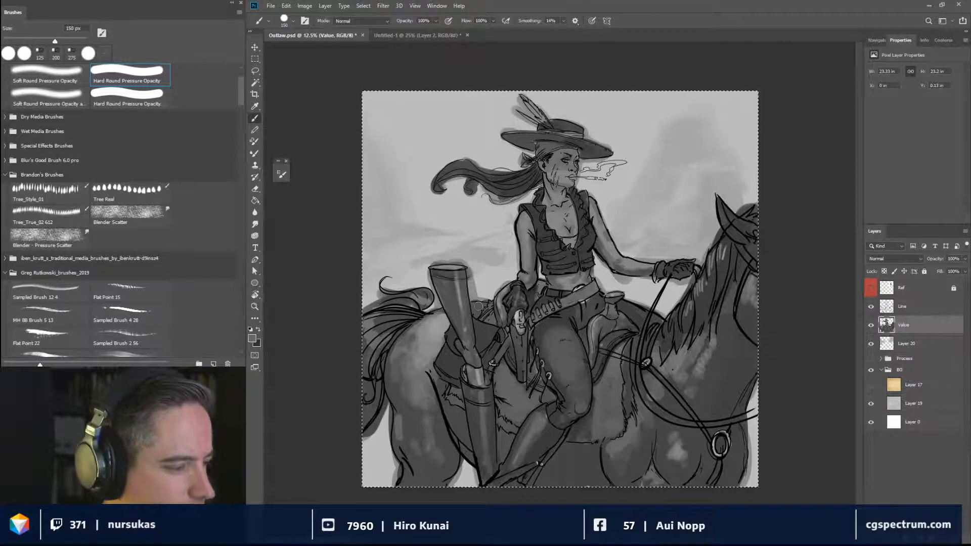
Paint broad mid-gray rock and cloud masses on Layer 20 on both sides of the rider with the brush at 726 px.
left_click(912, 345)
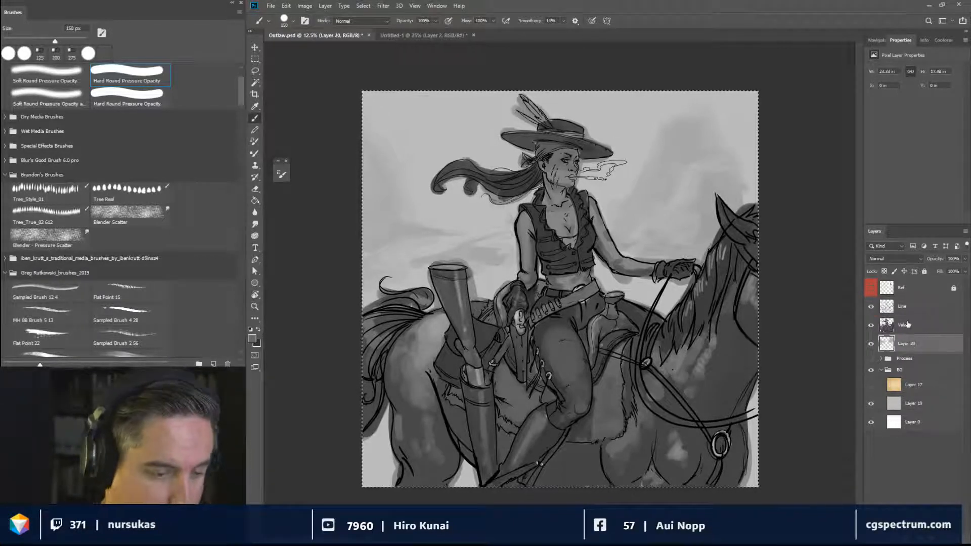
left_click(584, 257, "alt")
mouse_move(662, 171)
left_mouse_down()
mouse_move(633, 212)
mouse_move(694, 147)
mouse_move(655, 230)
mouse_move(662, 238)
mouse_move(700, 227)
mouse_move(731, 172)
mouse_move(741, 182)
mouse_move(736, 134)
mouse_move(707, 134)
mouse_move(766, 106)
mouse_move(646, 91)
mouse_move(619, 109)
mouse_move(638, 115)
mouse_move(582, 104)
mouse_move(572, 88)
mouse_move(625, 116)
left_mouse_up()
left_click(684, 141, "alt")
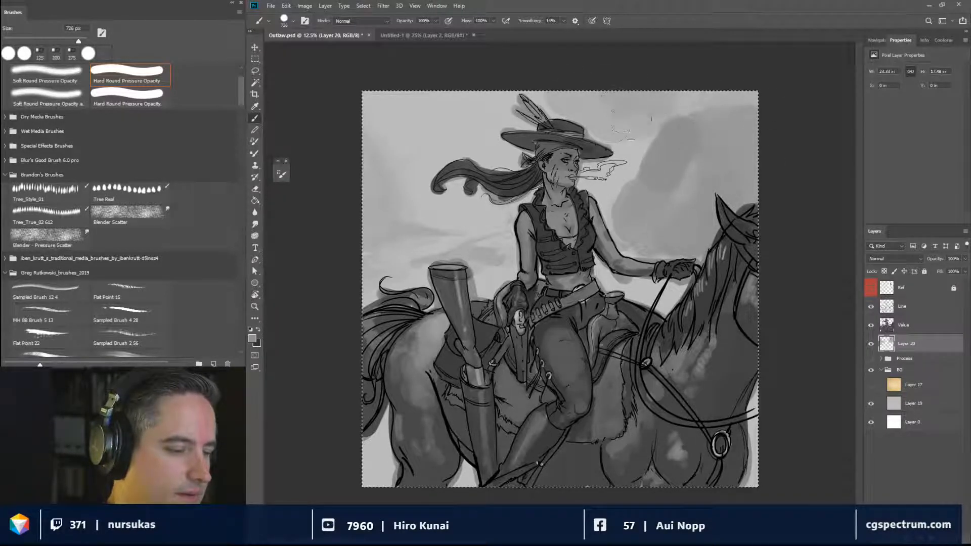
mouse_move(502, 101)
left_mouse_down()
mouse_move(358, 107)
mouse_move(476, 101)
mouse_move(425, 101)
mouse_move(490, 111)
mouse_move(477, 94)
left_mouse_up()
mouse_move(377, 133)
left_mouse_down()
mouse_move(379, 161)
mouse_move(397, 193)
mouse_move(370, 227)
mouse_move(407, 228)
mouse_move(410, 206)
mouse_move(448, 221)
mouse_move(377, 264)
mouse_move(463, 244)
mouse_move(377, 256)
mouse_move(453, 245)
mouse_move(402, 225)
mouse_move(480, 232)
left_mouse_up()
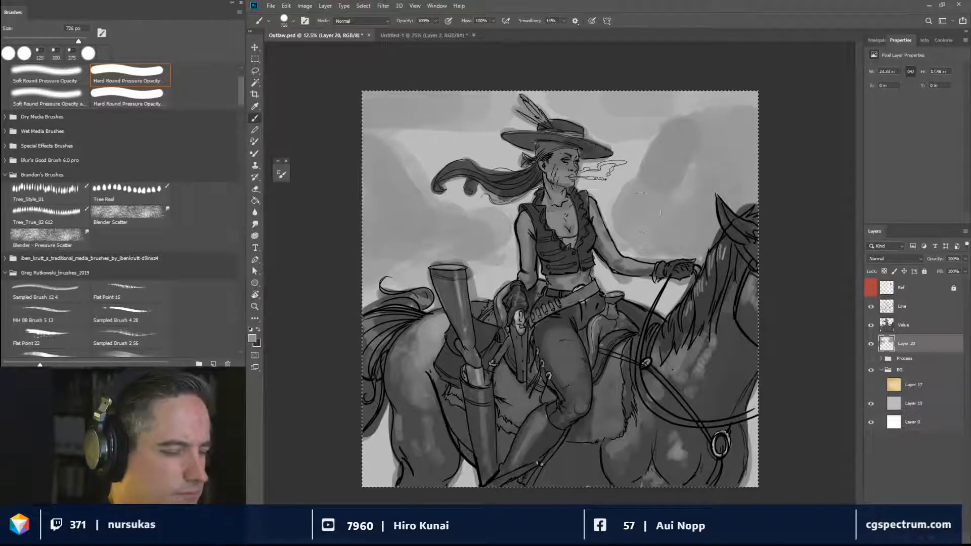
Darken the cliff behind the rider's hair and define its sloping edge with sampled grays at 400 px.
key("bracketleft")
key("bracketleft")
key("bracketleft")
key("bracketleft")
mouse_move(390, 108)
left_mouse_down()
mouse_move(423, 121)
mouse_move(357, 119)
mouse_move(398, 178)
mouse_move(372, 192)
left_mouse_up()
left_click(473, 331, "alt")
left_click(364, 133, "alt")
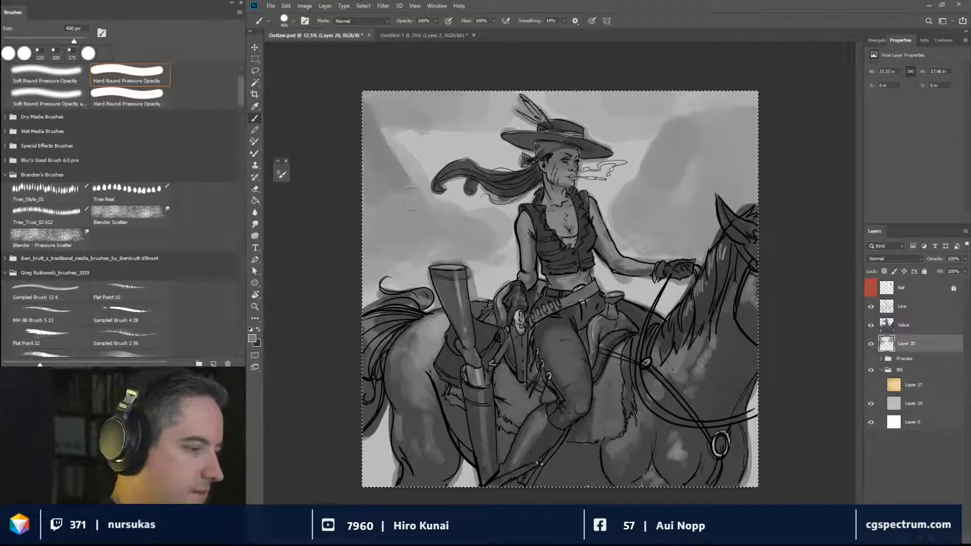
Shape the tall mesa above the horse's head with darker gray and carve its outer edge with sampled sky gray.
mouse_move(681, 120)
left_mouse_down()
mouse_move(711, 114)
mouse_move(714, 162)
mouse_move(669, 138)
mouse_move(668, 167)
mouse_move(678, 124)
mouse_move(692, 180)
left_mouse_up()
left_click(743, 108, "alt")
left_click_drag(735, 105, 736, 125)
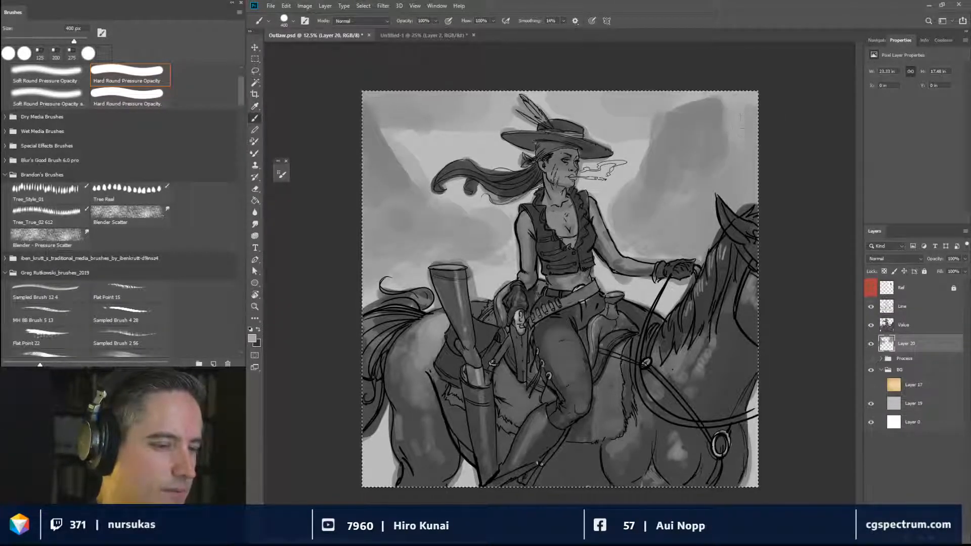
Blend lighter and darker sampled grays into the lower slopes of the mesa beside the rider at 300 px.
key("bracketleft")
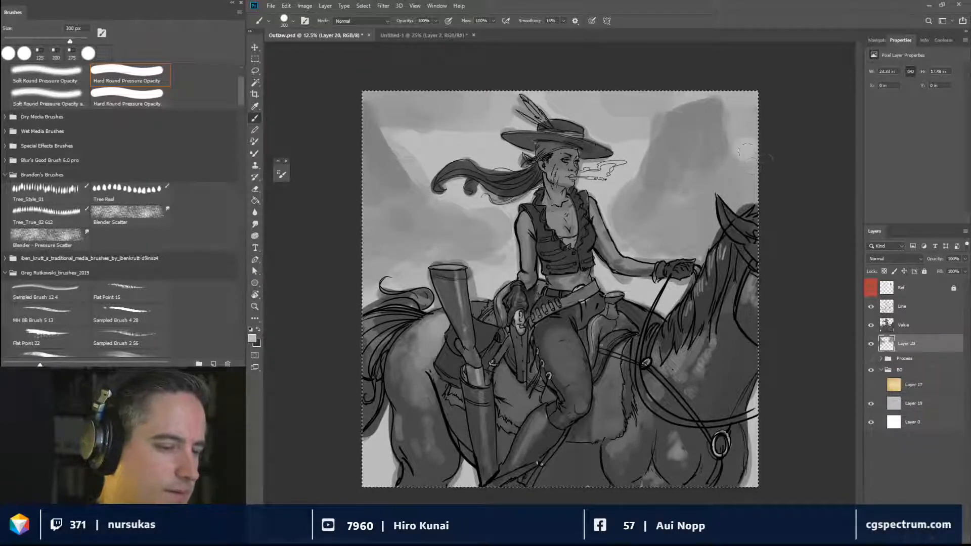
left_click(655, 219)
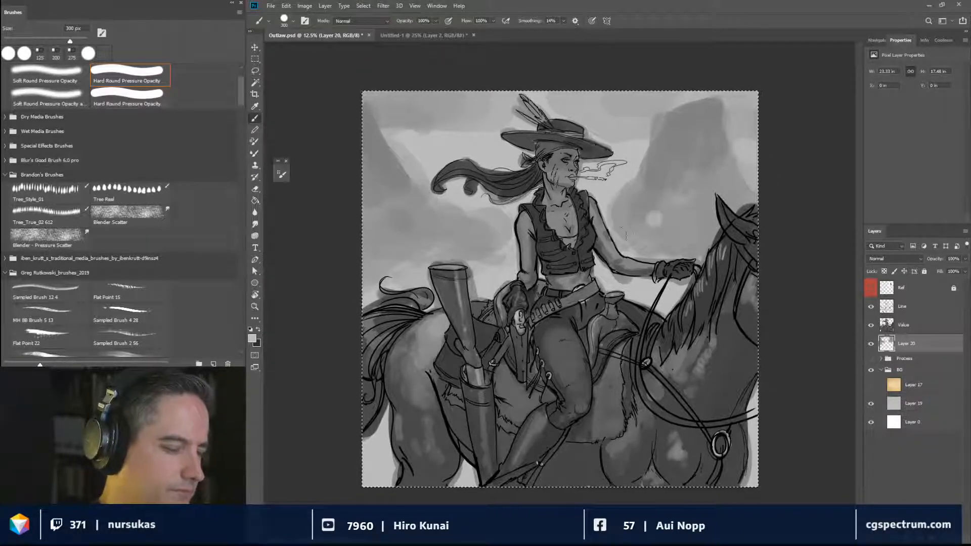
mouse_move(632, 229)
left_mouse_down()
mouse_move(621, 233)
mouse_move(661, 220)
mouse_move(630, 230)
mouse_move(665, 235)
left_mouse_up()
left_click(672, 211, "alt")
left_click(674, 223, "alt")
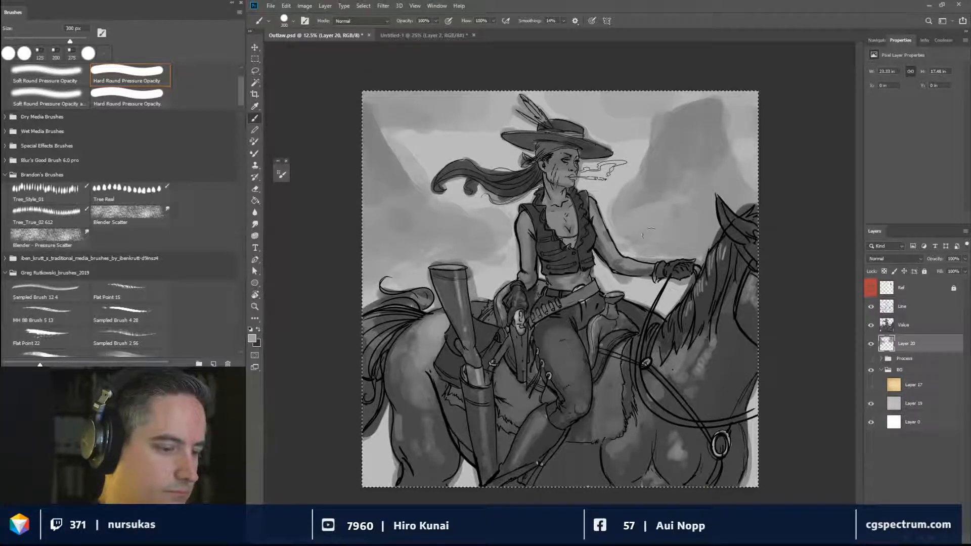
left_click(671, 217, "alt")
left_click(666, 206, "alt")
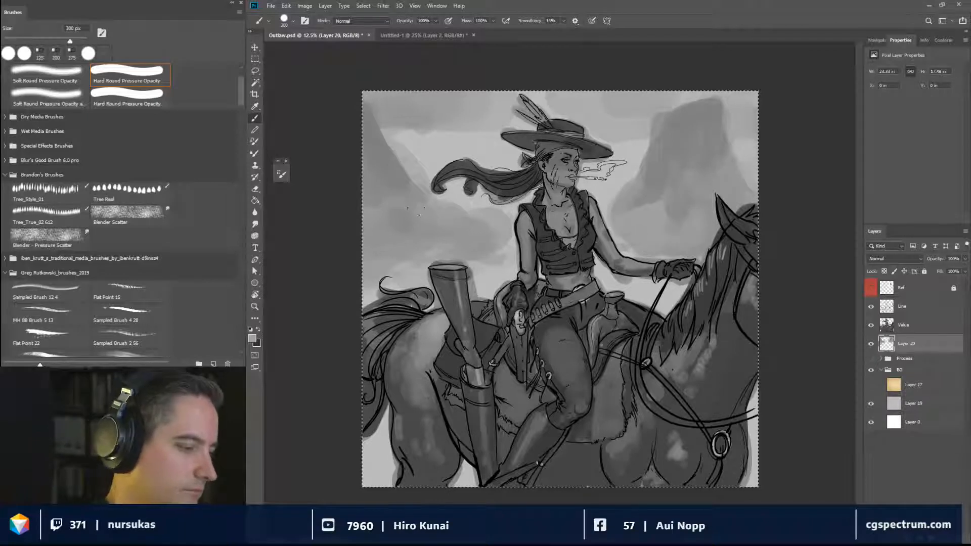
Dab darker sampled grays into the low hills beneath the rider's flowing hair at 300 px.
mouse_move(390, 199)
left_mouse_down()
mouse_move(398, 227)
mouse_move(413, 201)
mouse_move(395, 242)
left_mouse_up()
left_click(389, 207, "alt")
left_click(390, 227, "alt")
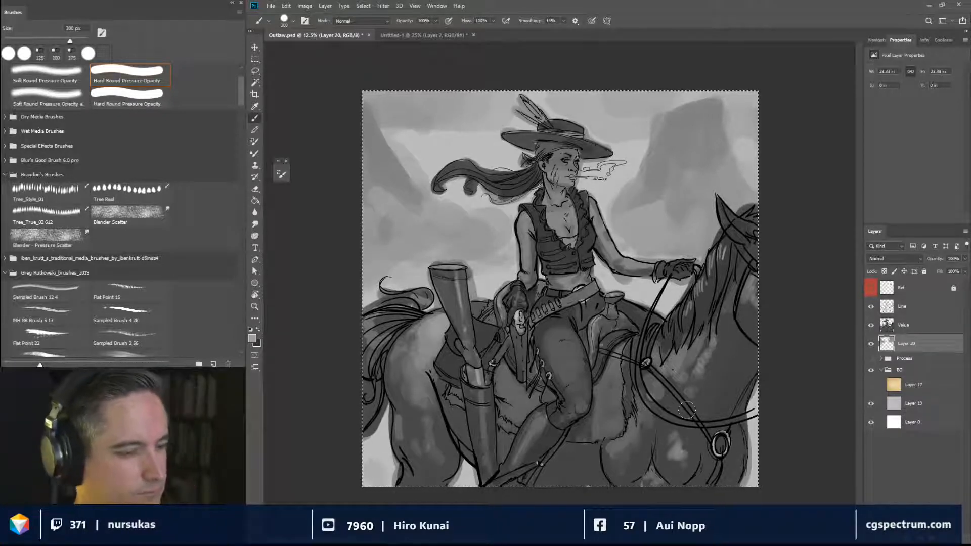
Hide and reshow the Value layer and Layer 20 to examine the background separately from the figure.
left_click(871, 326)
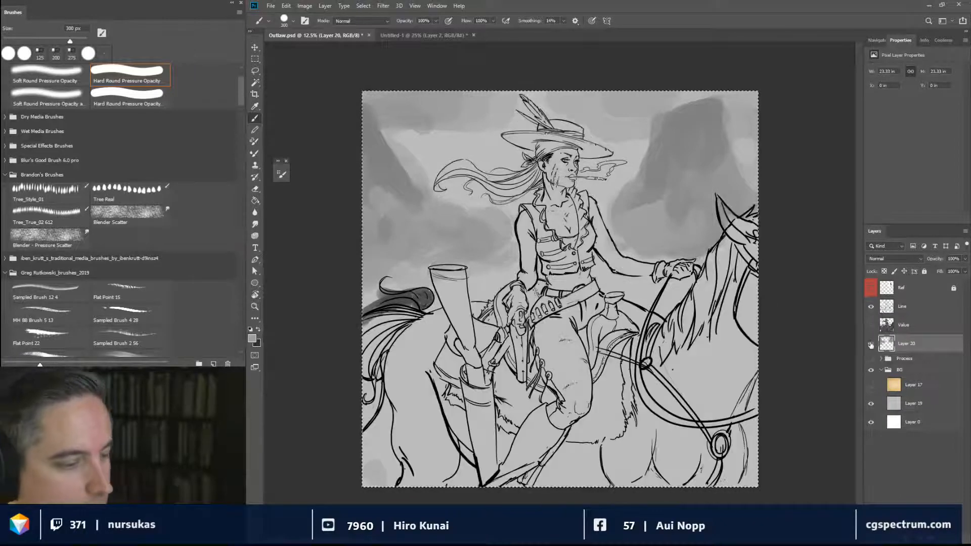
left_click(871, 344)
left_click(872, 344)
left_click(872, 325)
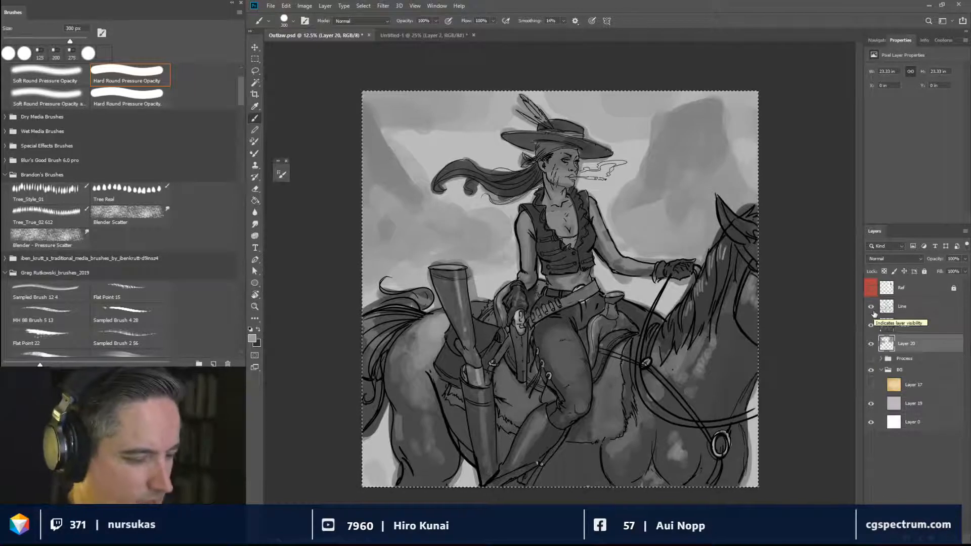
Return to the Value layer and touch up the rider's rein hand with sampled gray, reducing the brush to 45 px.
key("bracketleft")
key("bracketleft")
key("bracketleft")
key("bracketleft")
key("bracketleft")
key("bracketleft")
key("bracketleft")
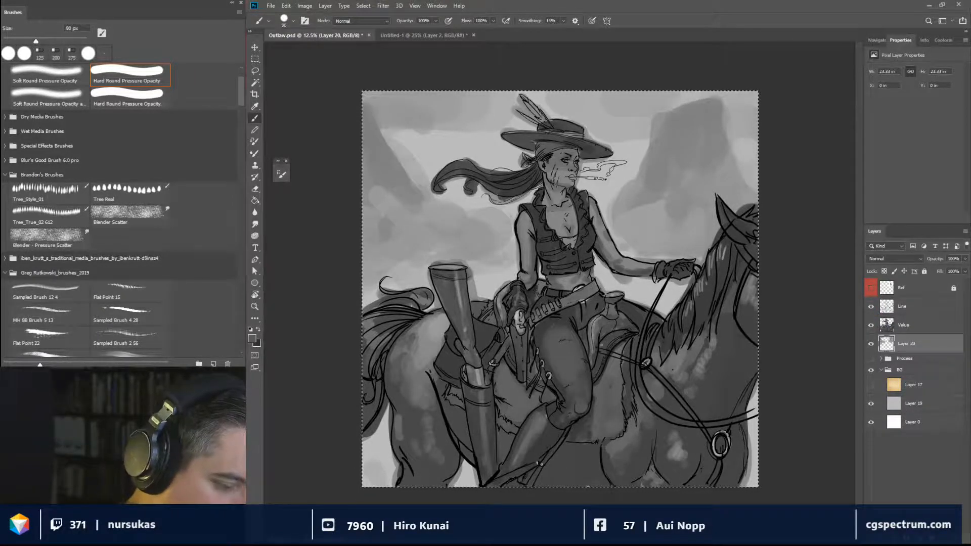
left_click(906, 324)
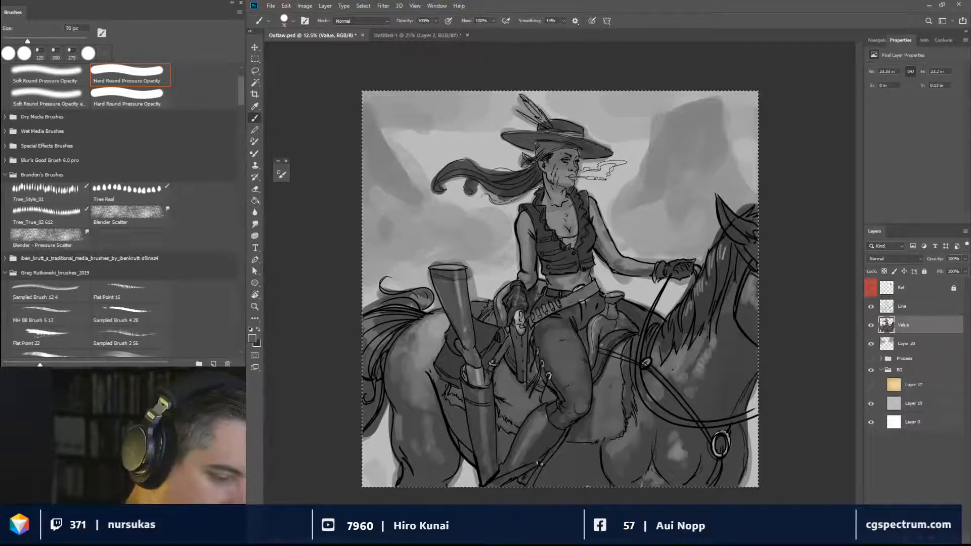
key("bracketleft")
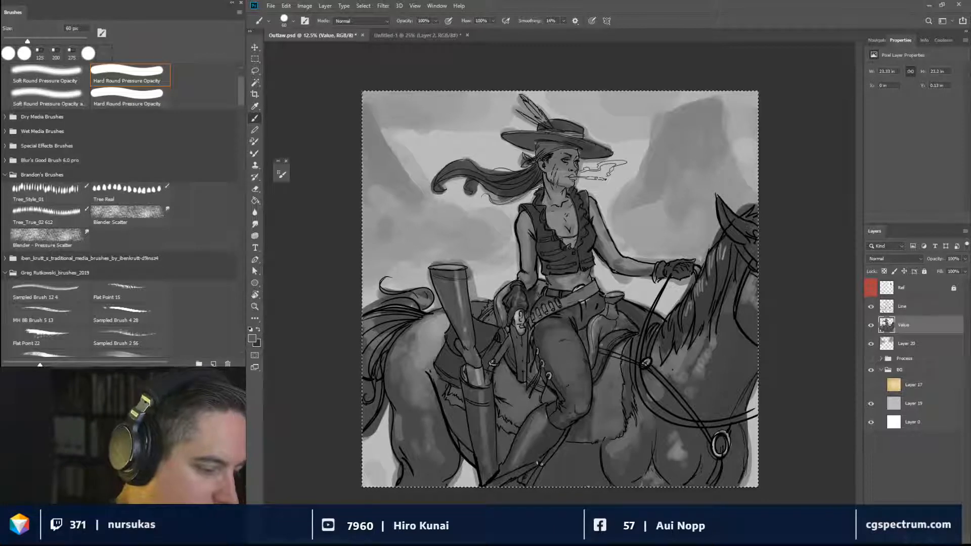
left_click(678, 256, "alt")
key("bracketleft")
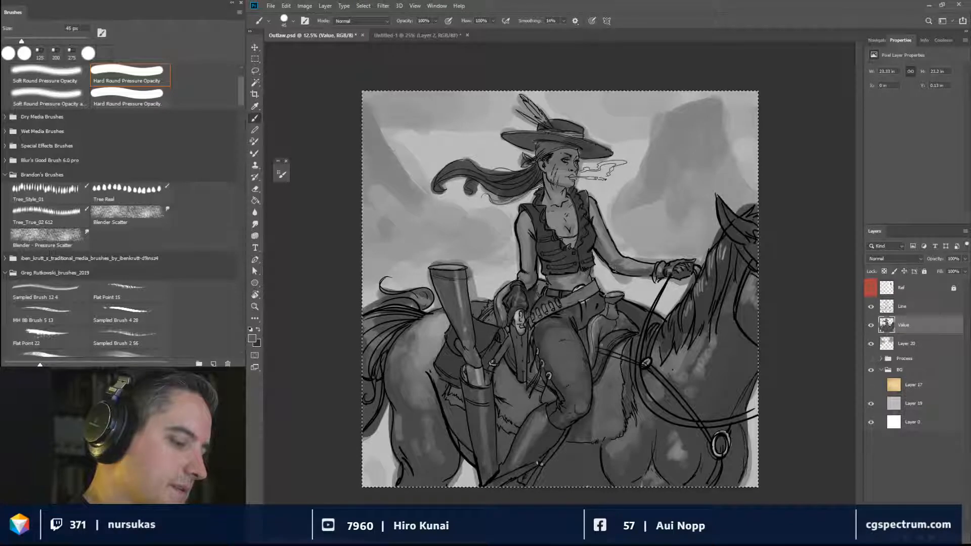
Model the rider's outstretched arm around the elbow with sampled grays, using the brush at 77 px.
left_click(644, 268, "alt")
left_click_drag(602, 257, 604, 236)
left_click(606, 250, "alt")
left_click(602, 237, "alt")
left_click(603, 242, "alt")
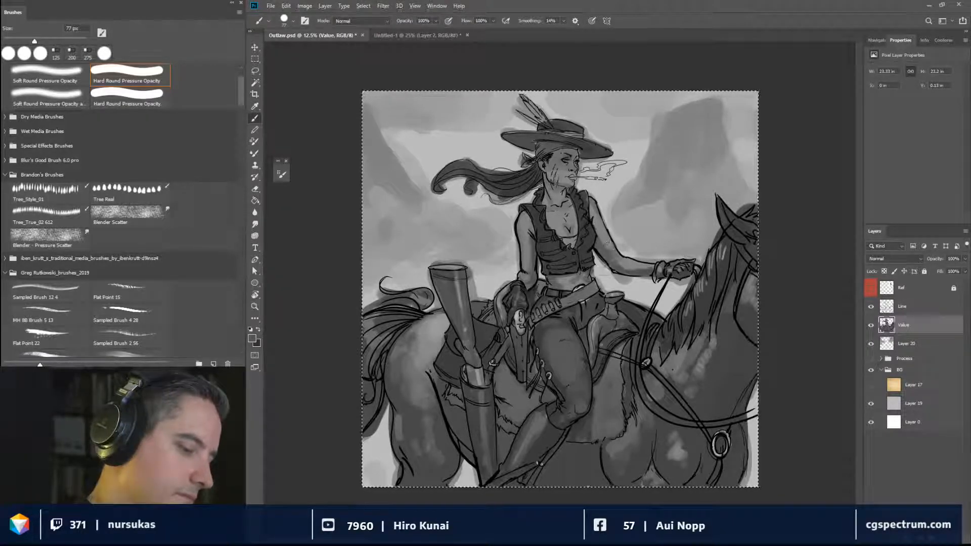
left_click(609, 244, "alt")
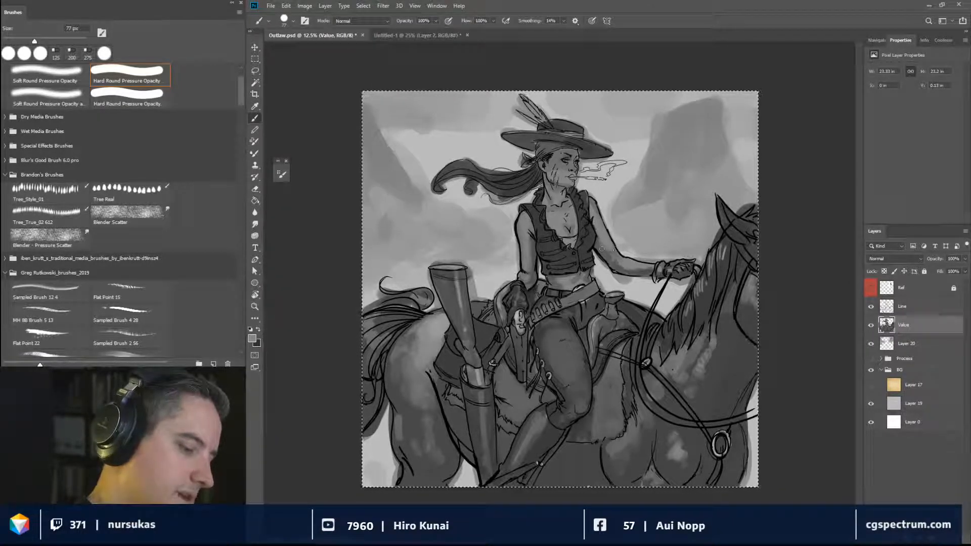
left_click(603, 252, "alt")
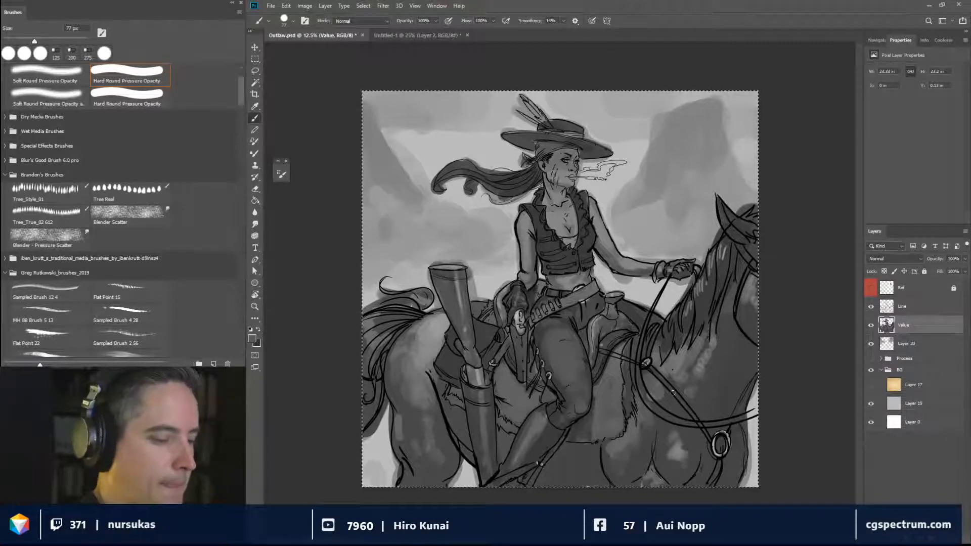
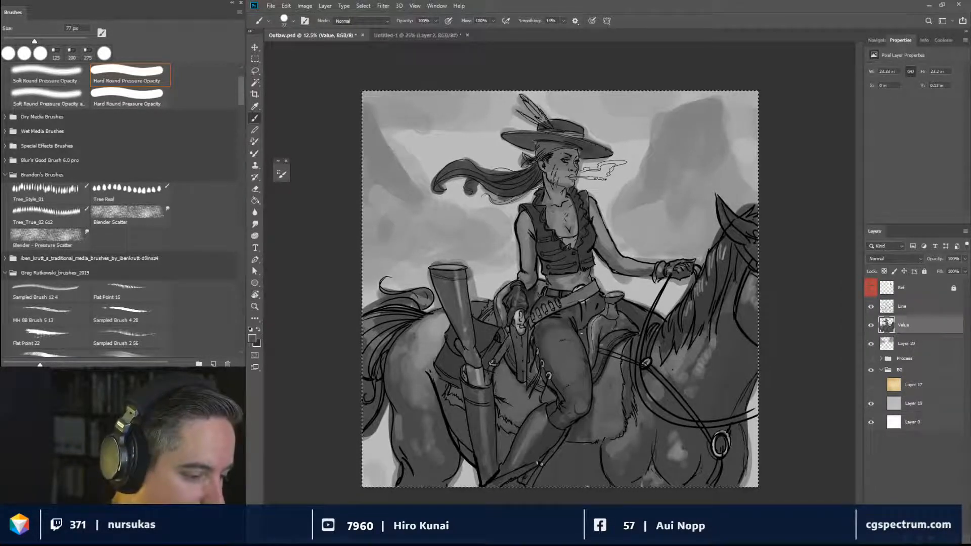
Swap to the dark gray, reduce the brush to 35 px and refine the values on the rider's belt and trousers.
key("x")
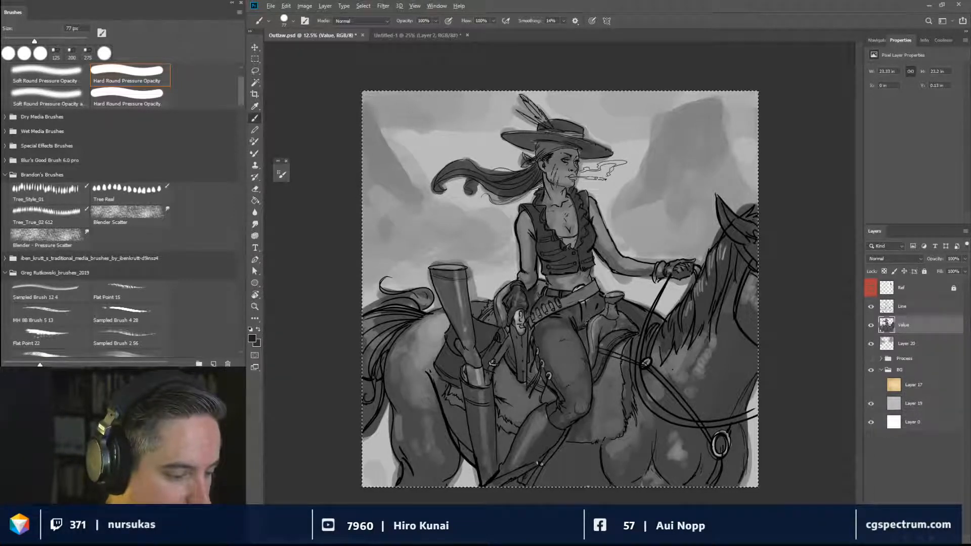
key("bracketleft")
key("bracketleft")
key("bracketleft")
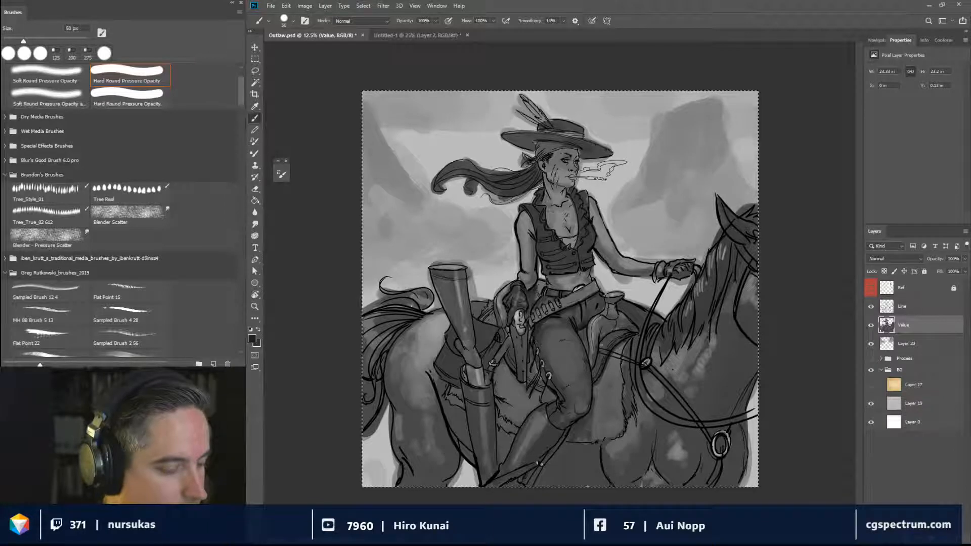
key("bracketleft")
key("bracketleft")
key("bracketleft")
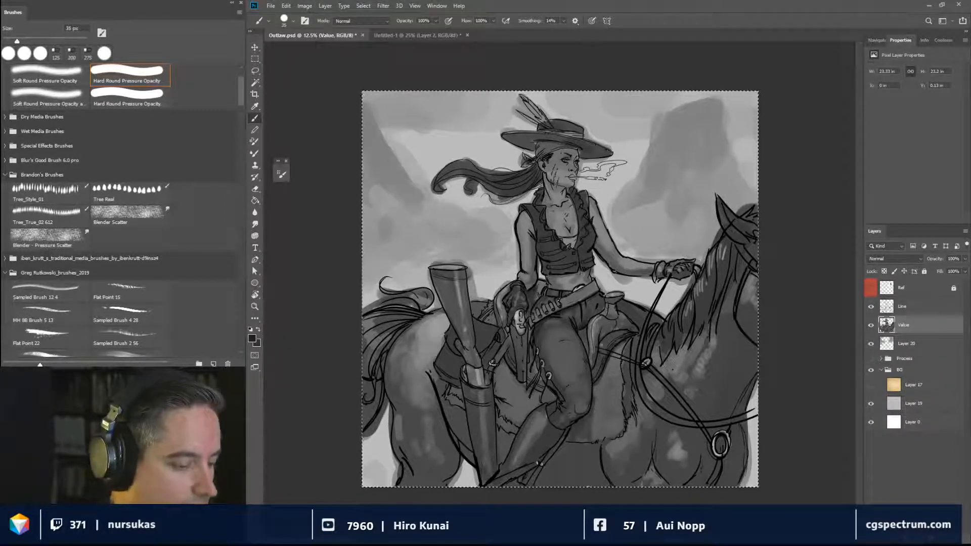
left_click(558, 327, "alt")
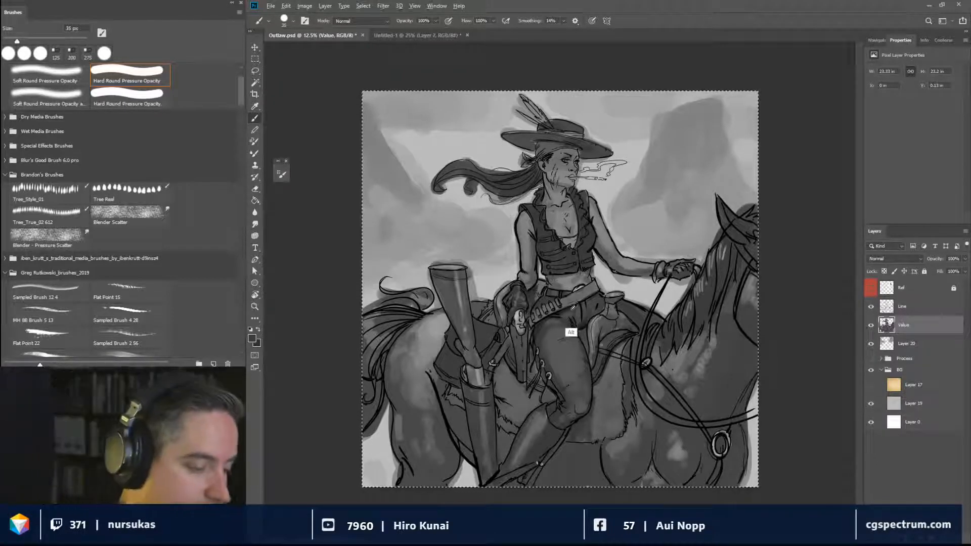
left_click_drag(589, 288, 593, 290)
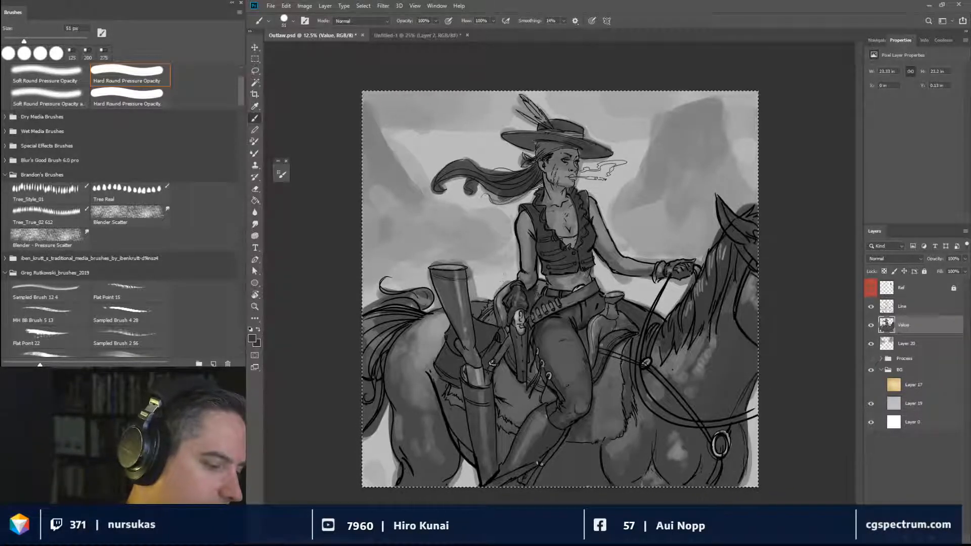
Clean up the gray spill outside the line art around the rifle stock and the horse's tail at 51 px.
mouse_move(508, 287)
left_mouse_down()
mouse_move(477, 302)
mouse_move(473, 274)
mouse_move(470, 299)
mouse_move(471, 266)
mouse_move(450, 263)
mouse_move(463, 263)
left_mouse_up()
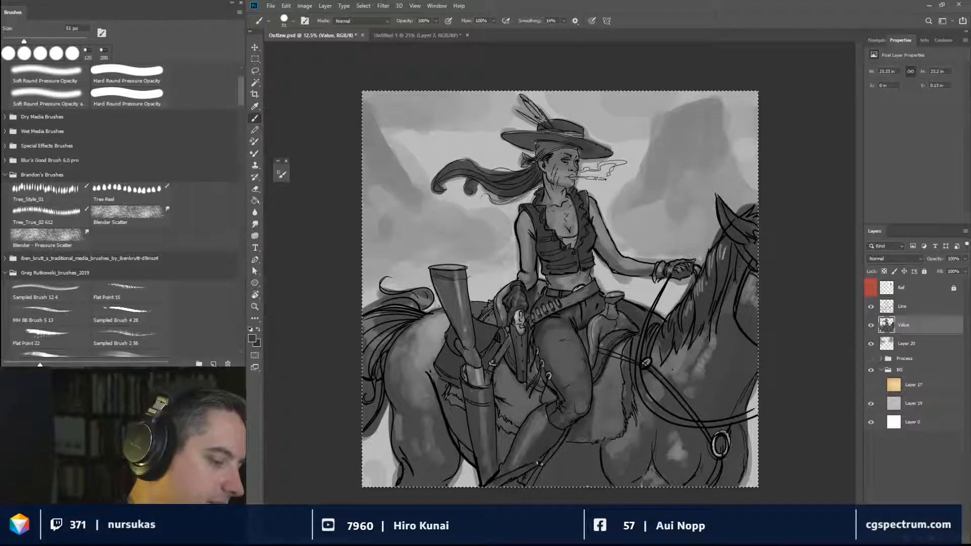
left_click_drag(432, 310, 439, 306)
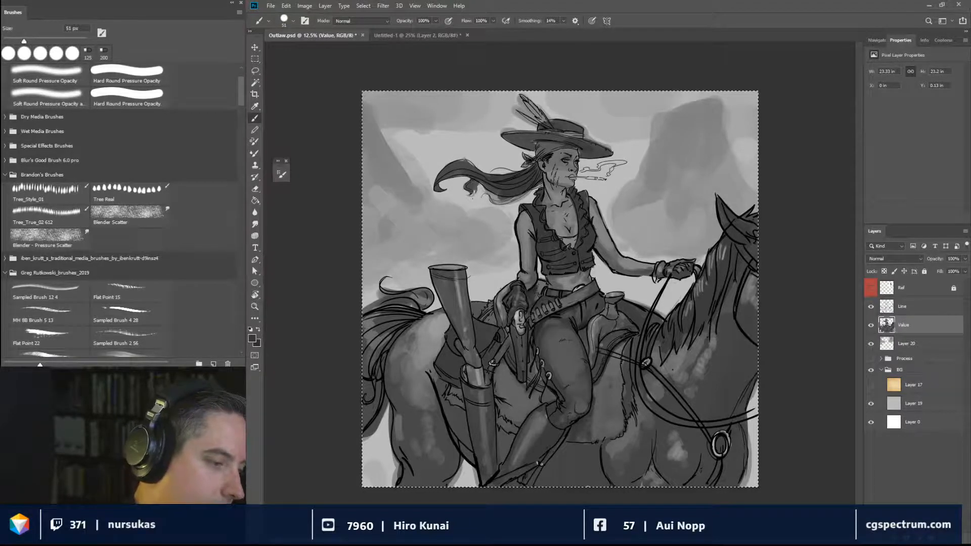
Clean up the gray spill around the rider's hair and hat brim, finishing beneath the flowing hair with the Eraser at 25 px.
mouse_move(467, 184)
left_mouse_down()
mouse_move(507, 200)
mouse_move(532, 192)
left_mouse_up()
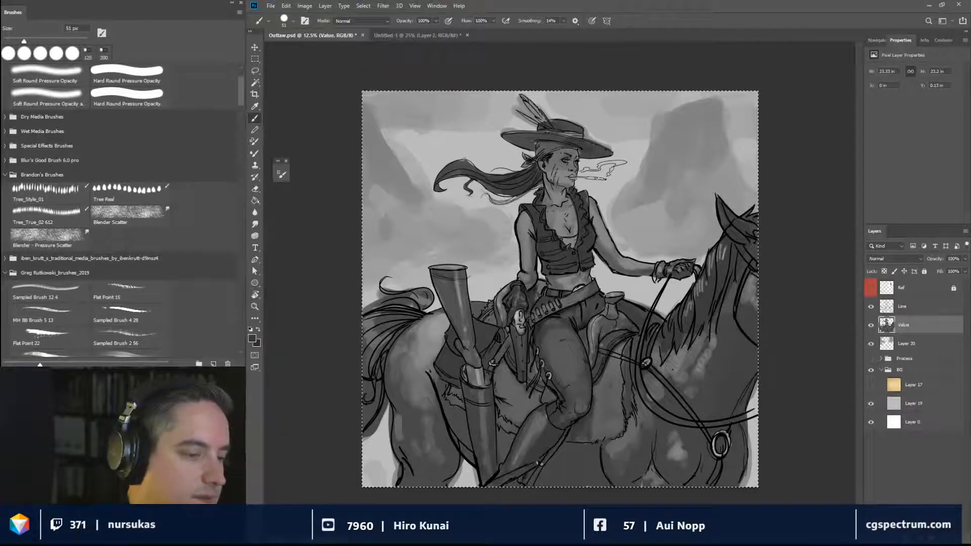
mouse_move(586, 125)
left_mouse_down()
mouse_move(586, 138)
mouse_move(610, 148)
left_mouse_up()
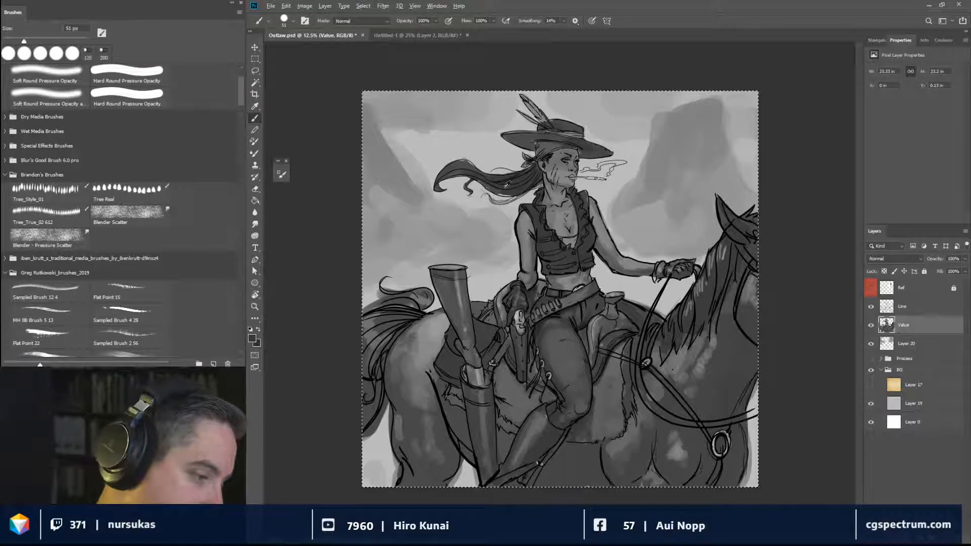
key("b")
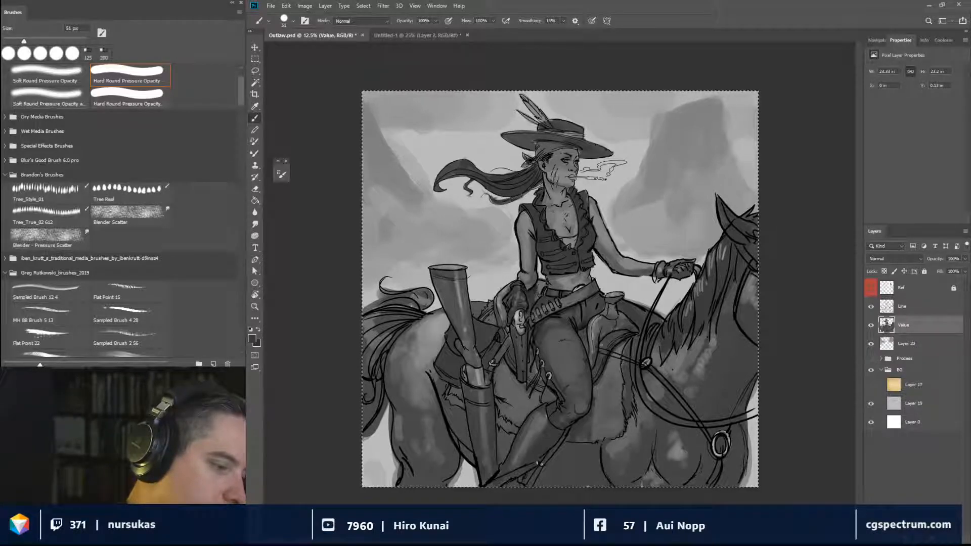
left_click_drag(491, 198, 480, 197)
key("e")
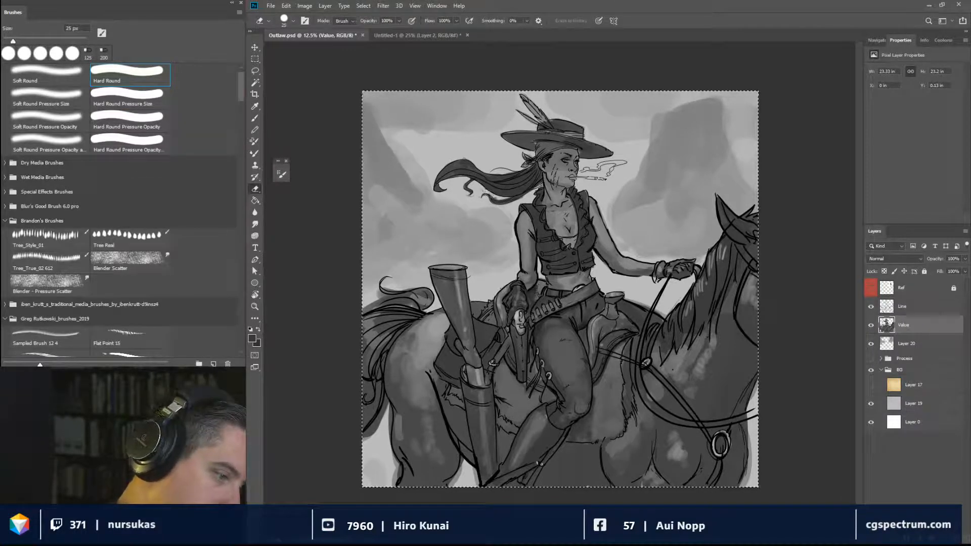
left_click_drag(484, 192, 493, 198)
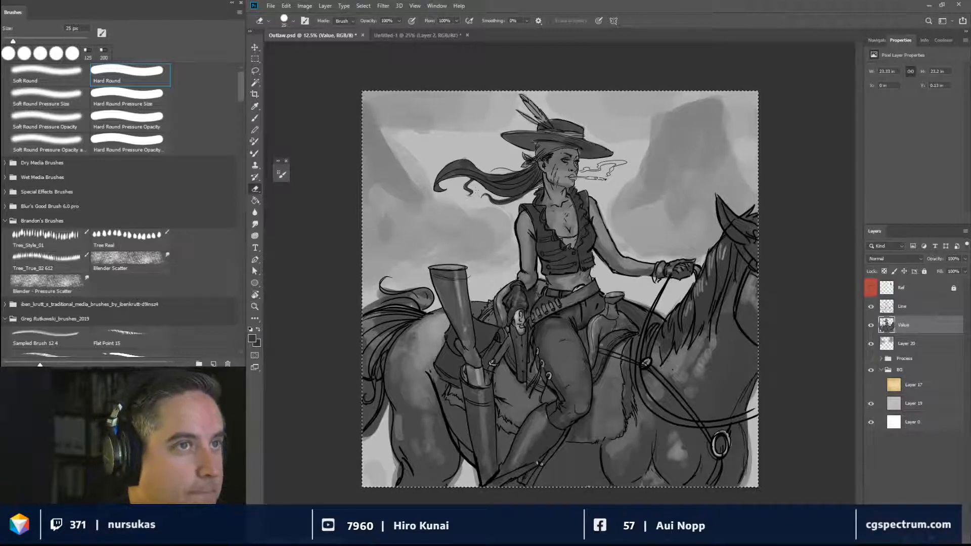
Blend the gray patches on the horse's hindquarters and shoulder using the Mixer Brush with the Flat Curve 1 tip, reduced to 70 px.
left_click(256, 223)
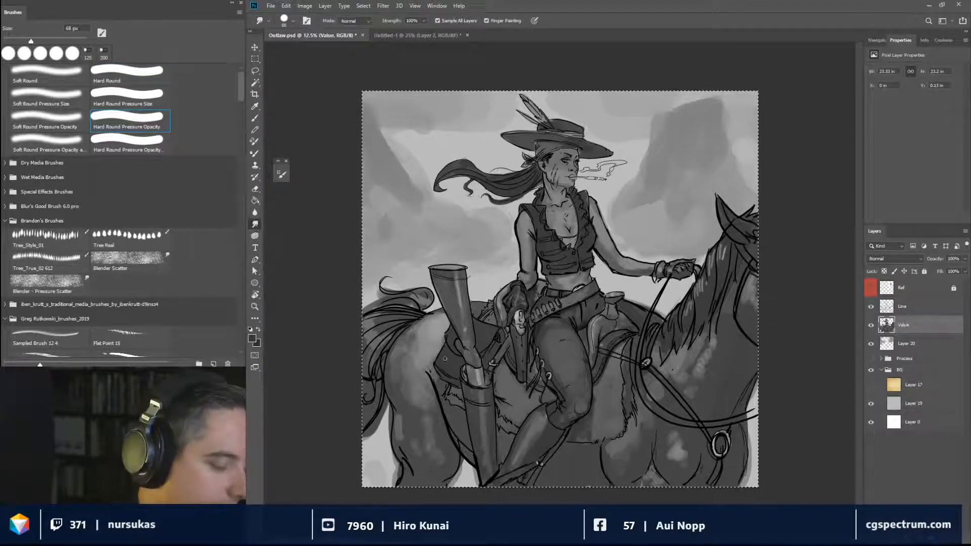
left_click_drag(429, 347, 439, 346)
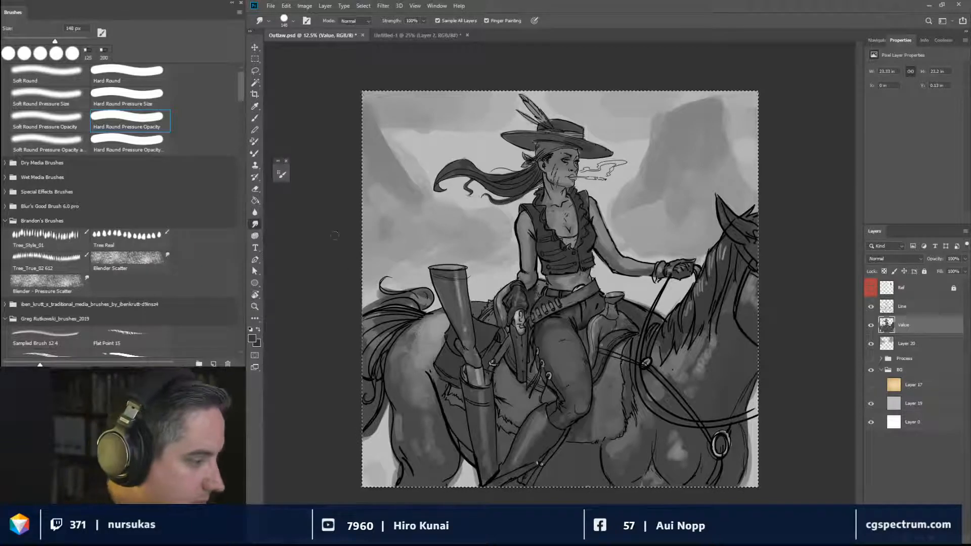
left_click(255, 154)
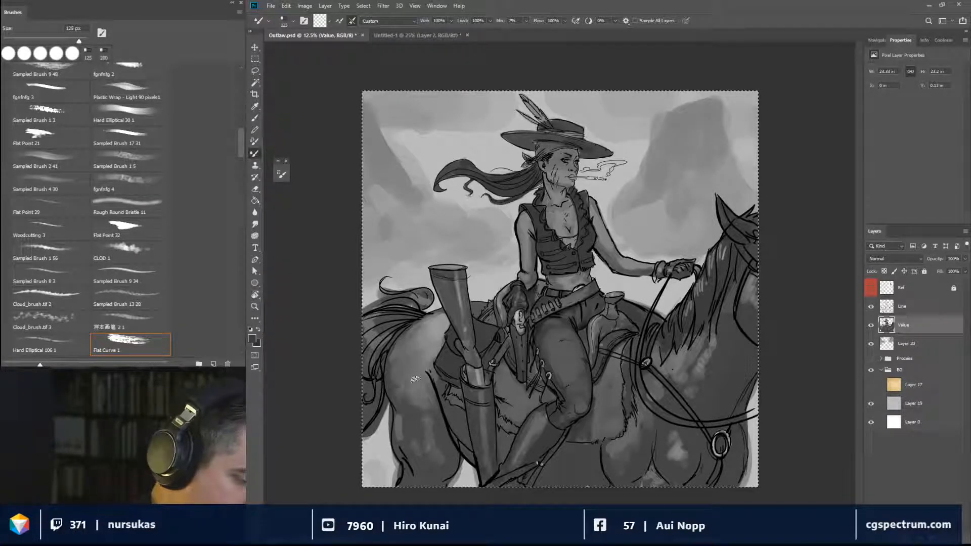
left_click_drag(420, 392, 416, 401)
key("bracketleft")
key("bracketleft")
key("bracketleft")
key("bracketleft")
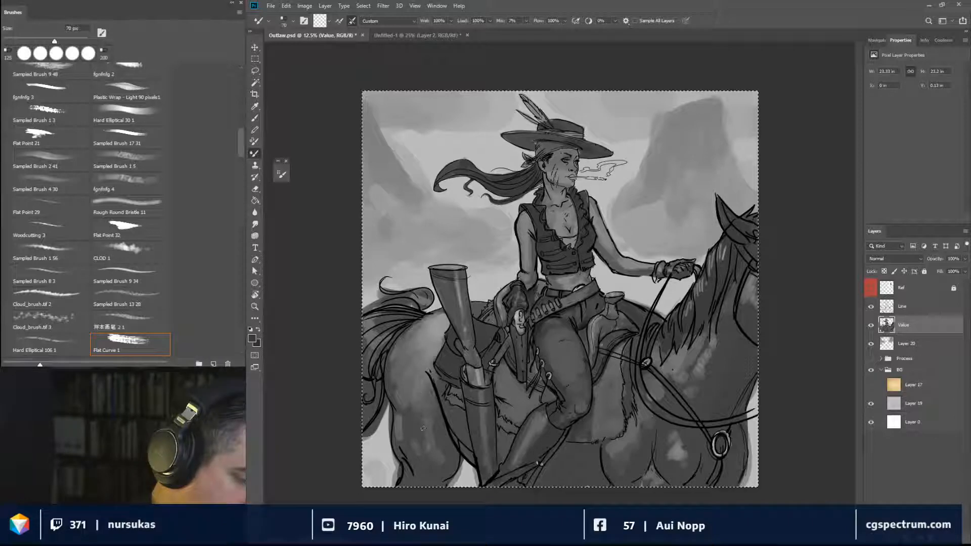
mouse_move(433, 416)
left_mouse_down()
mouse_move(430, 424)
mouse_move(404, 415)
mouse_move(398, 440)
left_mouse_up()
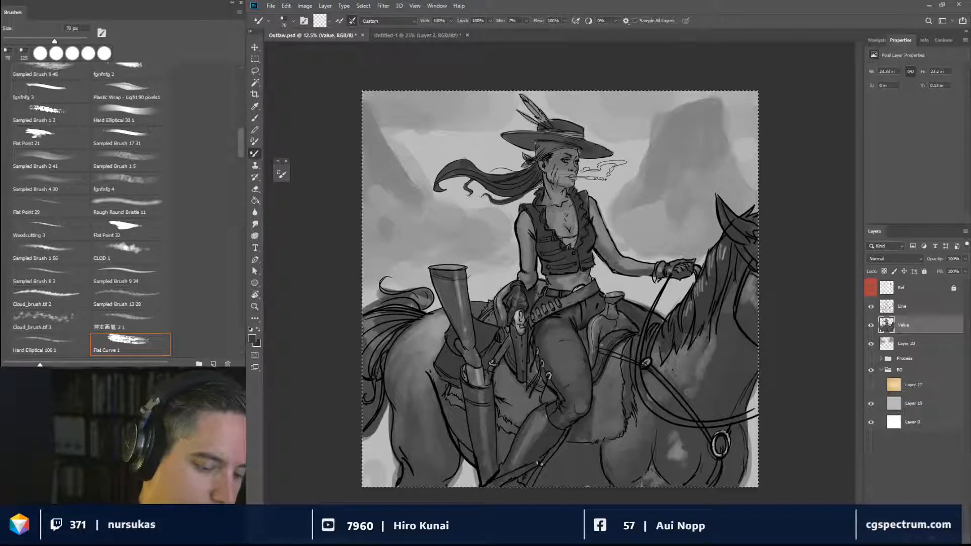
left_click_drag(710, 340, 706, 348)
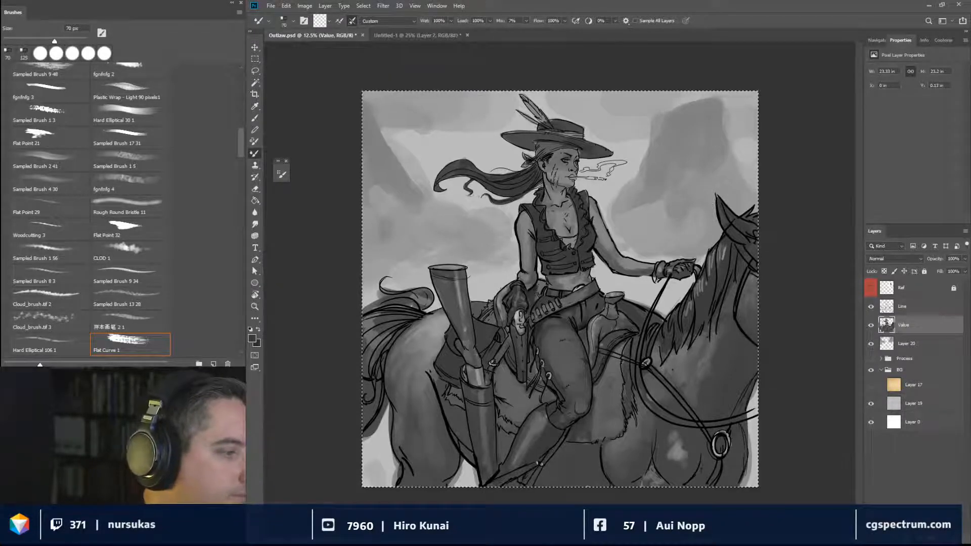
Switch the mixer tip to Sampled Brush 5 1 and blend the horse's neck along the mane at up to 274 px.
left_click(284, 21)
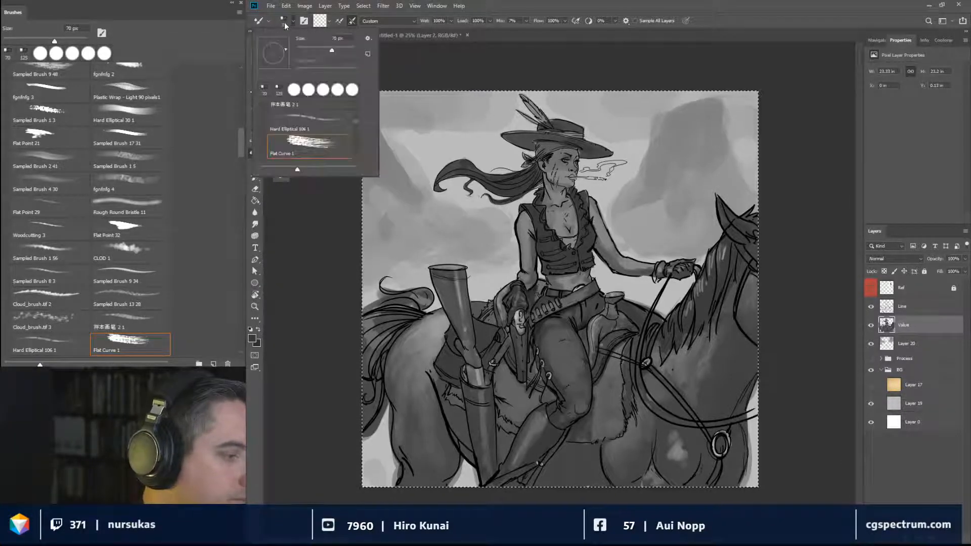
scroll(330, 136, "up", 5)
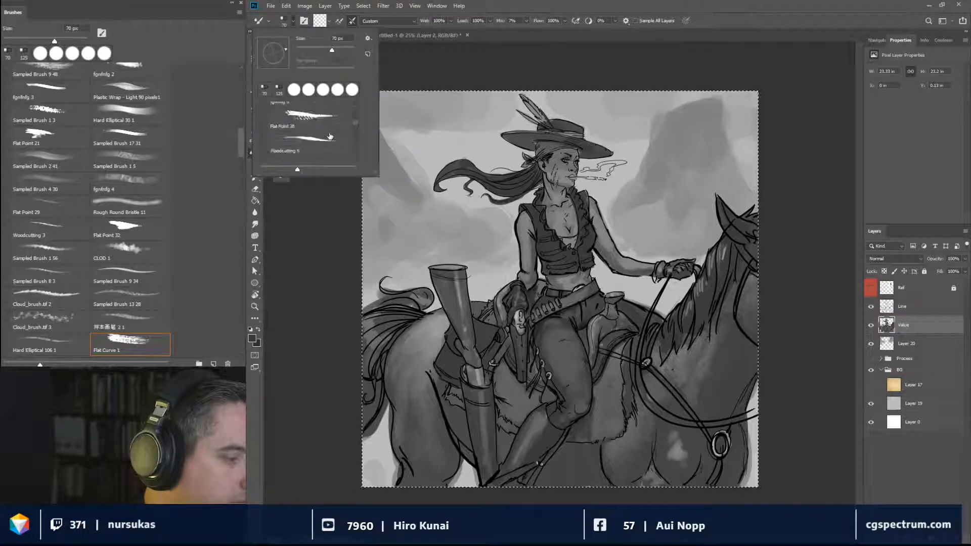
scroll(330, 136, "up", 8)
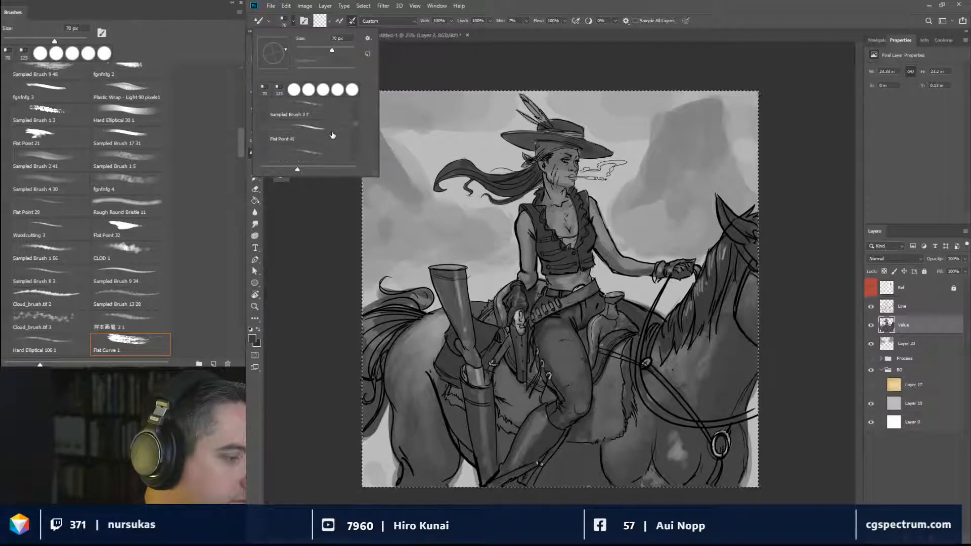
scroll(332, 135, "down", 4)
left_click(317, 117)
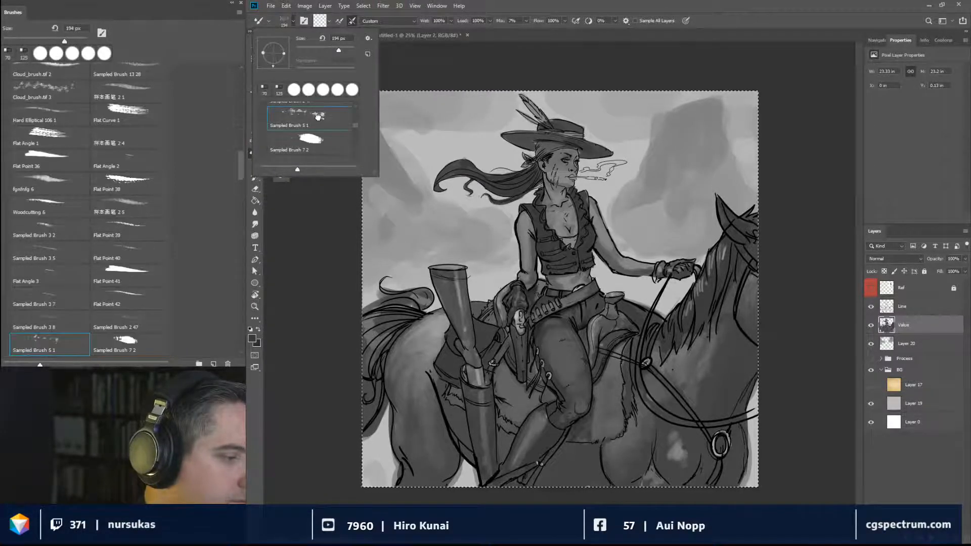
left_click(727, 250)
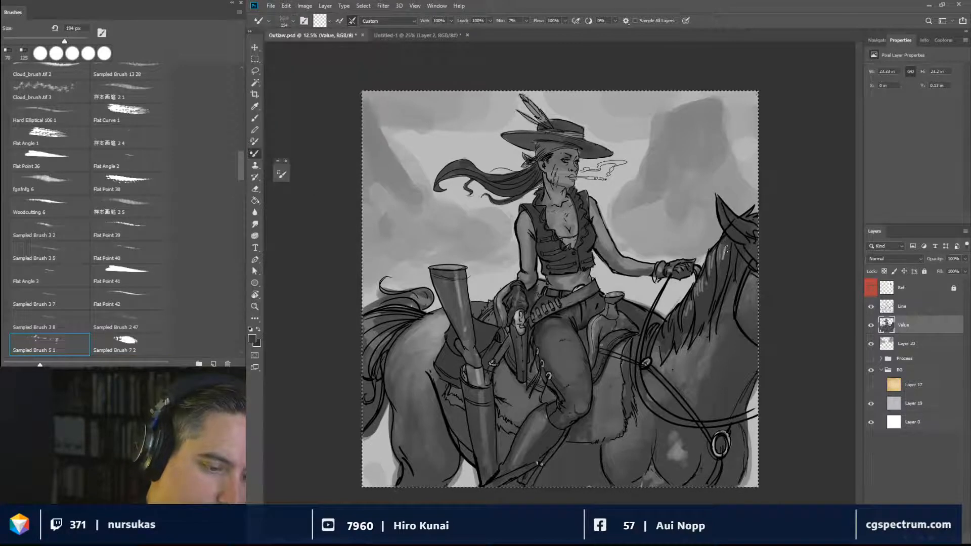
left_click_drag(727, 251, 730, 251)
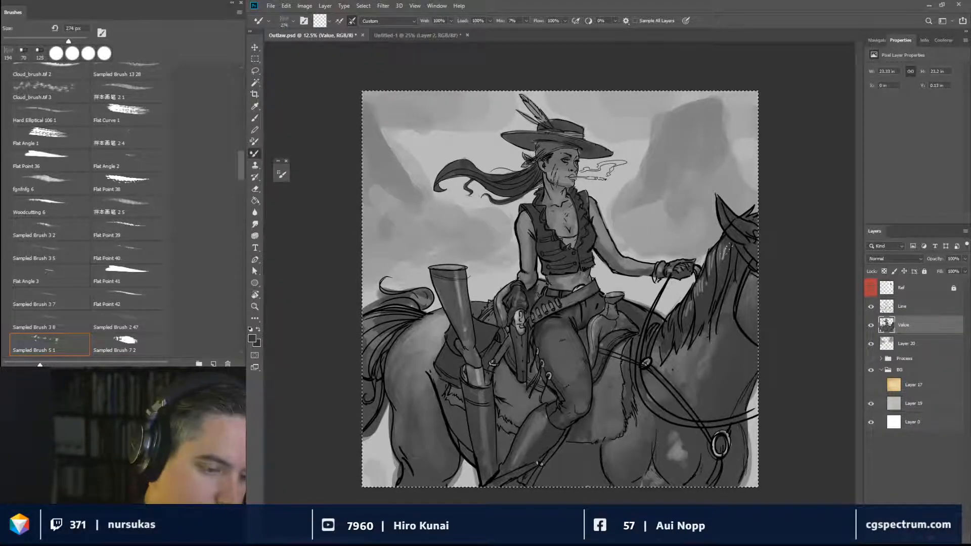
left_click_drag(707, 279, 700, 292)
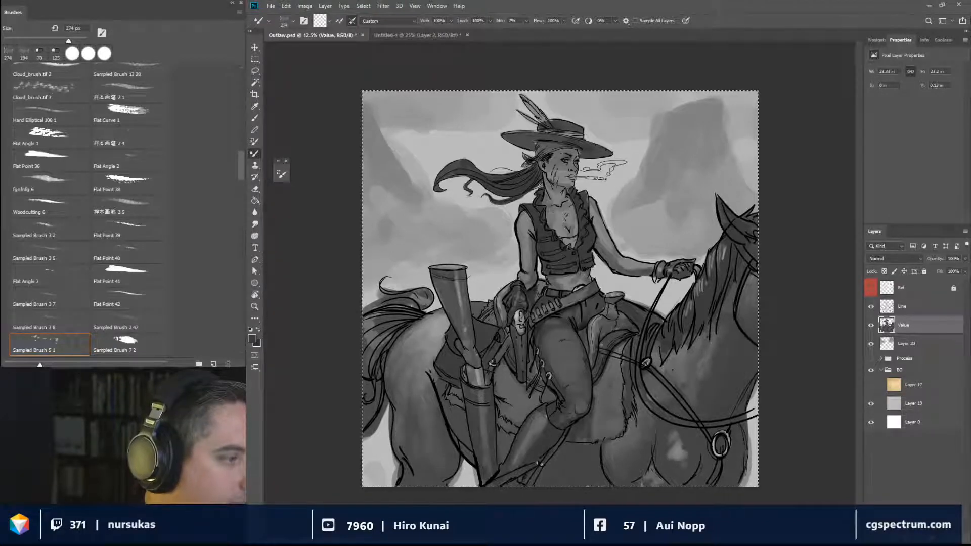
Choose the Sampled Brush 7 2 tip at 149 px and blend the values down the horse's neck.
left_click(282, 22)
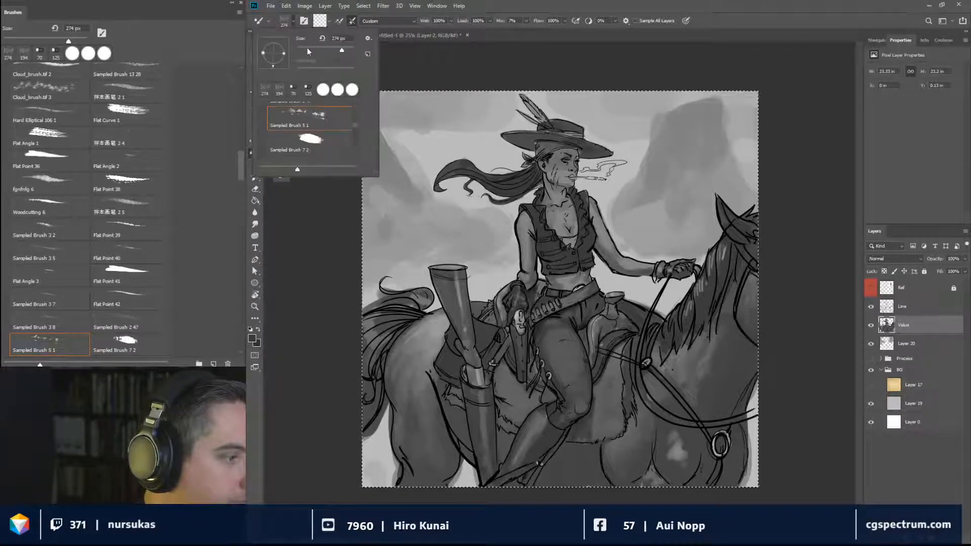
left_click(329, 141)
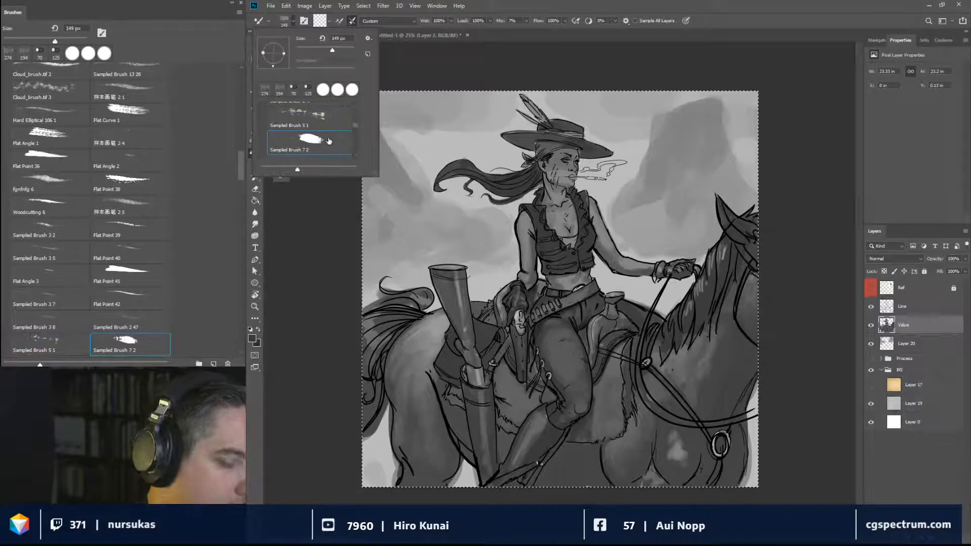
key("Return")
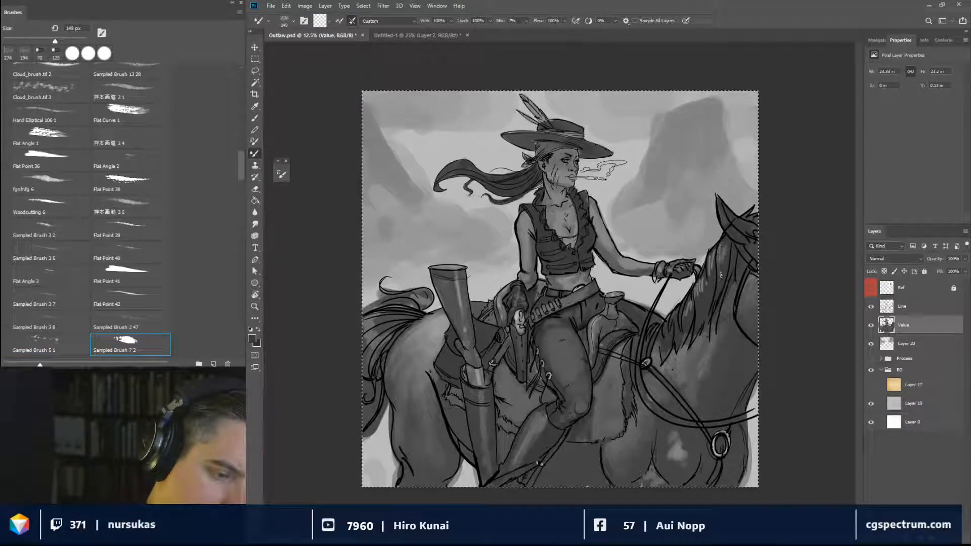
left_click_drag(721, 276, 711, 309)
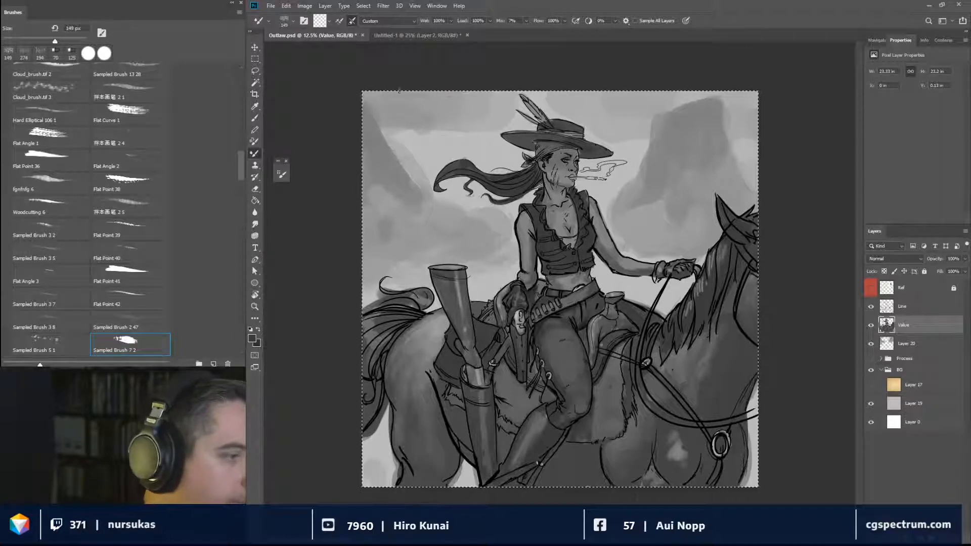
Pick the Sampled Brush 10 15 tip at 176 px and blend the light patches on the horse's shoulder.
left_click(284, 20)
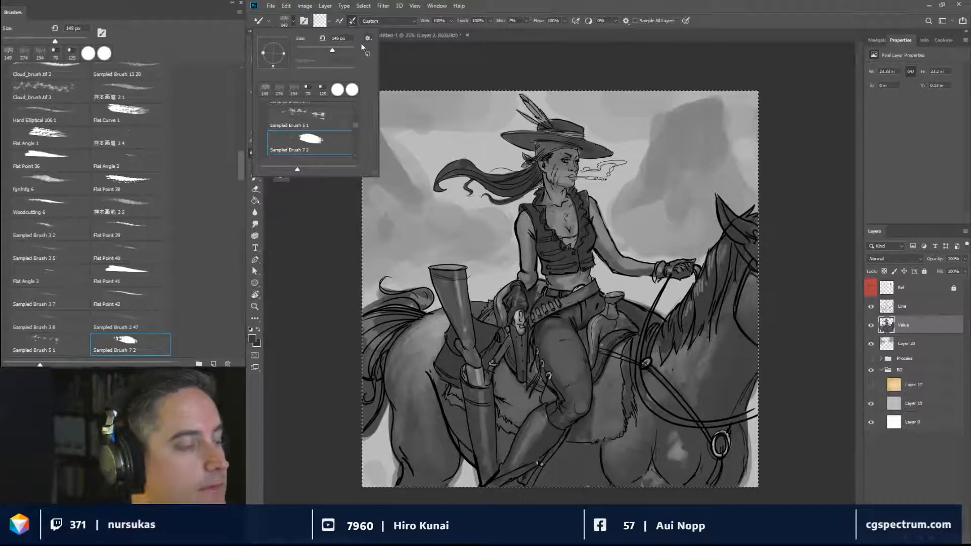
scroll(323, 135, "down", 1)
scroll(319, 137, "down", 4)
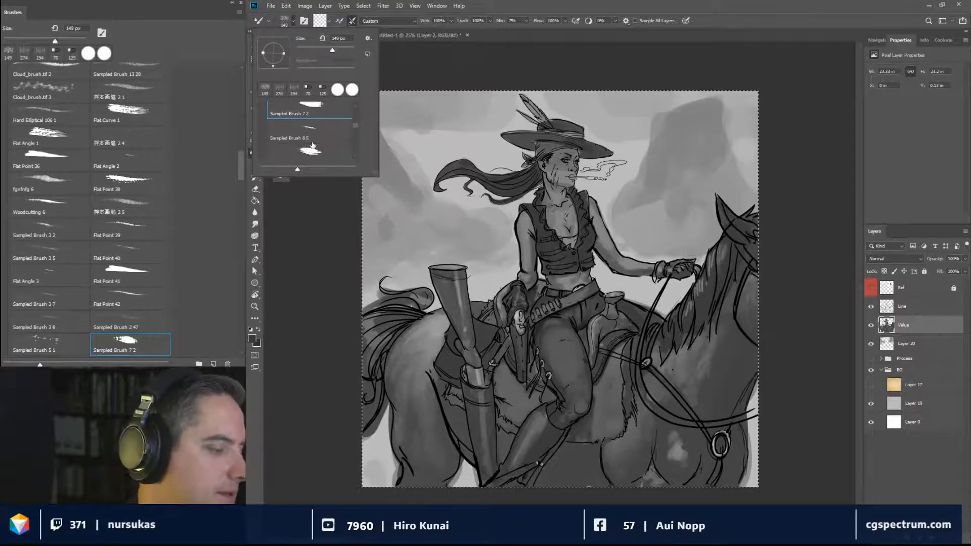
scroll(312, 143, "up", 1)
left_click(317, 121)
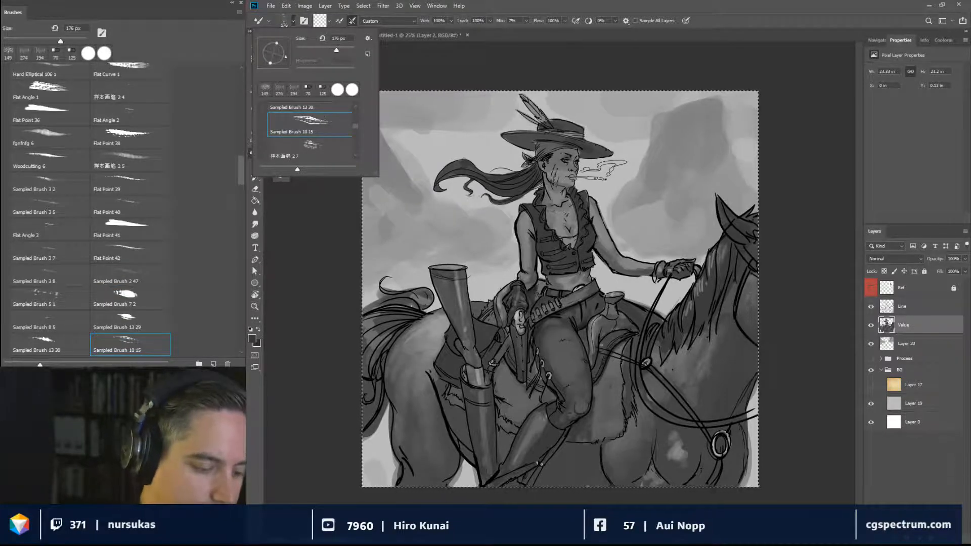
left_click(678, 362)
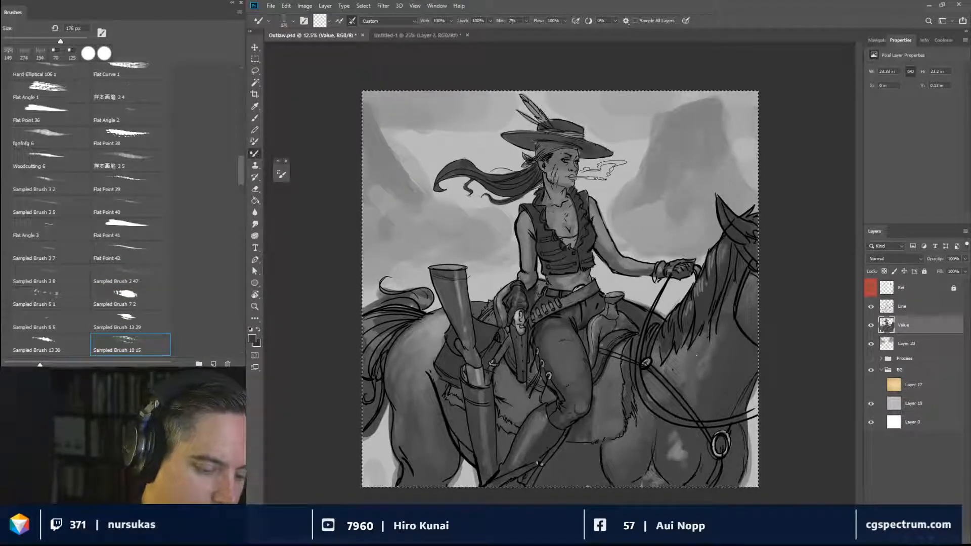
mouse_move(697, 356)
left_mouse_down()
mouse_move(702, 396)
mouse_move(707, 389)
left_mouse_up()
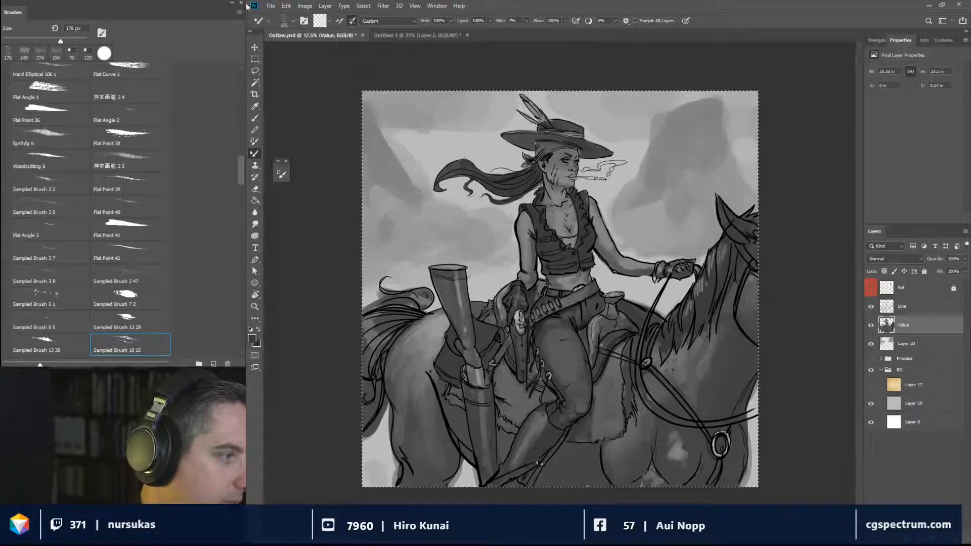
Load the Rough Round Bristle 10 tip and blend the horse's neck and shoulder at 175 px, then reduce the brush to 150 px.
left_click(282, 21)
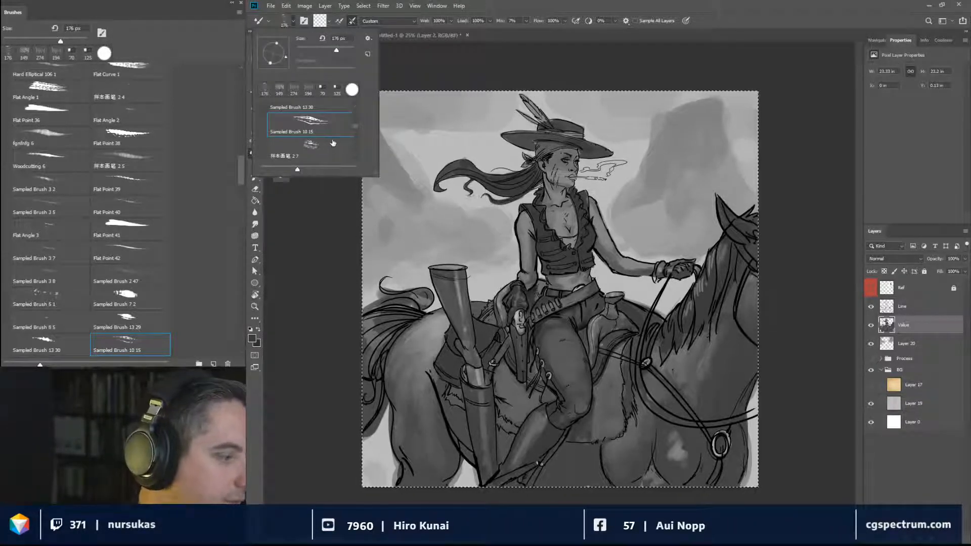
scroll(355, 134, "down", 5)
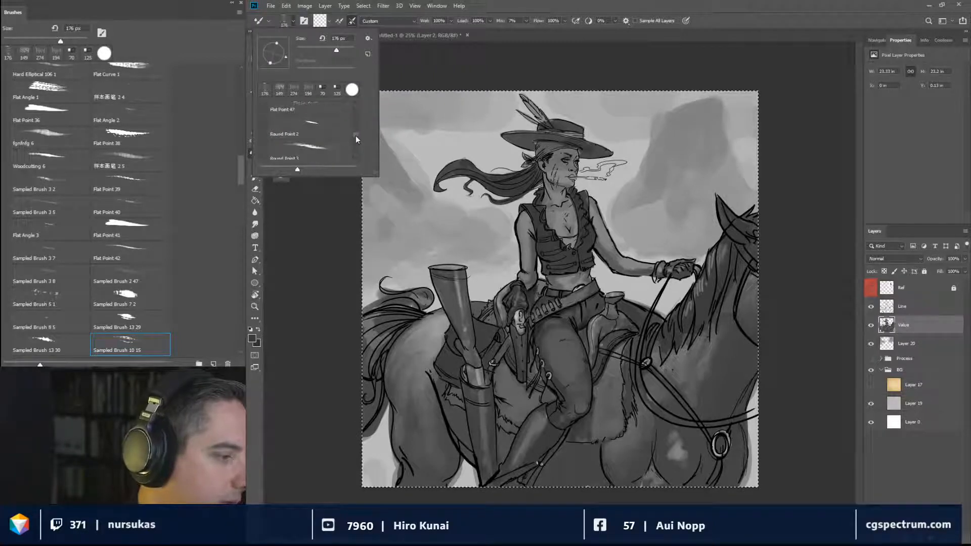
scroll(355, 134, "down", 4)
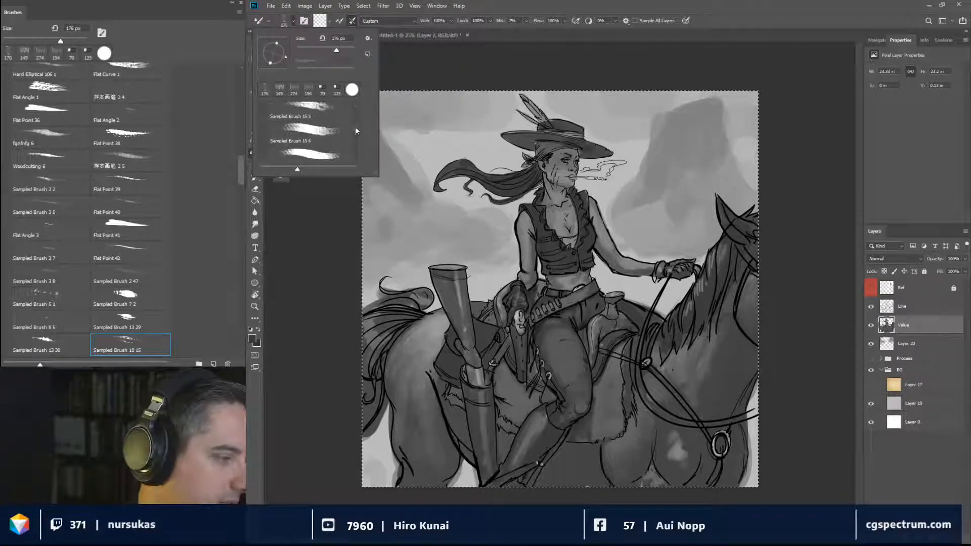
scroll(354, 126, "down", 5)
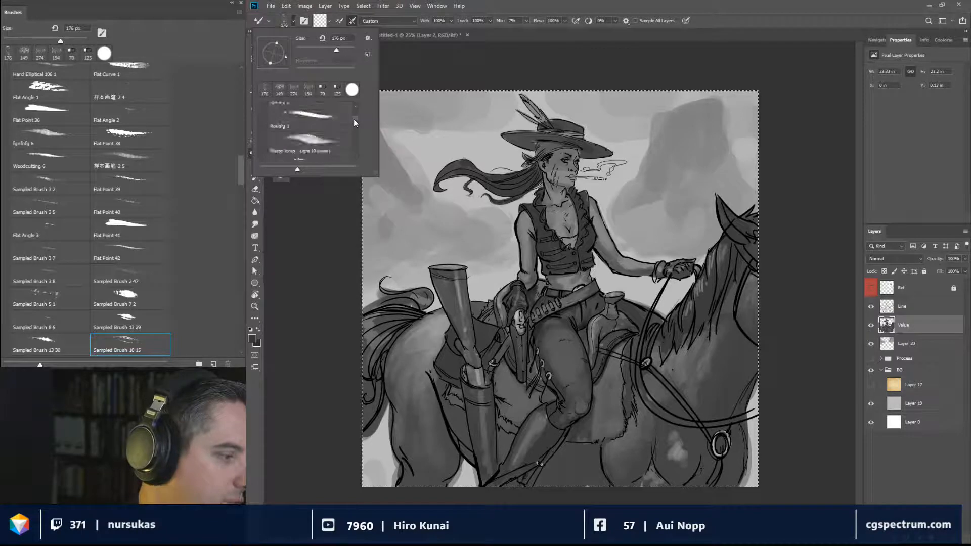
scroll(353, 119, "down", 2)
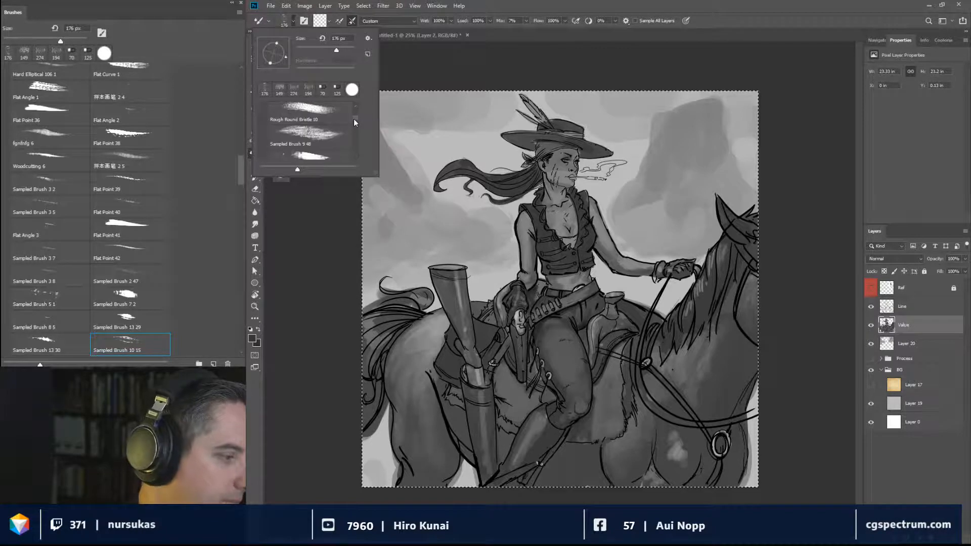
left_click(322, 111)
left_click(722, 329)
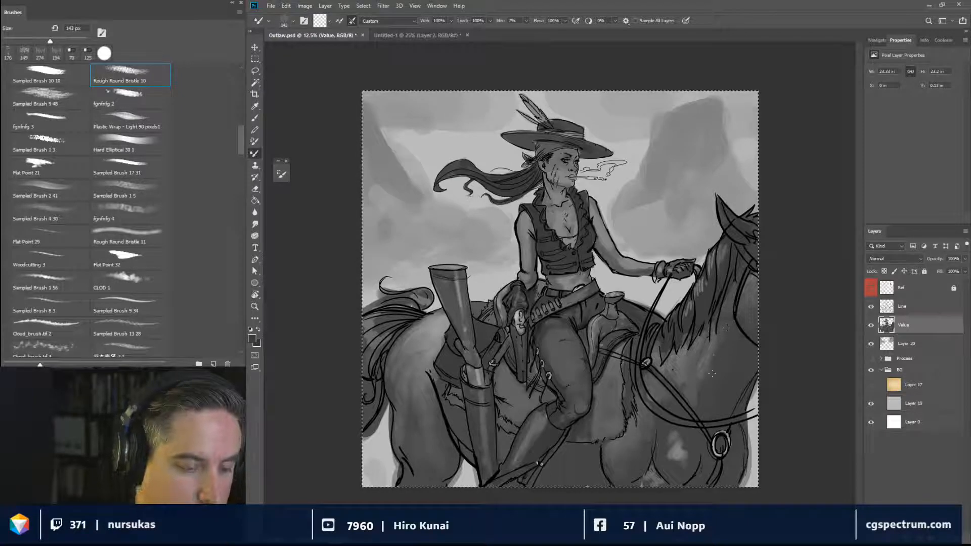
mouse_move(745, 297)
left_mouse_down()
mouse_move(753, 298)
mouse_move(745, 299)
left_mouse_up()
left_click_drag(669, 350, 681, 375)
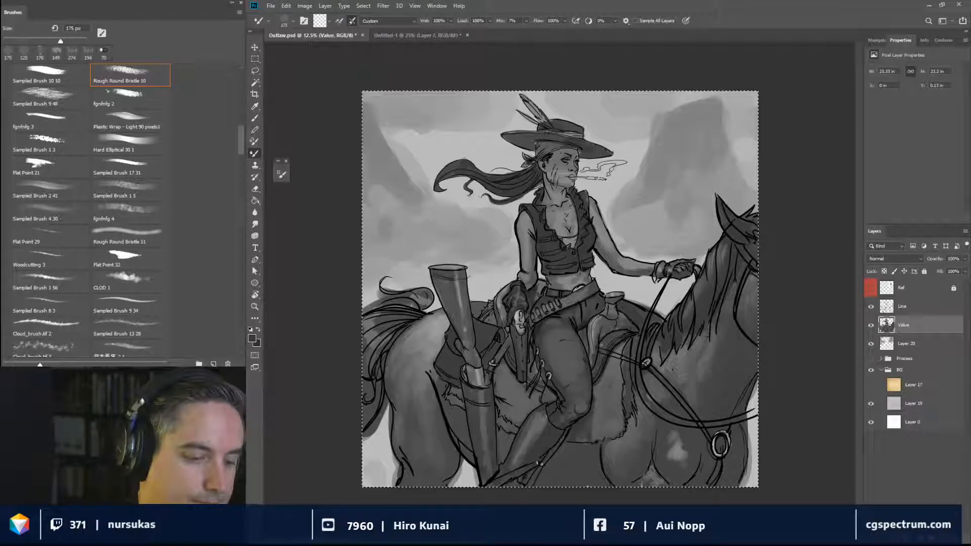
key("bracketleft")
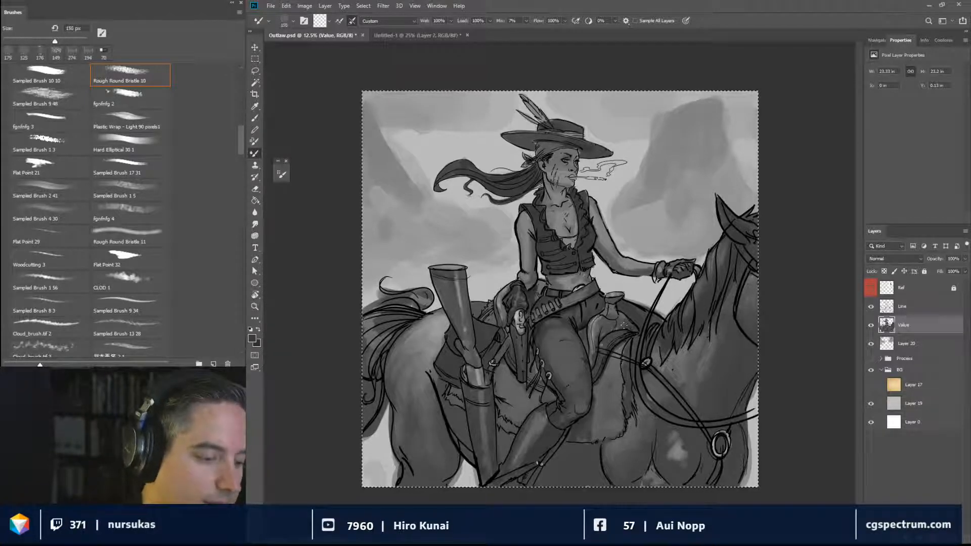
Blend the values beside the saddle horn, then darken the rider's cigar using the Hard Round Pressure Opacity brush, reduced to 30 px.
left_click_drag(601, 337, 618, 328)
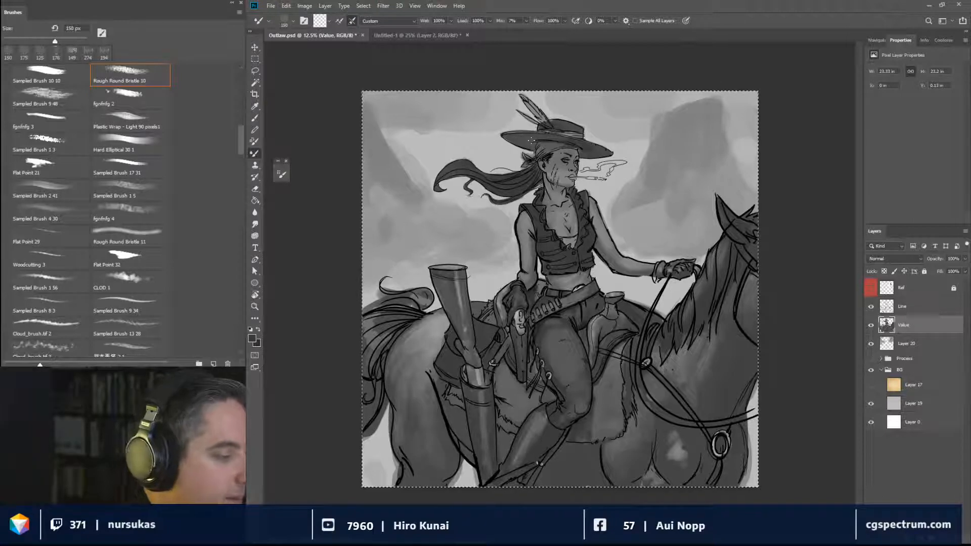
left_click(255, 191)
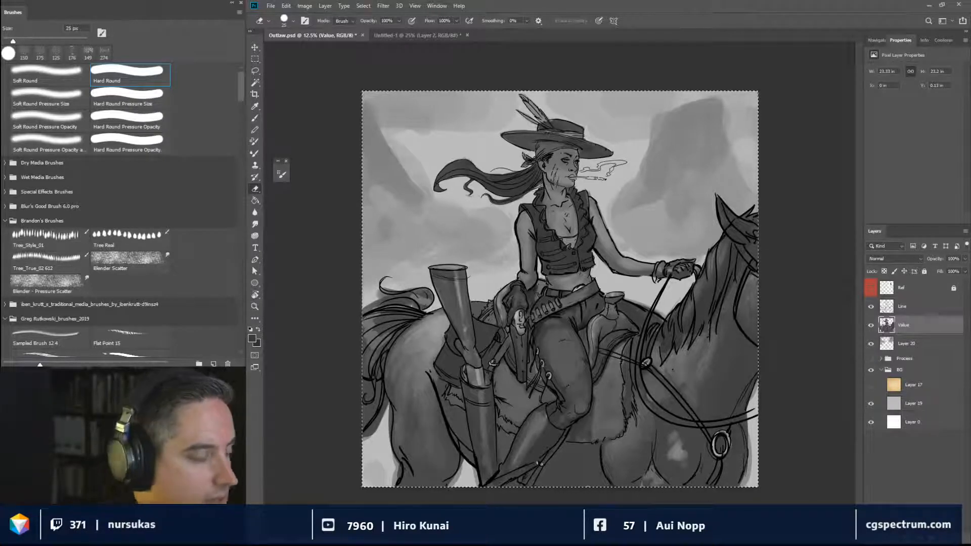
key("b")
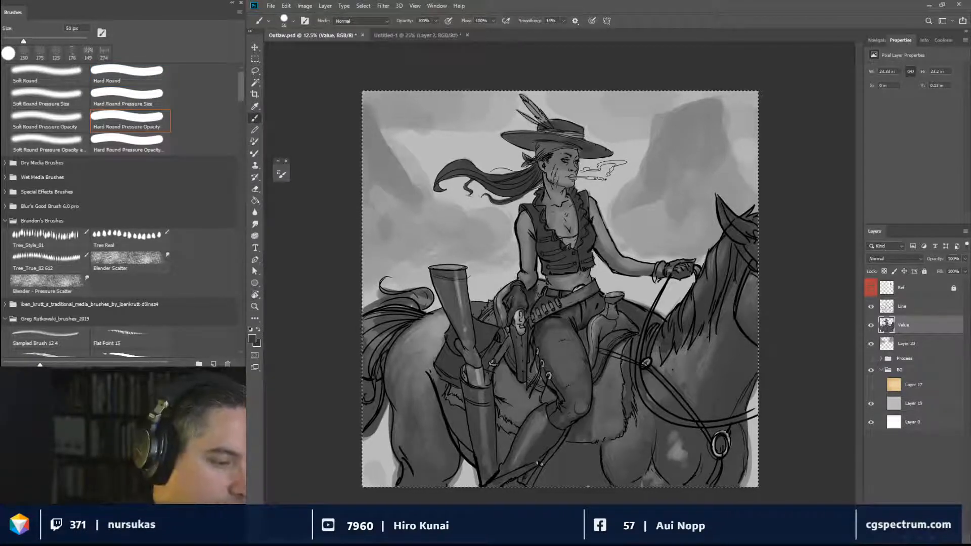
left_click_drag(587, 178, 599, 179)
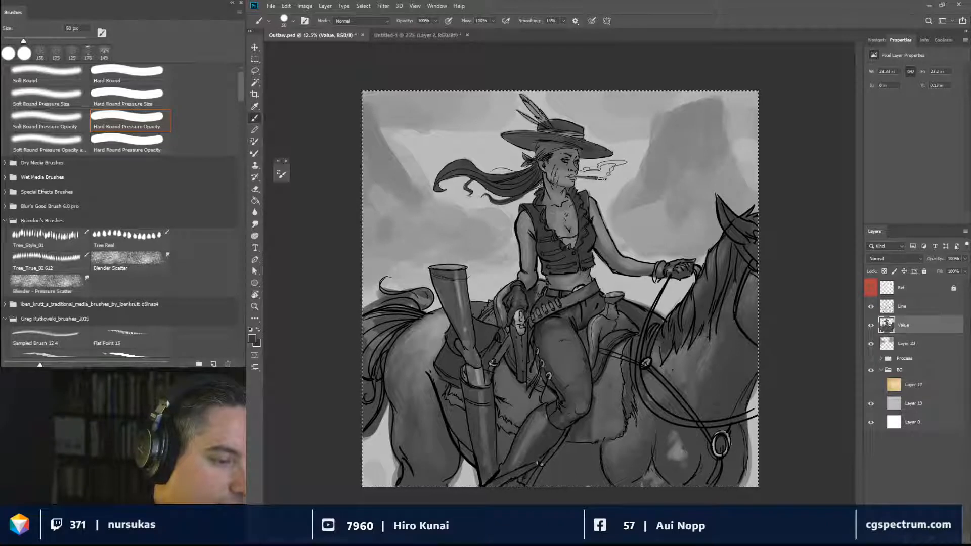
key("bracketleft")
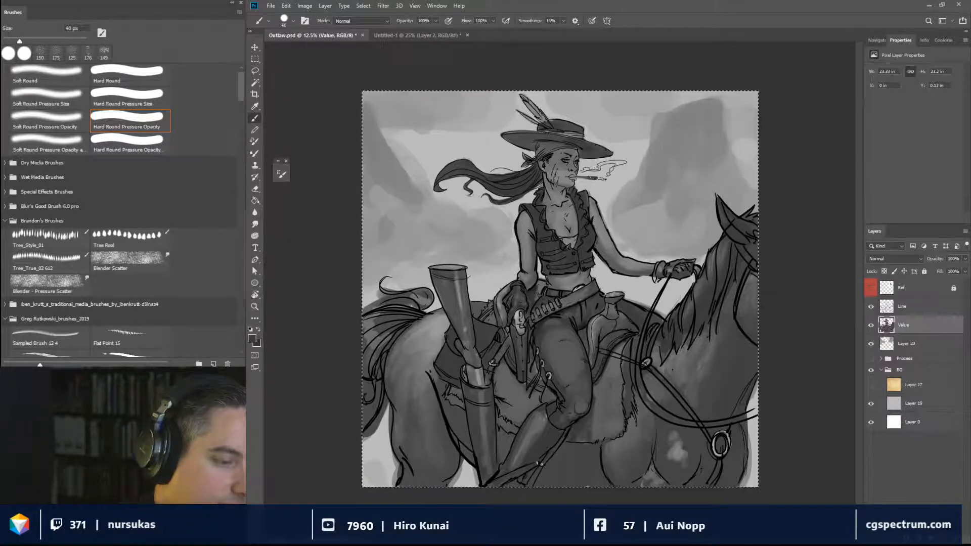
key("bracketleft")
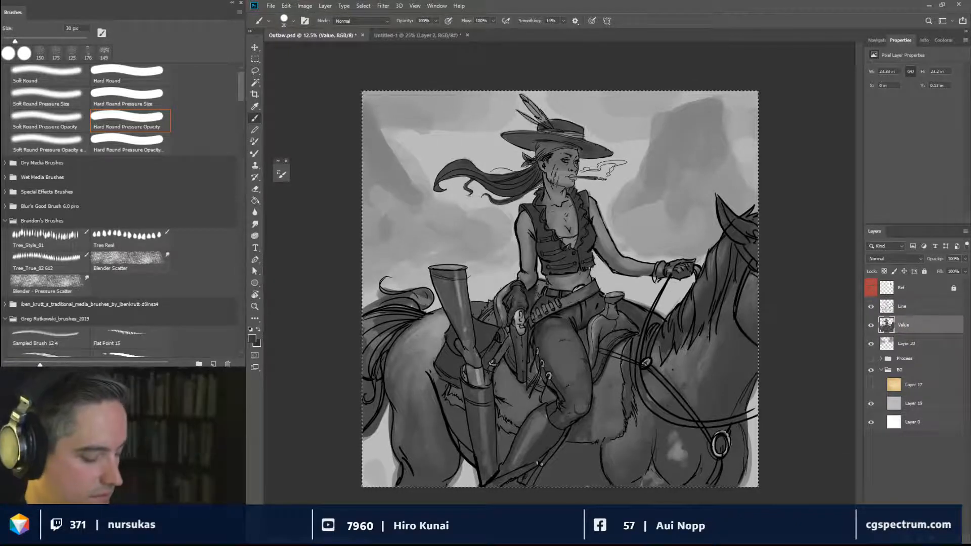
Examine the whole painting at thumbnail size to judge how the rider, horse and background values read.
key("ctrl+minus")
key("ctrl+minus")
key("ctrl+minus")
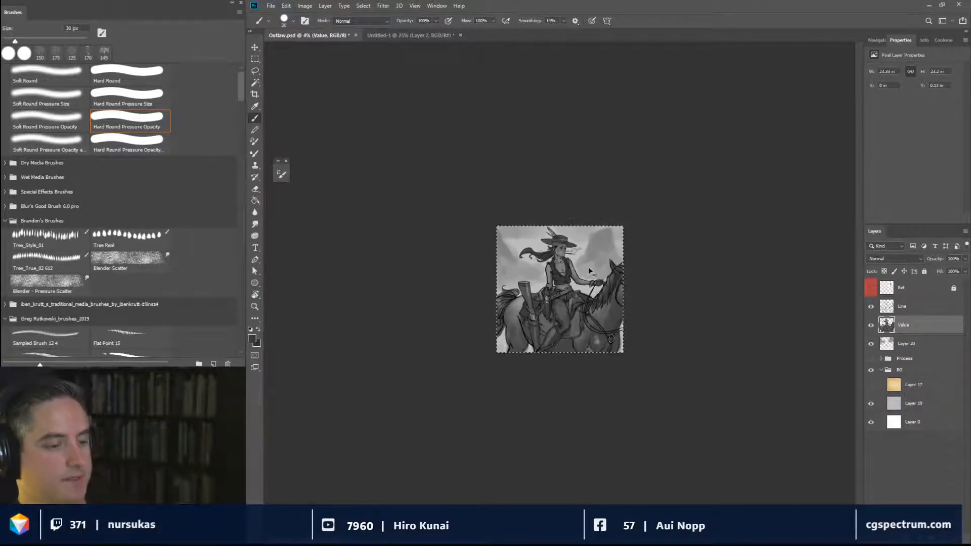
key("ctrl+plus")
key("ctrl+plus")
key("ctrl+plus")
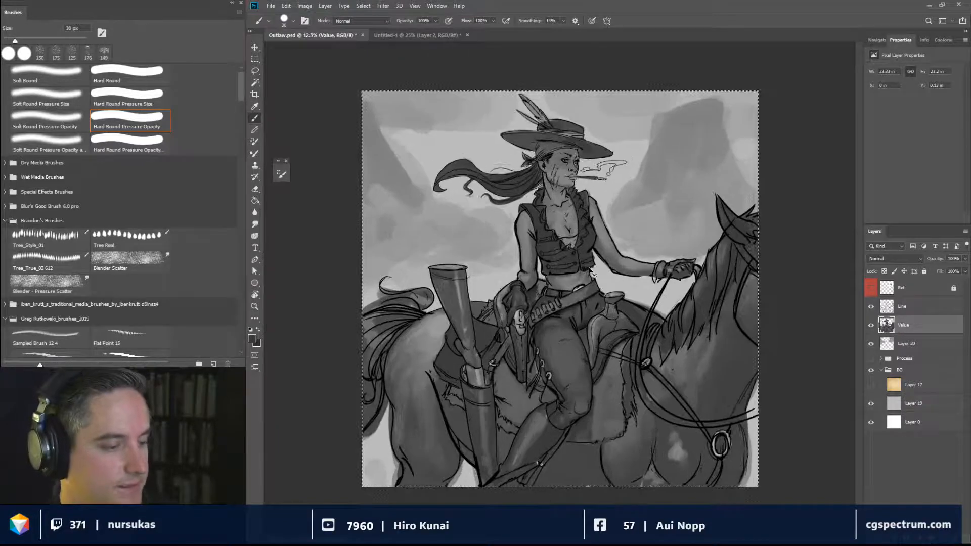
key("ctrl+minus")
key("ctrl+minus")
key("ctrl+minus")
key("ctrl+plus")
key("ctrl+plus")
key("ctrl+plus")
key("ctrl+plus")
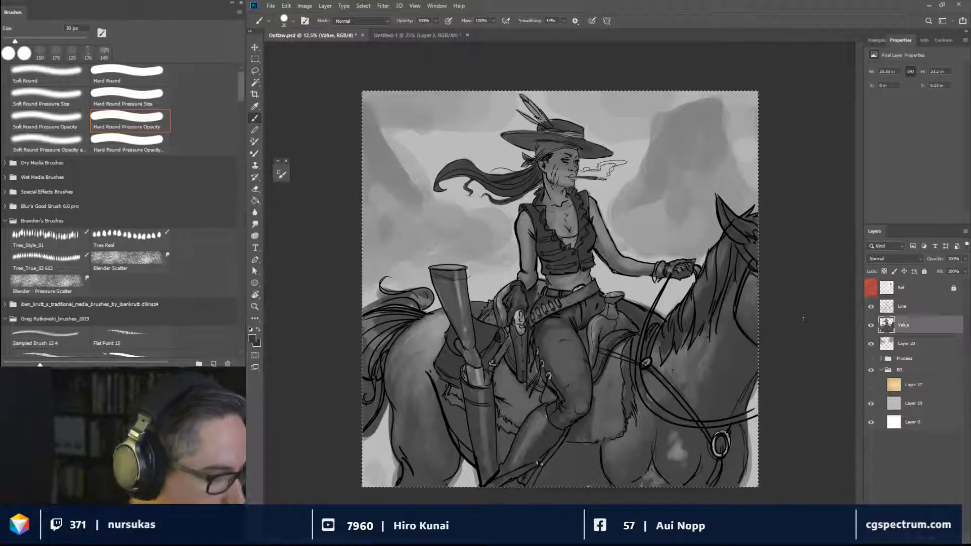
Pick a light gray and paint highlights on the rider's shoulder and arm with the brush reduced to 80 px.
left_click(253, 339)
left_click(565, 283)
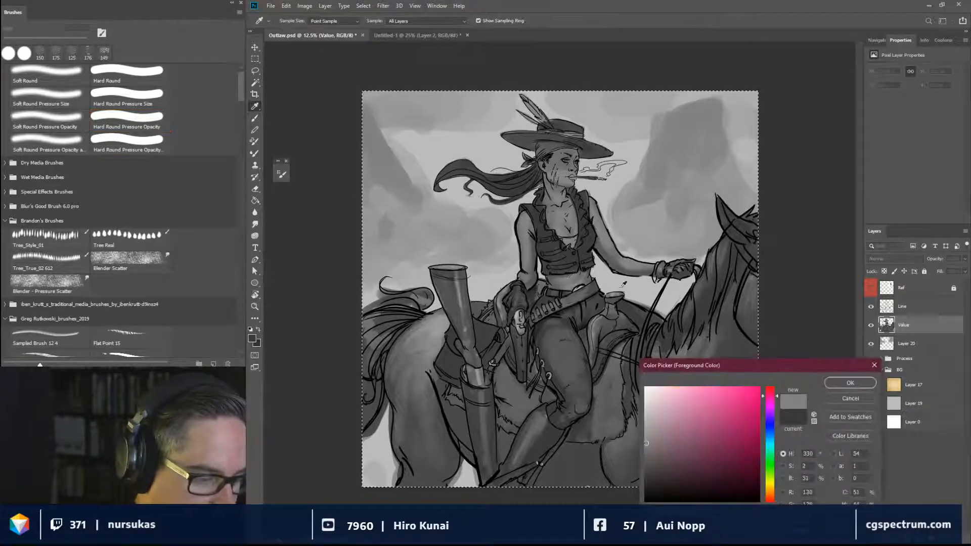
left_click(645, 421)
left_click(844, 380)
key("b")
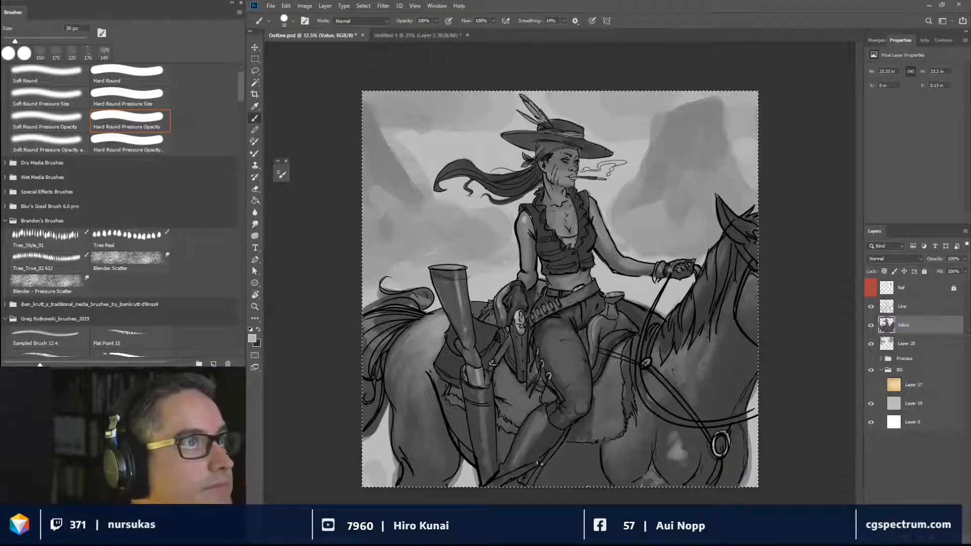
left_click_drag(528, 217, 537, 217)
key("bracketleft")
key("bracketleft")
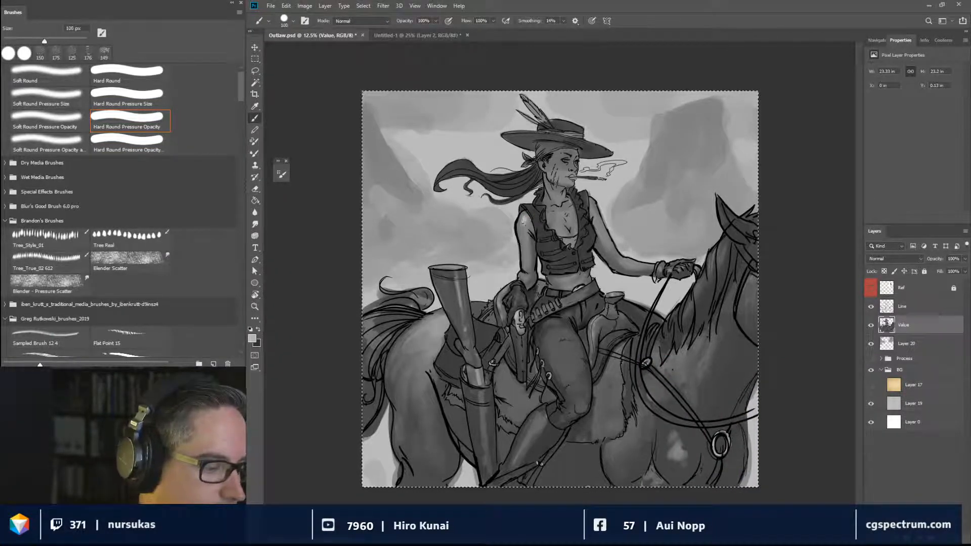
key("bracketleft")
key("bracketleft")
mouse_move(526, 265)
left_mouse_down()
mouse_move(527, 242)
mouse_move(526, 262)
left_mouse_up()
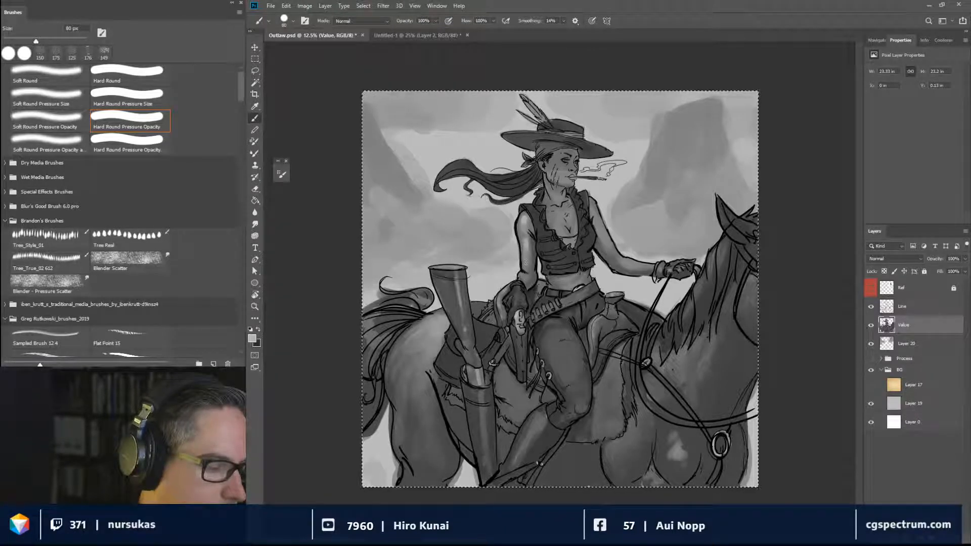
Highlight the rider's neck, collarbones and chest in light gray, reducing the brush from 70 px to 20 px.
key("bracketleft")
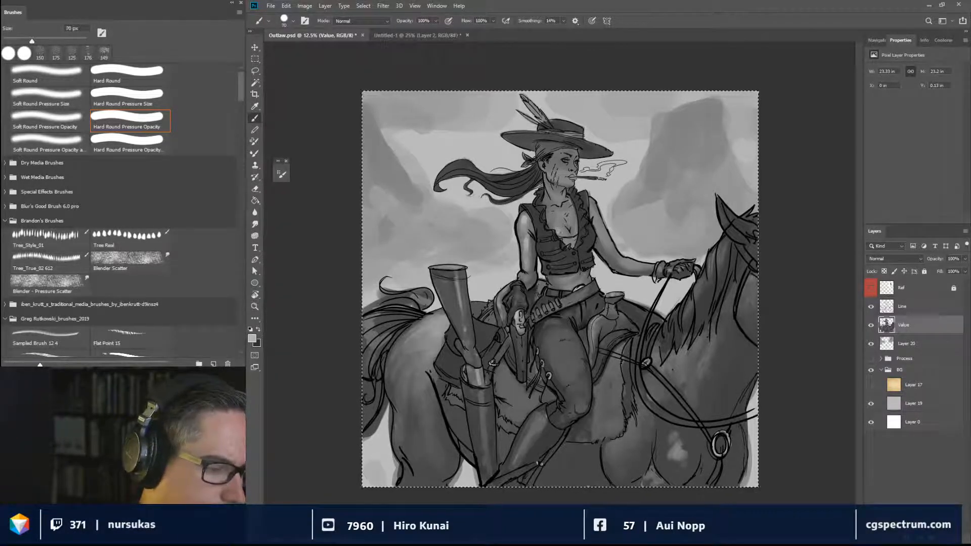
key("bracketleft")
key("bracketleft")
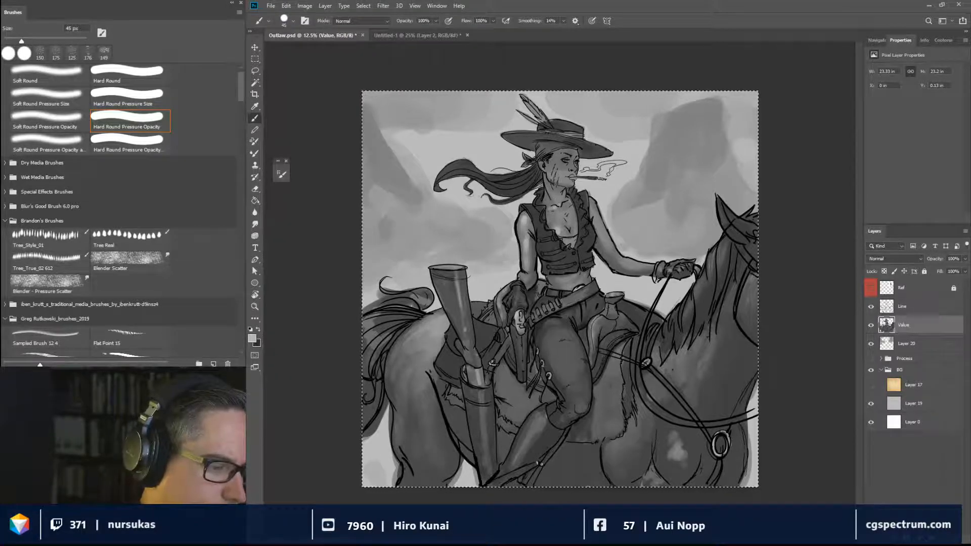
key("bracketleft")
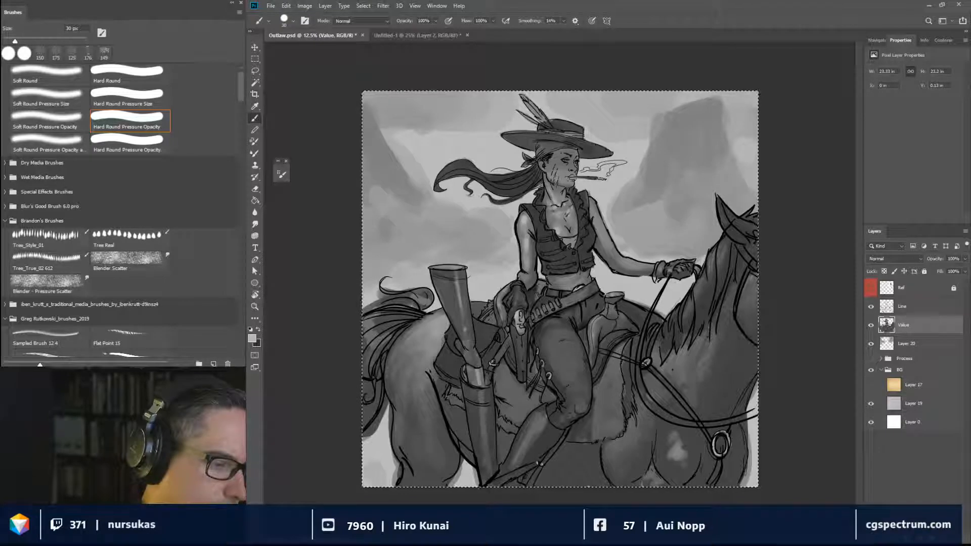
key("bracketleft")
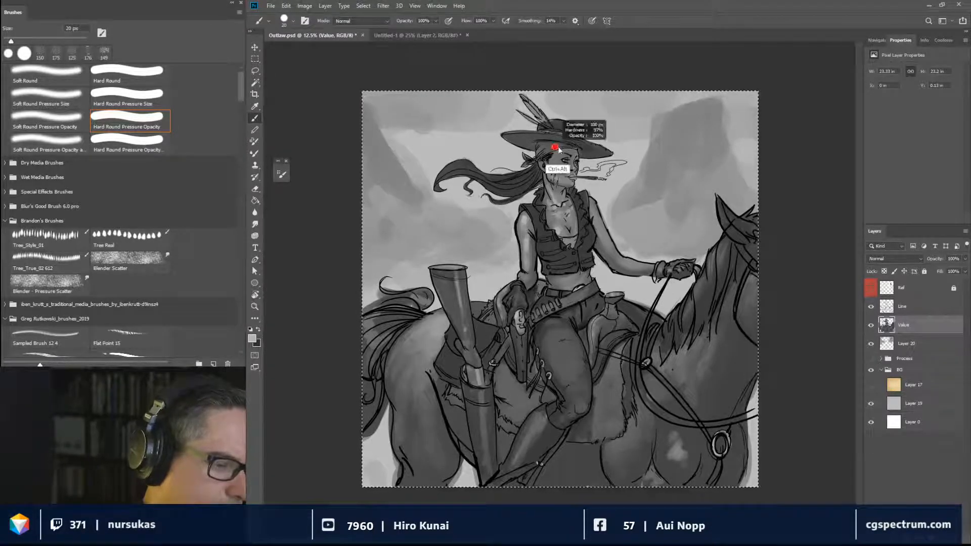
Lighten the rider's face beneath the hat brim with the brush at up to 100 px, then bring it down to 20 px.
key("bracketright")
key("bracketright")
key("bracketright")
key("bracketright")
key("bracketright")
key("bracketleft")
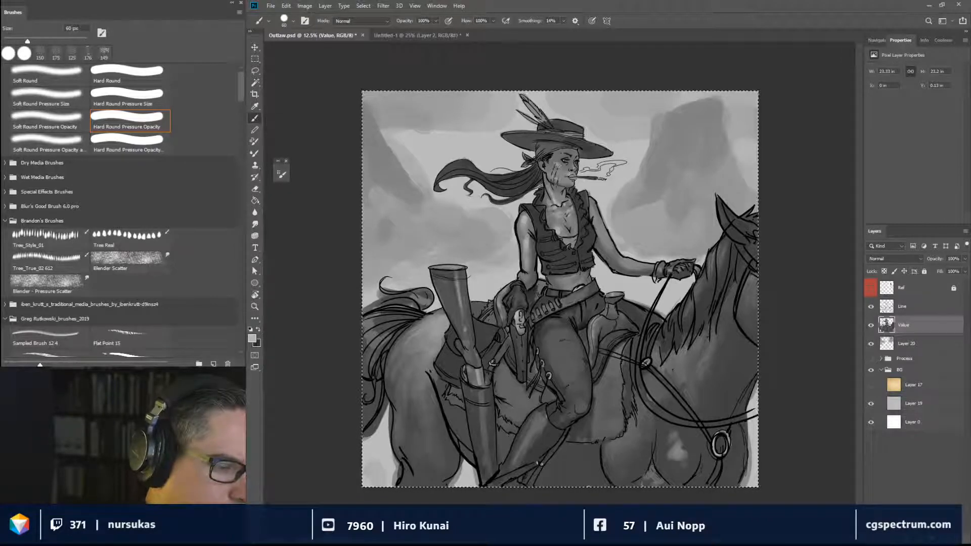
key("bracketleft")
key("bracketleft")
key("bracketleft")
key("bracketleft")
key("bracketleft")
key("bracketleft")
key("bracketleft")
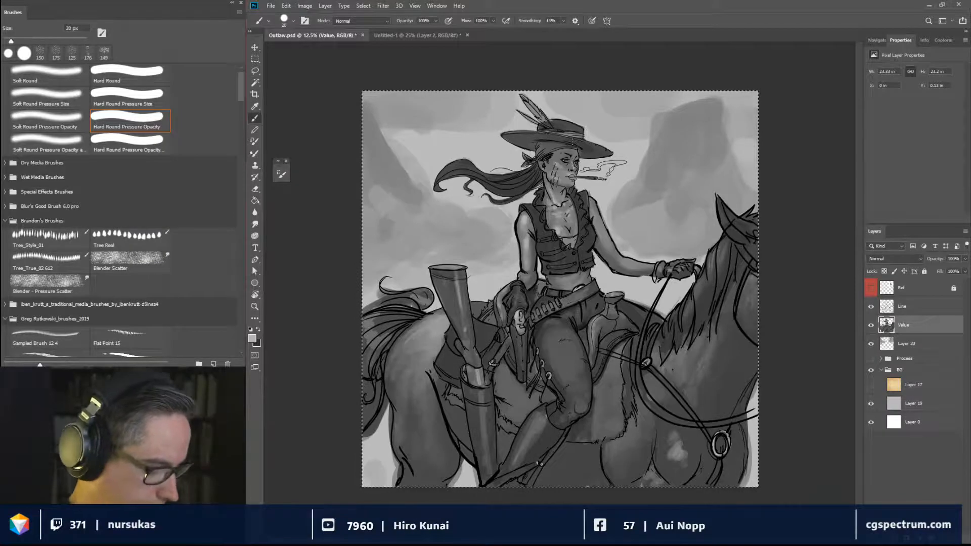
Sample black from the line art by the ear and darken the rider's lips with the brush at 20 px, then 15 px.
key("ctrl+plus")
key("ctrl+plus")
key("ctrl+plus")
left_click_drag(593, 246, 633, 375)
left_click_drag(602, 190, 648, 385)
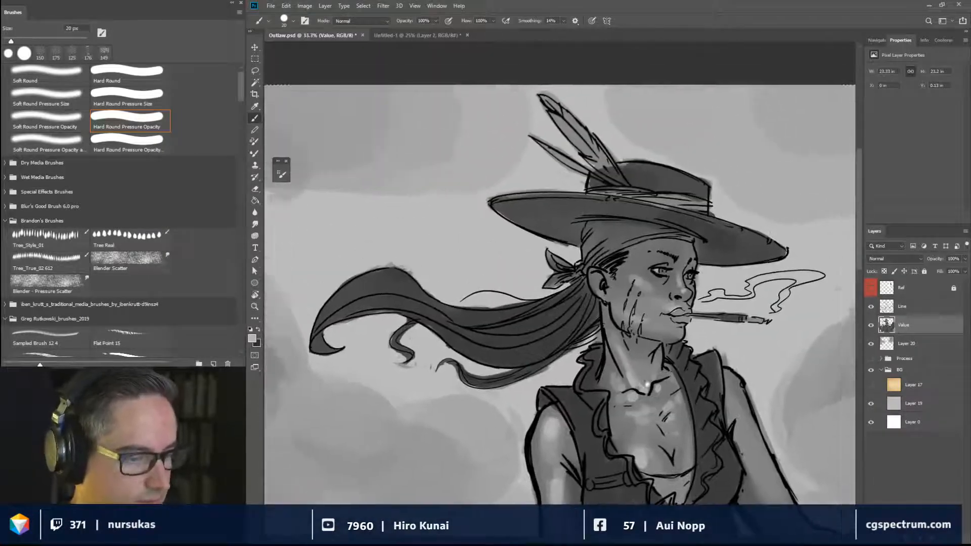
left_click_drag(592, 292, 549, 281)
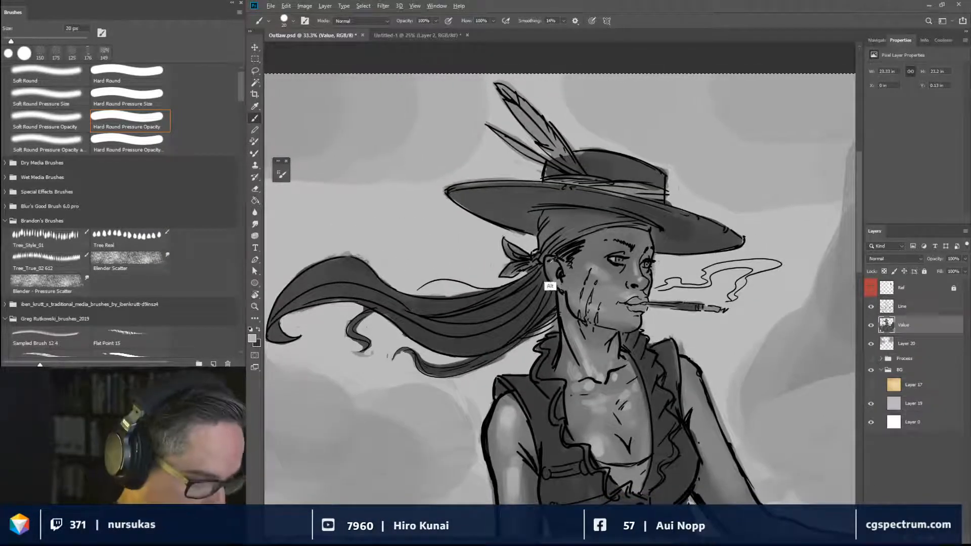
left_click(551, 260, "alt")
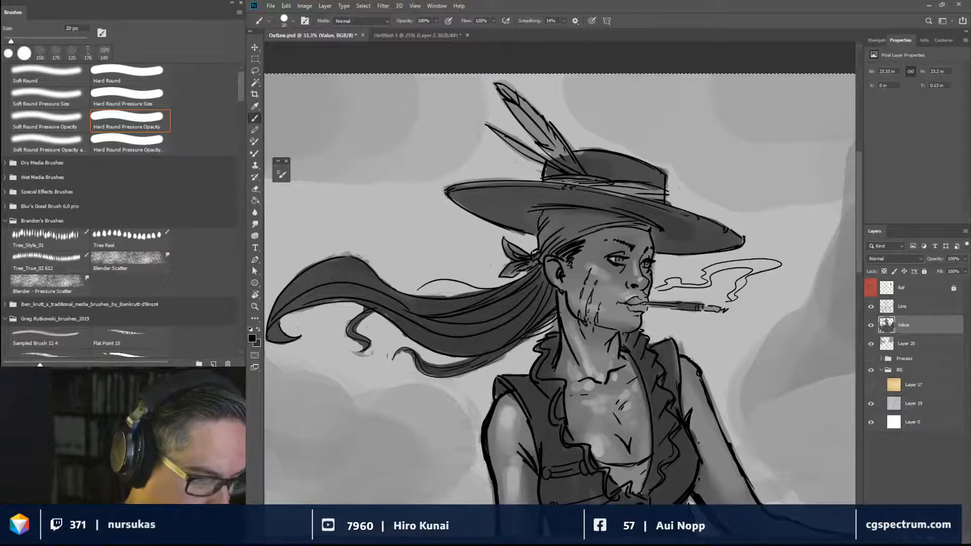
mouse_move(630, 301)
left_mouse_down()
mouse_move(646, 302)
mouse_move(633, 329)
left_mouse_up()
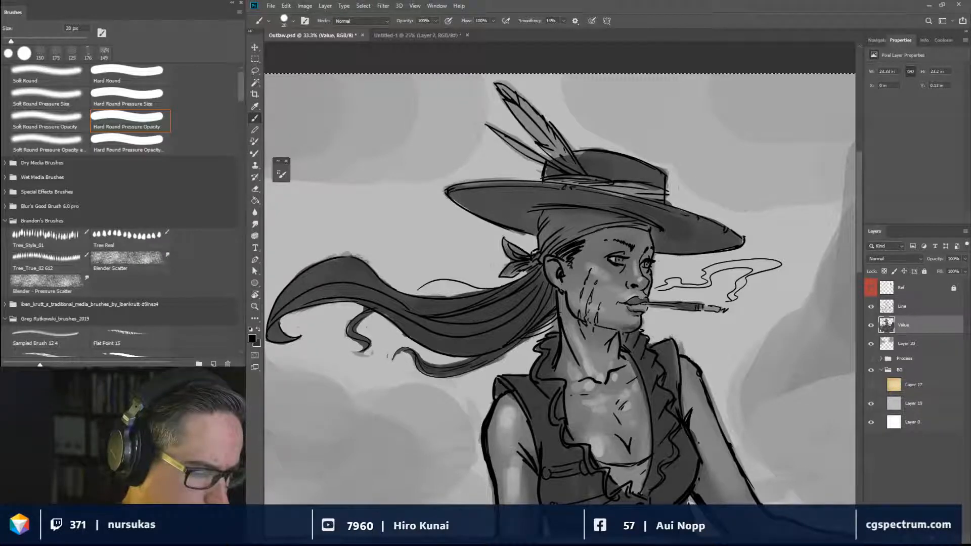
key("bracketleft")
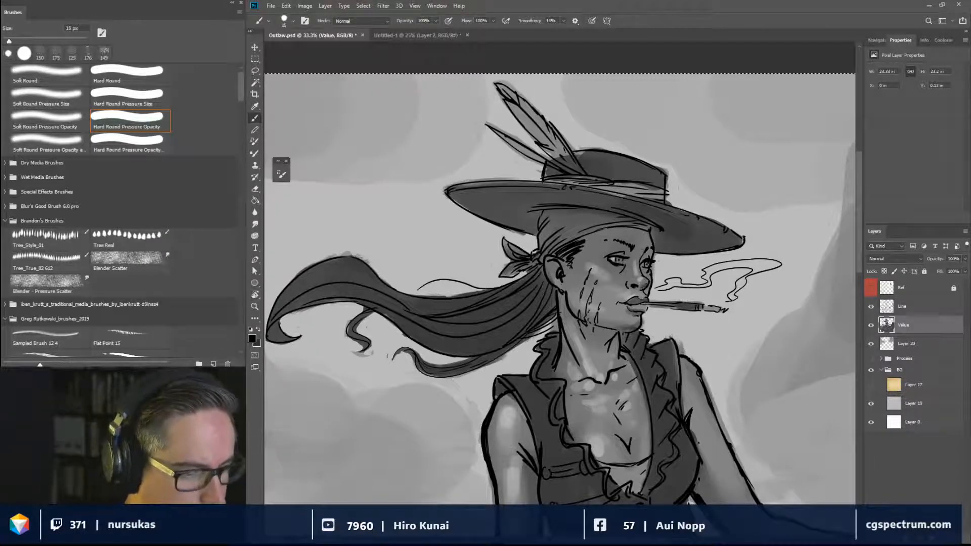
left_click_drag(639, 306, 655, 305)
Switch to the Soft Round Pressure Opacity brush at 45 px and shade around the rider's near eye with grays sampled from the face.
left_click(642, 307, "alt")
key("bracketleft")
key("bracketleft")
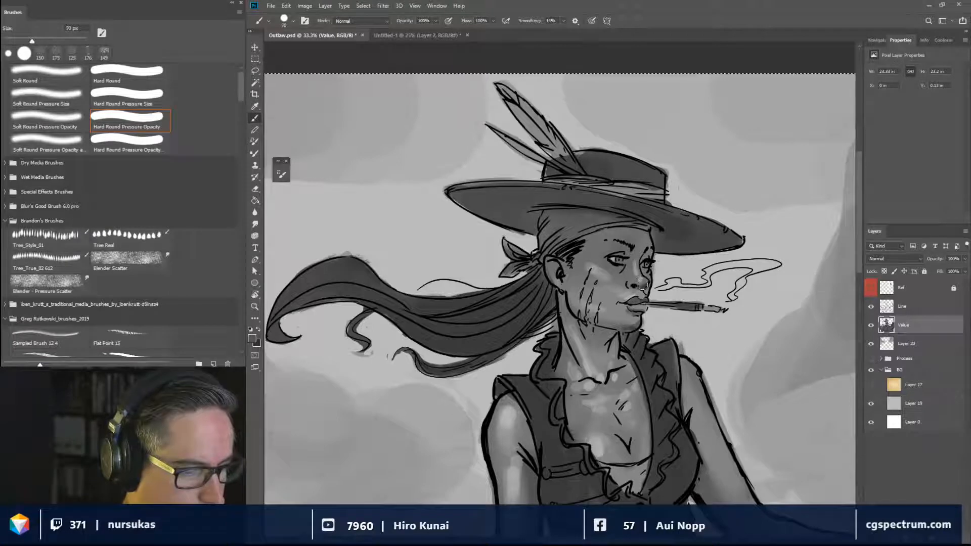
key("bracketright")
key("bracketleft")
key("bracketleft")
key("bracketleft")
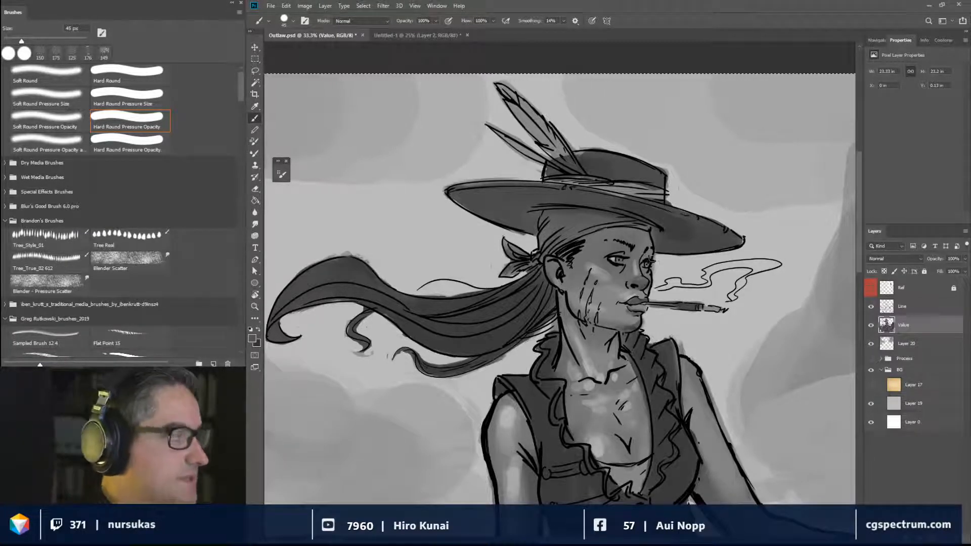
left_click(36, 122)
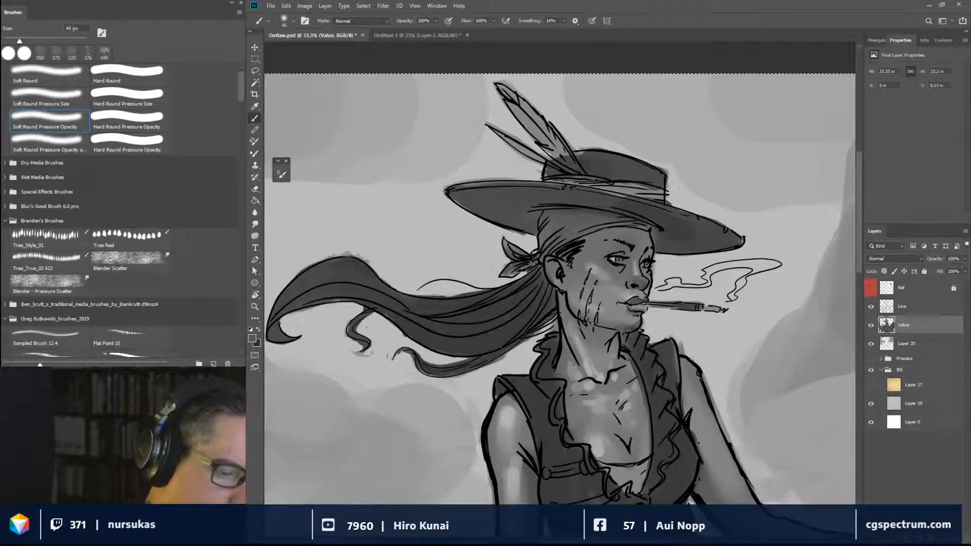
mouse_move(616, 252)
left_mouse_down()
mouse_move(629, 252)
mouse_move(603, 251)
left_mouse_up()
left_click(628, 255, "alt")
key("bracketleft")
key("bracketleft")
key("bracketleft")
left_click(622, 266, "alt")
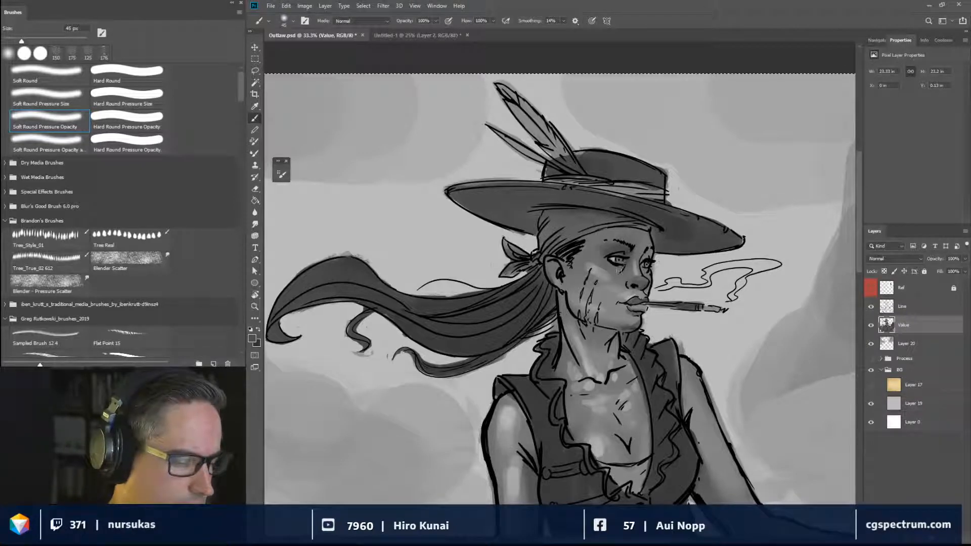
Sample tones from the brow and eyes and deepen the shadows on the forehead and eye sockets with the soft brush at up to 80 px.
mouse_move(619, 271)
left_mouse_down()
mouse_move(608, 266)
mouse_move(651, 255)
mouse_move(646, 231)
mouse_move(658, 235)
mouse_move(630, 234)
mouse_move(645, 233)
mouse_move(613, 253)
mouse_move(652, 262)
mouse_move(608, 263)
mouse_move(624, 258)
left_mouse_up()
left_click(649, 246, "alt")
left_click(631, 237, "alt")
left_click(651, 242, "alt")
left_click(632, 250, "alt")
left_click(617, 260, "alt")
key("bracketleft")
key("bracketleft")
key("bracketleft")
key("bracketleft")
key("bracketleft")
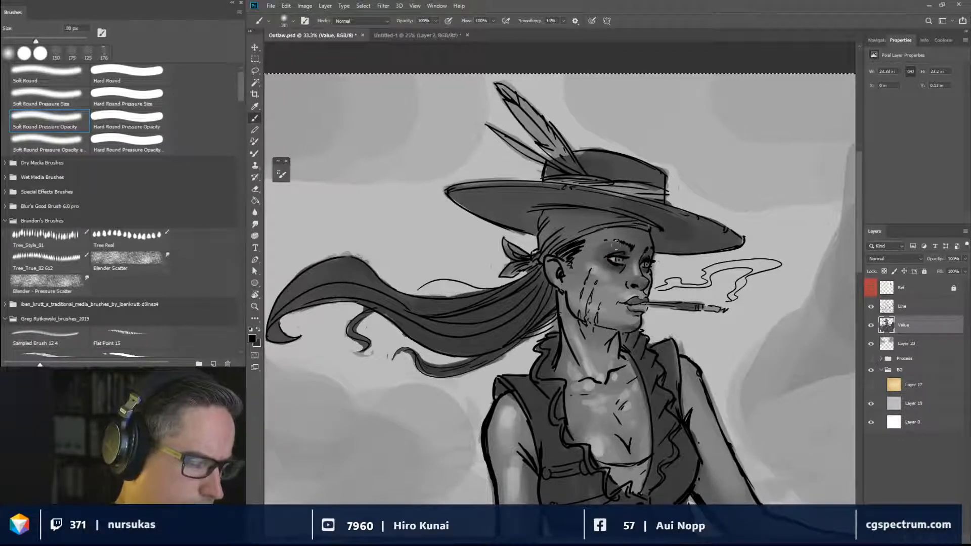
Shade beneath the rider's nose with the soft brush in black, sized between 45 px and 35 px.
key("bracketright")
key("bracketright")
key("bracketright")
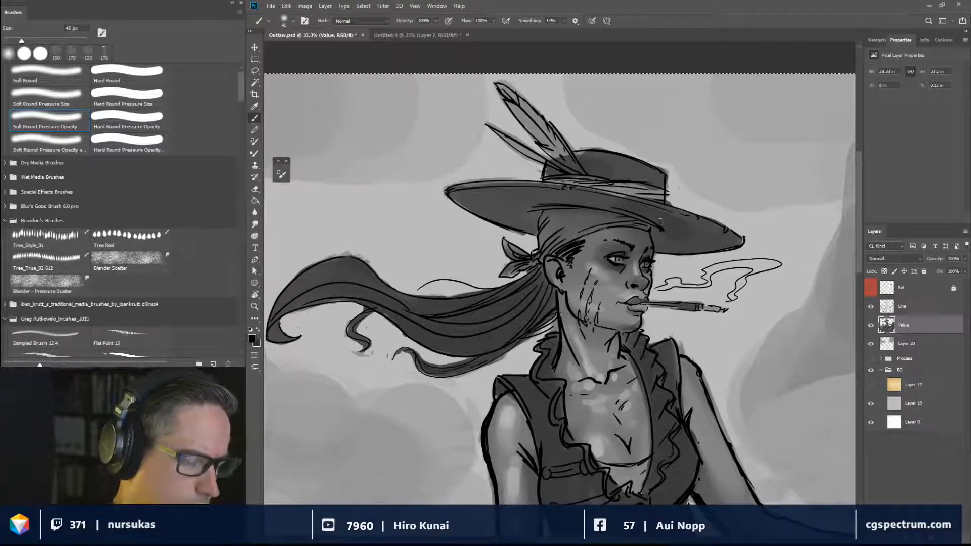
left_click_drag(632, 286, 635, 287)
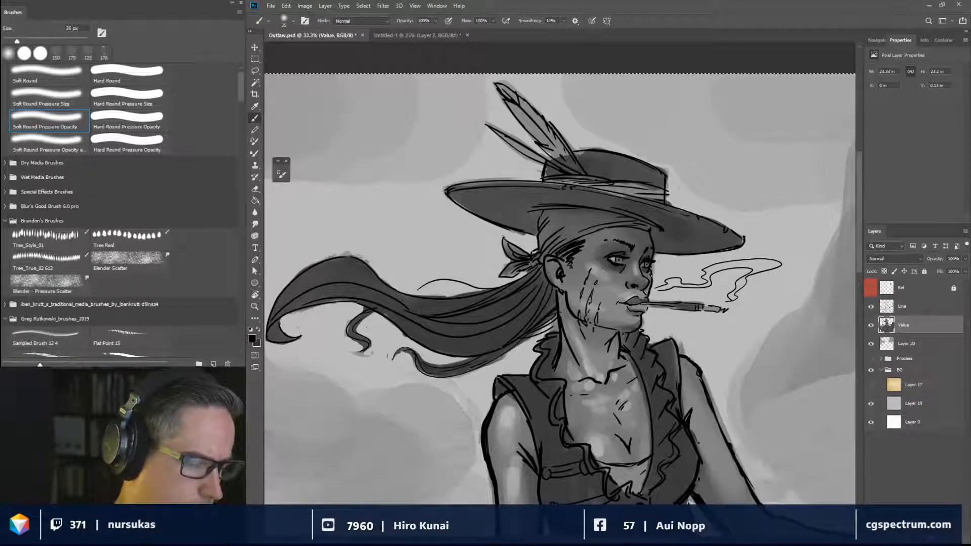
Refine the shading around the near eye with tones sampled from the cheek and brow, using the soft brush at 15 to 30 px.
key("x")
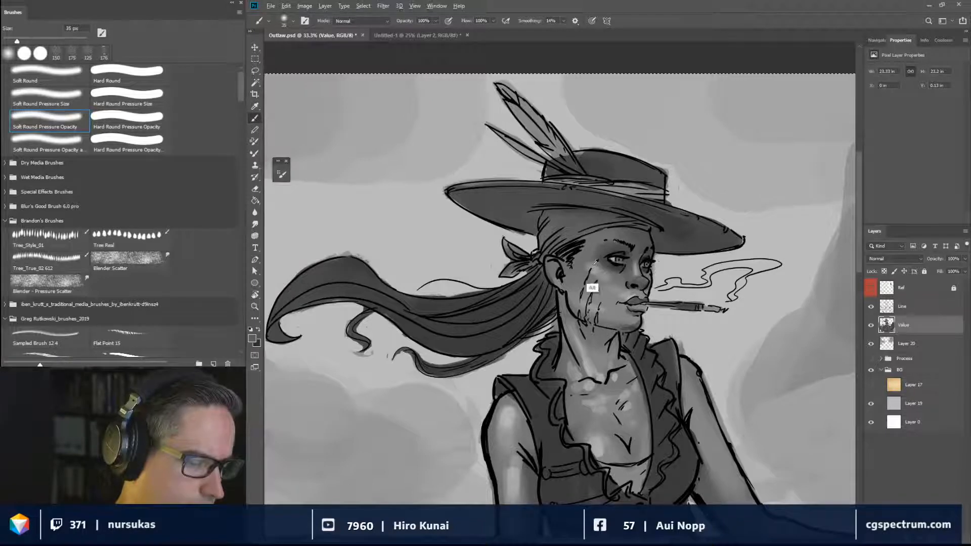
left_click(590, 291, "alt")
mouse_move(602, 247)
left_mouse_down()
mouse_move(650, 244)
mouse_move(619, 258)
left_mouse_up()
left_click(633, 248, "alt")
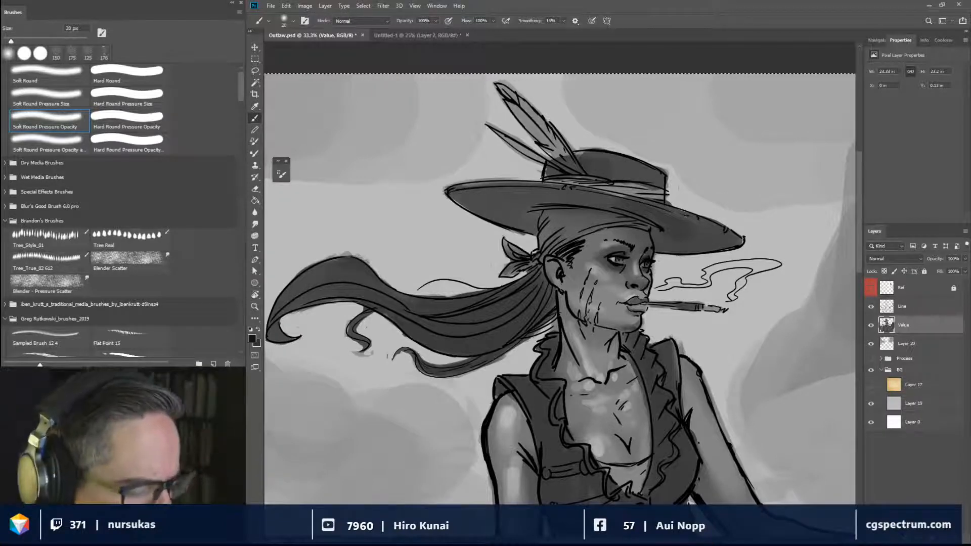
key("bracketleft")
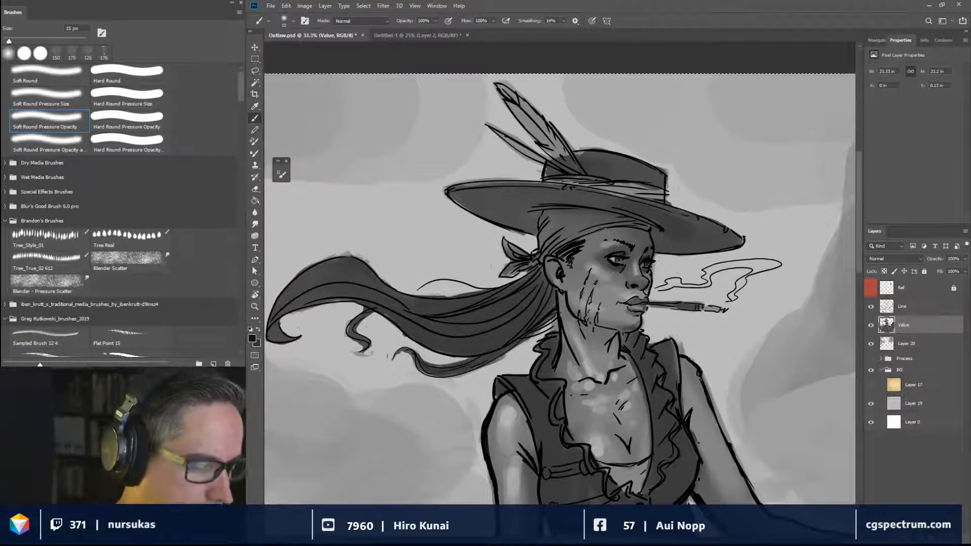
key("bracketright")
key("bracketright")
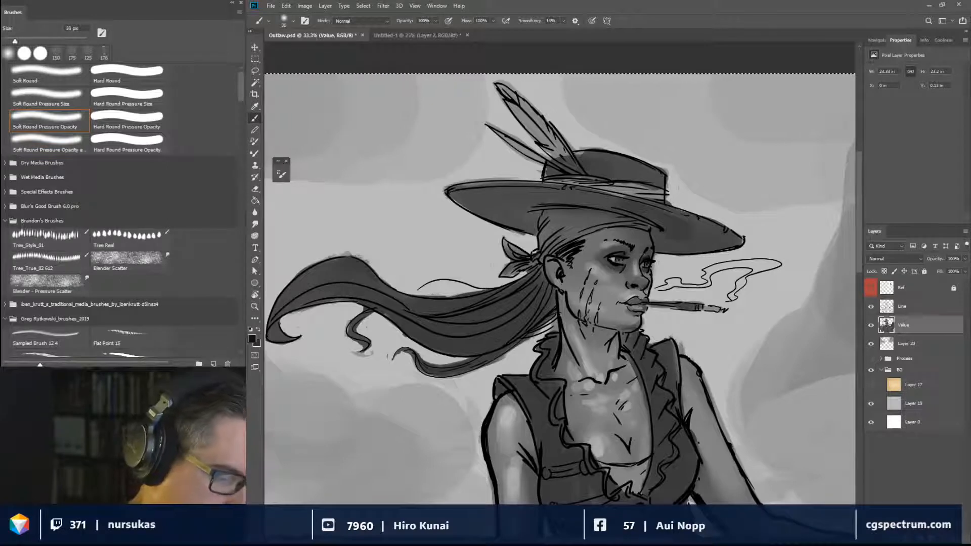
Shade the rider's scarred cheek and jaw in black with the soft brush reduced to 25 px.
key("bracketleft")
left_click_drag(571, 310, 588, 321)
key("bracketleft")
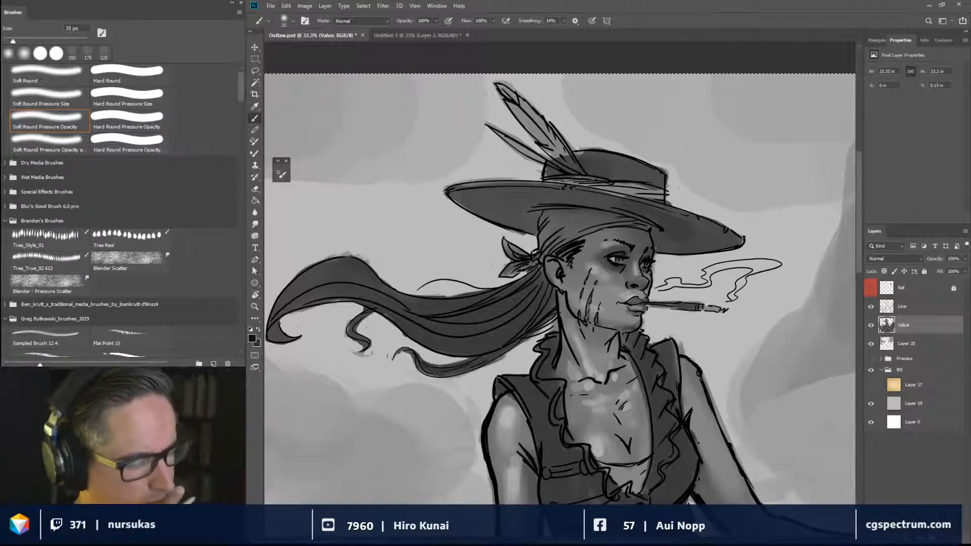
mouse_move(589, 271)
left_mouse_down()
mouse_move(601, 272)
mouse_move(581, 278)
mouse_move(597, 293)
left_mouse_up()
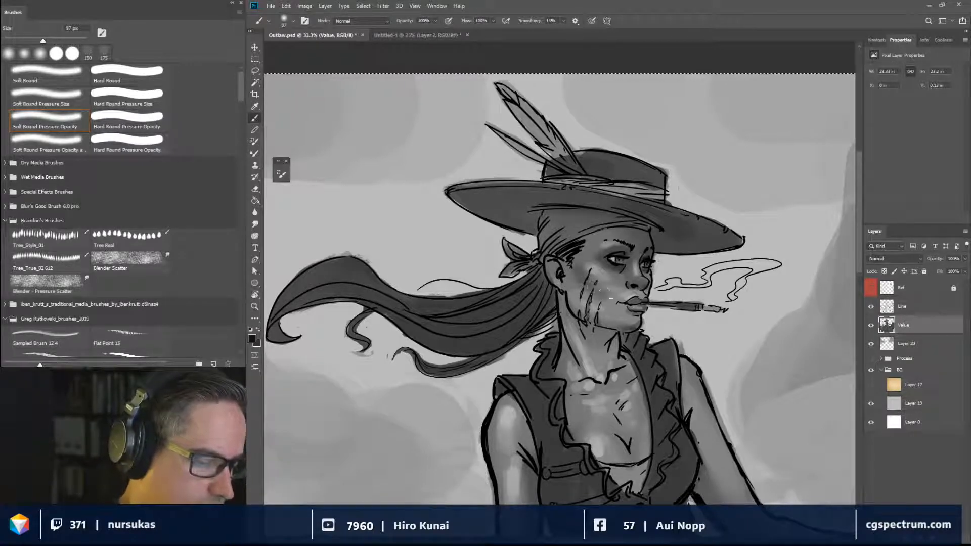
Shade beneath the rider's chin and across the forehead under the hat brim, with the soft brush at up to 80 px.
key("bracketleft")
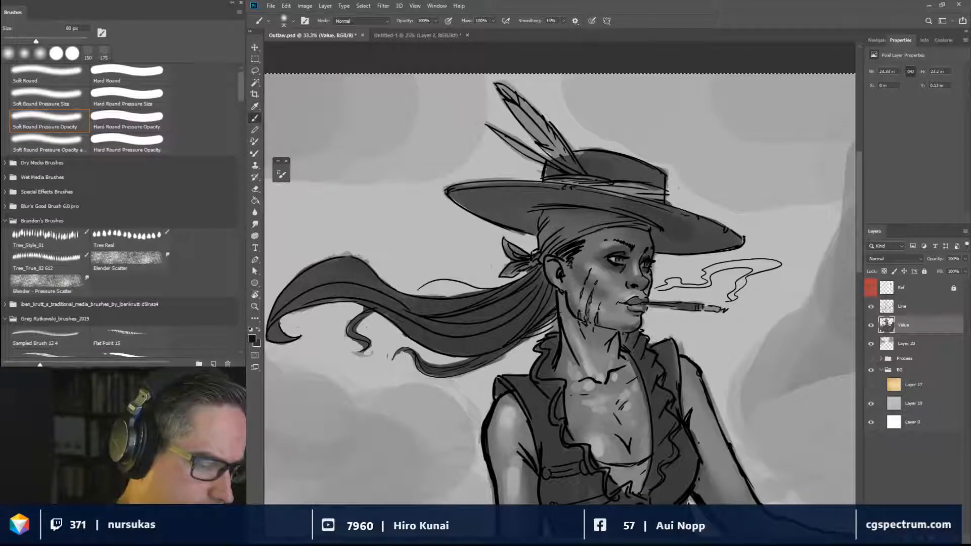
key("bracketleft")
mouse_move(617, 339)
left_mouse_down()
mouse_move(591, 332)
mouse_move(617, 348)
left_mouse_up()
key("bracketleft")
key("bracketleft")
key("bracketleft")
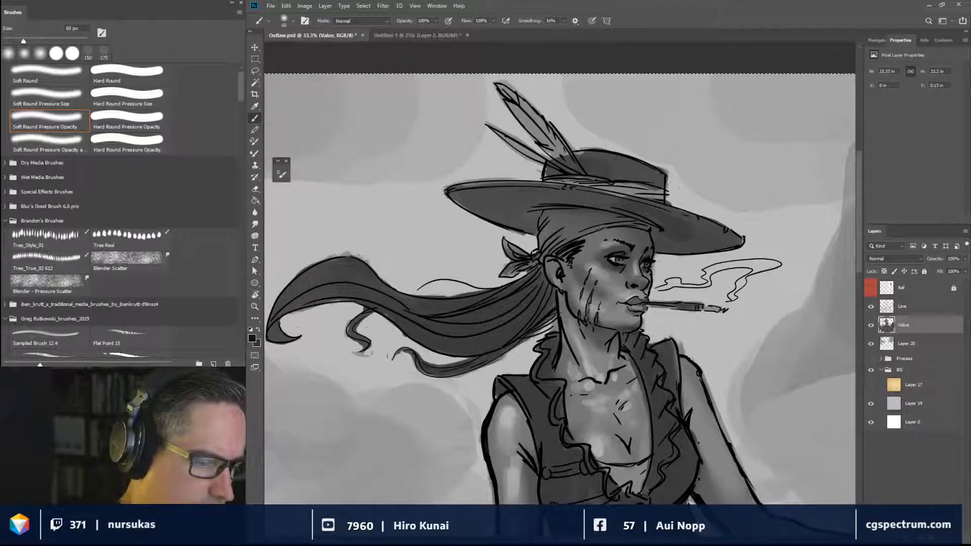
mouse_move(578, 249)
left_mouse_down()
mouse_move(592, 236)
mouse_move(581, 249)
mouse_move(657, 232)
left_mouse_up()
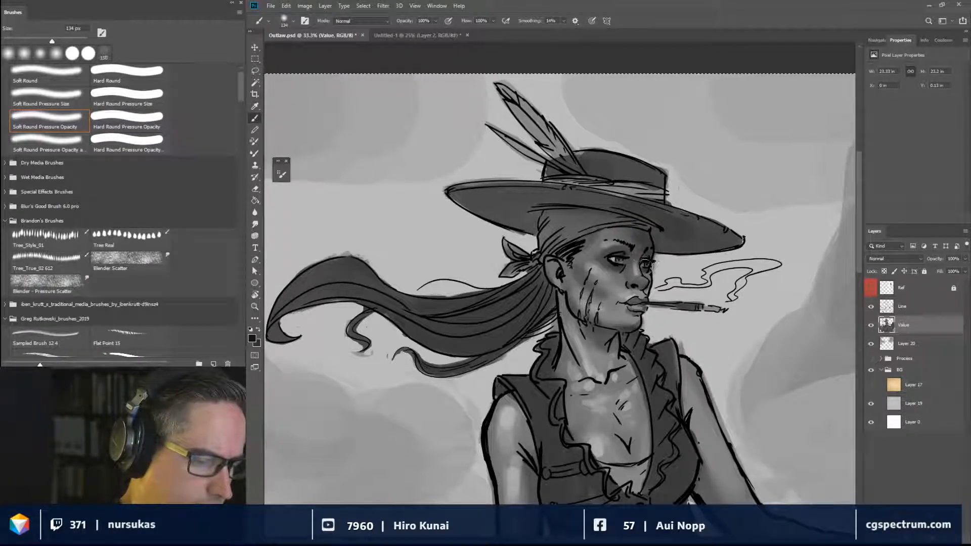
Darken the area below the rider's ear, the rear jawline and the upper neck with the soft brush at 40 px.
key("bracketleft")
key("bracketleft")
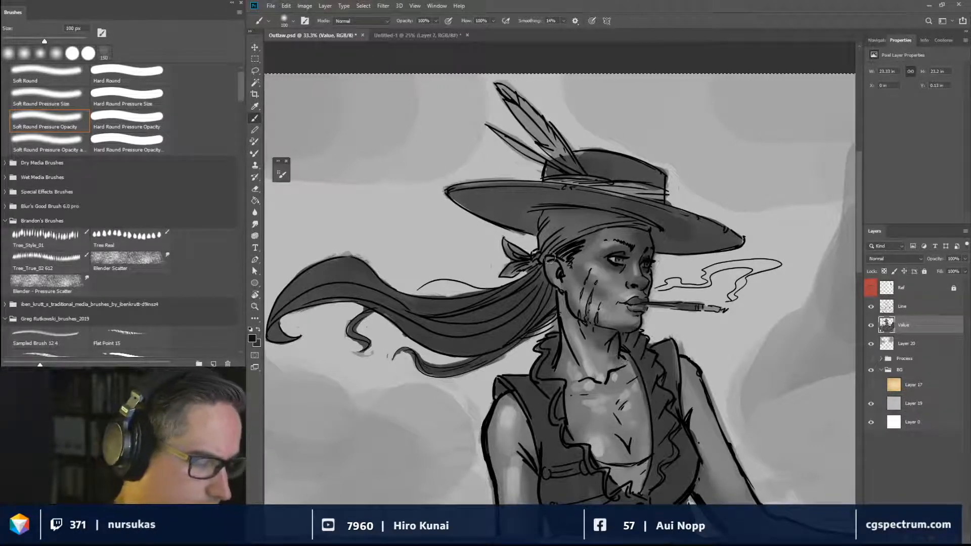
key("bracketleft")
key("bracketleft")
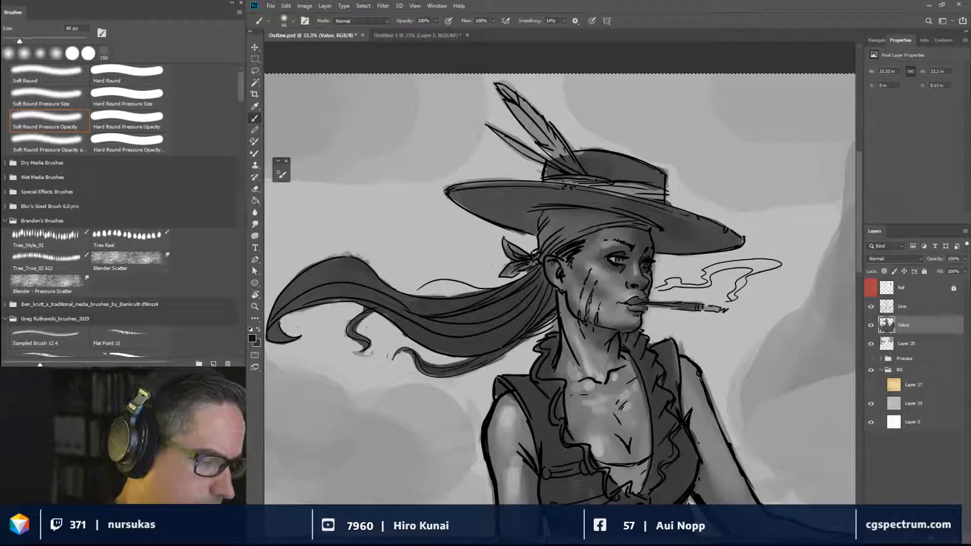
left_click_drag(561, 279, 559, 288)
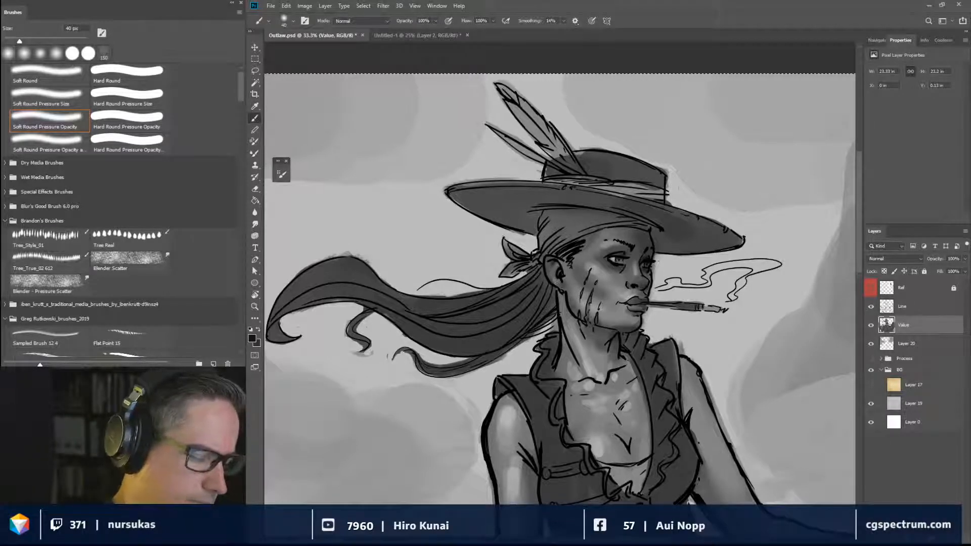
left_click_drag(559, 287, 563, 305)
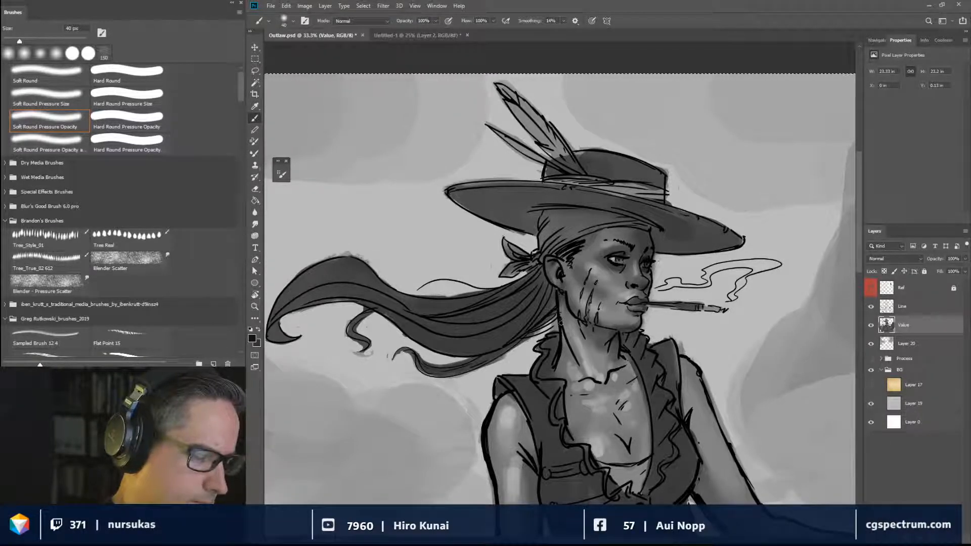
left_click_drag(591, 342, 614, 356)
Deepen the shadows on the underside of both ends of the hat brim with the soft brush at 160 px.
mouse_move(546, 221)
left_mouse_down()
mouse_move(544, 245)
mouse_move(546, 219)
mouse_move(556, 250)
mouse_move(559, 222)
mouse_move(560, 235)
mouse_move(586, 231)
mouse_move(545, 214)
mouse_move(557, 243)
mouse_move(587, 212)
mouse_move(560, 210)
mouse_move(611, 211)
mouse_move(596, 209)
mouse_move(671, 232)
mouse_move(614, 206)
mouse_move(490, 193)
mouse_move(527, 208)
left_mouse_up()
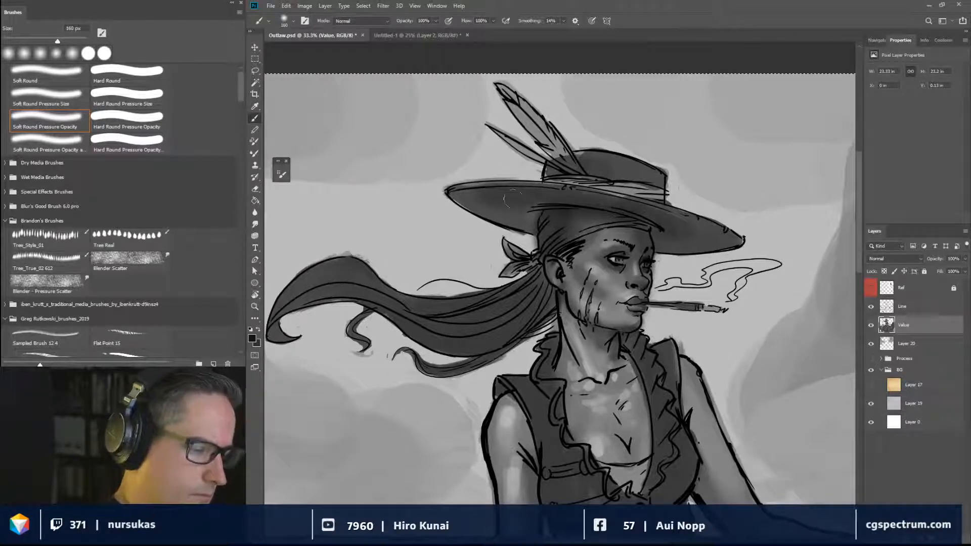
left_click_drag(657, 221, 700, 246)
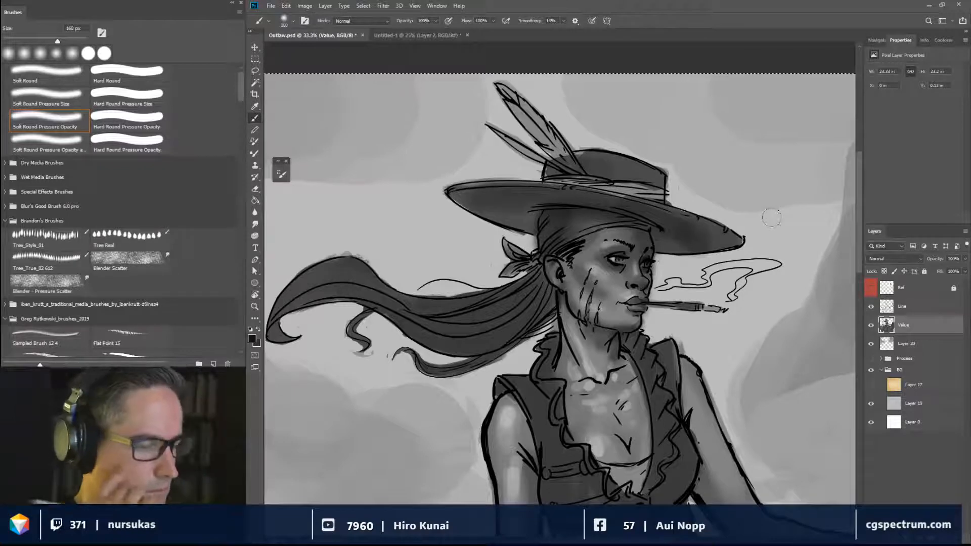
Darken both hat feathers along their length in black with the soft brush at about 40 px.
key("[")
key("[")
key("[")
key("[")
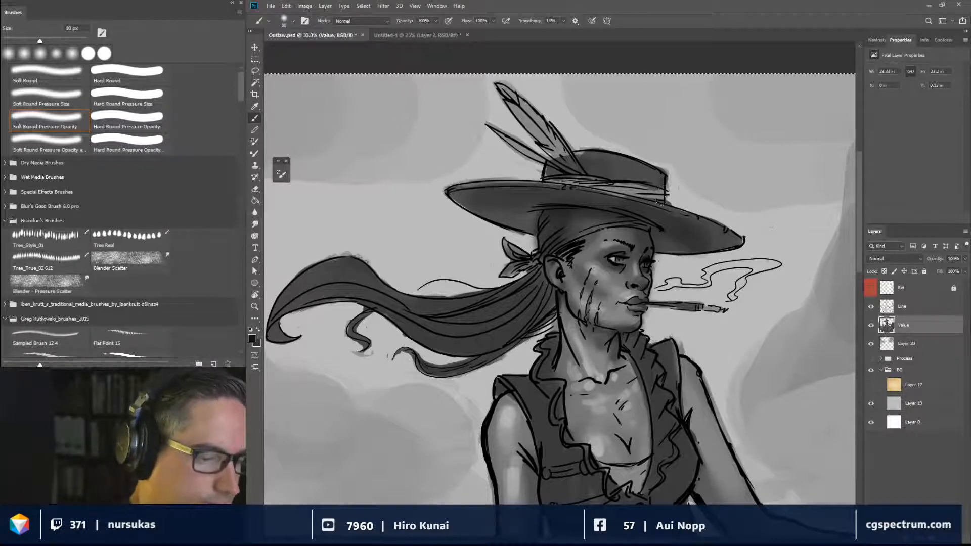
key("[")
key("[")
key("[")
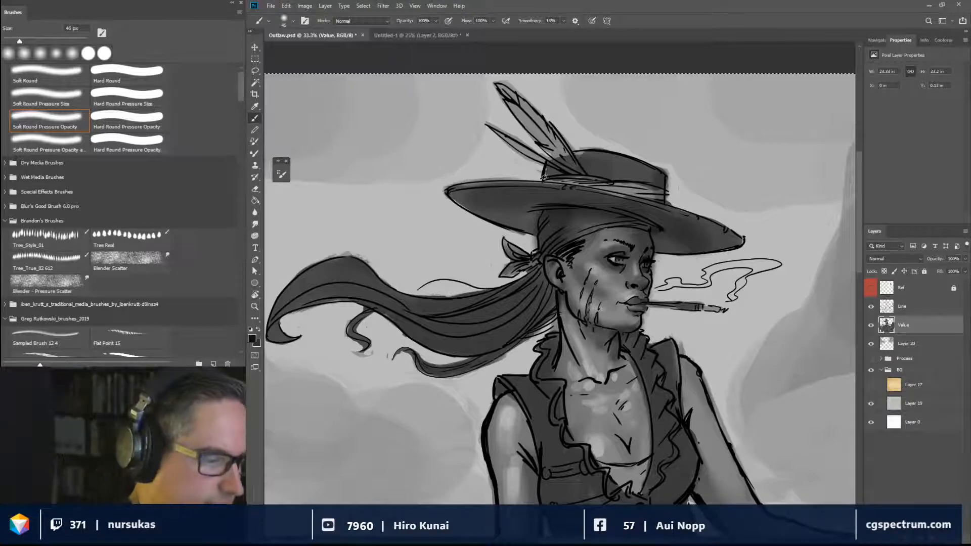
mouse_move(517, 108)
left_mouse_down()
mouse_move(565, 165)
mouse_move(554, 133)
mouse_move(565, 152)
left_mouse_up()
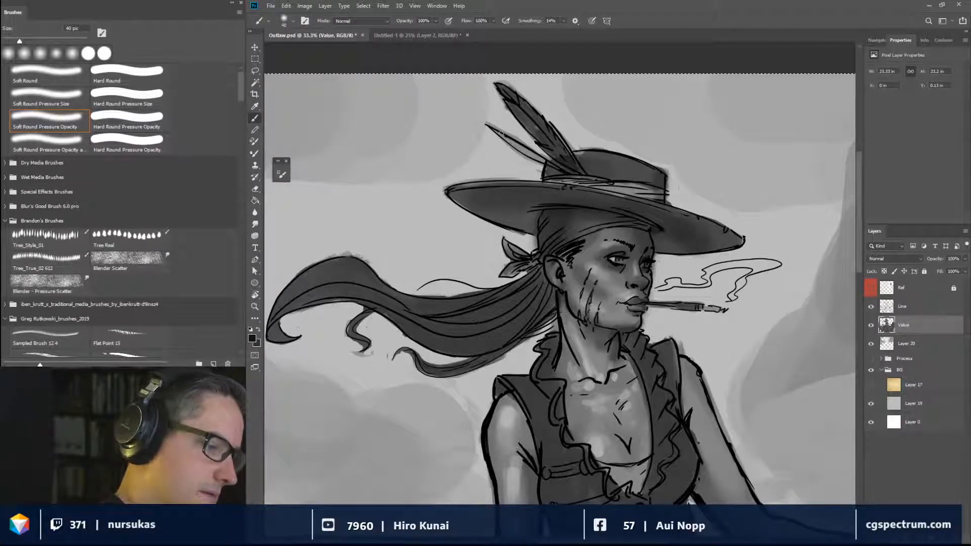
left_click_drag(501, 133, 546, 160)
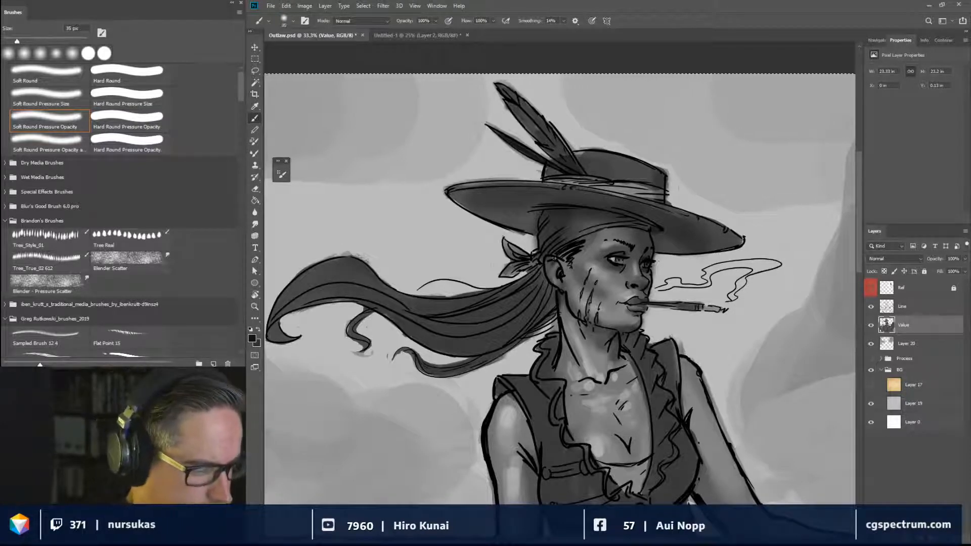
Shade the cheek below the rider's near eye with the soft brush at 15 px.
key("bracketleft")
key("bracketleft")
key("bracketleft")
key("bracketleft")
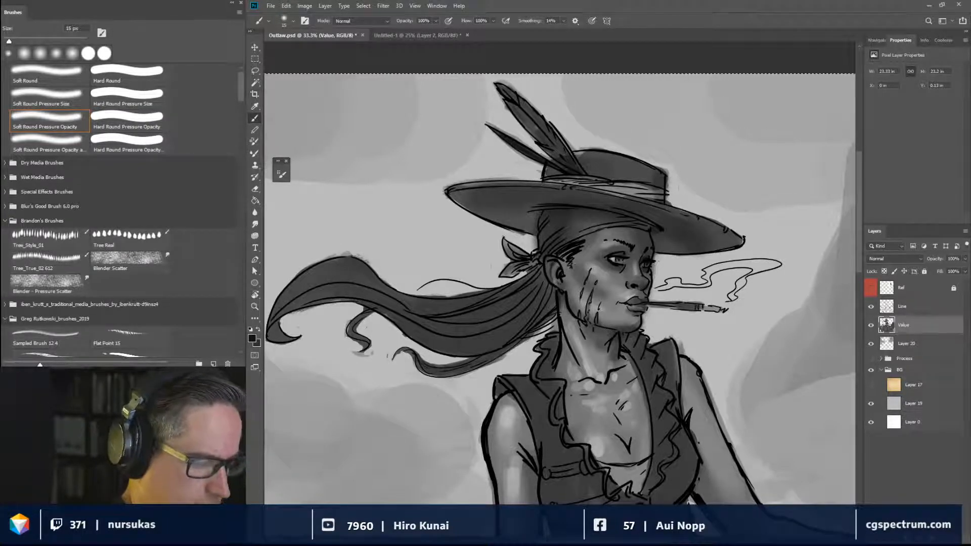
left_click_drag(609, 273, 625, 274)
Shade and blend the rider's neck with grays sampled from it, using the soft brush at 69 px.
mouse_move(568, 301)
left_mouse_down()
mouse_move(560, 298)
mouse_move(573, 353)
mouse_move(561, 378)
left_mouse_up()
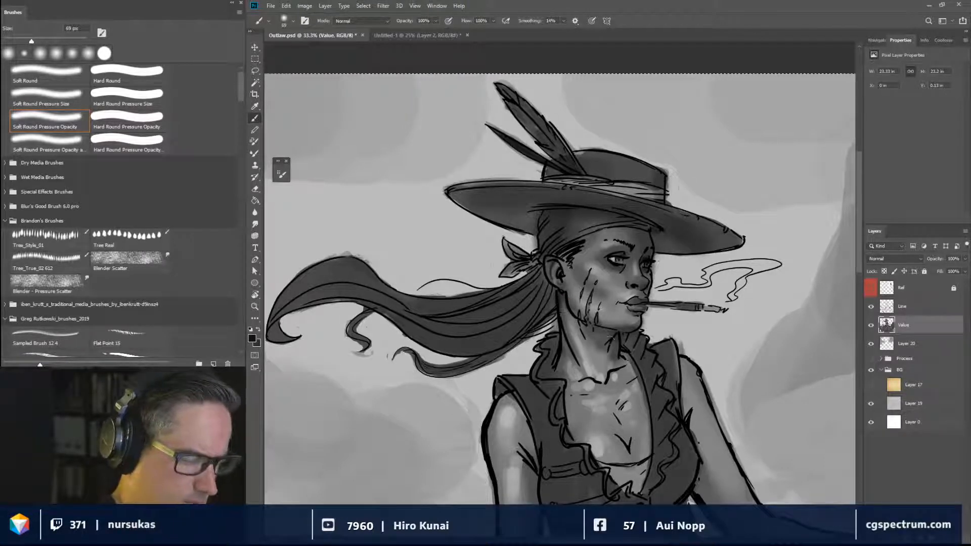
left_click(600, 355, "alt")
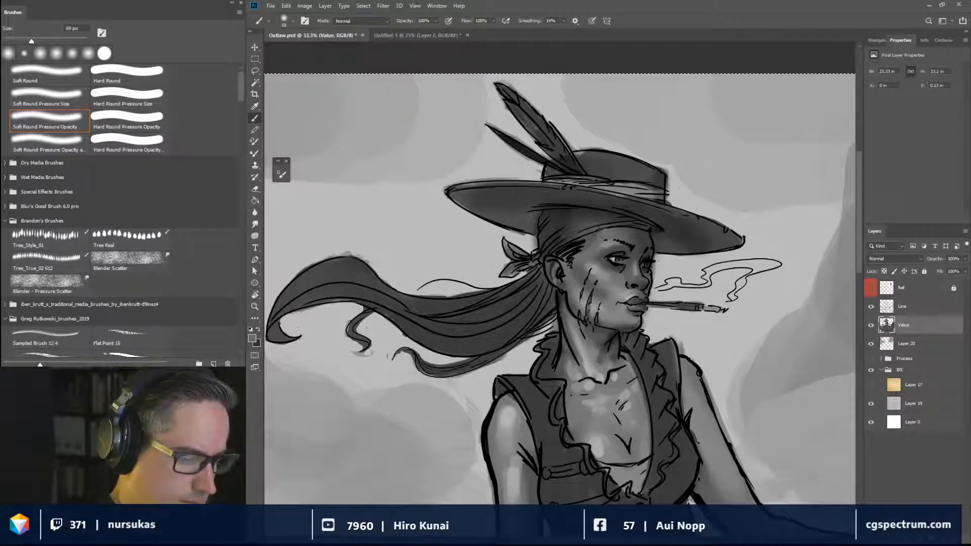
left_click_drag(585, 348, 592, 369)
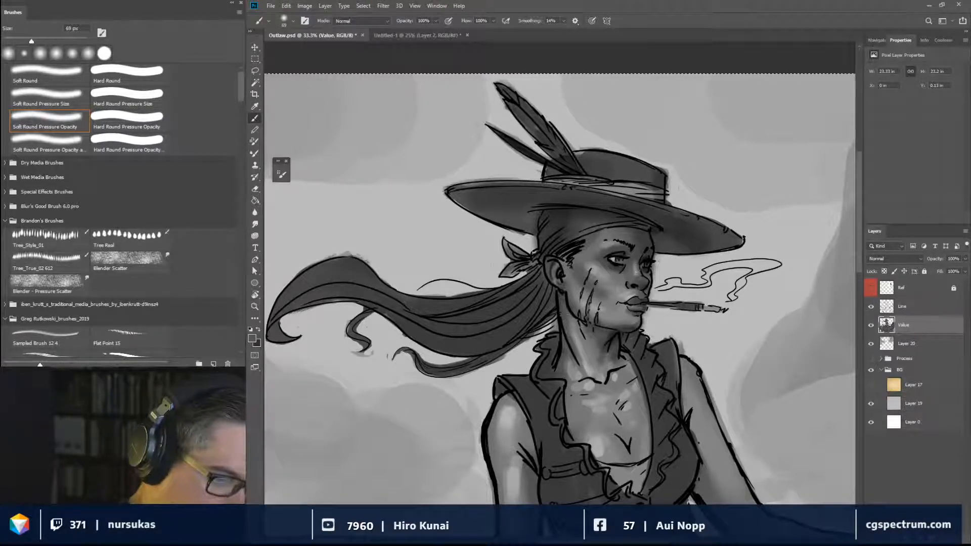
left_click(609, 360, "alt")
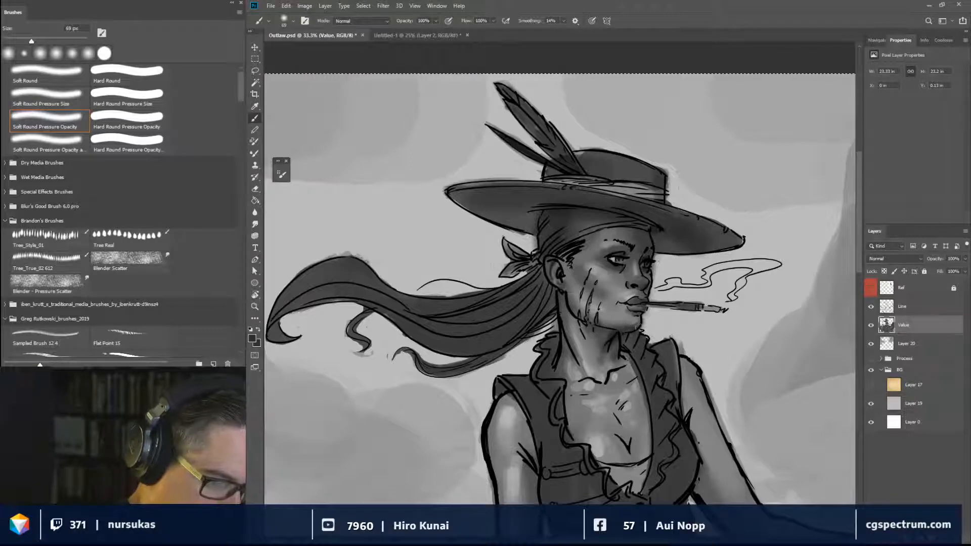
left_click(613, 347, "alt")
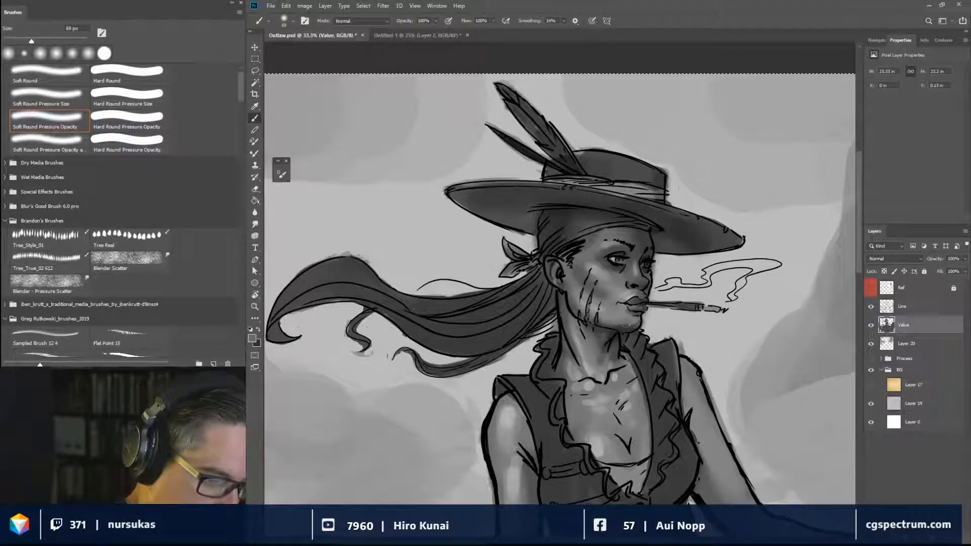
Blend the area below the rider's lips and the chin with grays sampled there, using the soft brush at 45 px.
key("bracketleft")
key("bracketleft")
key("bracketleft")
left_click(634, 312, "alt")
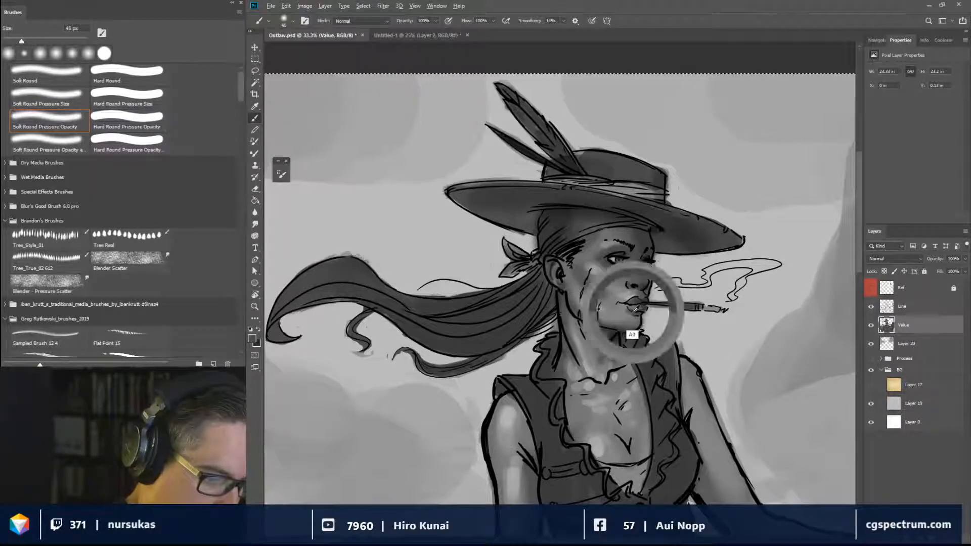
left_click_drag(633, 314, 625, 308)
left_click(617, 338, "alt")
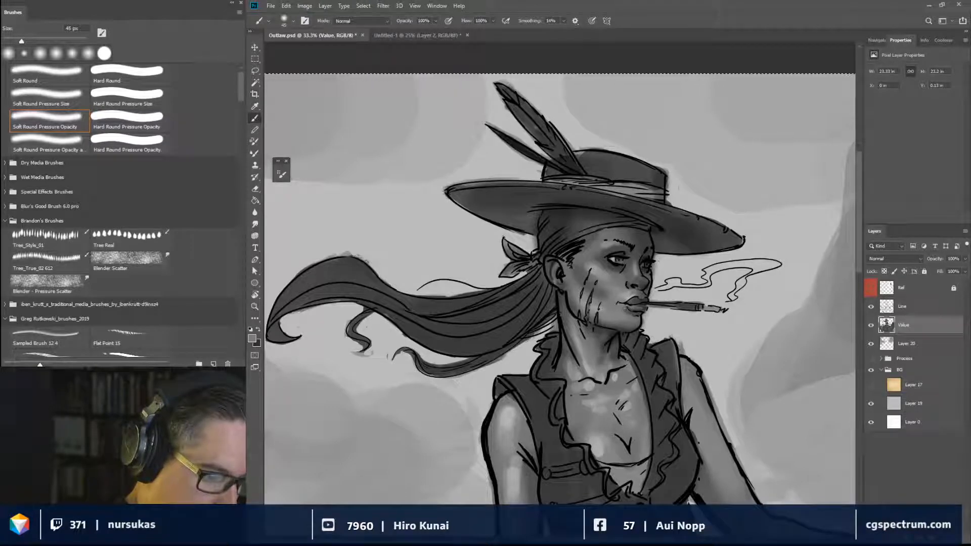
Refine the skin just above the rider's upper lip with a sampled gray, using the soft brush at 20 px.
key("bracketleft")
key("bracketleft")
key("bracketleft")
left_click(630, 303, "alt")
key("bracketleft")
key("bracketleft")
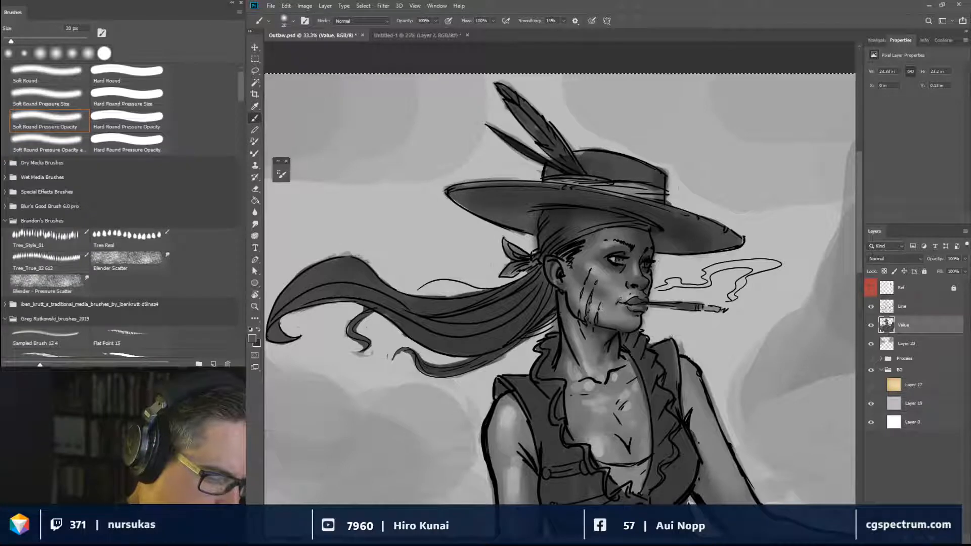
left_click_drag(621, 299, 630, 297)
left_click(638, 292, "alt")
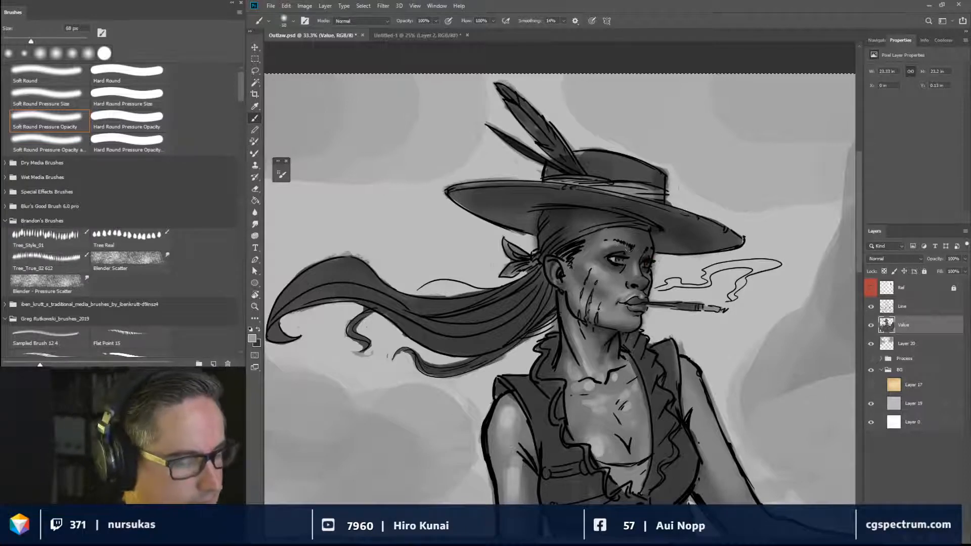
Blend the near eye socket, cheek and upper lip area with grays sampled from the face, using the soft brush at 40 to 68 px.
key("bracketright")
key("bracketright")
key("bracketright")
left_click(616, 260, "alt")
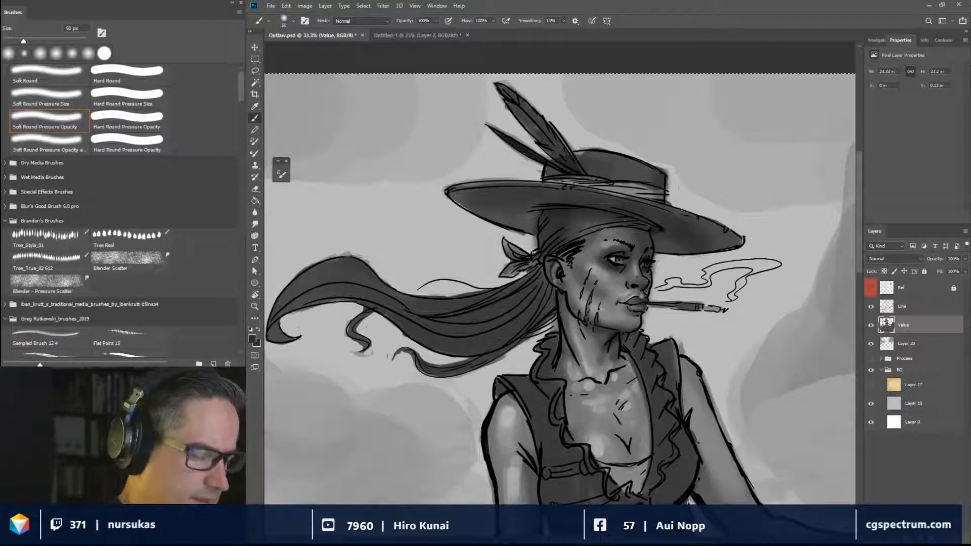
key("bracketleft")
key("bracketleft")
left_click(587, 289, "alt")
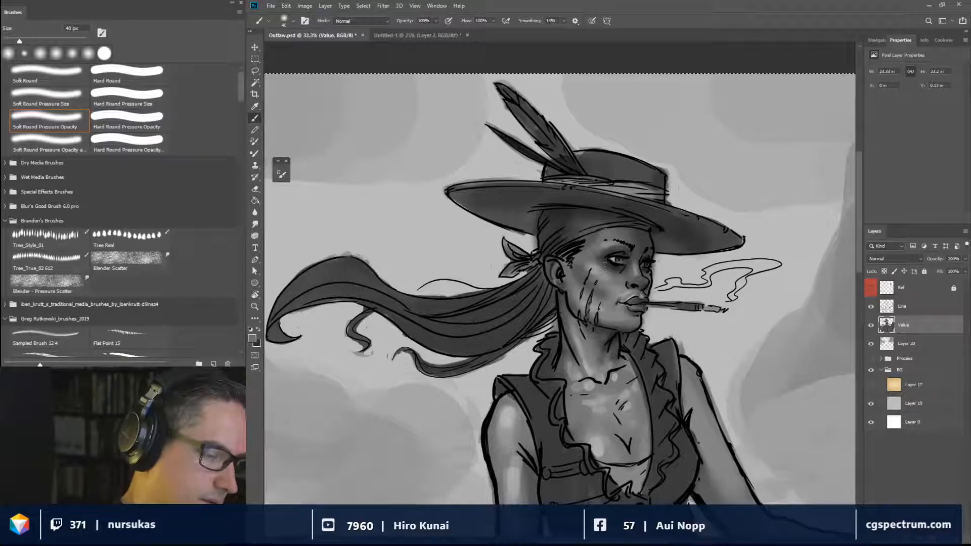
left_click(601, 267, "alt")
left_click(598, 275, "alt")
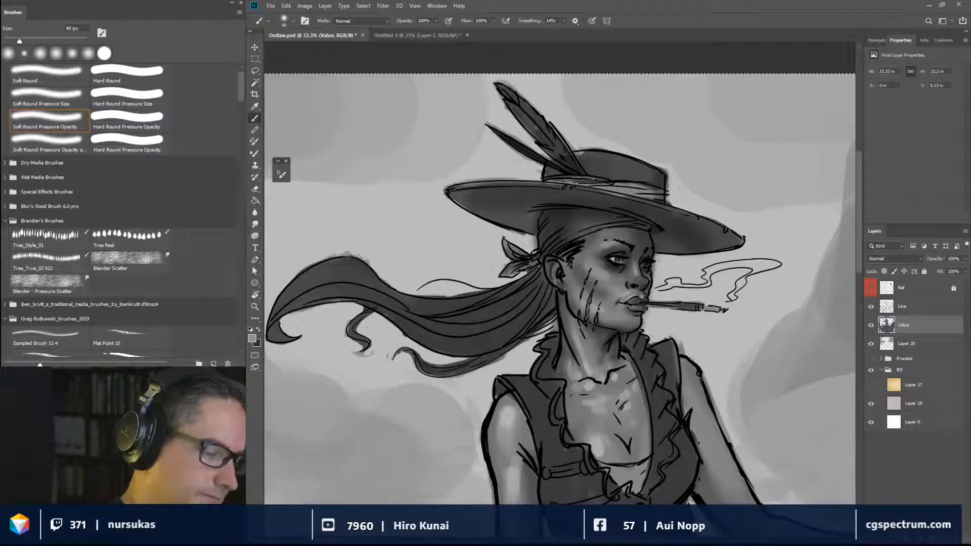
left_click_drag(631, 294, 641, 294)
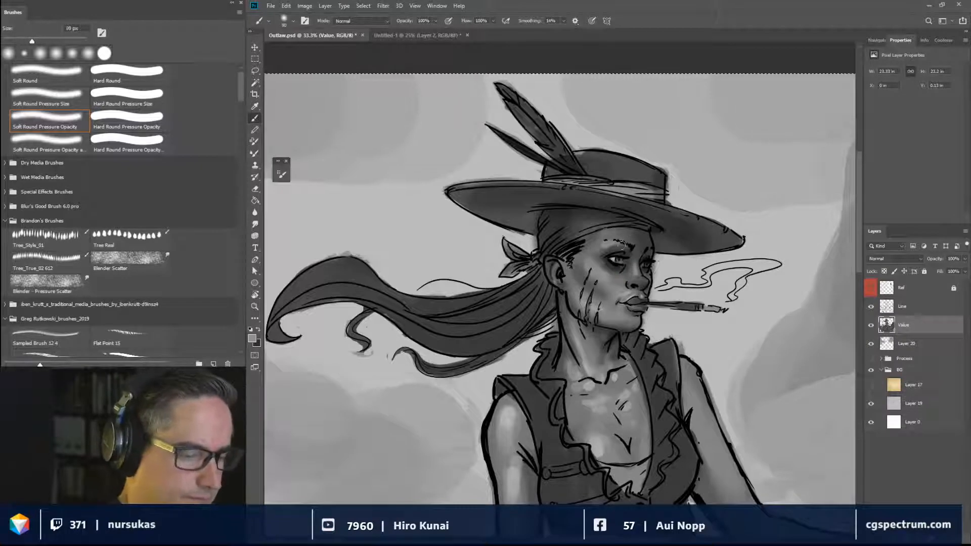
Add a small light gray highlight on the rider's nose with the soft brush reduced to 5 px.
key("bracketleft")
key("bracketleft")
key("bracketleft")
key("bracketleft")
key("bracketleft")
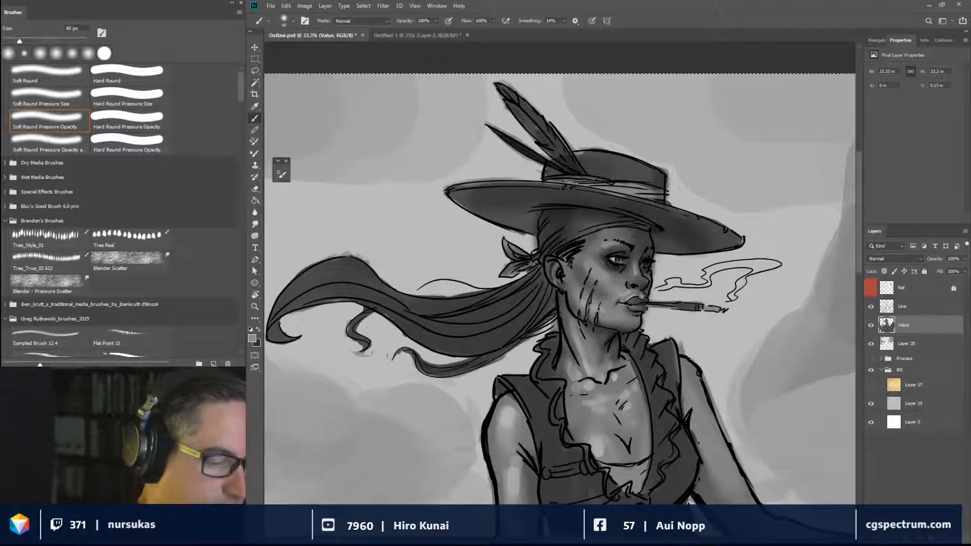
left_click(682, 224, "alt")
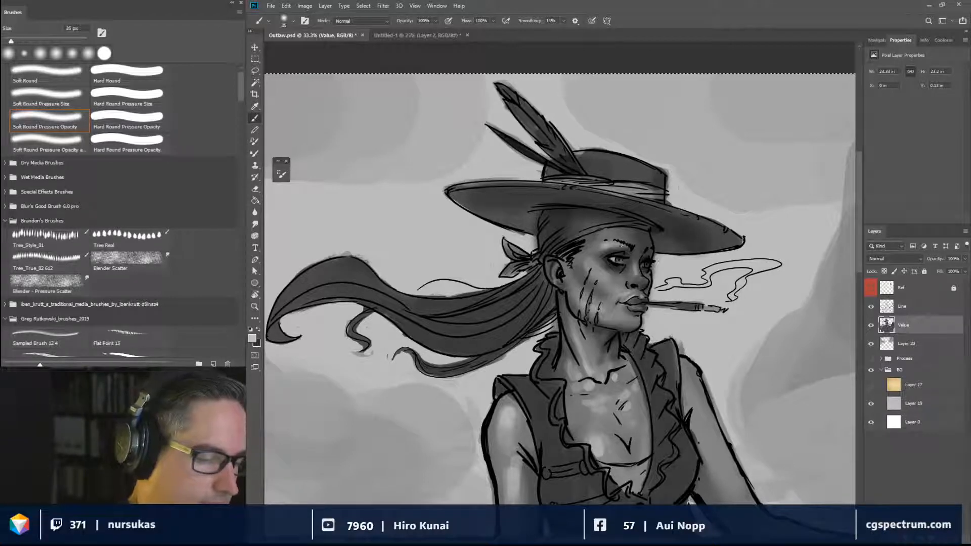
key("bracketleft")
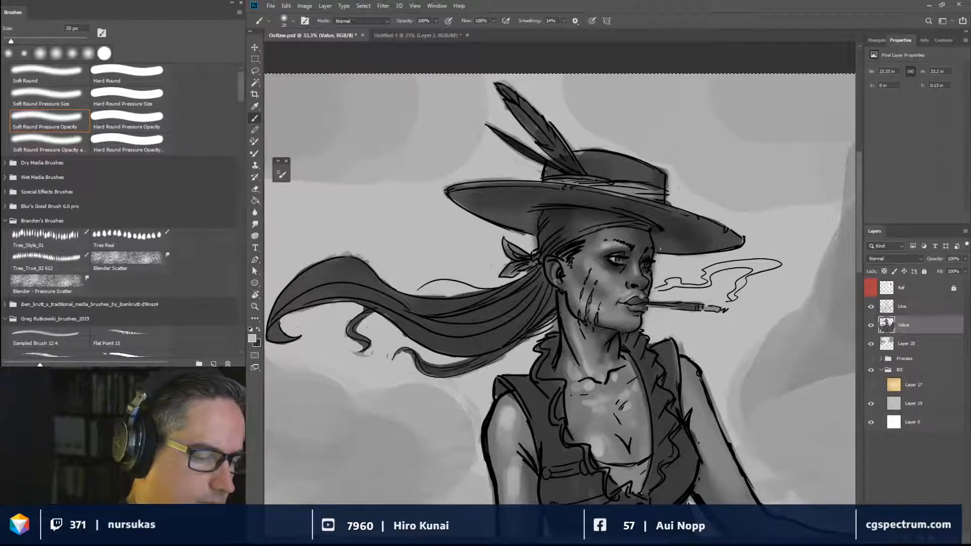
key("bracketleft")
key("bracketleft")
key("bracketleft")
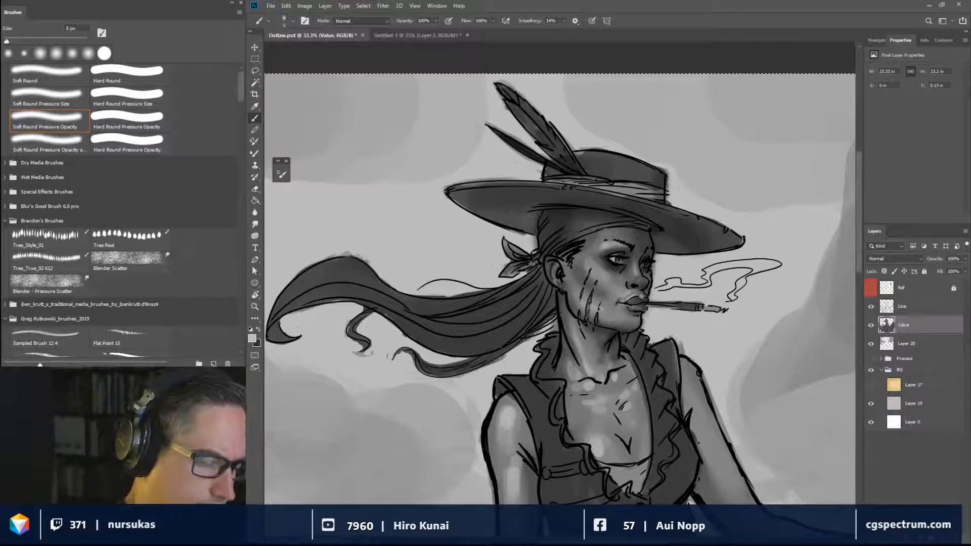
left_click_drag(640, 280, 644, 280)
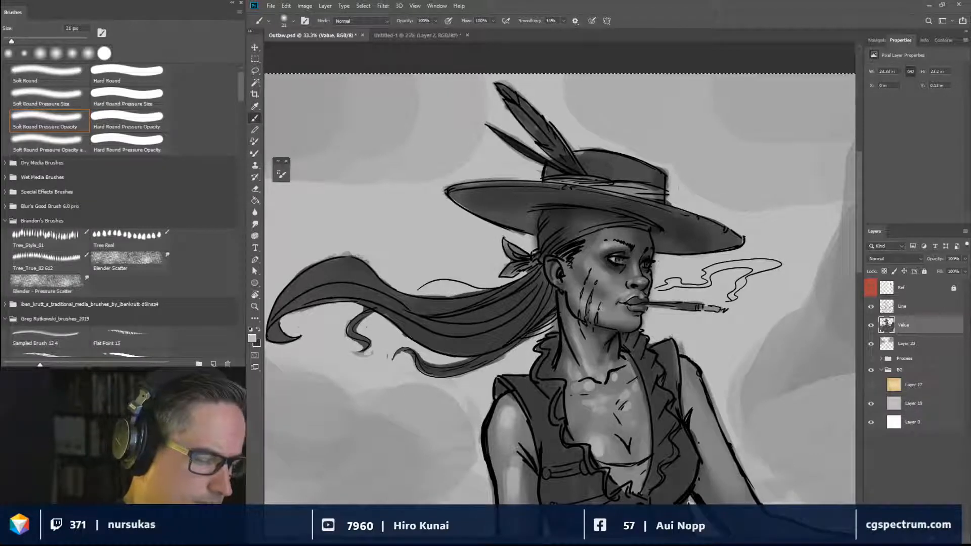
key("bracketleft")
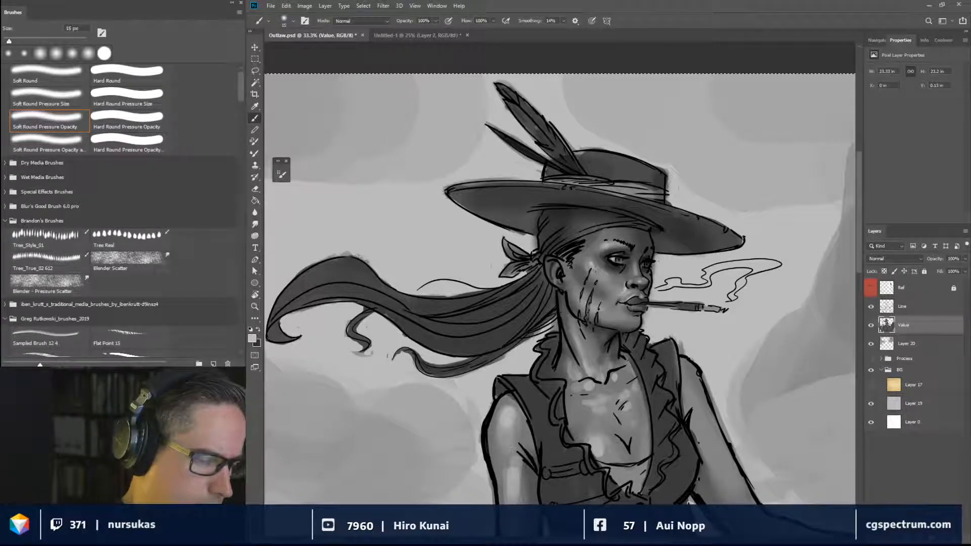
Shade the forehead beneath the hat brim with a dark gray sampled from the hair, using the soft brush at 219 px.
left_click_drag(656, 276, 667, 276)
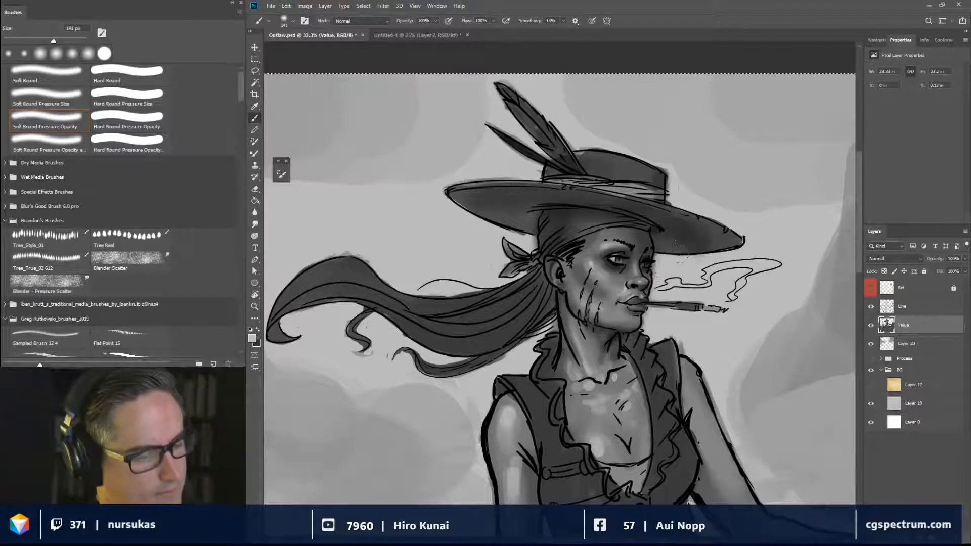
left_click(569, 268, "alt")
mouse_move(577, 225)
left_mouse_down()
mouse_move(639, 223)
mouse_move(552, 228)
mouse_move(658, 235)
mouse_move(590, 225)
mouse_move(571, 230)
mouse_move(655, 241)
mouse_move(563, 240)
mouse_move(625, 243)
mouse_move(586, 249)
mouse_move(647, 259)
mouse_move(566, 254)
mouse_move(652, 257)
mouse_move(656, 242)
mouse_move(702, 230)
left_mouse_up()
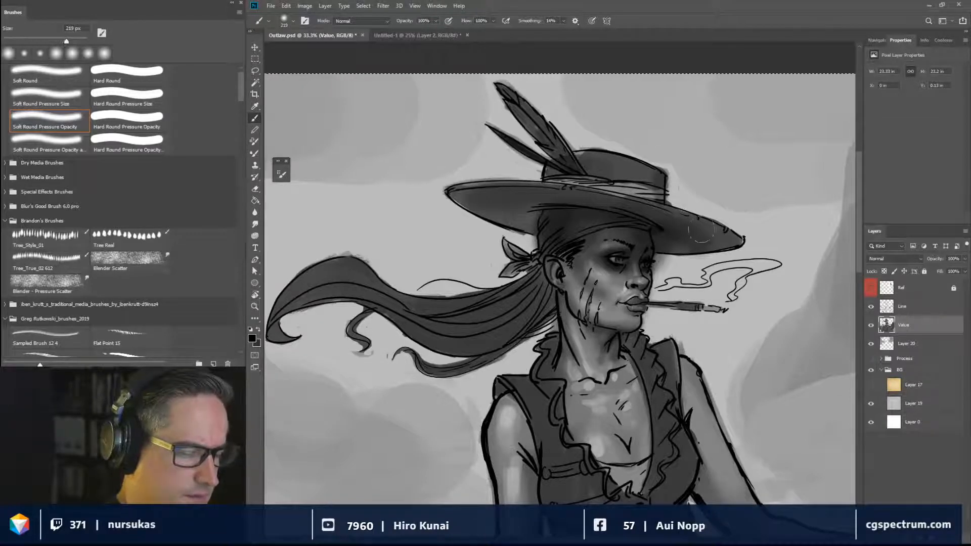
Refine the dark values around the brow and along the hairline with the soft brush reduced to 30 px.
key("bracketleft")
key("bracketleft")
key("bracketleft")
key("bracketleft")
key("bracketleft")
key("bracketleft")
key("bracketleft")
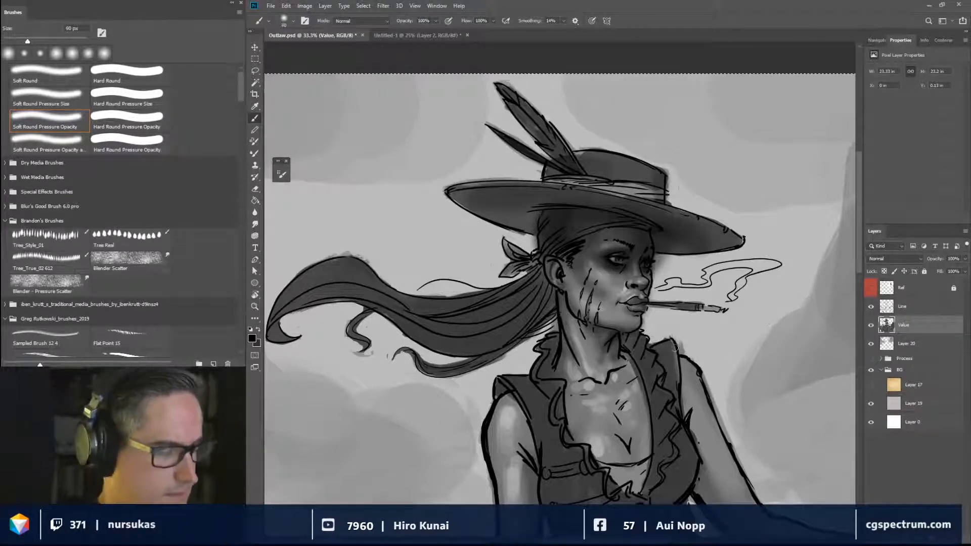
key("bracketleft")
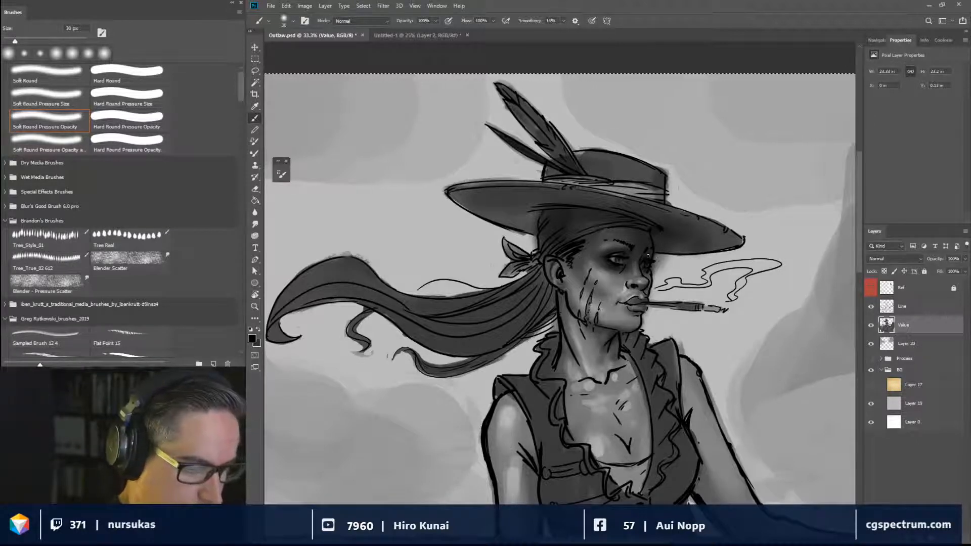
left_click_drag(611, 247, 612, 253)
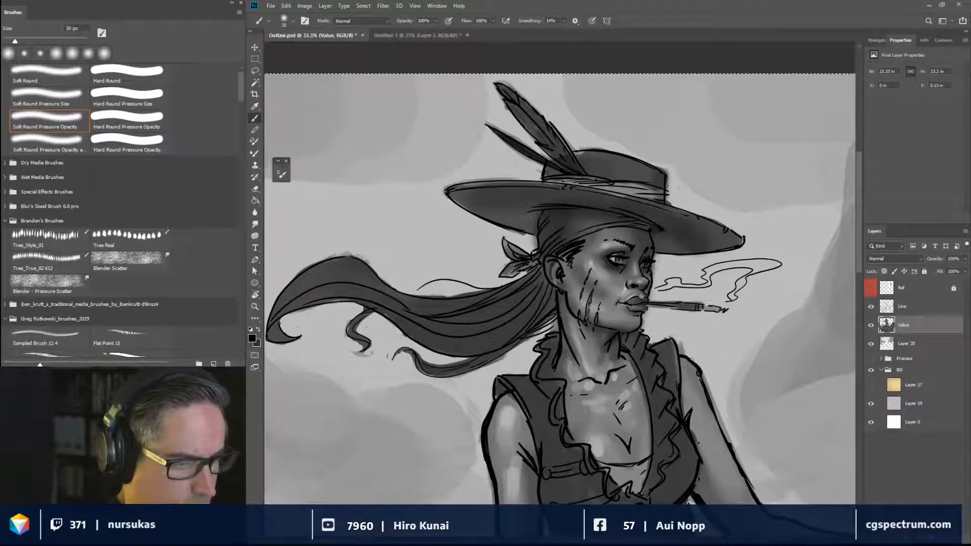
mouse_move(589, 235)
left_mouse_down()
mouse_move(647, 235)
mouse_move(552, 223)
mouse_move(632, 219)
mouse_move(543, 224)
mouse_move(593, 223)
left_mouse_up()
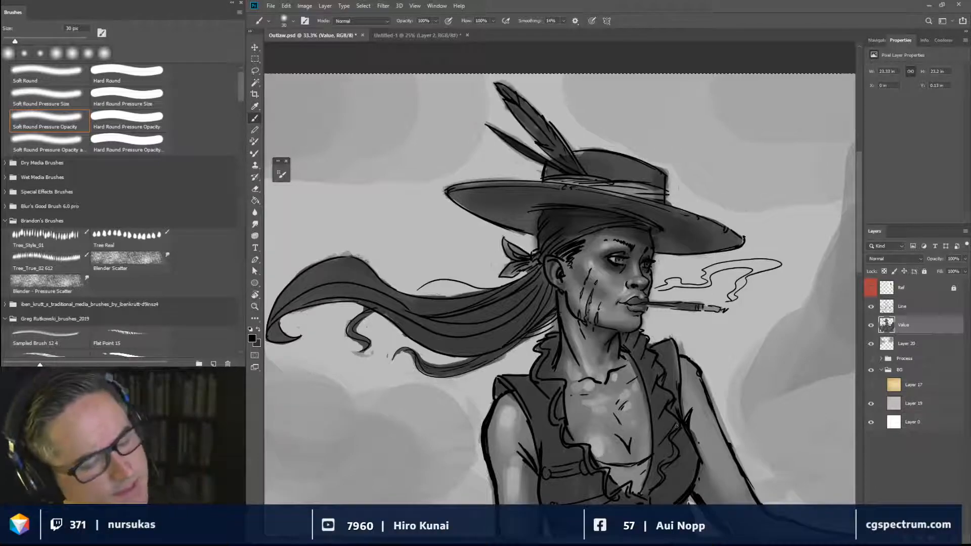
Undo the last stroke and darken the shadow across the forehead and hairline with the soft brush at 94 px.
key("ctrl+minus")
key("ctrl+minus")
key("ctrl+minus")
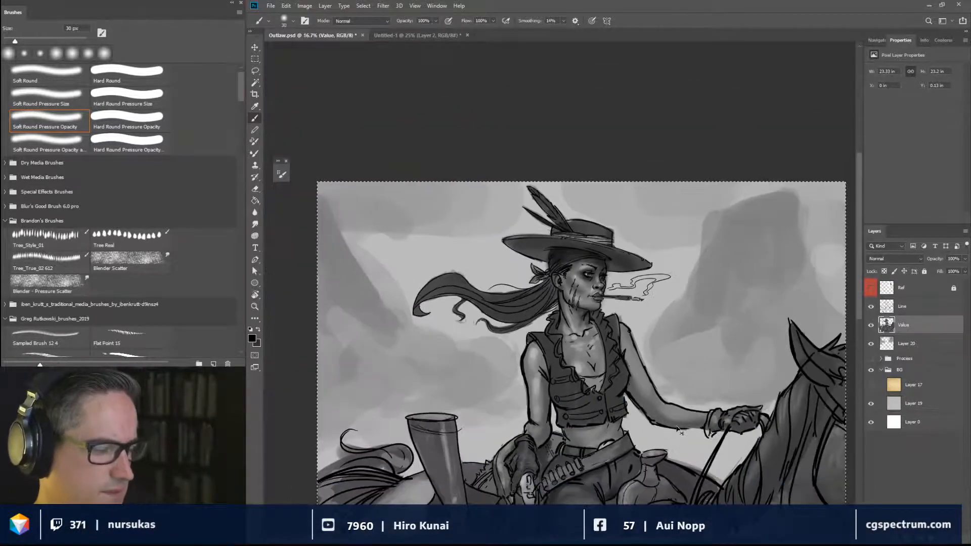
key("ctrl+plus")
key("ctrl+plus")
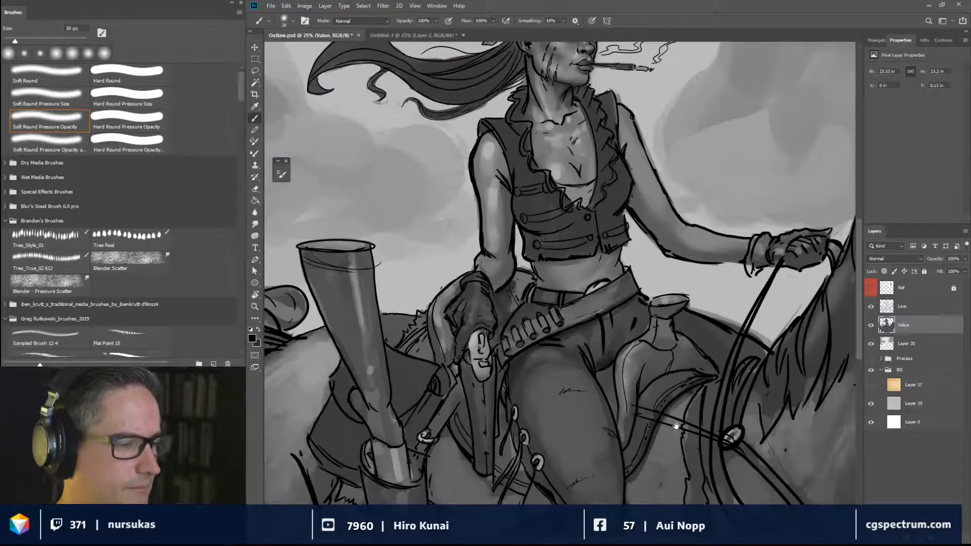
left_click_drag(646, 303, 807, 476)
left_click_drag(737, 191, 745, 194)
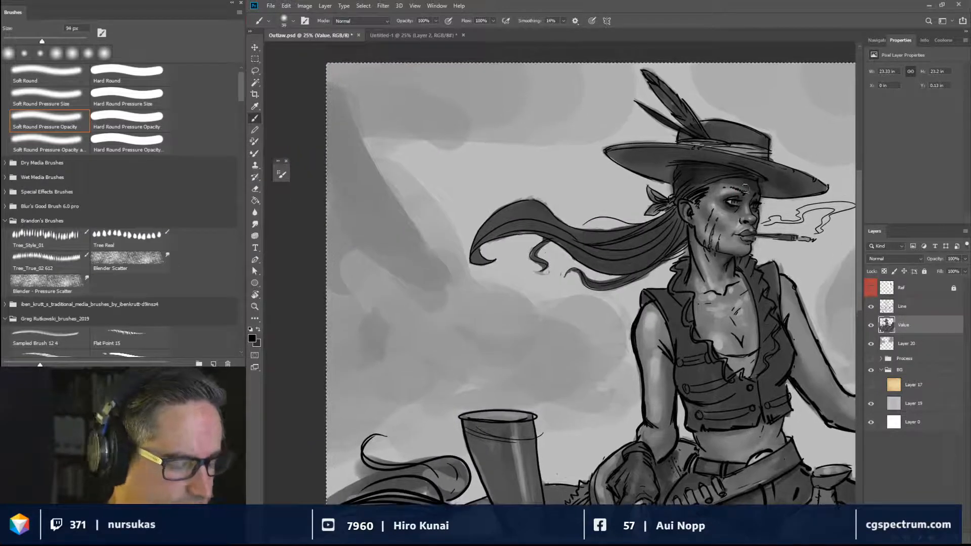
key("ctrl+z")
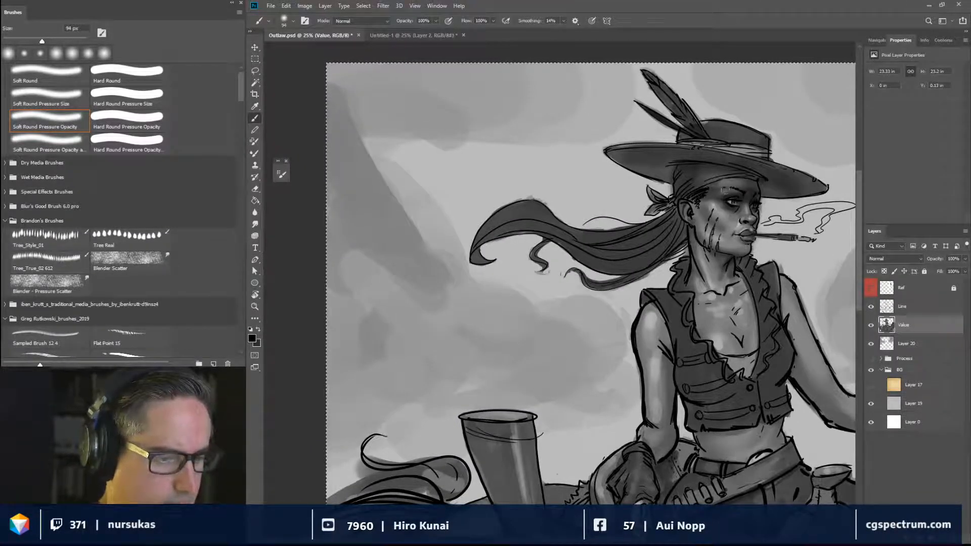
mouse_move(725, 190)
left_mouse_down()
mouse_move(746, 189)
mouse_move(715, 179)
mouse_move(746, 181)
mouse_move(693, 167)
mouse_move(723, 168)
mouse_move(714, 165)
mouse_move(680, 191)
left_mouse_up()
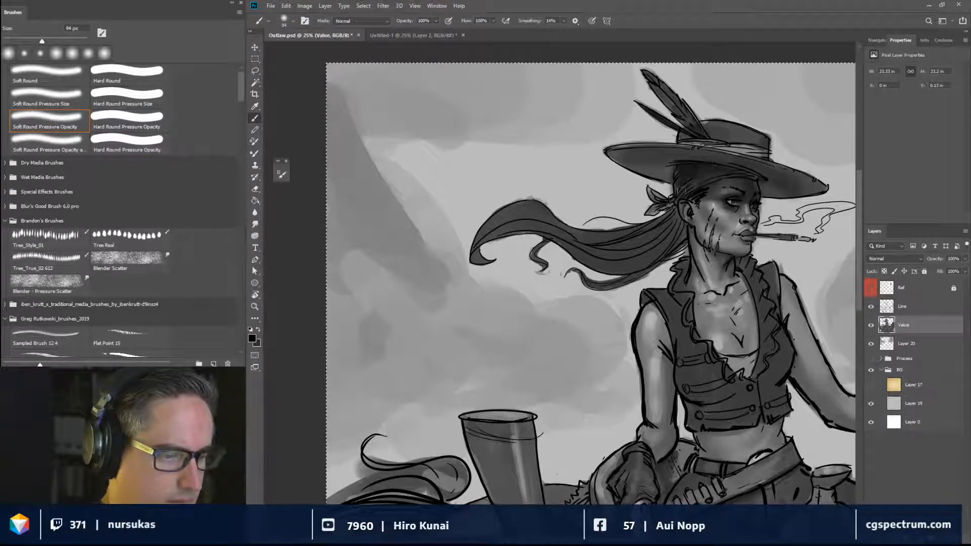
Refine the forehead shadow just under the hat brim with the soft brush reduced to 50 px.
key("bracketleft")
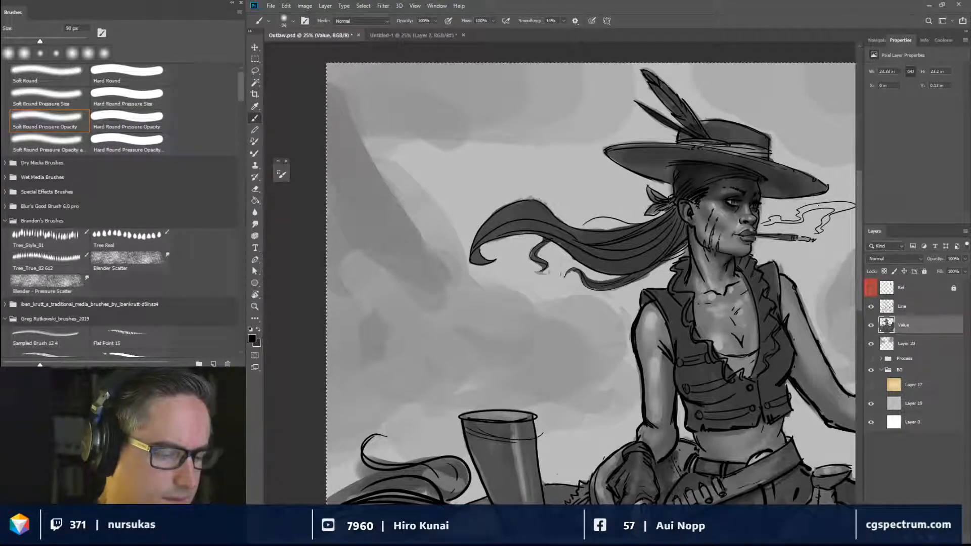
key("bracketleft")
key("bracketleft")
key("bracketleft")
key("bracketleft")
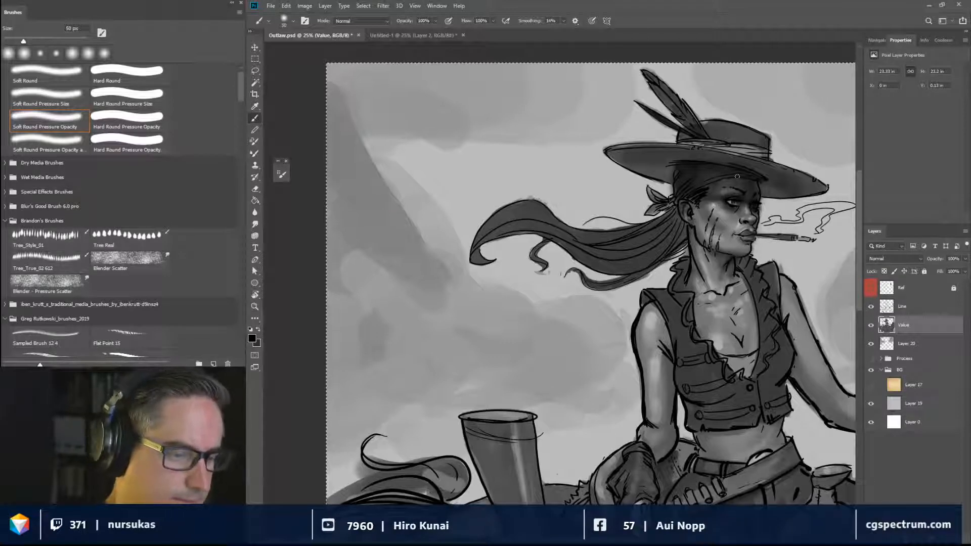
key("x")
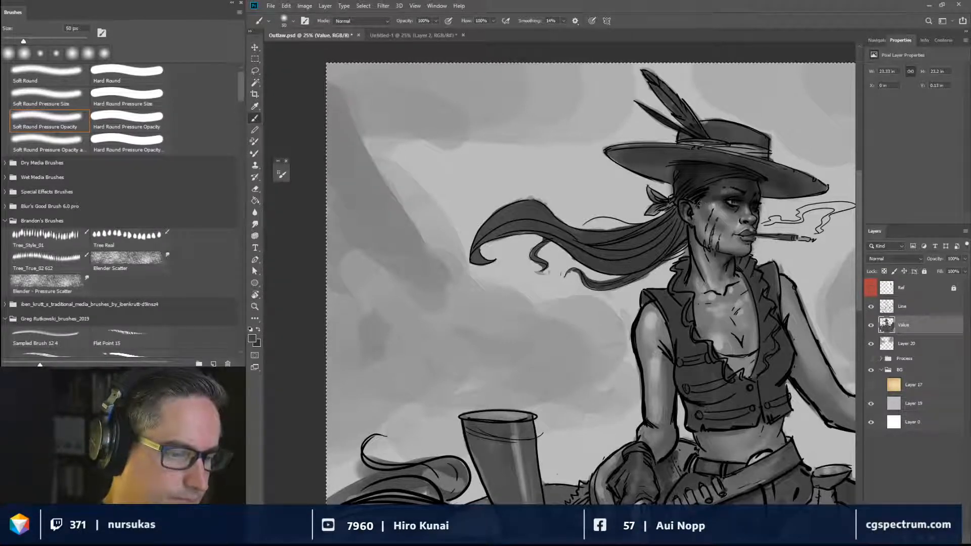
Shade the bare chest inside the vest neckline with a gray sampled from the face, using the soft brush at 122 px.
left_click_drag(762, 212, 772, 211)
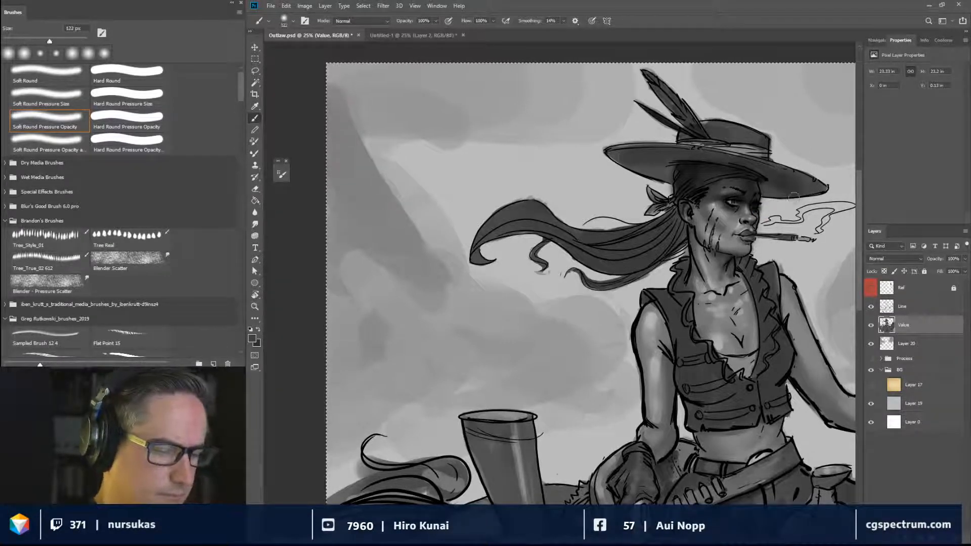
left_click_drag(743, 301, 647, 297)
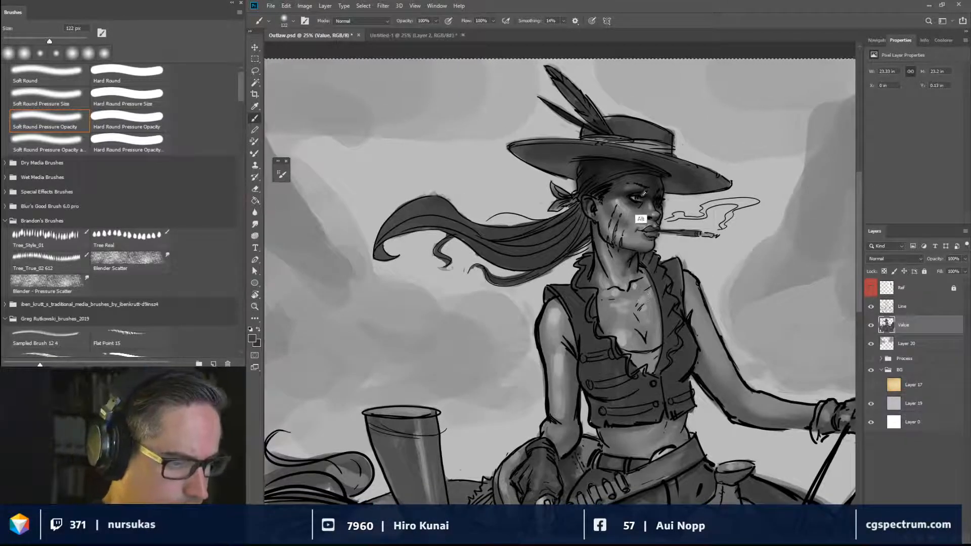
left_click(642, 218, "alt")
mouse_move(653, 346)
left_mouse_down()
mouse_move(638, 334)
mouse_move(652, 320)
left_mouse_up()
Darken the near shoulder and side of the vest up to the neck with the soft brush at 80 to 150 px.
key("bracketleft")
key("bracketleft")
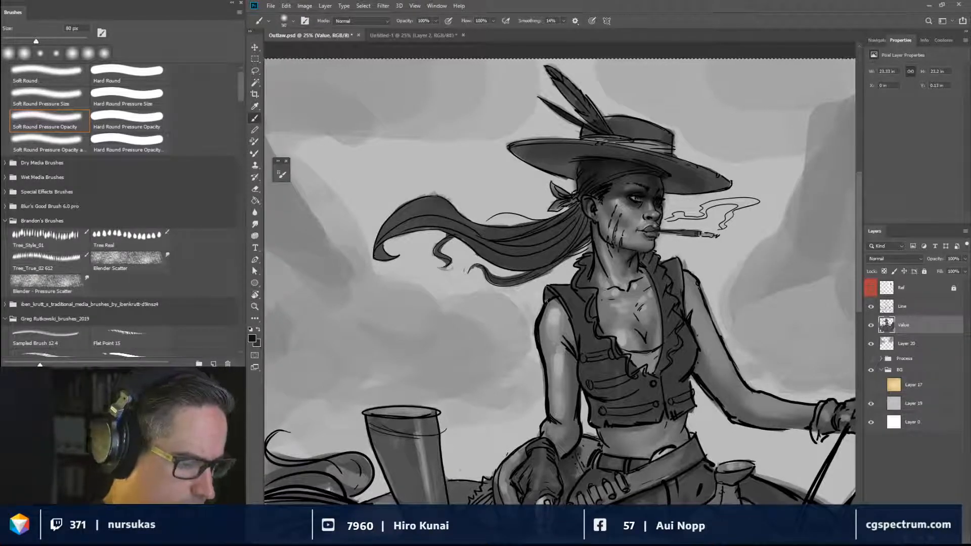
mouse_move(547, 301)
left_mouse_down()
mouse_move(541, 342)
mouse_move(572, 340)
mouse_move(574, 353)
mouse_move(576, 336)
mouse_move(548, 394)
mouse_move(553, 374)
mouse_move(558, 424)
mouse_move(590, 380)
left_mouse_up()
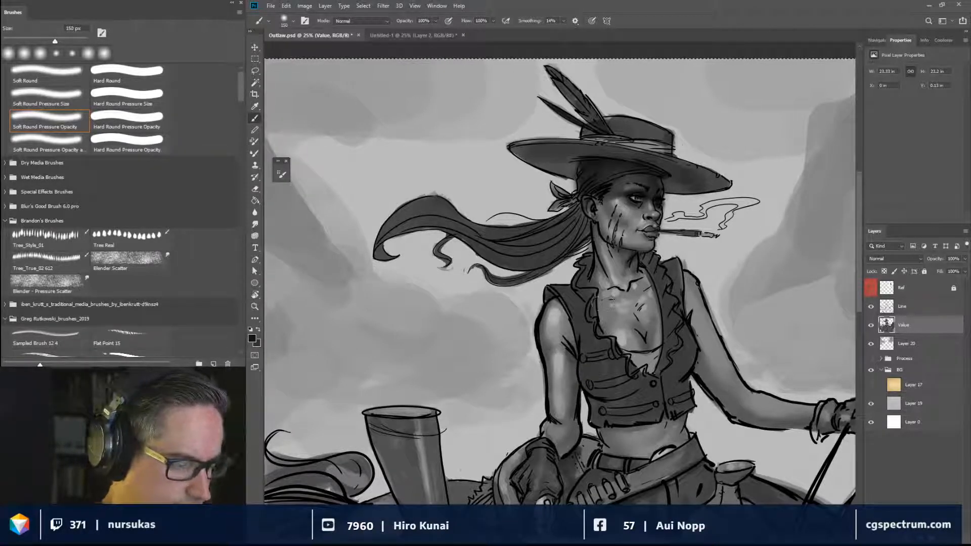
mouse_move(595, 302)
left_mouse_down()
mouse_move(602, 316)
mouse_move(608, 288)
mouse_move(592, 270)
mouse_move(592, 280)
mouse_move(618, 279)
left_mouse_up()
Blend the neck and collarbone area with grays sampled there, using the soft brush at 80 px.
key("[")
key("[")
key("bracketleft")
key("bracketleft")
key("bracketleft")
key("bracketleft")
key("x")
left_click(625, 269, "alt")
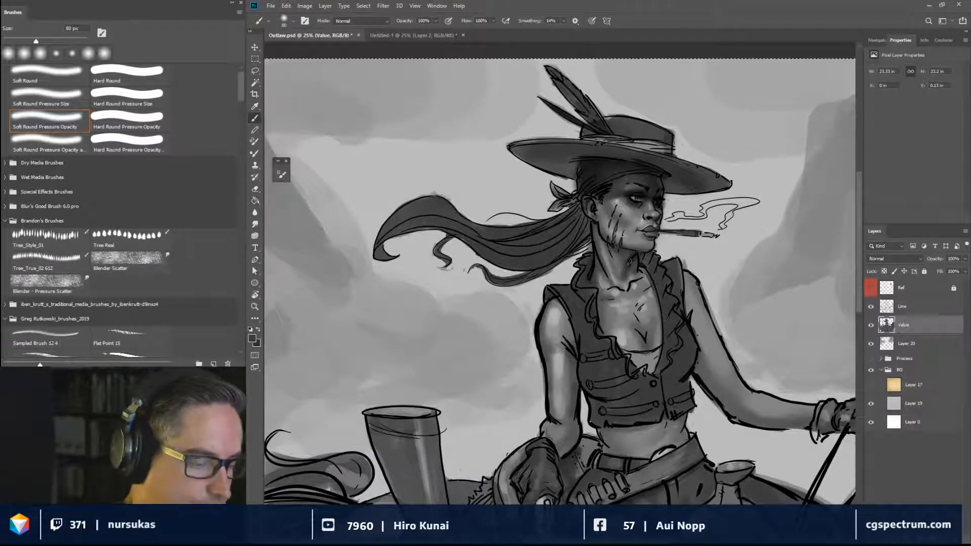
left_click(617, 295, "alt")
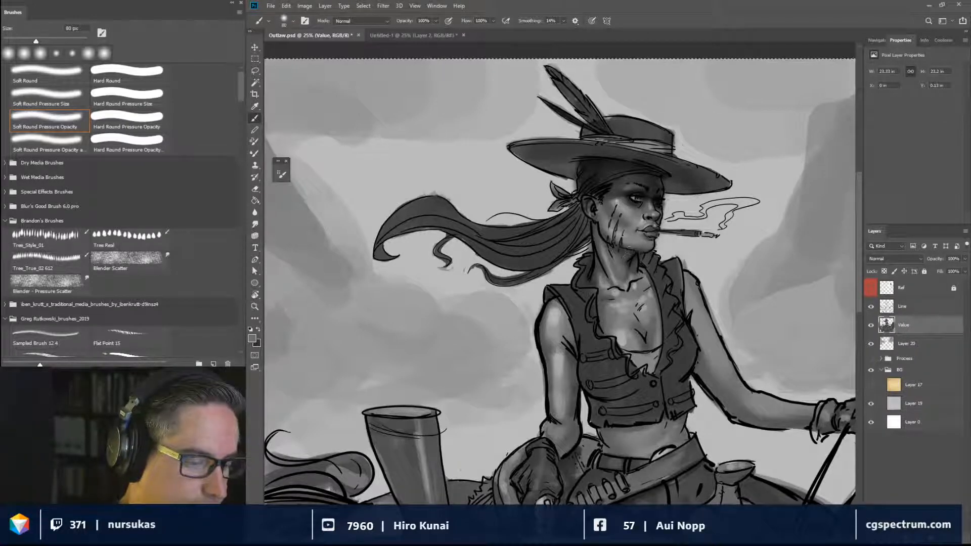
Blend the shadow under the jaw down the throat with sampled grays, using the soft brush at 70 px.
key("bracketleft")
left_click(632, 276, "alt")
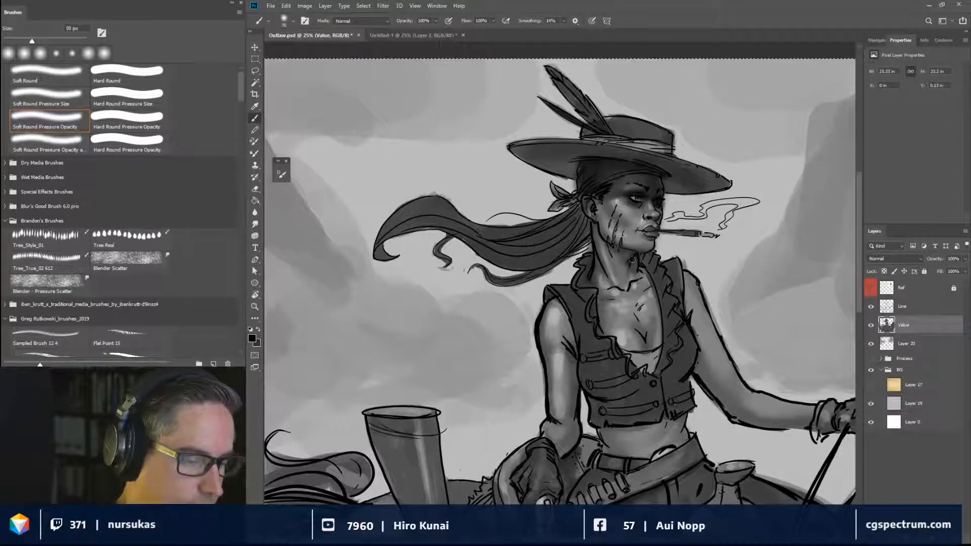
left_click(626, 272, "alt")
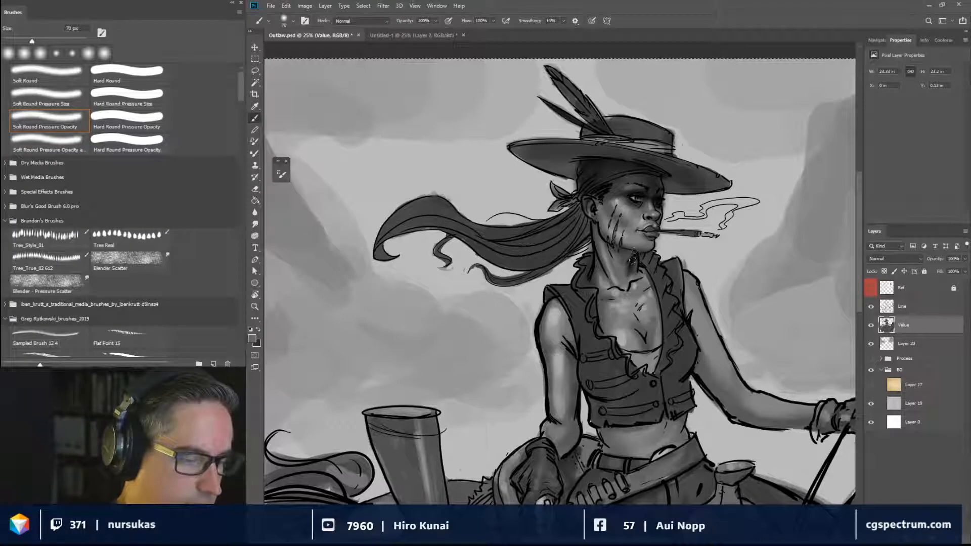
left_click(633, 251, "alt")
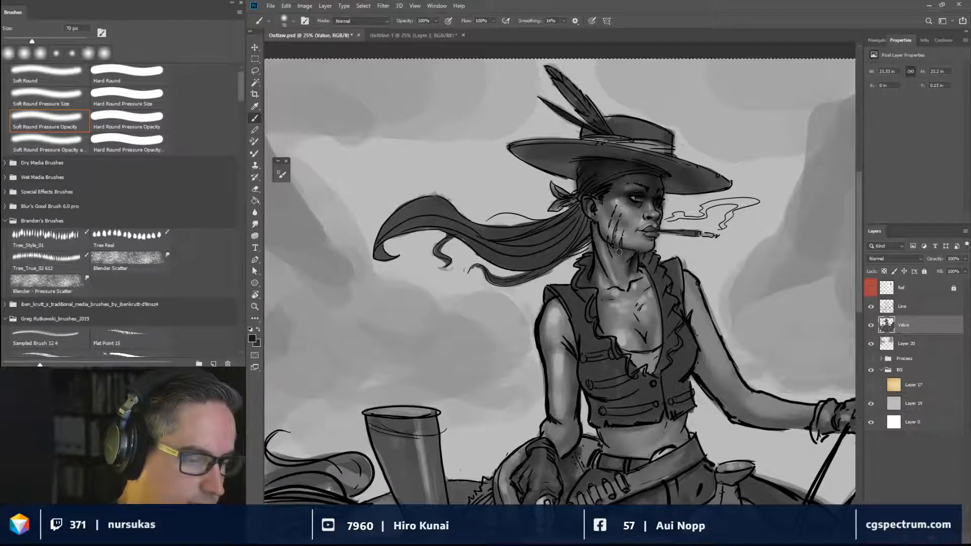
left_click(631, 253, "alt")
mouse_move(624, 259)
left_mouse_down()
mouse_move(668, 261)
mouse_move(637, 290)
mouse_move(600, 286)
left_mouse_up()
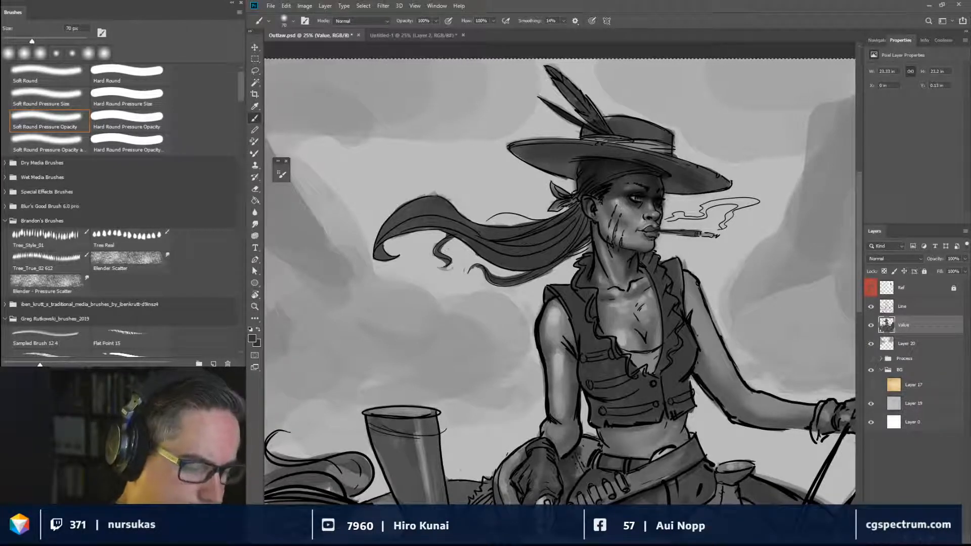
Soften the chest highlights and cleavage with grays sampled from the chest, using the soft brush at 100 px.
mouse_move(648, 336)
left_mouse_down()
mouse_move(647, 347)
mouse_move(650, 327)
mouse_move(609, 333)
mouse_move(632, 348)
mouse_move(628, 314)
mouse_move(612, 328)
mouse_move(623, 316)
mouse_move(645, 331)
left_mouse_up()
left_click(625, 336, "alt")
left_click(641, 355, "alt")
left_click(629, 330, "alt")
key("bracketleft")
key("bracketleft")
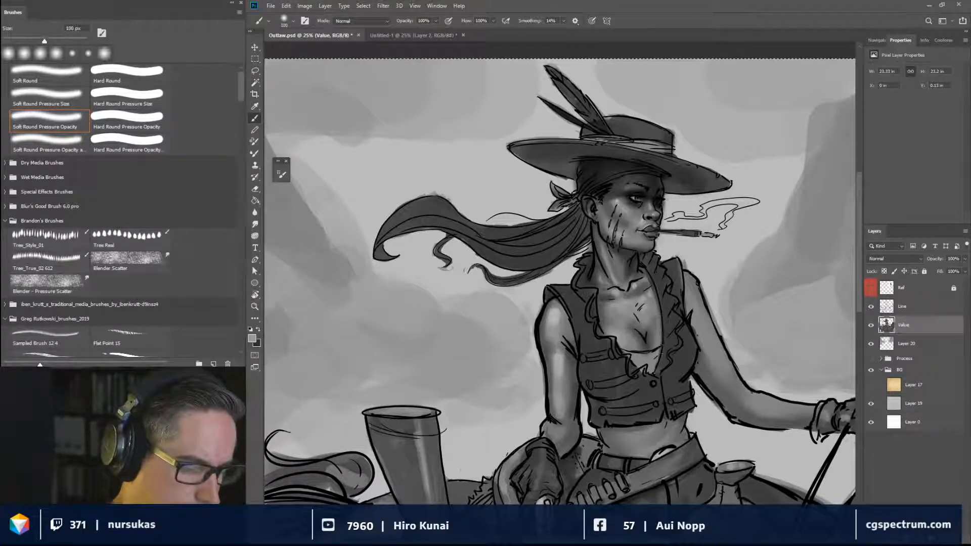
Darken the vest's far ruffled collar with a dark gray sampled from the vest, using the soft brush at 60 px.
left_click(691, 326, "alt")
key("bracketleft")
key("bracketleft")
key("bracketleft")
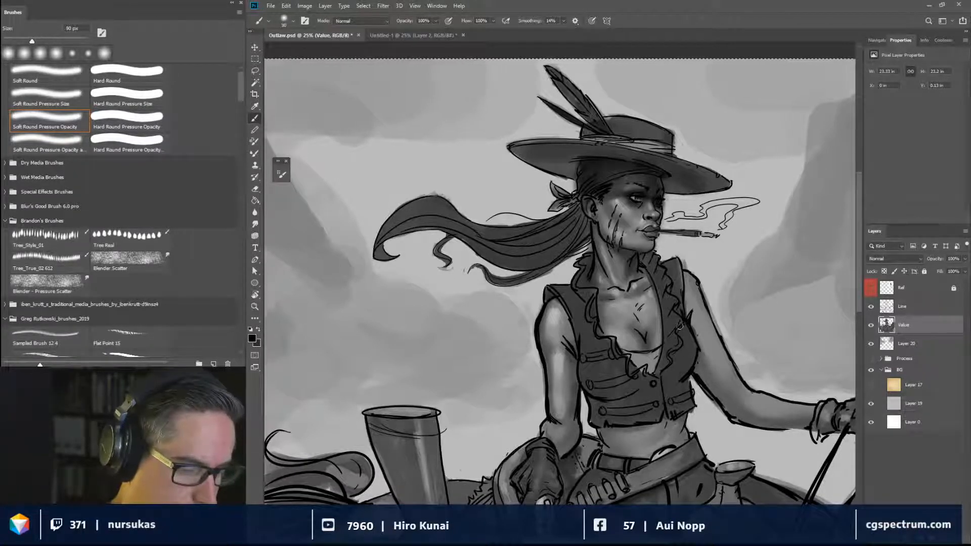
key("bracketleft")
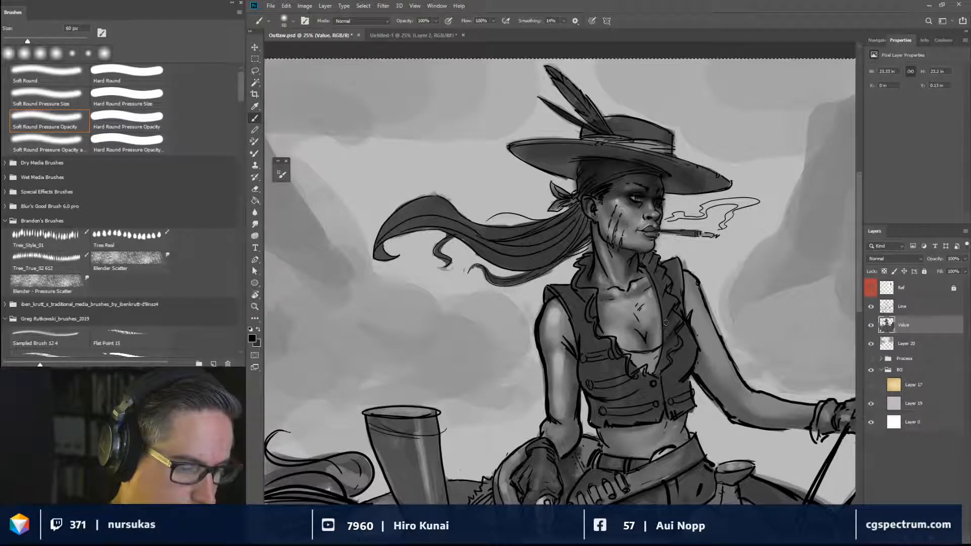
mouse_move(666, 280)
left_mouse_down()
mouse_move(662, 266)
mouse_move(656, 278)
left_mouse_up()
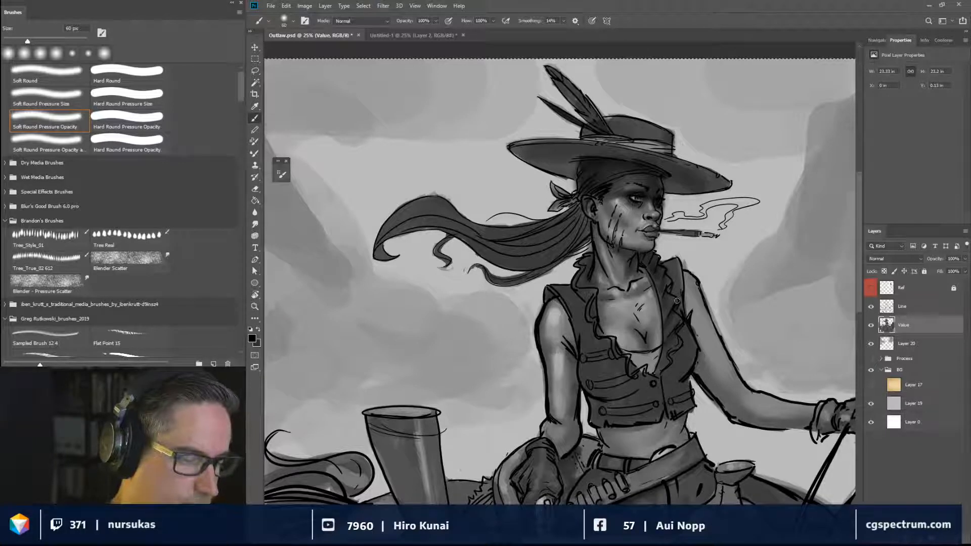
Add lighter gray accents along the vest's trim and far ruffle with a sampled gray, using the soft brush at 20 px.
key("bracketleft")
key("bracketleft")
left_click(611, 333, "alt")
key("bracketleft")
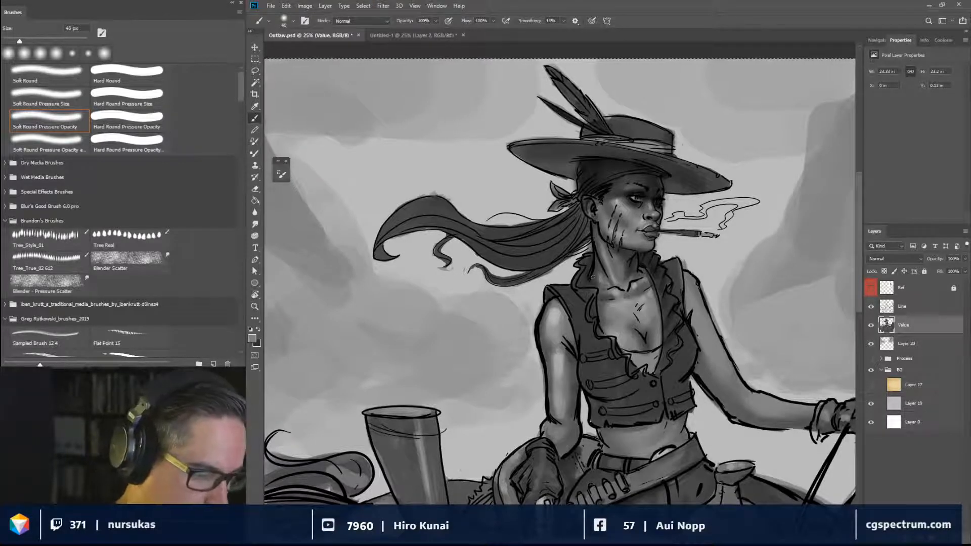
key("bracketleft")
key("bracketleft")
key("bracketleft")
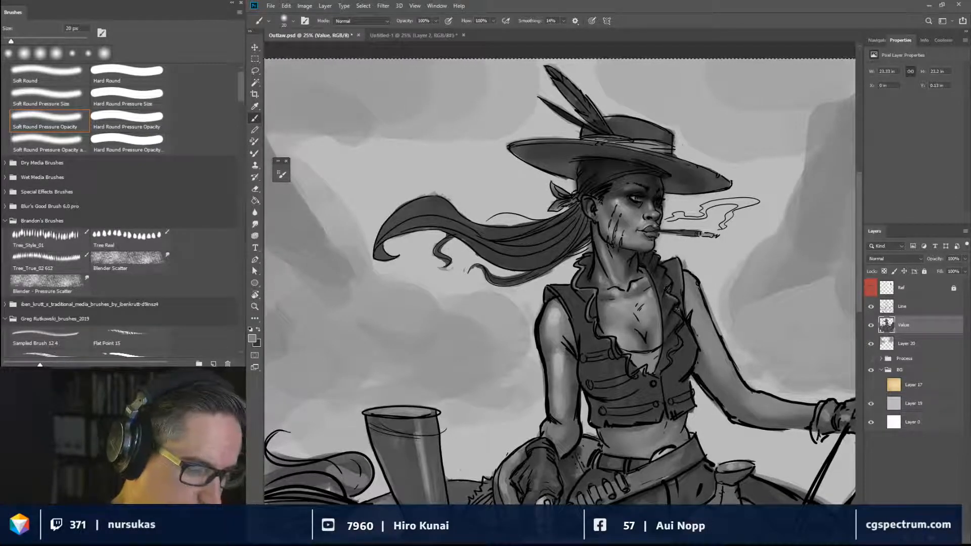
left_click_drag(682, 340, 675, 349)
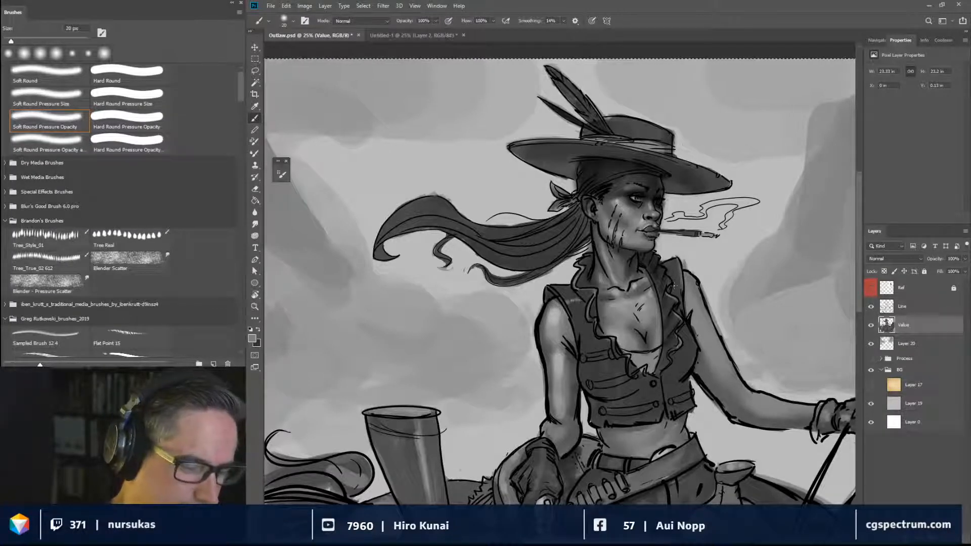
Paint lighter gray over the near-side button straps on the vest front with the soft brush at 50 px.
key("bracketright")
key("bracketright")
key("bracketright")
key("bracketright")
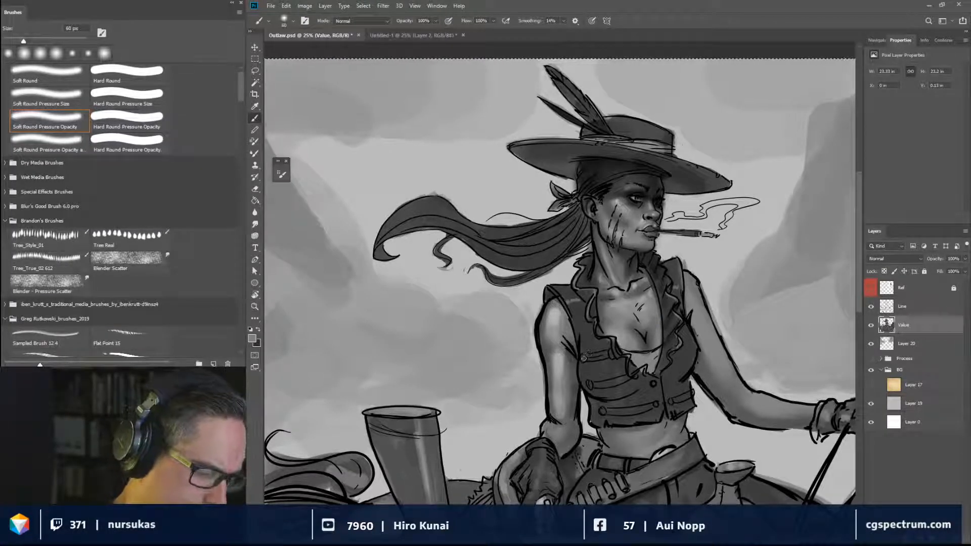
key("bracketleft")
mouse_move(584, 358)
left_mouse_down()
mouse_move(611, 352)
mouse_move(591, 389)
mouse_move(628, 377)
mouse_move(591, 388)
mouse_move(603, 411)
mouse_move(658, 407)
left_mouse_up()
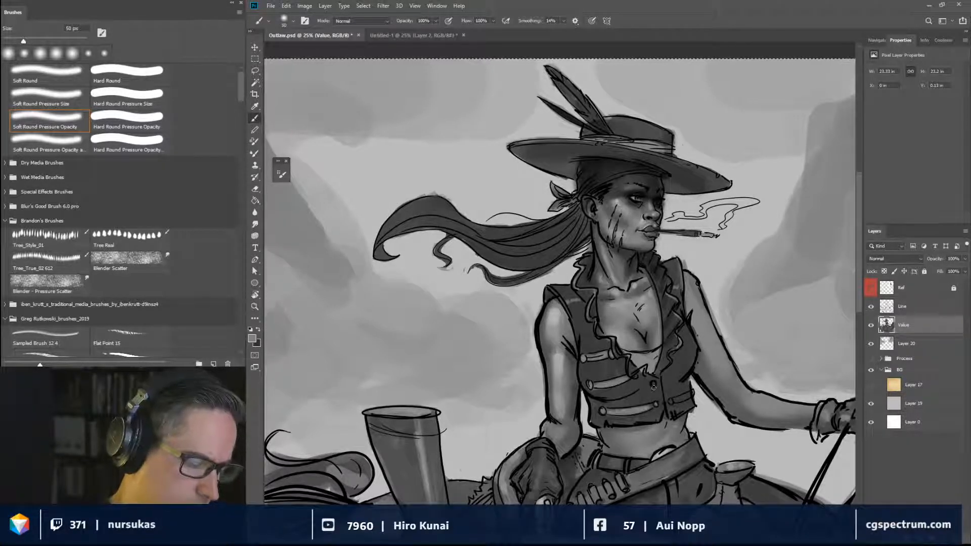
Paint the matching lighter gray strap on the far side of the vest with the soft brush reduced to 30 px.
key("bracketleft")
key("bracketleft")
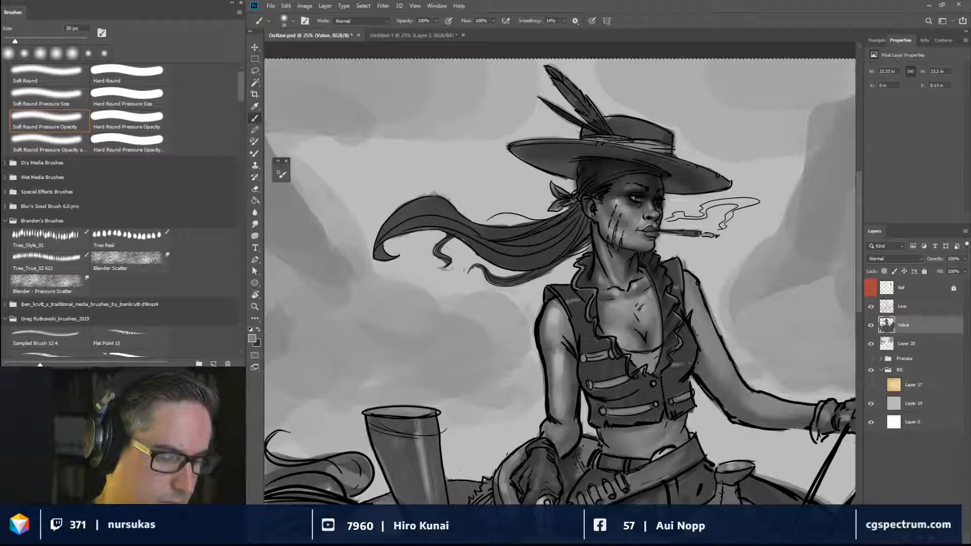
left_click_drag(679, 364, 695, 361)
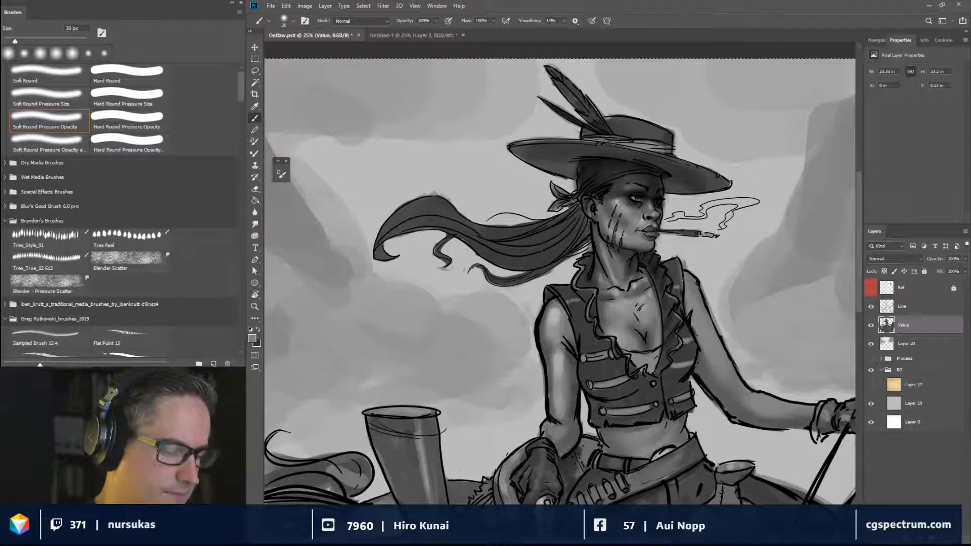
Rework the near-side button straps on the vest front with a gray sampled from the rider's chest area, using the soft brush at 35 px.
key("bracketright")
key("bracketright")
key("bracketright")
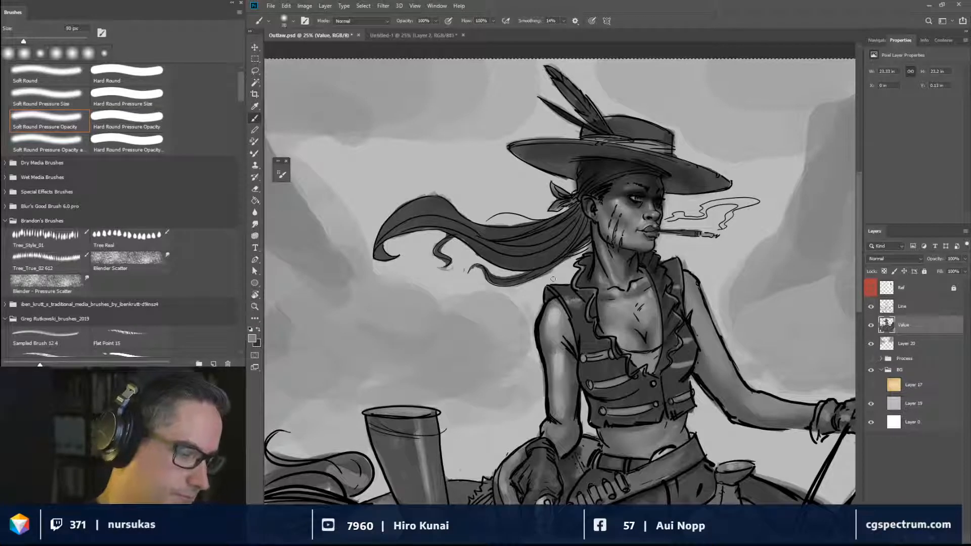
key("bracketleft")
key("bracketleft")
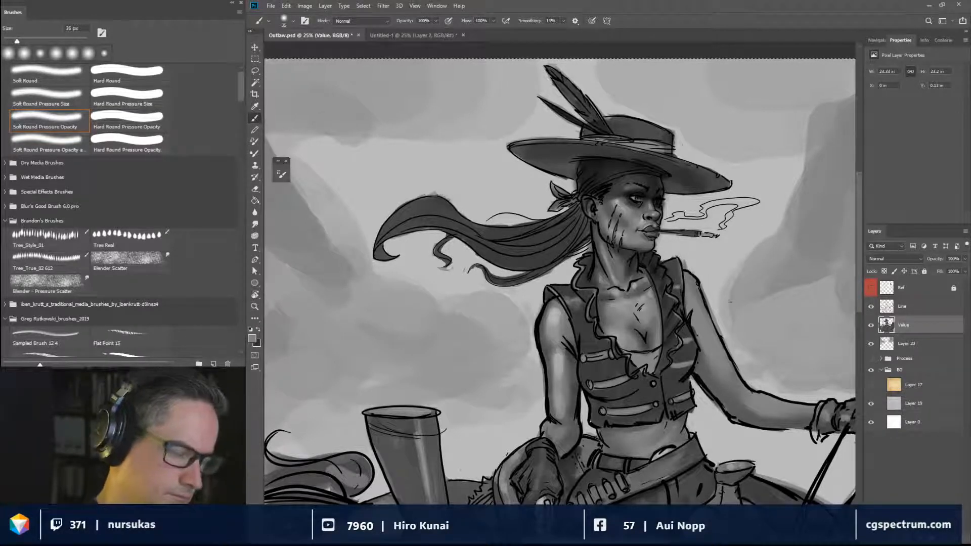
left_click_drag(710, 394, 733, 309)
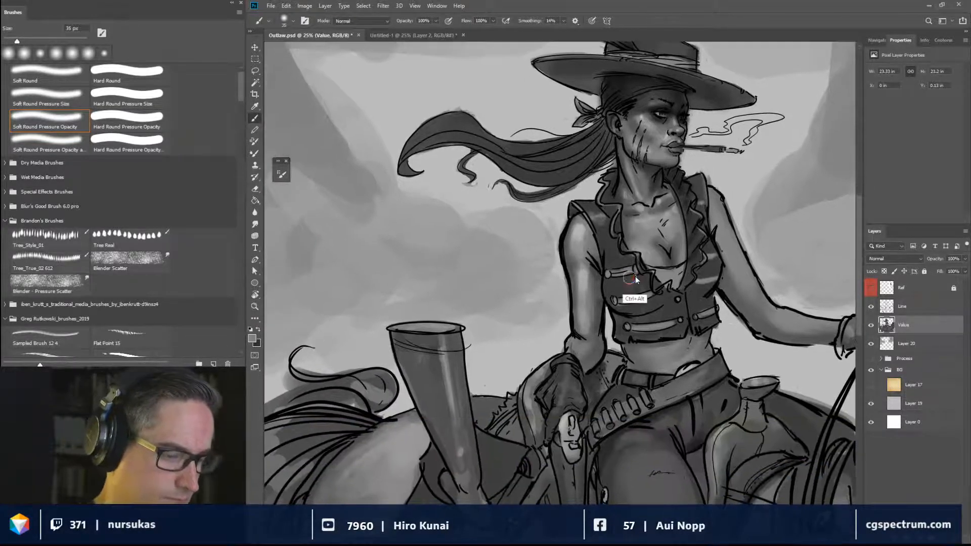
left_click(651, 248, "alt")
mouse_move(630, 278)
left_mouse_down()
mouse_move(651, 244)
mouse_move(639, 258)
mouse_move(646, 251)
mouse_move(605, 258)
mouse_move(617, 302)
left_mouse_up()
Shade the vest's front darker from the near side across to the far side with black, using the soft brush at 187 px.
left_click(640, 257, "alt")
left_click_drag(609, 258, 630, 307)
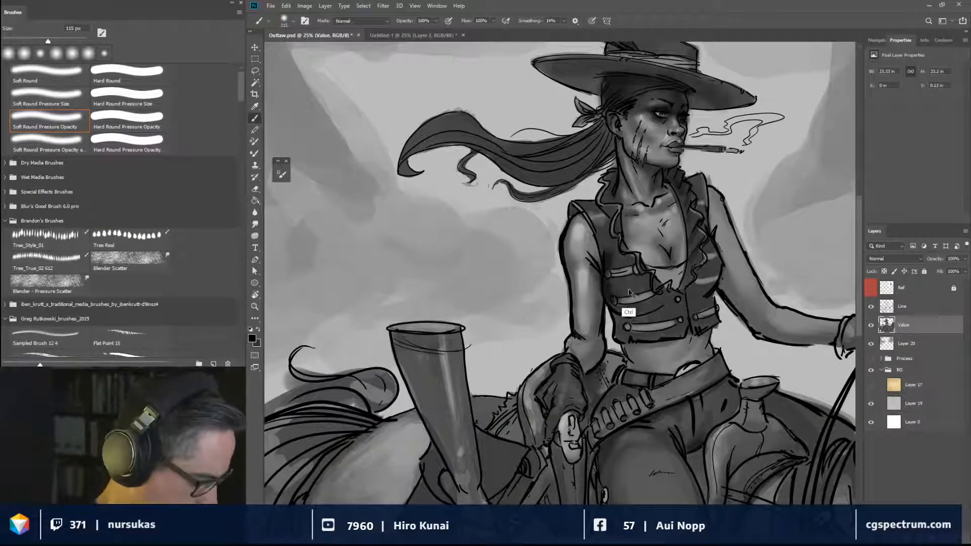
key("ctrl+z")
left_click_drag(602, 273, 604, 344)
key("ctrl+z")
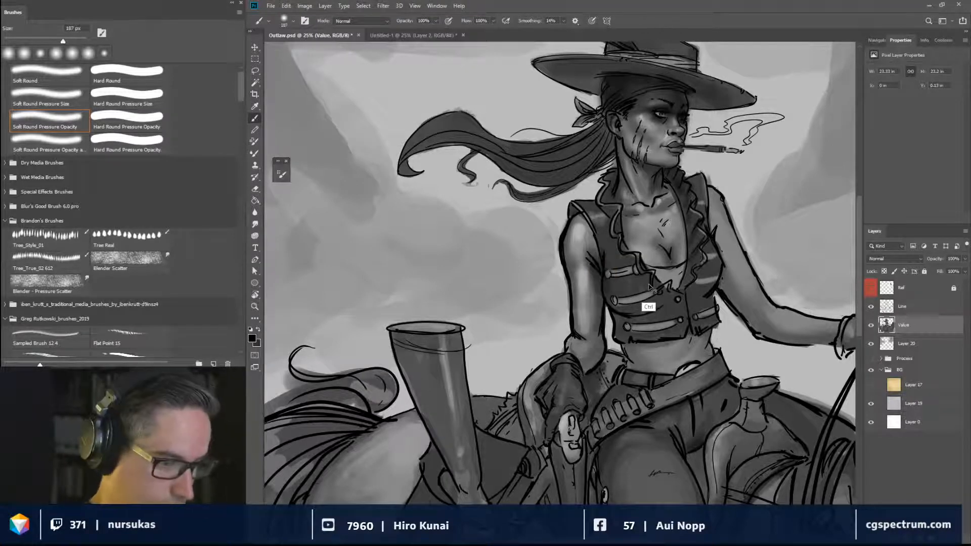
mouse_move(609, 294)
left_mouse_down()
mouse_move(645, 304)
mouse_move(681, 291)
mouse_move(615, 307)
mouse_move(650, 316)
mouse_move(711, 284)
left_mouse_up()
Lighten the small shirt area at the base of the vest's neckline with a light gray sampled from the sky, using the soft brush at 70 px.
key("bracketleft")
key("bracketleft")
key("bracketleft")
key("bracketleft")
key("bracketleft")
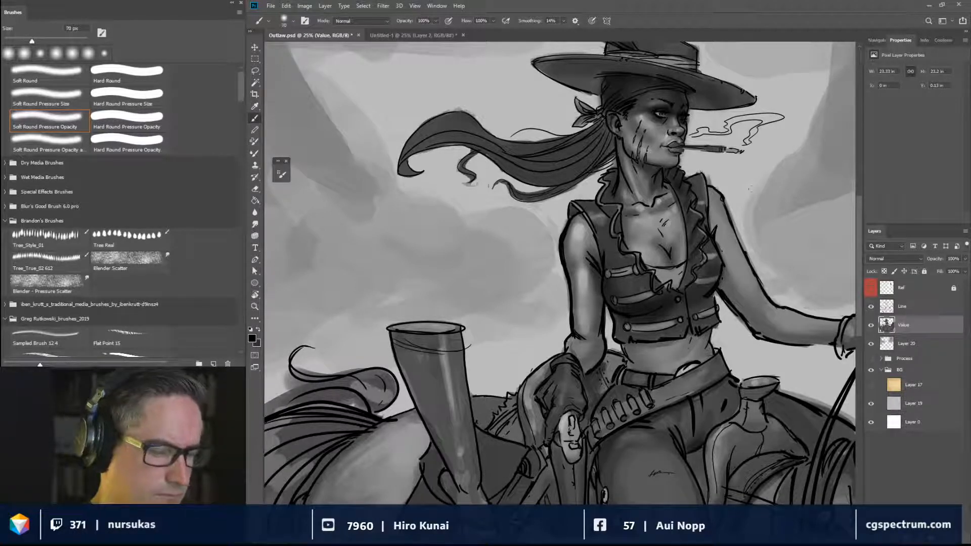
left_click(742, 168, "alt")
mouse_move(659, 273)
left_mouse_down()
mouse_move(683, 275)
mouse_move(670, 283)
left_mouse_up()
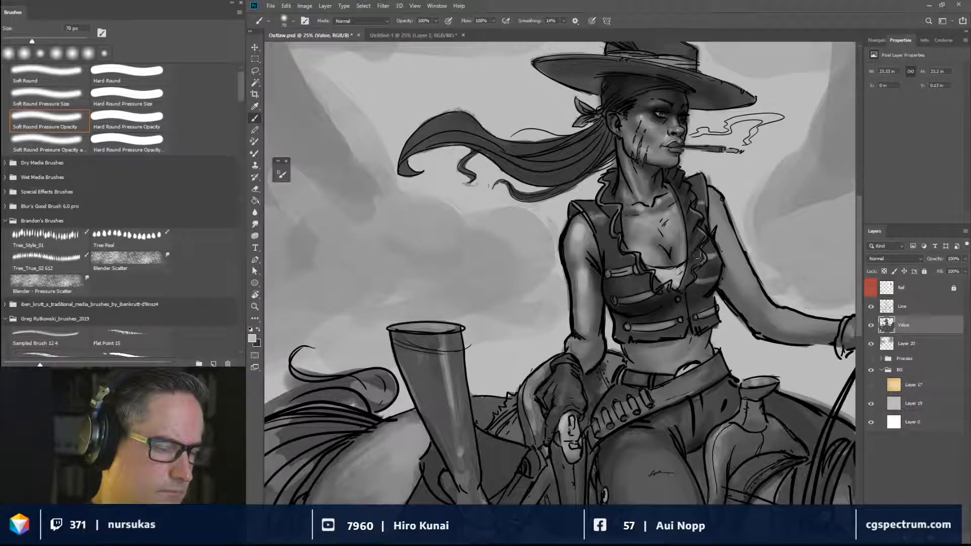
Paint light highlights along the middle of the ponytail on the Value layer with a 30 px soft brush.
left_click_drag(765, 281, 771, 356)
left_click_drag(612, 287, 618, 287)
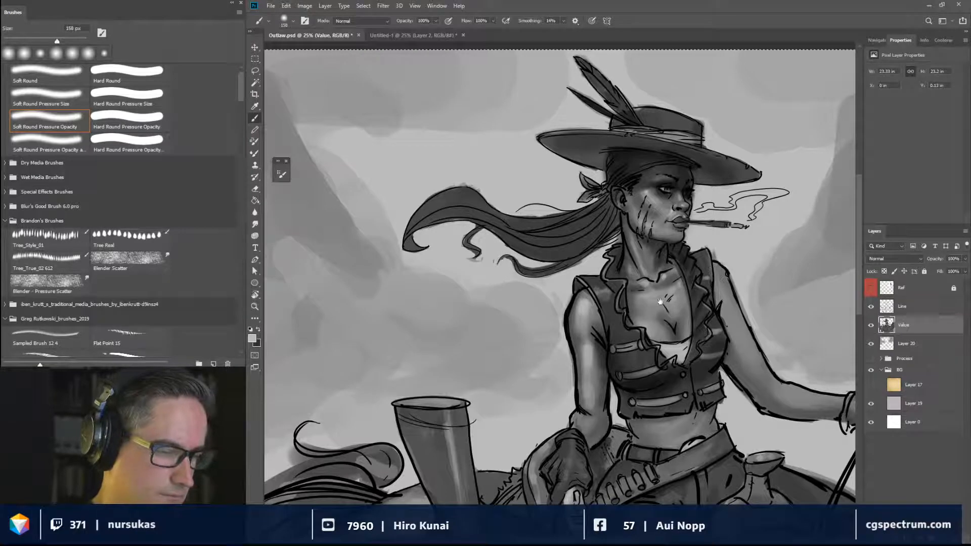
left_click_drag(637, 331, 690, 371)
key("bracketleft")
key("bracketleft")
key("bracketleft")
key("bracketleft")
key("bracketleft")
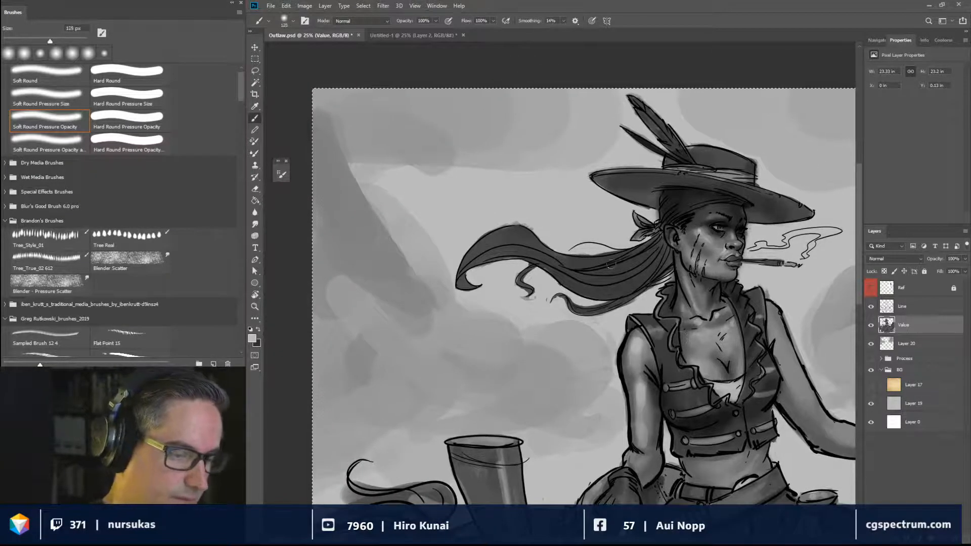
key("bracketleft")
key("bracketleft")
key("bracketleft")
key("bracketleft")
key("bracketleft")
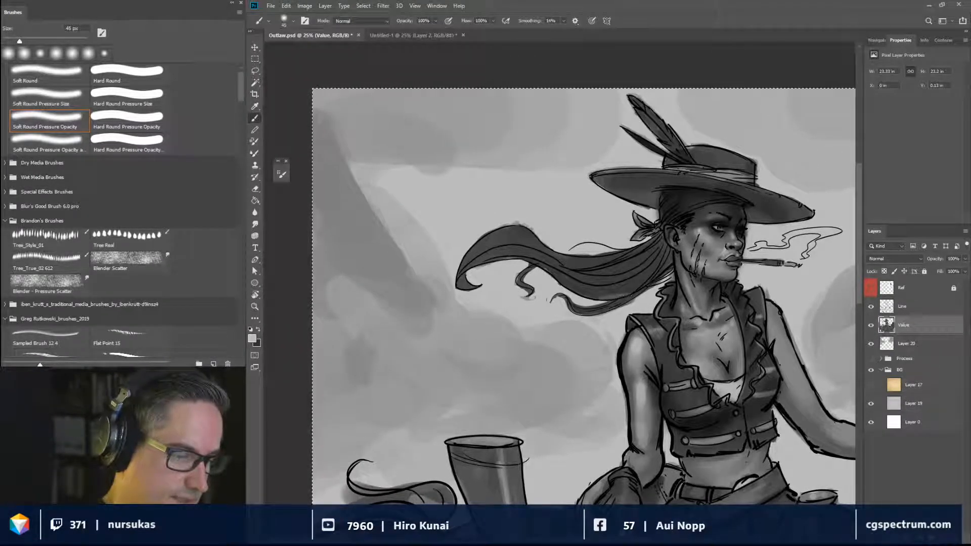
key("bracketleft")
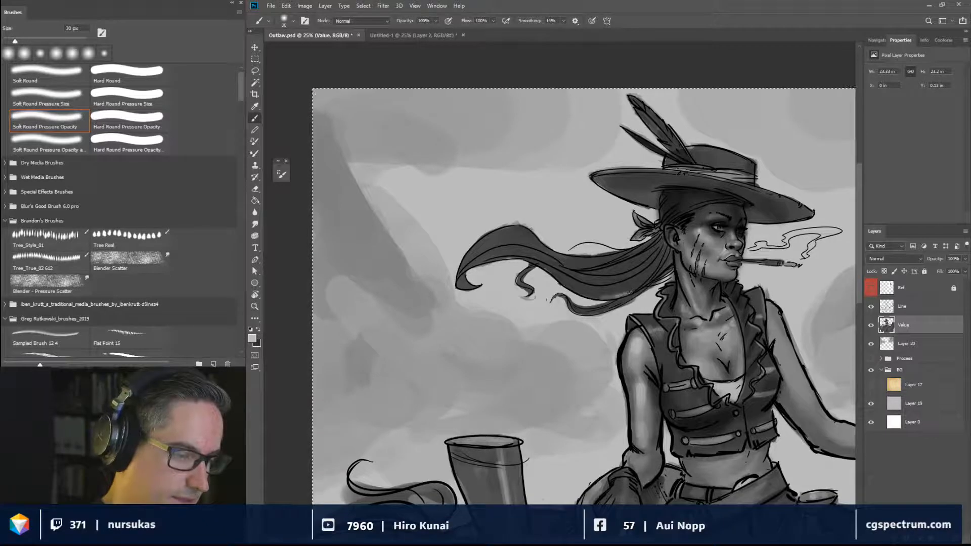
mouse_move(625, 293)
left_mouse_down()
mouse_move(585, 279)
mouse_move(614, 268)
mouse_move(588, 265)
left_mouse_up()
Add highlights to the curled end and middle strands of the ponytail with a 20 px brush.
key("bracketleft")
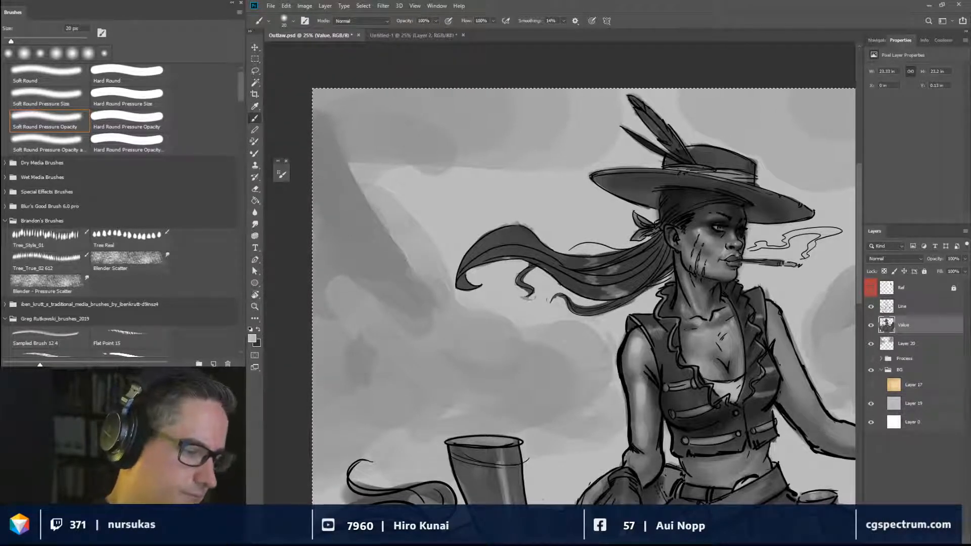
mouse_move(502, 254)
left_mouse_down()
mouse_move(493, 255)
mouse_move(511, 251)
mouse_move(517, 231)
left_mouse_up()
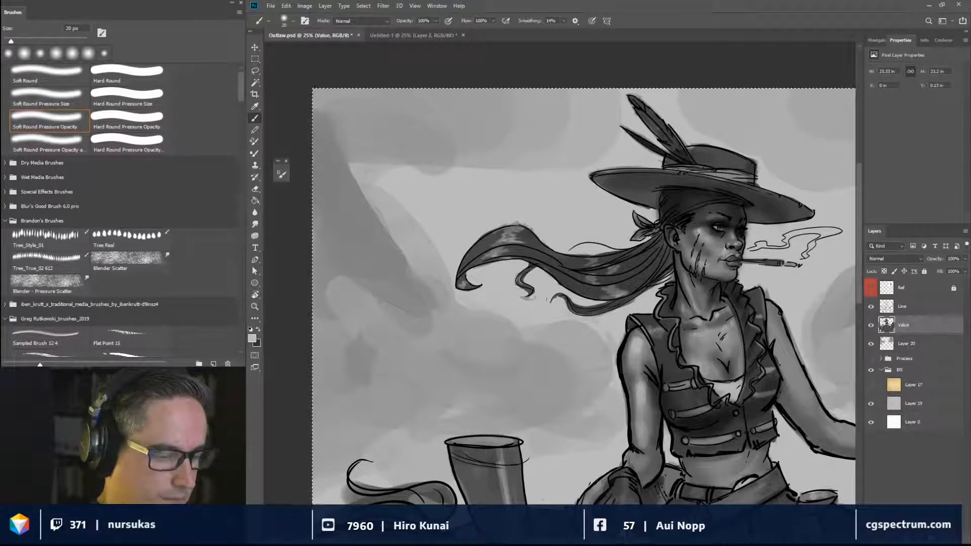
left_click_drag(589, 265, 613, 260)
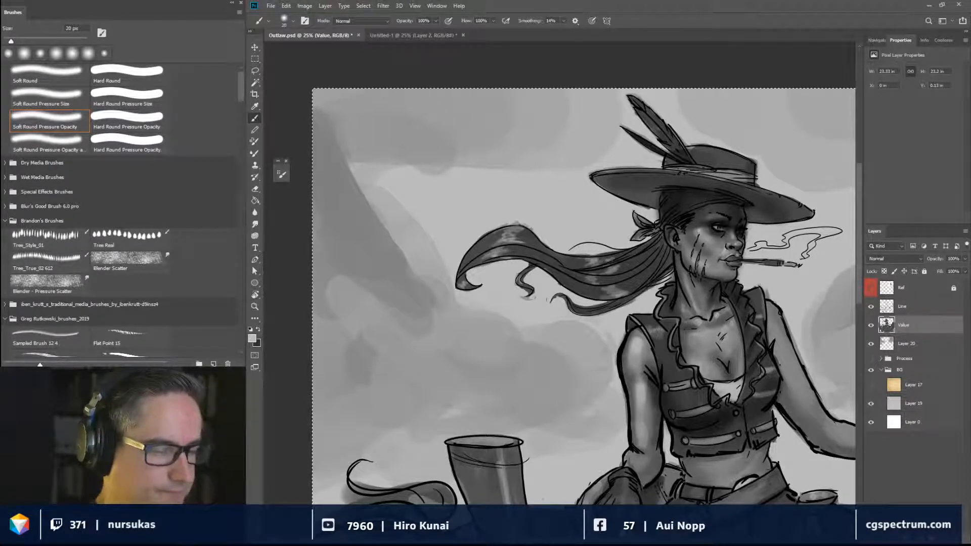
Brush soft tone over the hairline and the hat brim above the face, reducing the brush to 10 px.
mouse_move(715, 201)
left_mouse_down()
mouse_move(722, 199)
mouse_move(674, 210)
left_mouse_up()
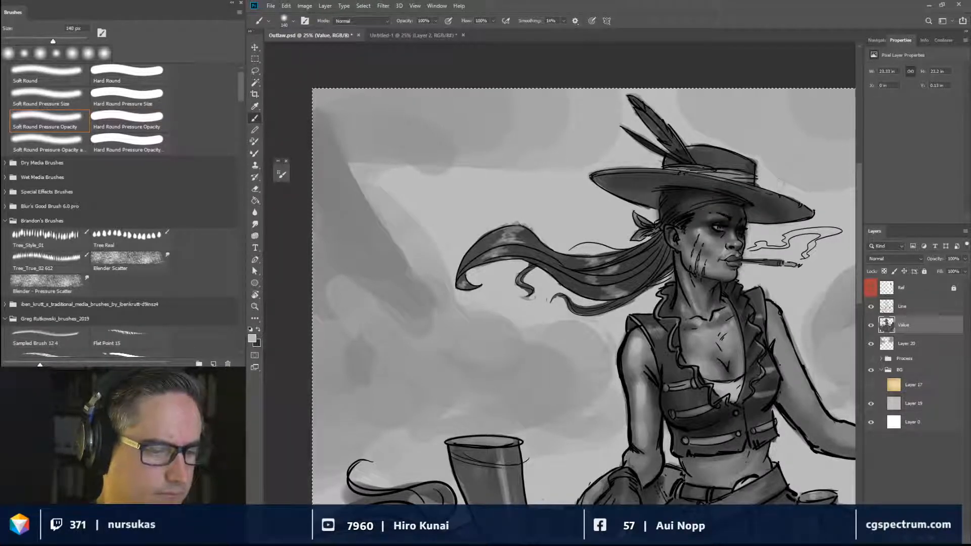
left_click_drag(794, 195, 753, 193)
key("[")
key("[")
key("[")
key("[")
key("[")
key("[")
key("[")
key("[")
key("[")
key("[")
key("[")
key("[")
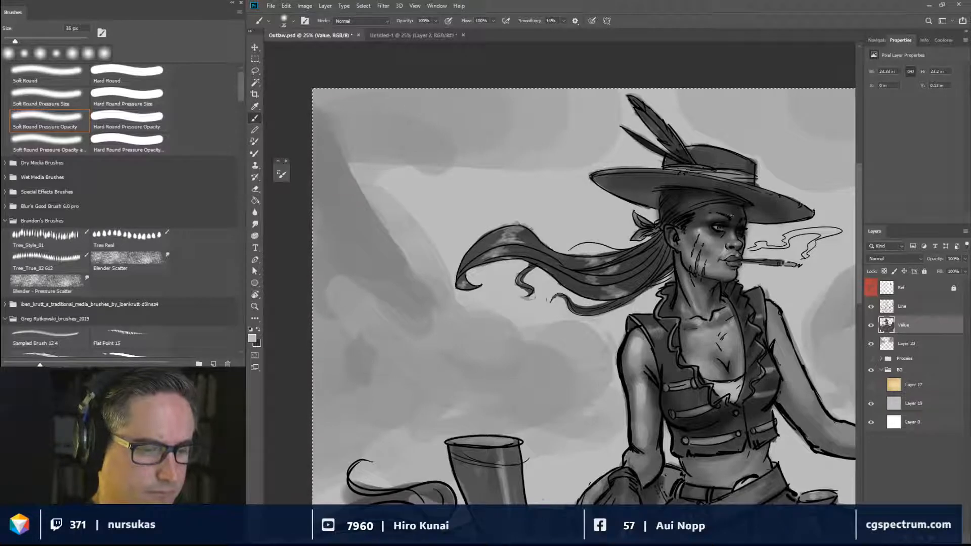
key("bracketleft")
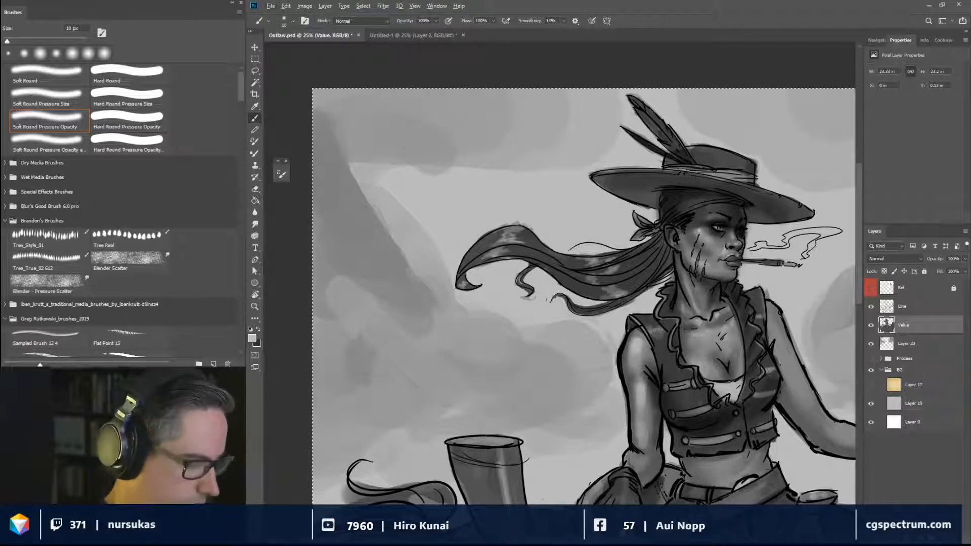
Set the foreground to a near-white at 97% brightness and reduce the brush to 7 px for fine highlights.
left_click(254, 341)
left_click(644, 388)
left_click(854, 383)
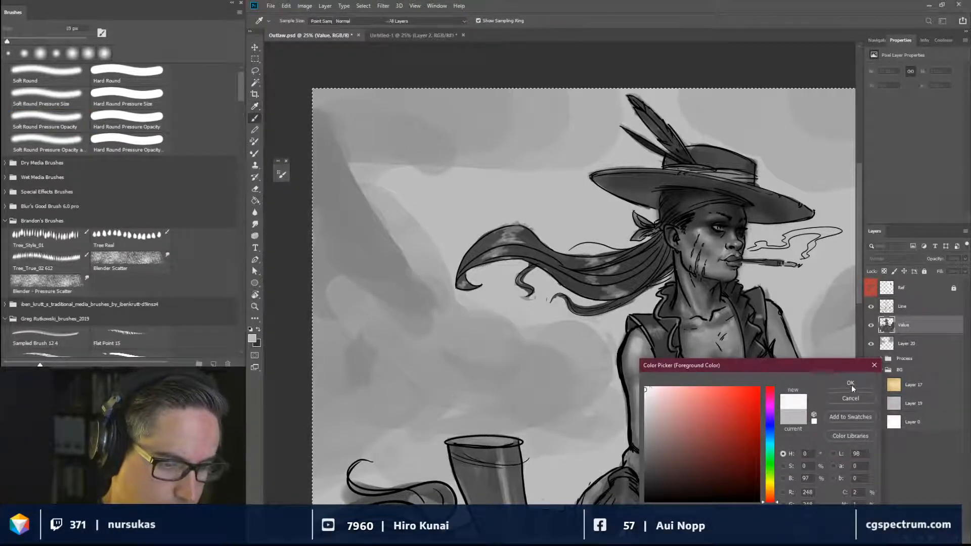
key("bracketleft")
key("bracketleft")
key("bracketleft")
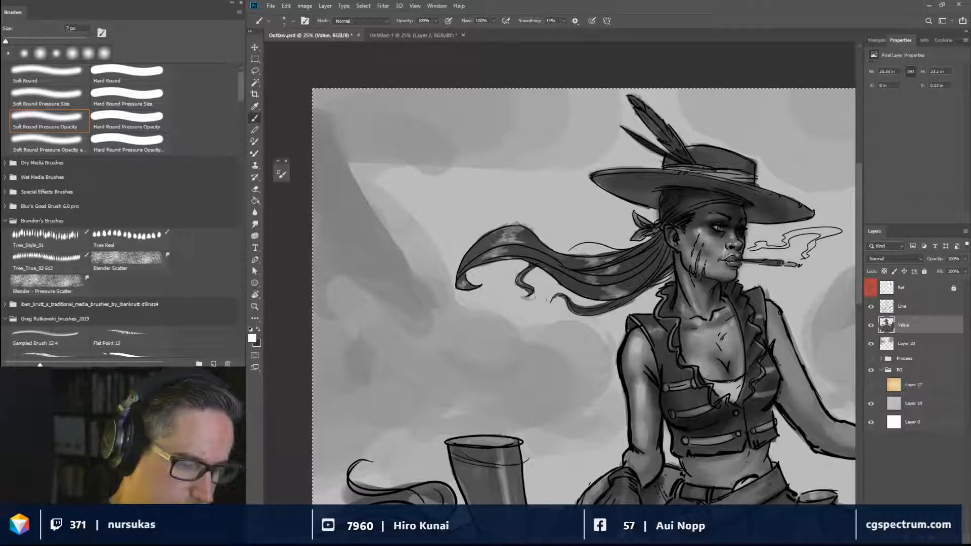
Sample the grey at the base of the neck and set the soft brush to 35 px.
left_click_drag(721, 261, 727, 261)
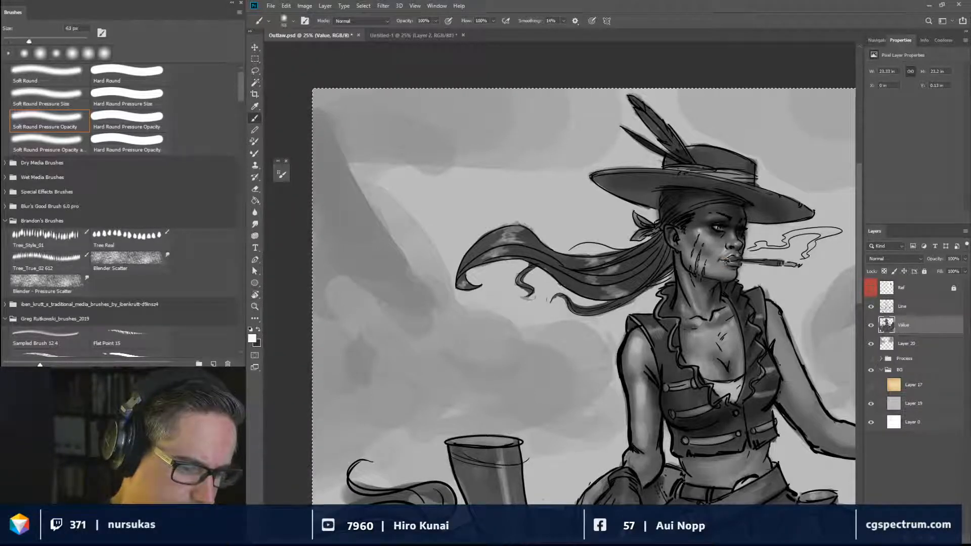
left_click(700, 285, "alt")
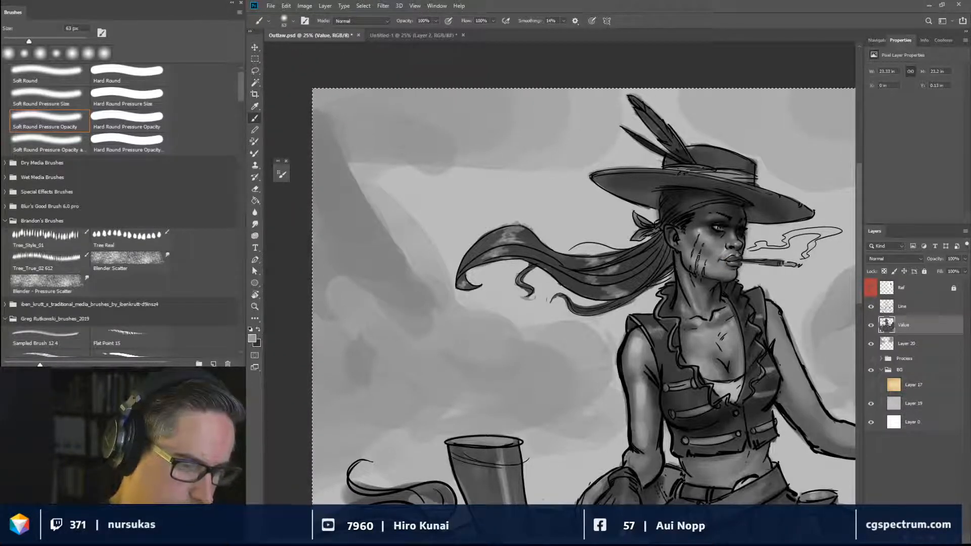
key("bracketleft")
key("bracketleft")
key("bracketleft")
key("bracketleft")
key("bracketleft")
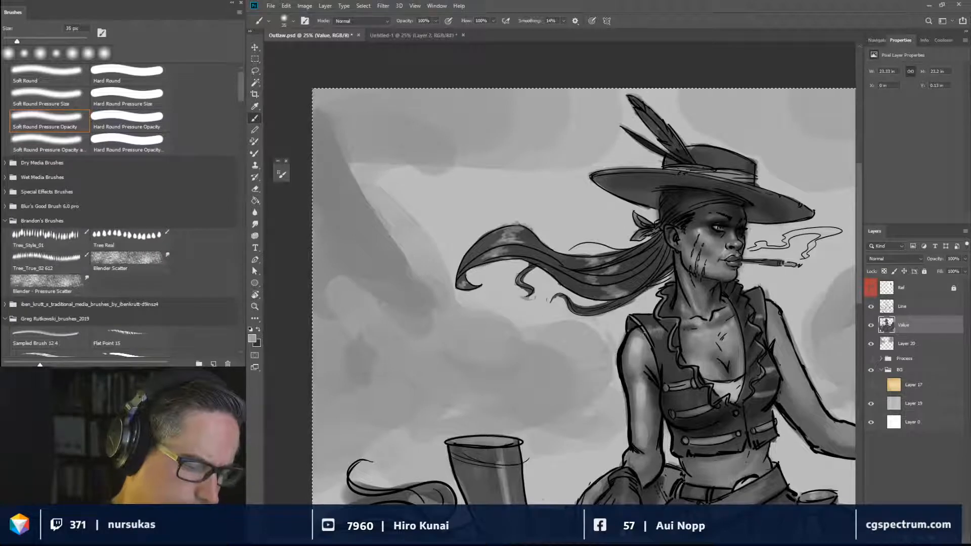
Sample dark tones from the figure and shade the top of the far shoulder with an enlarged soft brush.
key("bracketright")
key("bracketright")
key("bracketright")
key("bracketright")
key("bracketright")
key("bracketright")
key("bracketright")
key("bracketright")
key("bracketright")
key("bracketright")
key("bracketleft")
left_click(640, 328, "alt")
key("bracketleft")
key("bracketleft")
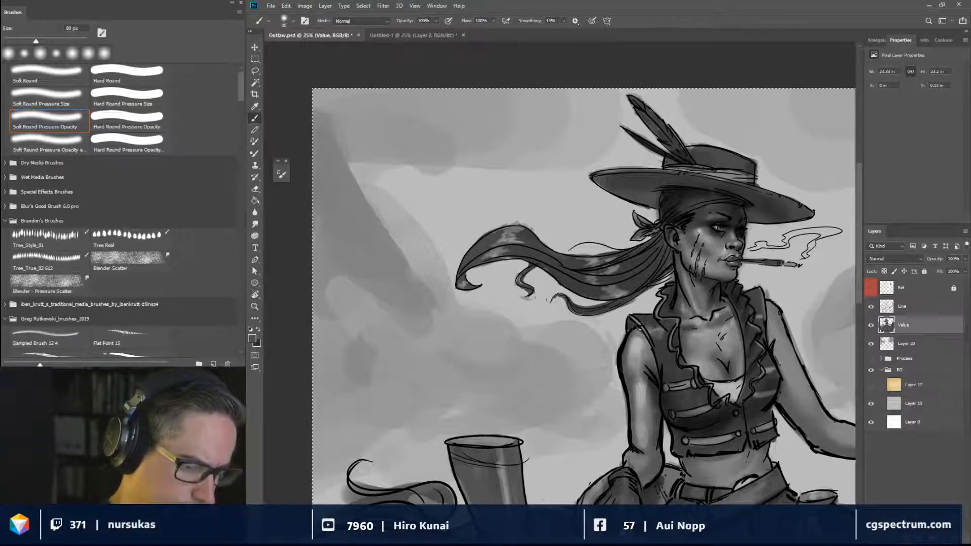
key("bracketleft")
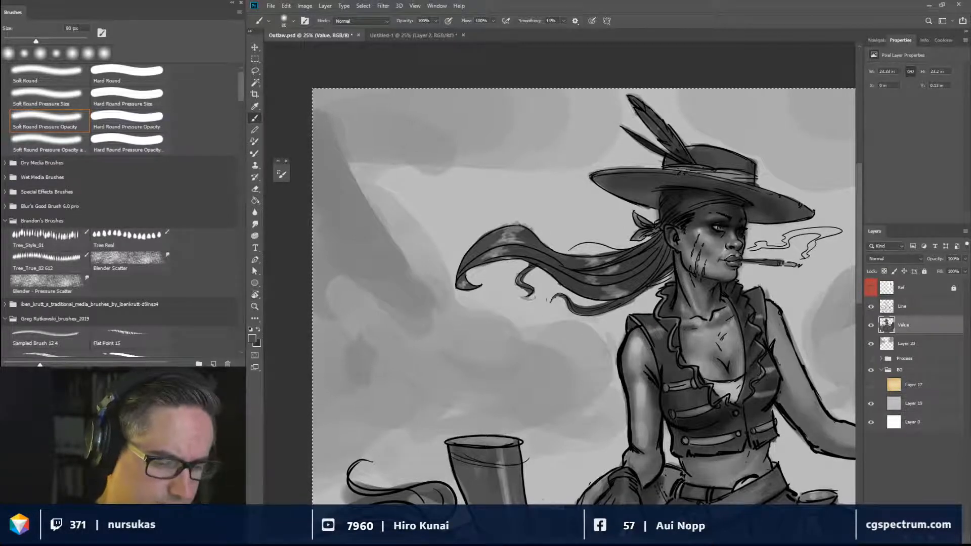
left_click(770, 366, "alt")
mouse_move(767, 303)
left_mouse_down()
mouse_move(769, 344)
mouse_move(779, 321)
mouse_move(786, 325)
left_mouse_up()
left_click_drag(781, 339, 712, 290)
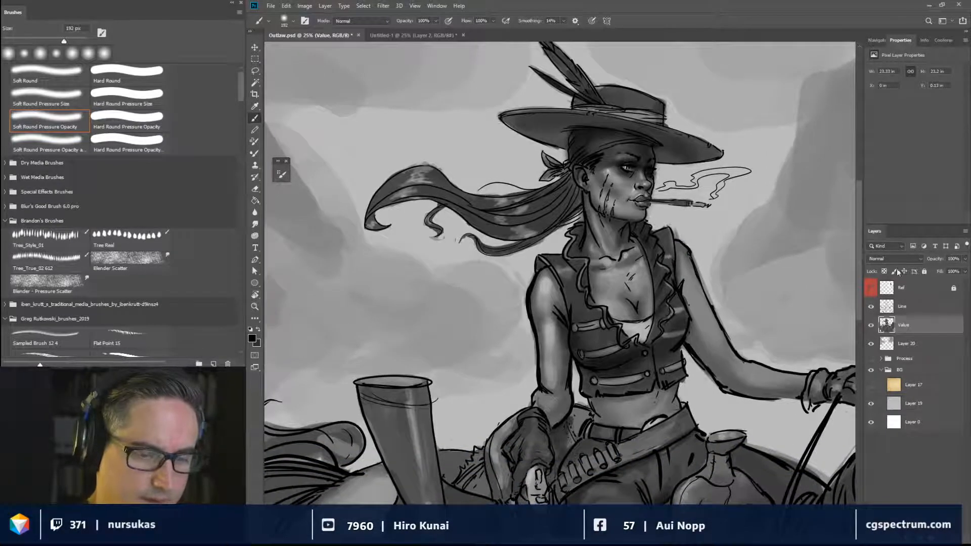
Lock the Value layer's transparent pixels and darken the far arm from shoulder to forearm, finishing with a 70 px brush.
left_click_drag(687, 267, 711, 267)
mouse_move(676, 235)
left_mouse_down()
mouse_move(710, 326)
mouse_move(762, 362)
left_mouse_up()
key("bracketleft")
key("bracketleft")
mouse_move(700, 360)
left_mouse_down()
mouse_move(732, 371)
mouse_move(731, 390)
mouse_move(817, 386)
mouse_move(743, 404)
mouse_move(776, 375)
left_mouse_up()
key("bracketleft")
key("bracketleft")
left_click_drag(693, 398, 718, 334)
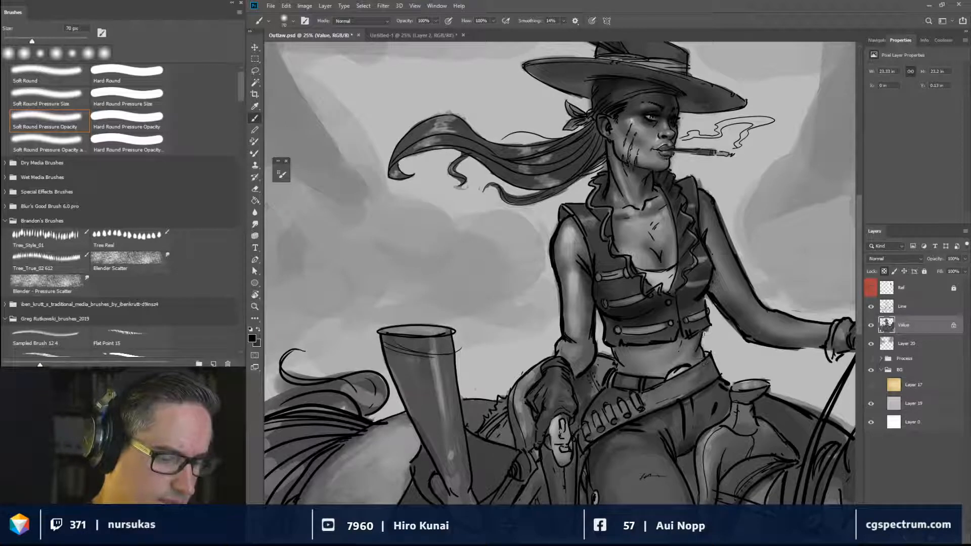
Shade the bare waist between the vest and the belt, reducing the brush to 50 px.
left_click_drag(698, 337, 678, 354)
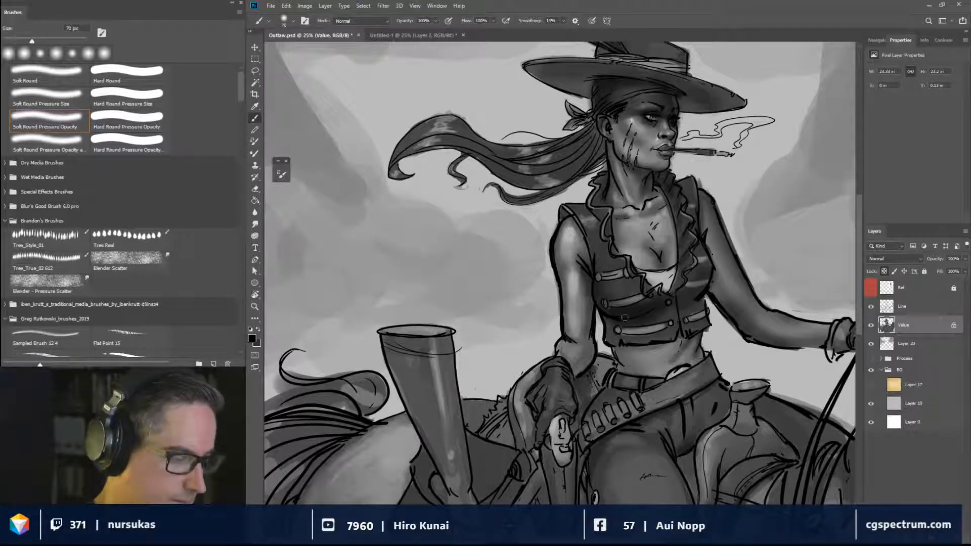
key("bracketleft")
key("bracketleft")
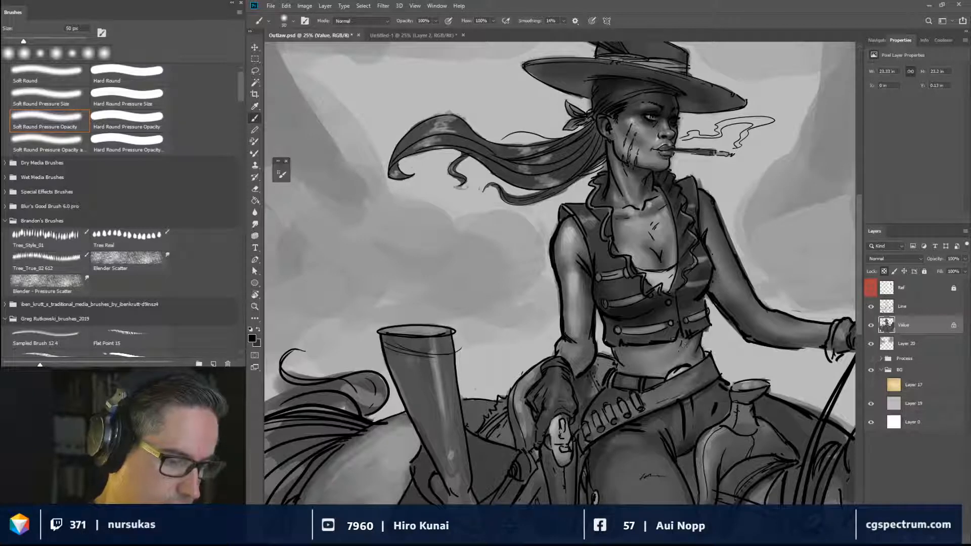
left_click_drag(623, 358, 618, 369)
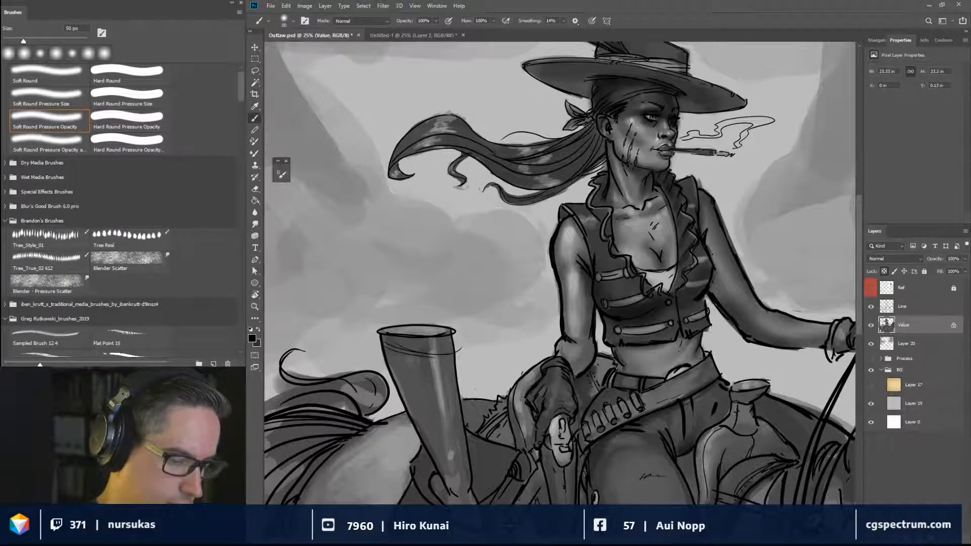
Paint a lighter grey highlight down the front of the rider's thigh to the knee with the soft brush.
left_click_drag(695, 386, 655, 205)
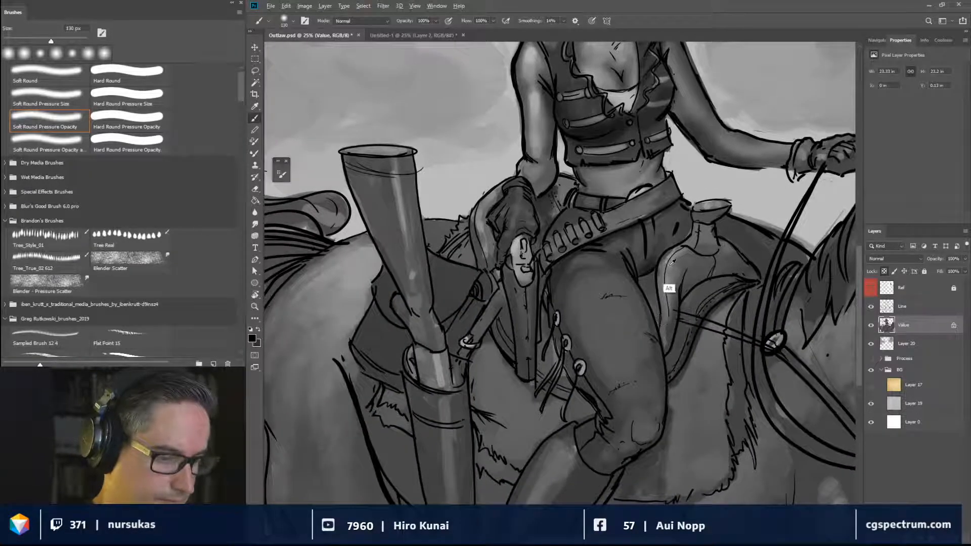
key("bracketright")
key("bracketright")
key("bracketright")
key("bracketright")
key("bracketright")
key("bracketright")
key("bracketright")
key("bracketright")
key("bracketleft")
key("bracketleft")
key("bracketleft")
key("bracketleft")
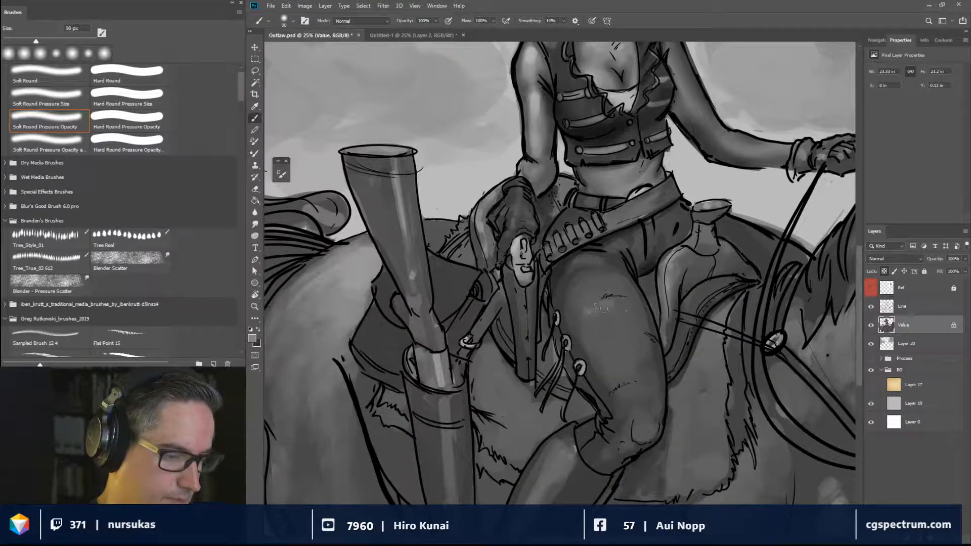
mouse_move(622, 309)
left_mouse_down()
mouse_move(603, 332)
mouse_move(628, 318)
mouse_move(599, 294)
mouse_move(629, 376)
mouse_move(596, 294)
mouse_move(622, 331)
mouse_move(635, 384)
mouse_move(612, 345)
mouse_move(615, 334)
mouse_move(637, 403)
left_mouse_up()
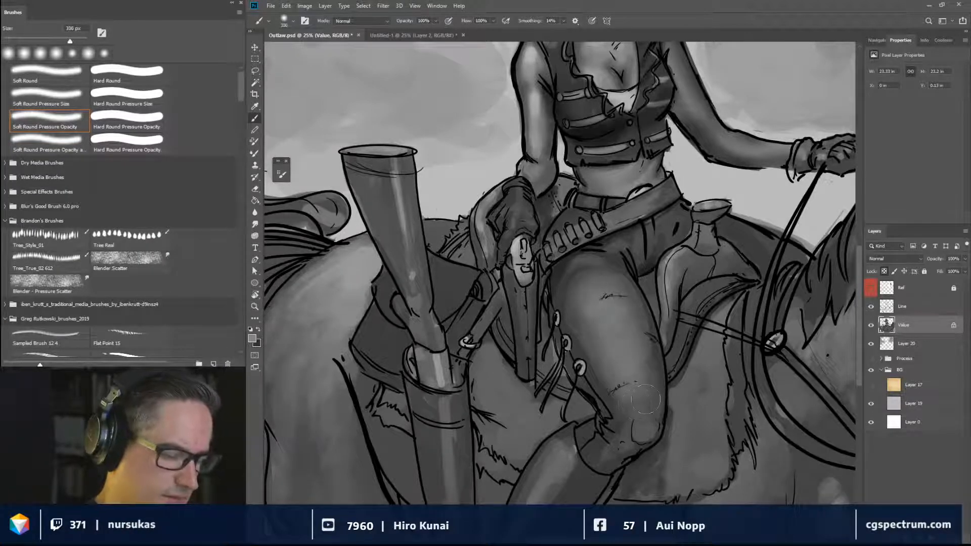
Paint lighter tone on the boot top behind the knee with a smaller soft brush.
key("bracketleft")
key("bracketleft")
key("bracketleft")
key("bracketleft")
key("bracketleft")
key("bracketleft")
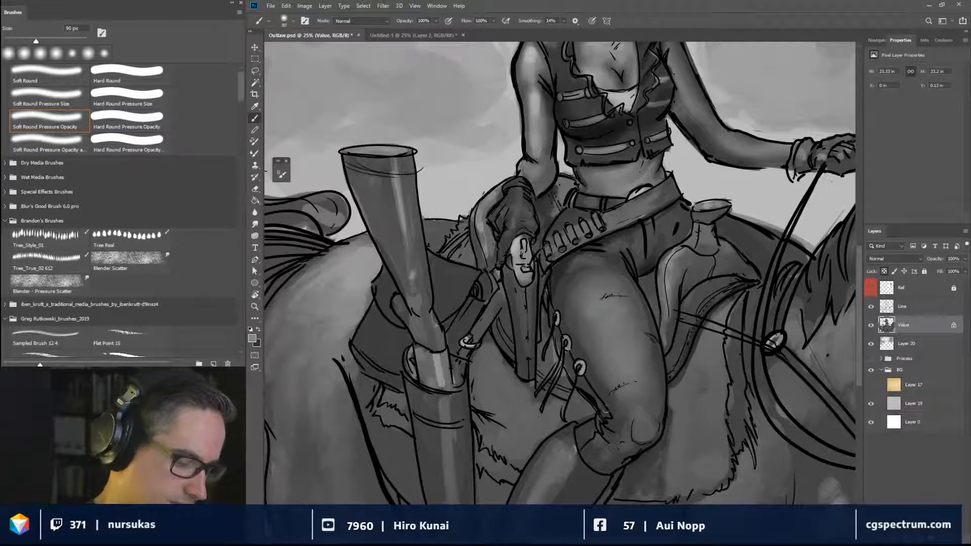
left_click_drag(601, 424, 613, 431)
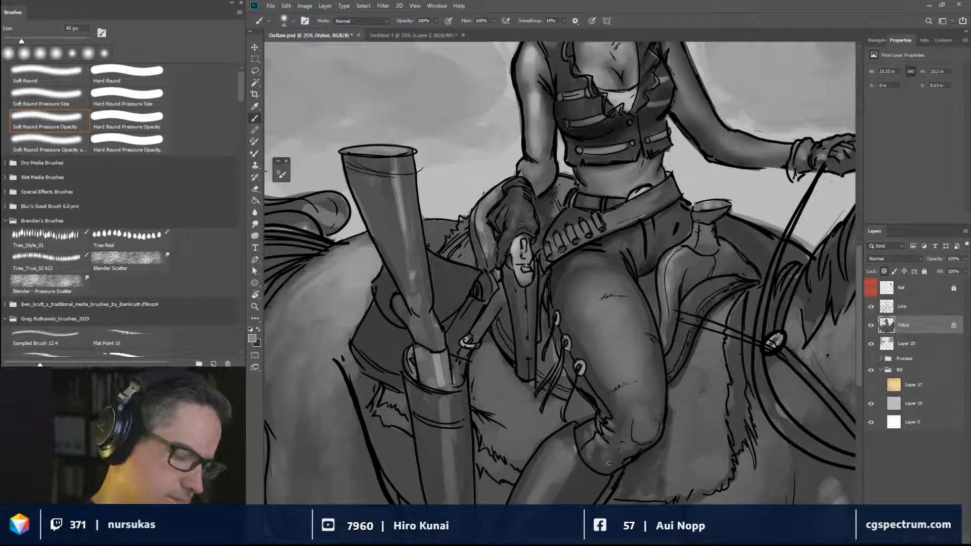
Sample the trouser grey and paint lighter folds across the upper thigh and hip, reducing the brush to 30 px.
left_click(625, 253, "alt")
key("bracketright")
key("bracketright")
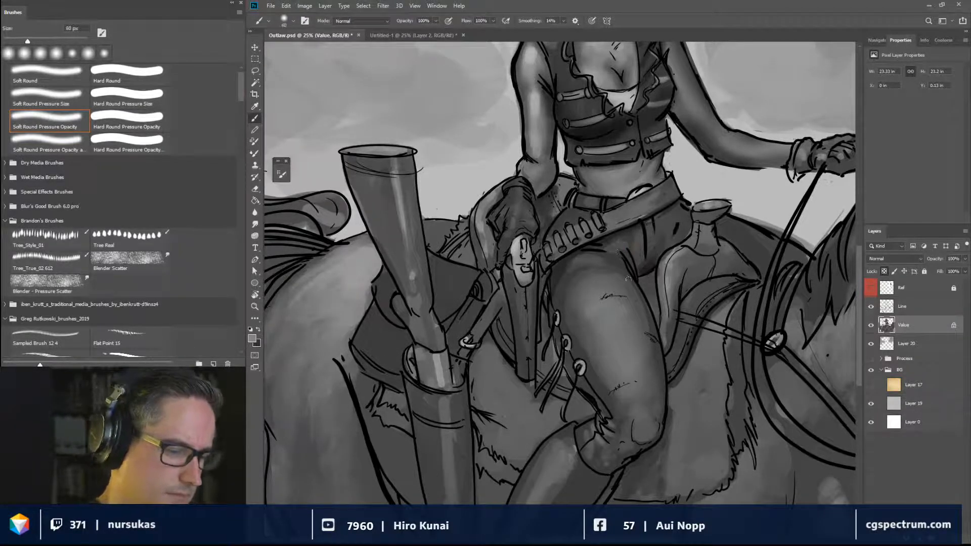
mouse_move(628, 279)
left_mouse_down()
mouse_move(631, 312)
mouse_move(581, 273)
left_mouse_up()
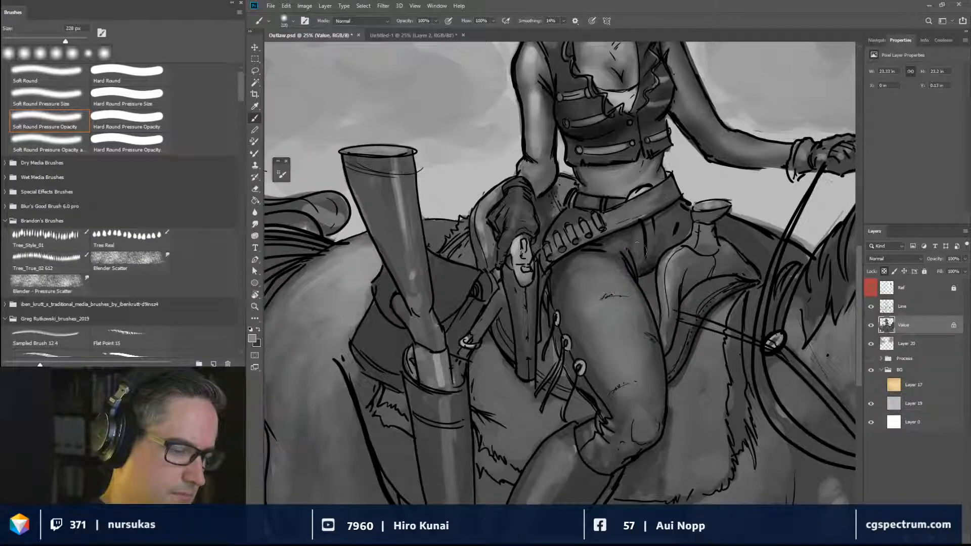
key("bracketleft")
key("bracketleft")
key("bracketleft")
key("bracketleft")
key("bracketleft")
key("bracketleft")
key("bracketleft")
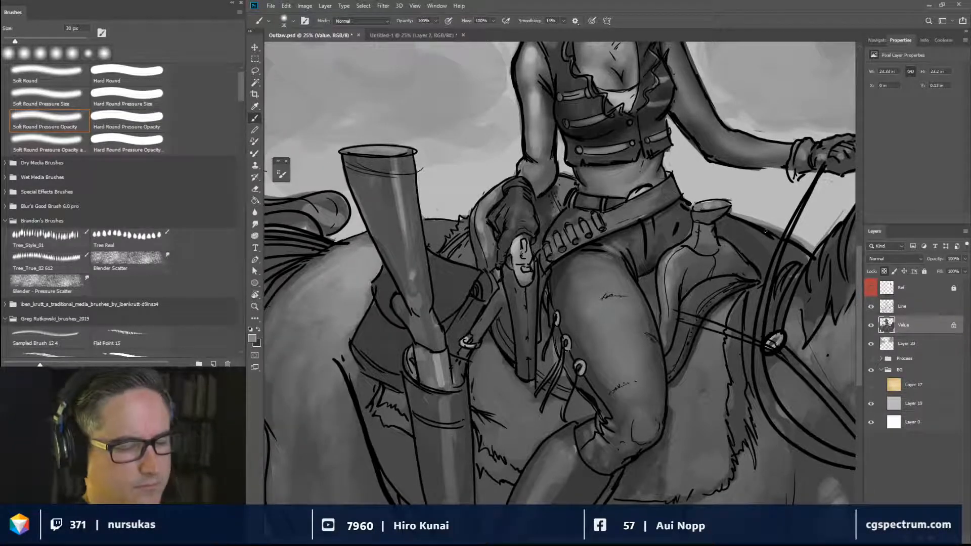
Sample a darker trouser tone and shade the hip between the belt and the saddle, reducing the brush to 30 px.
left_click_drag(692, 241, 698, 242)
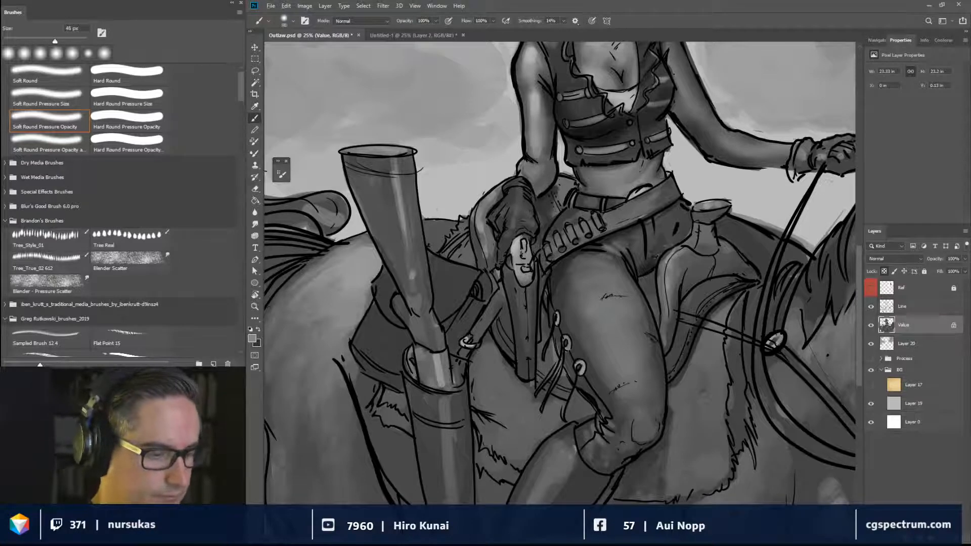
left_click(652, 259, "alt")
mouse_move(650, 264)
left_mouse_down()
mouse_move(677, 223)
mouse_move(657, 256)
left_mouse_up()
left_click_drag(669, 219, 650, 259)
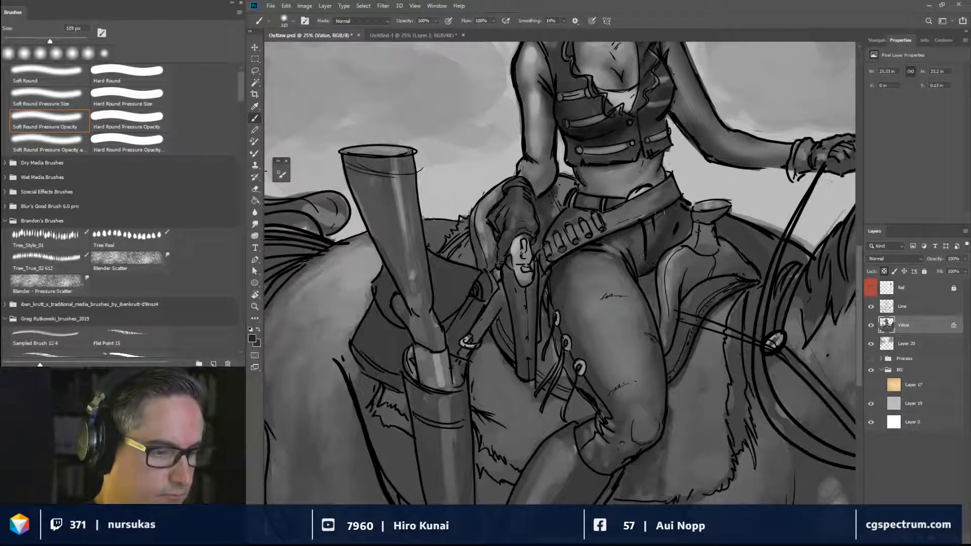
mouse_move(640, 227)
left_mouse_down()
mouse_move(659, 217)
mouse_move(640, 228)
mouse_move(644, 241)
left_mouse_up()
key("bracketleft")
key("bracketleft")
key("bracketleft")
key("bracketleft")
key("bracketleft")
left_click(639, 268, "alt")
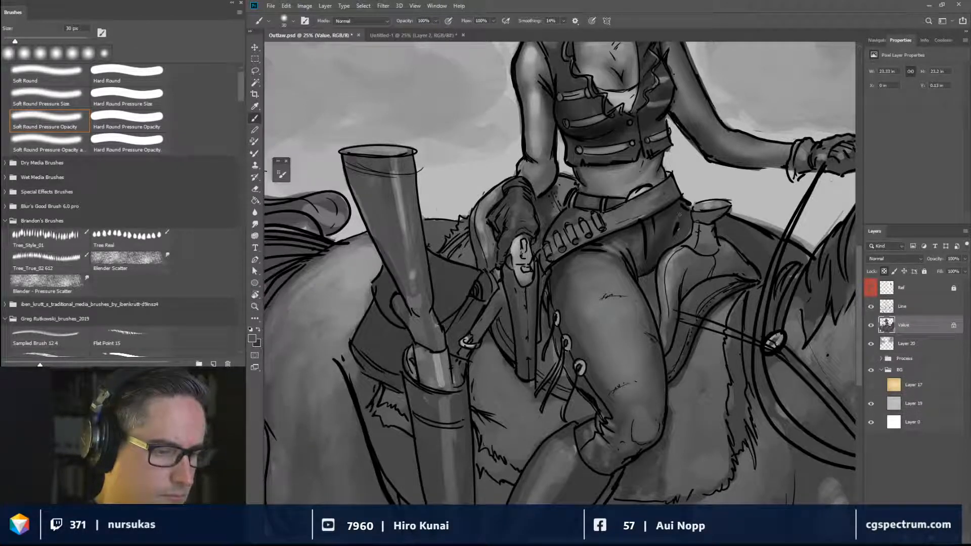
Shade the horse's back beyond the saddle horn with a sampled dark tone, undoing the last stroke.
mouse_move(733, 238)
left_mouse_down()
mouse_move(756, 232)
mouse_move(806, 249)
mouse_move(805, 263)
mouse_move(809, 255)
left_mouse_up()
left_click(763, 228, "alt")
key("ctrl+z")
key("bracketleft")
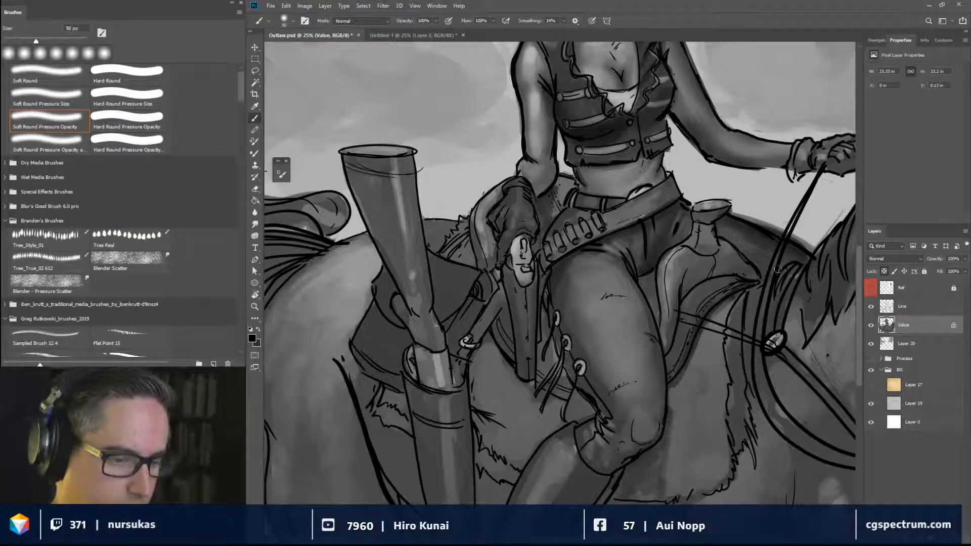
Unlock the Value layer's transparent pixels and fill the reins below the far hand with black using a 40 px brush.
left_click(885, 272)
key("bracketleft")
mouse_move(779, 257)
left_mouse_down()
mouse_move(763, 313)
mouse_move(785, 239)
mouse_move(761, 327)
left_mouse_up()
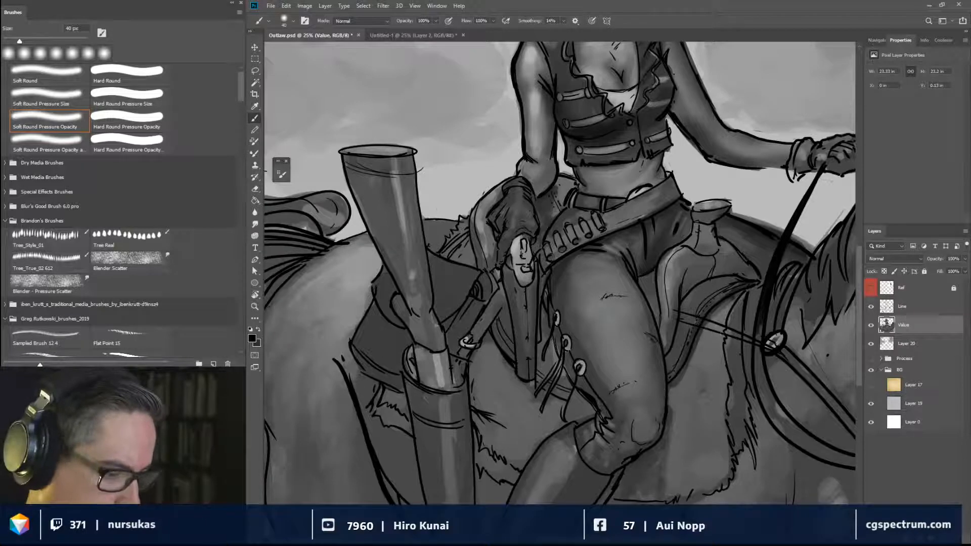
Fill the lower loop of the reins, below the ring and across the horse's chest, with black.
mouse_move(732, 334)
left_mouse_down()
mouse_move(682, 315)
mouse_move(739, 337)
mouse_move(764, 335)
mouse_move(759, 381)
mouse_move(804, 445)
left_mouse_up()
mouse_move(766, 392)
left_mouse_down()
mouse_move(805, 444)
mouse_move(811, 437)
mouse_move(854, 464)
left_mouse_up()
key("ctrl+minus")
key("ctrl+minus")
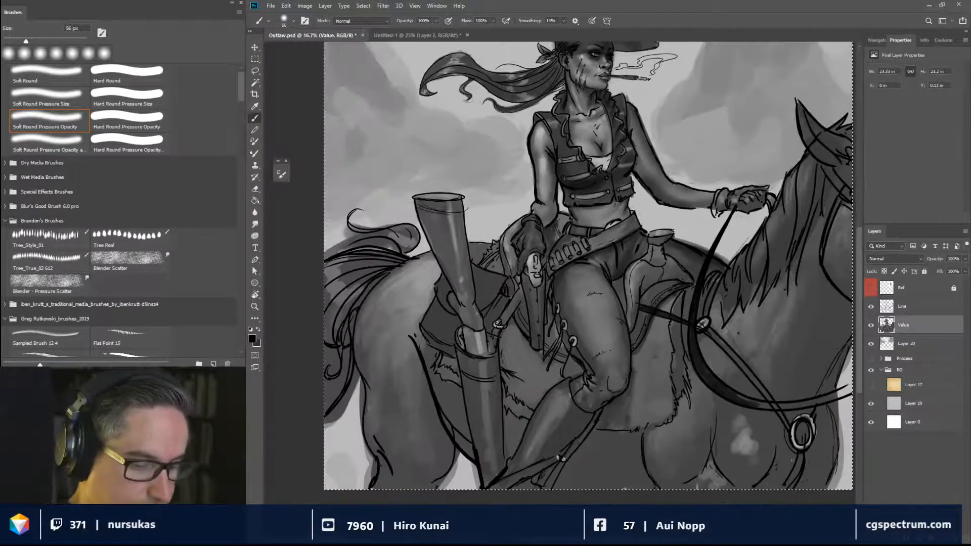
Sample the saddle blanket's grey and shade the blanket between the thigh and the rein with a 90 px brush.
key("]")
key("]")
key("]")
key("]")
key("]")
key("]")
key("]")
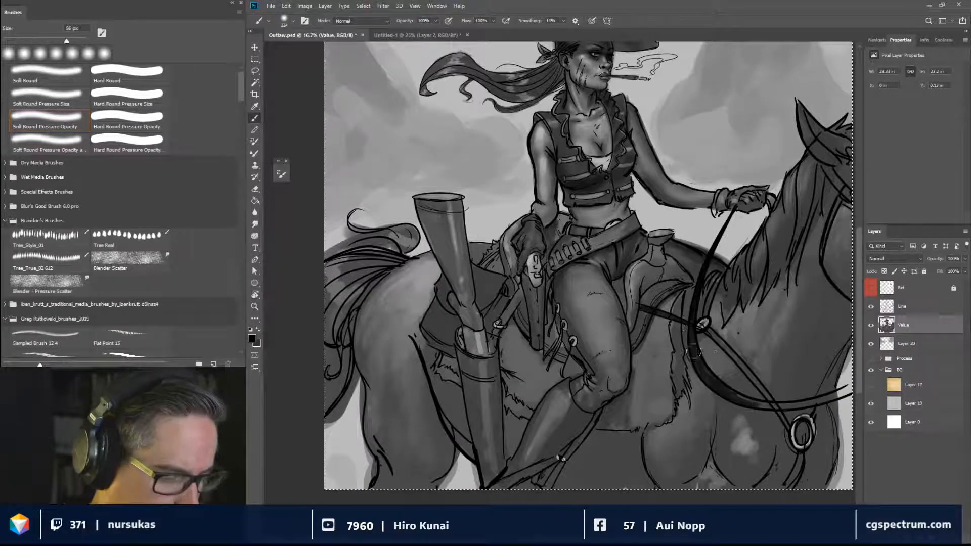
mouse_move(692, 353)
left_mouse_down()
mouse_move(682, 321)
mouse_move(679, 354)
left_mouse_up()
key("[")
key("[")
key("[")
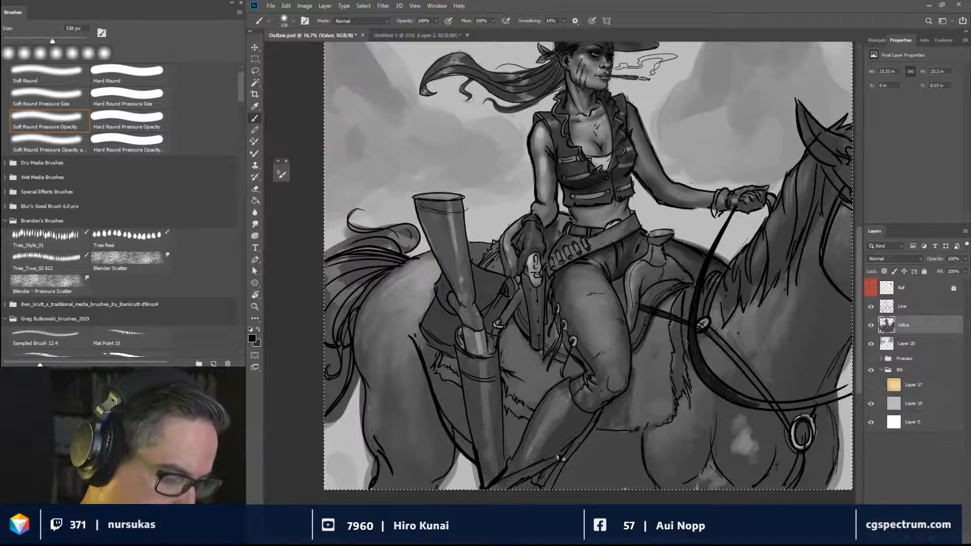
key("]")
left_click(669, 335, "alt")
key("[")
key("[")
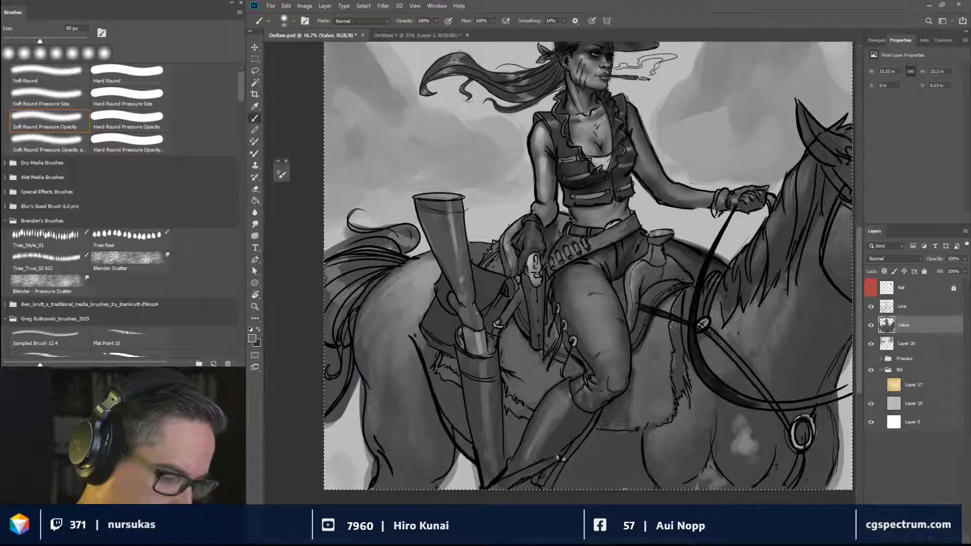
mouse_move(674, 328)
left_mouse_down()
mouse_move(675, 390)
mouse_move(683, 354)
left_mouse_up()
left_click_drag(678, 311, 681, 297)
key("bracketleft")
key("bracketleft")
key("bracketleft")
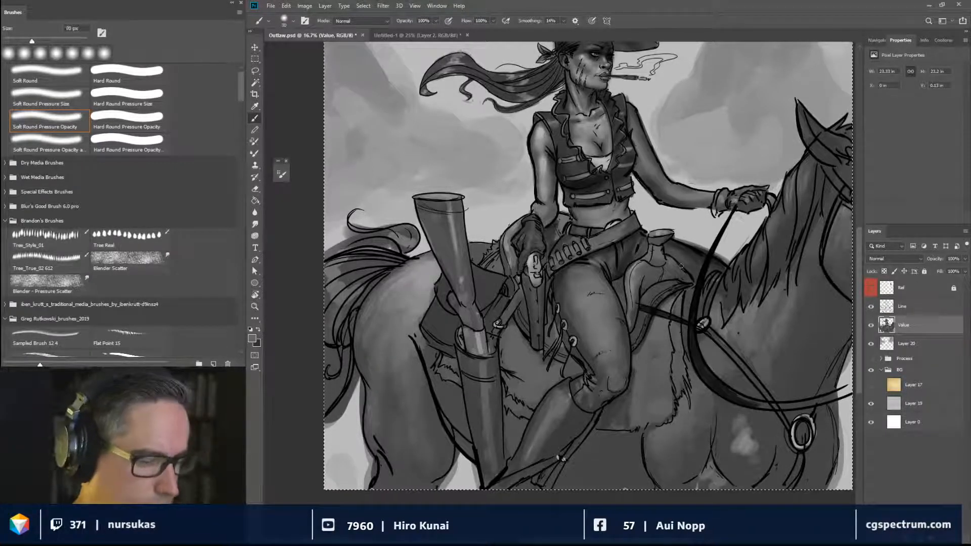
Sample black from the strap, check the brush's Transfer settings and lower the brush opacity to 41%.
left_click(643, 315, "alt")
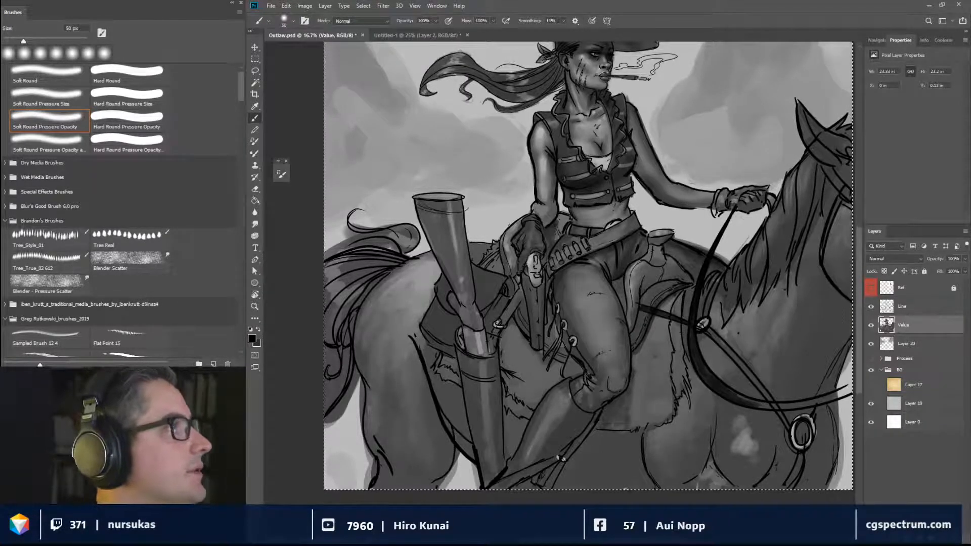
left_click(281, 175)
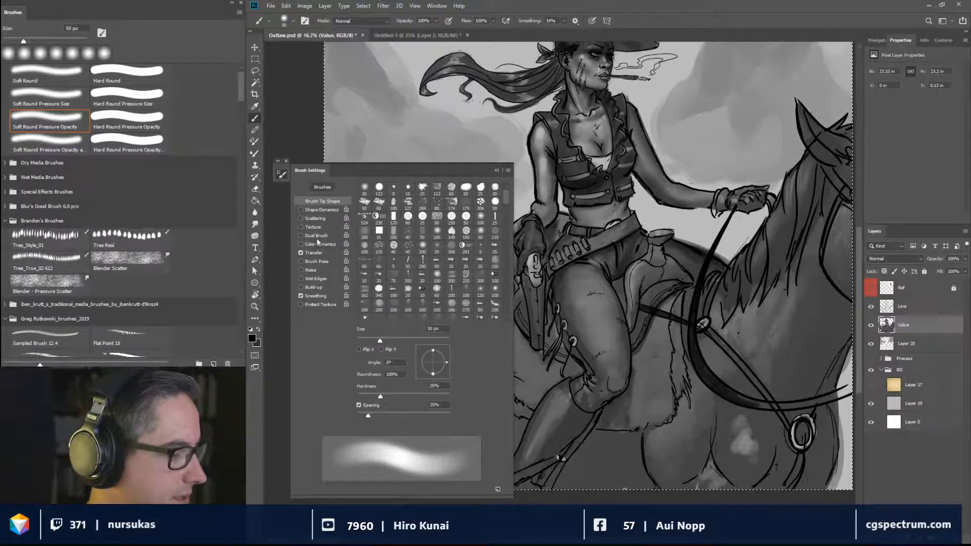
left_click(314, 253)
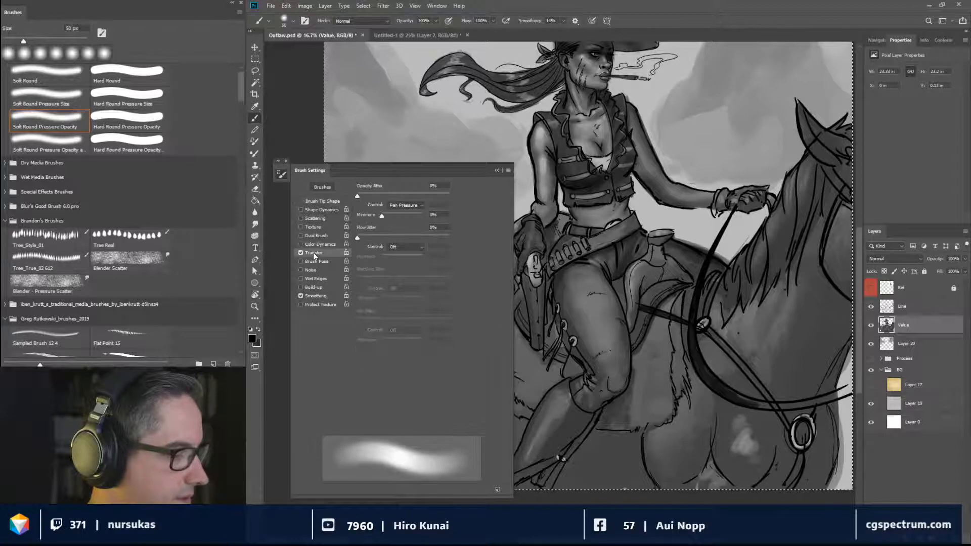
left_click(496, 170)
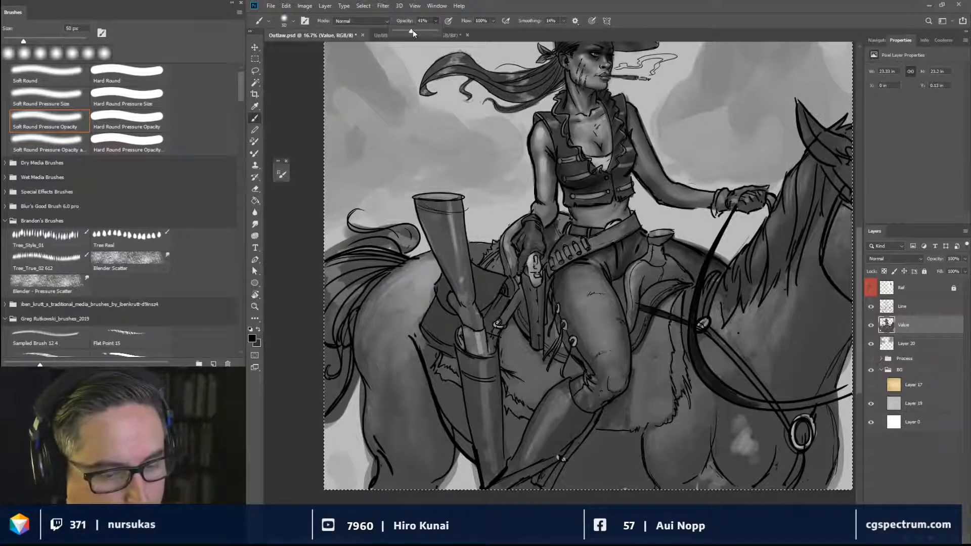
Shade the blanket and the front of the saddle beside the thigh with sampled tones, reducing the brush from 146 to 100 px.
left_click_drag(752, 334, 760, 334)
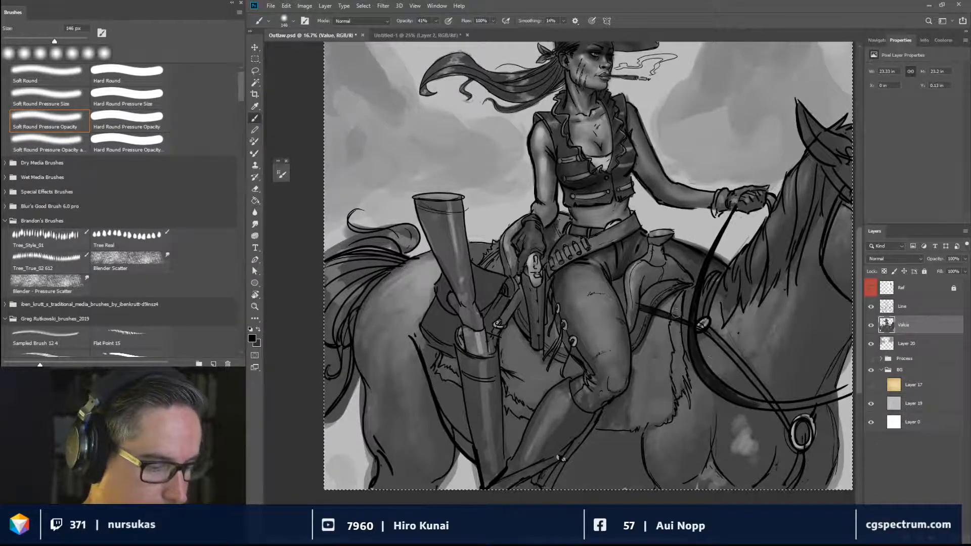
left_click_drag(677, 310, 676, 330)
left_click(678, 331, "alt")
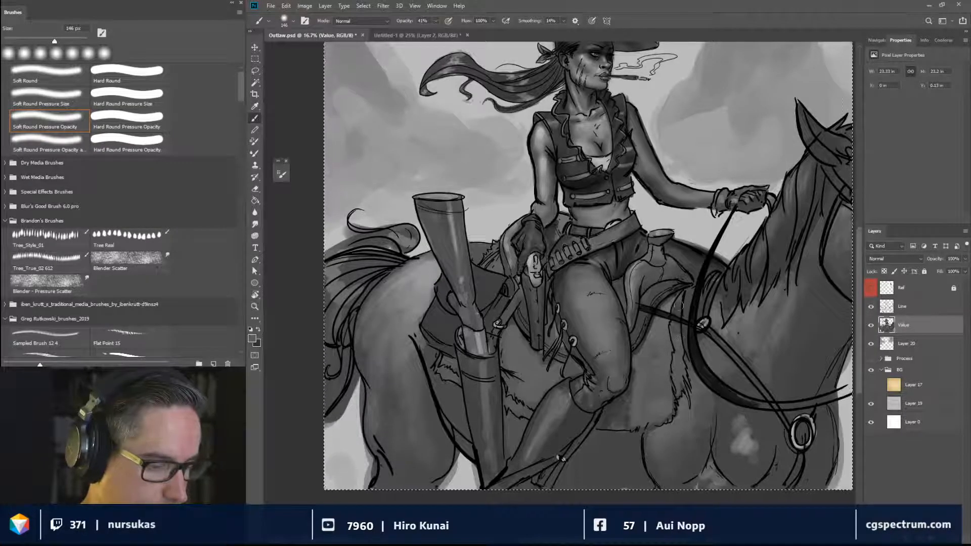
key("bracketleft")
key("bracketleft")
left_click(667, 297, "alt")
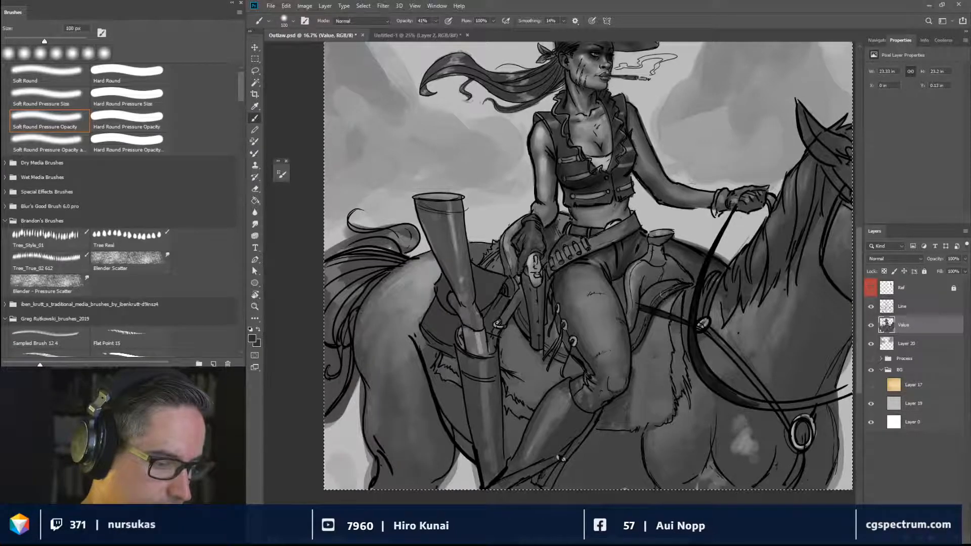
left_click(661, 298, "alt")
mouse_move(657, 294)
left_mouse_down()
mouse_move(669, 277)
mouse_move(649, 294)
mouse_move(689, 279)
mouse_move(640, 296)
mouse_move(681, 269)
mouse_move(645, 282)
mouse_move(682, 268)
mouse_move(647, 283)
left_mouse_up()
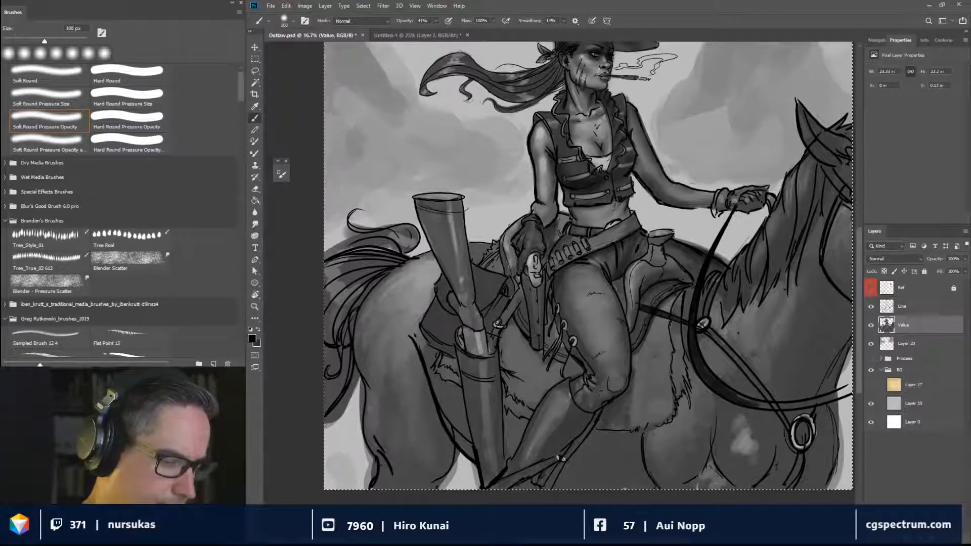
mouse_move(623, 305)
left_mouse_down()
mouse_move(626, 269)
mouse_move(627, 322)
mouse_move(640, 292)
left_mouse_up()
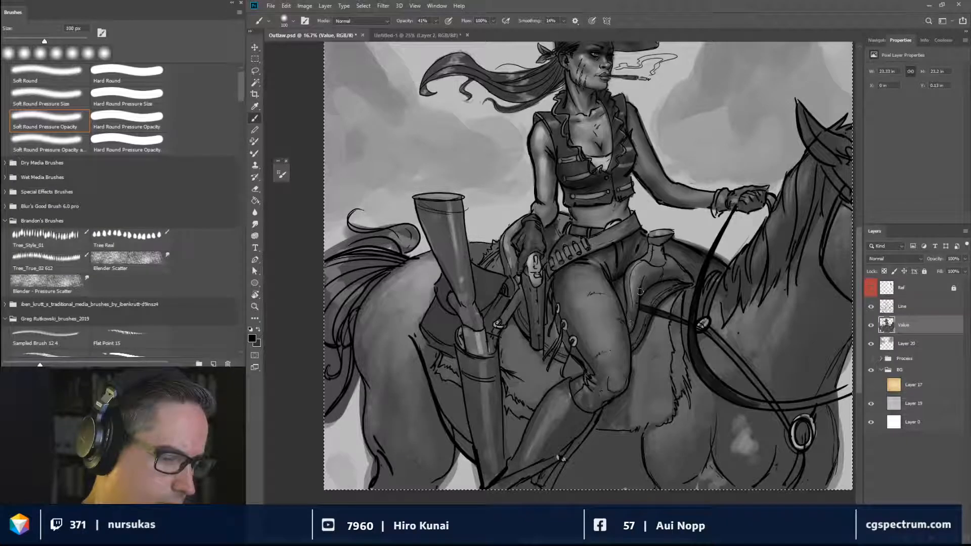
Shade the saddle horn and darken the saddle's front edge below it, sampling tones and reducing the brush to 45 px.
mouse_move(656, 247)
left_mouse_down()
mouse_move(653, 261)
mouse_move(664, 250)
left_mouse_up()
left_click(656, 248, "alt")
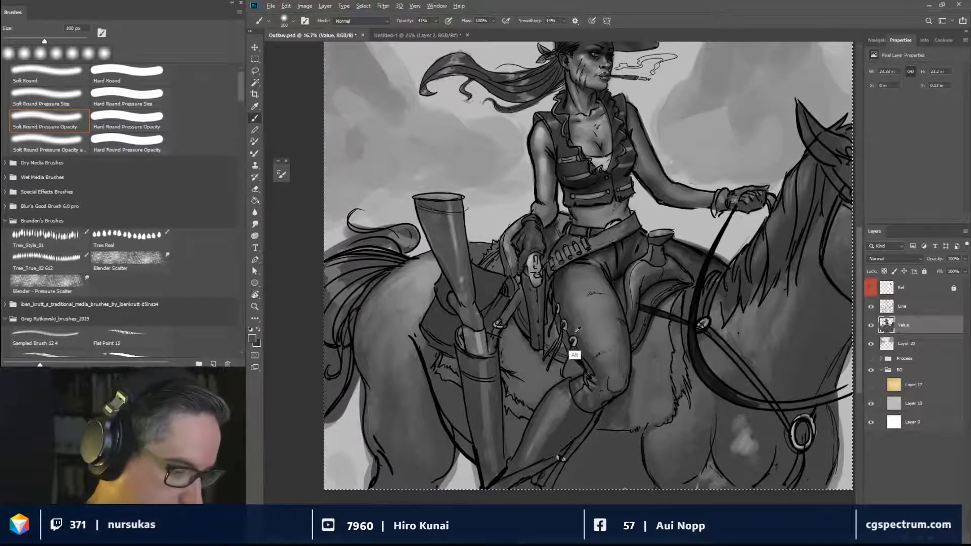
key("bracketleft")
key("bracketleft")
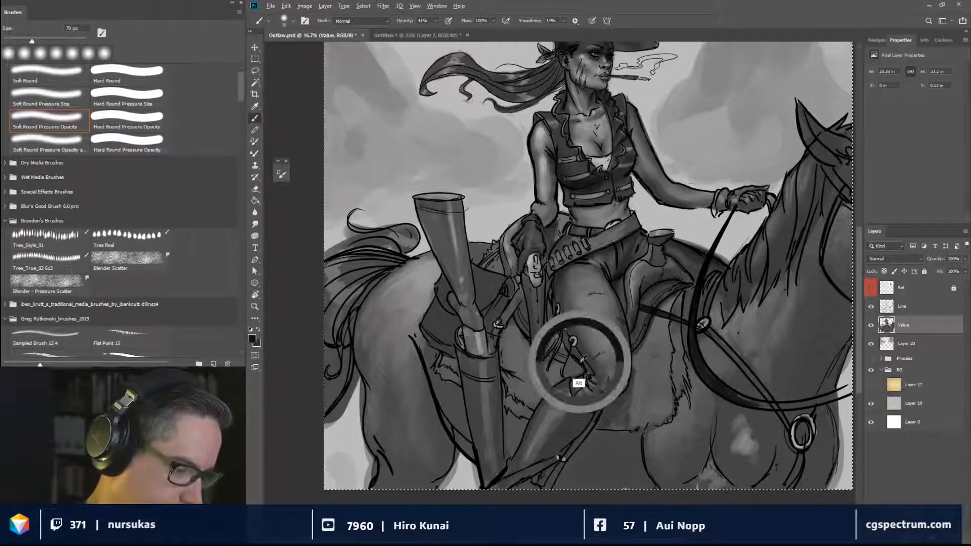
key("bracketleft")
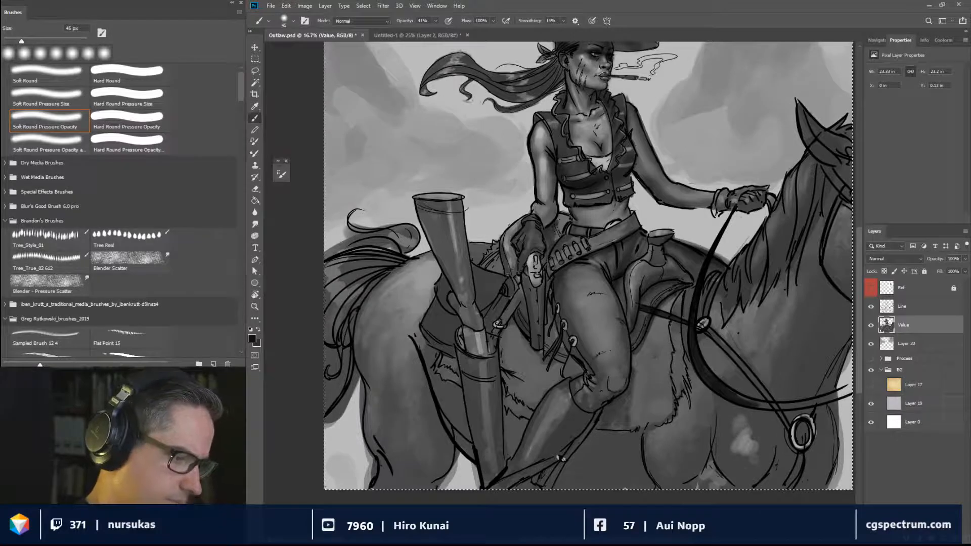
left_click_drag(656, 301, 664, 367)
Darken the near boot from the knee cuff down to the foot with a sampled dark tone and a 175 px brush.
key("ctrl+minus")
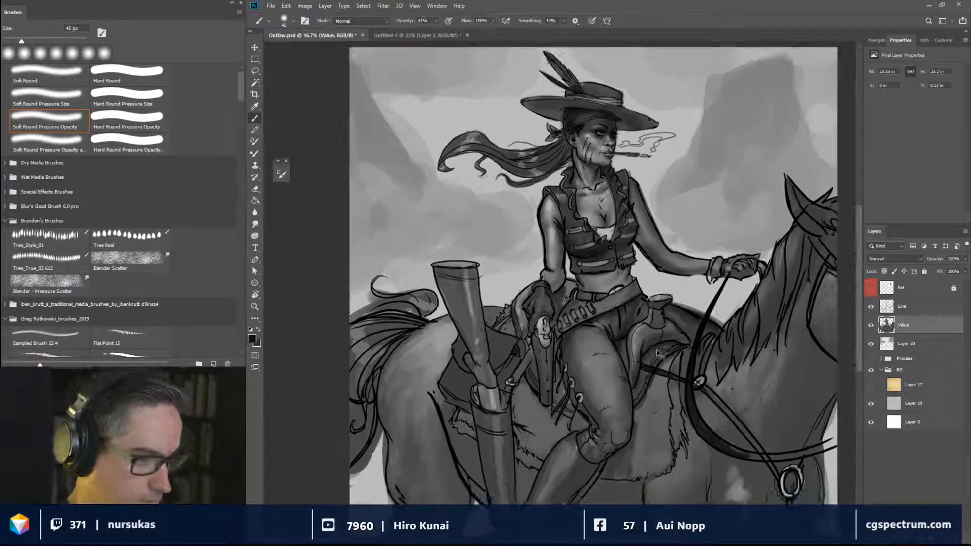
key("ctrl+plus")
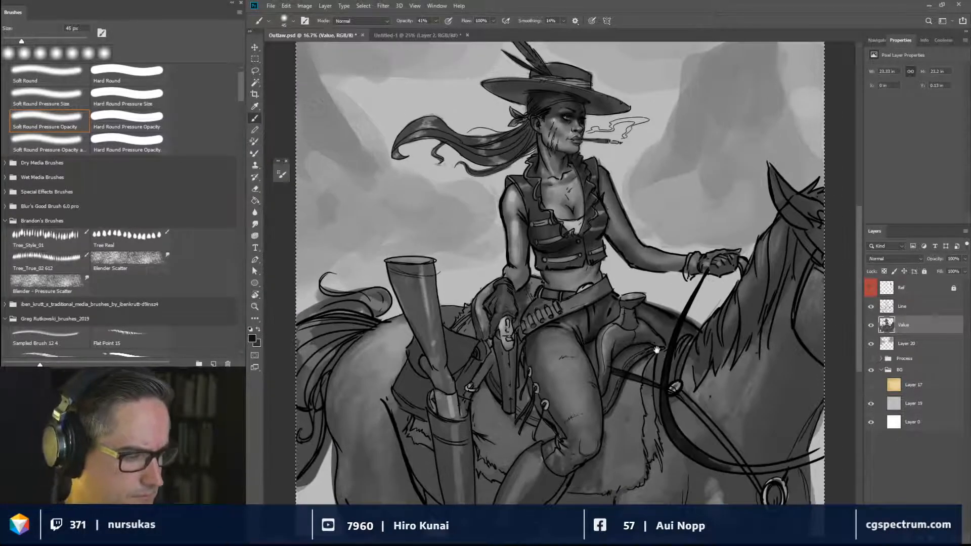
left_click_drag(657, 350, 745, 305)
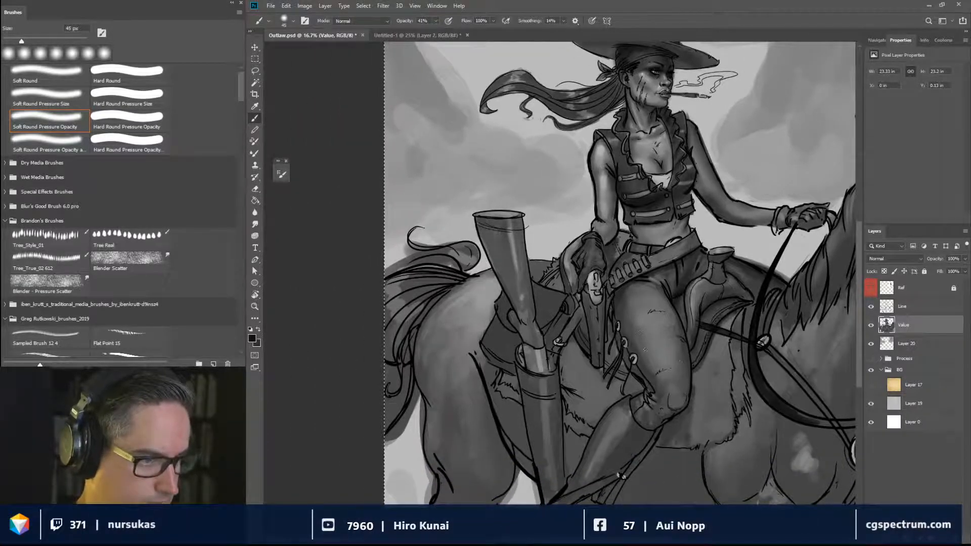
mouse_move(658, 354)
left_mouse_down()
mouse_move(705, 329)
mouse_move(682, 307)
left_mouse_up()
mouse_move(646, 397)
left_mouse_down()
mouse_move(702, 362)
mouse_move(625, 431)
mouse_move(658, 400)
left_mouse_up()
left_click(687, 377, "alt")
key("bracketleft")
key("bracketleft")
key("bracketleft")
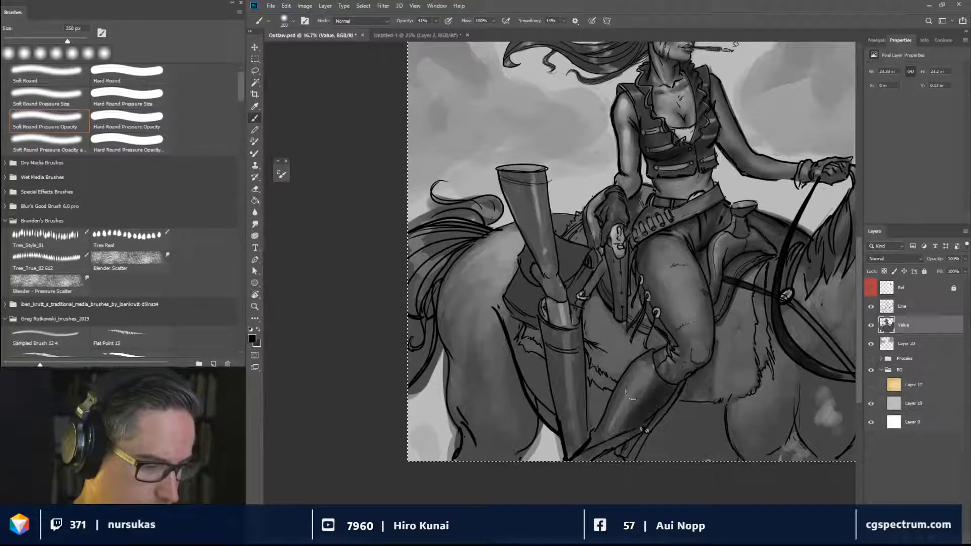
key("bracketleft")
left_click_drag(647, 360, 611, 424)
mouse_move(632, 387)
left_mouse_down()
mouse_move(622, 424)
mouse_move(592, 449)
left_mouse_up()
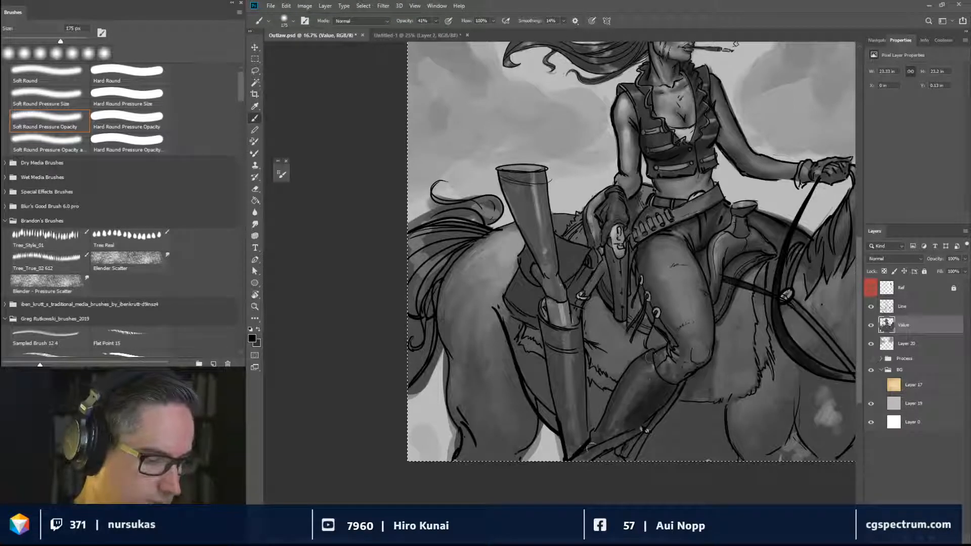
mouse_move(649, 357)
left_mouse_down()
mouse_move(632, 386)
mouse_move(661, 396)
left_mouse_up()
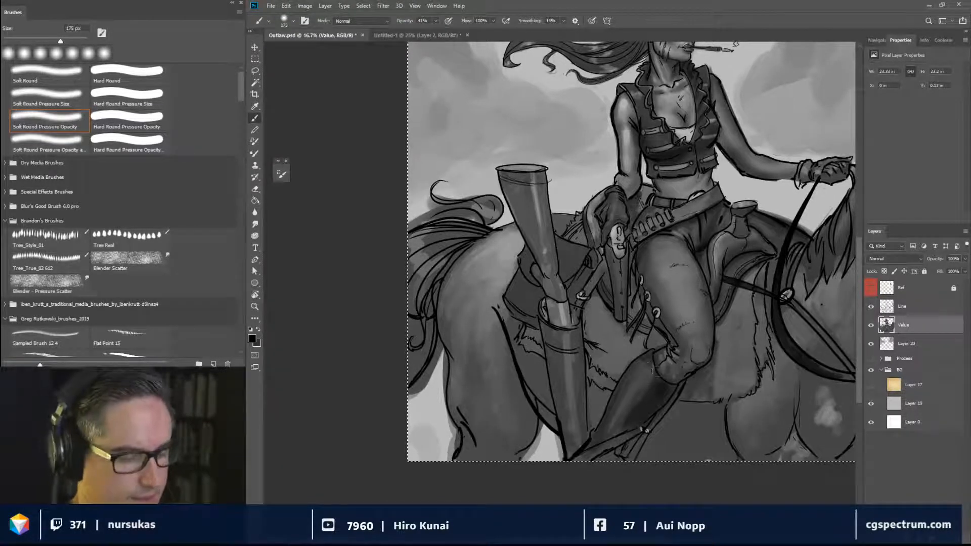
mouse_move(653, 358)
left_mouse_down()
mouse_move(664, 391)
mouse_move(646, 364)
mouse_move(610, 428)
left_mouse_up()
mouse_move(641, 389)
left_mouse_down()
mouse_move(582, 464)
mouse_move(602, 461)
left_mouse_up()
key("bracketleft")
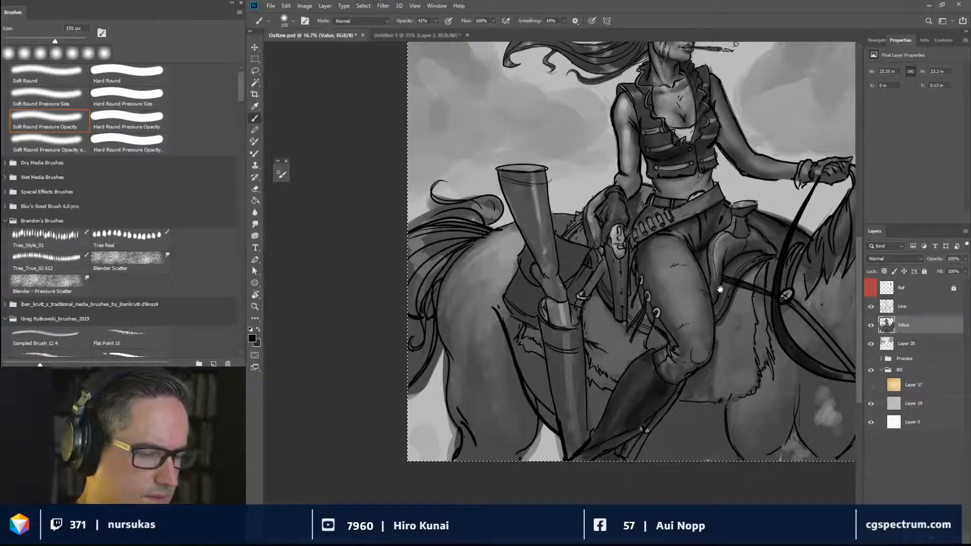
Darken the gloves on both of the rider's hands with a 100 px brush.
left_click_drag(721, 289, 715, 346)
key("bracketleft")
key("bracketleft")
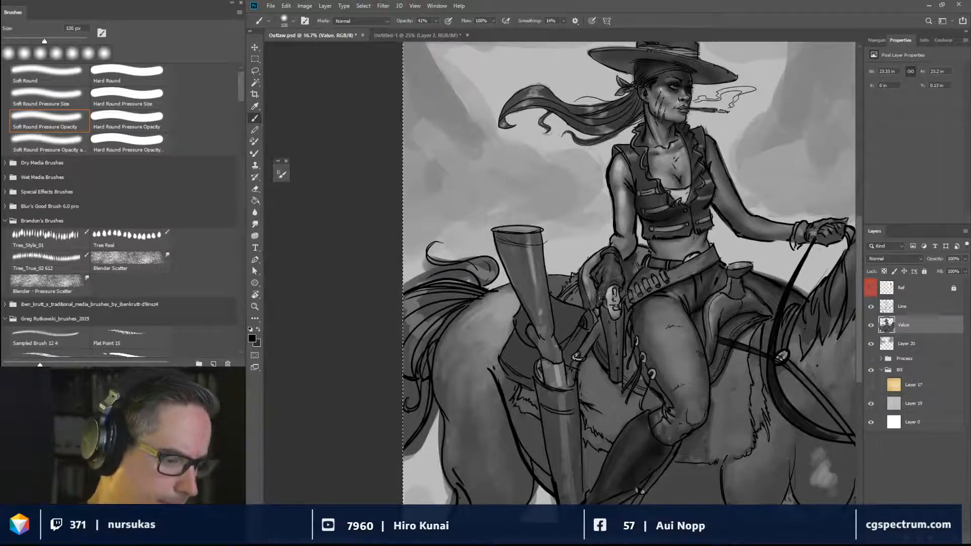
mouse_move(601, 302)
left_mouse_down()
mouse_move(606, 258)
mouse_move(618, 253)
mouse_move(619, 276)
left_mouse_up()
left_click_drag(796, 229, 796, 247)
mouse_move(806, 229)
left_mouse_down()
mouse_move(834, 239)
mouse_move(839, 230)
left_mouse_up()
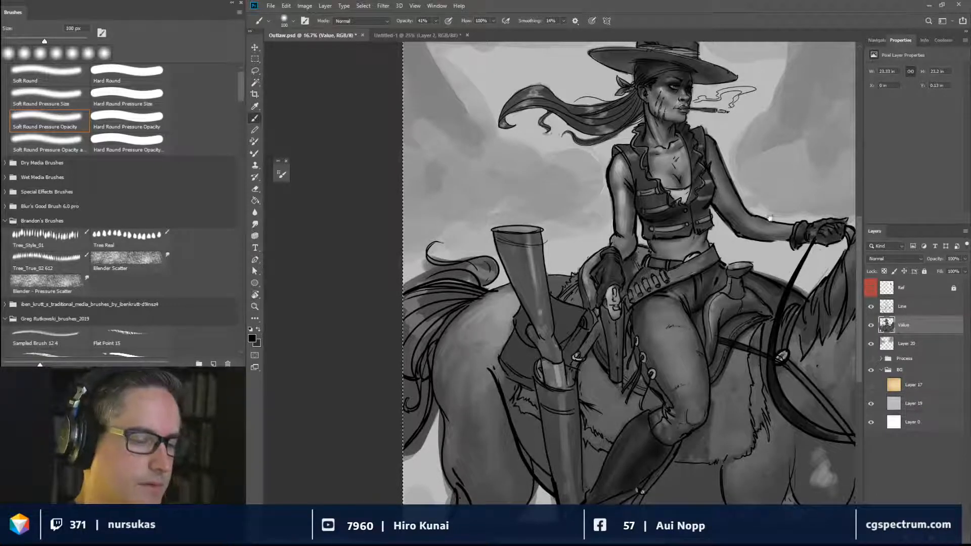
Darken the butt end of the rifle stock with the 100 px brush.
left_click_drag(762, 257, 789, 259)
left_click_drag(704, 320, 716, 278)
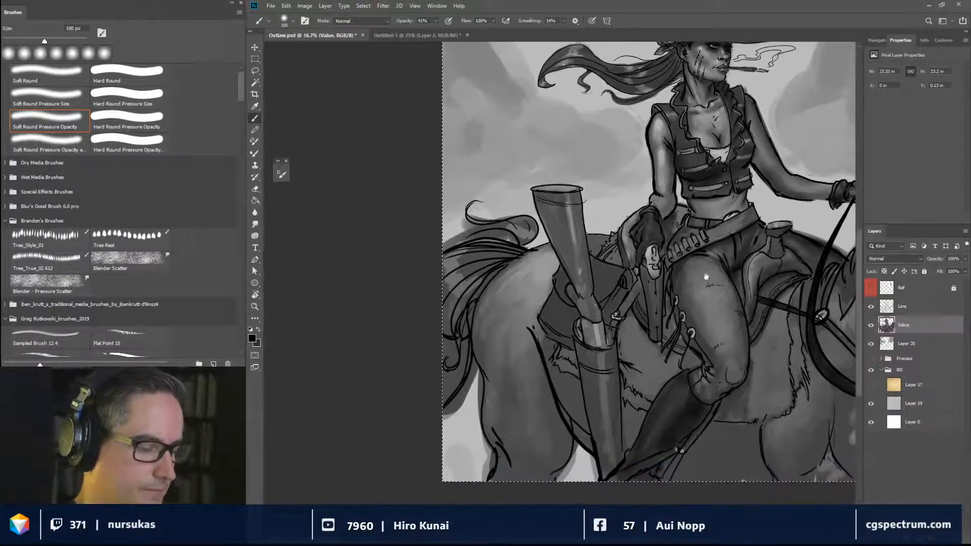
left_click_drag(538, 194, 581, 200)
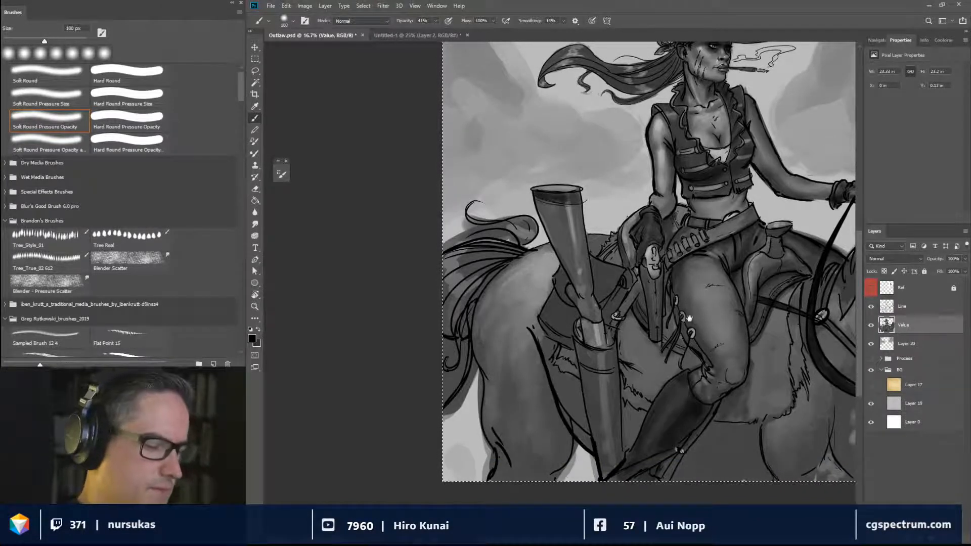
Shade the saddle leather beside the rifle's grip with an 80 px brush.
left_click_drag(708, 357, 709, 282)
key("bracketleft")
key("bracketleft")
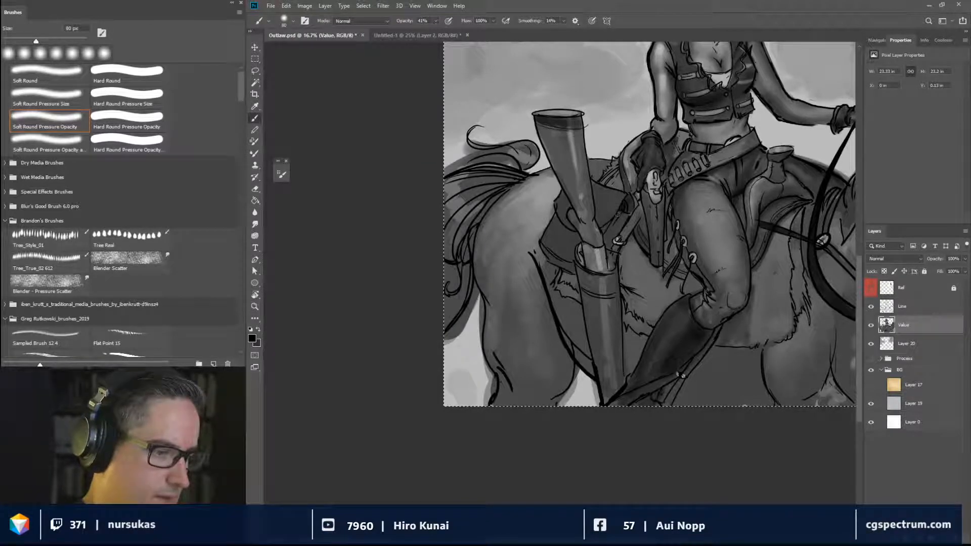
left_click_drag(622, 215, 609, 244)
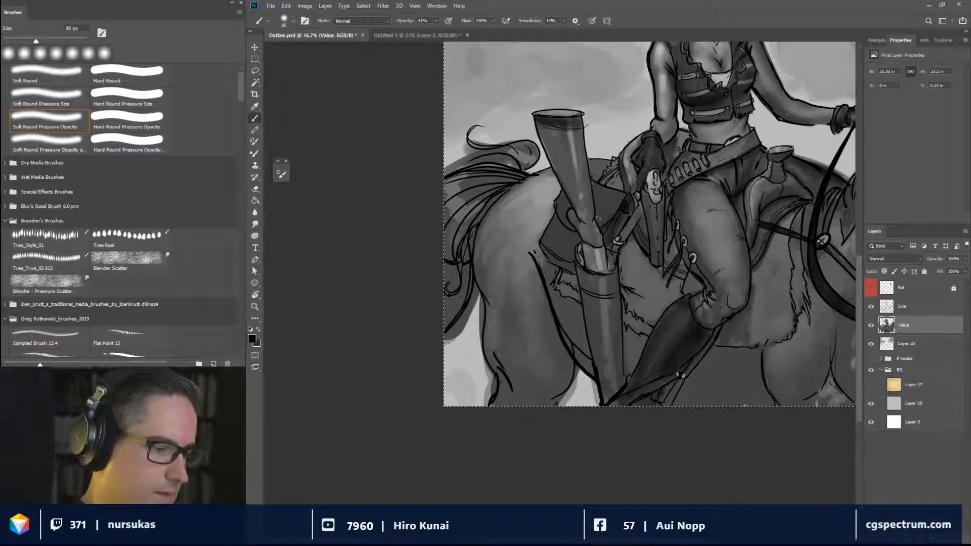
Darken the saddle blanket behind the rifle scabbard and by its ragged lower edge, enlarging the brush to 175 px.
mouse_move(546, 251)
left_mouse_down()
mouse_move(578, 263)
mouse_move(566, 294)
mouse_move(579, 308)
left_mouse_up()
key("bracketright")
key("bracketright")
key("bracketright")
key("bracketright")
key("bracketright")
left_click_drag(556, 267, 590, 374)
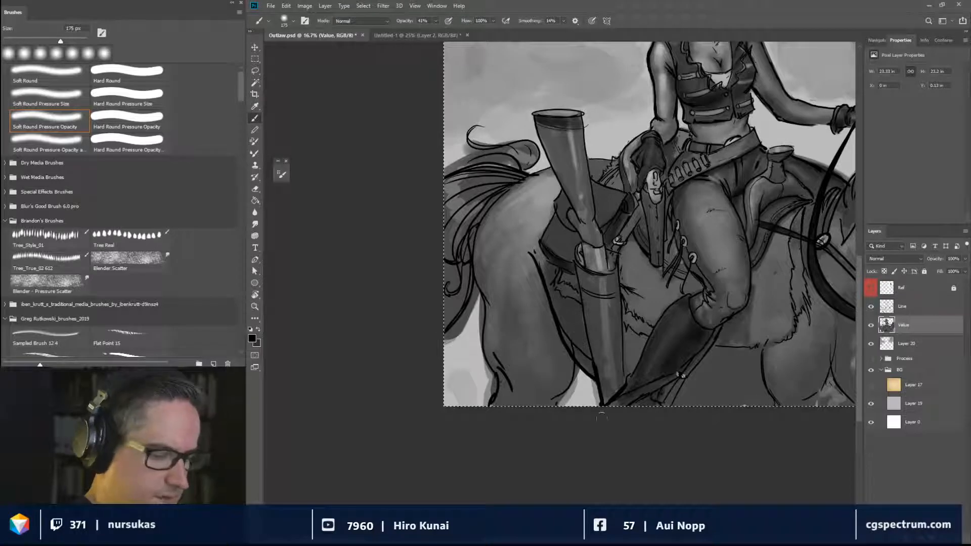
left_click_drag(631, 327, 637, 336)
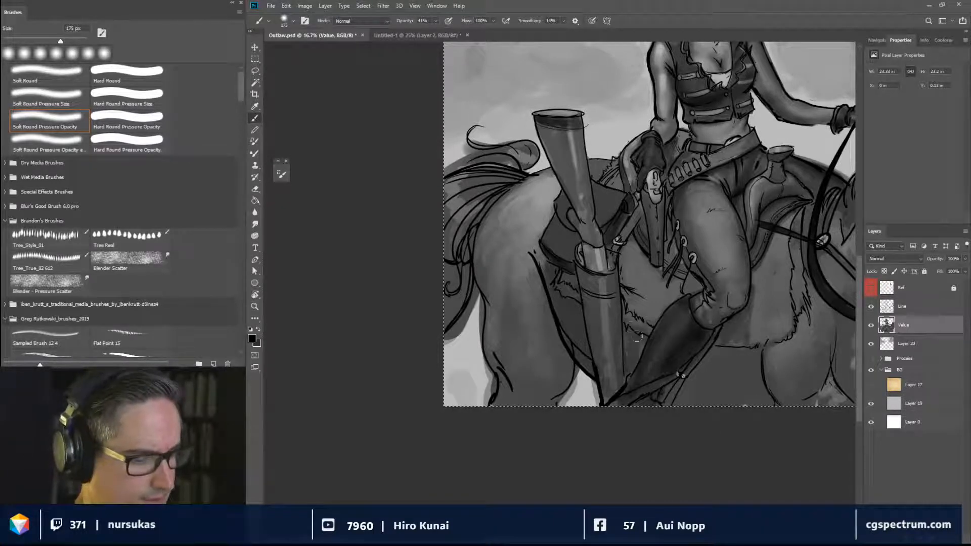
Shade the lower part of the horse's hind leg with broad dark strokes and reduce the brush to 80 px.
mouse_move(561, 369)
left_mouse_down()
mouse_move(565, 345)
mouse_move(546, 412)
mouse_move(564, 352)
mouse_move(531, 407)
mouse_move(547, 344)
left_mouse_up()
left_click_drag(513, 397, 501, 326)
key("bracketleft")
key("bracketleft")
key("bracketleft")
key("bracketleft")
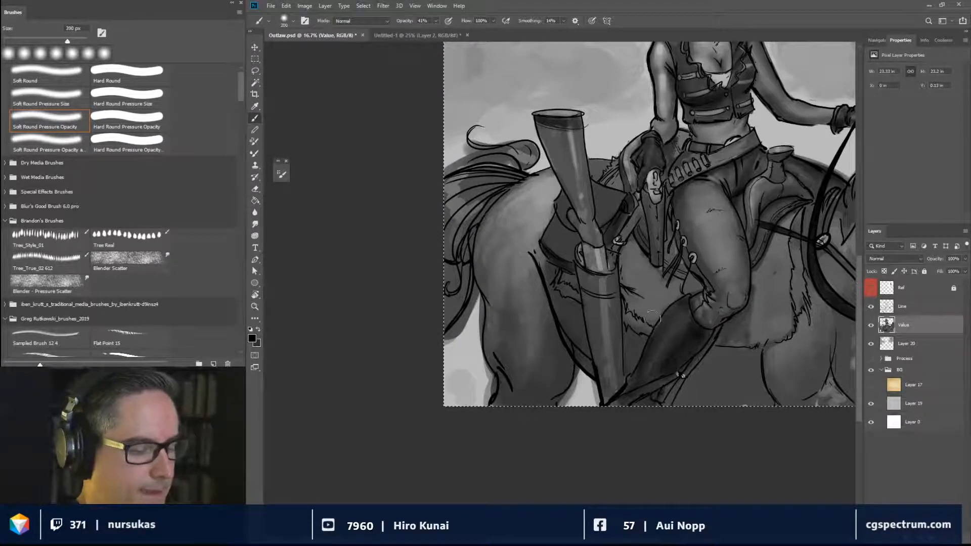
key("bracketleft")
key("bracketleft")
key("bracketleft")
key("bracketleft")
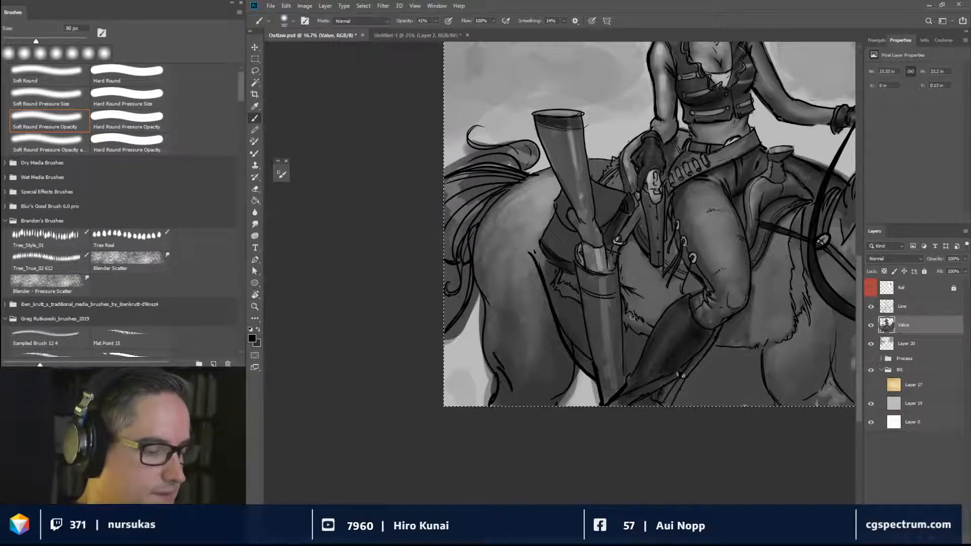
key("bracketleft")
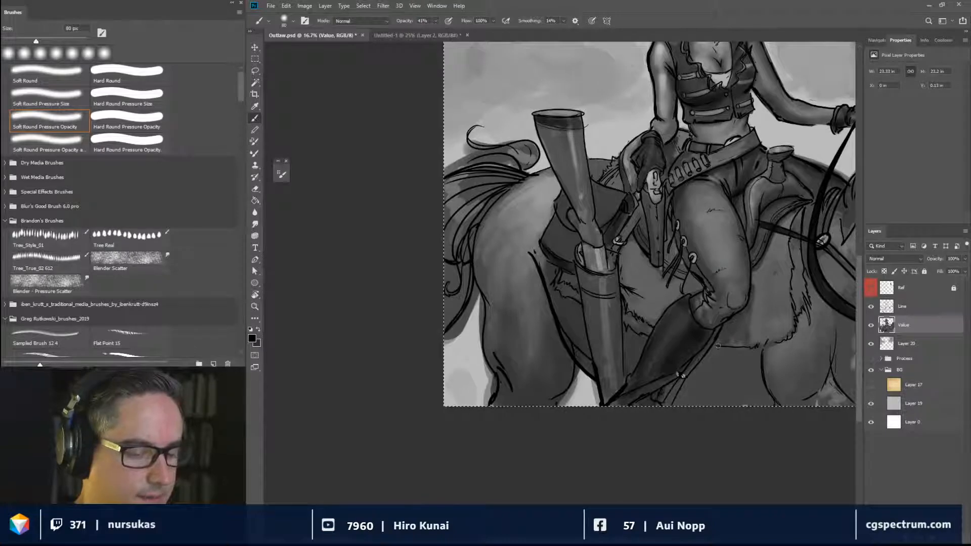
Darken the horse's belly beneath the rider's boot and deepen the hind leg's shadow with a 900 px soft brush.
mouse_move(739, 326)
left_mouse_down()
mouse_move(722, 346)
mouse_move(794, 399)
mouse_move(685, 377)
left_mouse_up()
key("bracketleft")
key("bracketleft")
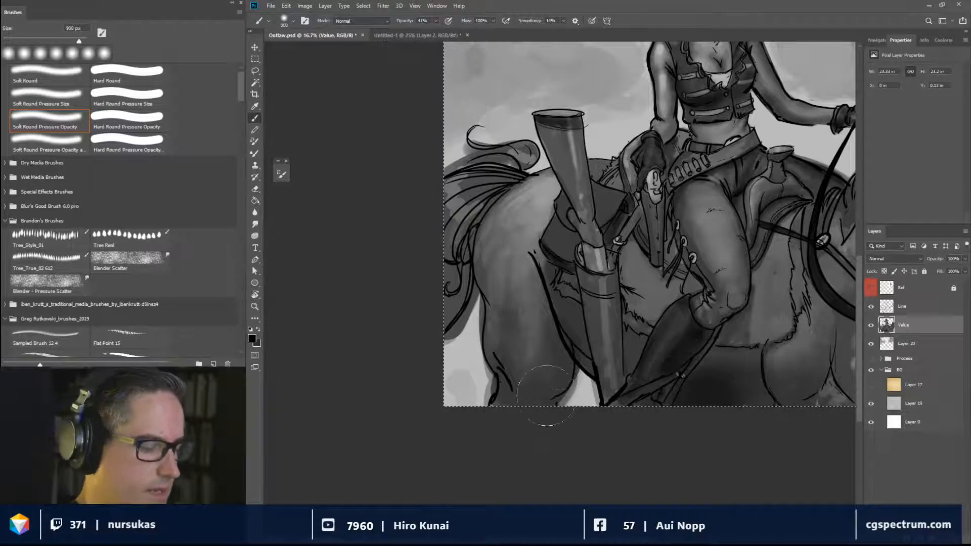
mouse_move(546, 396)
left_mouse_down()
mouse_move(560, 367)
mouse_move(523, 377)
mouse_move(514, 308)
left_mouse_up()
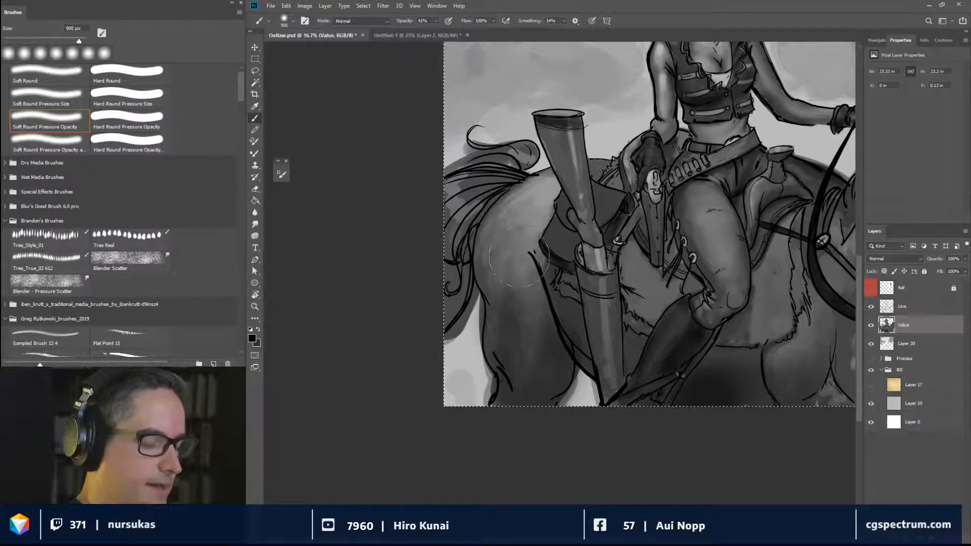
Touch up the hind leg's edge beside the rifle scabbard with sampled background grey, and shade the belly-foreleg edge with sampled dark grey at 300 px.
left_click(577, 388, "alt")
mouse_move(571, 380)
left_mouse_down()
mouse_move(546, 380)
mouse_move(560, 399)
left_mouse_up()
key("bracketleft")
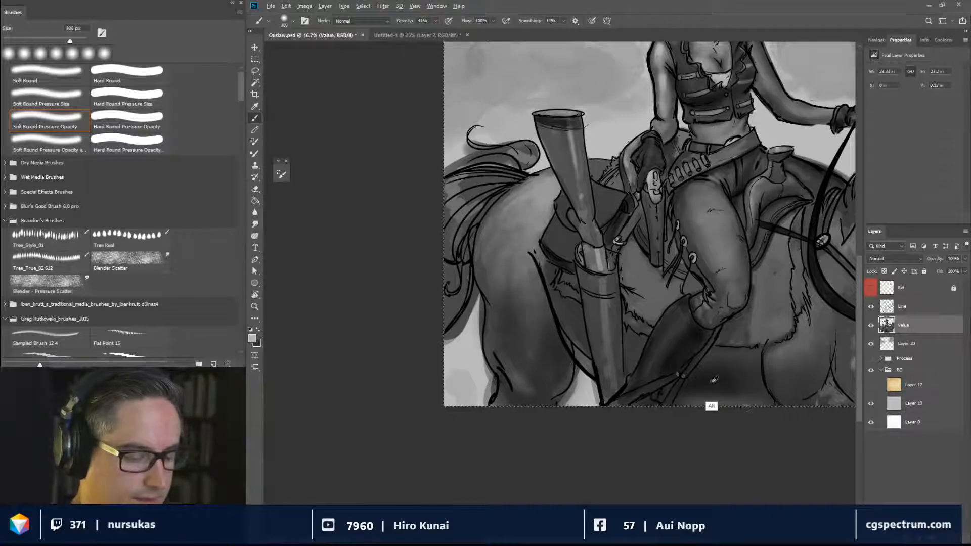
left_click(686, 351, "alt")
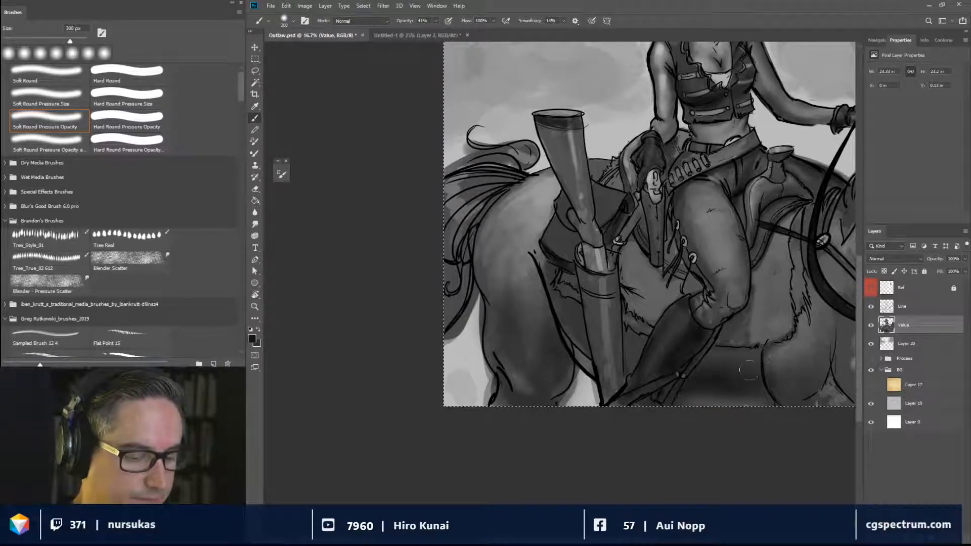
left_click_drag(754, 370, 770, 371)
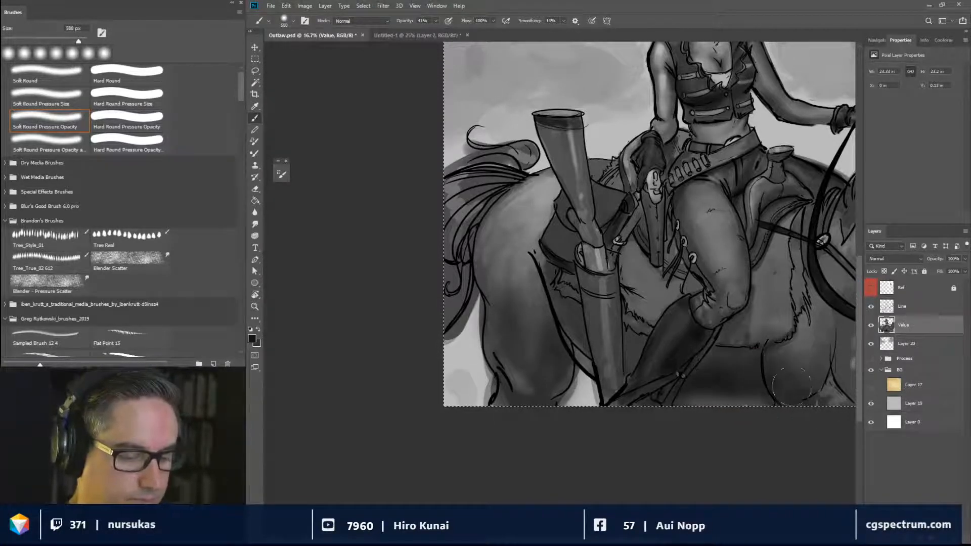
Shade the horse's shoulder, chest and lower neck with broad strokes of a large soft brush.
left_click_drag(794, 405, 675, 426)
mouse_move(756, 416)
left_mouse_down()
mouse_move(809, 427)
mouse_move(824, 355)
mouse_move(712, 415)
mouse_move(807, 336)
mouse_move(784, 357)
mouse_move(730, 355)
mouse_move(741, 335)
mouse_move(691, 380)
mouse_move(694, 360)
left_mouse_up()
left_click_drag(789, 344, 842, 258)
left_click_drag(788, 382, 694, 420)
mouse_move(718, 316)
left_mouse_down()
mouse_move(712, 380)
mouse_move(726, 352)
left_mouse_up()
Reduce the brush to 250 px and model the horse's neck and chest around the reins.
key("bracketleft")
key("bracketleft")
key("bracketleft")
key("bracketleft")
mouse_move(697, 246)
left_mouse_down()
mouse_move(677, 347)
mouse_move(687, 260)
left_mouse_up()
mouse_move(677, 324)
left_mouse_down()
mouse_move(678, 344)
mouse_move(663, 289)
left_mouse_up()
mouse_move(704, 314)
left_mouse_down()
mouse_move(716, 237)
mouse_move(703, 313)
left_mouse_up()
Shade the horse's cheek, the area below its ear and the front edge of its chest with sampled greys.
left_click(662, 323, "alt")
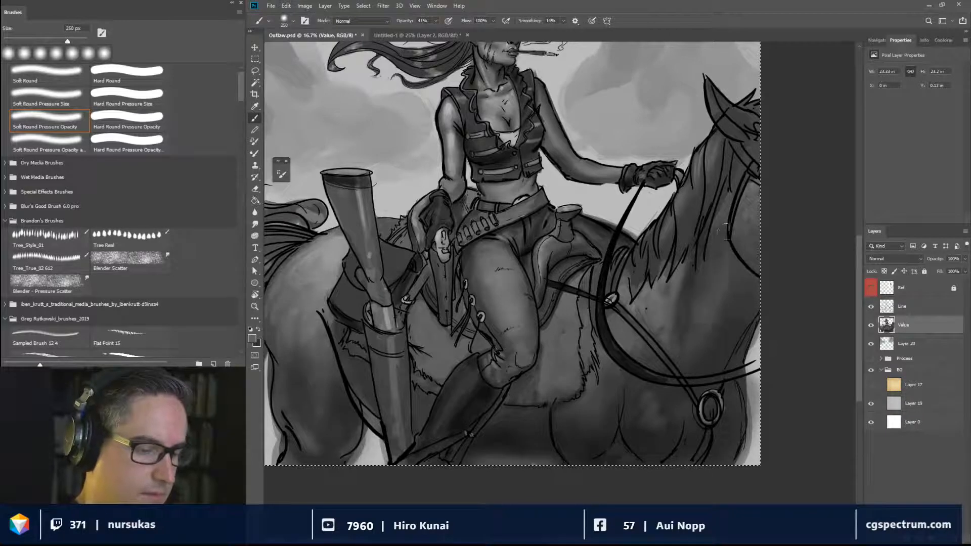
left_click_drag(726, 232, 709, 298)
left_click(738, 244, "alt")
left_click(725, 255, "alt")
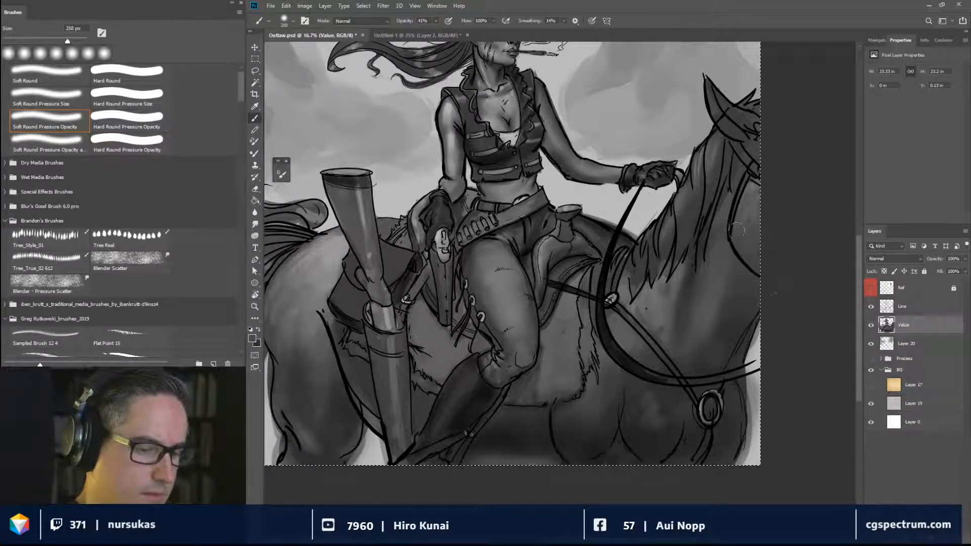
left_click(733, 255, "alt")
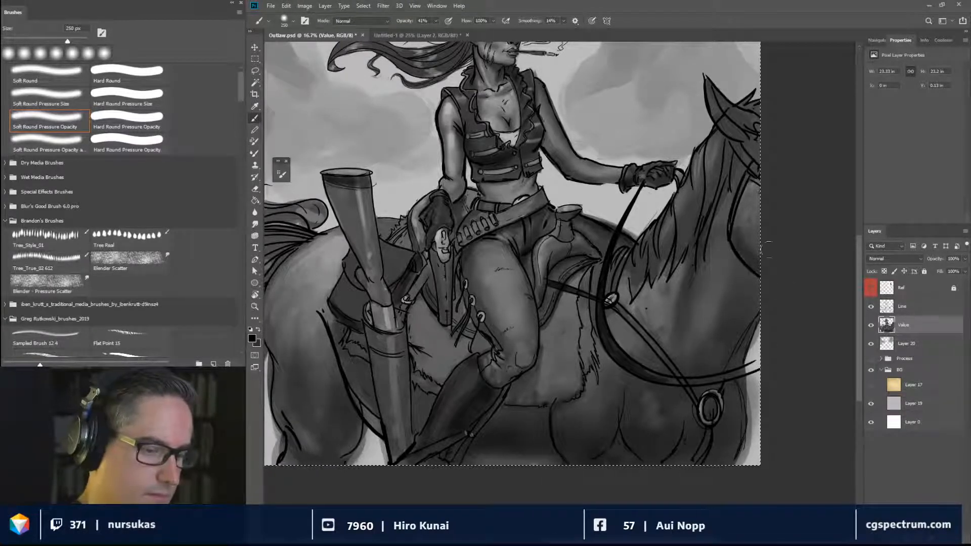
mouse_move(740, 129)
left_mouse_down()
mouse_move(761, 121)
mouse_move(746, 120)
mouse_move(754, 158)
left_mouse_up()
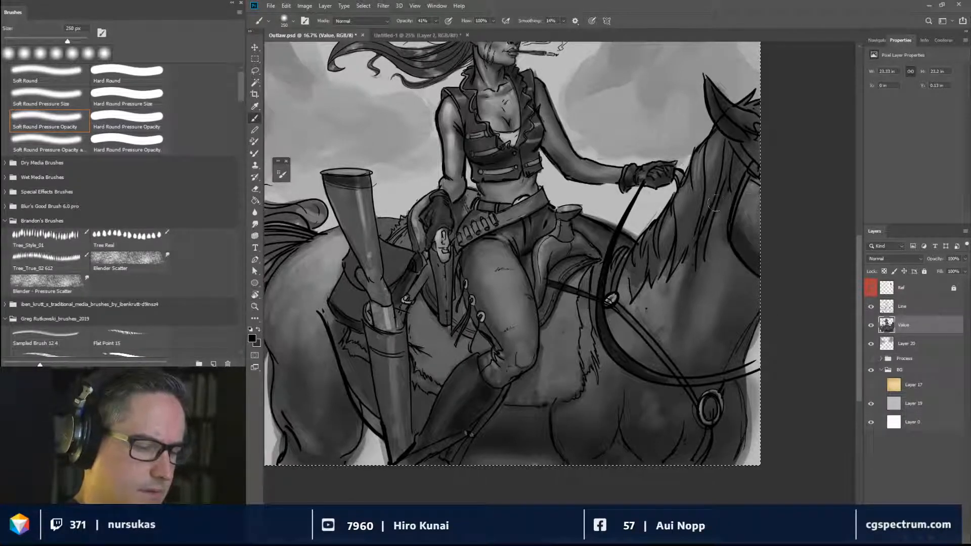
mouse_move(742, 320)
left_mouse_down()
mouse_move(722, 359)
mouse_move(729, 360)
mouse_move(725, 394)
mouse_move(744, 406)
left_mouse_up()
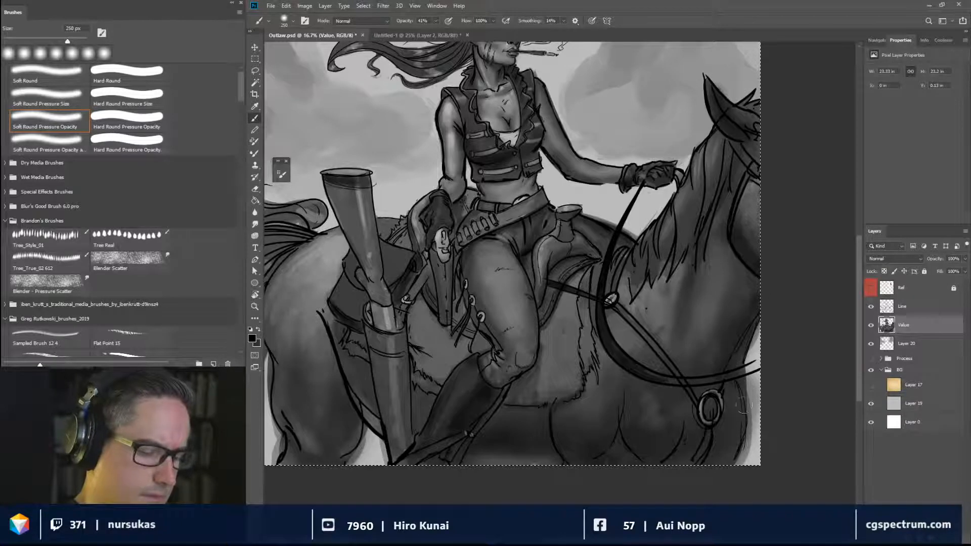
Shade the horse's lower chest, then darken the underside of the belly using a 550 px brush and a sampled dark grey.
mouse_move(701, 453)
left_mouse_down()
mouse_move(685, 436)
mouse_move(640, 456)
left_mouse_up()
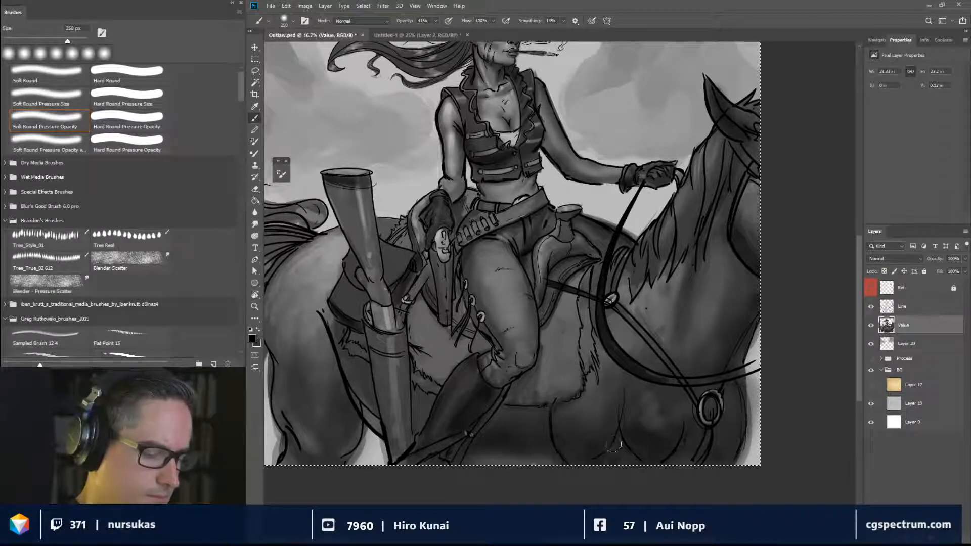
key("bracketright")
key("bracketright")
key("bracketright")
key("bracketright")
key("bracketright")
key("bracketright")
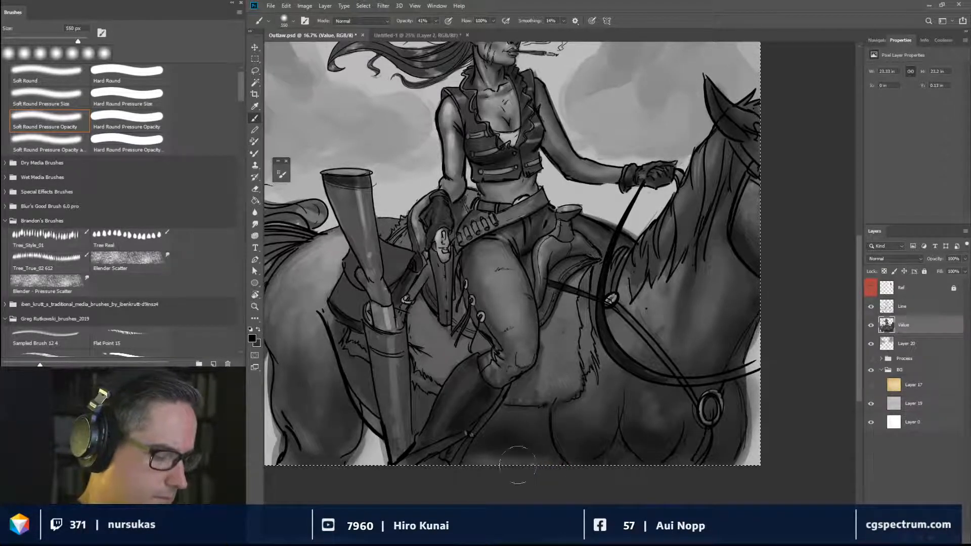
left_click(521, 417, "alt")
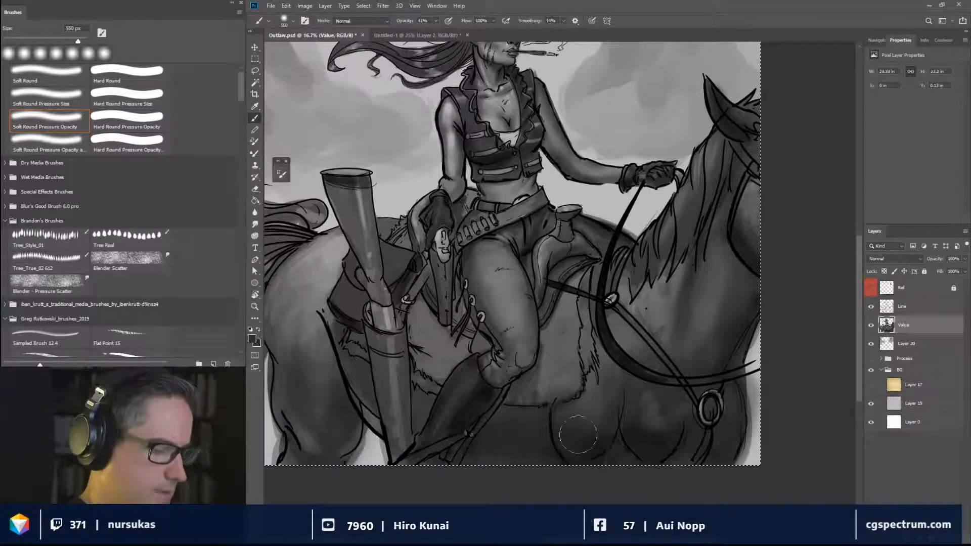
Darken the rifle scabbard and the nearby saddle blanket with sampled grey and a 175 px brush.
key("bracketleft")
key("bracketleft")
key("bracketleft")
key("bracketleft")
key("bracketleft")
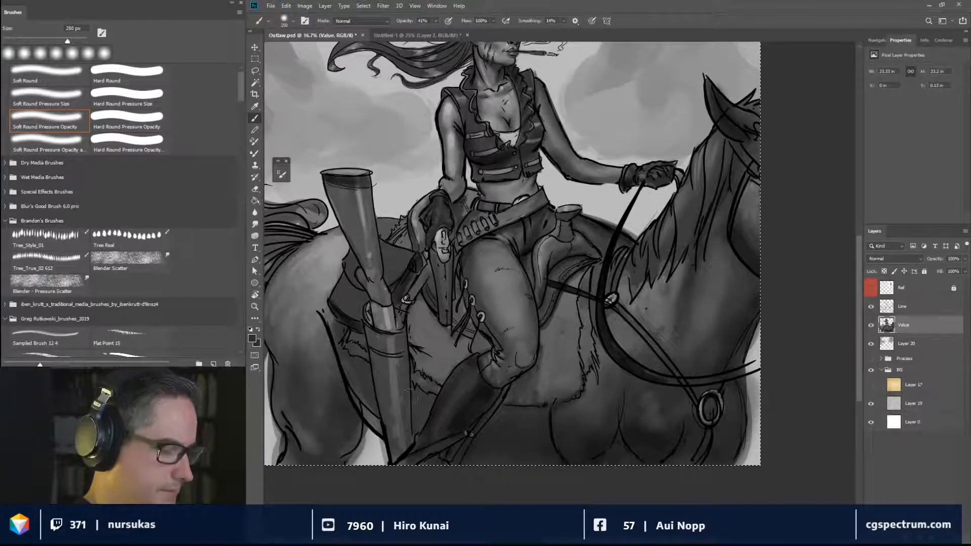
left_click(345, 317, "alt")
key("bracketleft")
key("bracketleft")
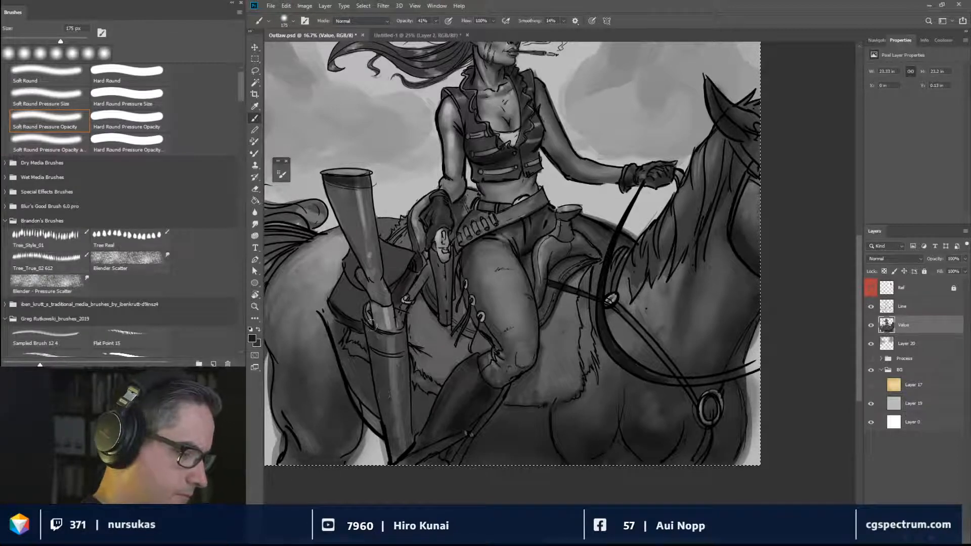
mouse_move(375, 336)
left_mouse_down()
mouse_move(404, 338)
mouse_move(426, 441)
left_mouse_up()
left_click_drag(430, 332, 449, 332)
mouse_move(434, 365)
left_mouse_down()
mouse_move(423, 341)
mouse_move(443, 368)
left_mouse_up()
Shade the saddle blanket between the holster and the rider's knee with the 175 px brush.
key("bracketleft")
key("bracketleft")
key("bracketleft")
key("bracketleft")
key("bracketleft")
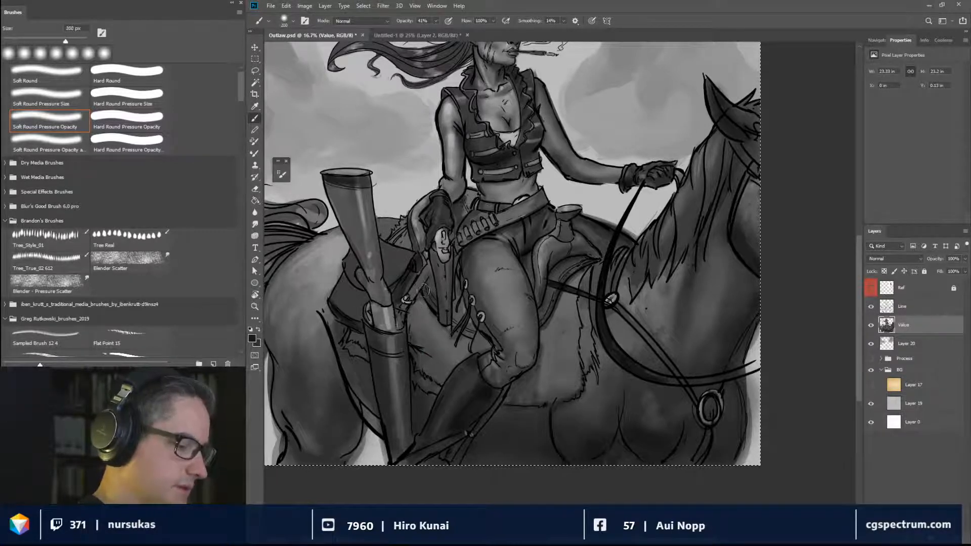
mouse_move(426, 306)
left_mouse_down()
mouse_move(456, 324)
mouse_move(458, 264)
mouse_move(466, 307)
mouse_move(493, 350)
mouse_move(486, 343)
mouse_move(483, 351)
left_mouse_up()
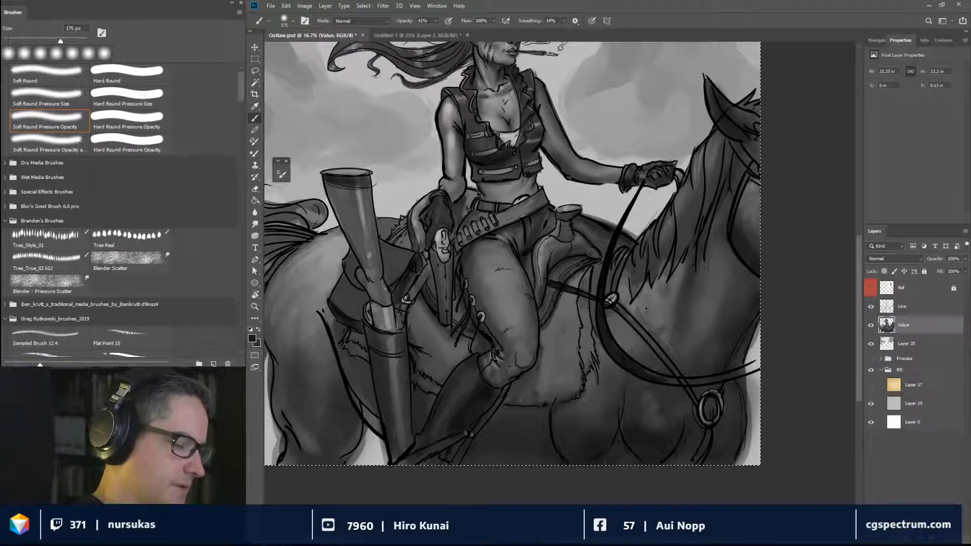
Shade the saddle blanket in front of the rider's leg and under the saddle horn, working from a 354 px to a 175 px brush.
left_click_drag(513, 301, 520, 301, "alt")
mouse_move(544, 360)
left_mouse_down()
mouse_move(540, 295)
mouse_move(537, 378)
mouse_move(528, 364)
mouse_move(492, 418)
left_mouse_up()
left_click_drag(543, 307, 561, 301)
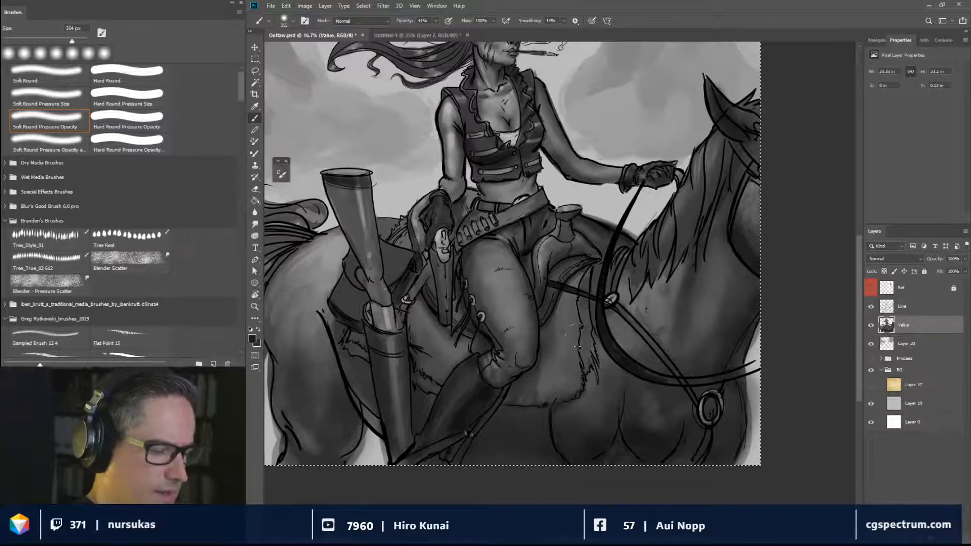
key("bracketleft")
key("bracketleft")
key("bracketleft")
key("bracketleft")
left_click_drag(587, 267, 560, 303)
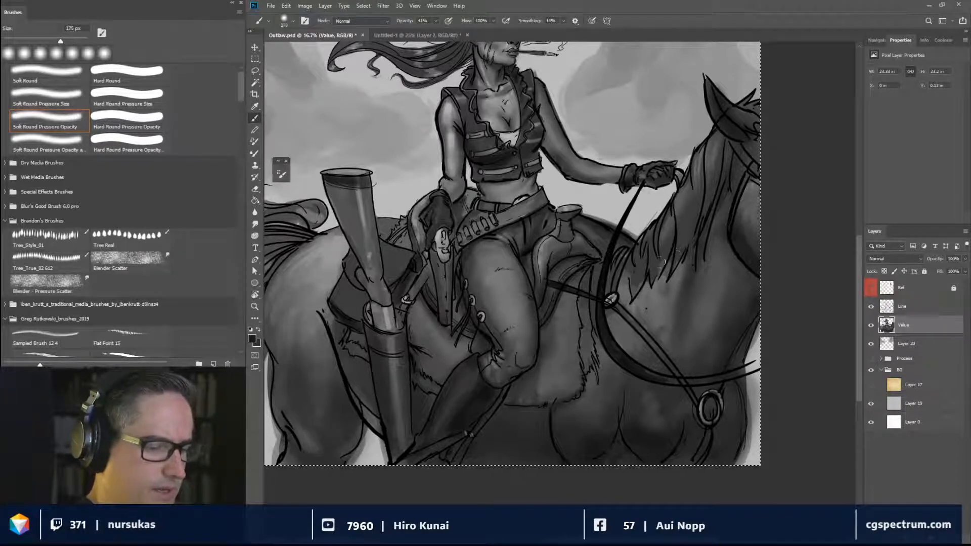
Touch up the horse's cheek below the bridle and shade down the rifle stock with a 250 px brush.
mouse_move(647, 279)
left_mouse_down("alt")
mouse_move(640, 260)
mouse_move(623, 294)
left_mouse_up("alt")
mouse_move(753, 167)
left_mouse_down()
mouse_move(754, 223)
mouse_move(763, 207)
left_mouse_up()
key("space")
left_click_drag(698, 372, 839, 430)
key("bracketleft")
key("bracketleft")
mouse_move(477, 239)
left_mouse_down()
mouse_move(498, 302)
mouse_move(498, 260)
mouse_move(505, 312)
left_mouse_up()
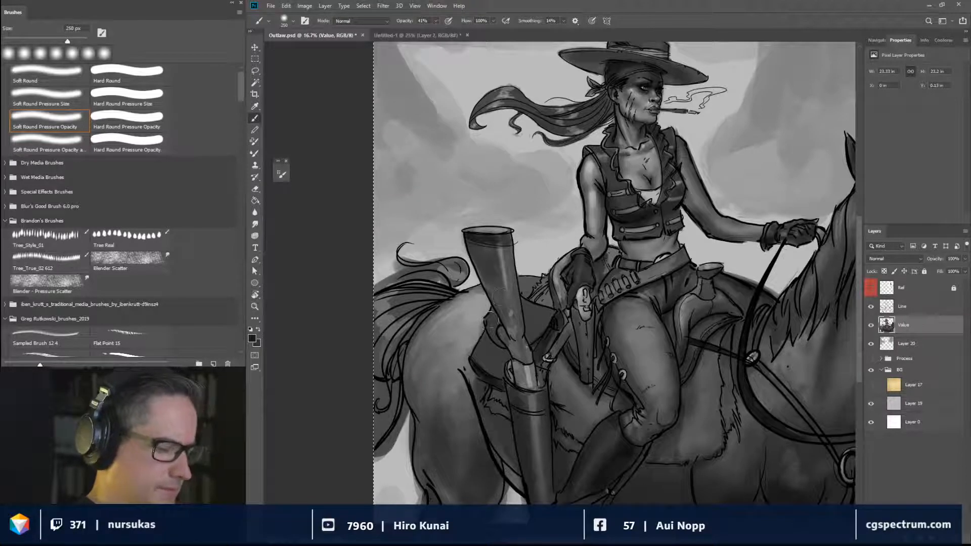
Darken the horse's tail and the edge of the rump beside it with a 274 px brush.
key("bracketright")
left_click_drag(380, 436, 386, 400)
left_click_drag(380, 329, 382, 445)
left_click_drag(382, 387, 383, 424)
left_click_drag(401, 374, 423, 340)
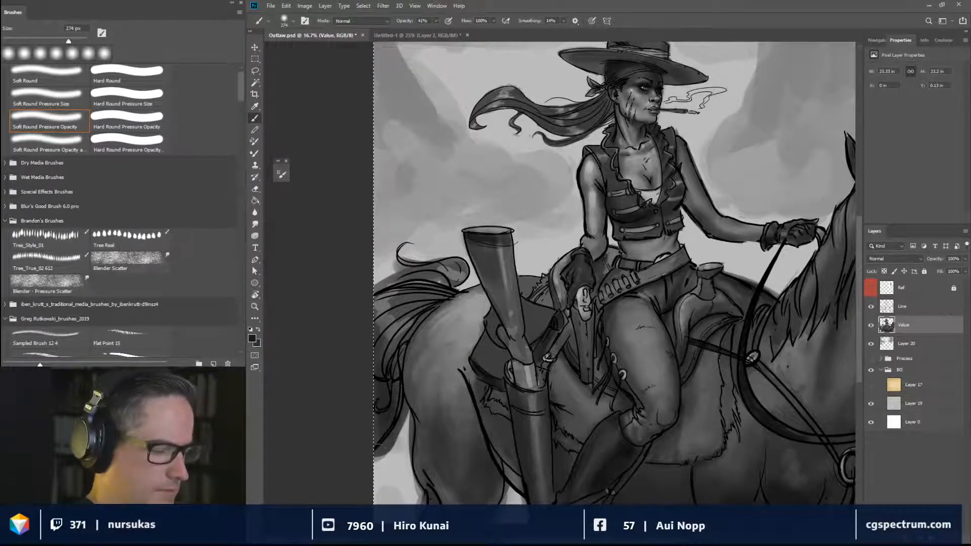
Examine the whole illustration at reduced size to judge its overall value balance.
left_click_drag(725, 394, 679, 367)
key("ctrl+minus")
key("ctrl+minus")
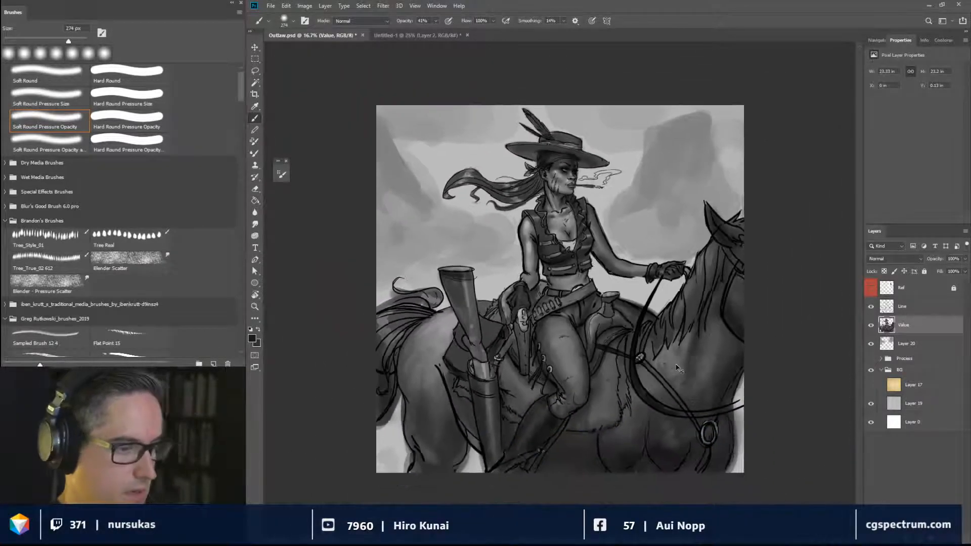
key("ctrl+a")
key("ctrl+minus")
key("ctrl+minus")
key("ctrl+plus")
key("ctrl+plus")
key("ctrl+plus")
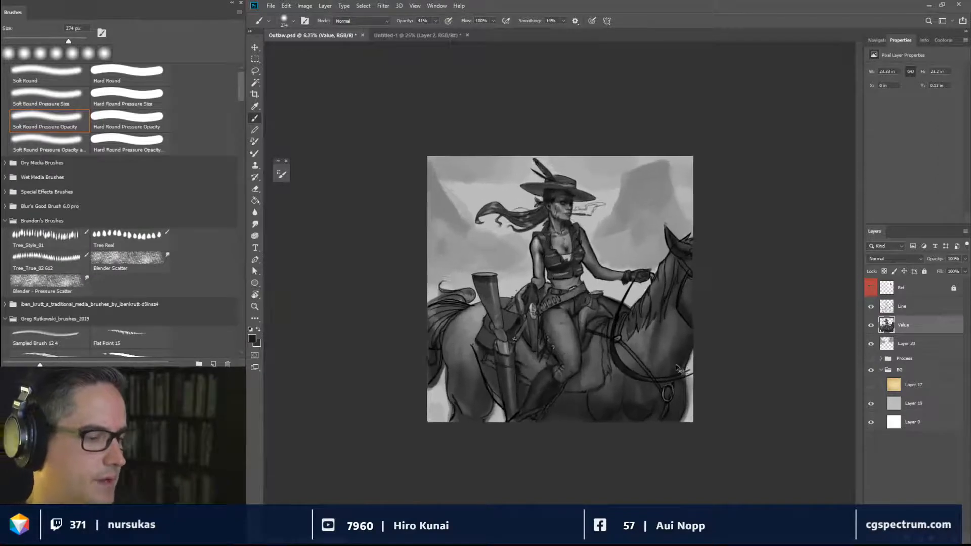
key("ctrl+plus")
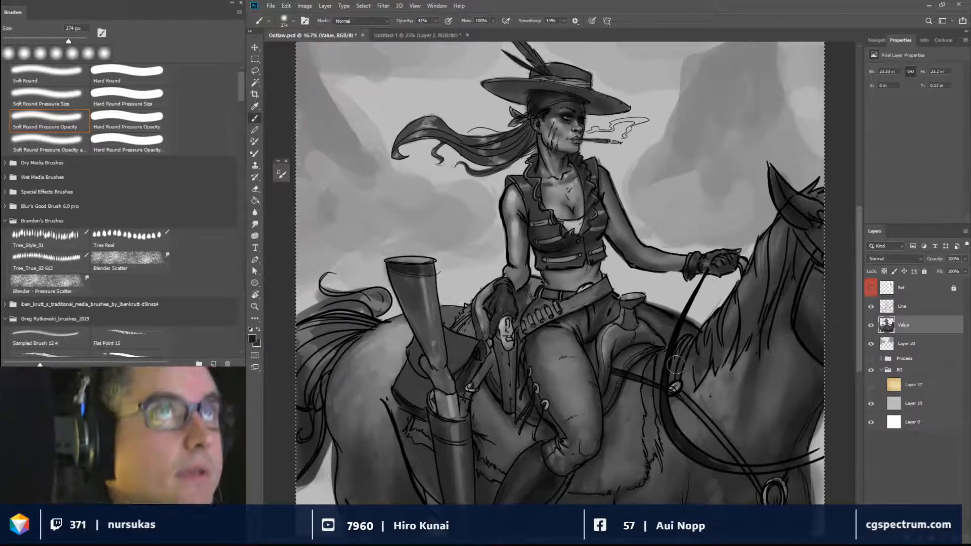
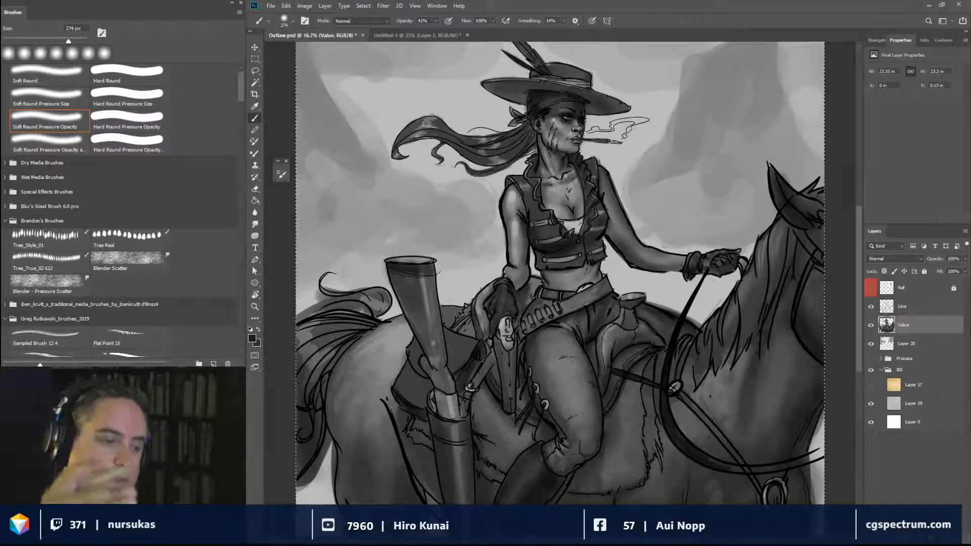
left_click(252, 338)
left_click(645, 387)
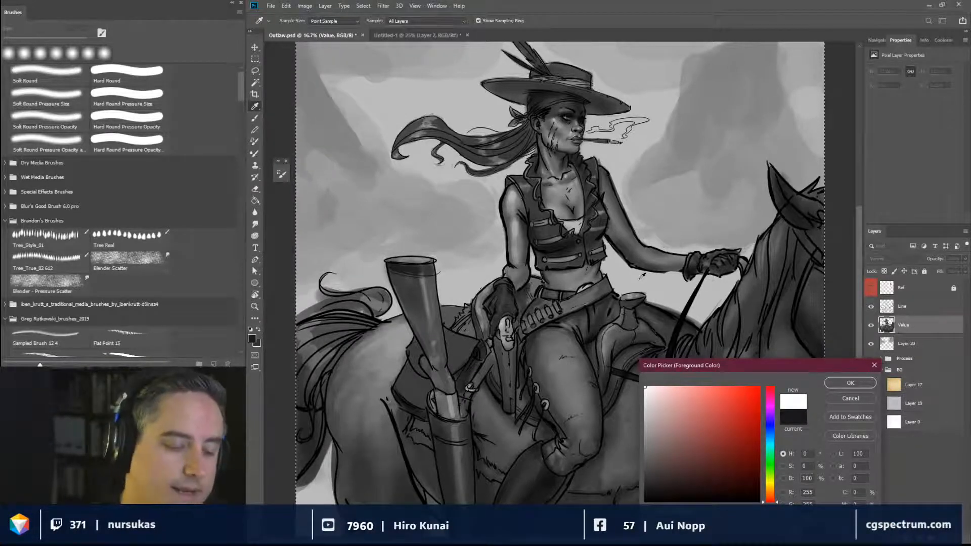
left_click(646, 391)
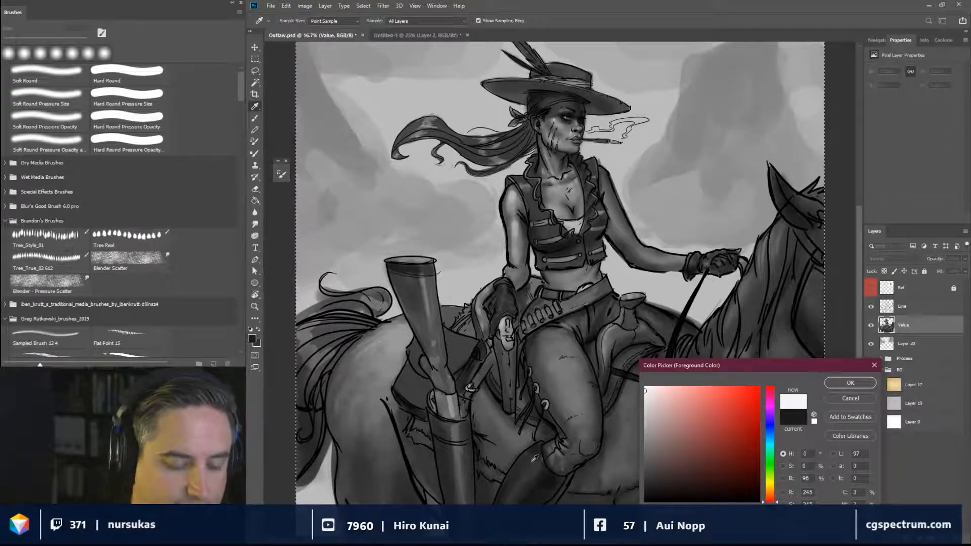
left_click_drag(810, 479, 800, 479)
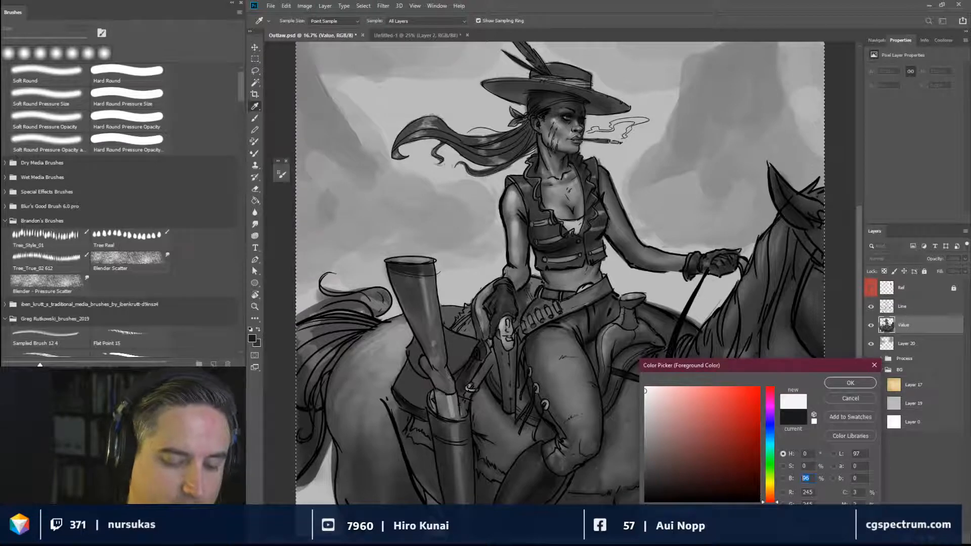
left_click(851, 399)
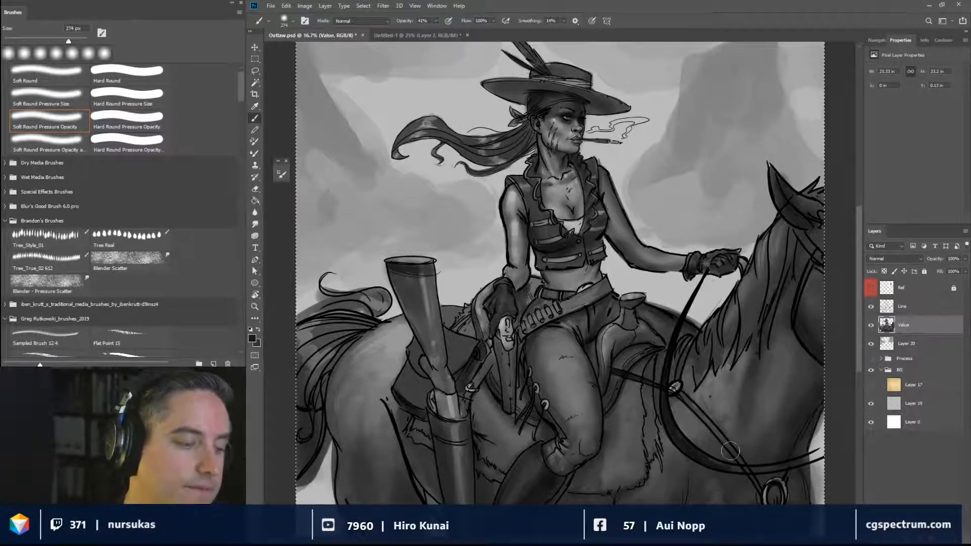
Compare the painted values with the Line layer hidden and shown, leaving the line art visible.
left_click(871, 306)
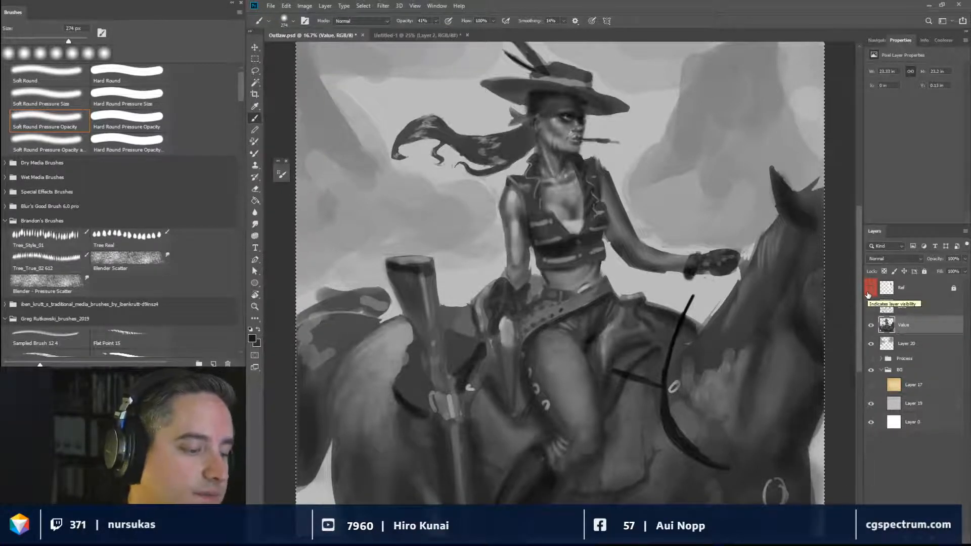
left_click(871, 306)
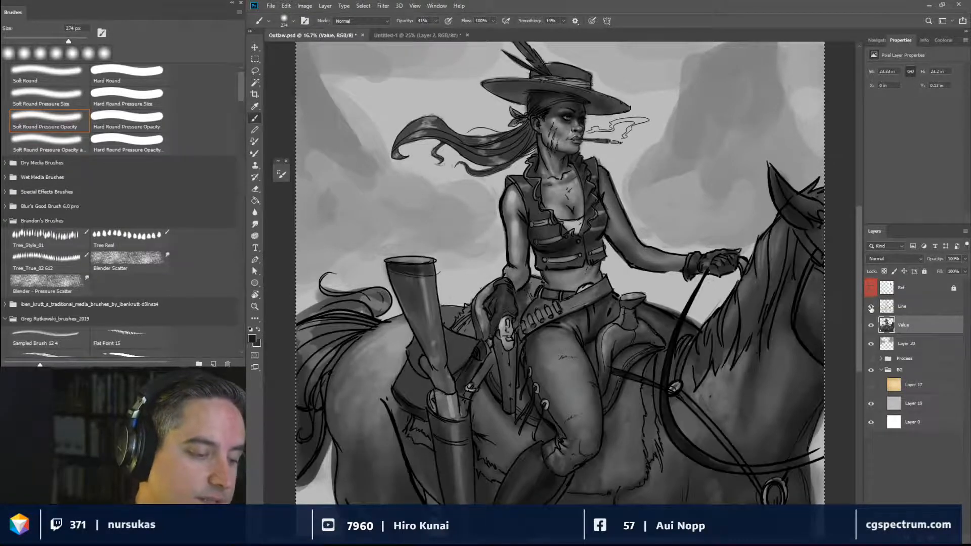
left_click(871, 307)
left_click(871, 306)
left_click(871, 306)
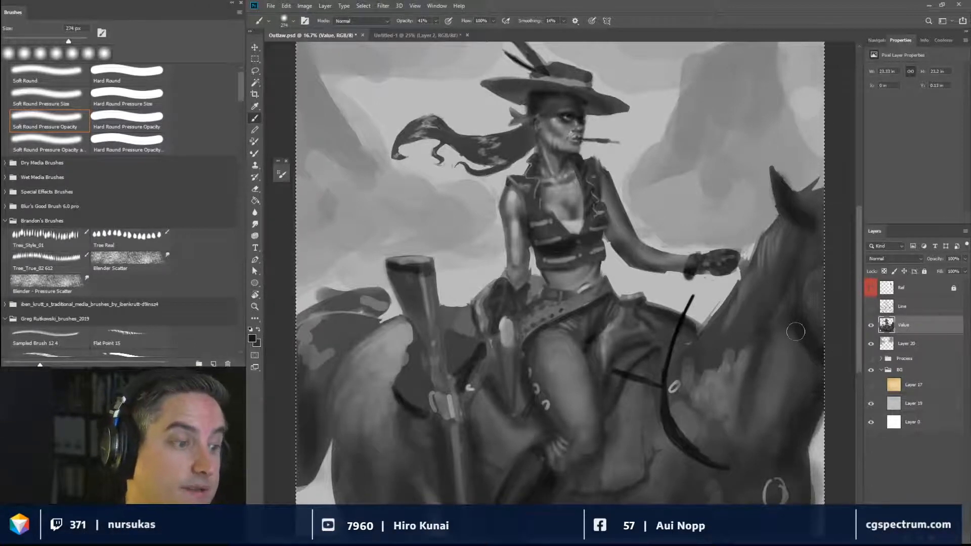
left_click(871, 306)
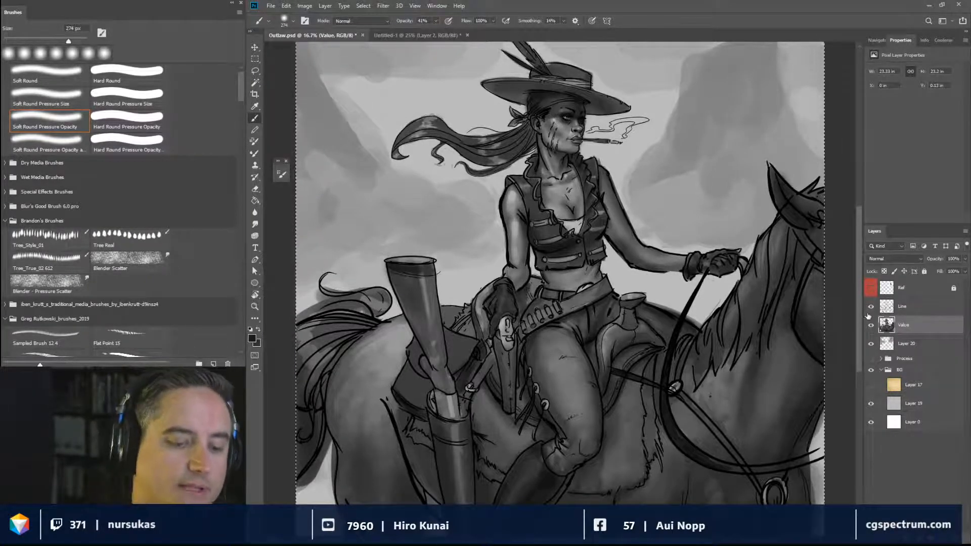
Hide the Line and Value layers, then show and expand the Process group to examine the early sketches.
left_click_drag(871, 309, 886, 336)
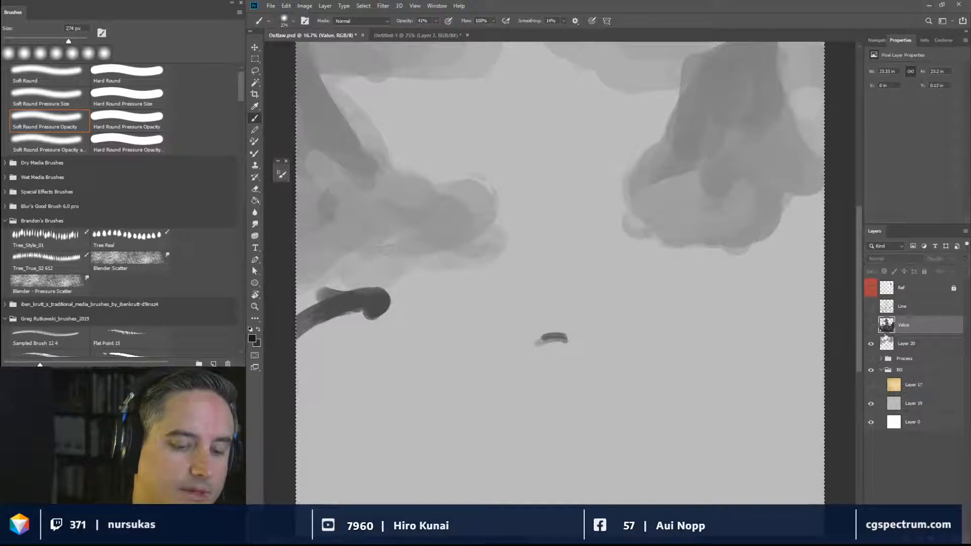
left_click(871, 359)
left_click(882, 358)
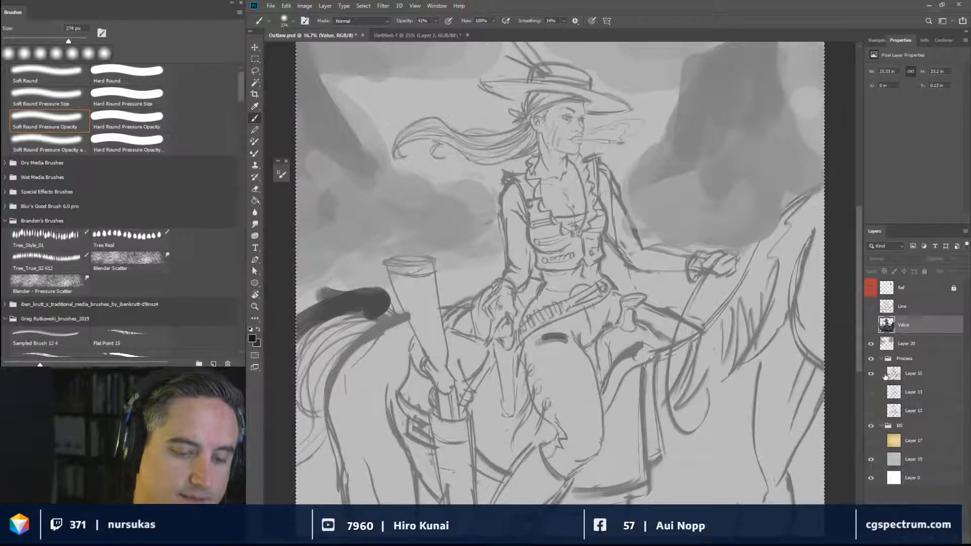
Compare the early sketches on Layers 15, 13 and 12 in the Process group by toggling their visibility.
left_click(871, 374)
left_click(871, 411)
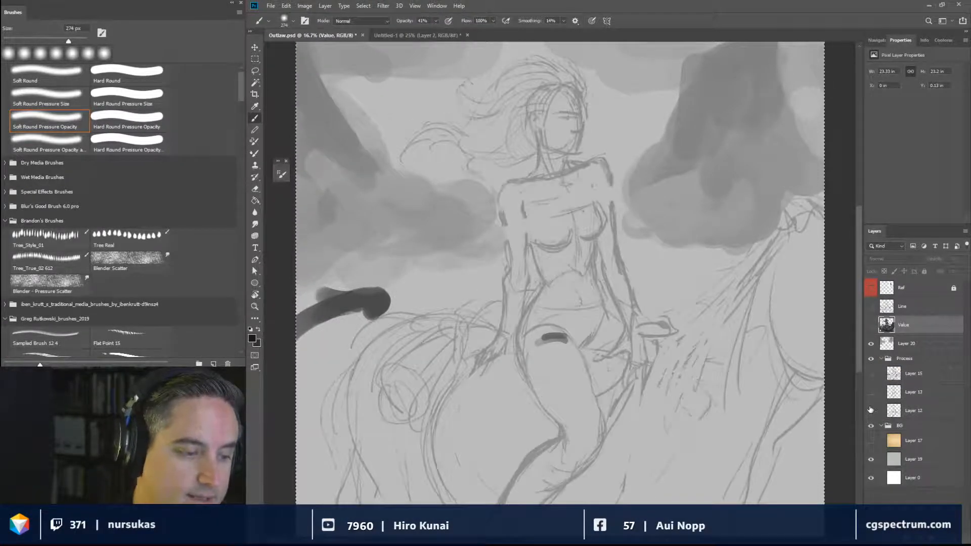
left_click(871, 409)
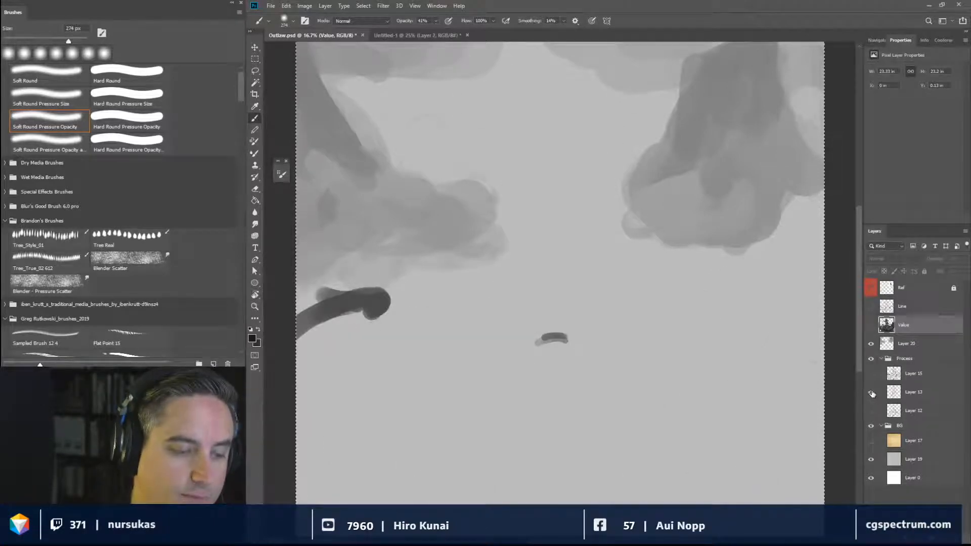
left_click(872, 394)
left_click(872, 397)
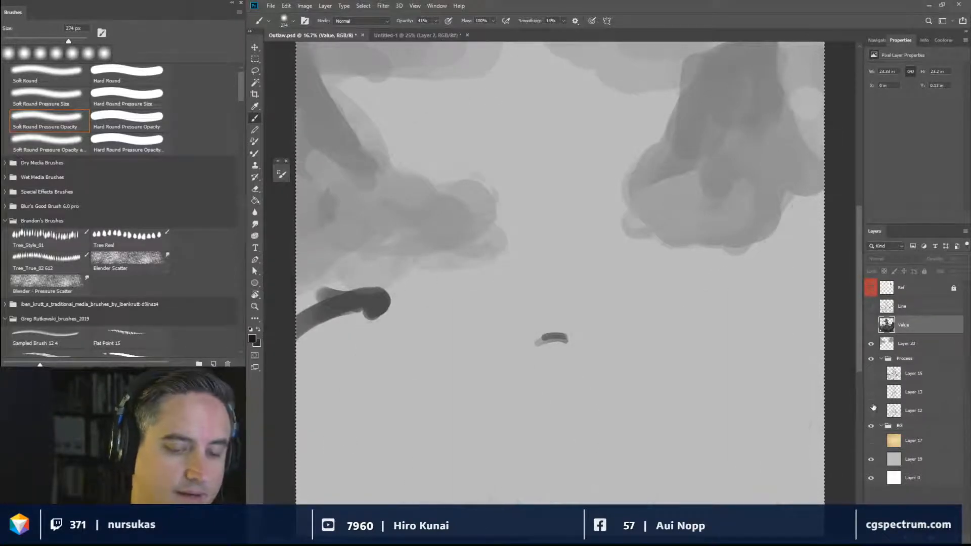
Show the Value and Line layers again and hide the Process group of sketches.
left_click(872, 409)
left_click(872, 325)
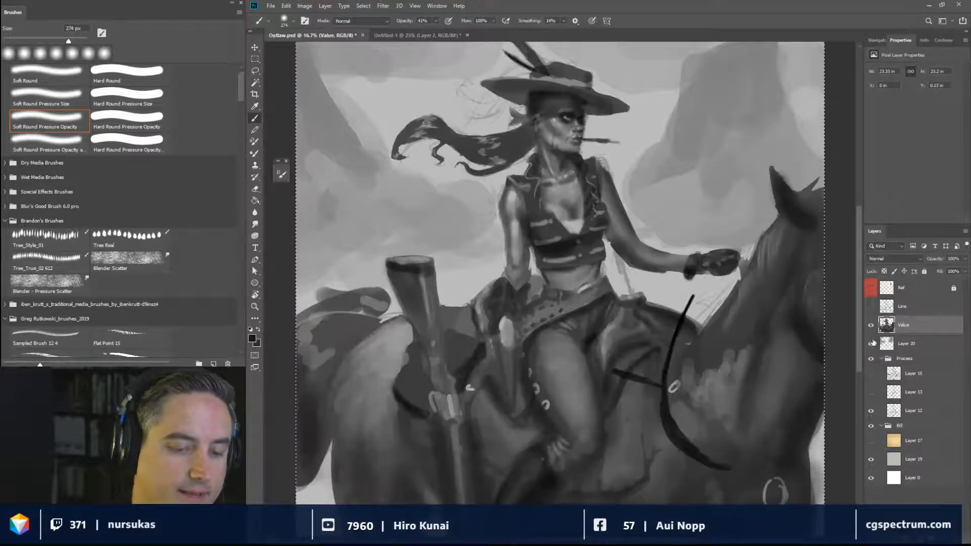
left_click(872, 307)
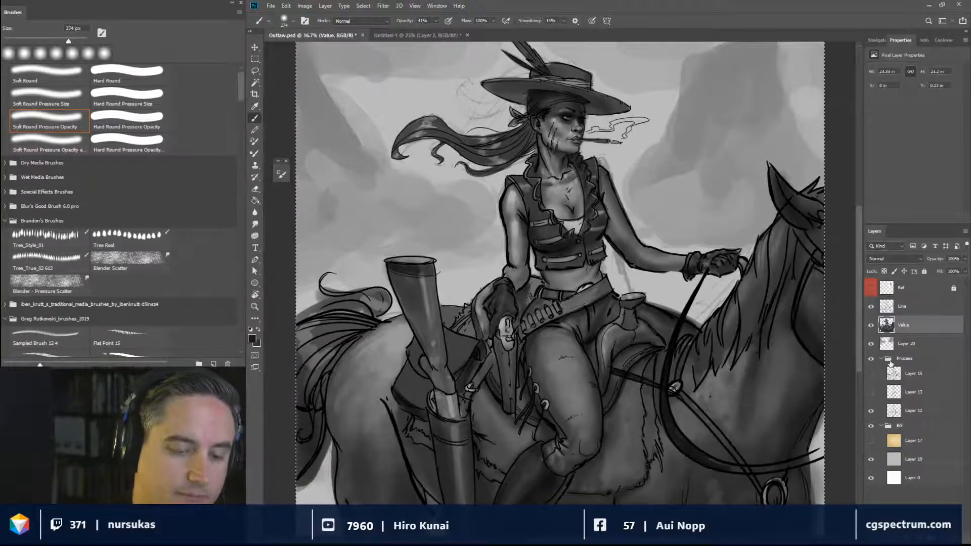
left_click(871, 358)
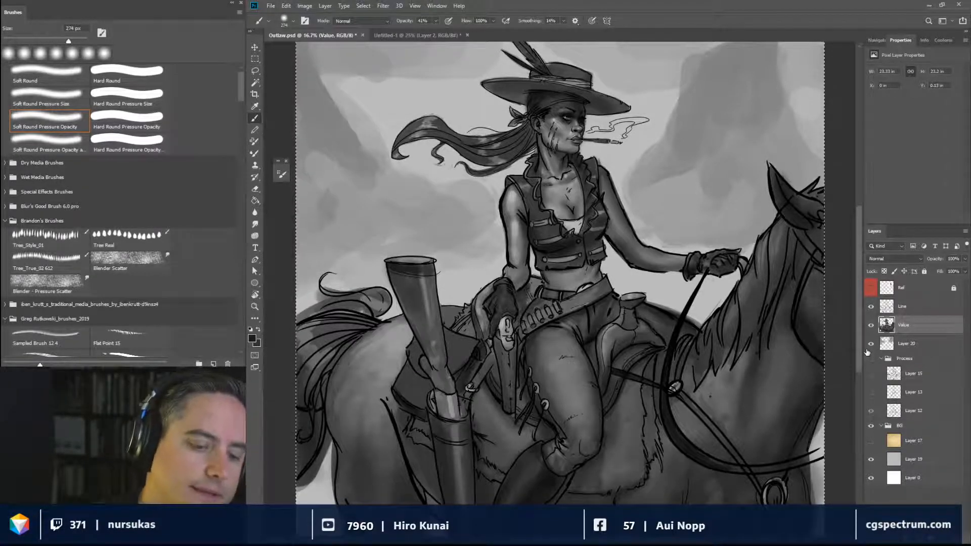
Lock the Line layer's transparent pixels and tint the horse's mane lines with a sampled grey using a 526 px brush.
left_click(904, 309)
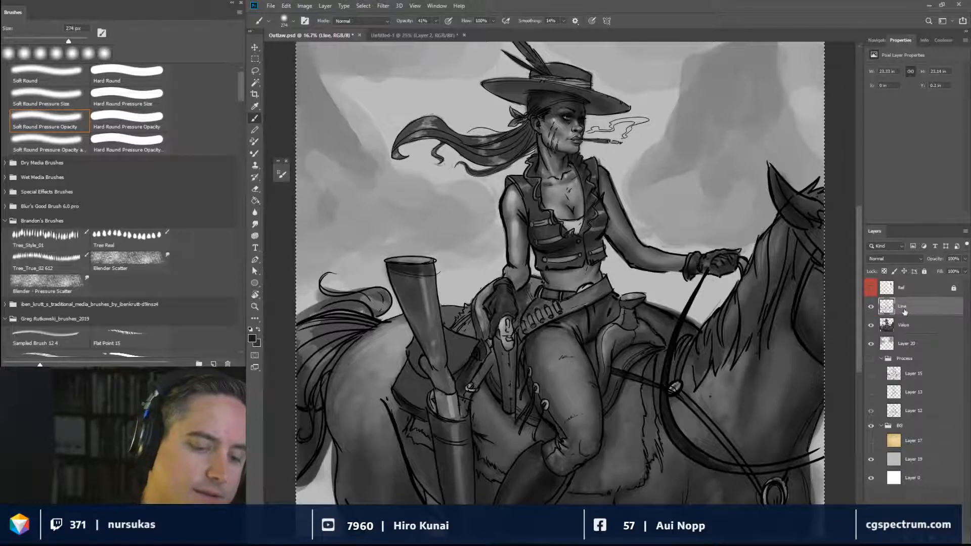
left_click(885, 271)
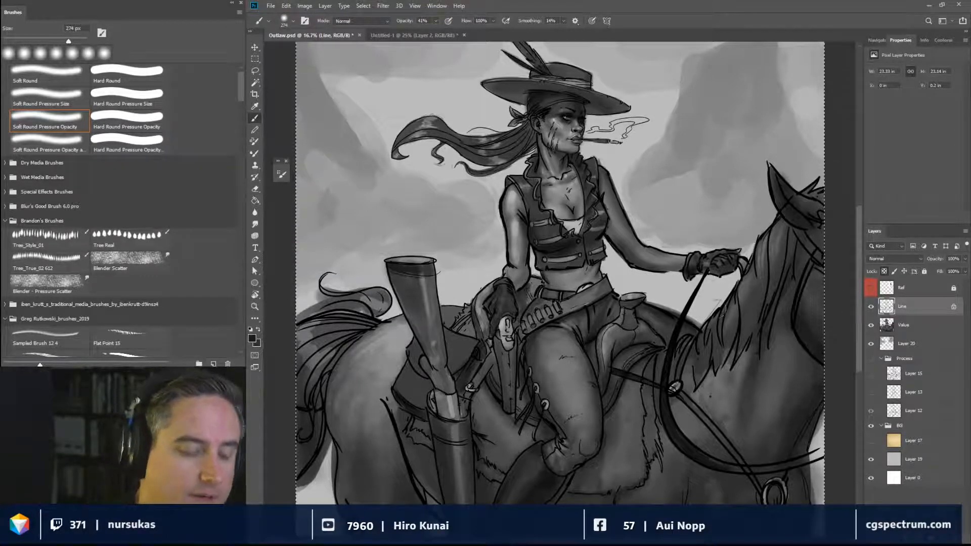
left_click(637, 252, "alt")
left_click_drag(623, 246, 635, 247)
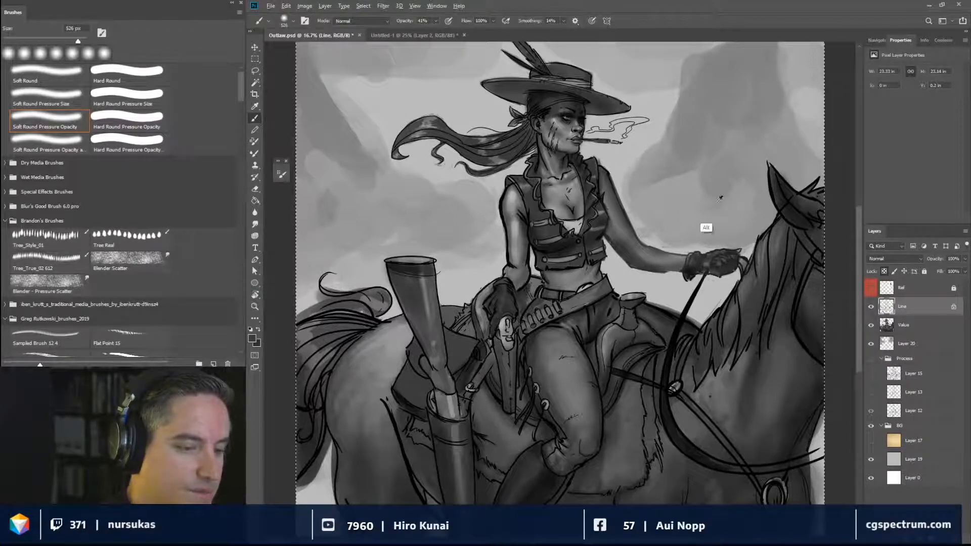
left_click(789, 212, "alt")
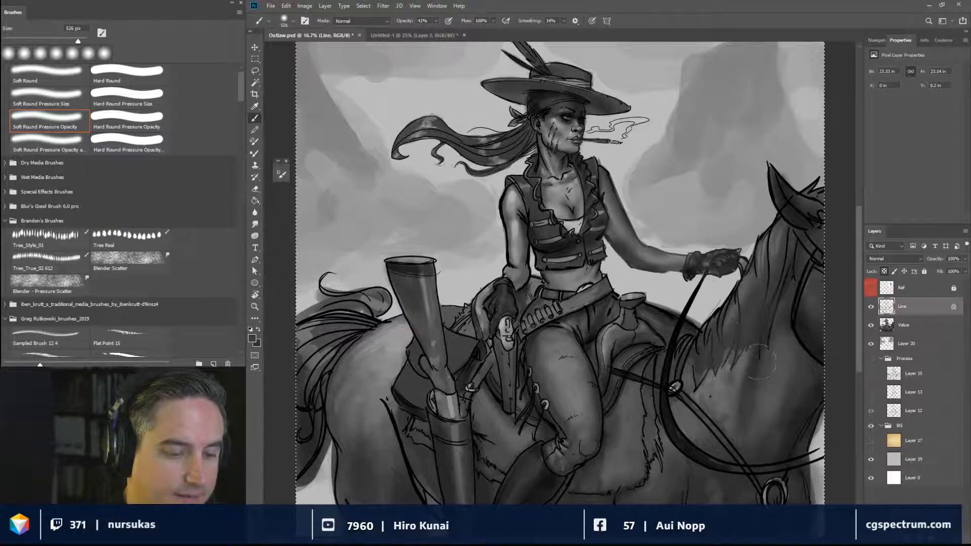
mouse_move(791, 227)
left_mouse_down()
mouse_move(762, 303)
mouse_move(767, 273)
mouse_move(759, 294)
left_mouse_up()
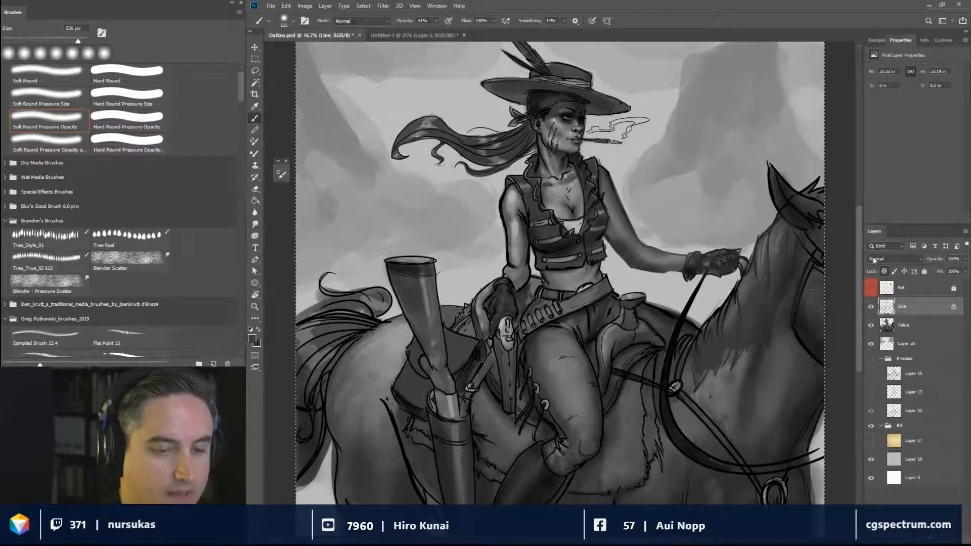
Sample another tone, continue tinting the neck and mane lines, and reduce the brush to 125 px.
left_click(701, 283, "alt")
mouse_move(759, 306)
left_mouse_down()
mouse_move(731, 365)
mouse_move(767, 295)
left_mouse_up()
key("bracketleft")
key("bracketleft")
key("bracketleft")
key("bracketleft")
key("bracketleft")
key("bracketleft")
key("bracketleft")
key("bracketleft")
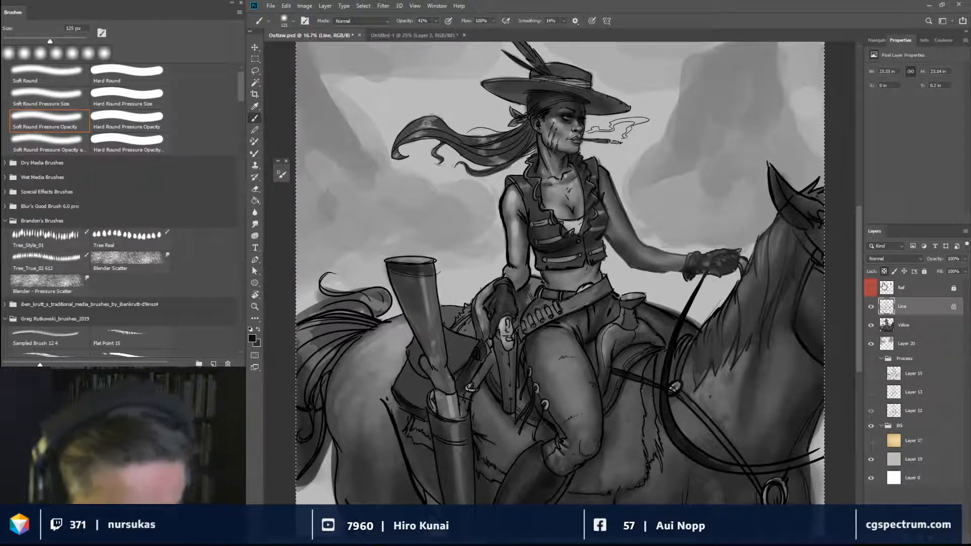
Duplicate the Line layer as a locked, hidden backup and unlock the transparent pixels on the original.
key("ctrl+j")
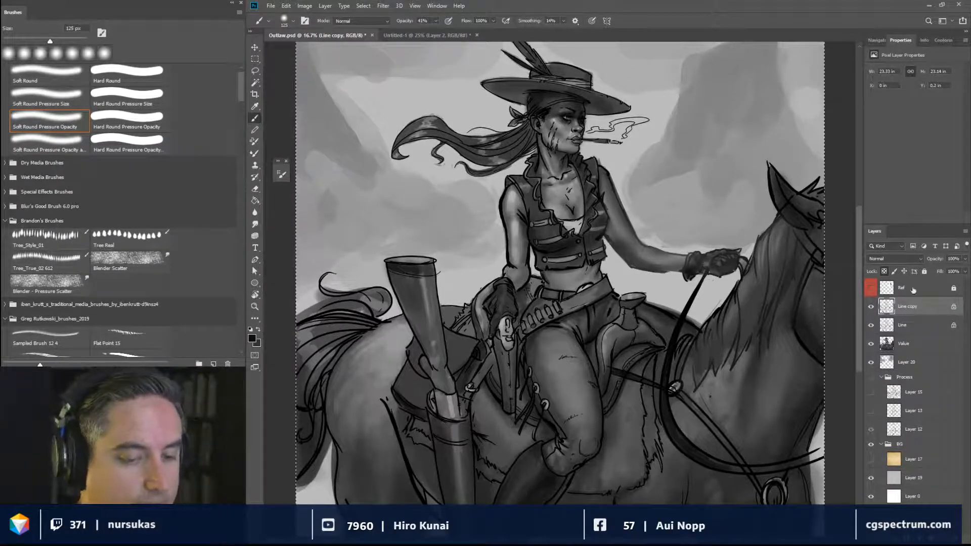
left_click(924, 270)
left_click(871, 306)
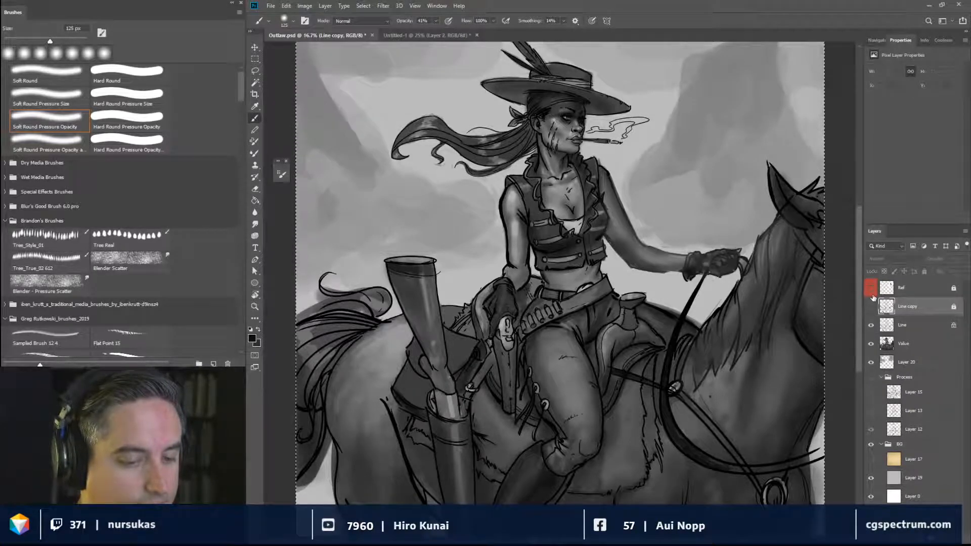
left_click(914, 328)
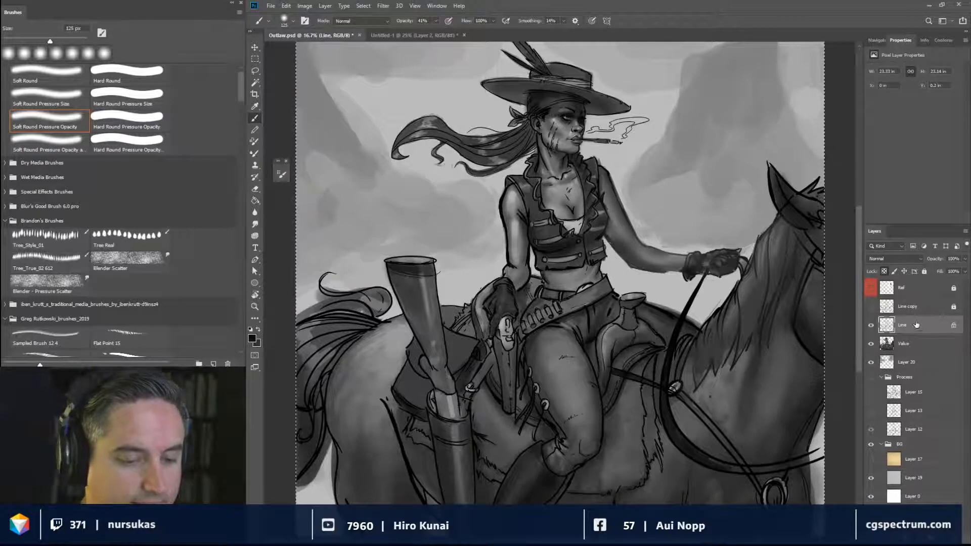
left_click(884, 271)
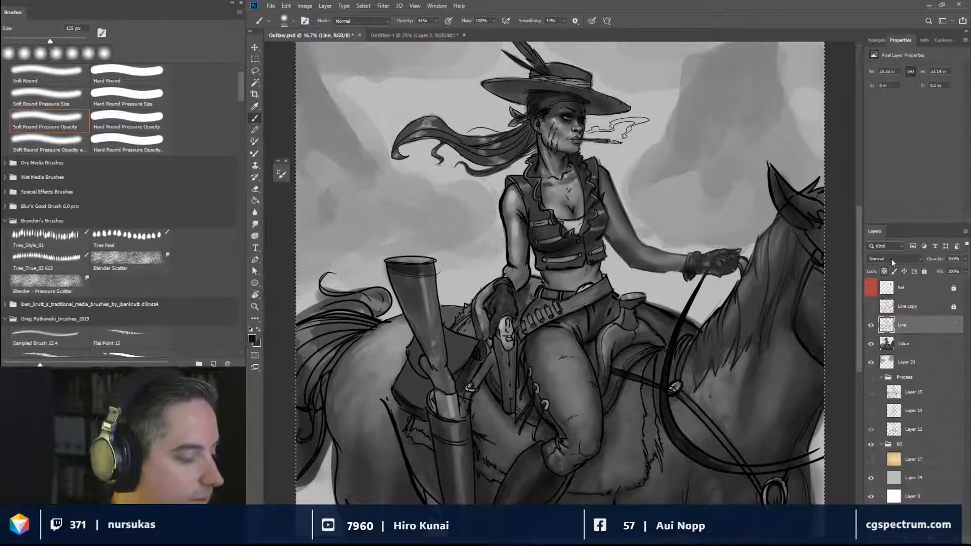
Smudge the mane lines on the horse's neck with the Smudge tool's Hard Round Pressure Opacity tip, ending at 47 px.
left_click(256, 224)
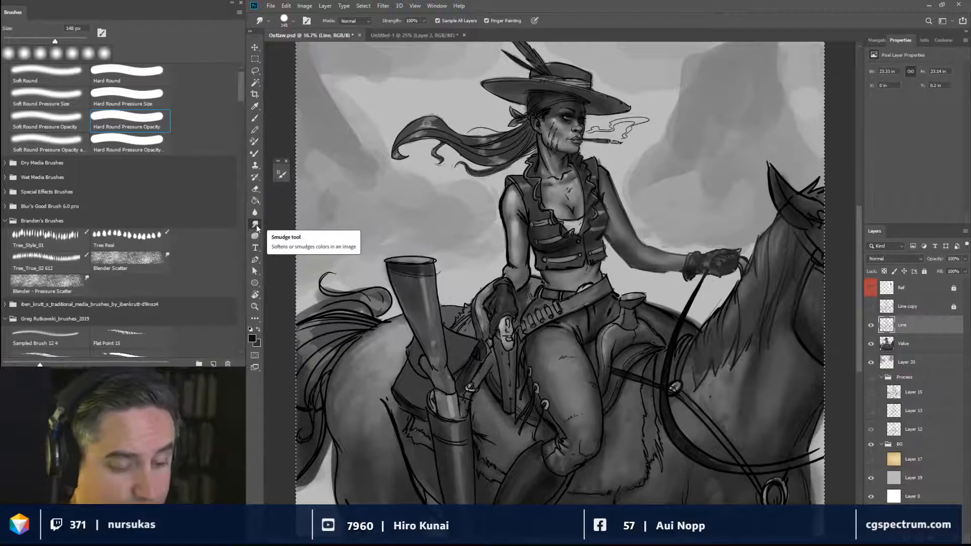
key("ctrl+plus")
left_click_drag(789, 375, 667, 388)
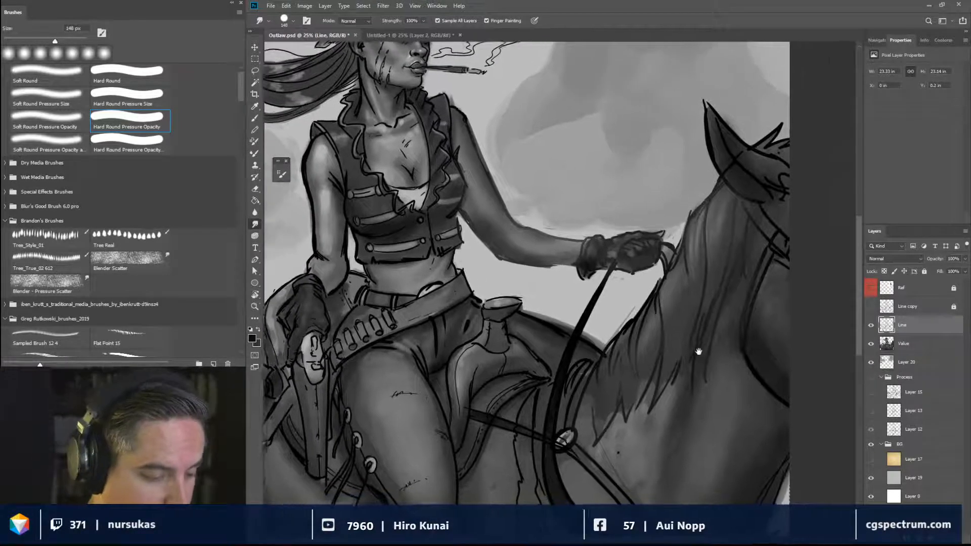
left_click_drag(693, 349, 678, 342)
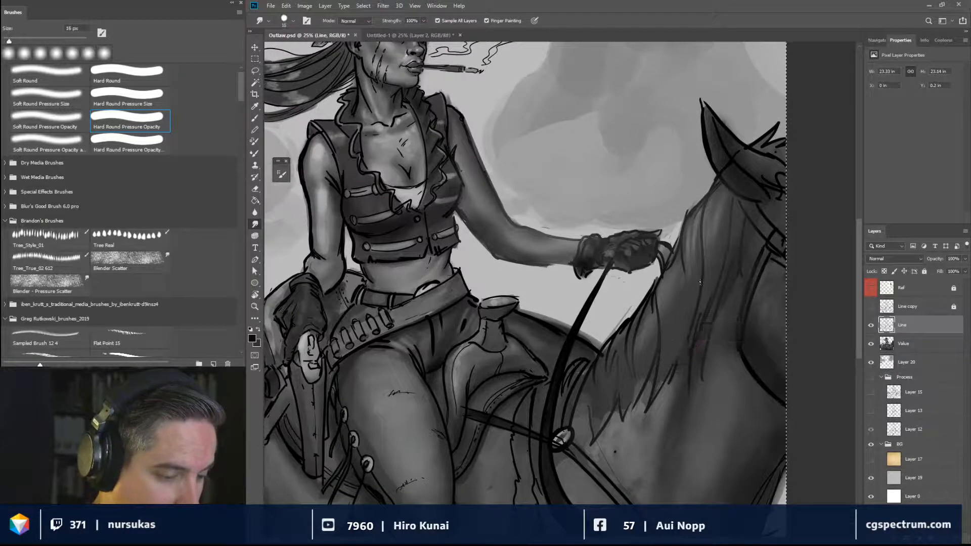
left_click_drag(699, 281, 698, 282)
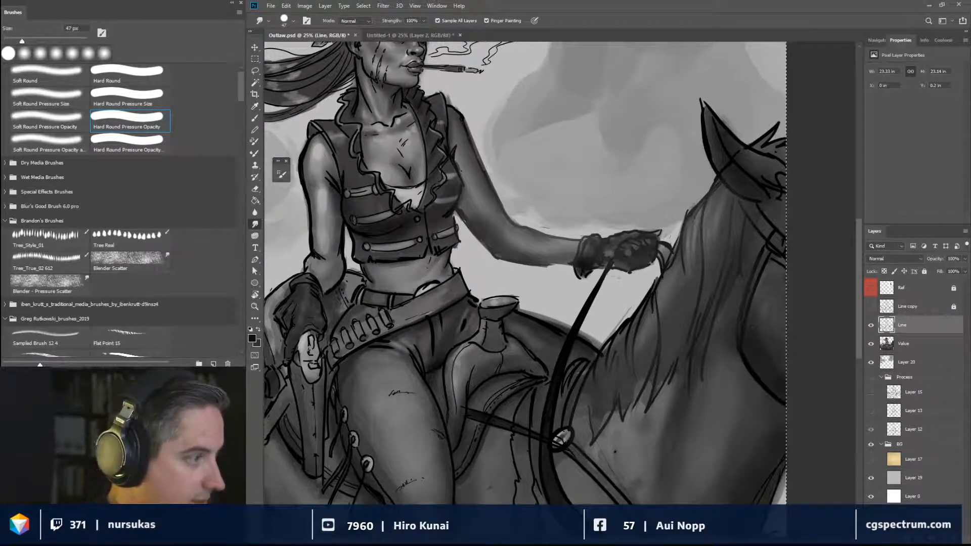
Browse the brush presets for the Smudge tool and choose Blender - Pressure Scatter.
left_click(289, 21)
scroll(317, 108, "down", 10)
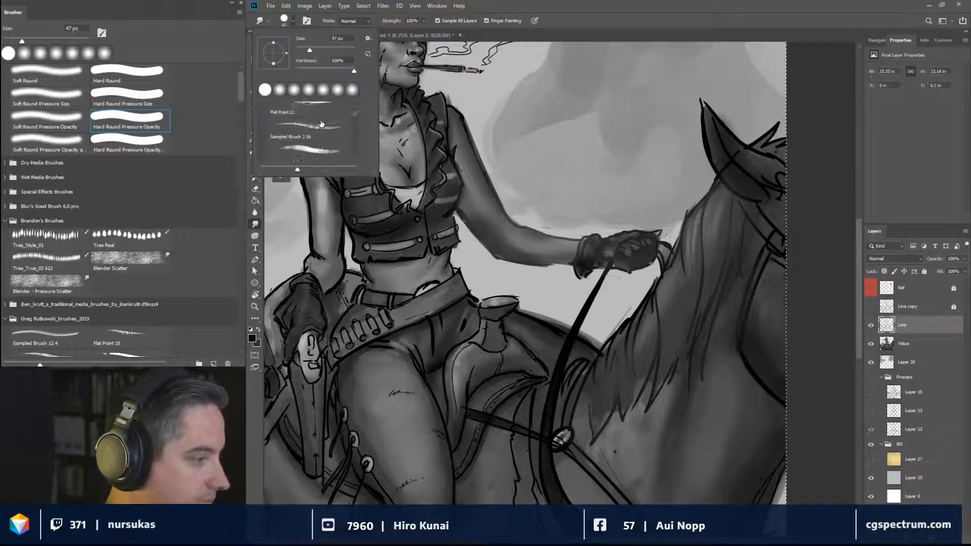
scroll(354, 117, "down", 5)
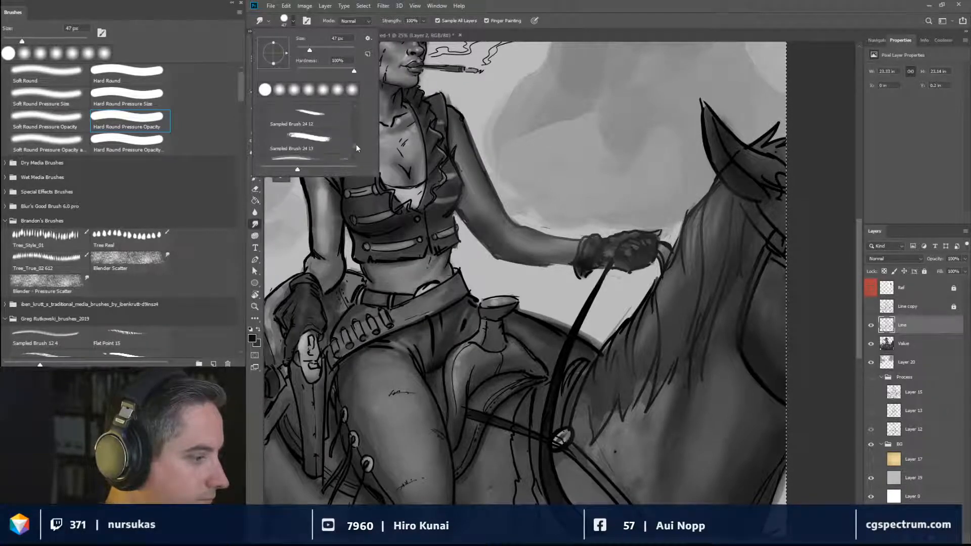
scroll(356, 146, "up", 2)
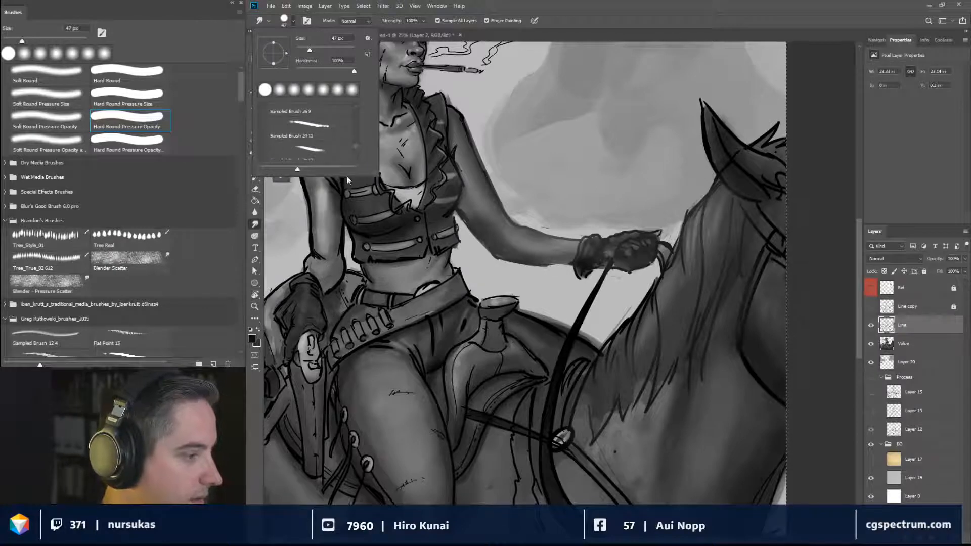
left_click_drag(374, 173, 377, 331)
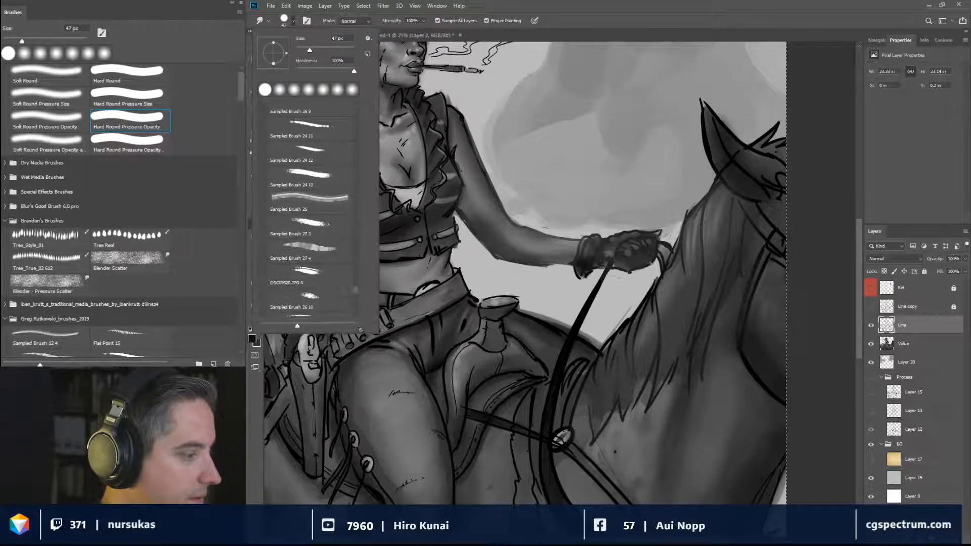
left_click(48, 283)
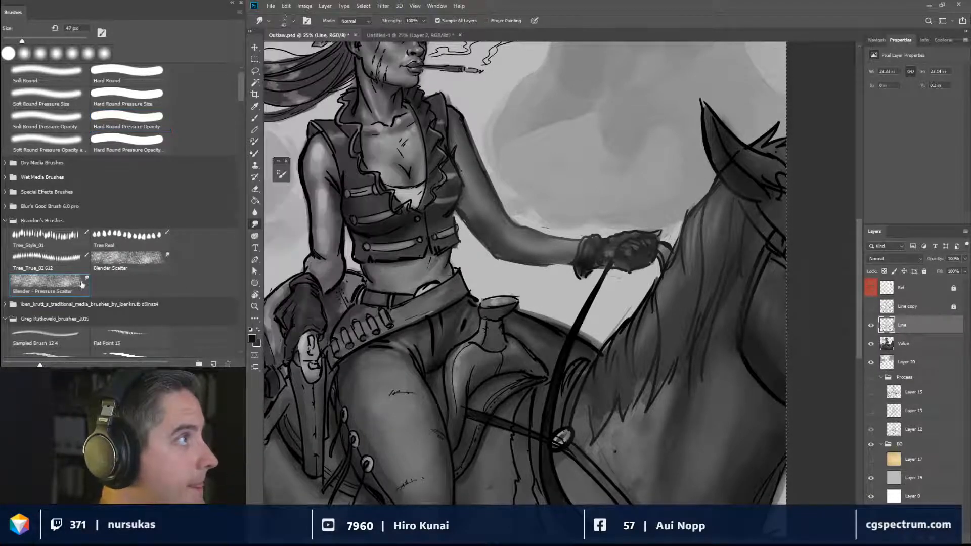
Smudge the mane lines up to the ear with the scatter blender, reducing its size from 60 to 35 px.
left_click_drag(749, 301, 755, 302)
key("bracketleft")
key("bracketleft")
key("bracketleft")
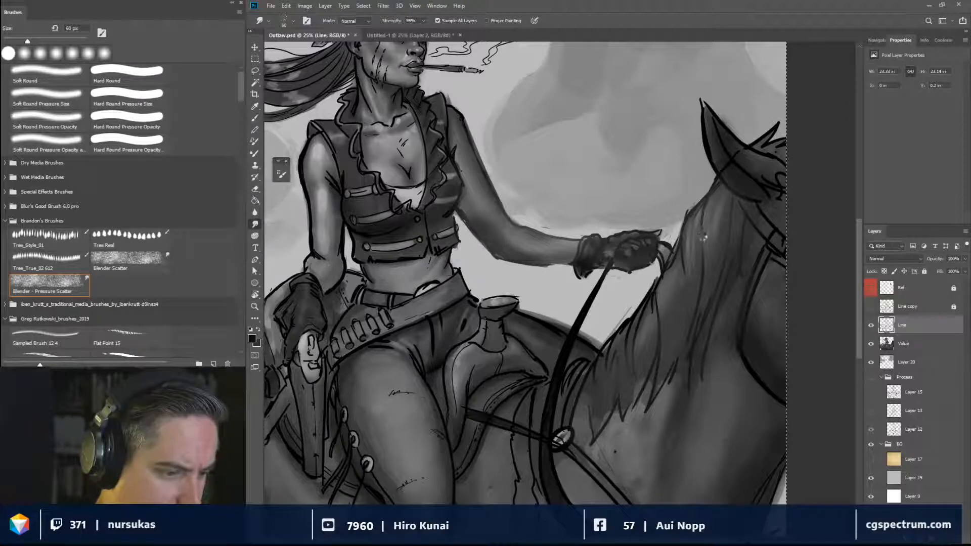
key("bracketleft")
key("bracketleft")
key("bracketleft")
key("bracketleft")
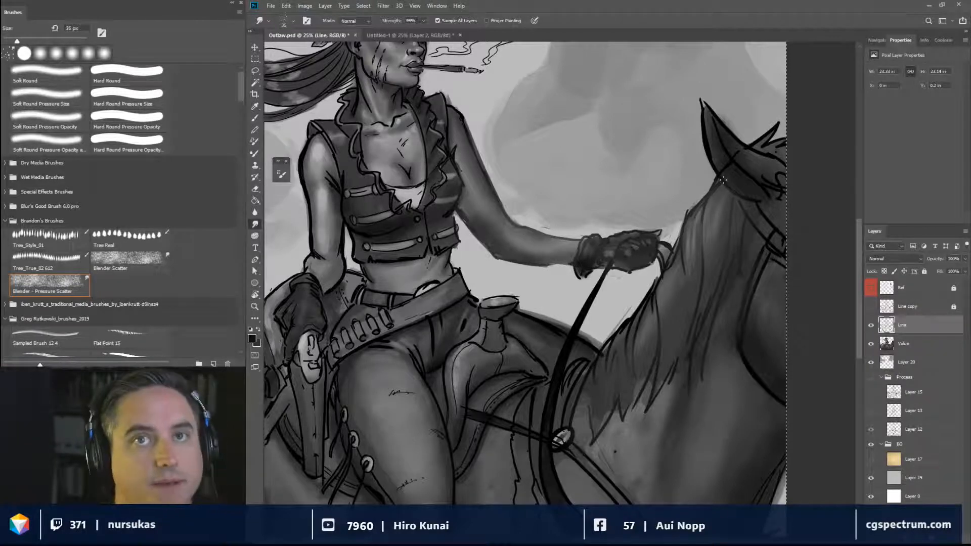
Try the Mixer Brush with the Plastic Wrap - Light 90 pixels1 preset at 125 px beside the mane, and undo the stroke.
key("b")
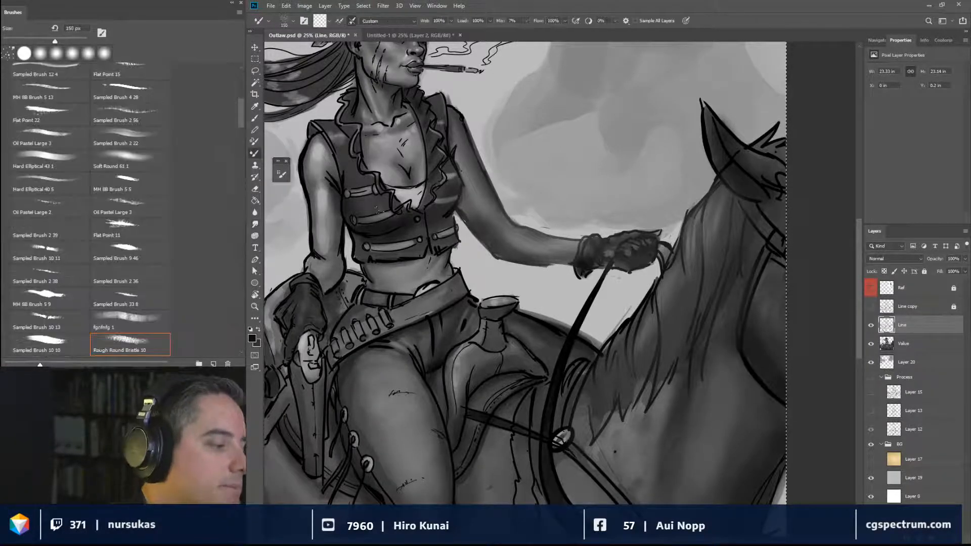
left_click_drag(652, 311, 643, 312)
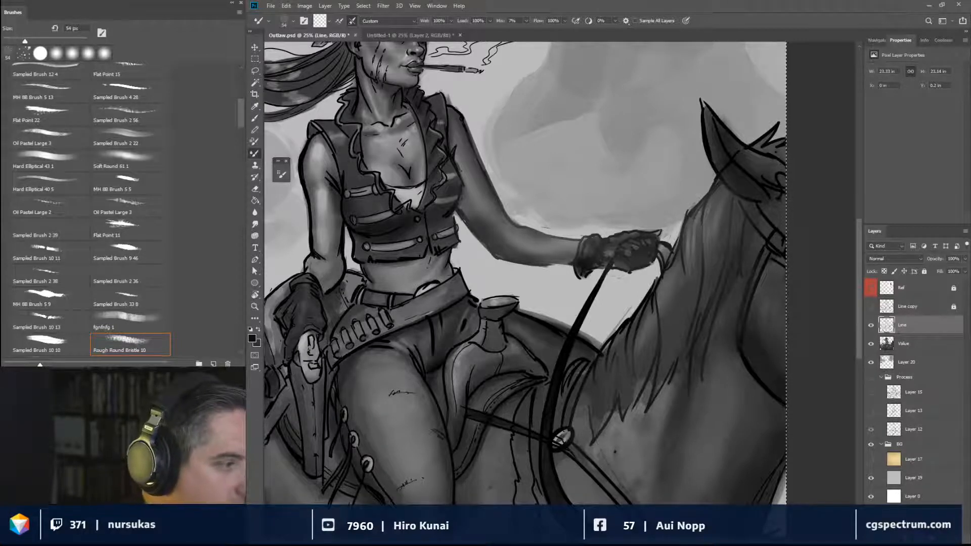
left_click(284, 21)
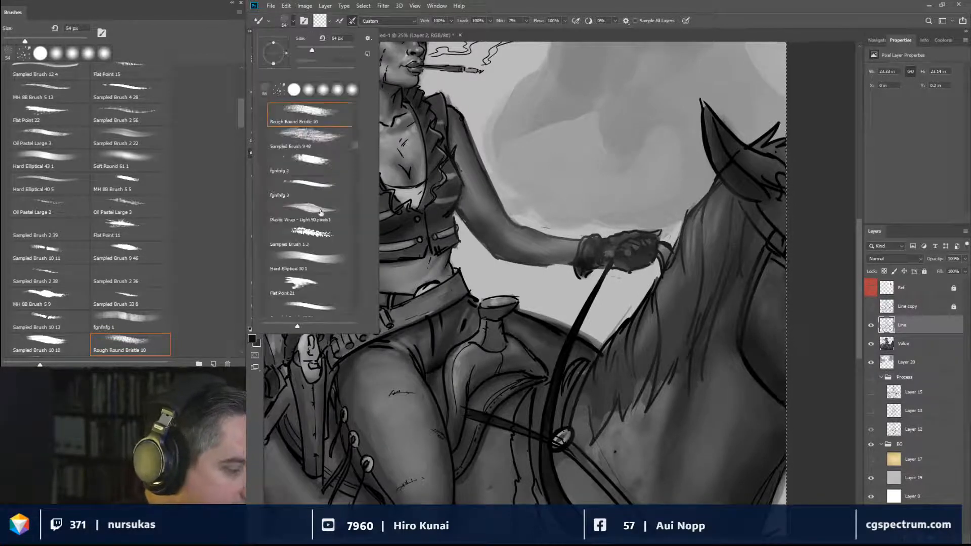
left_click(306, 212)
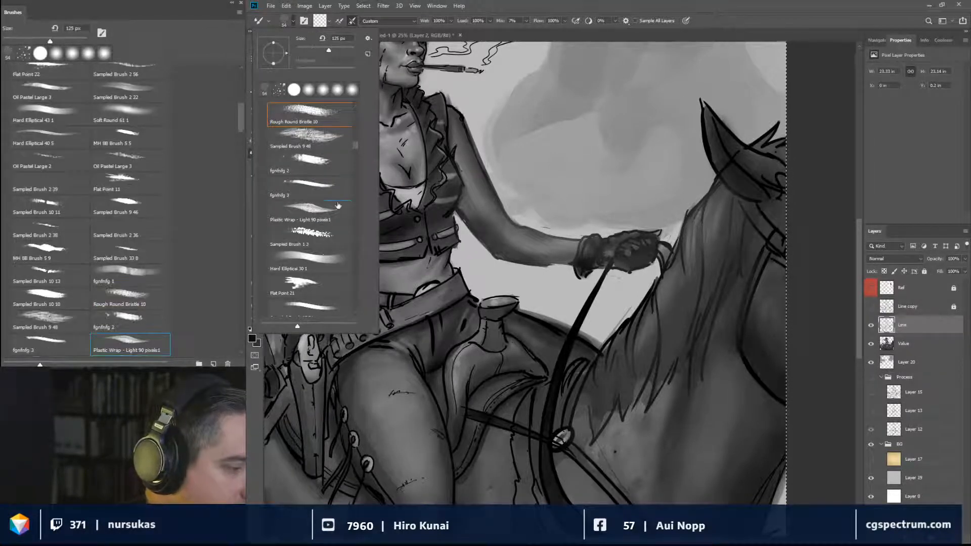
left_click(635, 324)
mouse_move(634, 326)
left_mouse_down()
mouse_move(637, 289)
mouse_move(629, 303)
mouse_move(622, 295)
mouse_move(630, 326)
left_mouse_up()
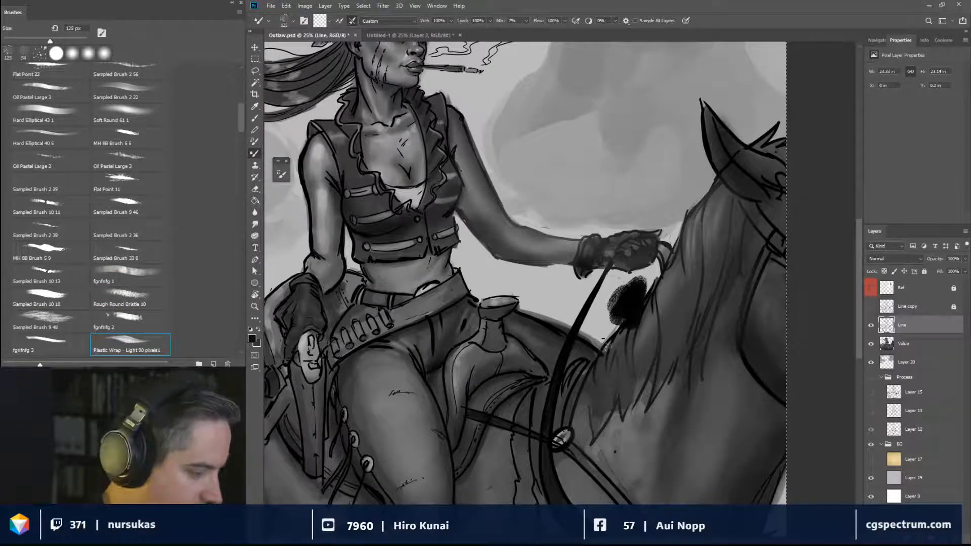
key("ctrl+z")
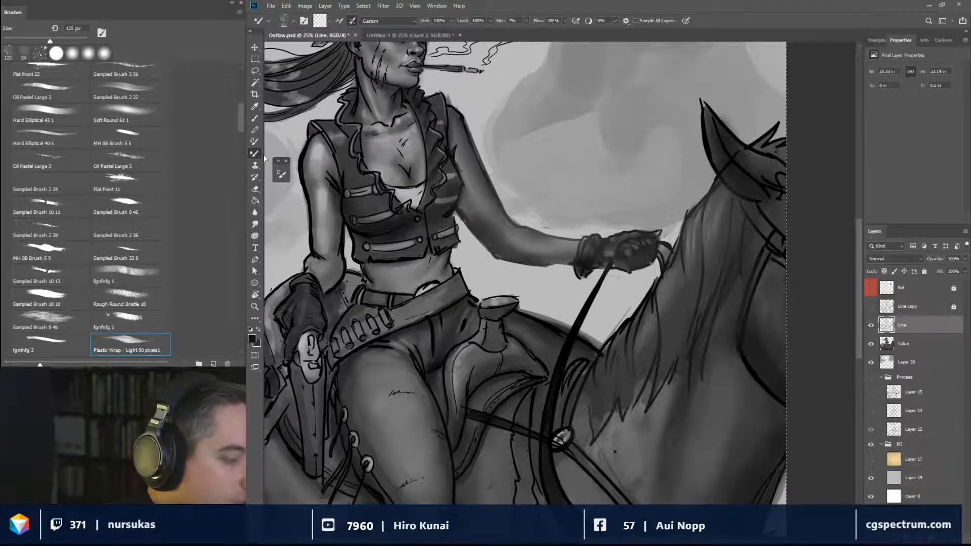
Switch the Mixer Brush to the Hard Elliptical 30 1 preset at 30 px and test a dark stroke beside the rein.
left_click(281, 23)
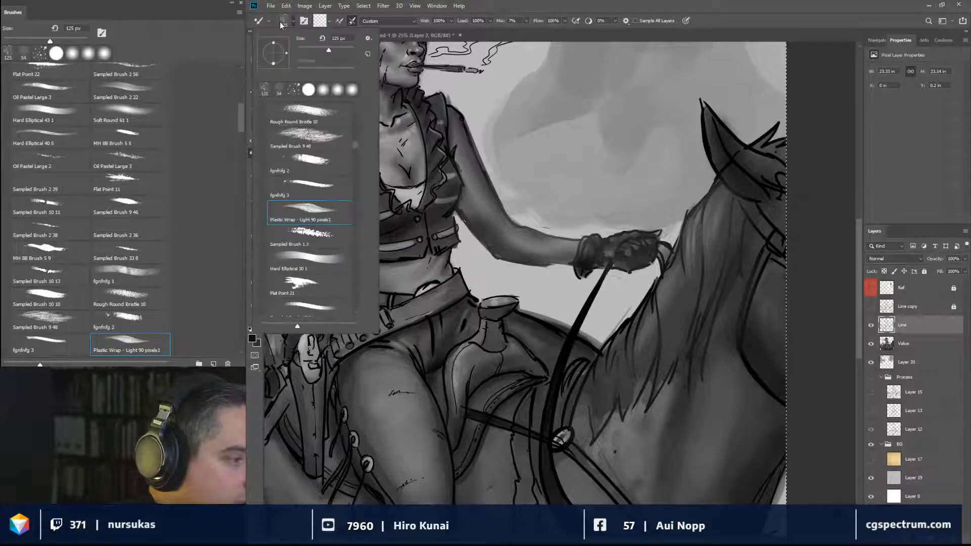
left_click(319, 259)
mouse_move(587, 308)
left_mouse_down()
mouse_move(569, 318)
mouse_move(592, 287)
left_mouse_up()
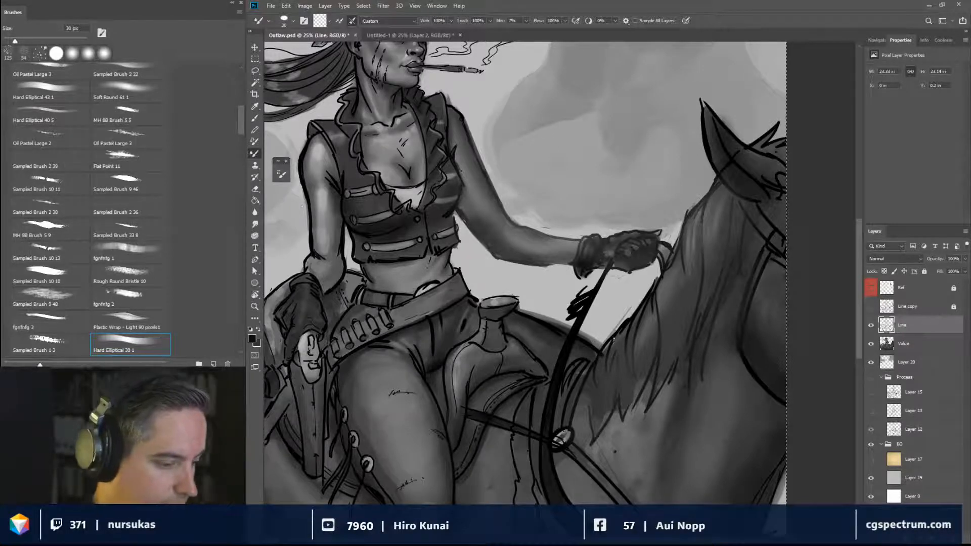
key("ctrl")
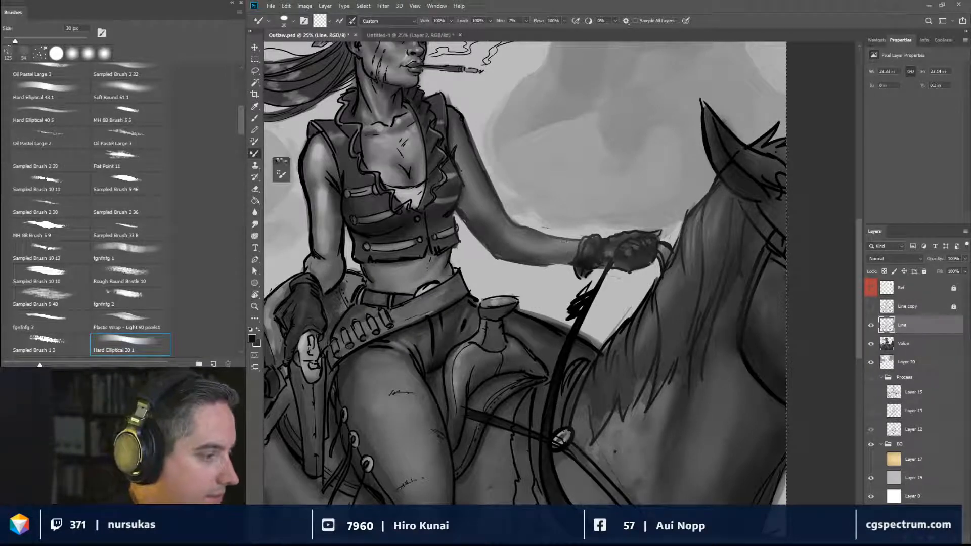
key("s")
left_click(586, 287)
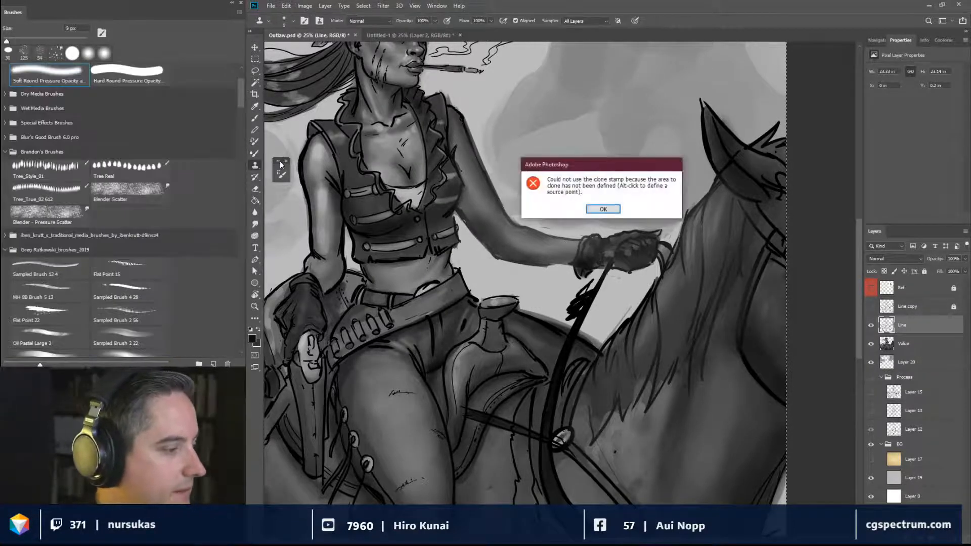
left_click(605, 210)
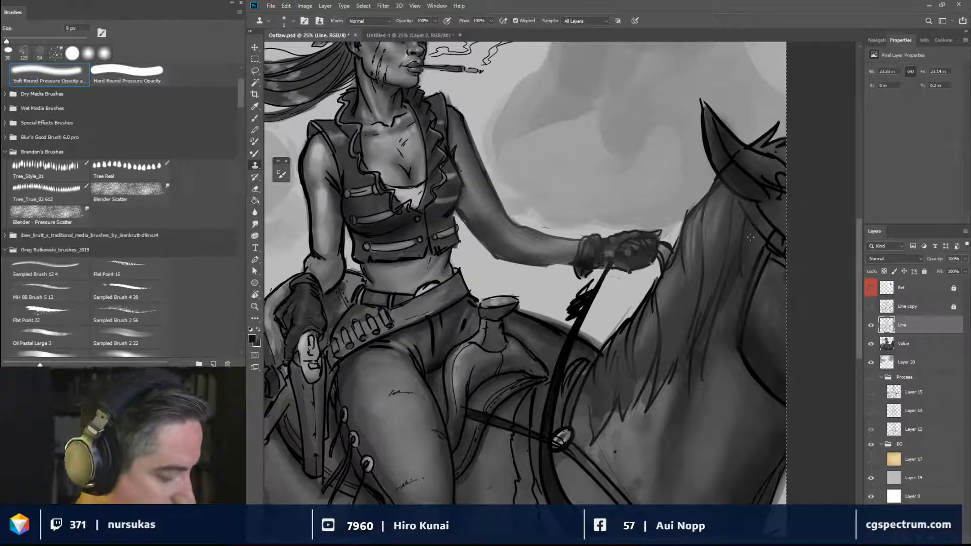
Save Outlaw.psd and close the Untitled-1 document without saving its changes.
key("ctrl+s")
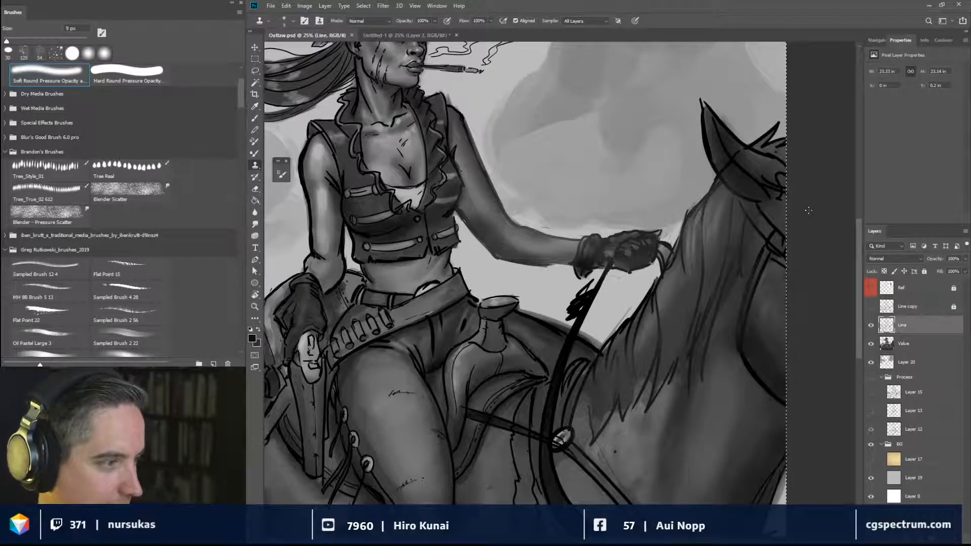
left_click(456, 35)
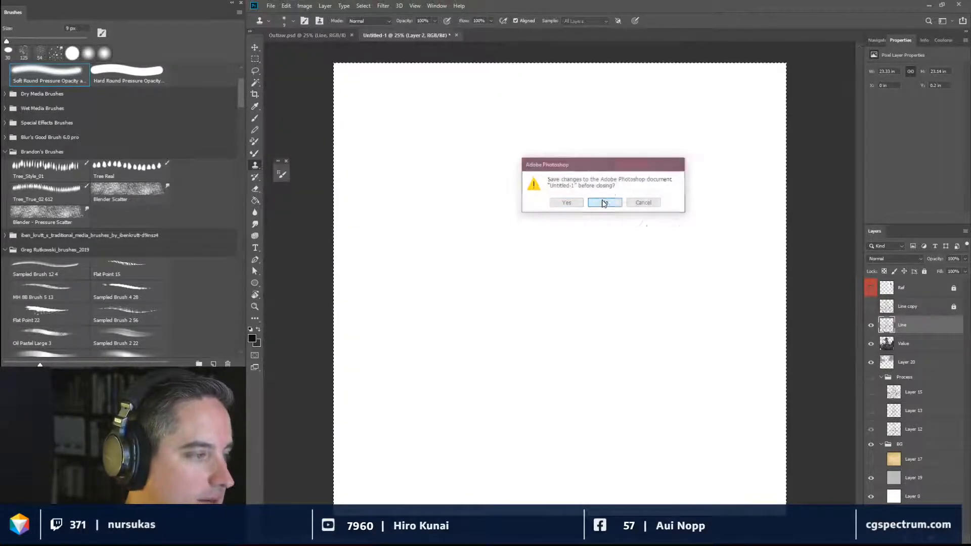
left_click(605, 201)
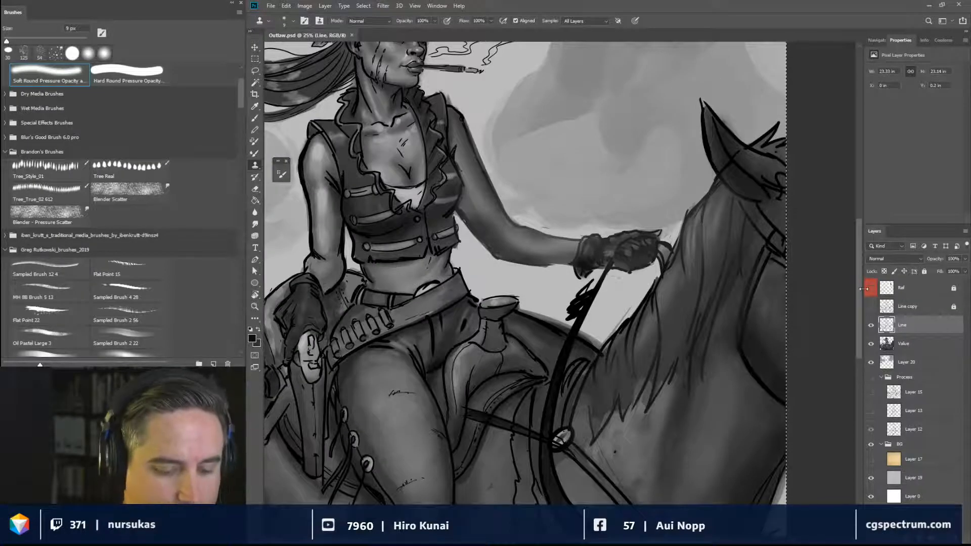
Compare the illustration with the Line layer hidden and shown again.
left_click_drag(705, 540, 677, 540)
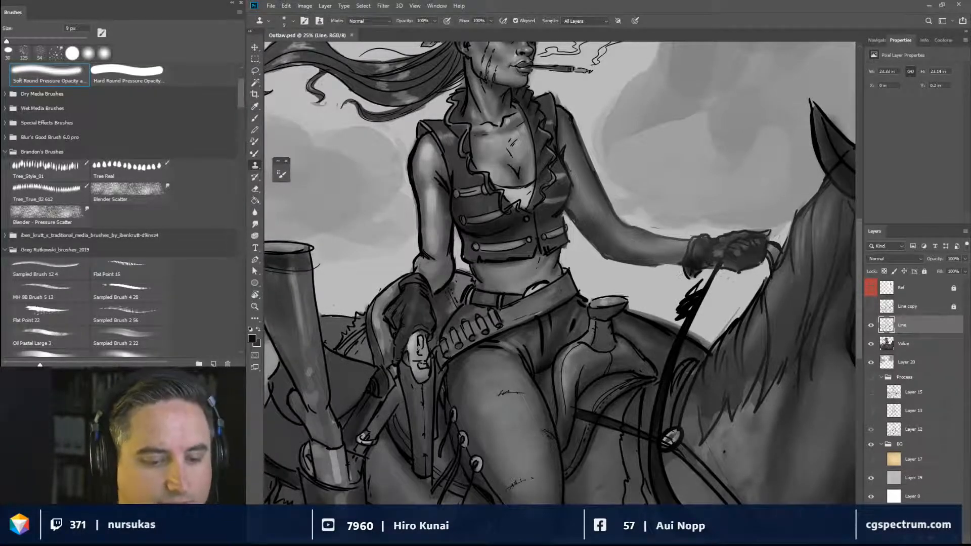
left_click(872, 325)
left_click(872, 325)
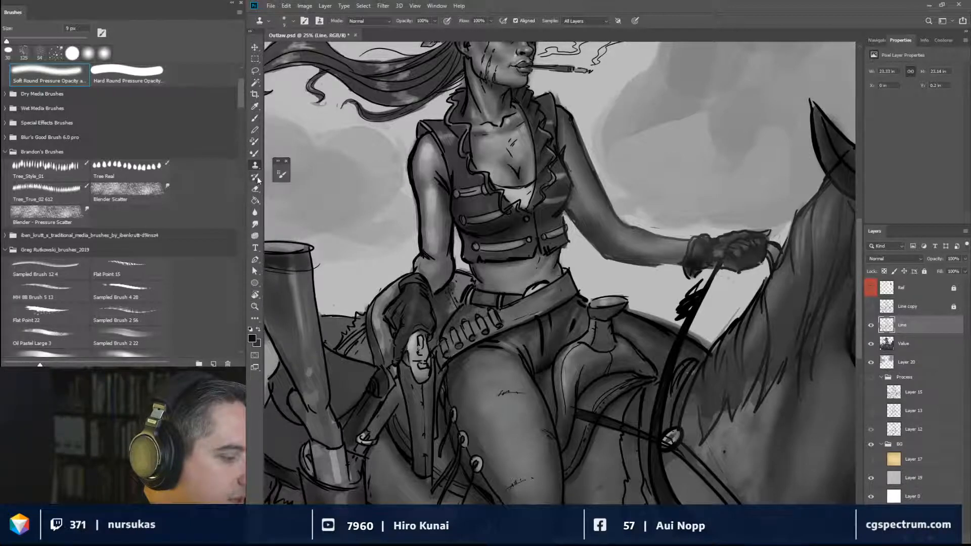
Test the Mixer Brush at 70 px beside the rein, undo the dark test marks there, and reduce the brush to 45 px.
left_click(255, 153)
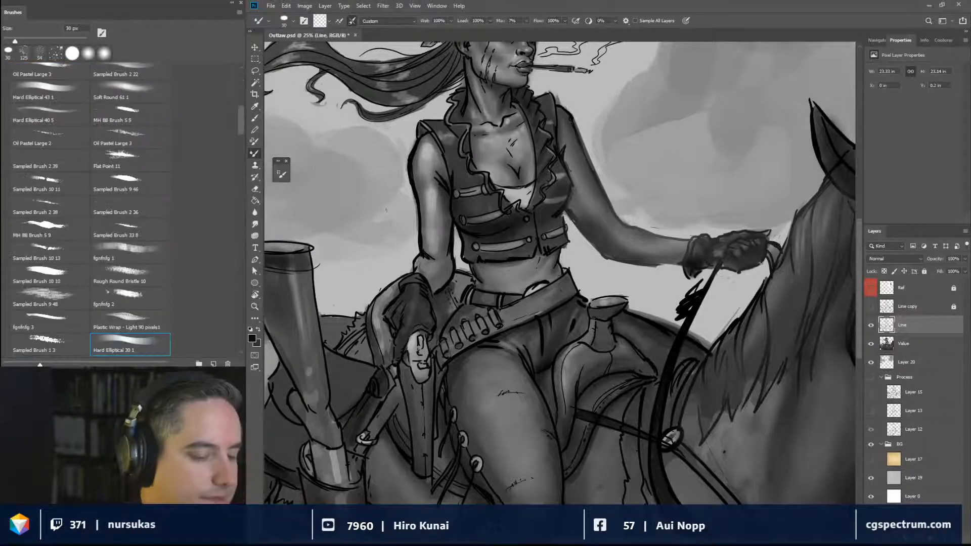
left_click_drag(697, 292, 701, 292)
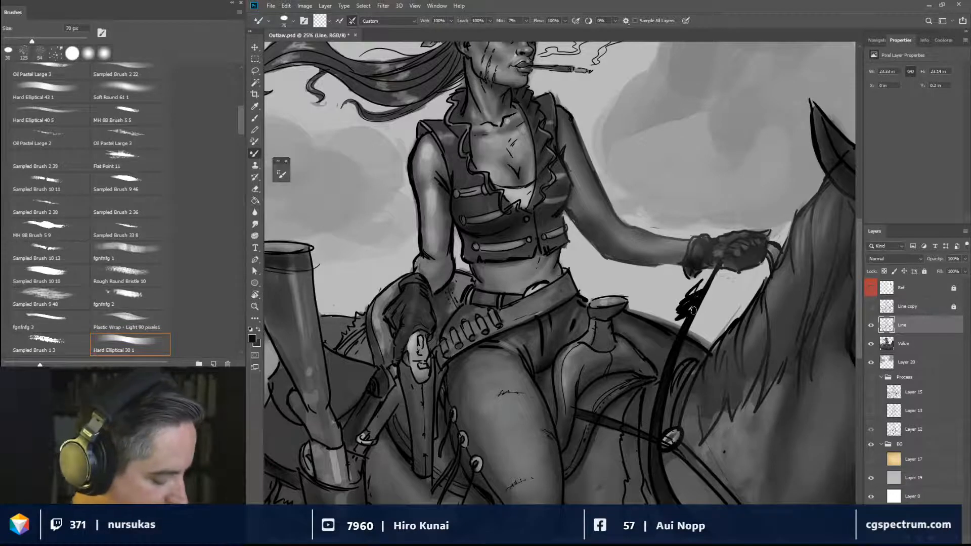
key("ctrl+z")
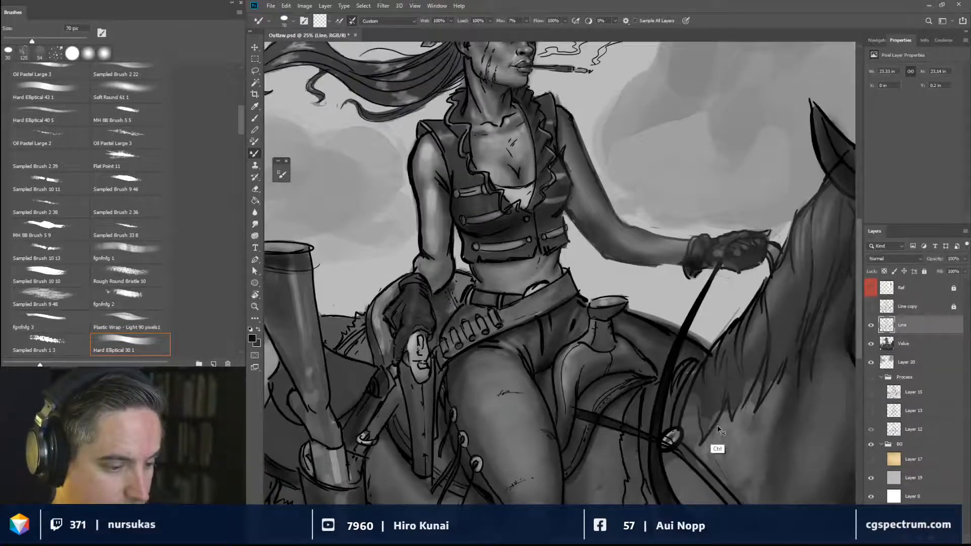
key("bracketleft")
key("bracketleft")
key("bracketleft")
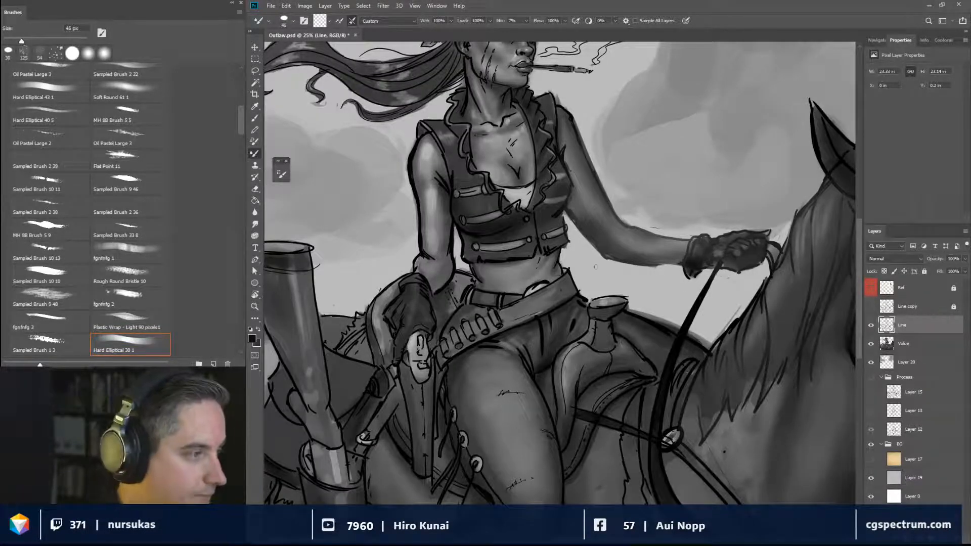
Switch the Mixer Brush to the Soft Round Pressure Opacity preset, test dark strokes below the reaching glove, and undo them.
left_click(284, 20)
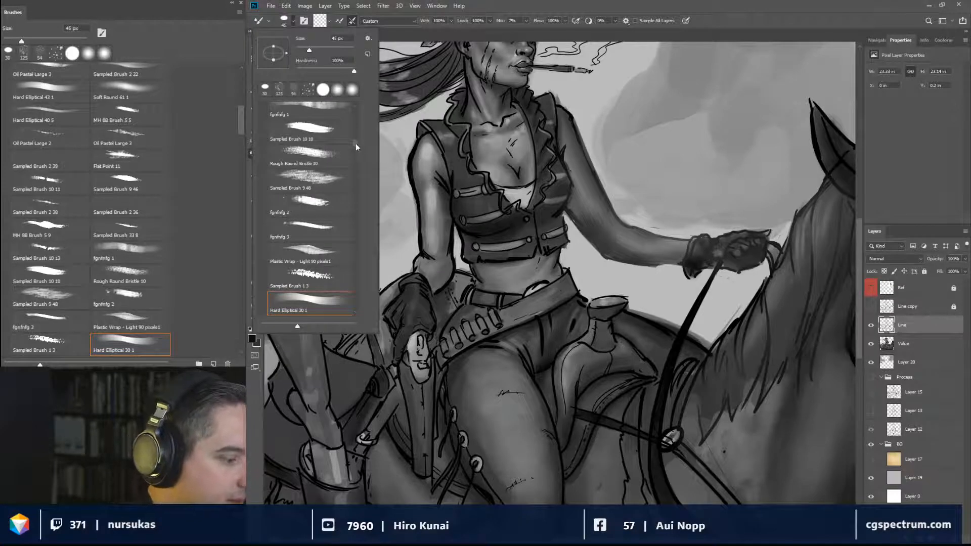
left_click_drag(356, 144, 350, 105)
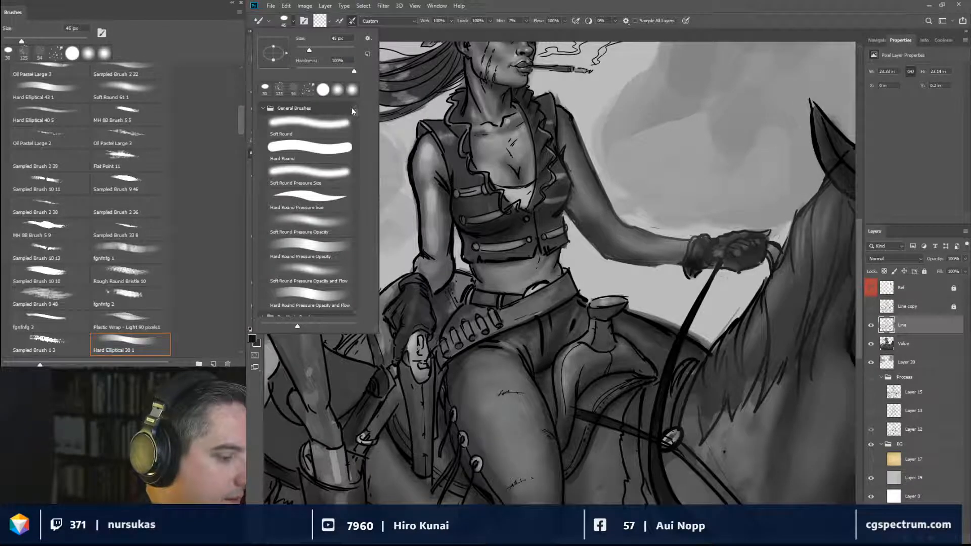
left_click(319, 223)
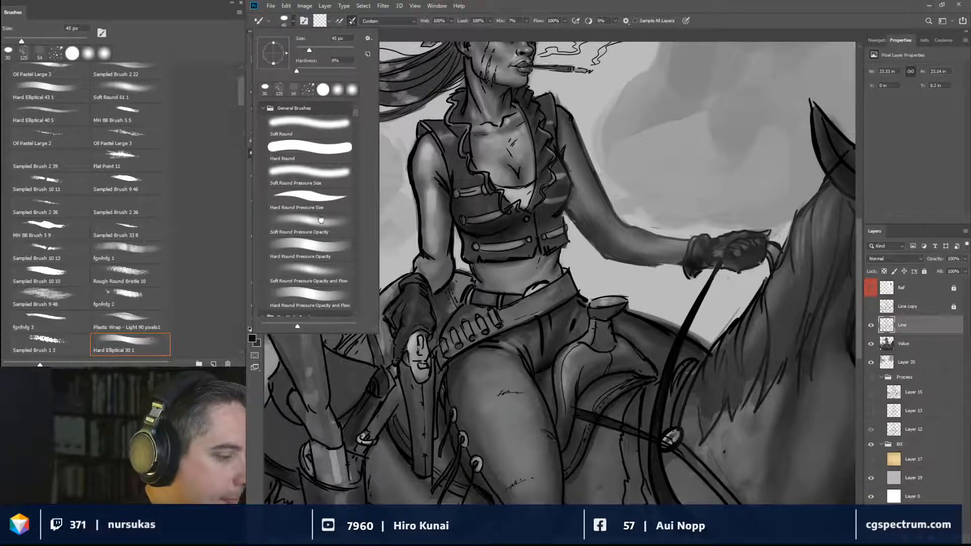
left_click(689, 277)
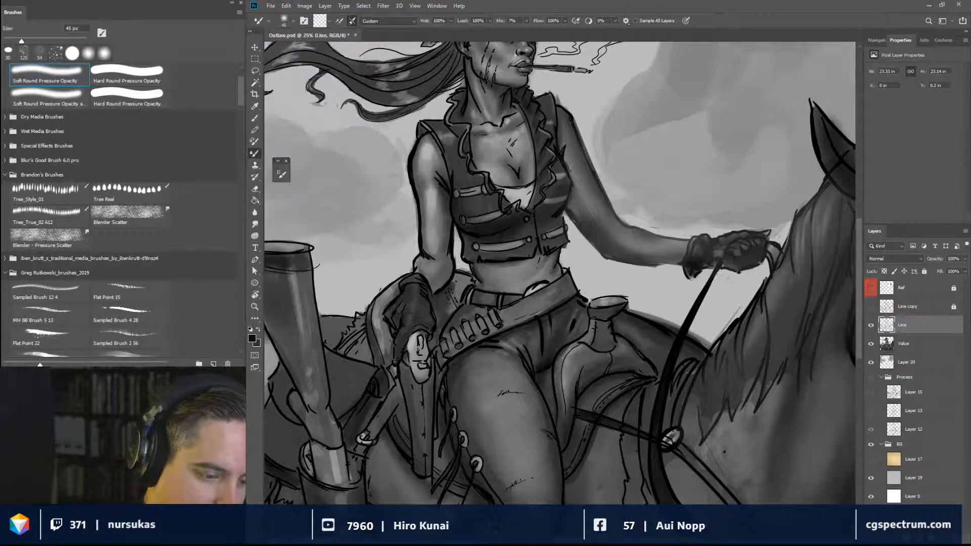
left_click_drag(688, 277, 658, 301)
left_click_drag(658, 289, 679, 297)
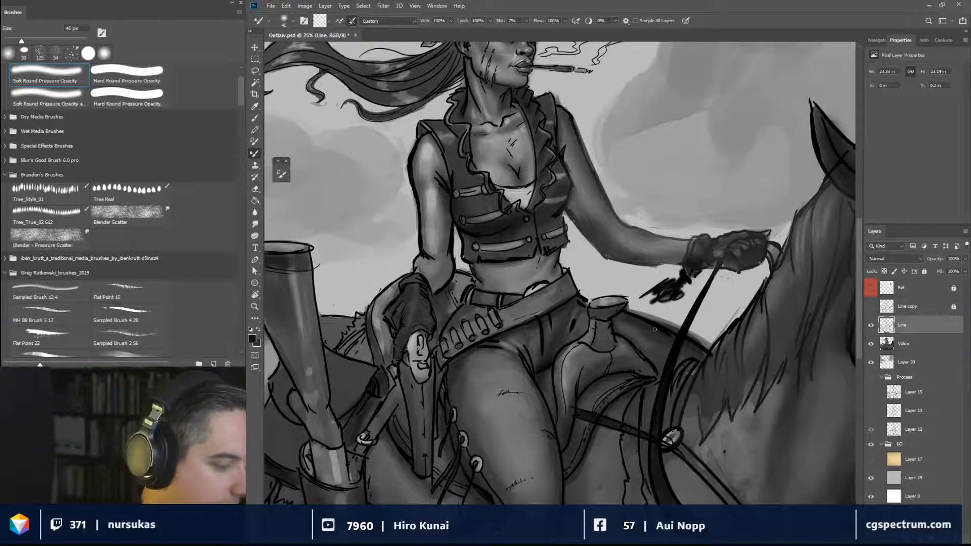
key("ctrl+z")
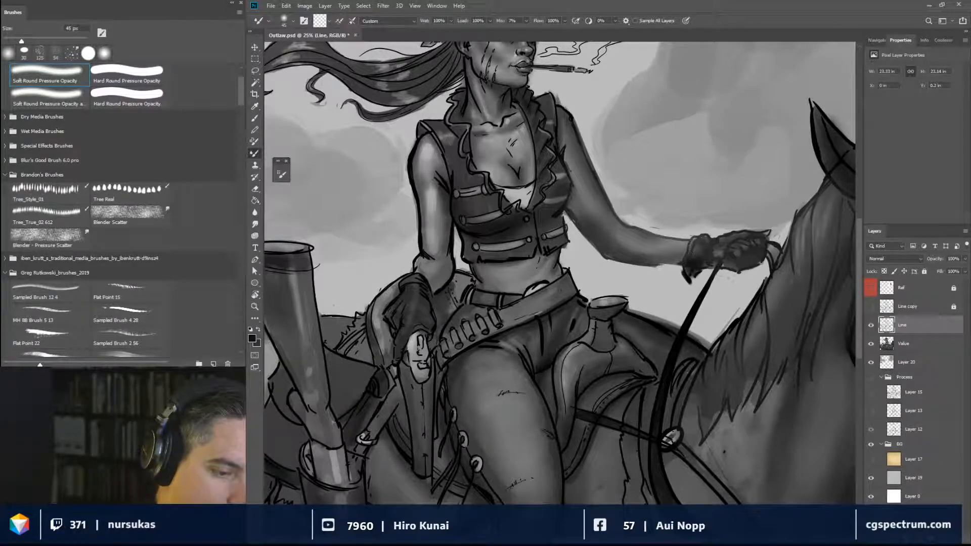
Try more Mixer Brush strokes below the glove, lowering the load to 28%, and undo them.
mouse_move(645, 273)
left_mouse_down()
mouse_move(665, 263)
mouse_move(696, 306)
mouse_move(678, 312)
left_mouse_up()
left_click_drag(685, 280, 660, 301)
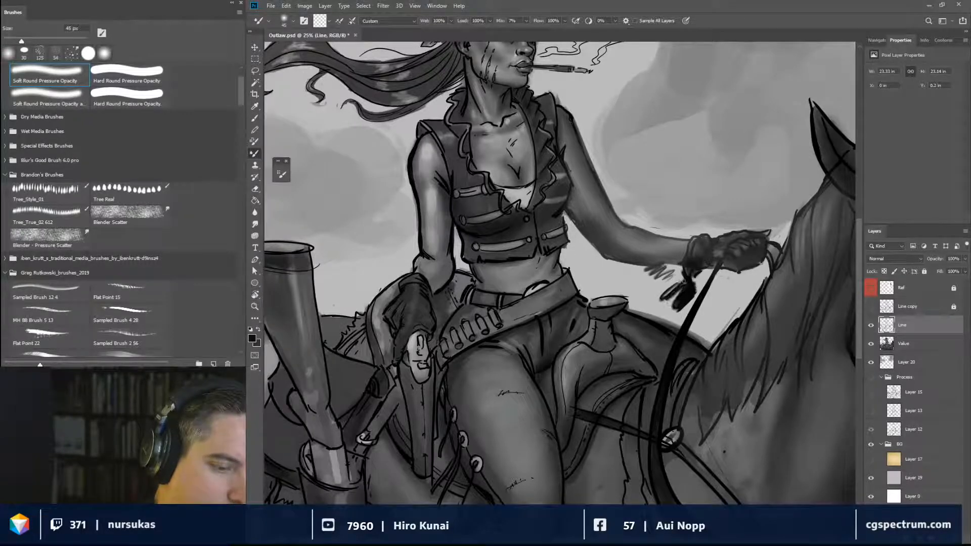
key("ctrl+z")
key("ctrl+z")
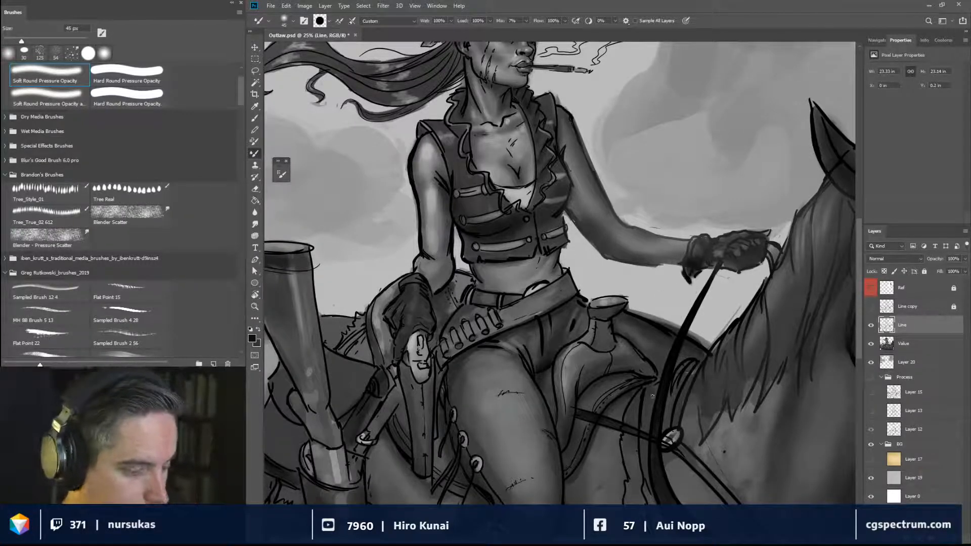
key("ctrl+z")
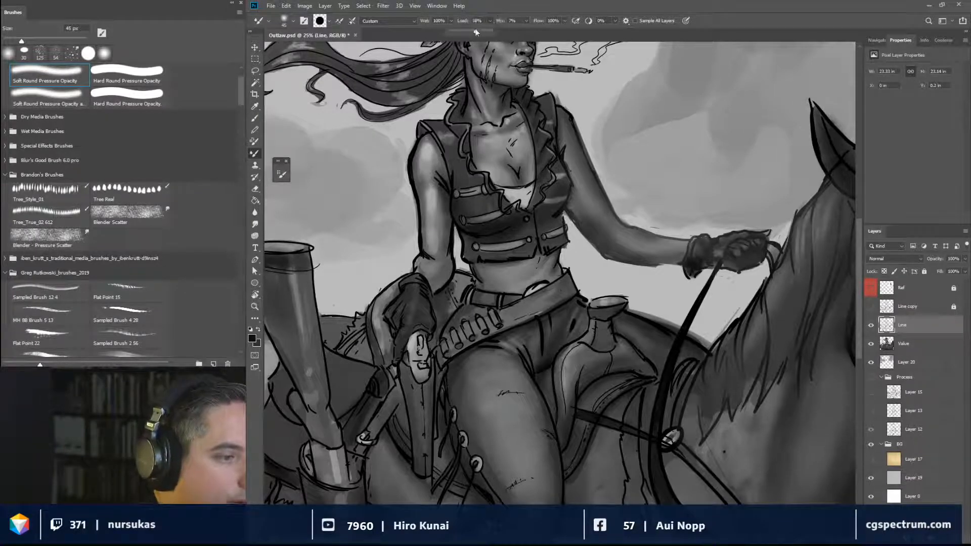
left_click_drag(689, 276, 673, 297)
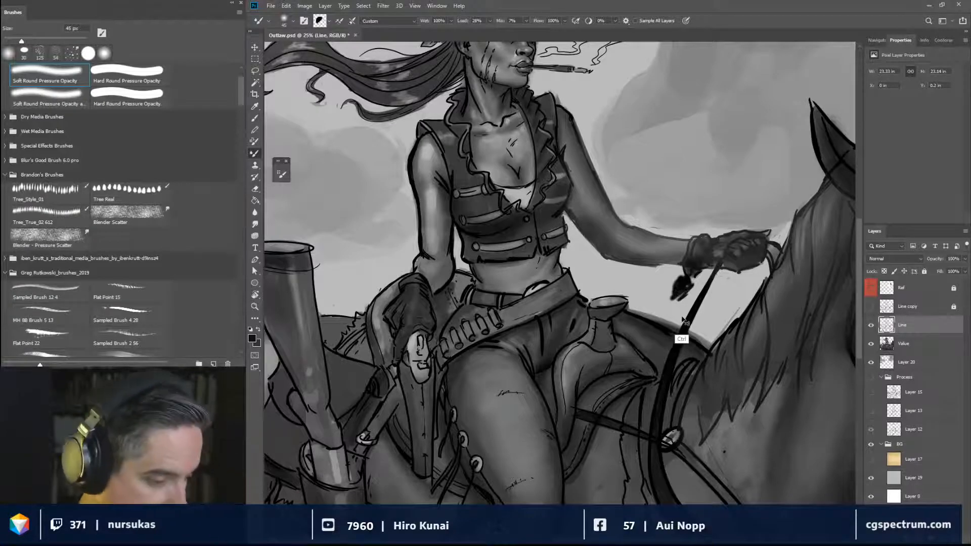
key("ctrl+z")
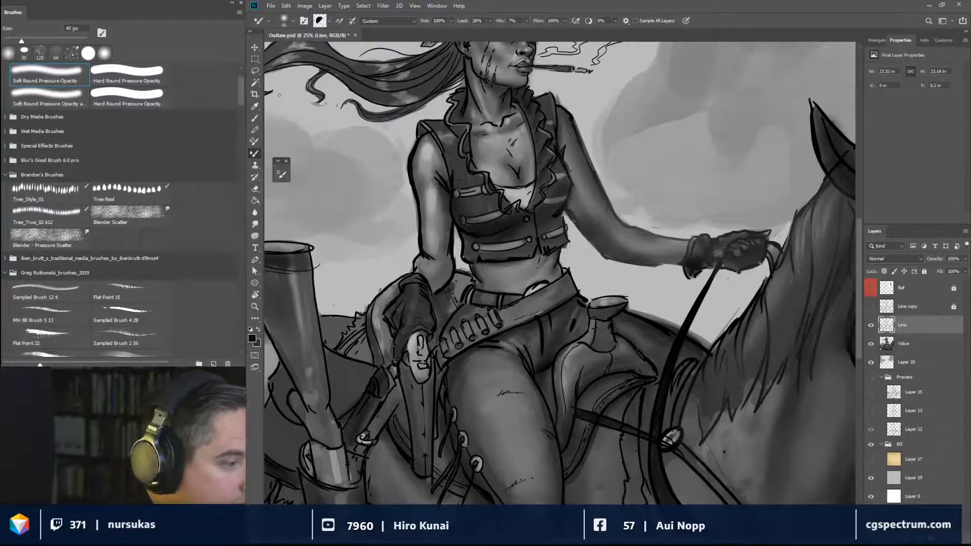
Return to the Smudge tool with its scatter blender at 30 px, and lock the Line layer's transparent pixels.
left_click(255, 224)
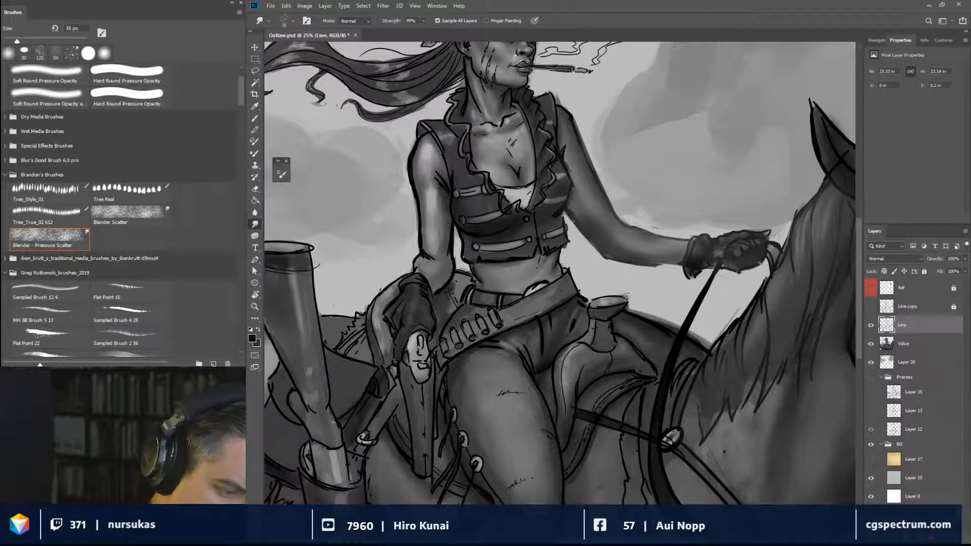
left_click_drag(627, 289, 623, 297)
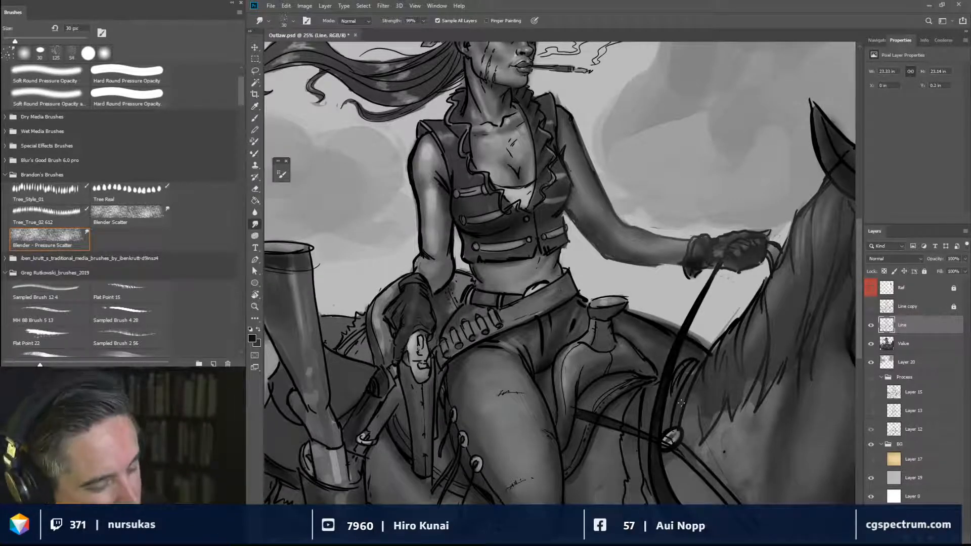
key("ctrl+minus")
key("ctrl+minus")
key("ctrl+minus")
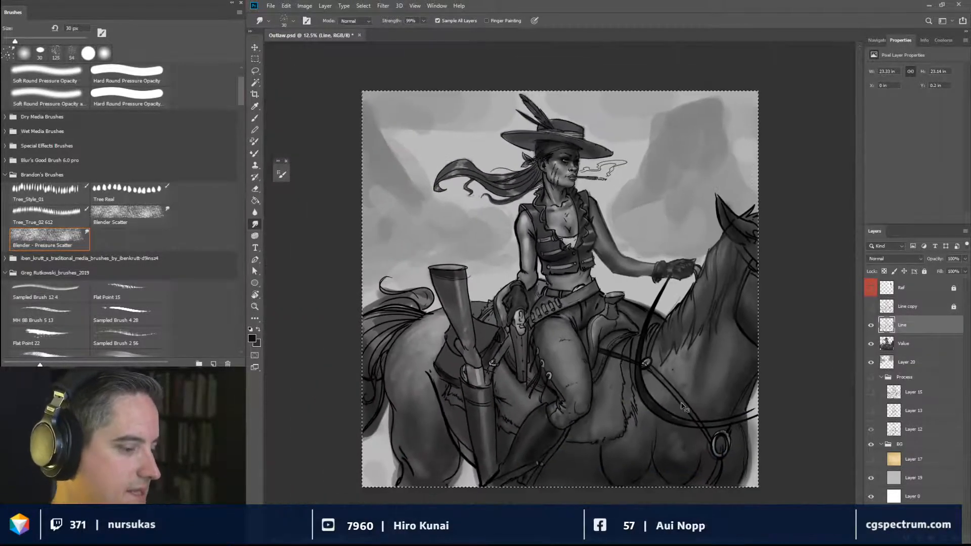
key("ctrl+minus")
key("ctrl+plus")
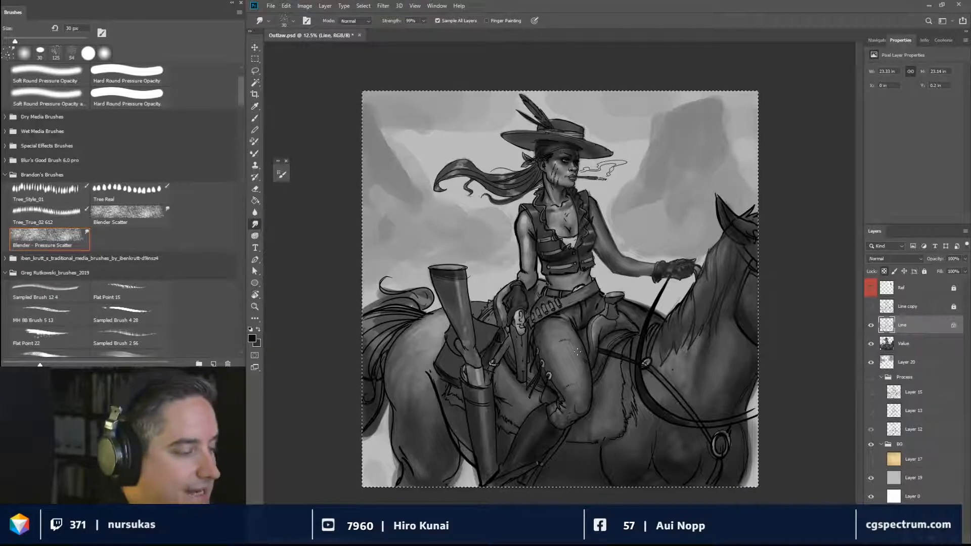
Lighten the rider's thigh and knee lines on the Line layer with the Soft Round Pressure Opacity brush at 41% opacity, varying its size.
left_click(256, 119)
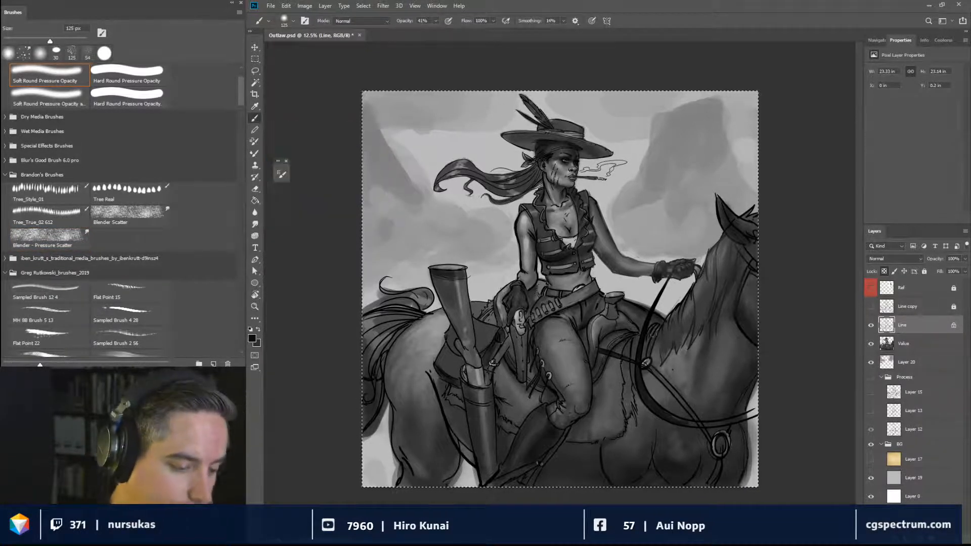
key("ctrl+plus")
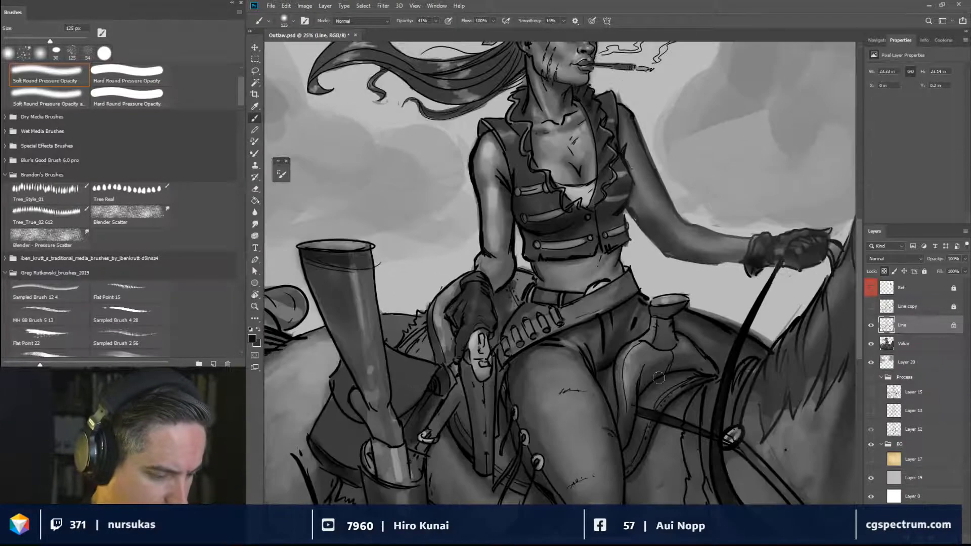
scroll(627, 445, "down", 3)
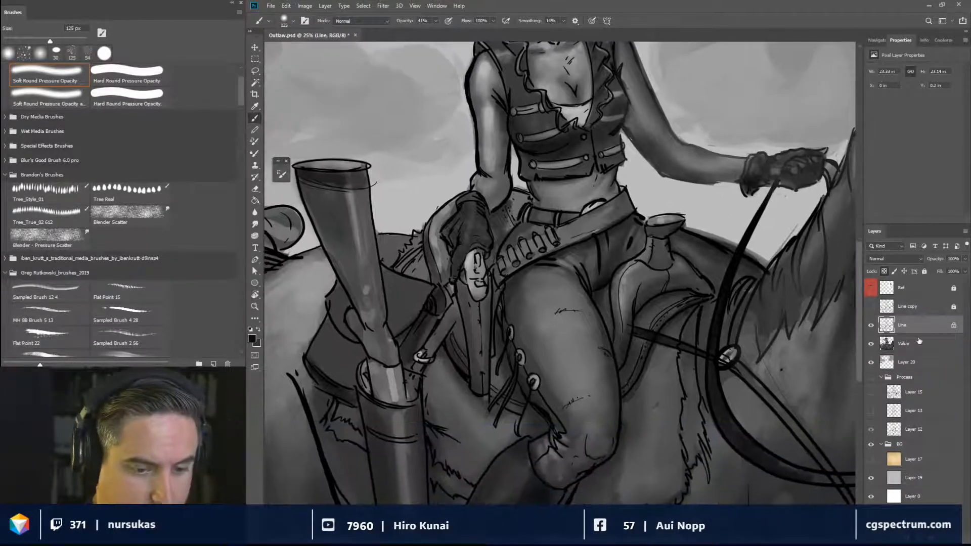
key("bracketright")
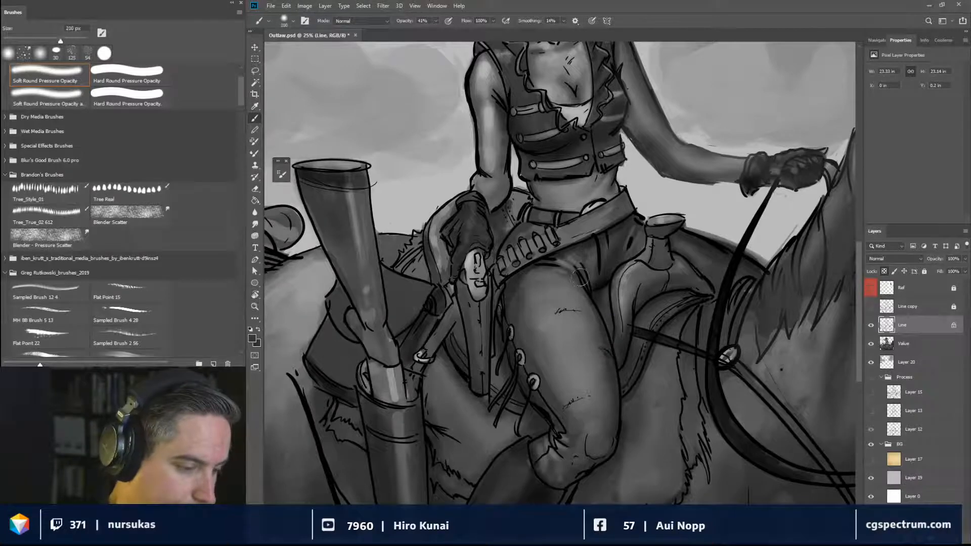
left_click_drag(586, 285, 597, 319)
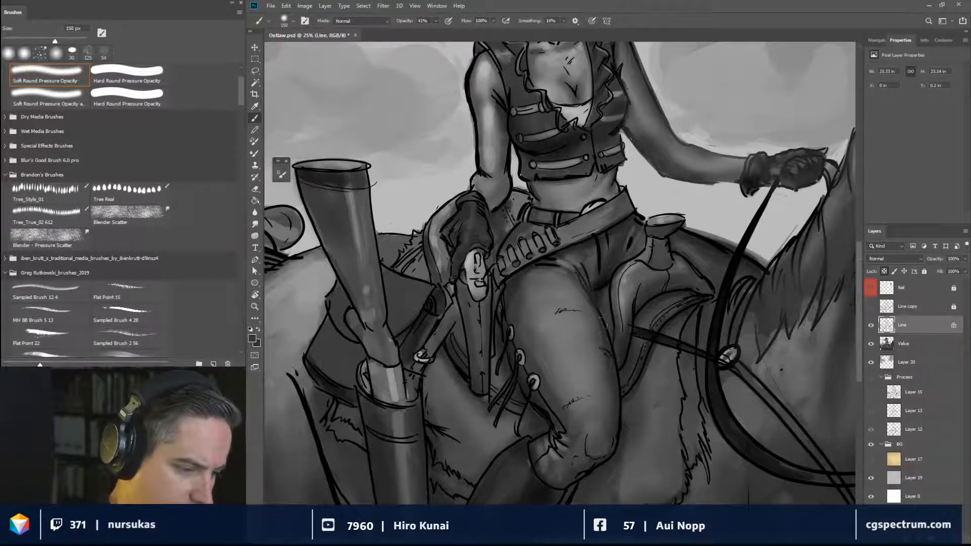
key("bracketleft")
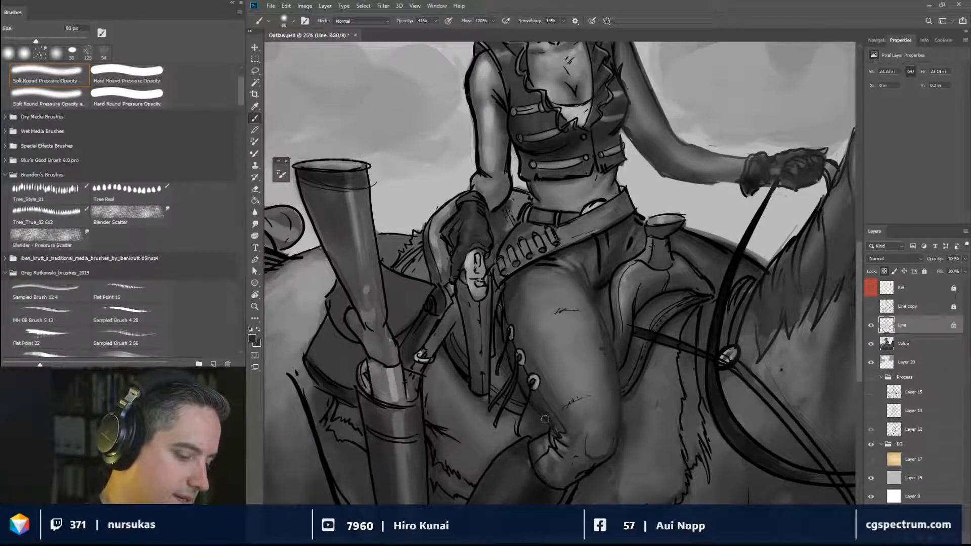
left_click_drag(555, 443, 558, 443)
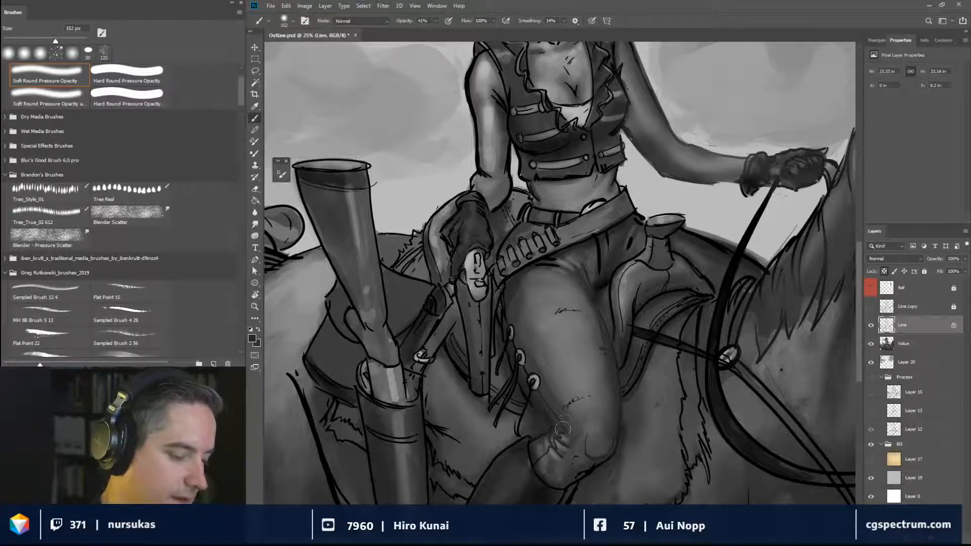
left_click_drag(590, 254, 623, 483)
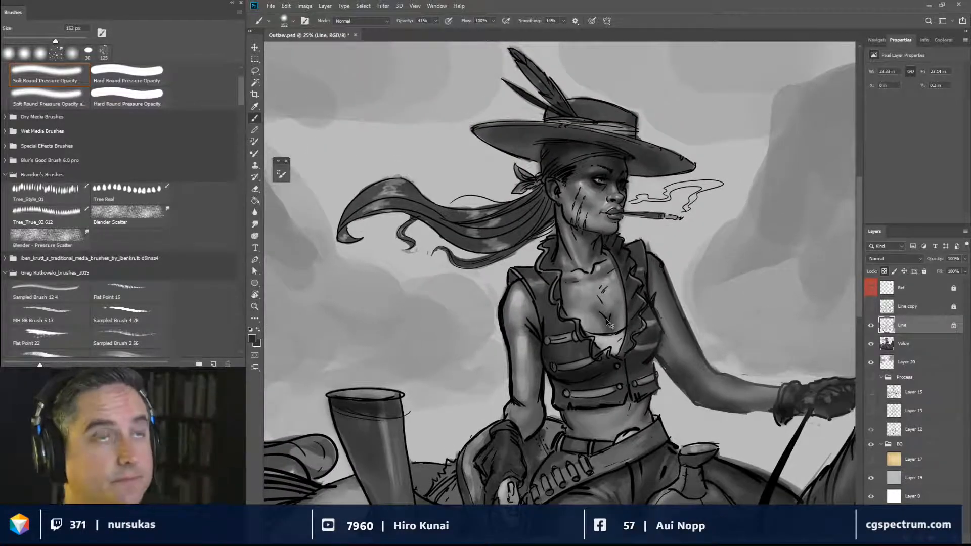
Recolour the black ear, cheek, jaw and neck lines on the Line layer with sampled skin greys and the soft round brush.
key("ctrl+plus")
key("ctrl+plus")
left_click_drag(667, 270, 680, 437)
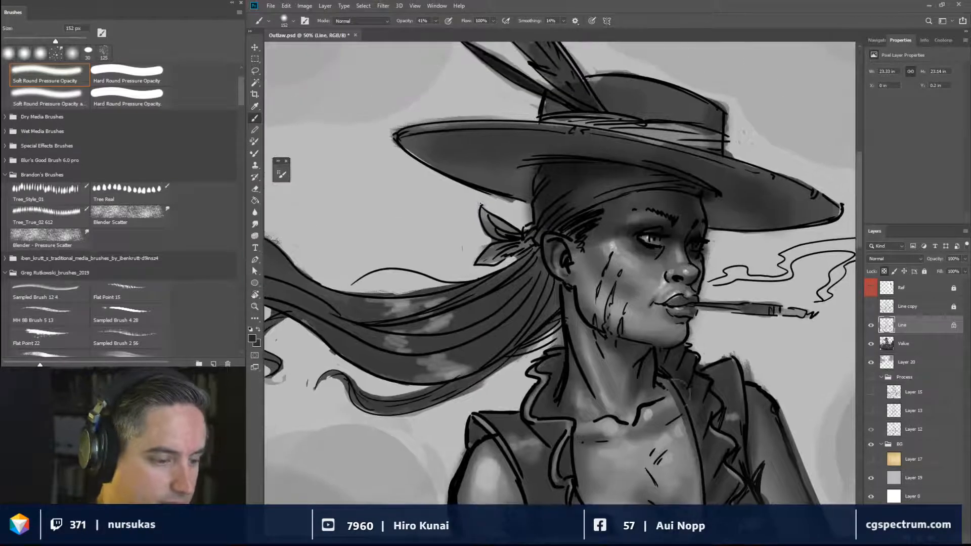
key("bracketleft")
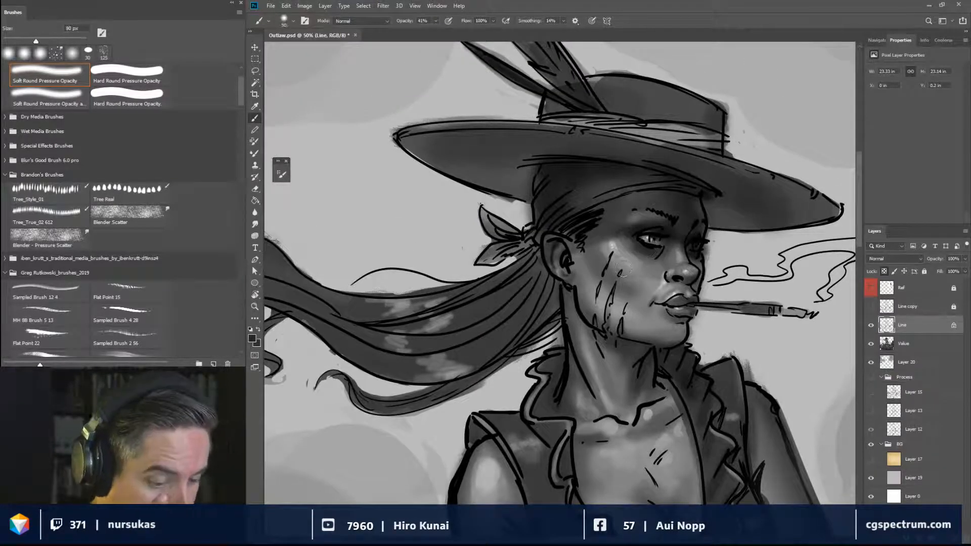
left_click(636, 317, "alt")
left_click_drag(628, 298, 641, 298)
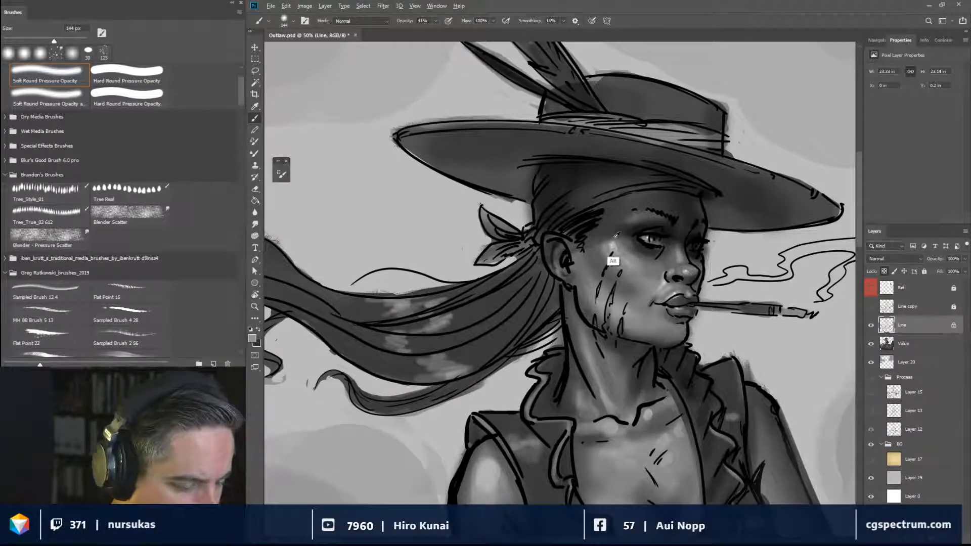
left_click(606, 246, "alt")
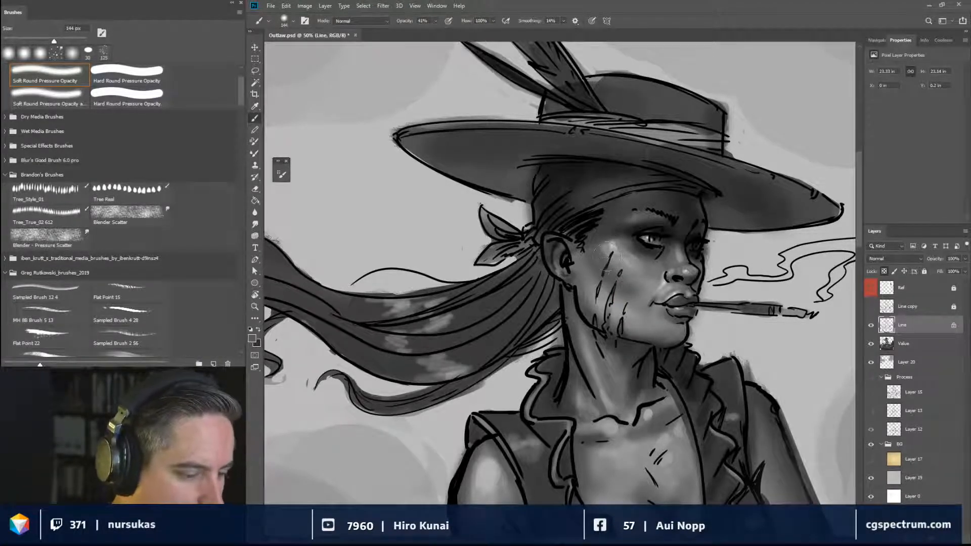
mouse_move(608, 257)
left_mouse_down()
mouse_move(621, 306)
mouse_move(587, 276)
mouse_move(595, 349)
mouse_move(567, 234)
mouse_move(567, 276)
mouse_move(590, 227)
mouse_move(560, 255)
mouse_move(596, 216)
mouse_move(543, 238)
mouse_move(595, 364)
mouse_move(565, 282)
mouse_move(591, 378)
mouse_move(568, 351)
mouse_move(573, 340)
mouse_move(559, 398)
left_mouse_up()
left_click_drag(577, 354, 586, 382)
mouse_move(652, 353)
left_mouse_down()
mouse_move(606, 329)
mouse_move(643, 330)
mouse_move(611, 325)
mouse_move(641, 337)
mouse_move(641, 393)
mouse_move(675, 328)
mouse_move(661, 373)
mouse_move(662, 362)
mouse_move(647, 360)
mouse_move(663, 355)
mouse_move(636, 375)
mouse_move(669, 351)
mouse_move(639, 362)
left_mouse_up()
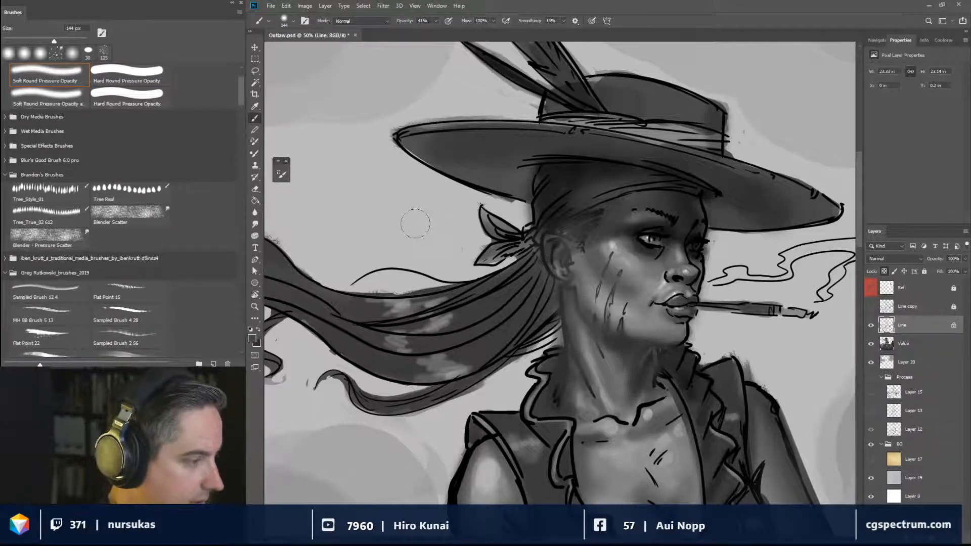
Soften the lines under the chin and around the lips and nose on the Line layer, swapping the foreground and background colours.
key("x")
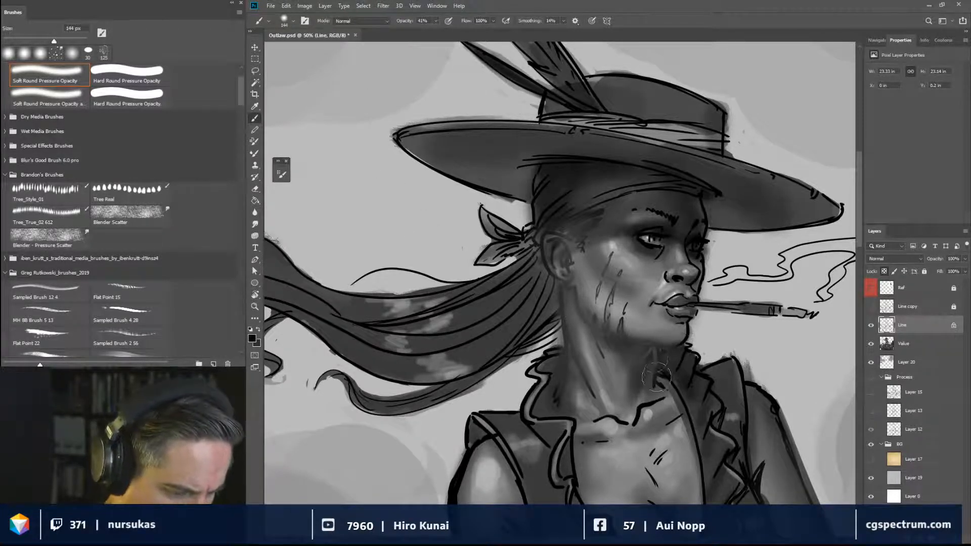
mouse_move(676, 352)
left_mouse_down()
mouse_move(642, 373)
mouse_move(674, 352)
left_mouse_up()
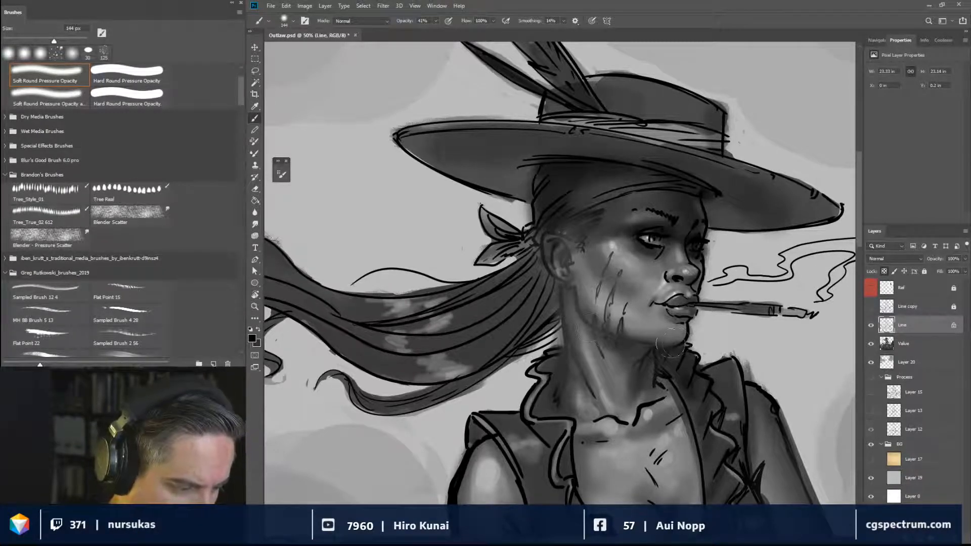
key("x")
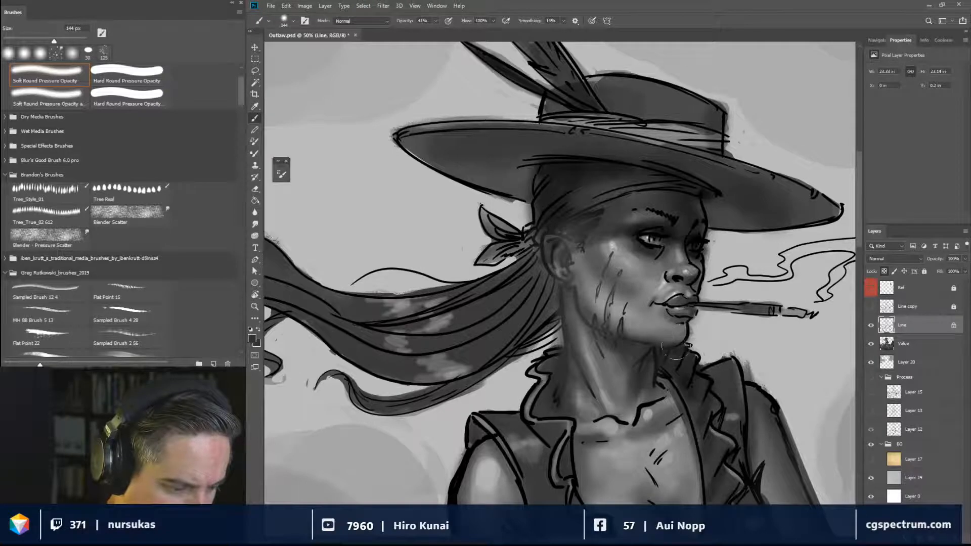
left_click_drag(676, 346, 684, 310)
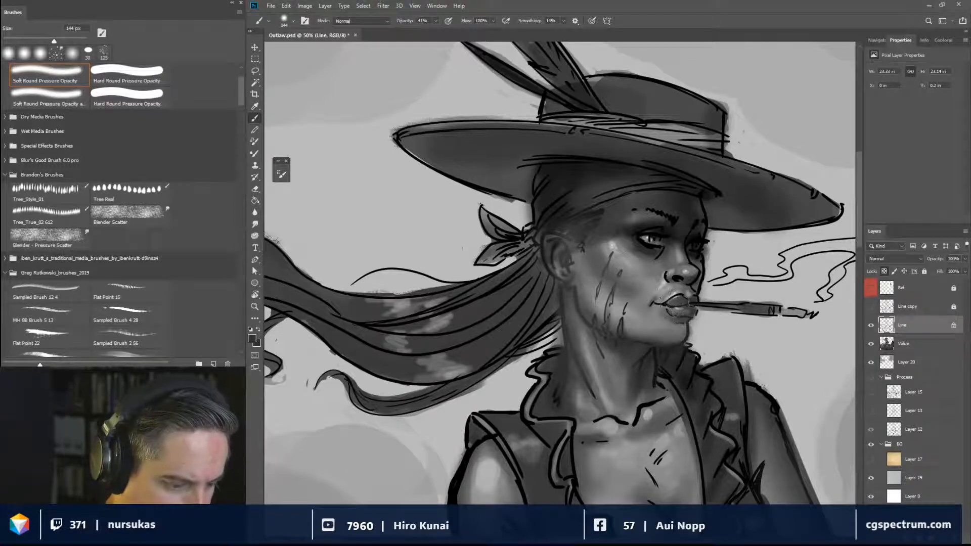
key("x")
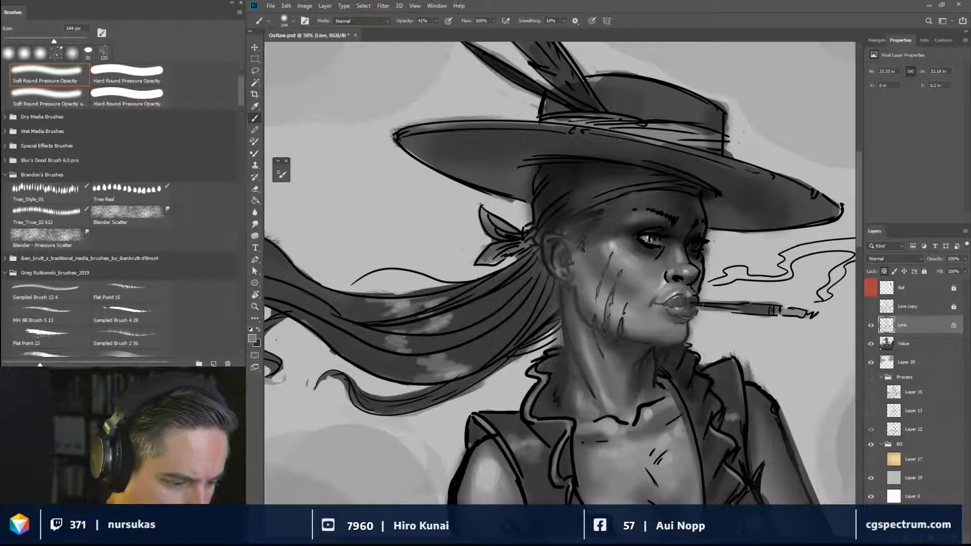
left_click_drag(678, 305, 698, 270)
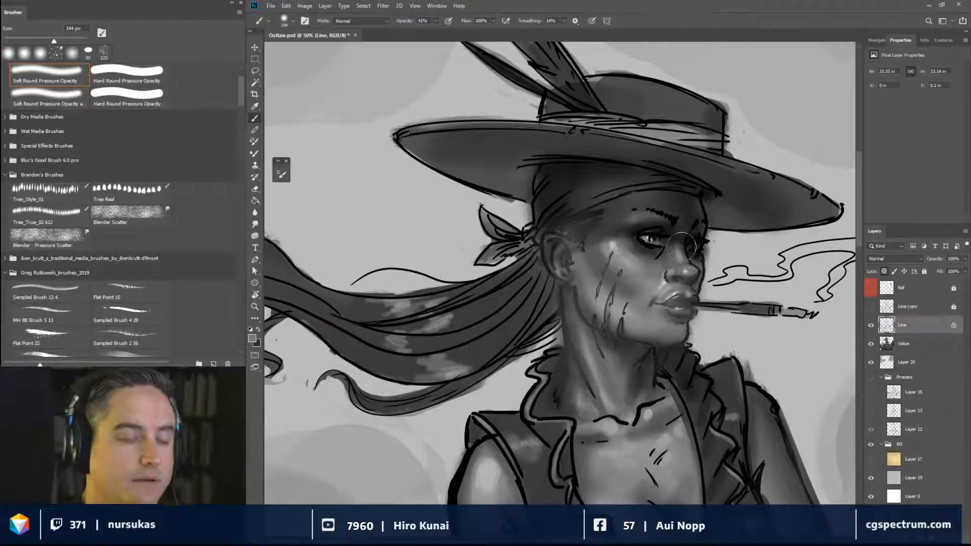
Reduce the brush size and soften the fine lines around the eye, eyebrow and bridge of the nose.
key("bracketleft")
key("bracketleft")
key("bracketleft")
key("bracketleft")
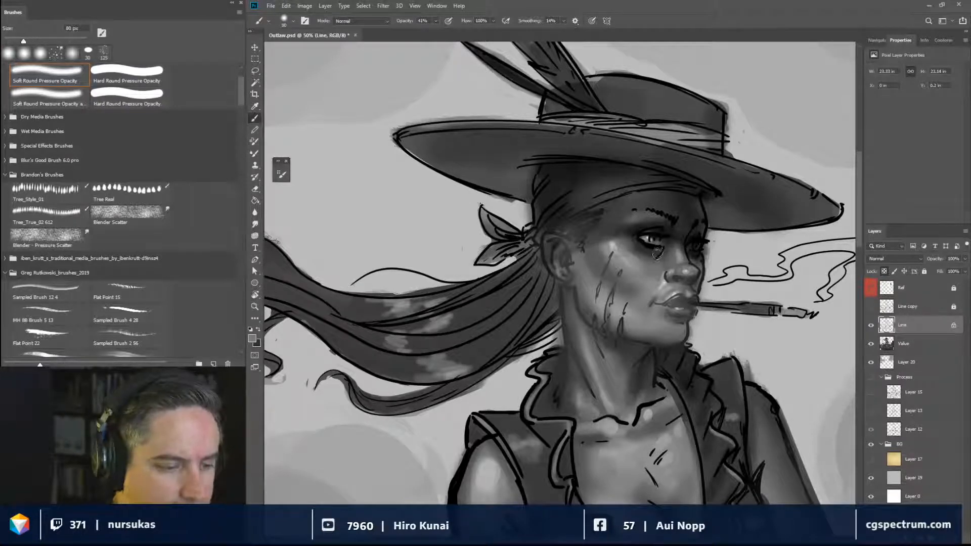
key("bracketleft")
key("bracketleft")
key("bracketleft")
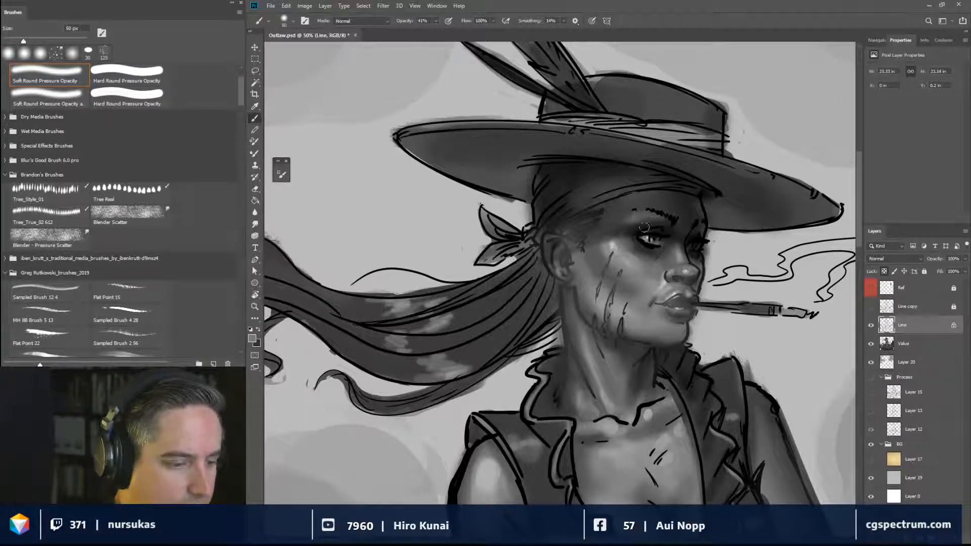
left_click_drag(676, 215, 680, 215)
left_click(676, 214, "alt")
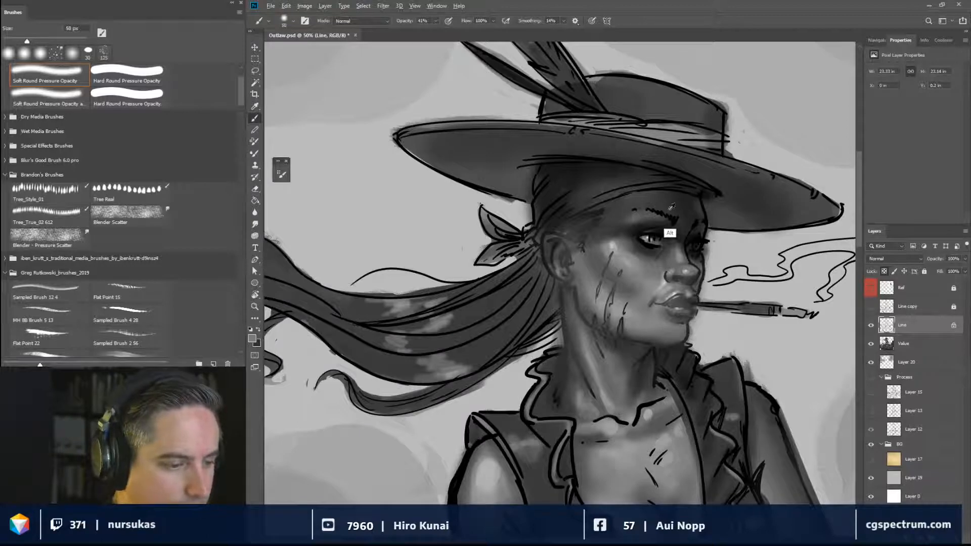
Darken the hairline strokes in front of the ear with a sampled hair tone and retouch the ear's lines.
left_click(607, 200, "alt")
left_click(596, 209, "alt")
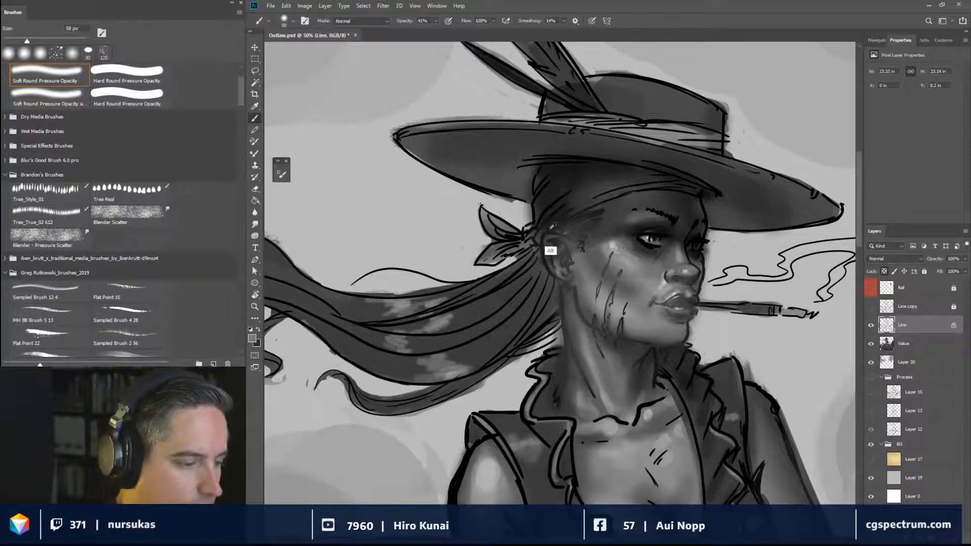
left_click(530, 256, "alt")
left_click_drag(603, 211, 581, 242)
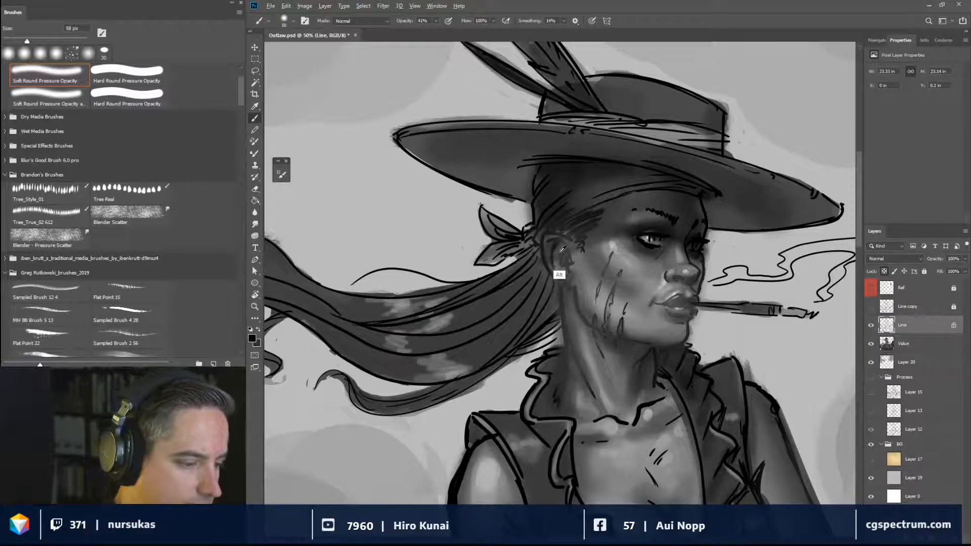
left_click(554, 273, "alt")
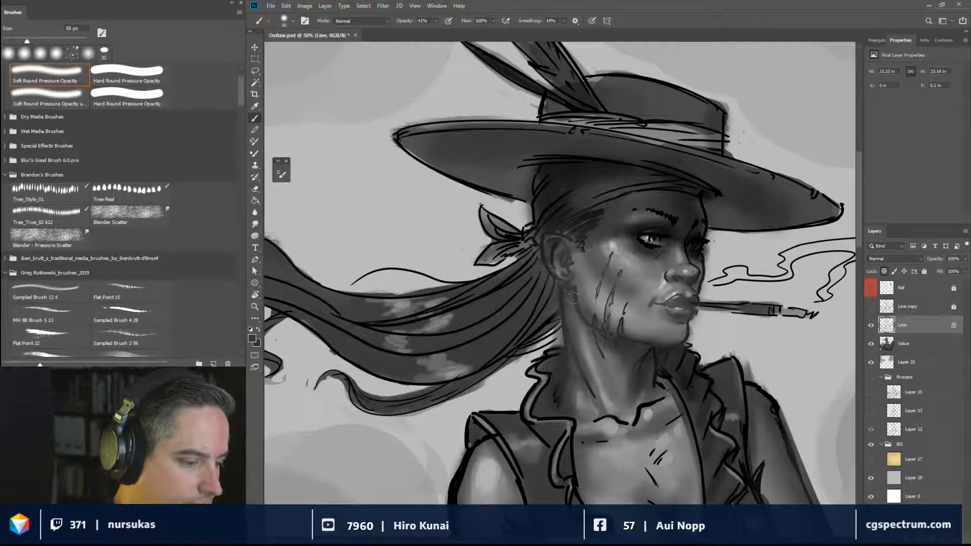
left_click_drag(555, 279, 577, 280)
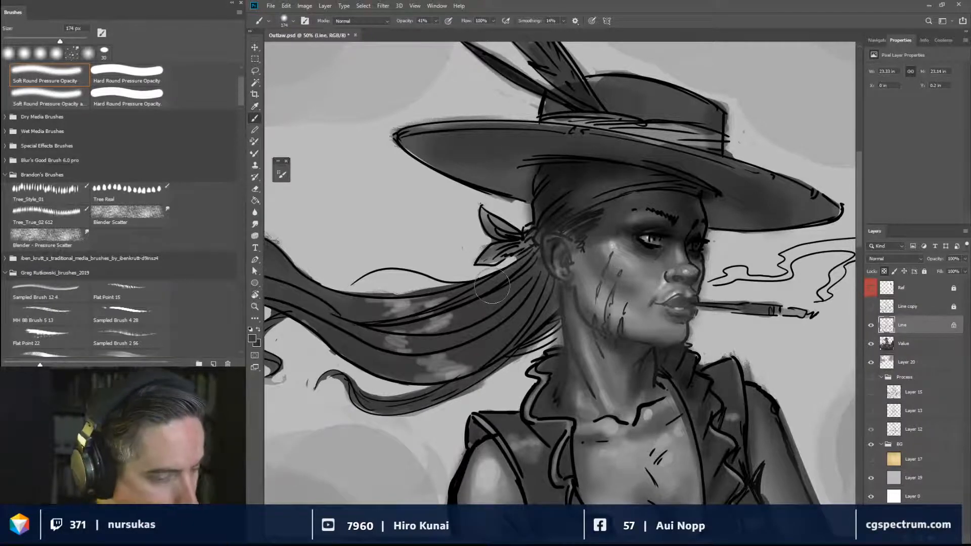
Briefly check the Ref layer, lock the Value layer's transparent pixels, and darken the ponytail near the head with the soft round brush.
left_click(870, 288)
left_click_drag(779, 300, 725, 317)
left_click(872, 287)
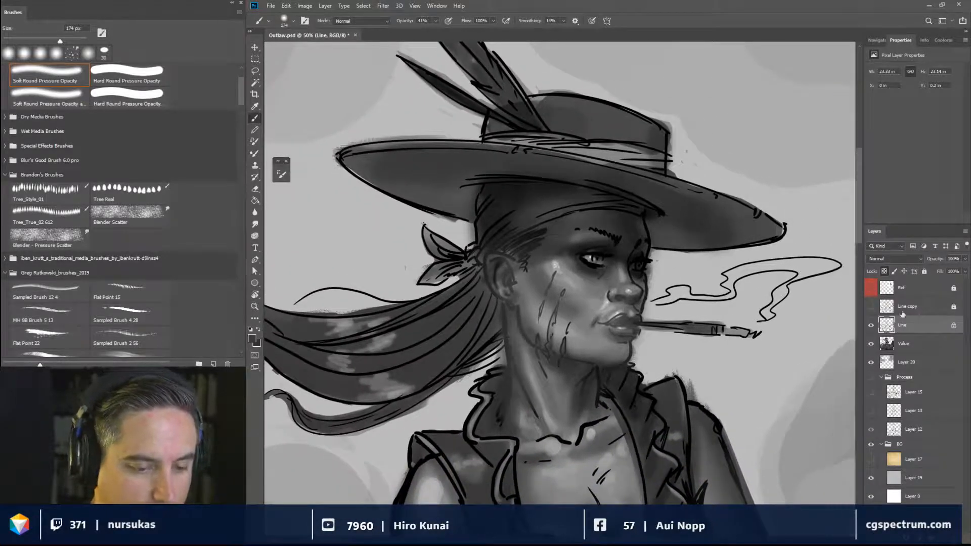
left_click(908, 344)
left_click_drag(596, 398, 866, 350)
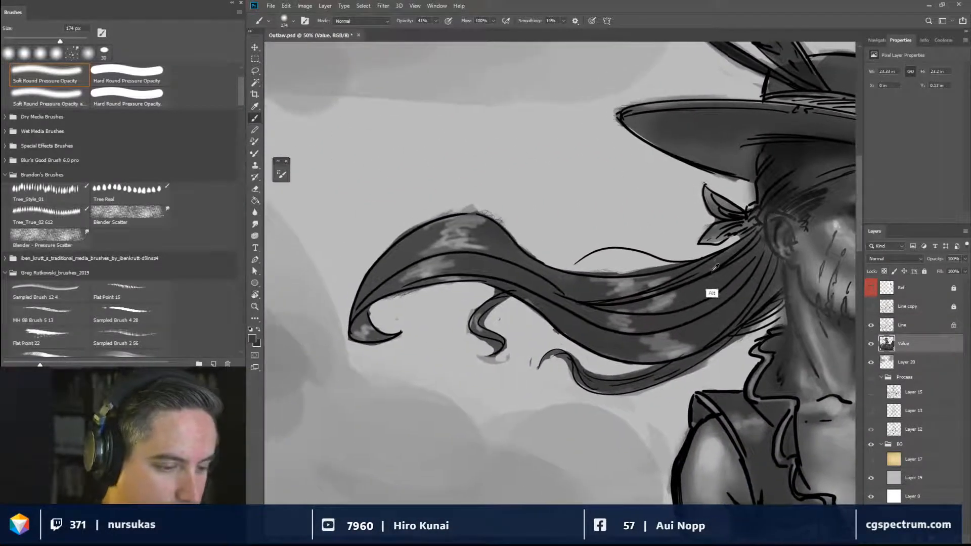
left_click(712, 295, "alt")
mouse_move(723, 269)
left_mouse_down()
mouse_move(749, 267)
mouse_move(620, 304)
left_mouse_up()
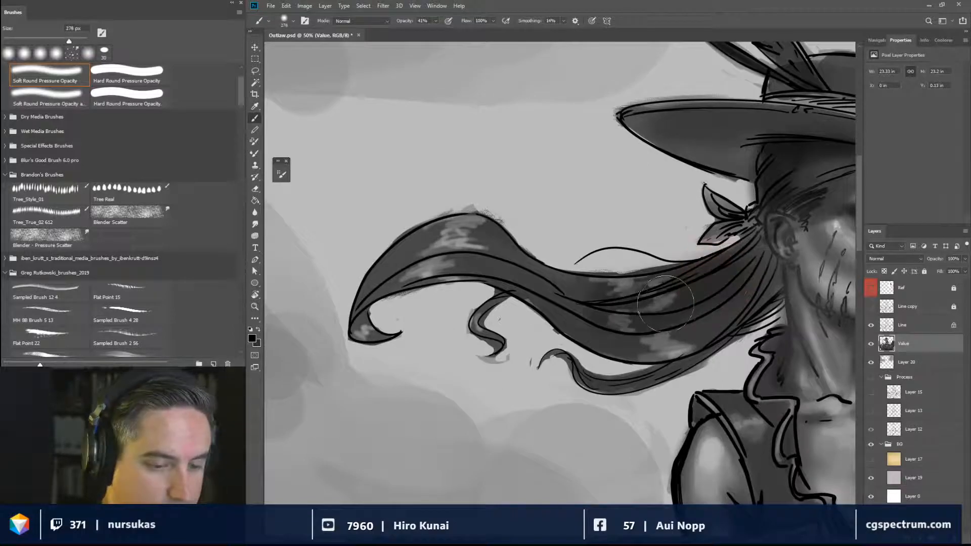
left_click(885, 271)
left_click_drag(695, 289, 602, 299)
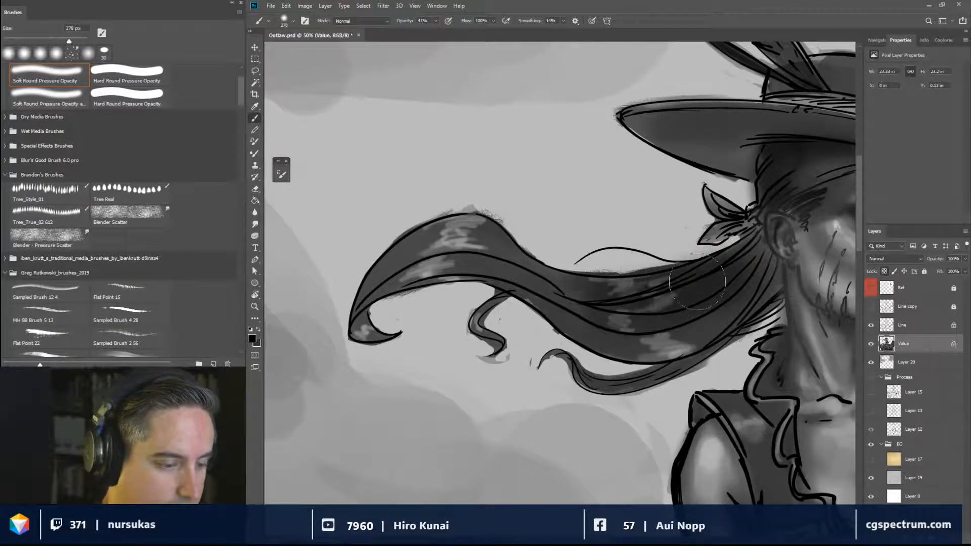
left_click_drag(737, 298, 626, 357)
mouse_move(754, 279)
left_mouse_down()
mouse_move(748, 250)
mouse_move(771, 242)
mouse_move(761, 232)
mouse_move(750, 243)
mouse_move(757, 232)
mouse_move(711, 267)
mouse_move(758, 244)
mouse_move(771, 261)
mouse_move(750, 325)
left_mouse_up()
Darken the rest of the ponytail on the Value layer, out to its curled tip and the loose lower strands.
key("bracketleft")
key("bracketleft")
key("bracketleft")
key("bracketleft")
key("bracketleft")
key("bracketleft")
key("bracketleft")
mouse_move(726, 315)
left_mouse_down()
mouse_move(659, 357)
mouse_move(535, 285)
mouse_move(386, 304)
left_mouse_up()
mouse_move(501, 248)
left_mouse_down()
mouse_move(676, 308)
mouse_move(673, 319)
mouse_move(504, 265)
mouse_move(361, 340)
mouse_move(389, 254)
mouse_move(607, 274)
left_mouse_up()
left_click_drag(498, 309, 492, 357)
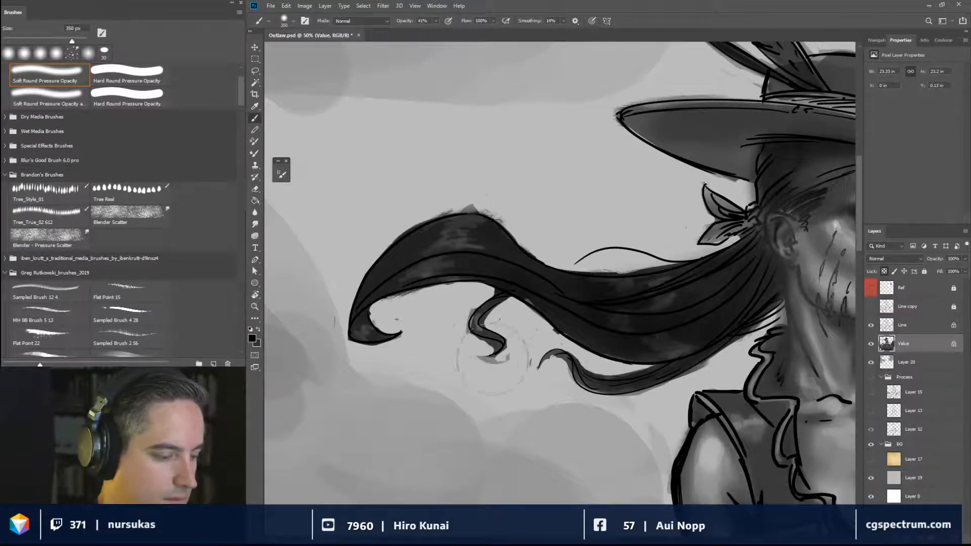
left_click_drag(709, 373, 567, 379)
left_click_drag(676, 377, 648, 456)
left_click_drag(680, 300, 638, 298)
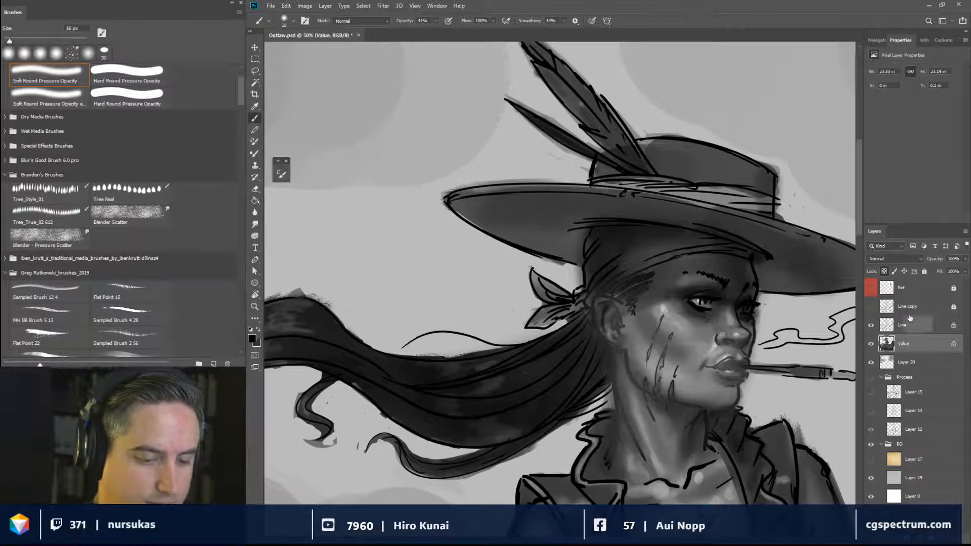
Return to the Line layer and compare the face's softened lines against the Ref and Line copy layers.
left_click(918, 328)
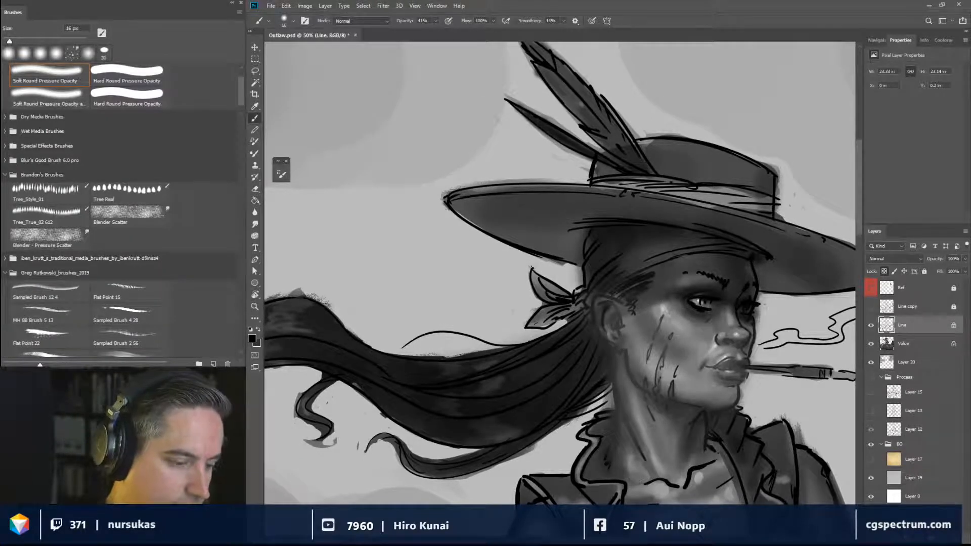
mouse_move(636, 296)
left_mouse_down()
mouse_move(632, 313)
mouse_move(661, 295)
left_mouse_up()
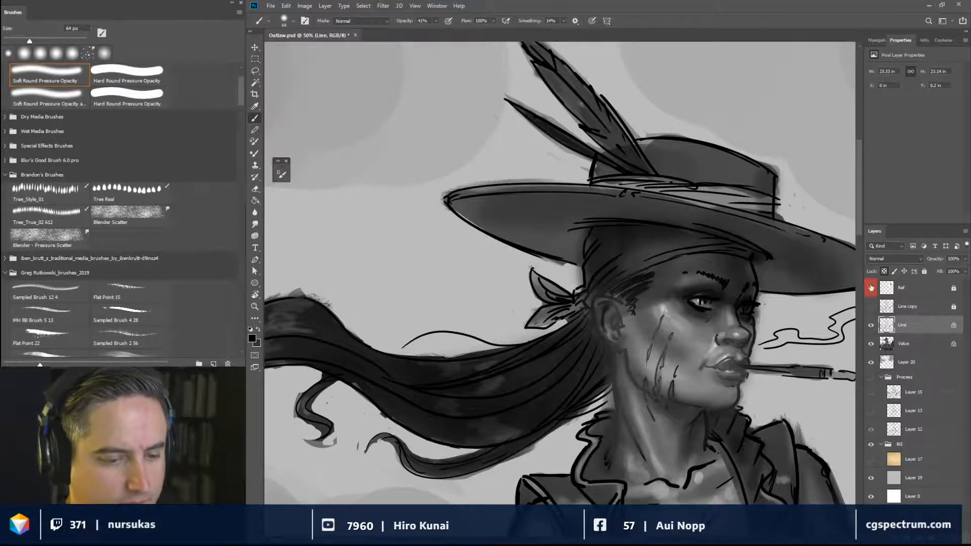
left_click(871, 288)
left_click_drag(803, 335, 586, 306)
left_click(874, 290)
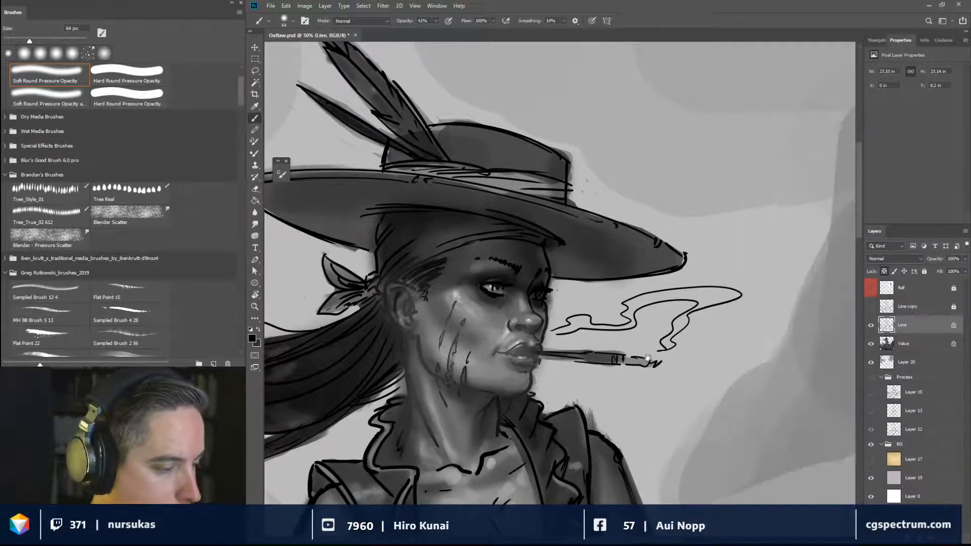
left_click_drag(619, 362, 701, 332)
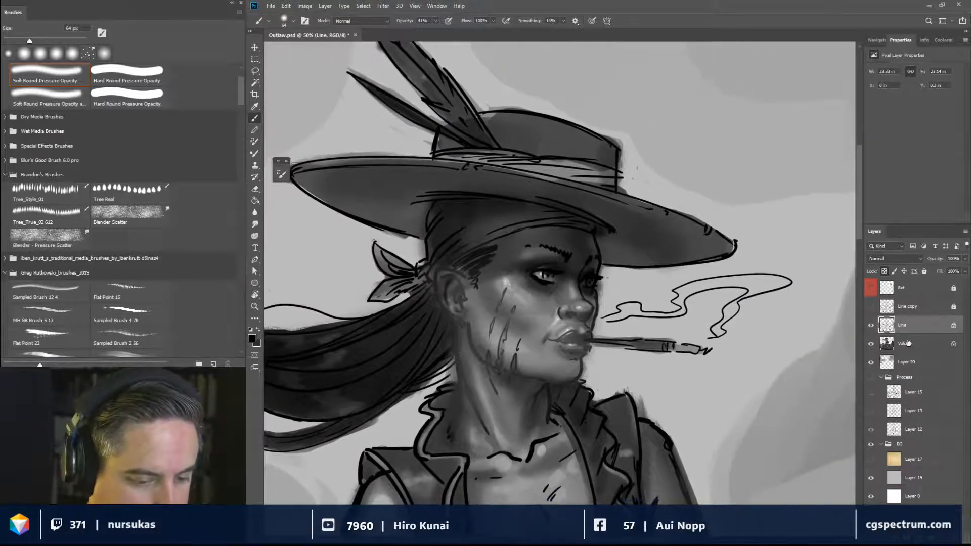
left_click_drag(680, 367, 786, 354)
left_click_drag(781, 353, 765, 346)
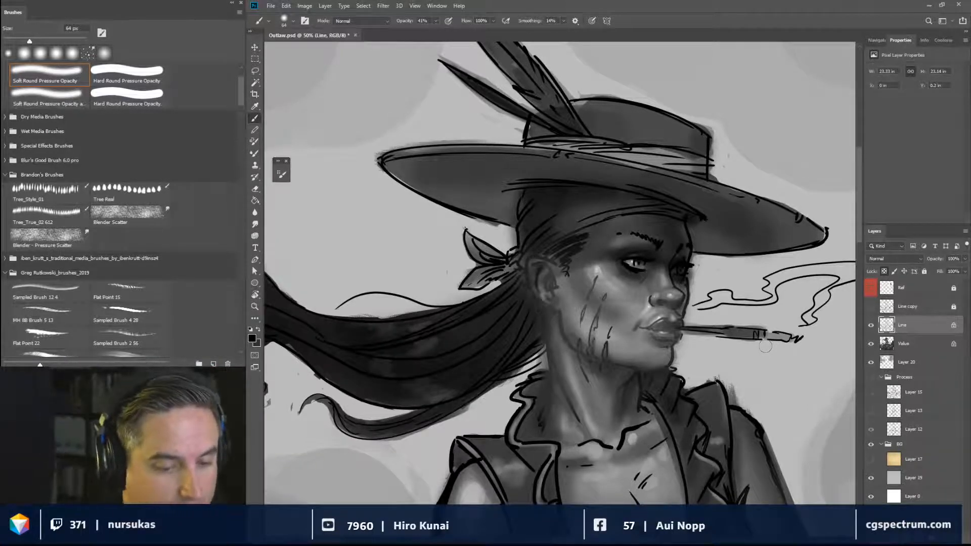
left_click(872, 307)
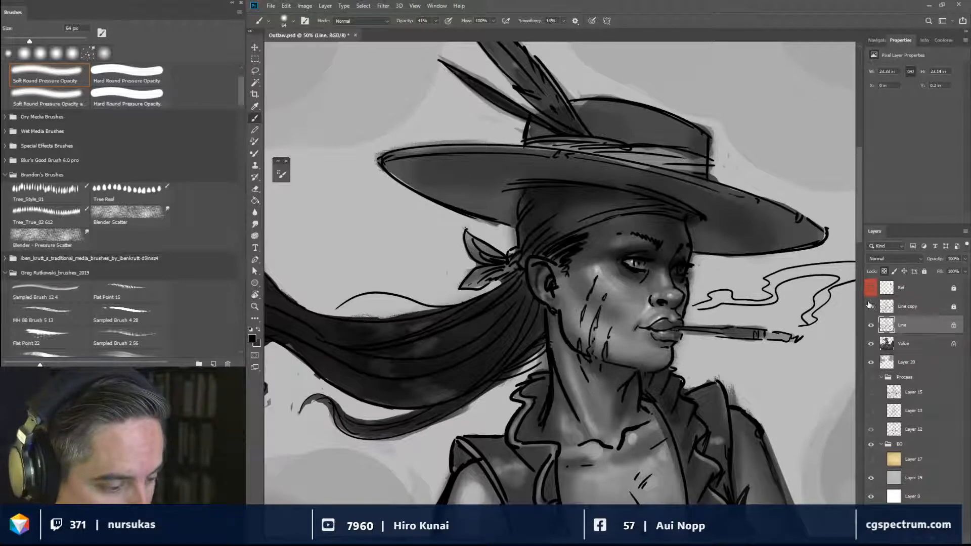
left_click(871, 306)
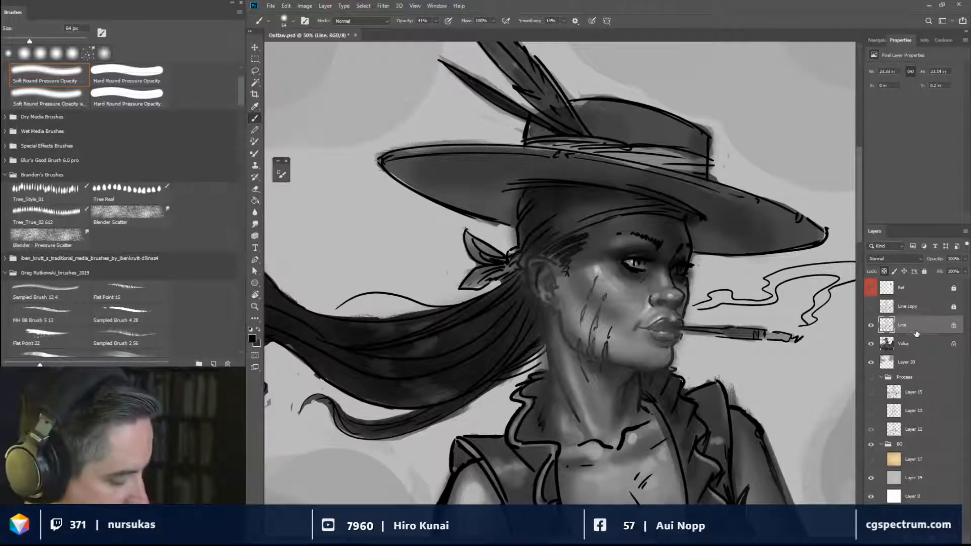
Unlock the Line layer's transparent pixels, save the document, and merge the layer down into Value.
left_click(885, 272)
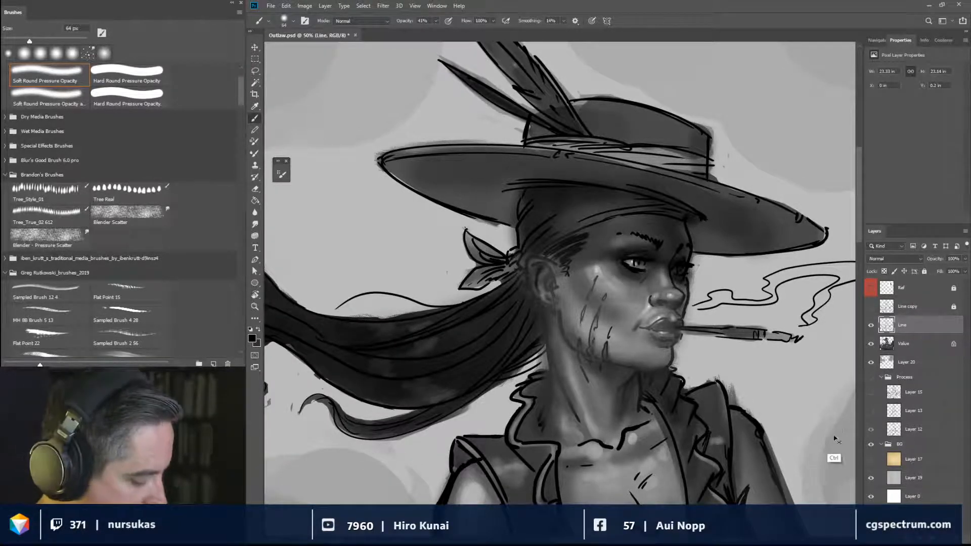
key("ctrl+s")
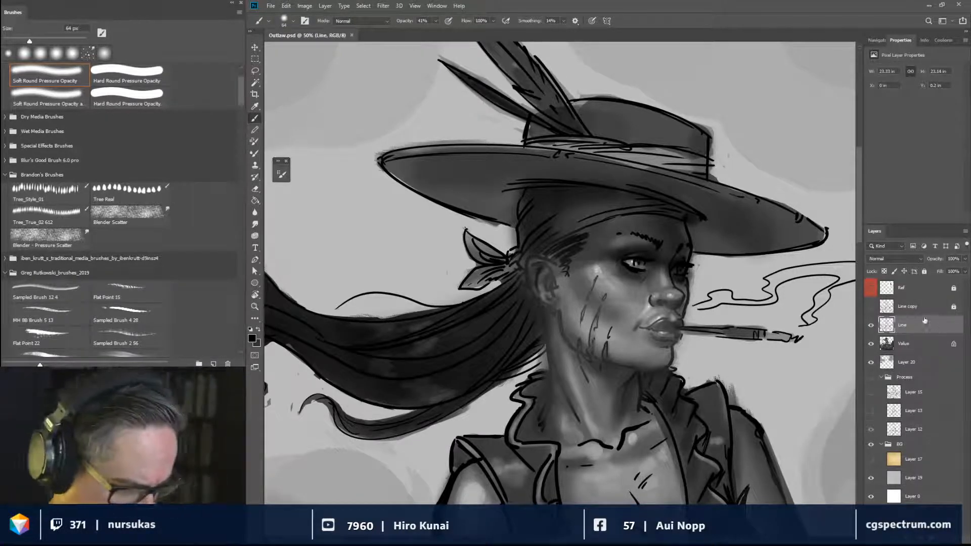
key("ctrl+e")
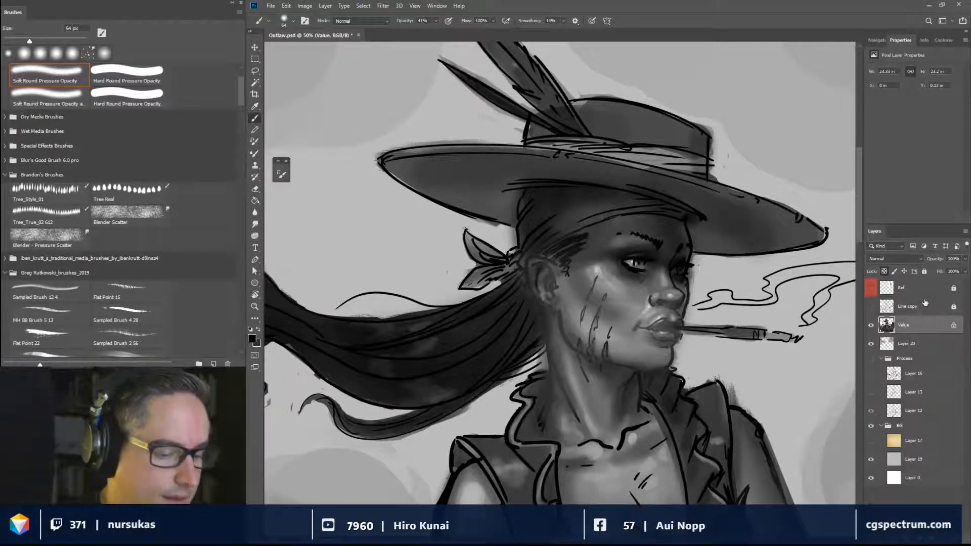
Switch to the Smudge tool with the Blender - Pressure Scatter brush, try a stroke beside the nose, and undo it.
left_click(255, 225)
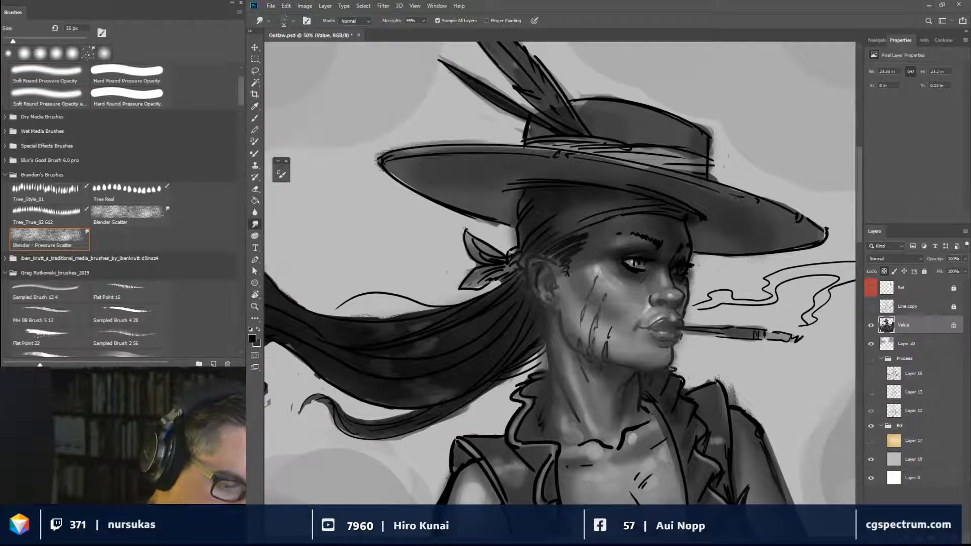
key("ctrl+plus")
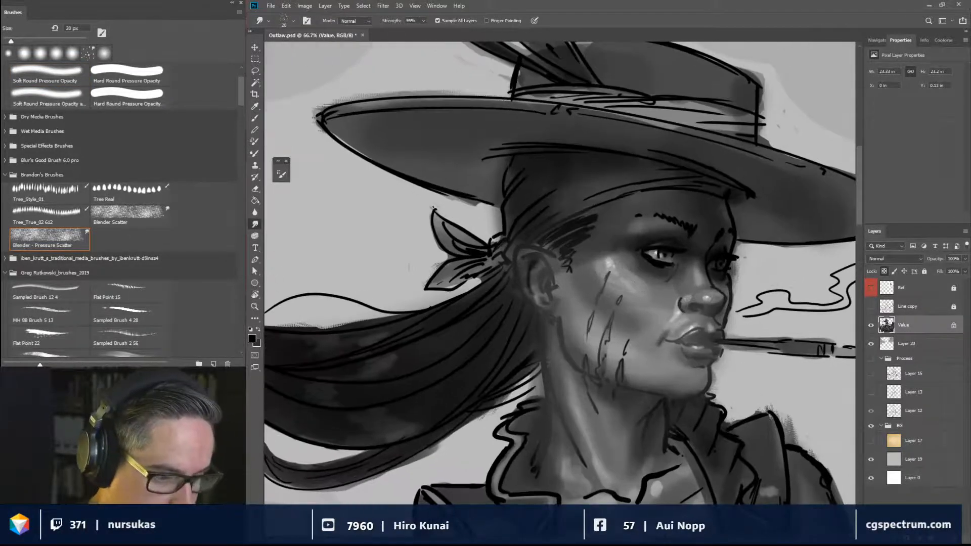
key("bracketleft")
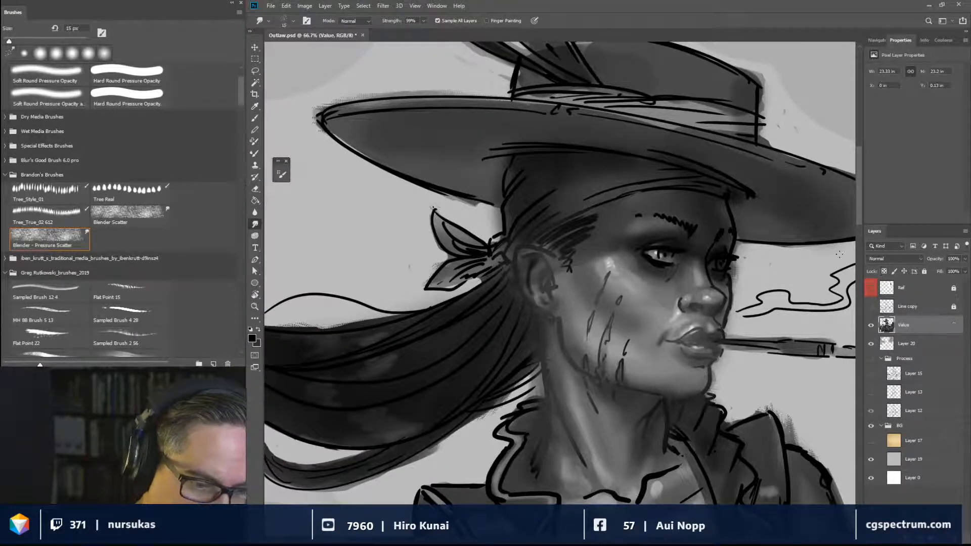
left_click_drag(679, 295, 686, 289)
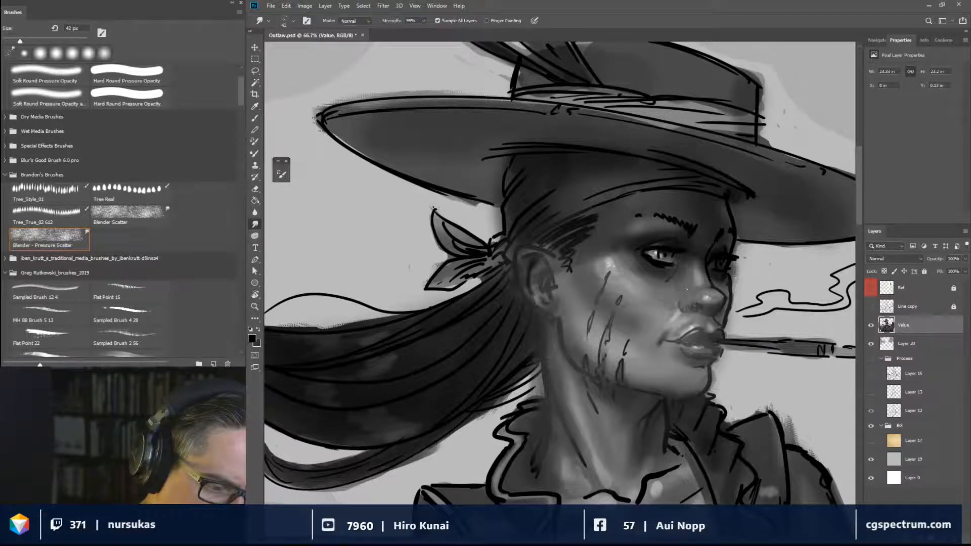
key("ctrl+z")
key("ctrl+z")
Reduce the smudge brush to 8 px and try a small blending stroke on the cheek.
key("bracketleft")
key("bracketleft")
key("bracketleft")
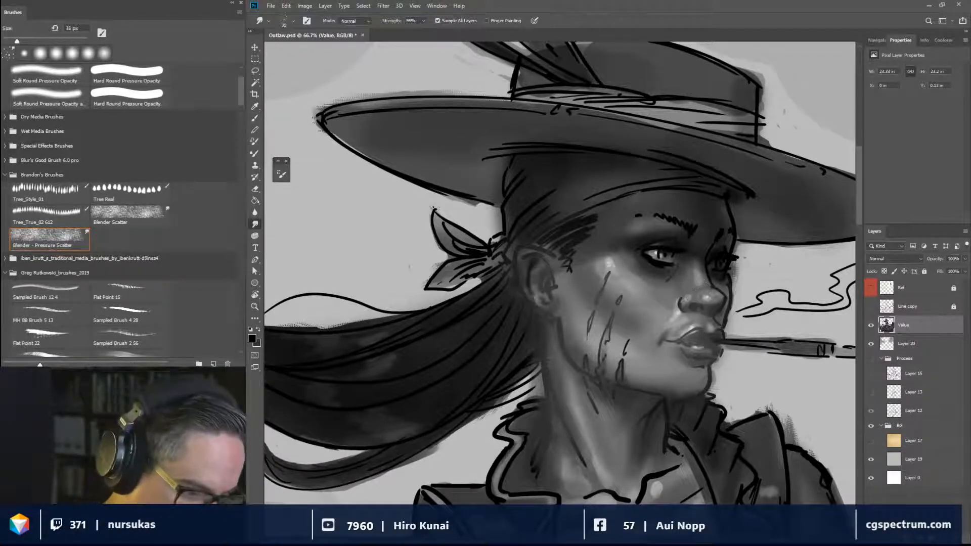
key("bracketleft")
key("bracketleft")
key("bracketleft")
key("bracketleft")
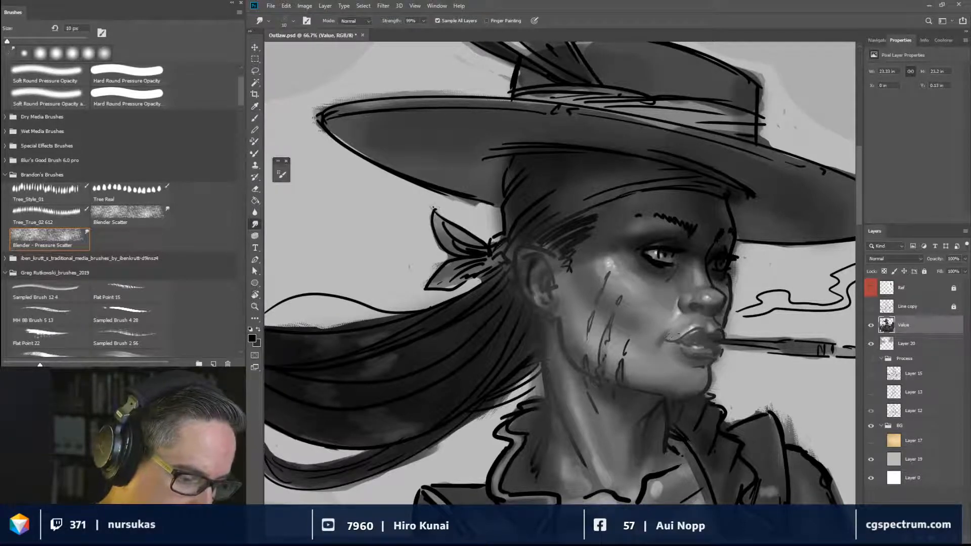
key("bracketleft")
key("bracketleft")
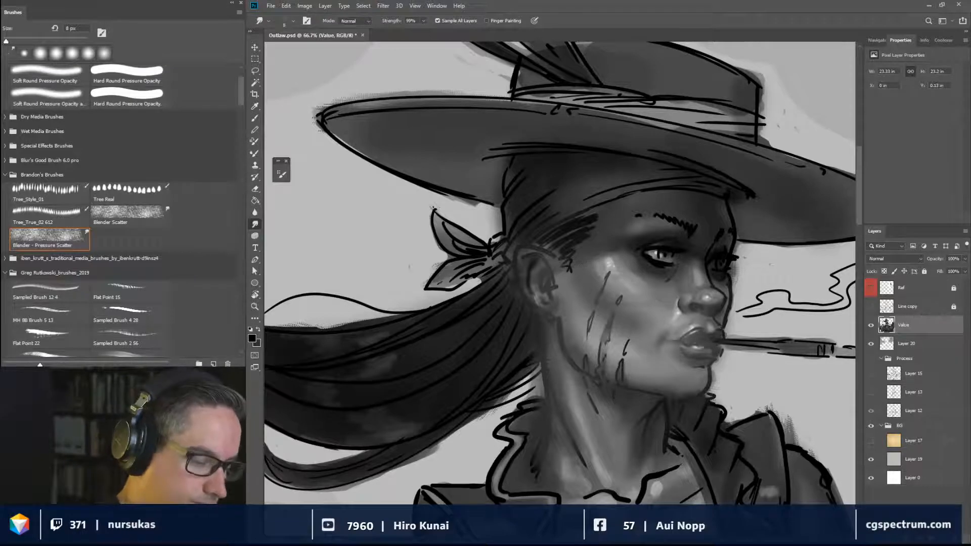
left_click_drag(640, 330, 643, 330)
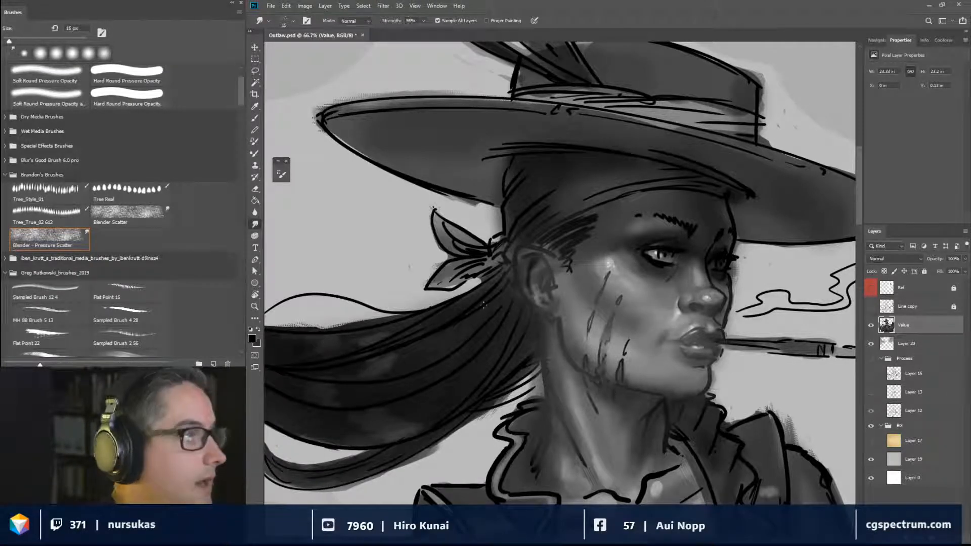
Reselect the Blender - Pressure Scatter brush, review its Shape Dynamics, and set its Scattering to 221% scatter with a count of 2.
left_click(114, 215)
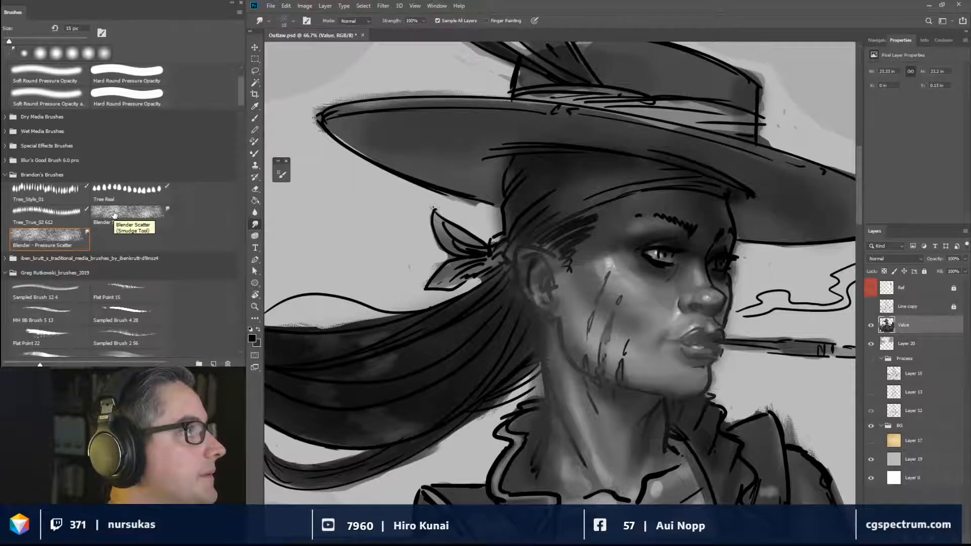
left_click(55, 240)
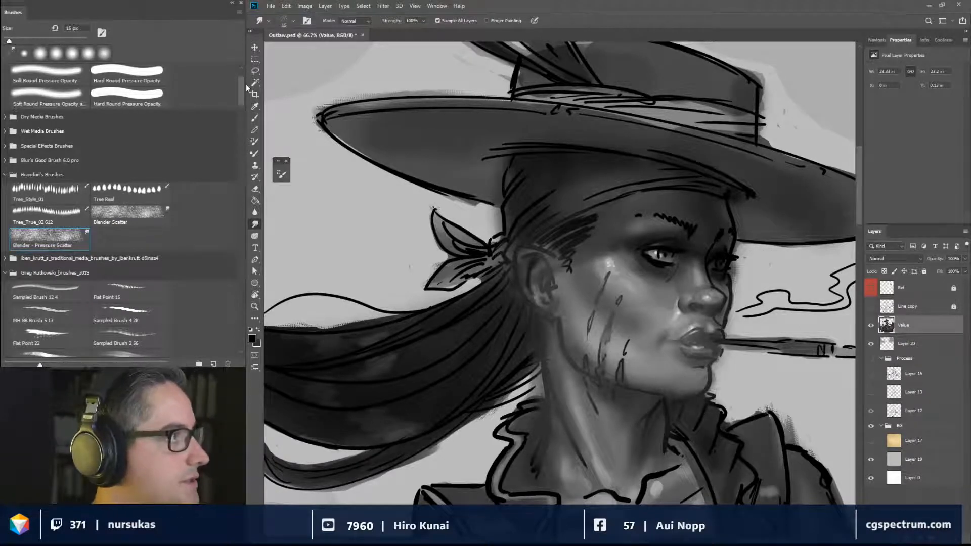
left_click(277, 178)
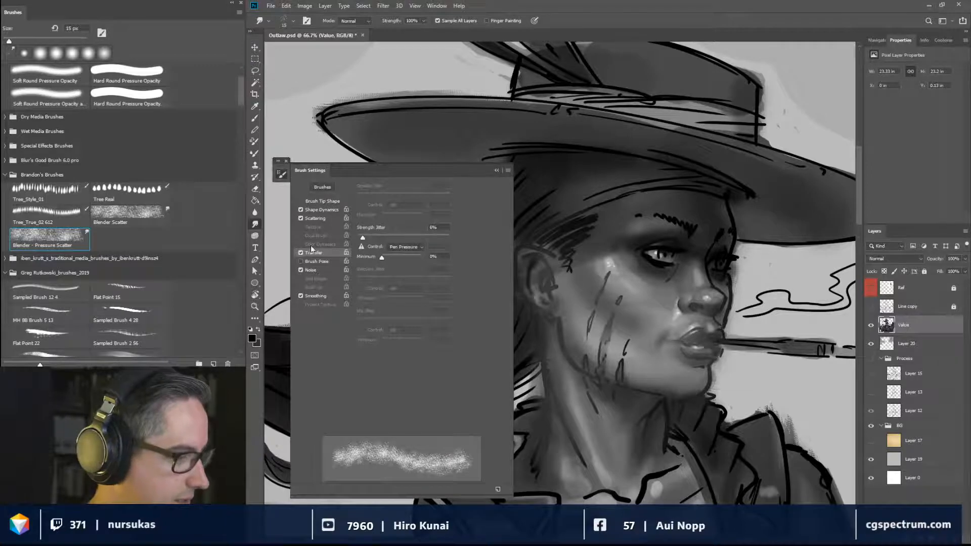
left_click(321, 201)
left_click(318, 209)
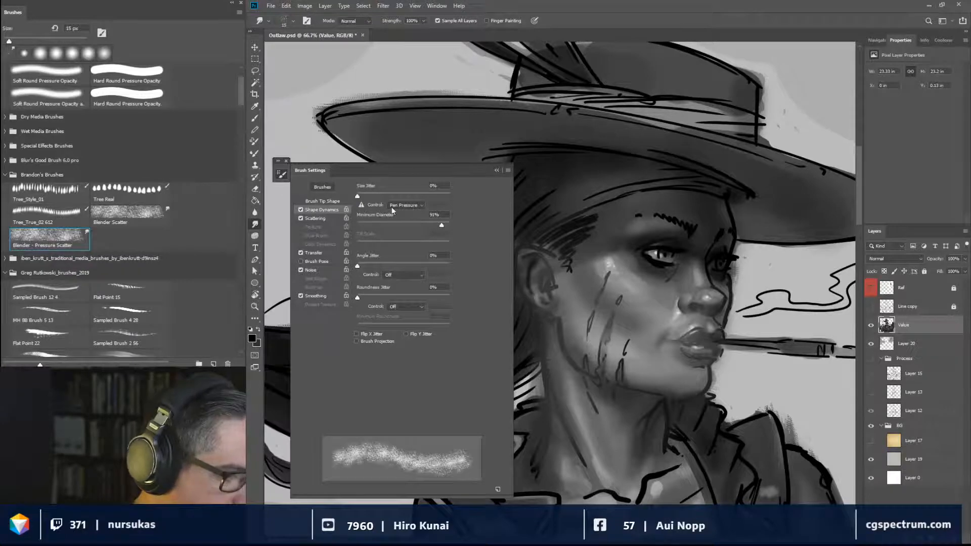
left_click(315, 218)
left_click_drag(386, 197, 369, 226)
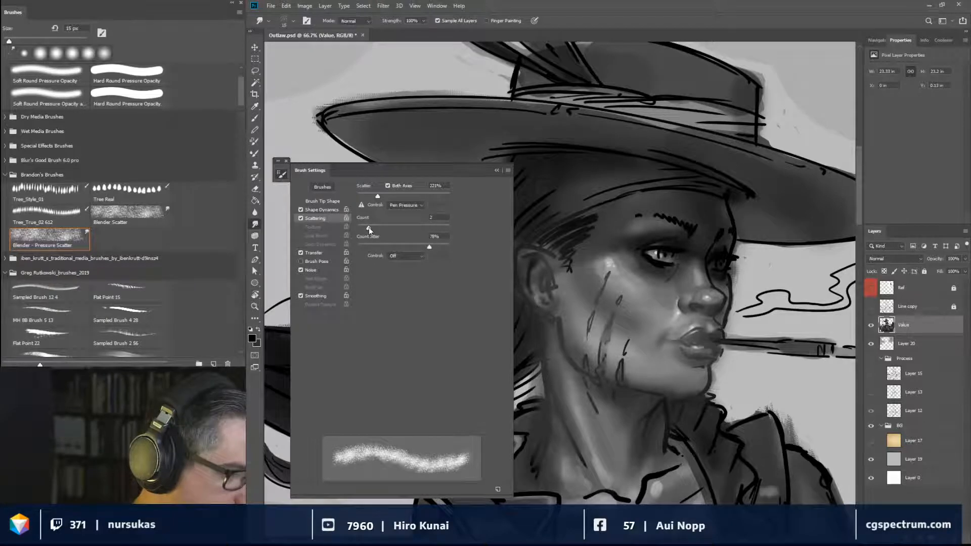
Check the smudge brush's tip shape and raise its angle jitter to 29% in Shape Dynamics.
left_click(323, 201)
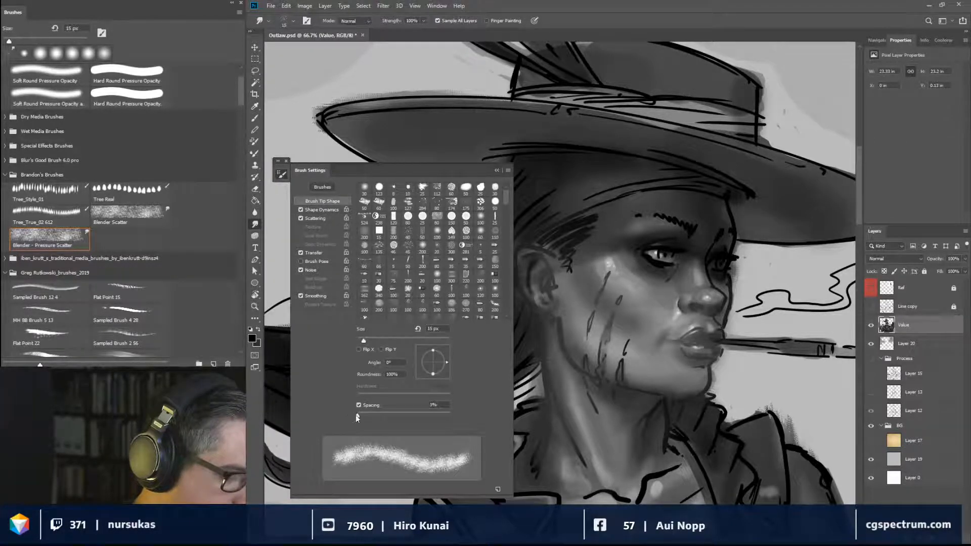
mouse_move(364, 342)
left_mouse_down()
mouse_move(372, 342)
mouse_move(363, 341)
left_mouse_up()
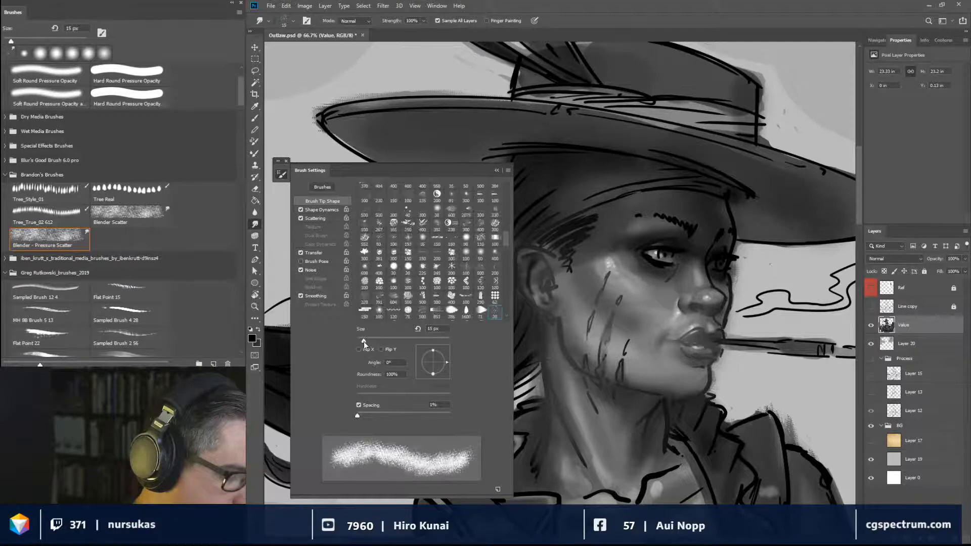
left_click(324, 210)
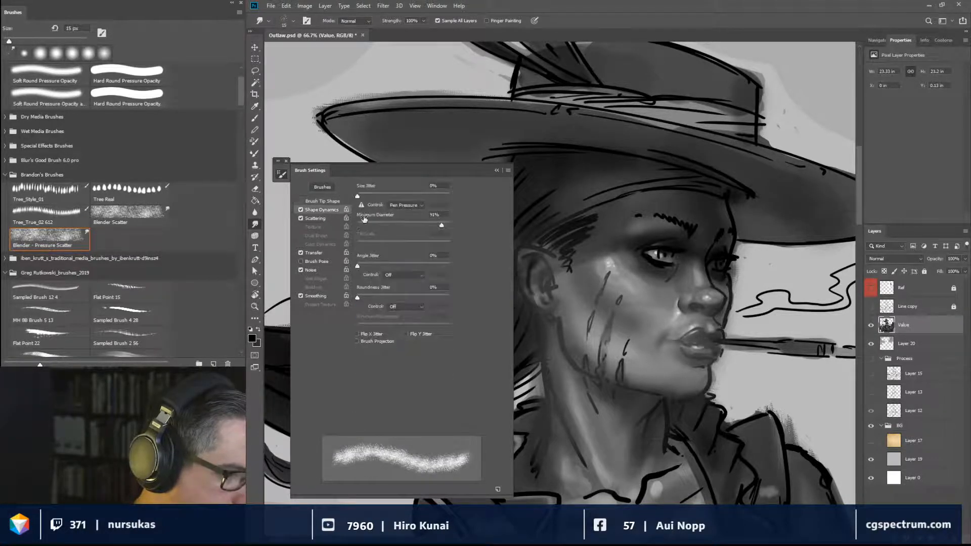
mouse_move(358, 197)
left_mouse_down()
mouse_move(378, 199)
mouse_move(351, 195)
left_mouse_up()
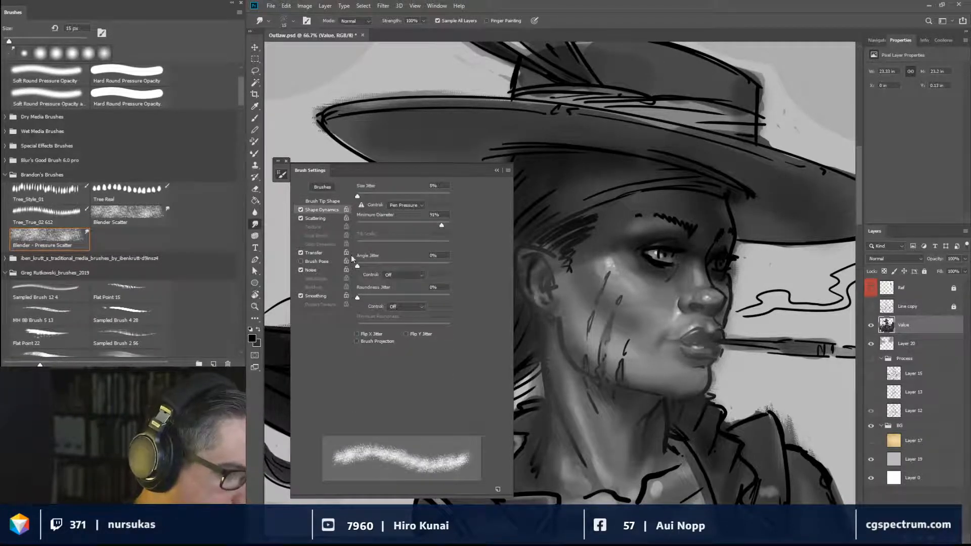
left_click_drag(358, 266, 371, 268)
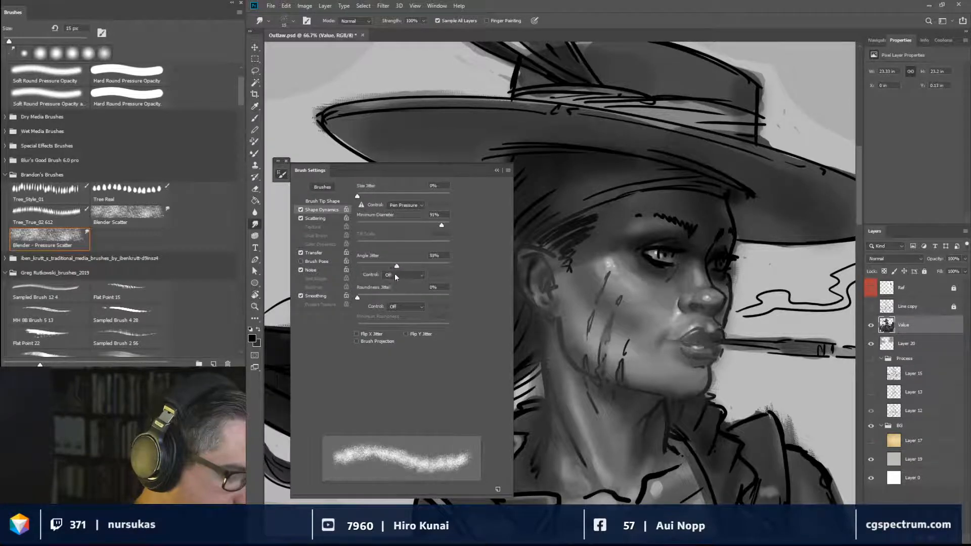
Lower the smudge brush's Transfer strength jitter, recheck Shape Dynamics, and close the brush settings.
left_click(312, 253)
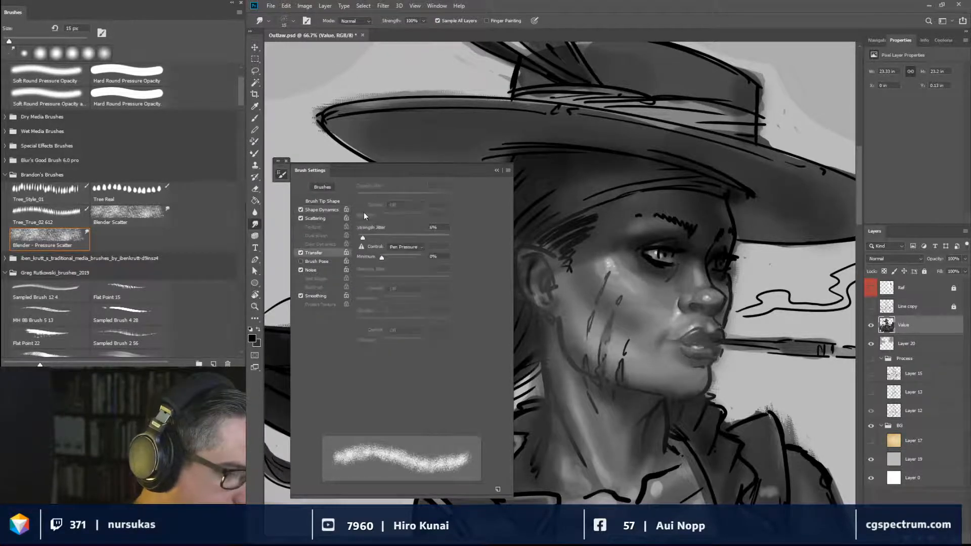
mouse_move(362, 238)
left_mouse_down()
mouse_move(372, 237)
mouse_move(360, 236)
left_mouse_up()
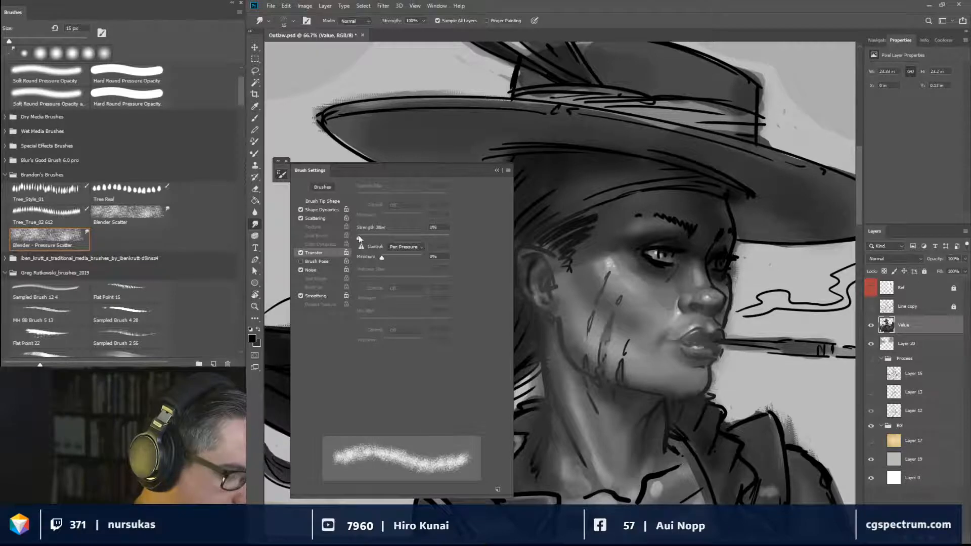
left_click(317, 209)
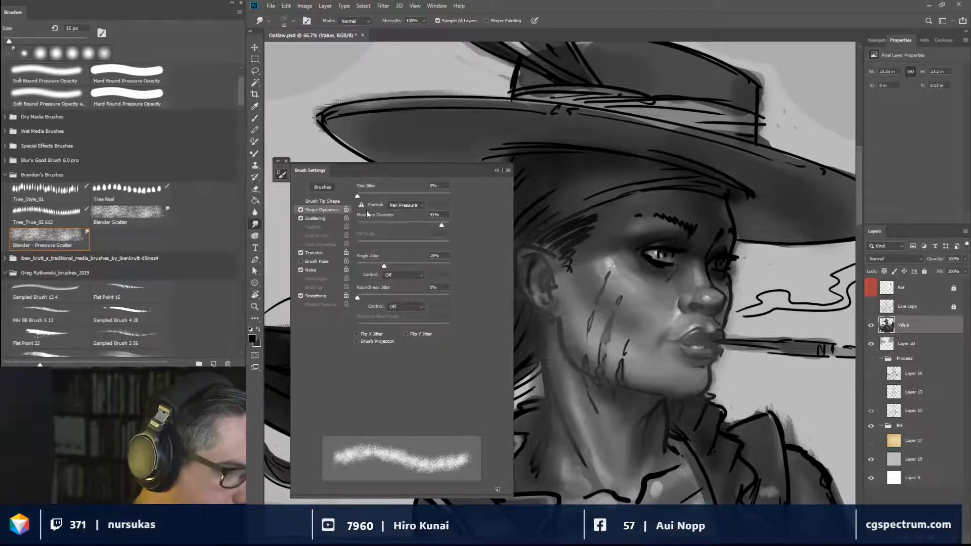
left_click(496, 171)
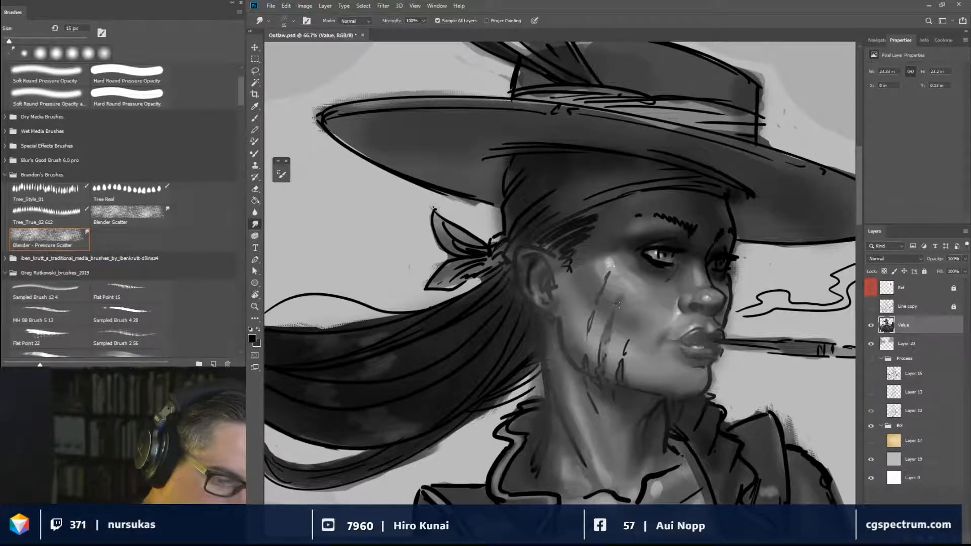
Test the adjusted smudge brush on the short upper cheek line at different sizes, ending at 15 px.
left_click_drag(619, 305, 620, 299)
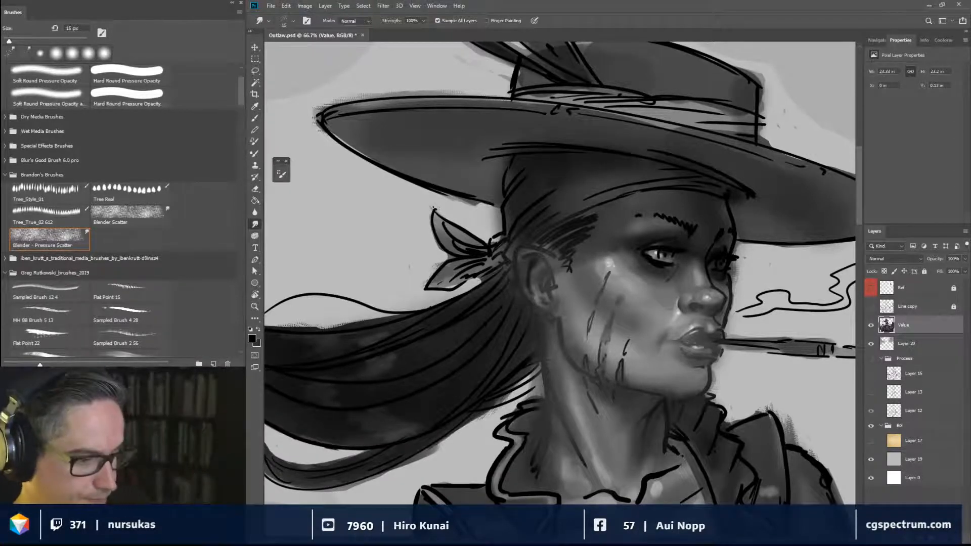
key("bracketleft")
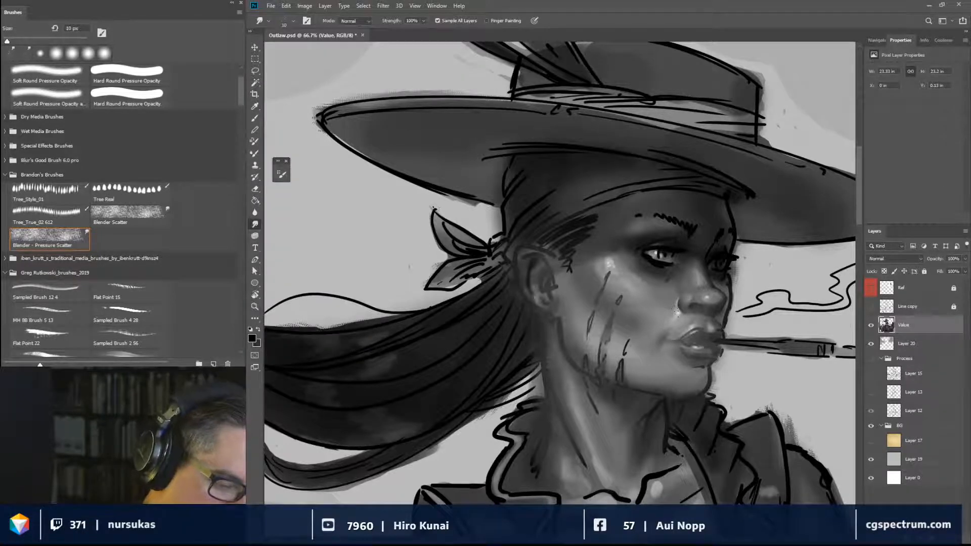
left_click_drag(665, 306, 674, 306)
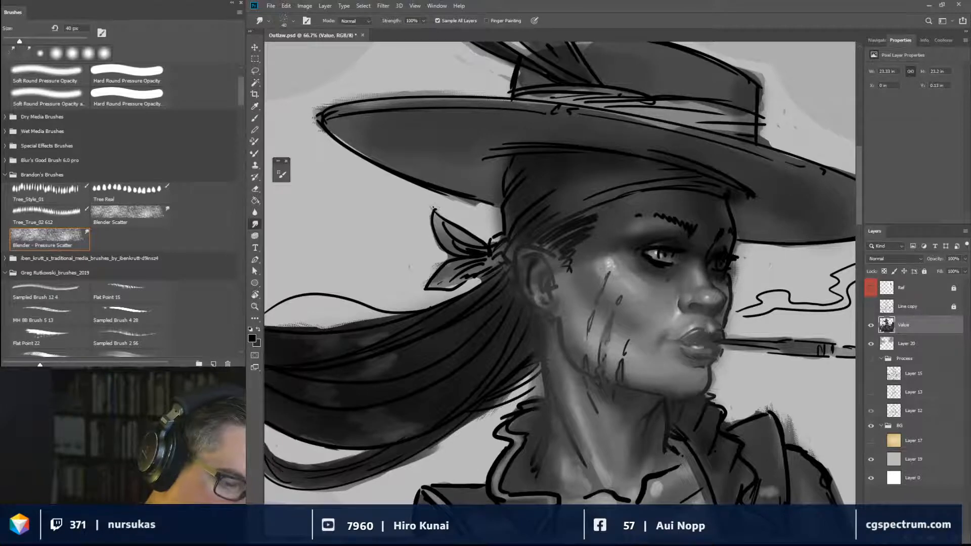
key("bracketleft")
key("bracketleft")
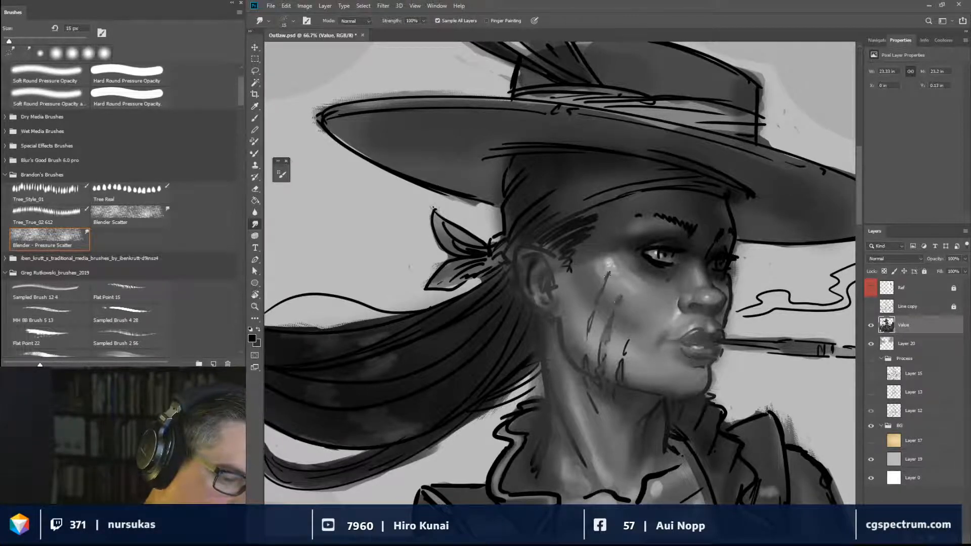
Reduce the smudge brush to about 9 px and blend the long scar lines on the cheek into the skin.
key("bracketleft")
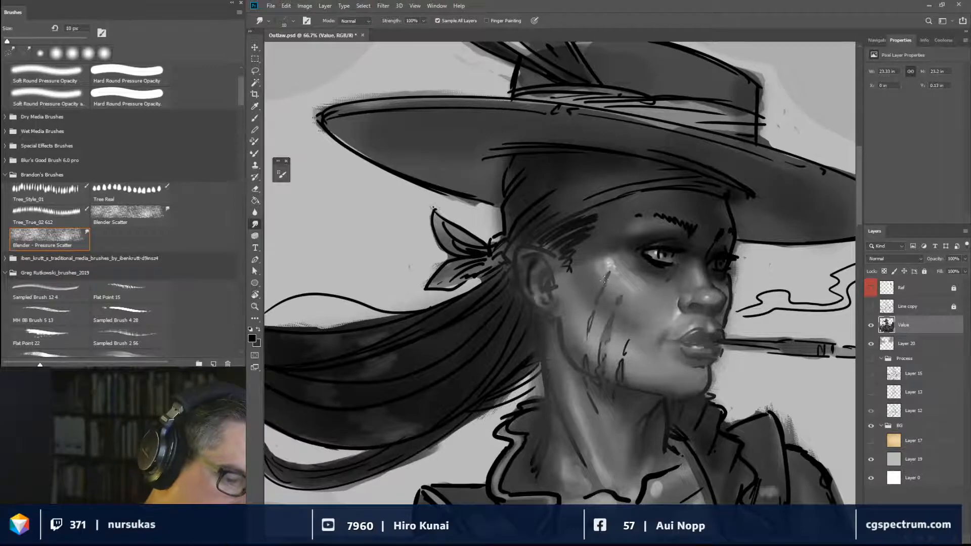
key("bracketleft")
left_click_drag(588, 329, 587, 338)
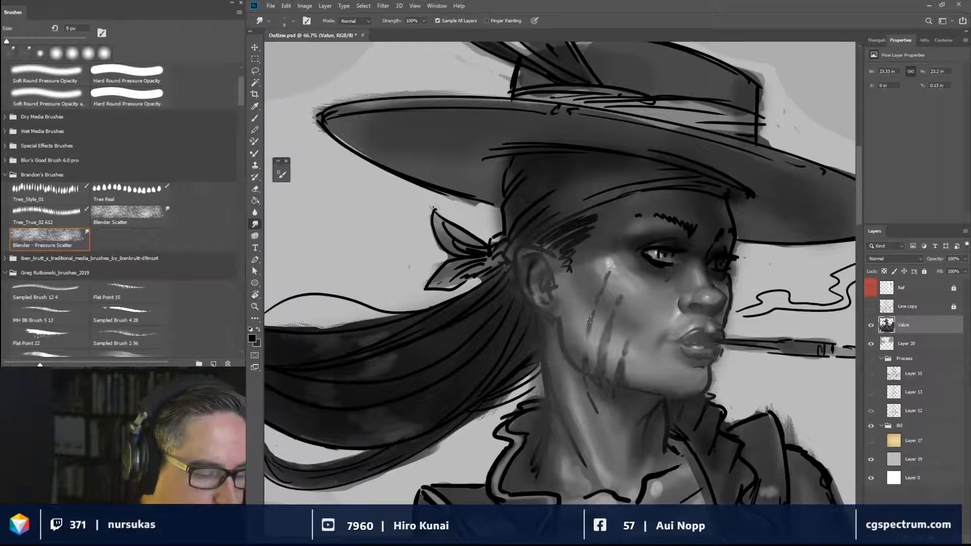
left_click_drag(598, 303, 600, 293)
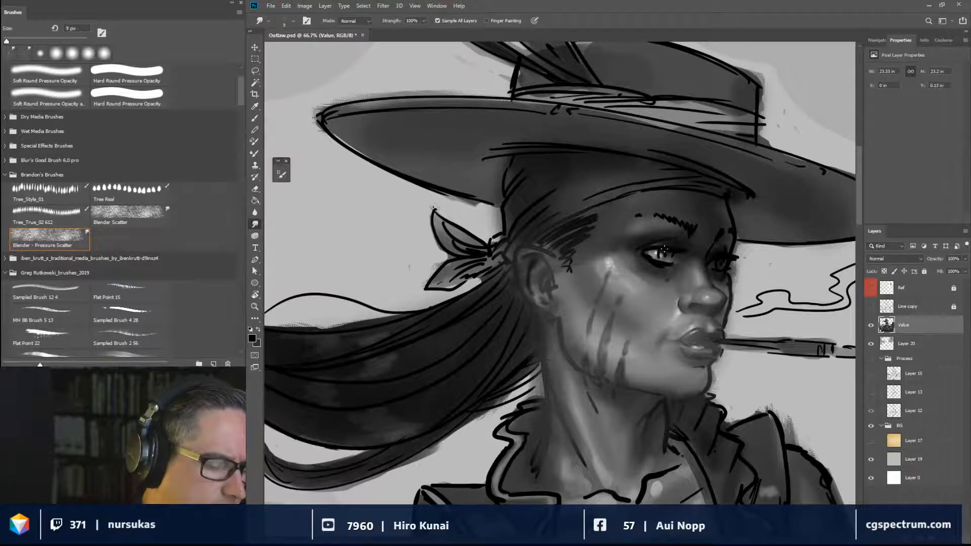
Blend the lines of the jaw, ear, eyebrows and neck into the skin, and compare briefly with the Line copy layer.
left_click_drag(564, 333, 570, 331)
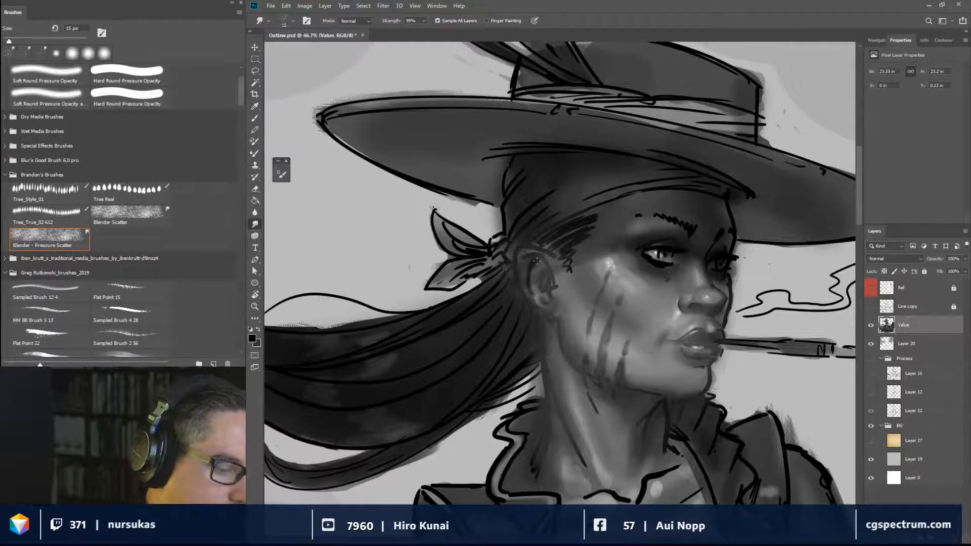
left_click_drag(534, 263, 531, 273)
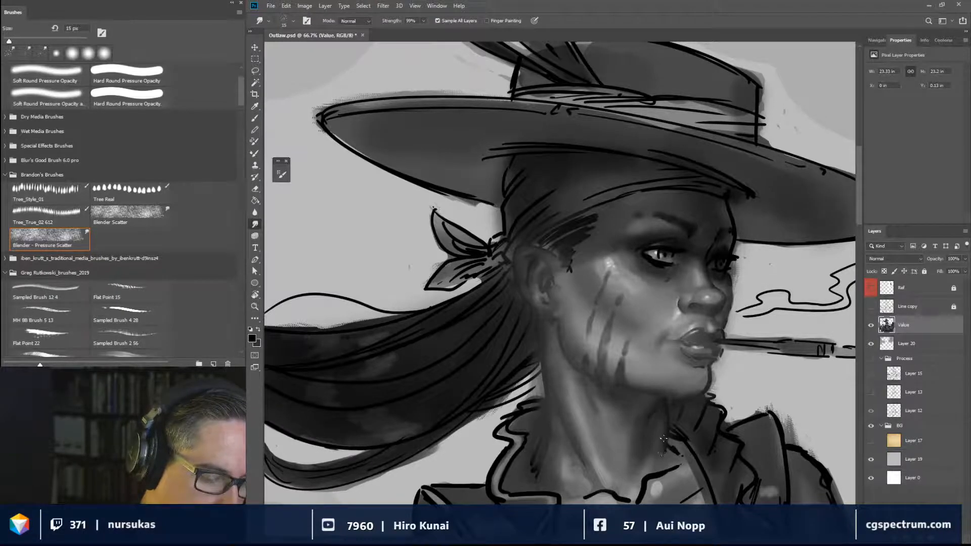
left_click(872, 308)
left_click(871, 306)
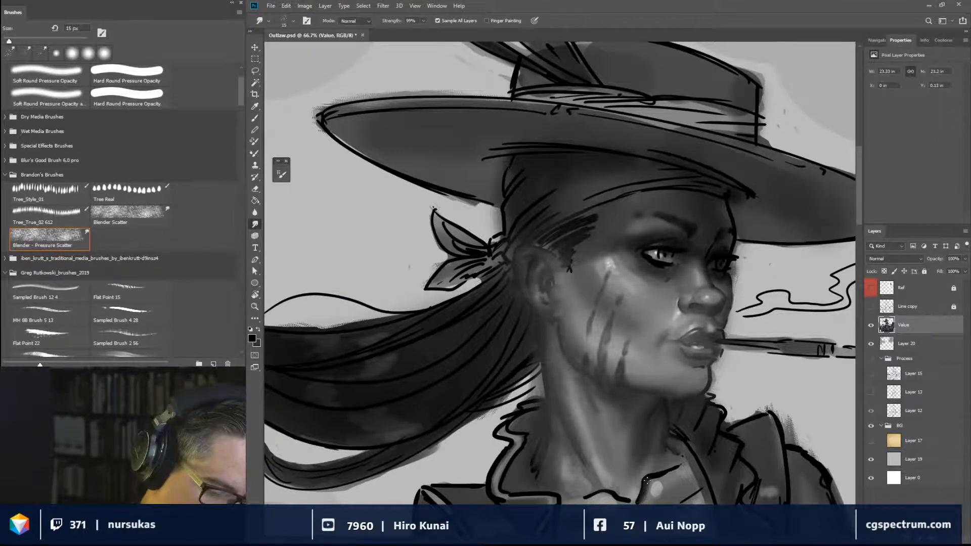
Smudge the line work at the base of the neck and collarbones, reducing the brush to 9 px for the finer lines.
left_click_drag(649, 480, 676, 468)
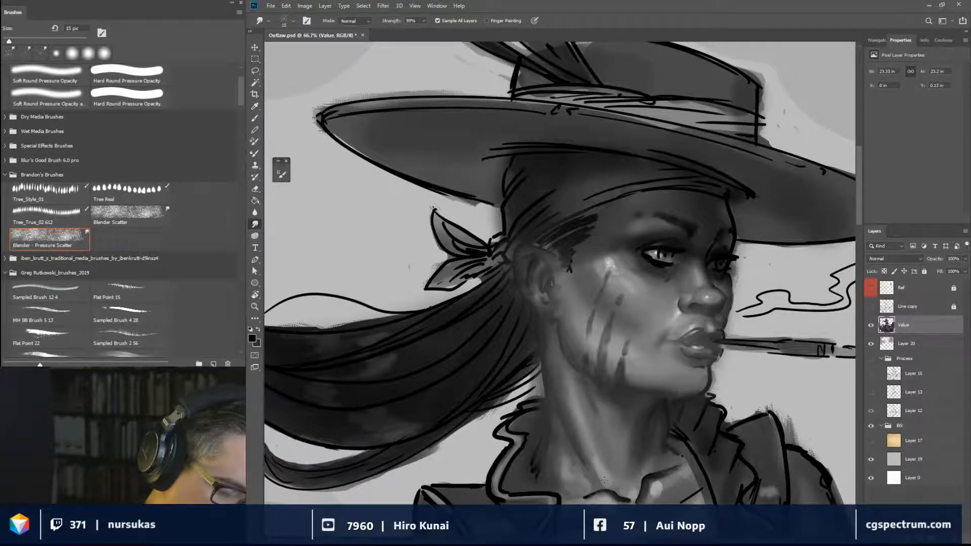
key("bracketleft")
key("bracketleft")
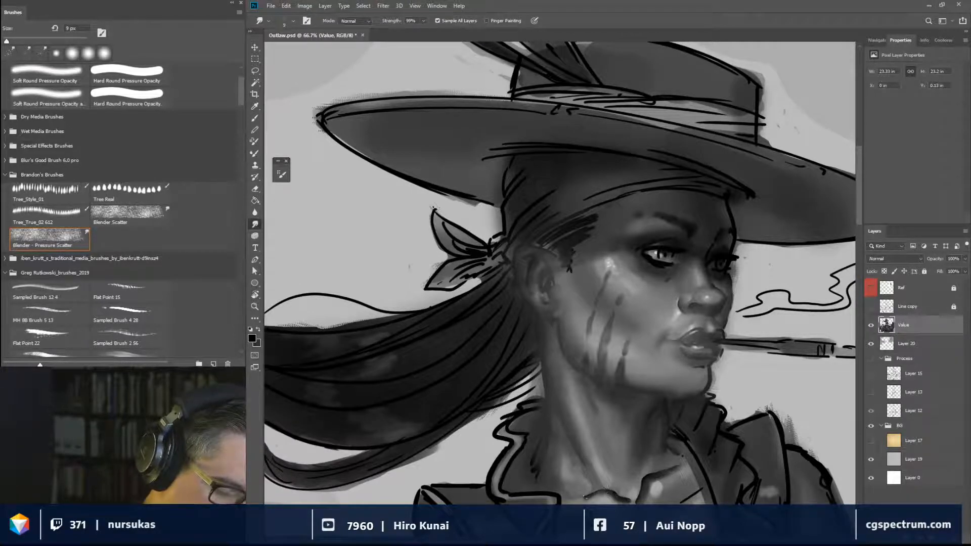
left_click_drag(580, 460, 588, 460)
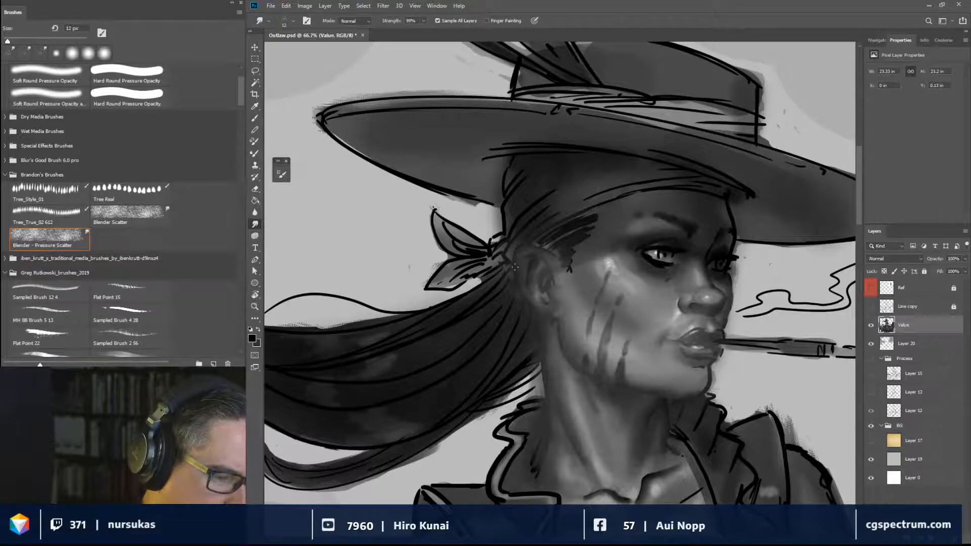
Paint dark value over the sketched hair lines at the temple using the Soft Round Pressure Opacity brush at 100% opacity.
key("b")
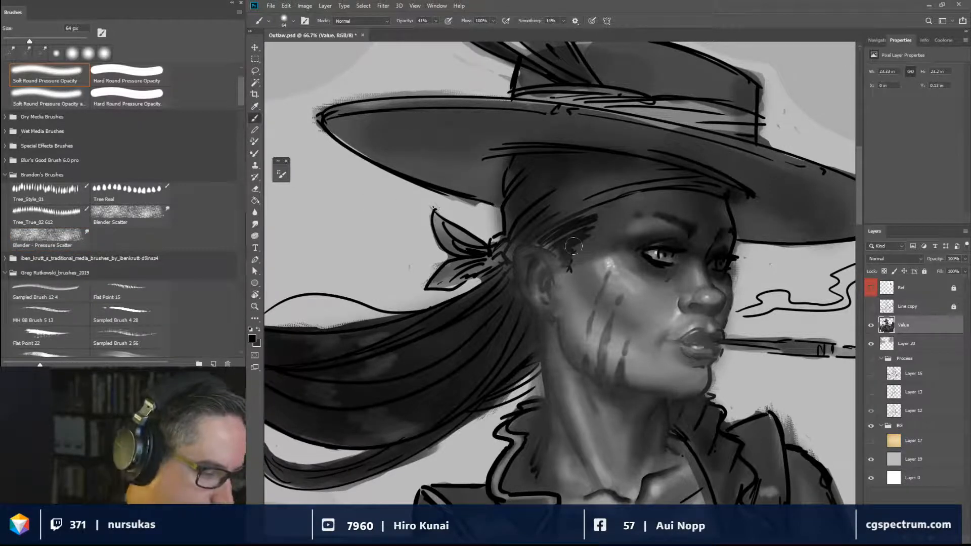
key("bracketleft")
key("bracketleft")
key("bracketleft")
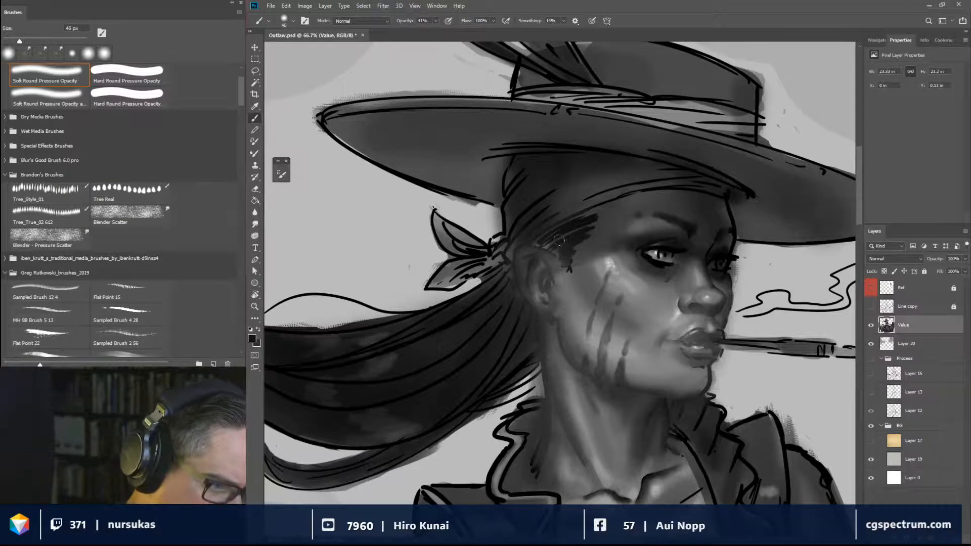
left_click(435, 21)
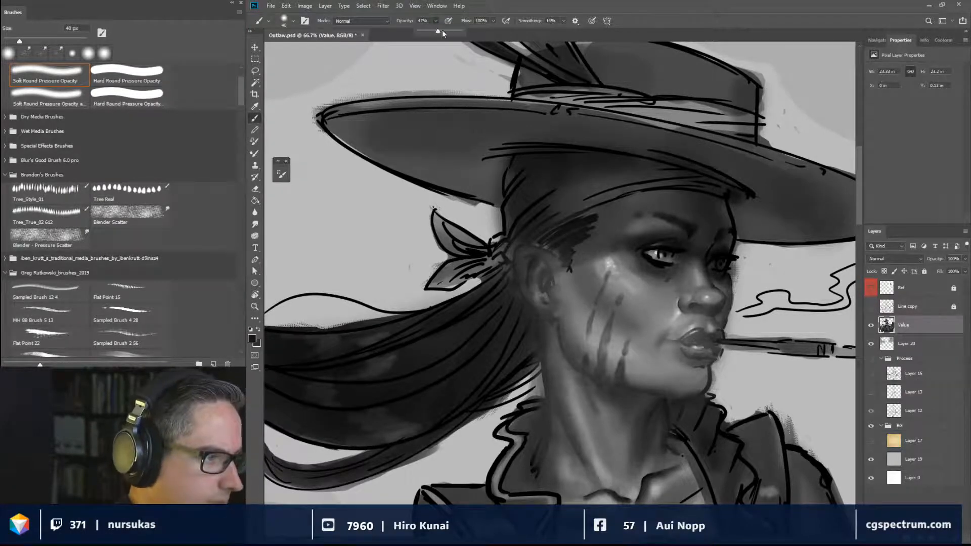
left_click_drag(440, 29, 555, 33)
left_click_drag(572, 234, 542, 244)
Fill the rest of the temple hair and sideburn with solid dark value, reducing the brush from 30 to 20 px.
key("bracketleft")
key("bracketleft")
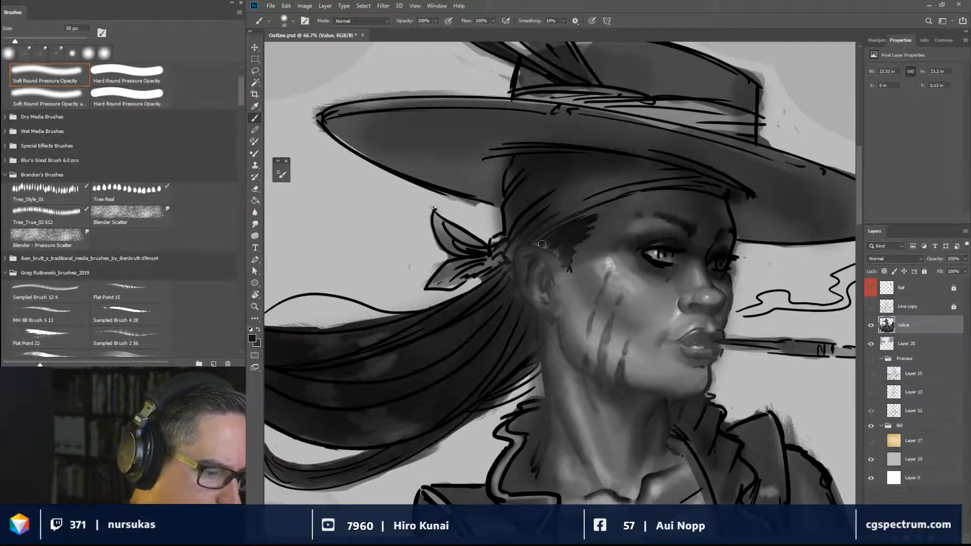
mouse_move(593, 213)
left_mouse_down()
mouse_move(556, 229)
mouse_move(592, 213)
mouse_move(559, 244)
left_mouse_up()
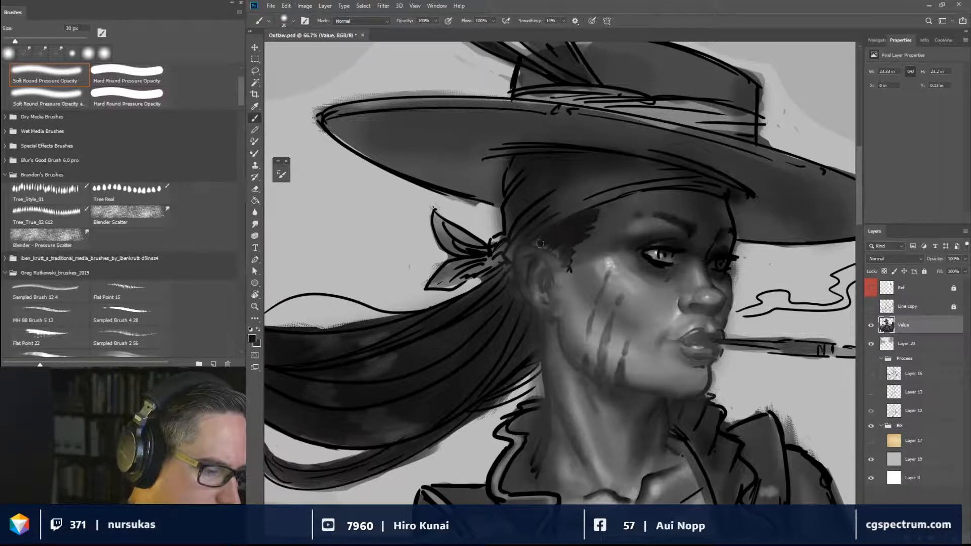
key("bracketleft")
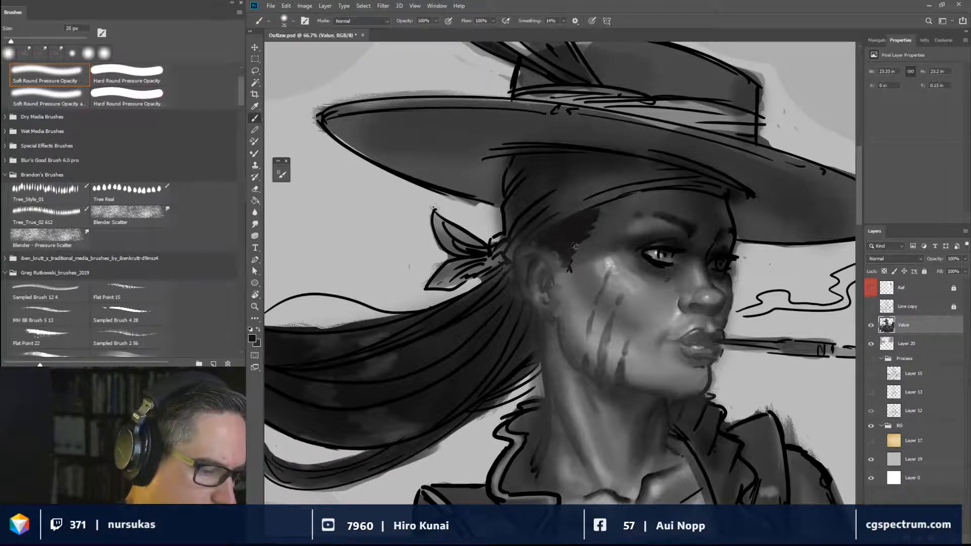
left_click_drag(574, 270, 573, 282)
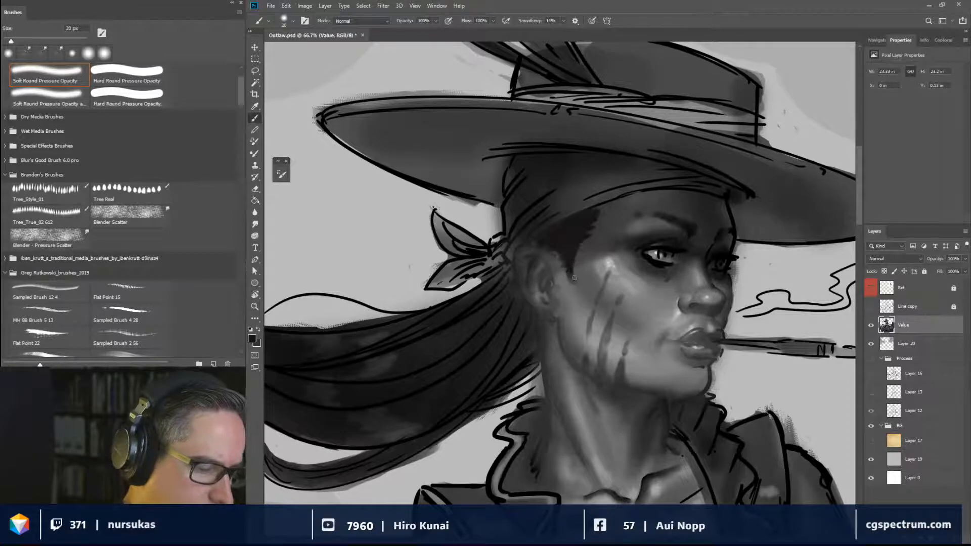
Touch up the highlight at the top of the cheek scar with a sampled tone, using a brush of about 8 px.
left_click_drag(628, 373, 618, 296)
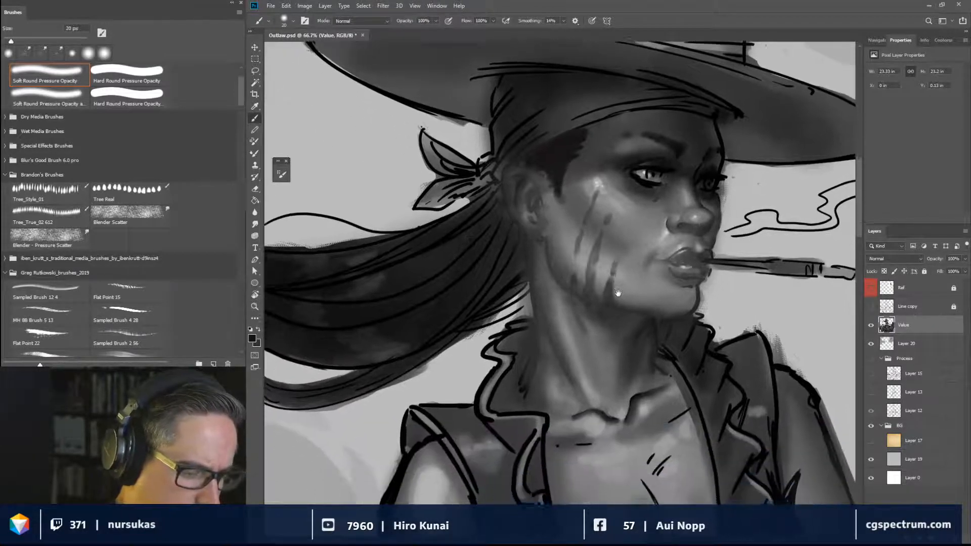
key("bracketleft")
key("bracketleft")
key("bracketleft")
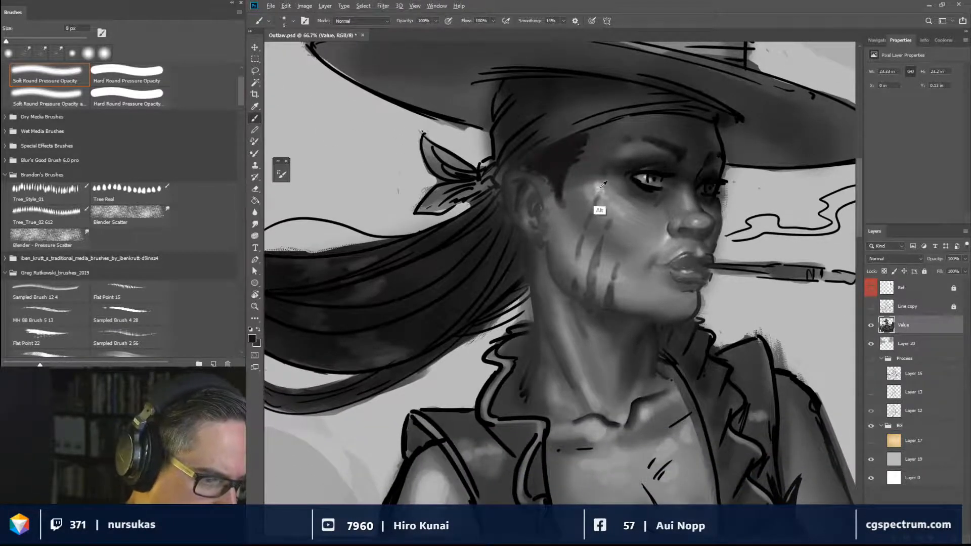
left_click(598, 211, "alt")
left_click_drag(603, 190, 606, 190)
Paint over the dark line between the throat and the far collarbone with a sampled skin tone at 40 px.
left_click_drag(612, 355, 612, 315)
left_click_drag(618, 372, 637, 370)
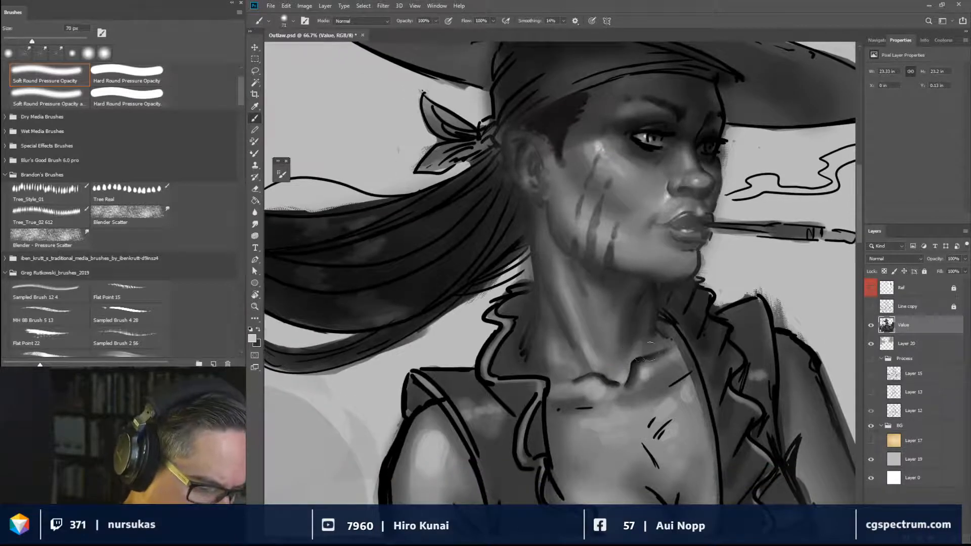
left_click(642, 381, "alt")
key("bracketleft")
key("bracketleft")
key("bracketleft")
key("bracketleft")
mouse_move(630, 384)
left_mouse_down()
mouse_move(635, 363)
mouse_move(658, 354)
mouse_move(639, 360)
left_mouse_up()
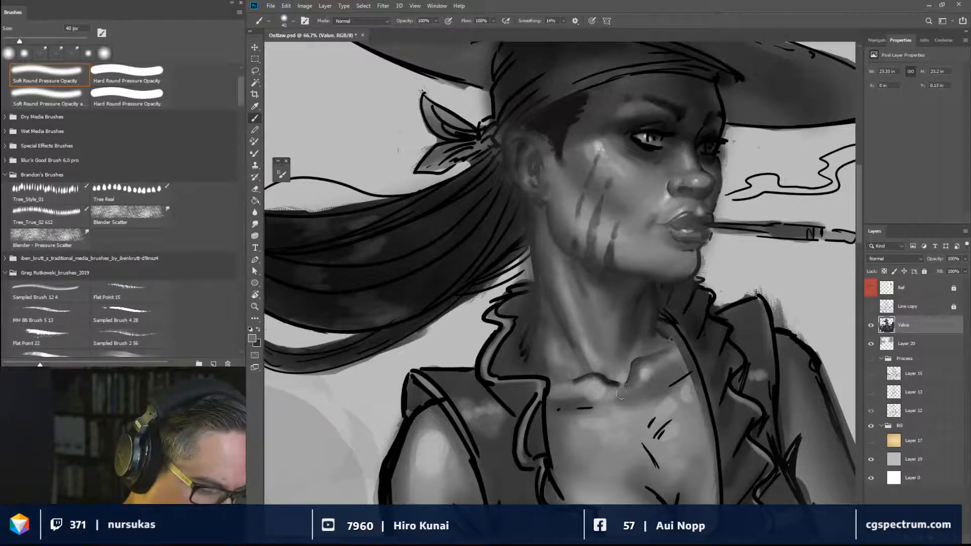
Cover the remaining collarbone and throat-notch lines with a sampled chest tone, using a 30 px brush.
key("bracketleft")
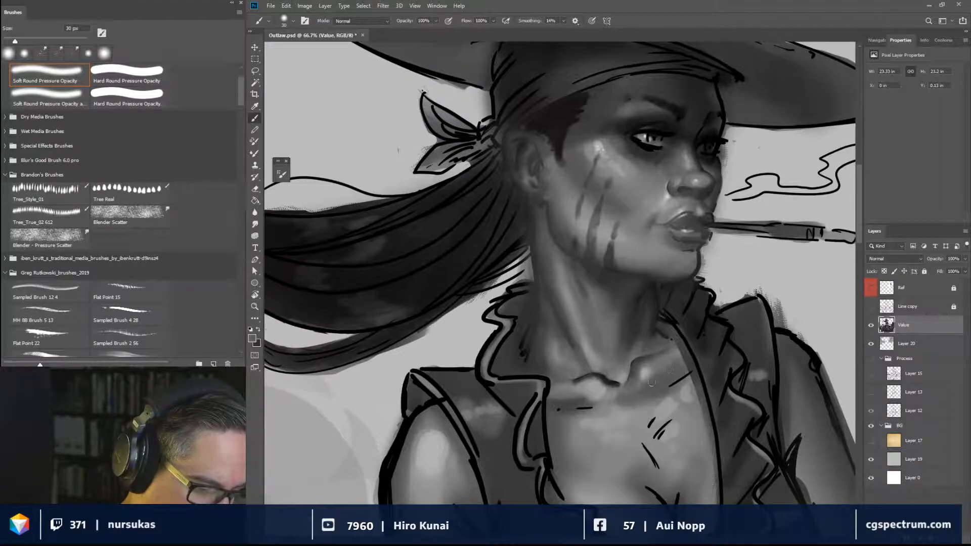
left_click(648, 400, "alt")
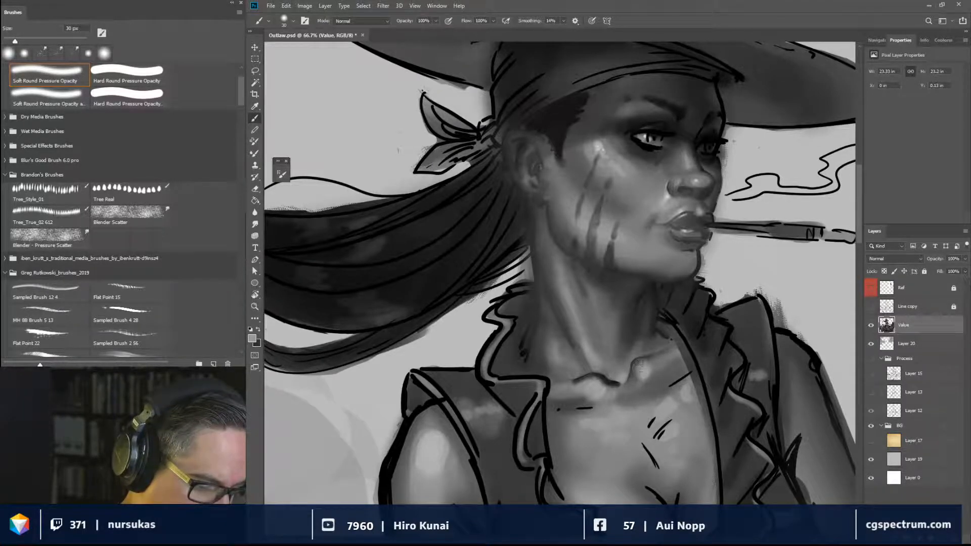
mouse_move(640, 363)
left_mouse_down()
mouse_move(665, 355)
mouse_move(634, 369)
mouse_move(631, 392)
left_mouse_up()
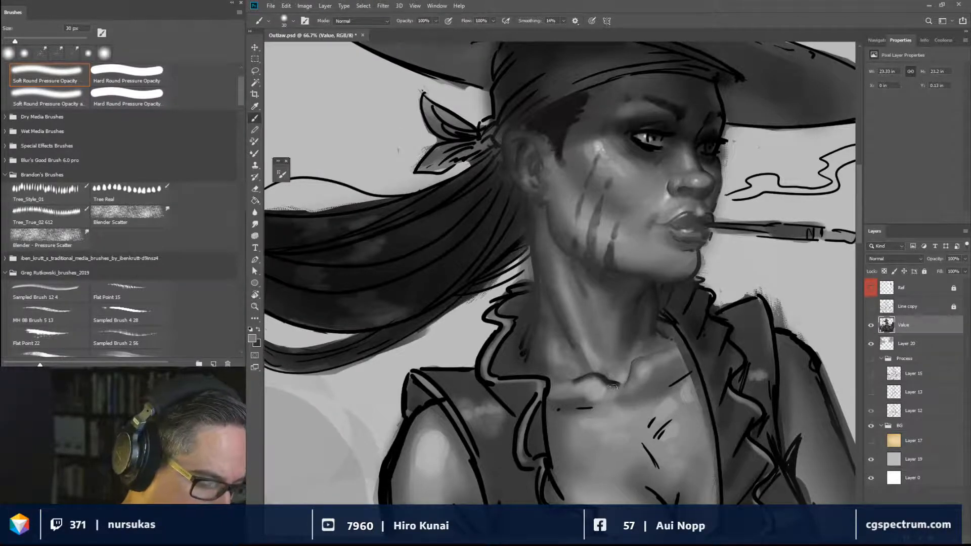
mouse_move(611, 384)
left_mouse_down()
mouse_move(583, 378)
mouse_move(618, 383)
mouse_move(598, 380)
left_mouse_up()
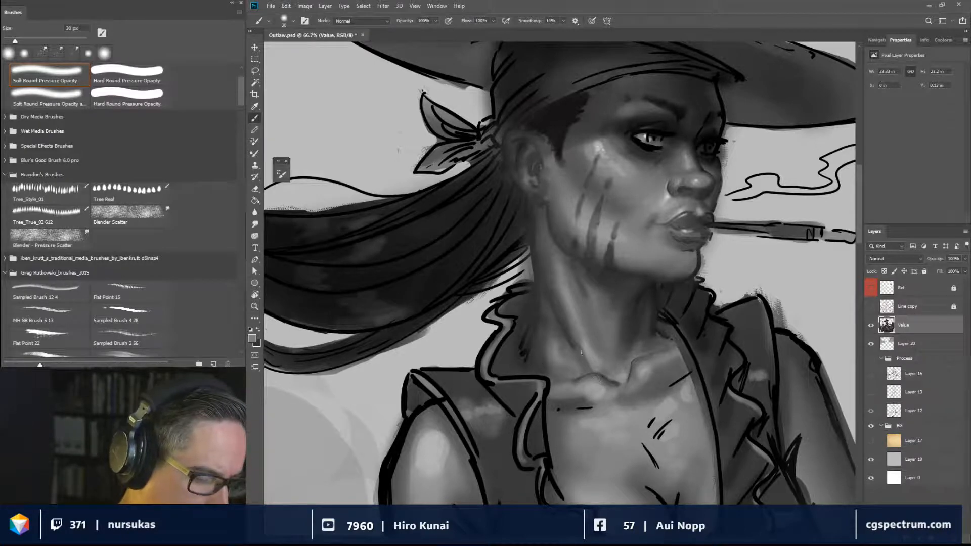
Sample a dark tone near the collar and darken the edges behind and beneath the earlobe with a 7 px brush.
key("bracketleft")
key("bracketleft")
left_click(526, 372, "alt")
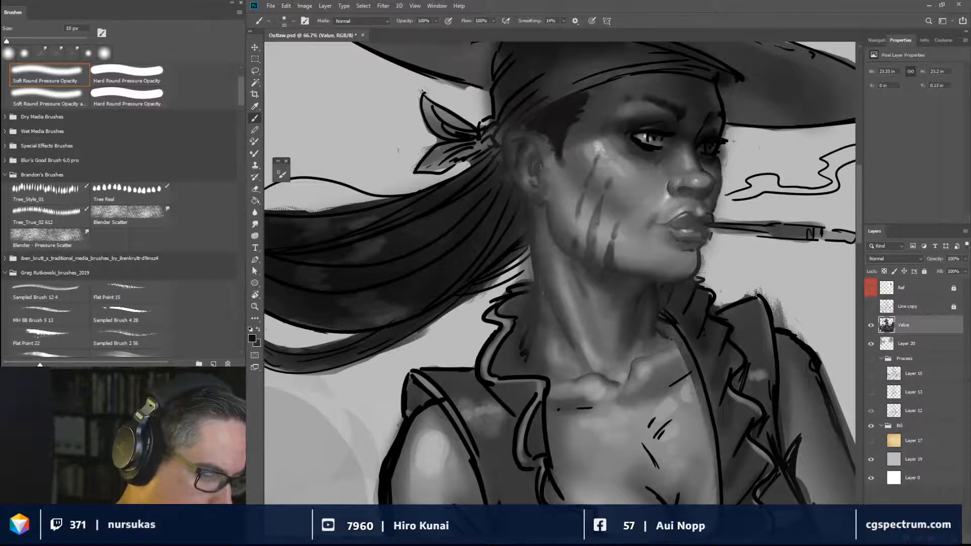
key("bracketleft")
key("bracketleft")
key("bracketleft")
key("bracketleft")
key("bracketleft")
key("bracketleft")
key("bracketleft")
left_click_drag(526, 198, 523, 218)
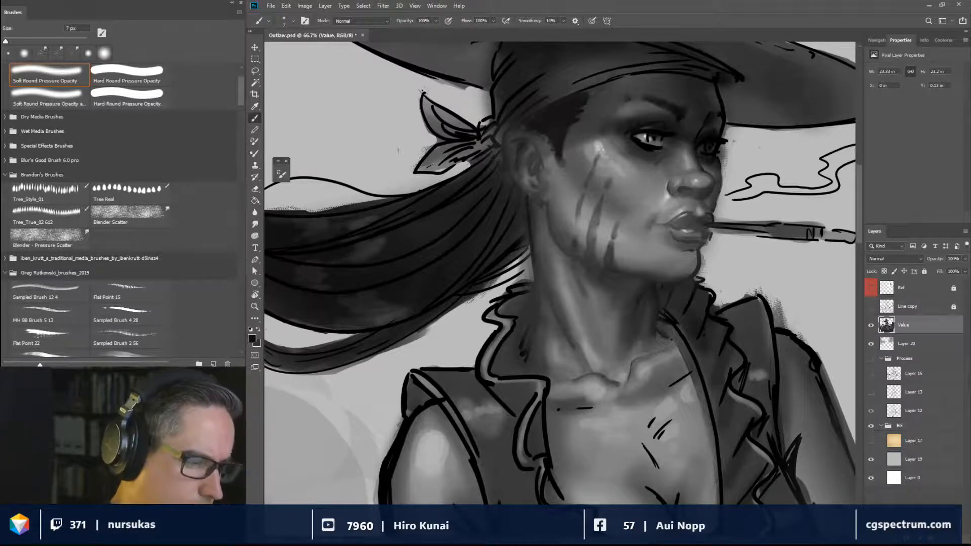
left_click_drag(530, 195, 545, 203)
Soften the skin around the earlobe with a tone sampled just below it, adjusting the brush size.
left_click(540, 204, "alt")
key("bracketleft")
key("bracketleft")
key("bracketleft")
key("bracketleft")
key("bracketleft")
key("bracketleft")
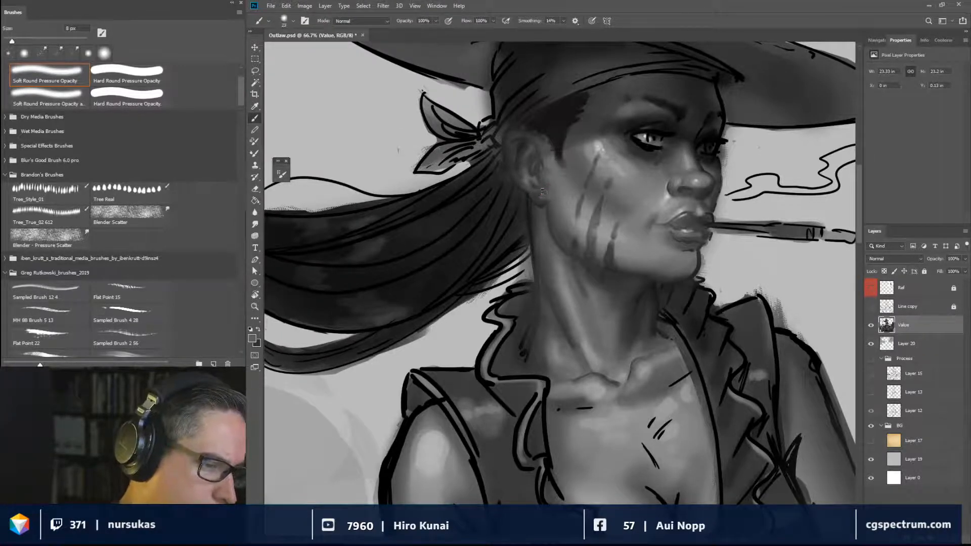
key("bracketright")
key("bracketright")
key("bracketright")
key("bracketright")
key("bracketright")
Paint the ear opening dark with the swapped black colour and a 7 px brush.
key("bracketleft")
key("bracketleft")
key("bracketleft")
key("bracketleft")
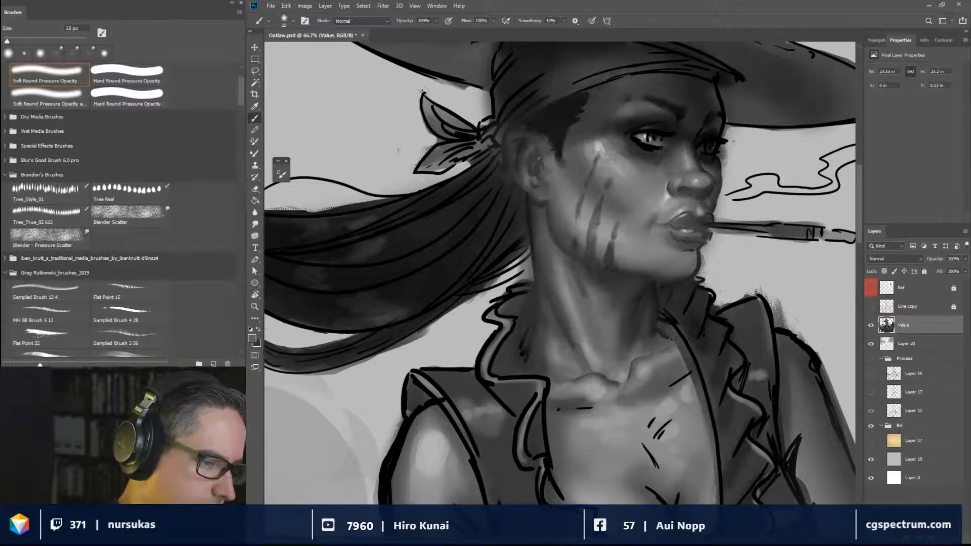
key("x")
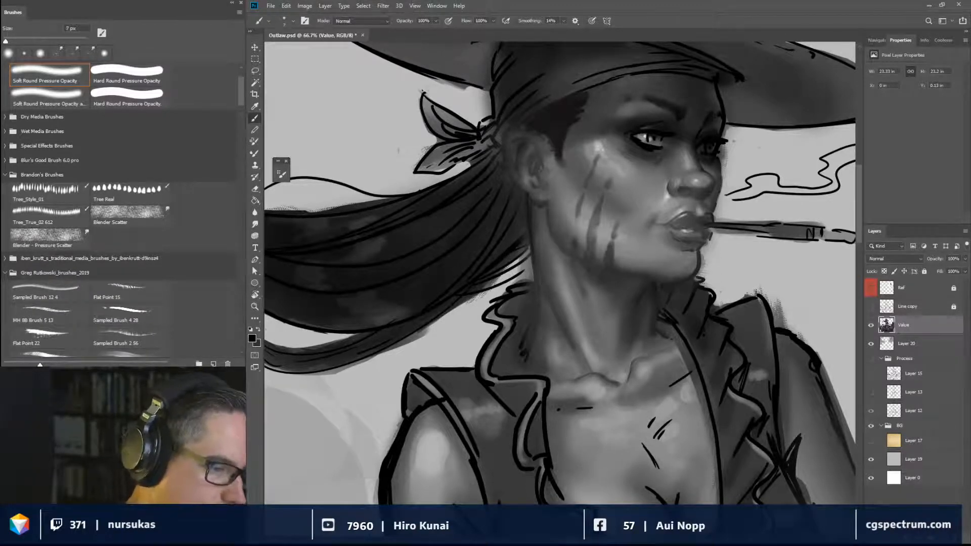
left_click_drag(540, 166, 538, 163)
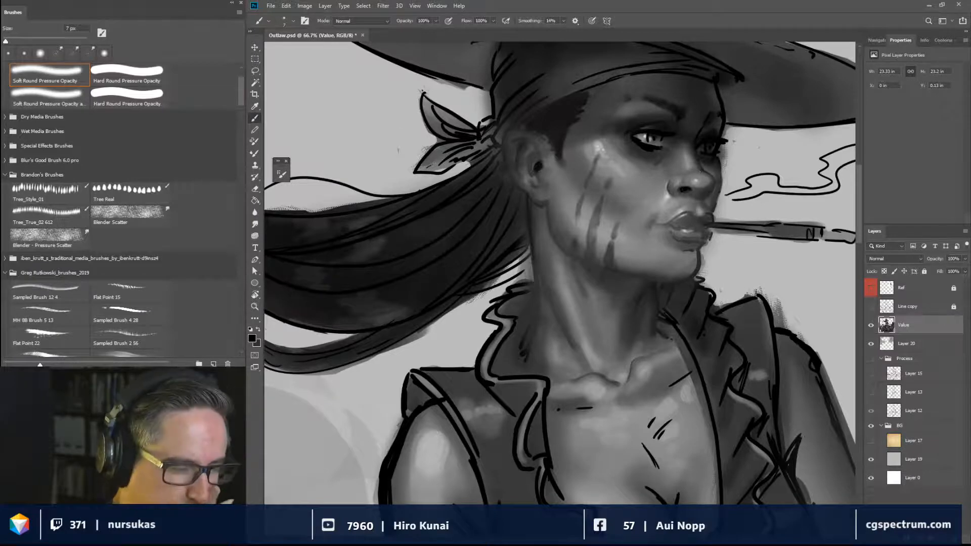
Refine the near eye's iris, white and outer corner with sampled tones, reducing the brush to 6 px.
left_click_drag(657, 156, 665, 243)
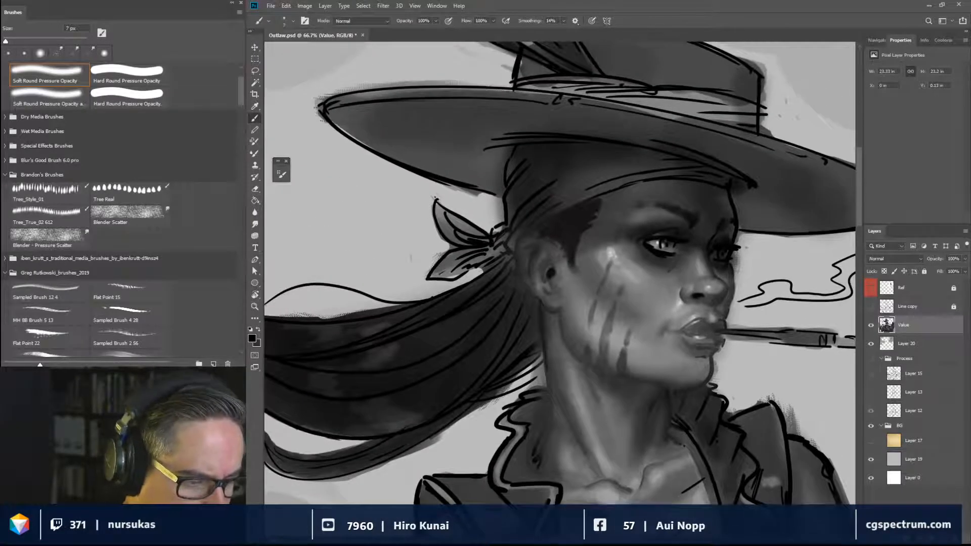
left_click(664, 245, "alt")
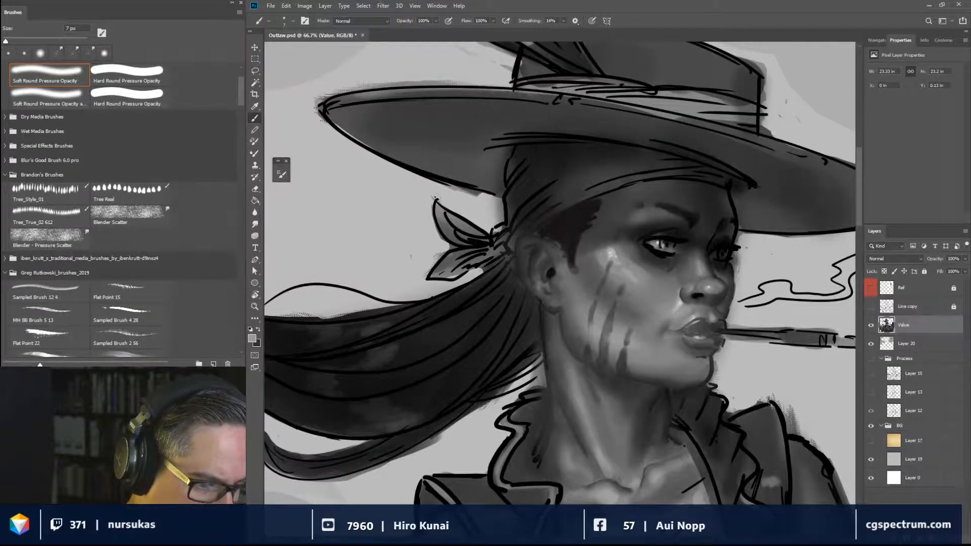
left_click(671, 240, "alt")
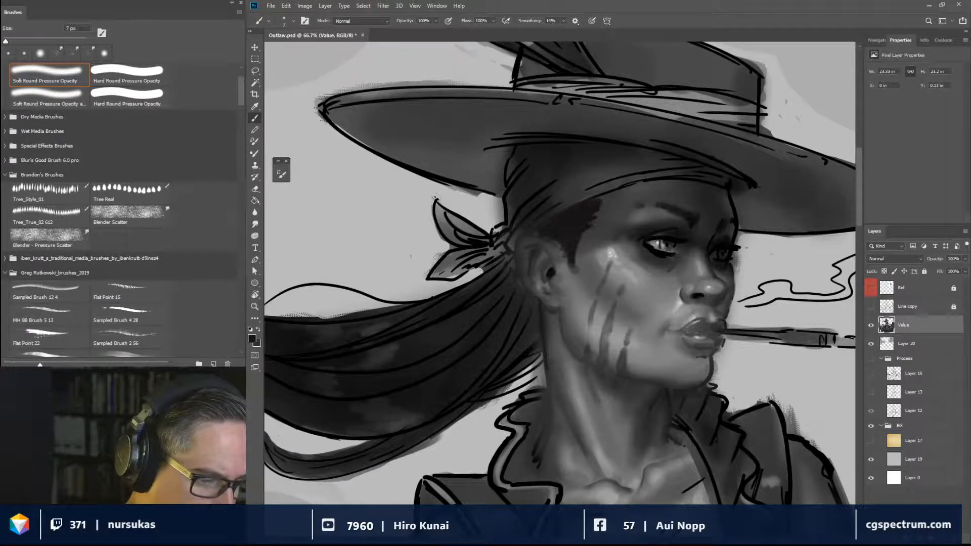
key("bracketleft")
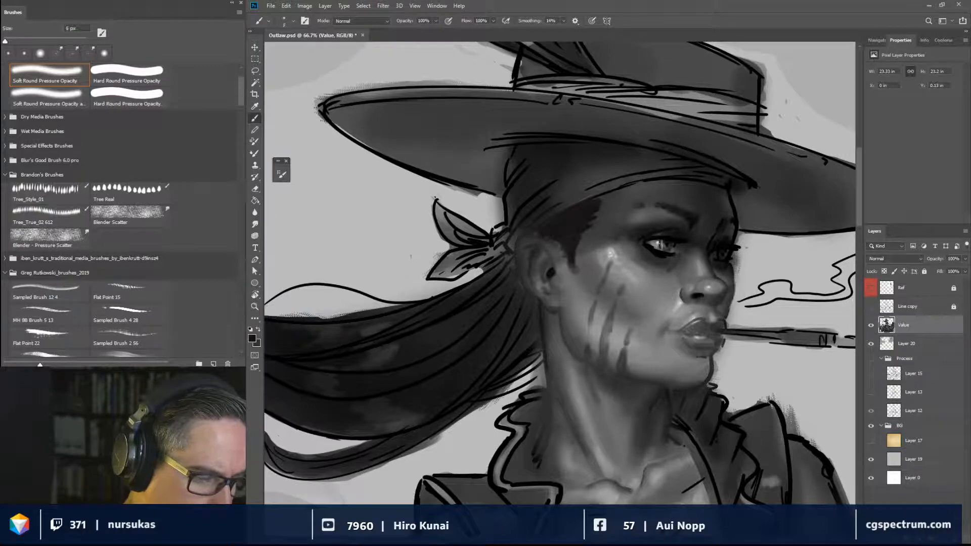
left_click(659, 269, "alt")
left_click(652, 247)
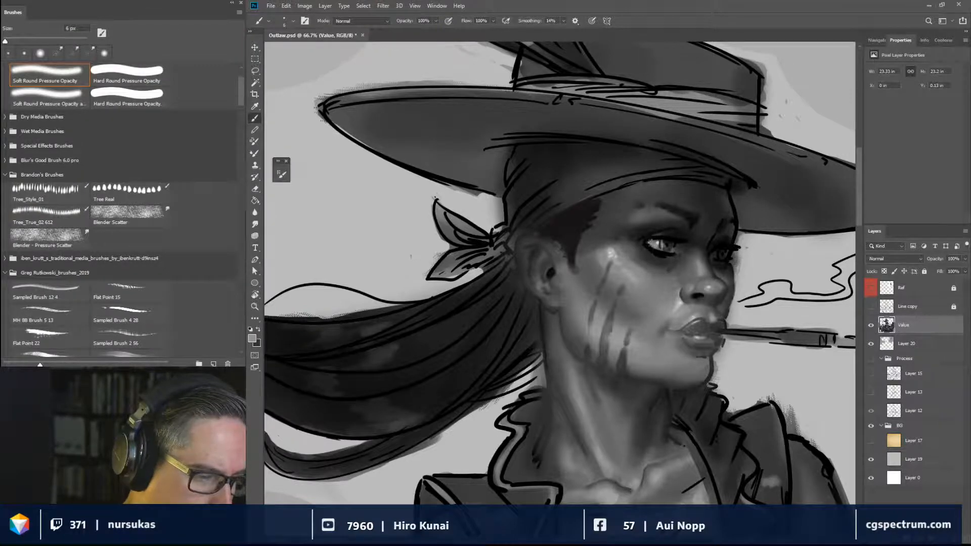
left_click(656, 264, "alt")
left_click(648, 244)
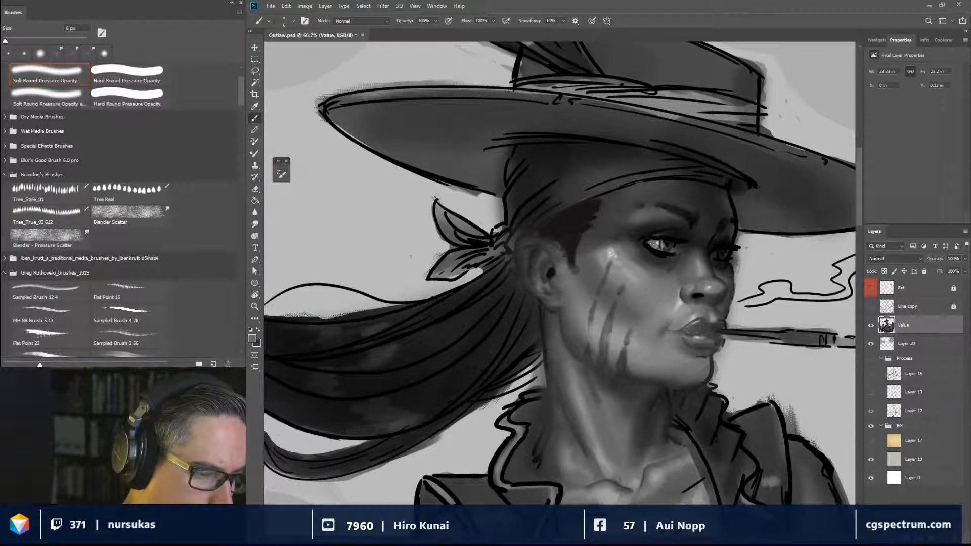
Darken the upper lash line of the near eye with a sampled black, using a 6 px brush.
left_click_drag(659, 245, 673, 245)
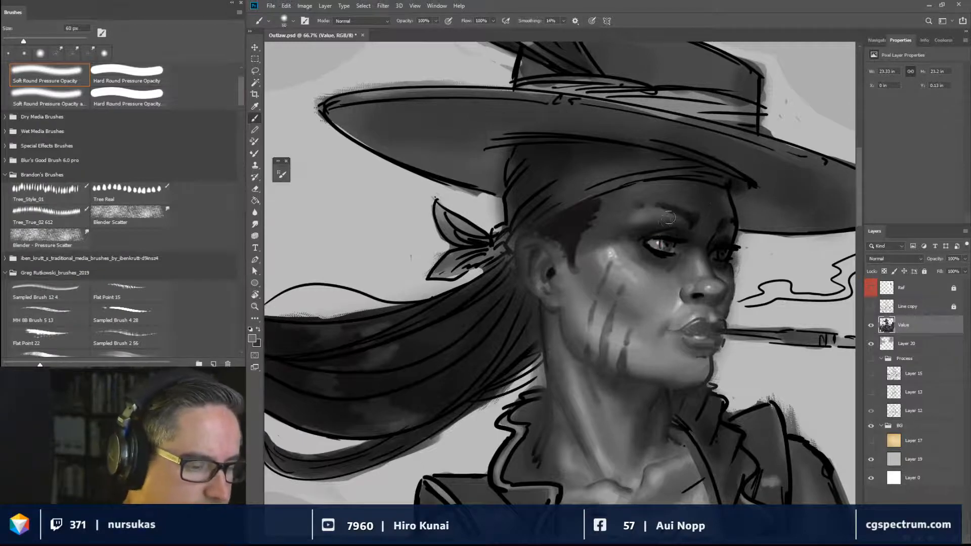
key("bracketleft")
key("bracketleft")
key("bracketleft")
key("bracketleft")
key("bracketleft")
key("bracketleft")
key("bracketleft")
key("bracketleft")
key("bracketleft")
key("bracketleft")
key("bracketleft")
key("bracketleft")
key("bracketleft")
key("bracketleft")
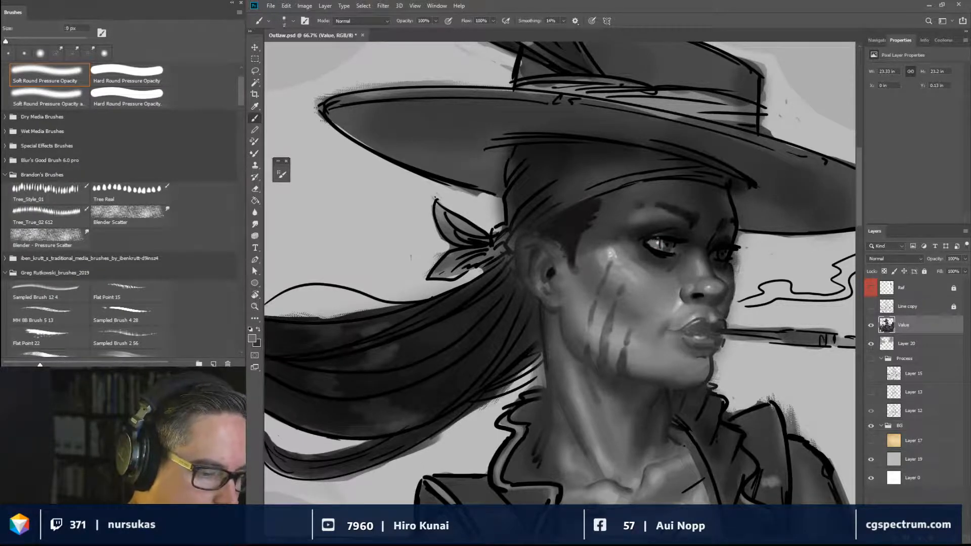
left_click(656, 247, "alt")
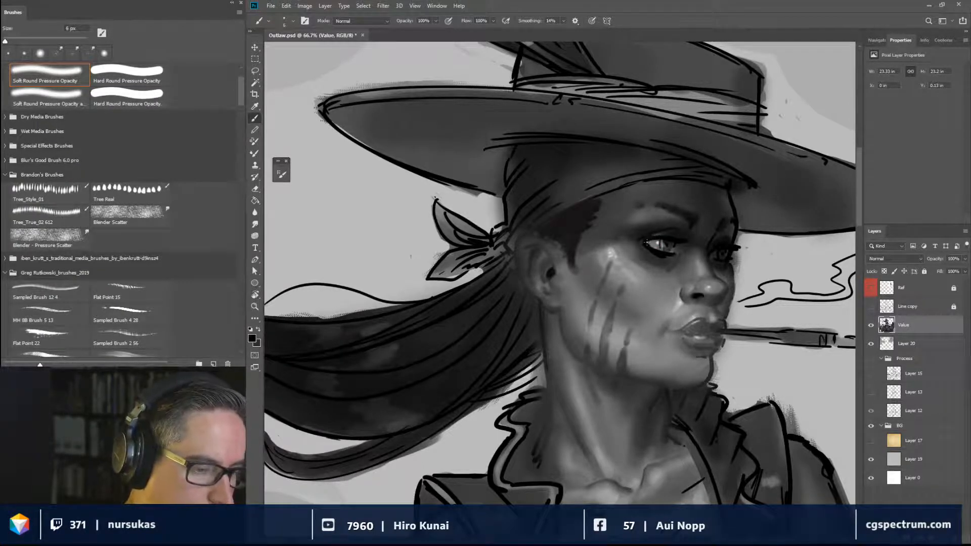
left_click_drag(647, 243, 655, 240)
Repaint the upper eyelid of the near eye with tones sampled from around the eye.
left_click(652, 259, "alt")
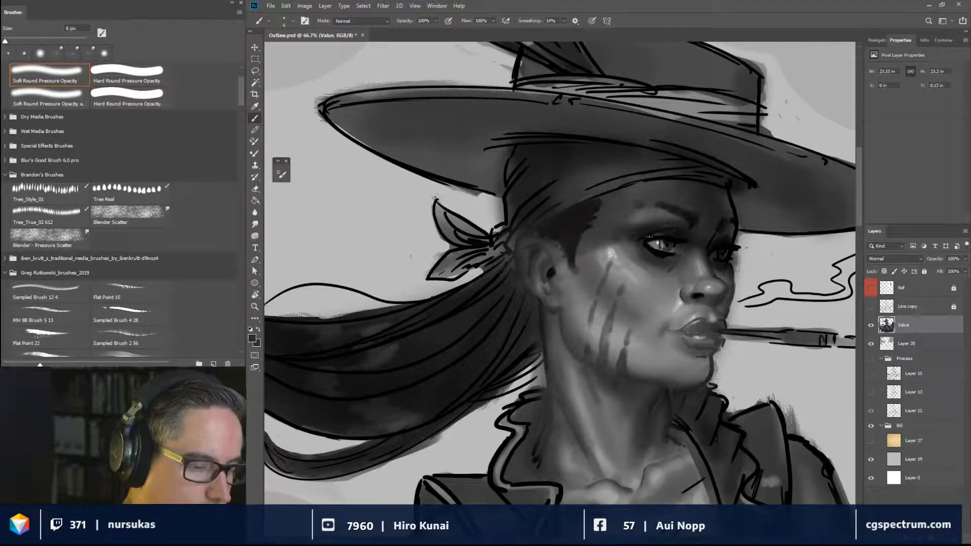
left_click(649, 238, "alt")
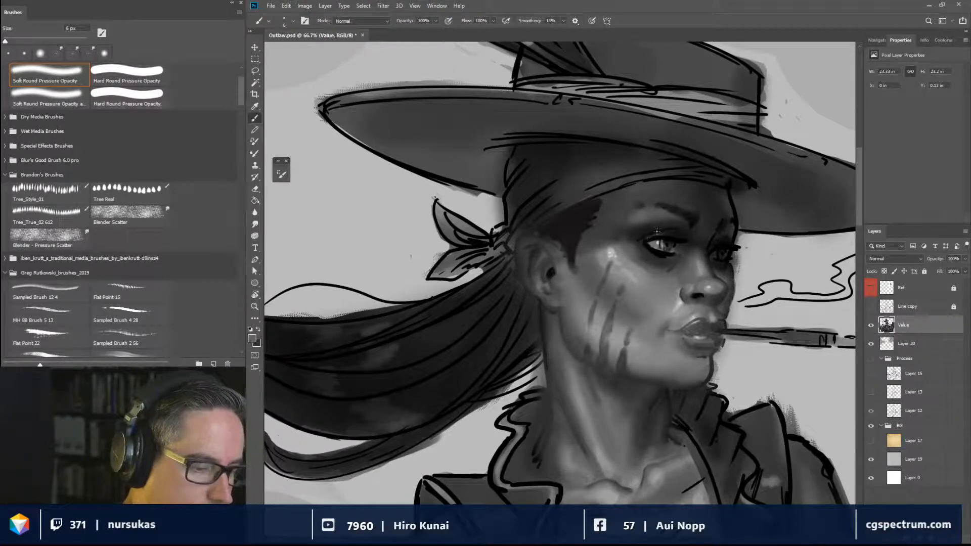
left_click_drag(651, 238, 659, 236)
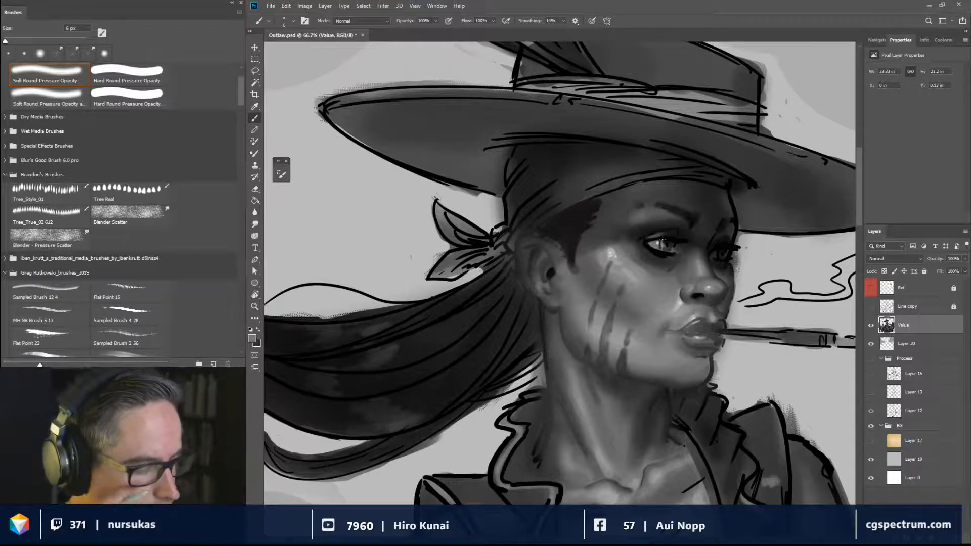
Refine the far eye and trim the face contour beside it with sampled background grey and dark tones, using brushes of 2 to 7 px.
left_click_drag(717, 253, 718, 255)
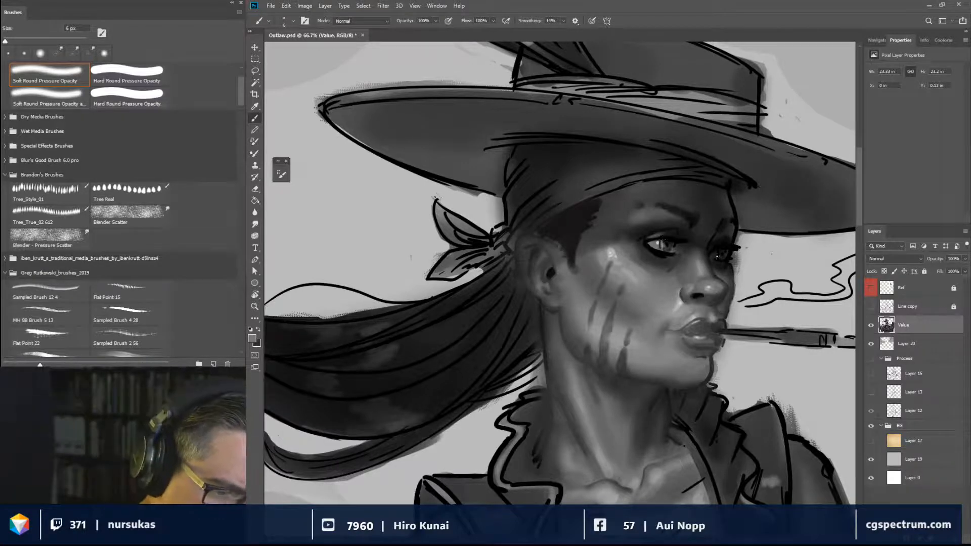
key("bracketleft")
key("bracketleft")
left_click(743, 274, "alt")
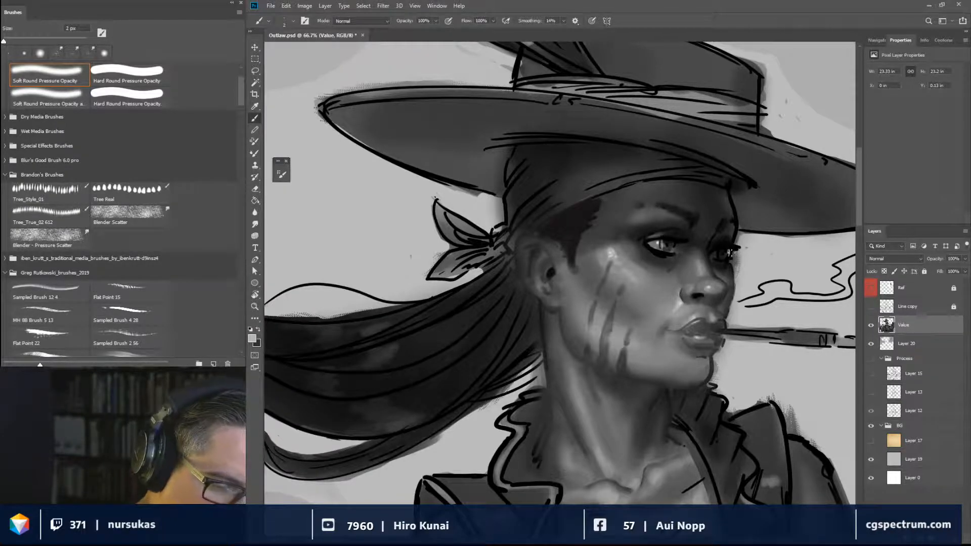
left_click_drag(736, 233, 740, 234)
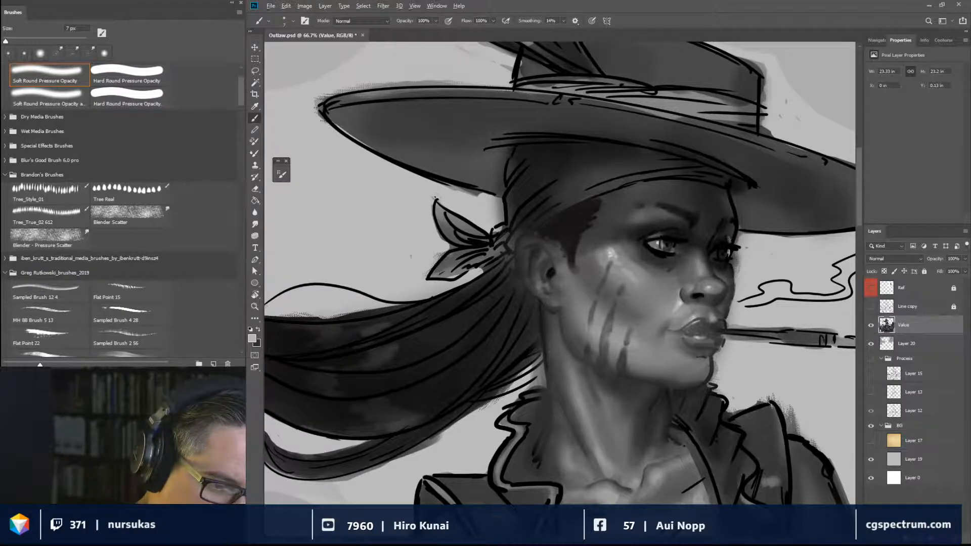
left_click(731, 241, "alt")
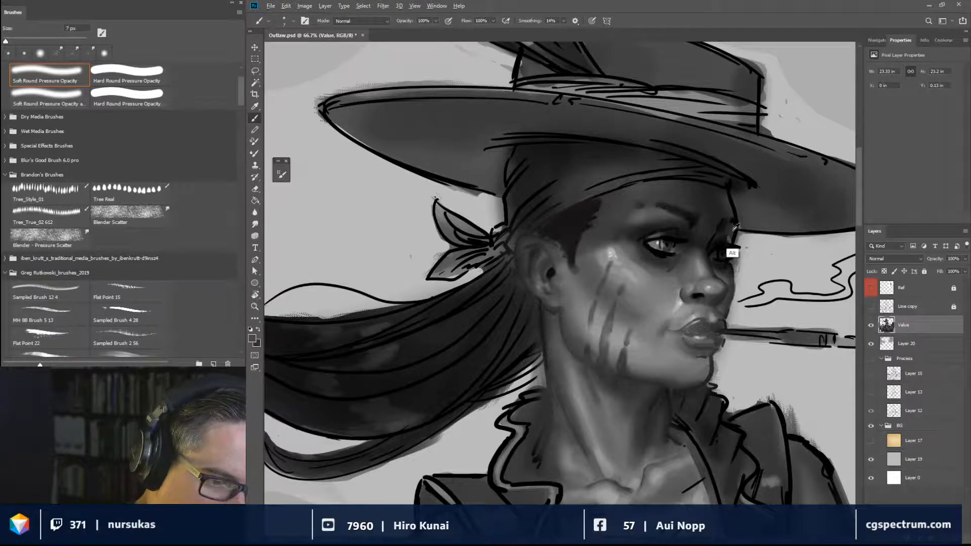
left_click(731, 255, "alt")
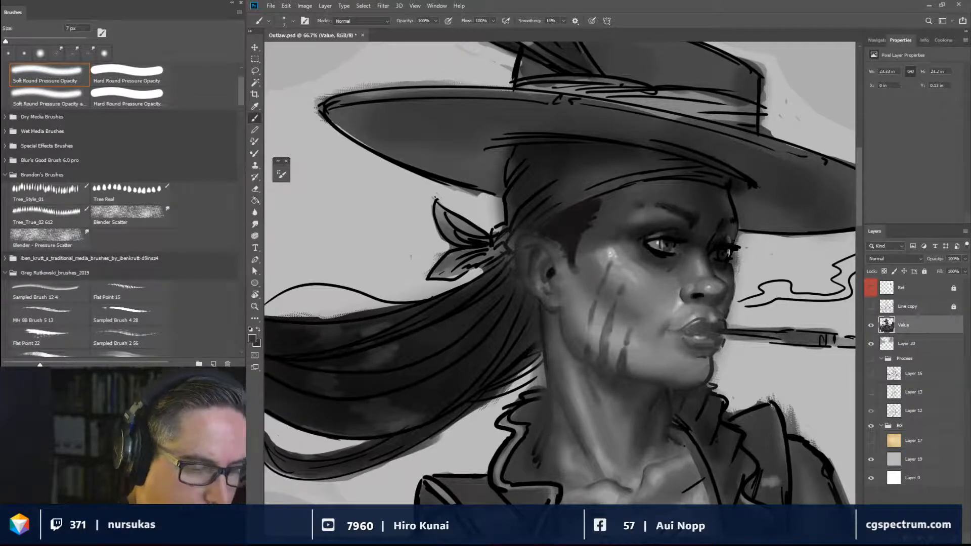
Paint over the black contour line along the far side of the forehead with a sampled dark grey, using a 10 px brush.
left_click(727, 202, "alt")
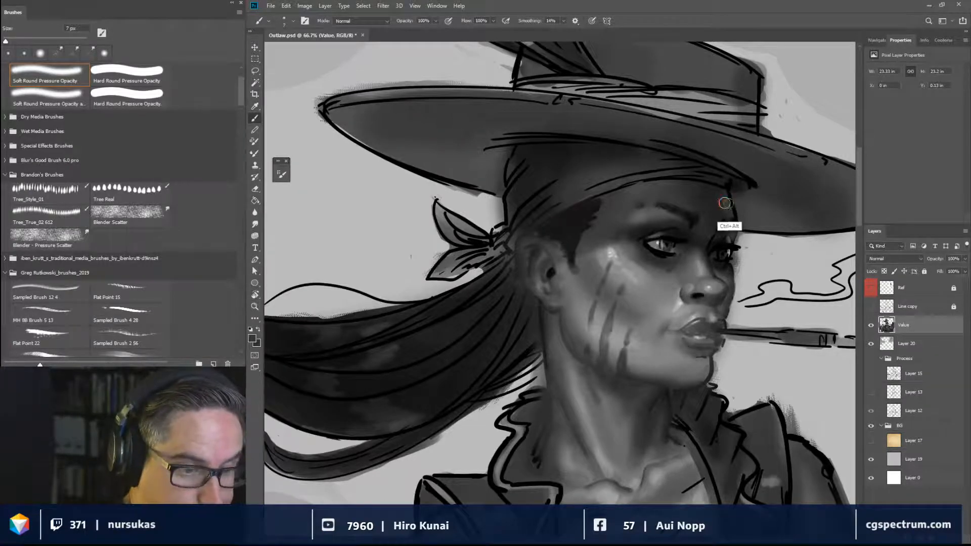
key("bracketright")
key("bracketright")
key("bracketright")
left_click(732, 201, "alt")
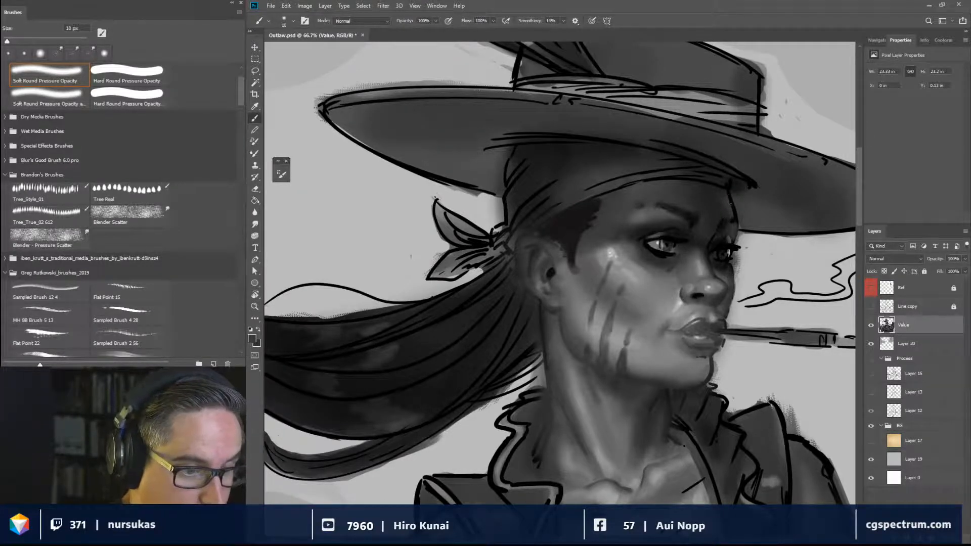
left_click_drag(732, 203, 737, 220)
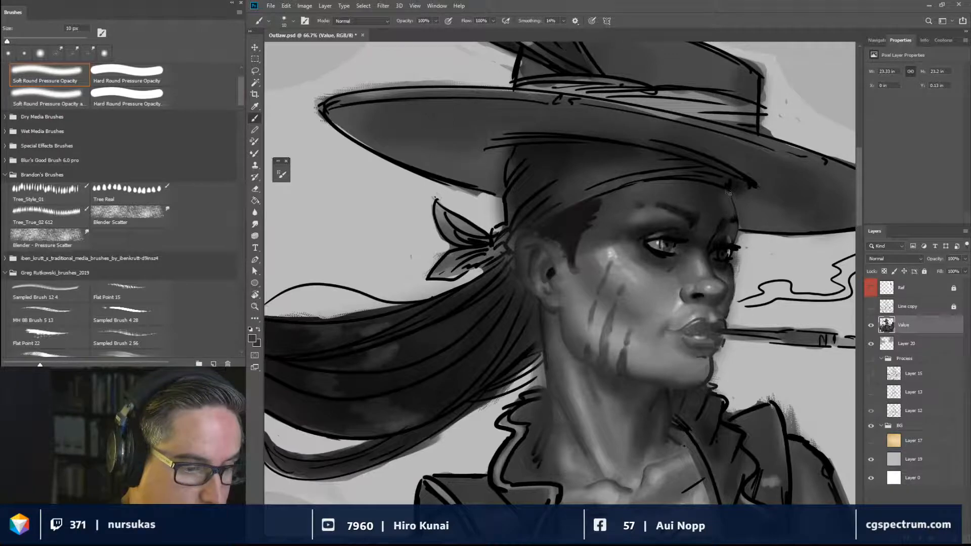
Add a thin light rim along the far edge of the forehead and brow with sampled background grey, using a 7 px brush.
left_click(748, 269, "alt")
key("bracketleft")
key("bracketleft")
key("bracketleft")
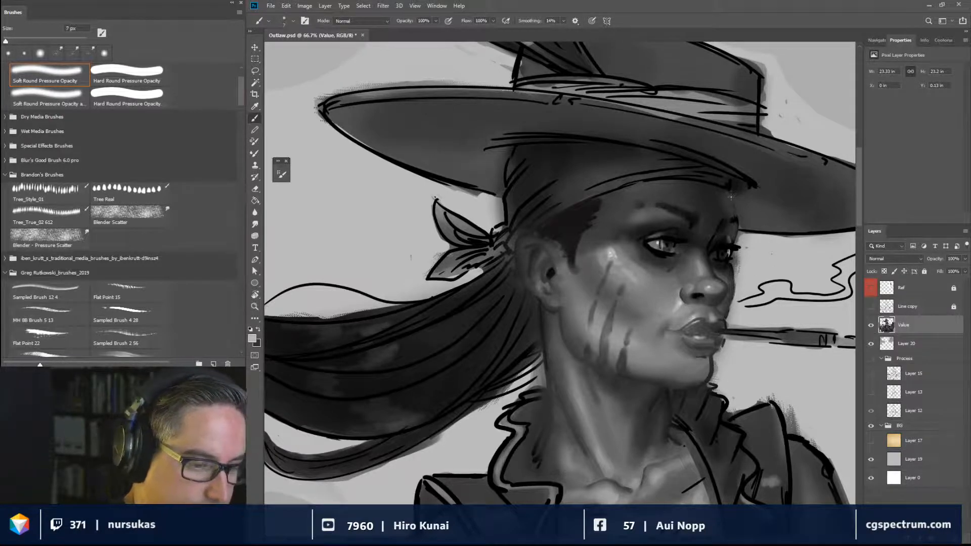
left_click_drag(734, 205, 736, 238)
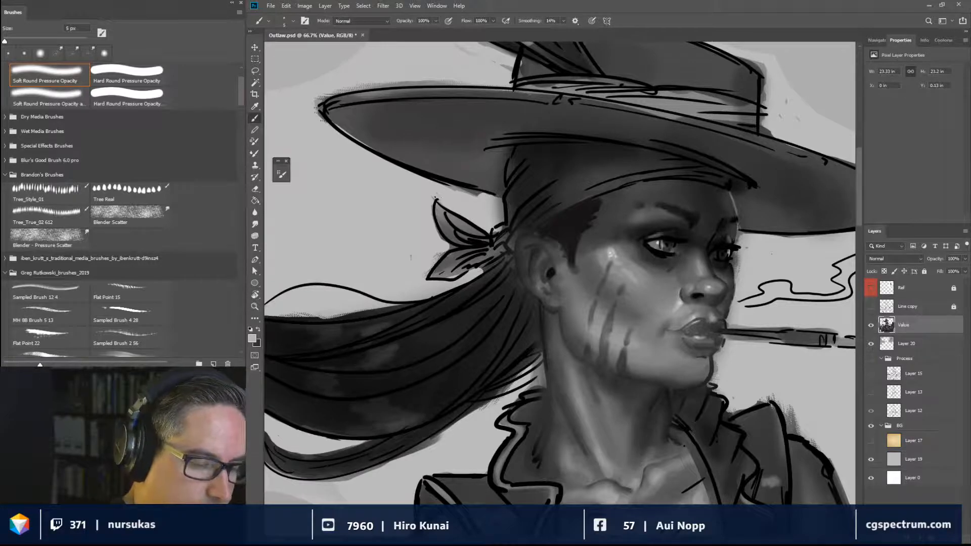
Add fine light accents in the far eye and along the cheek edge below it, reducing the brush from 4 to 2 px.
key("bracketleft")
key("bracketleft")
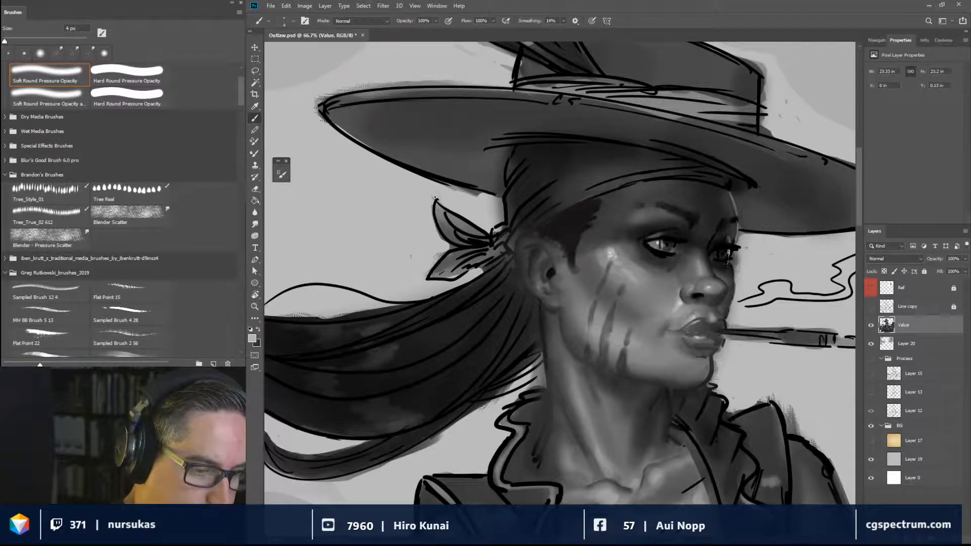
left_click_drag(728, 260, 732, 269)
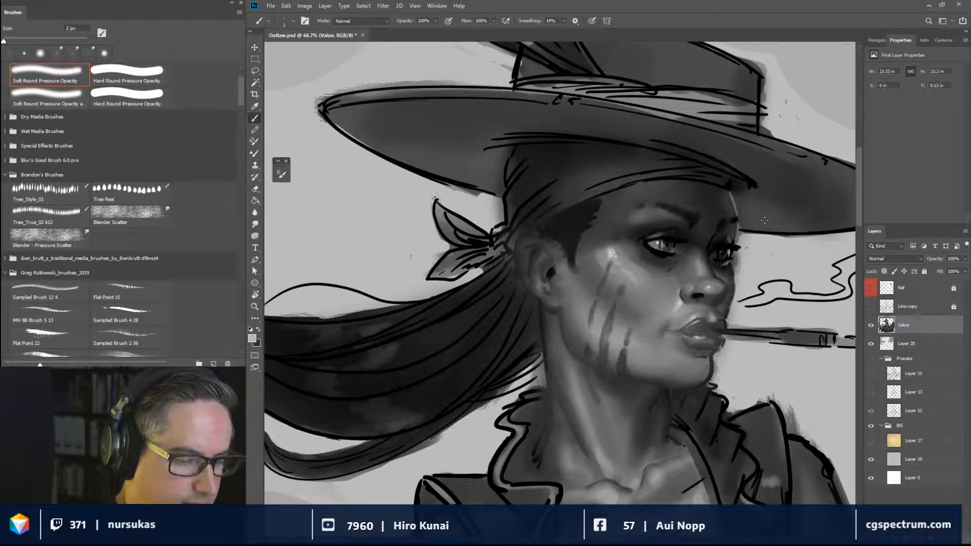
left_click_drag(719, 249, 723, 249)
key("bracketleft")
key("bracketleft")
key("bracketleft")
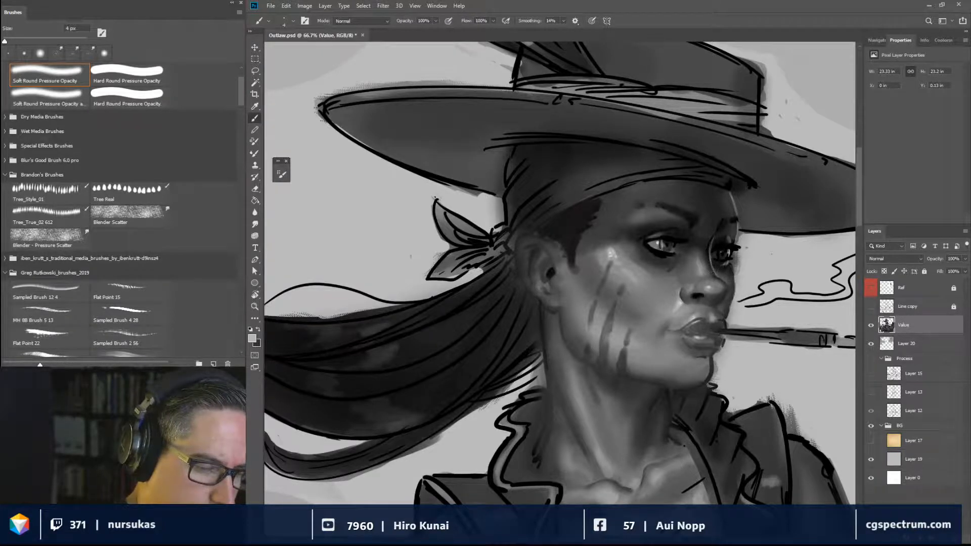
Paint a light highlight down the nose bridge beside the far eye with a 4 px brush, and check it against the whole head.
left_click_drag(713, 240, 716, 268)
key("bracketleft")
key("bracketleft")
key("bracketleft")
key("bracketleft")
key("bracketleft")
key("bracketleft")
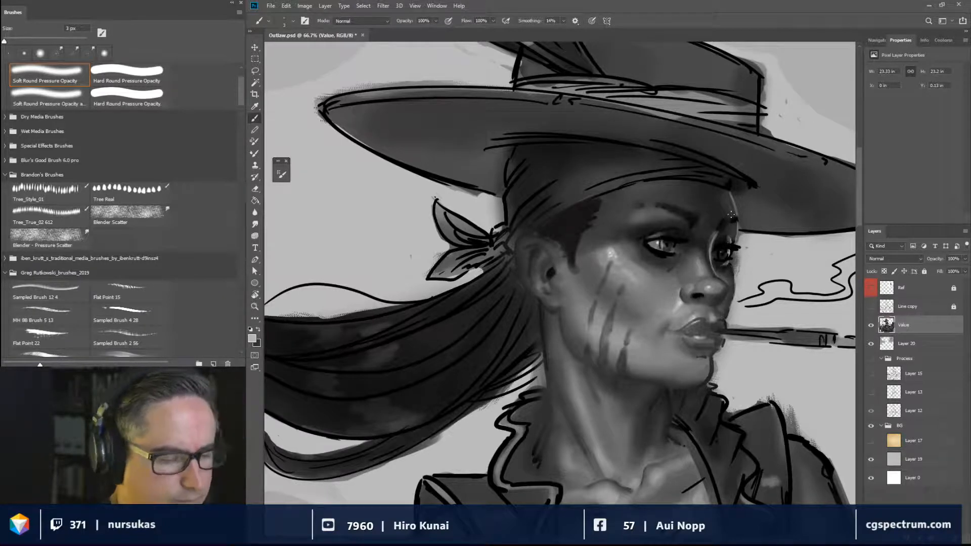
key("ctrl+minus")
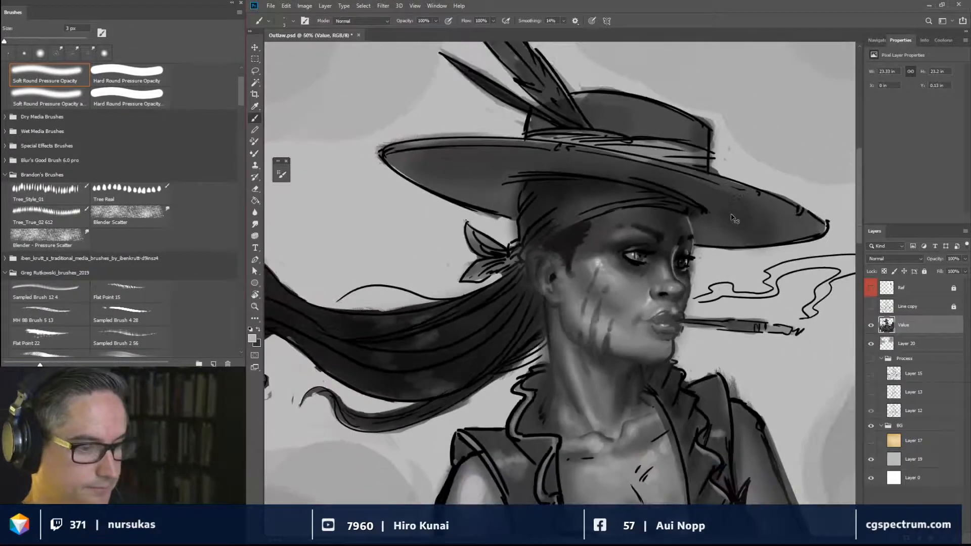
key("ctrl+plus")
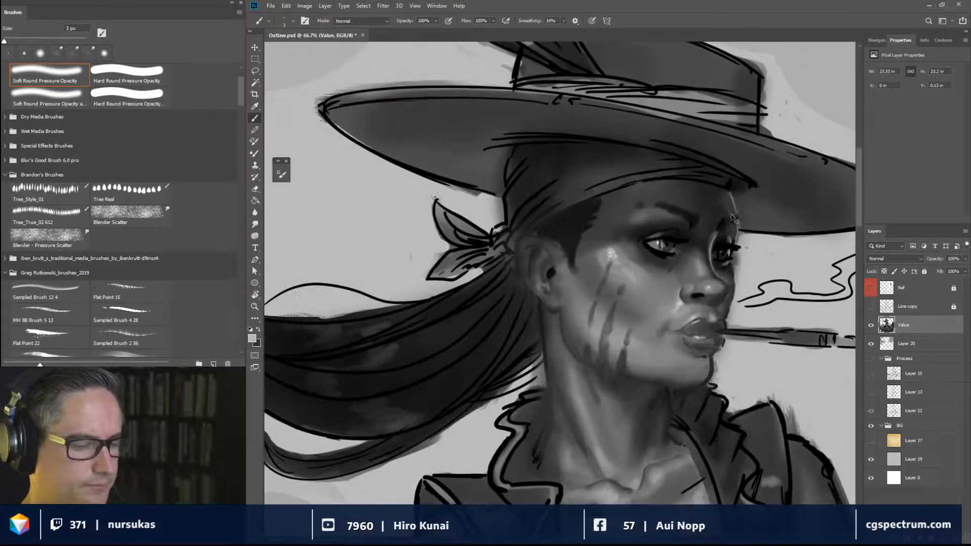
Darken the iris and inner corner of the near eye with a sampled black at 3 px, and touch up its surroundings with sampled grey.
left_click(665, 256, "alt")
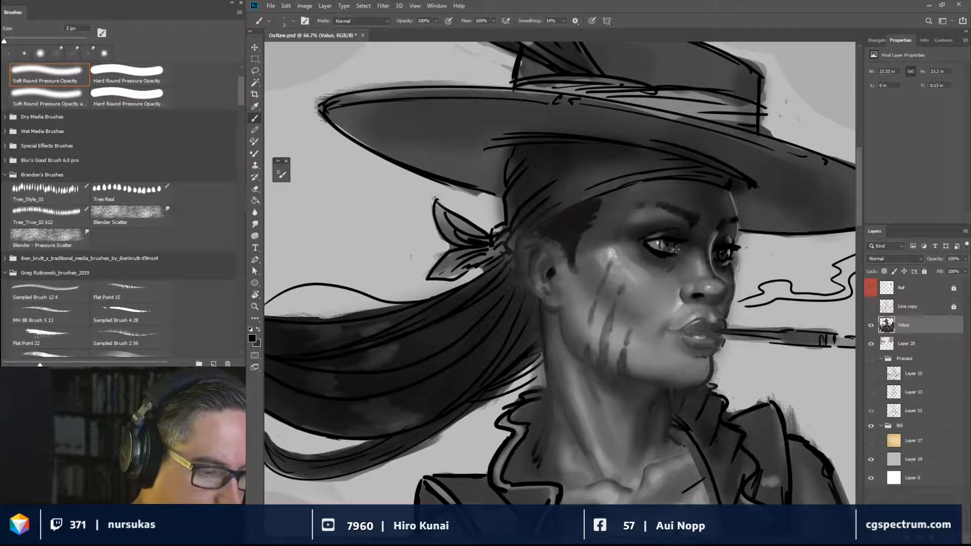
left_click_drag(676, 242, 673, 253)
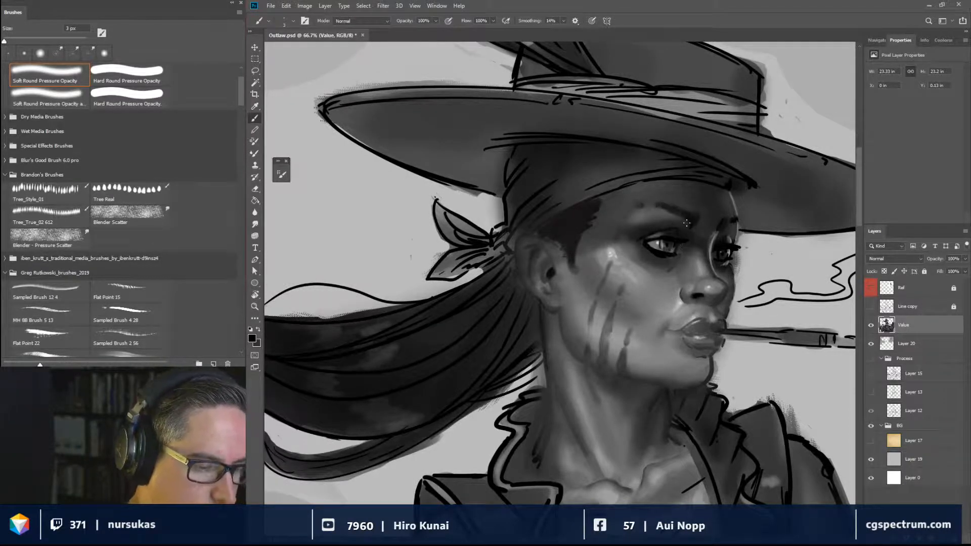
key("bracketright")
key("bracketright")
key("bracketright")
key("bracketright")
key("bracketright")
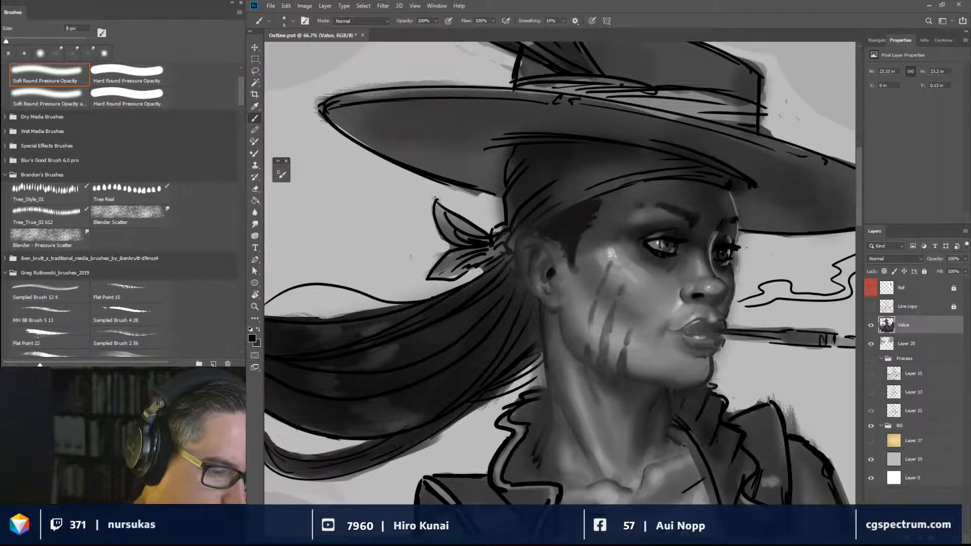
left_click(660, 286, "alt")
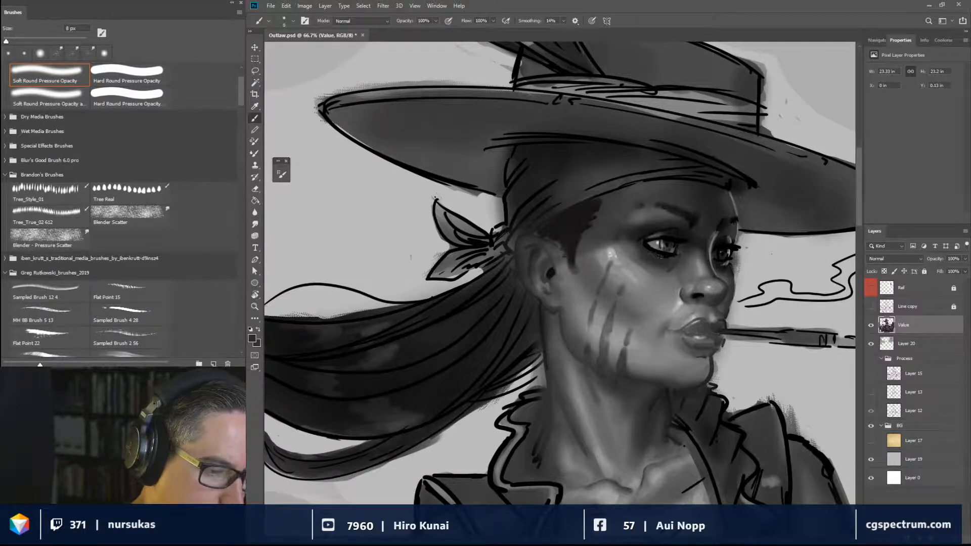
key("bracketleft")
key("bracketleft")
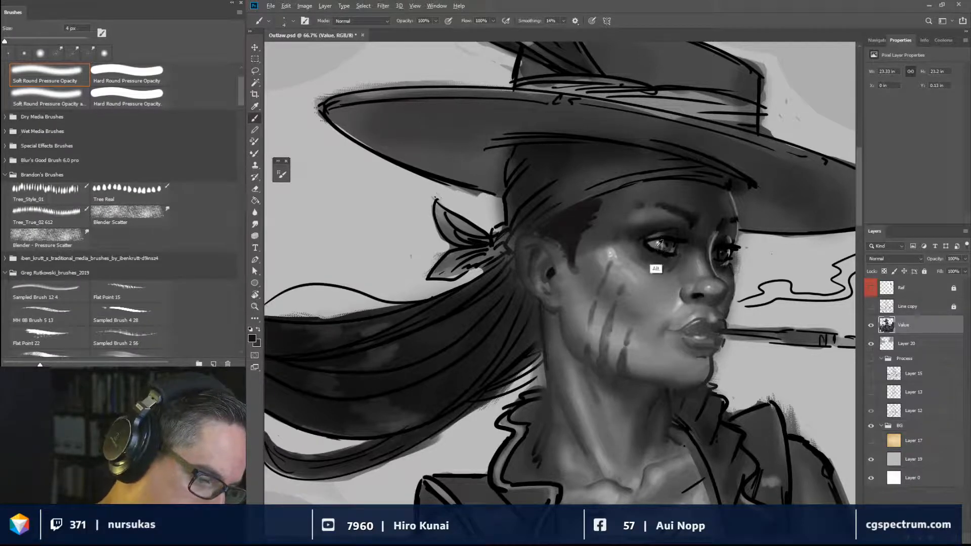
Rework the near eye's lower lid, outer lash line and the lid area under the brow with sampled grey and black at 4 px.
left_click(656, 268, "alt")
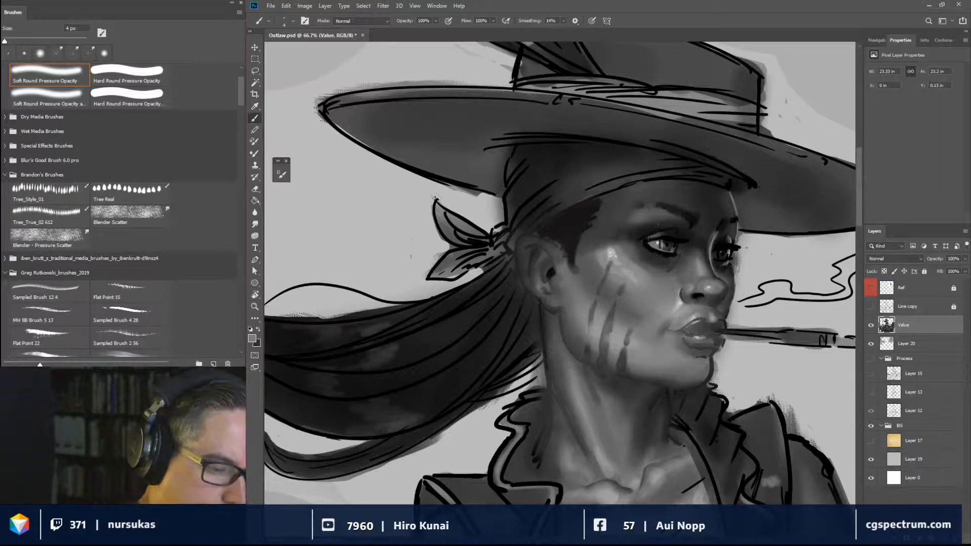
left_click(646, 239, "alt")
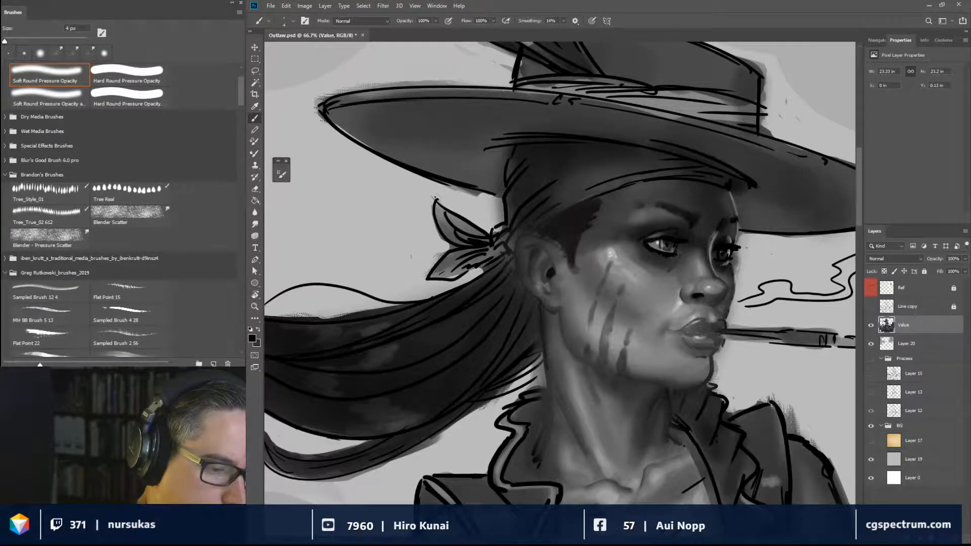
left_click_drag(649, 243, 653, 240)
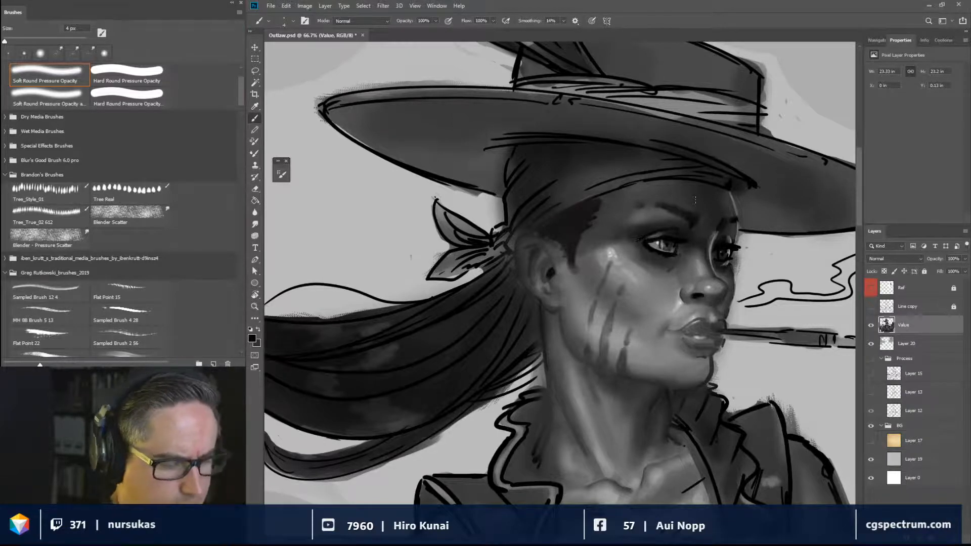
left_click_drag(673, 226, 684, 226)
Soften and broaden the highlight on the near cheekbone with sampled light and mid greys, using a 70 px soft brush.
left_click(611, 255, "alt")
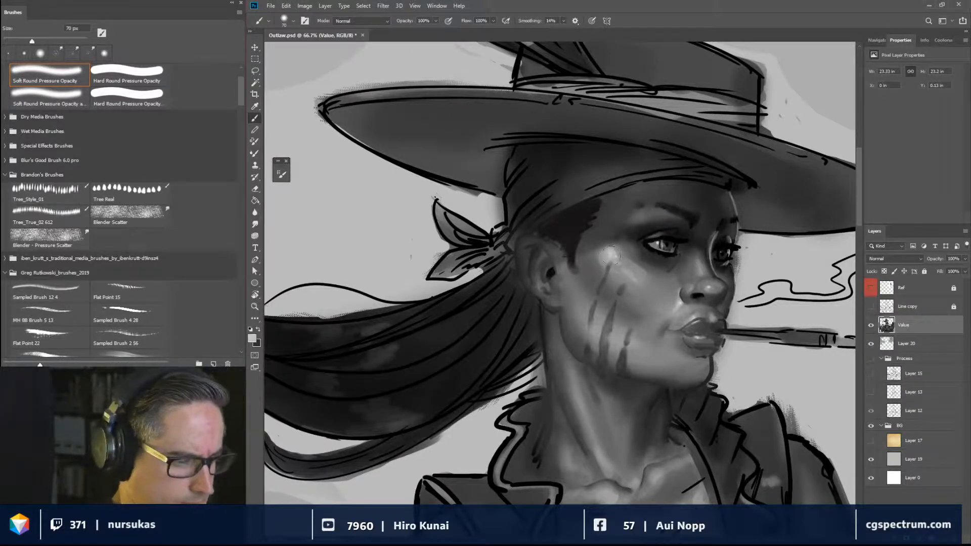
mouse_move(611, 256)
left_mouse_down()
mouse_move(622, 257)
mouse_move(607, 257)
left_mouse_up()
left_click(626, 269, "alt")
key("bracketleft")
key("bracketleft")
key("bracketleft")
key("bracketleft")
key("bracketleft")
key("bracketleft")
key("bracketleft")
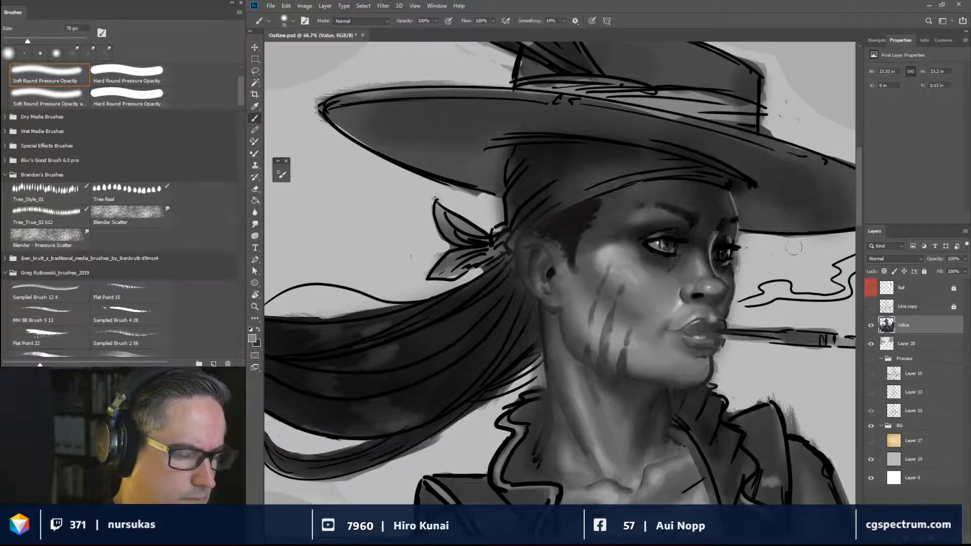
Deepen the shading at the outer corner of the near eyelid with a sampled dark tone, reducing the brush from 25 to 10 px.
key("bracketleft")
key("bracketleft")
key("bracketleft")
key("bracketleft")
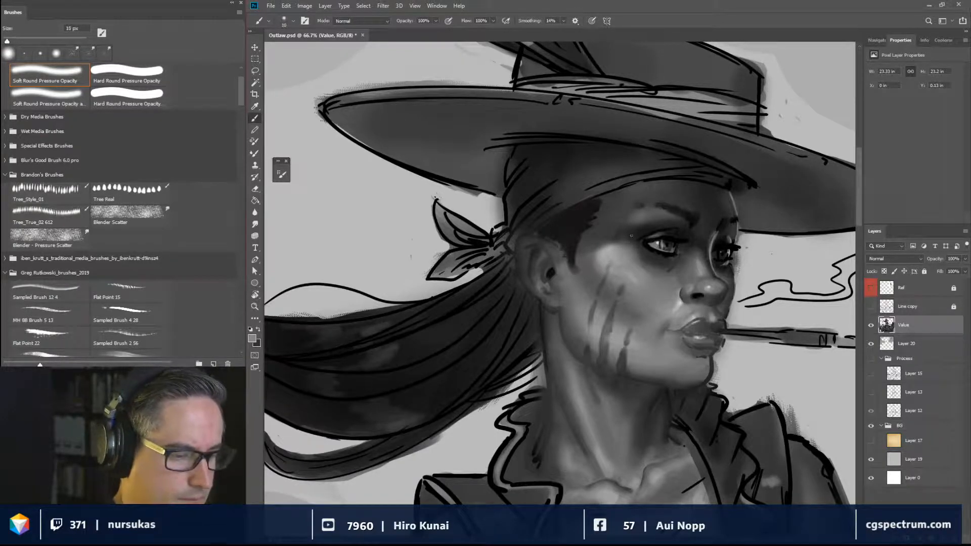
left_click(646, 252, "alt")
key("bracketright")
key("bracketright")
key("bracketright")
key("bracketright")
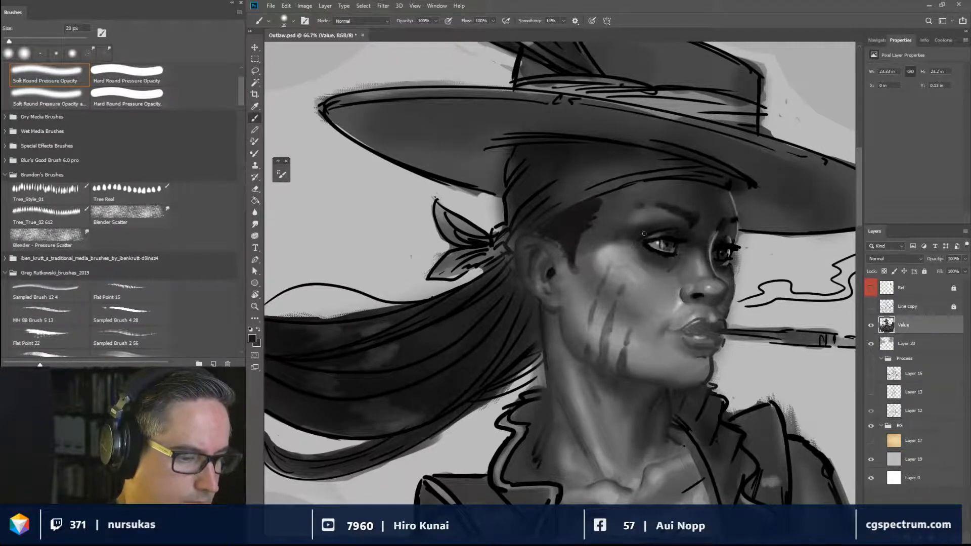
key("bracketleft")
key("bracketleft")
key("bracketleft")
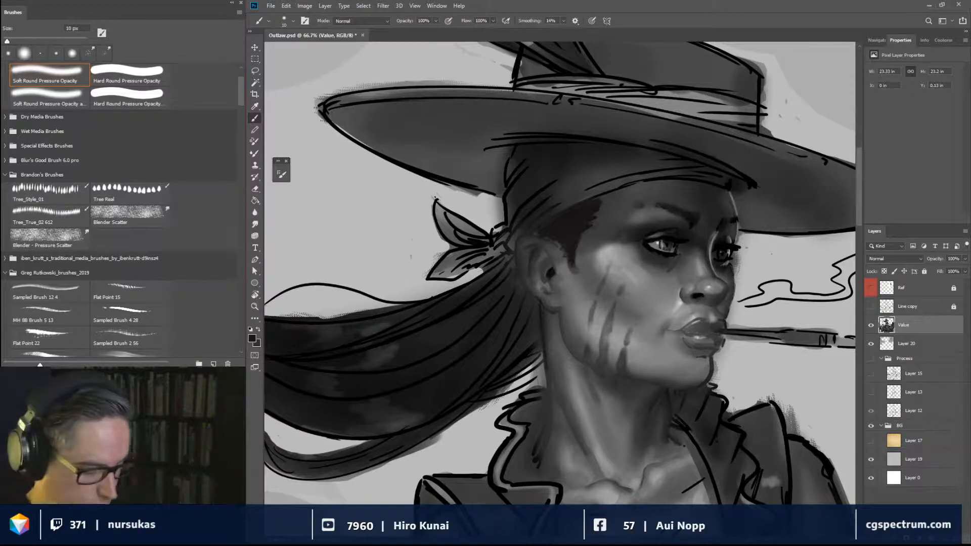
Examine the overall value balance of the whole rider and horse illustration.
key("ctrl+minus")
key("ctrl+minus")
key("ctrl+minus")
key("ctrl+minus")
key("ctrl+minus")
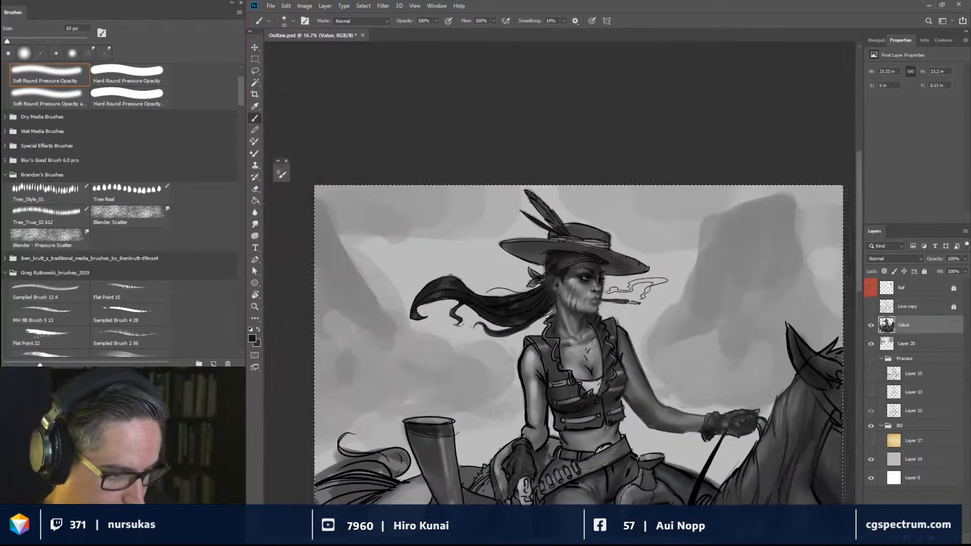
key("ctrl+plus")
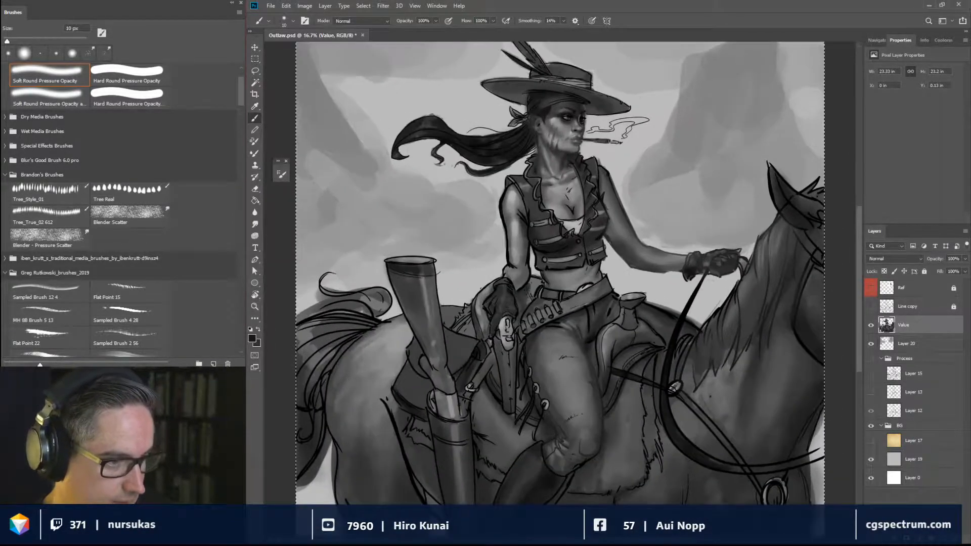
key("ctrl+minus")
key("ctrl+minus")
key("ctrl+plus")
key("ctrl+plus")
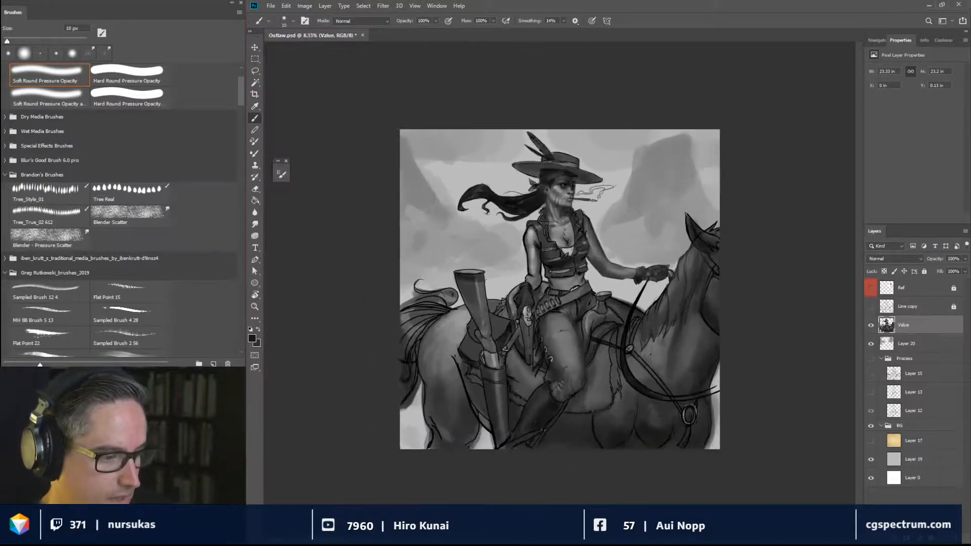
key("ctrl+minus")
key("ctrl+minus")
key("ctrl+plus")
key("ctrl+plus")
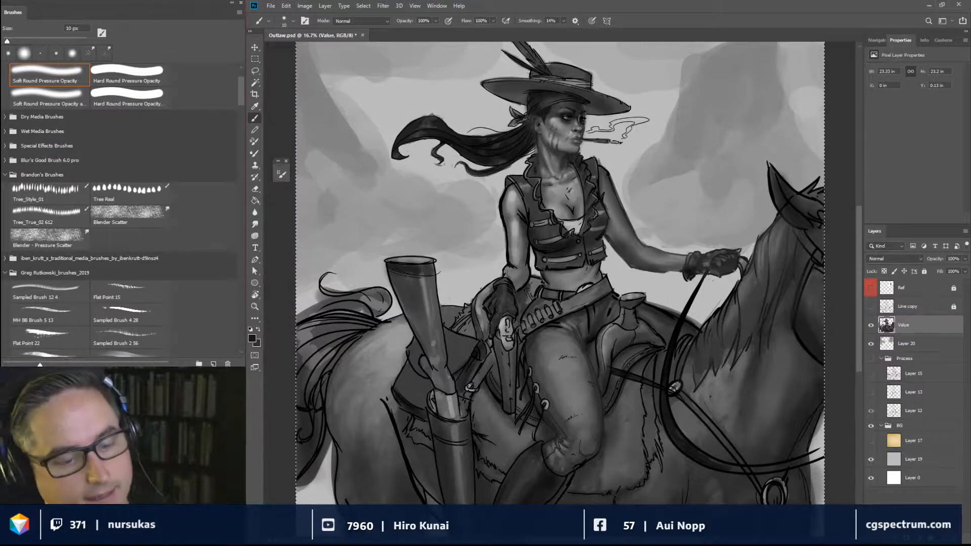
Compare the reference photo, the Line copy line art and the Value painting by toggling their layers' visibility, and review the full composition.
left_click(871, 288)
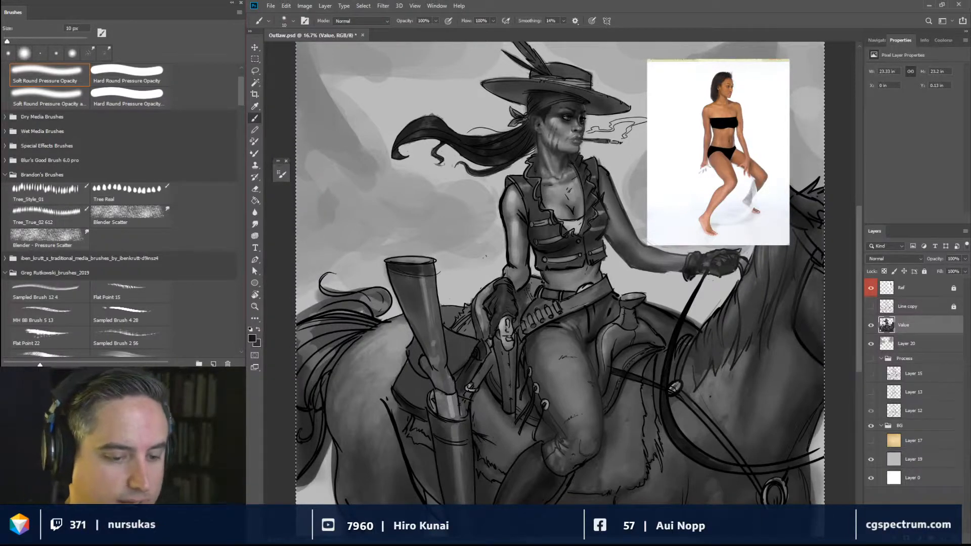
left_click(871, 288)
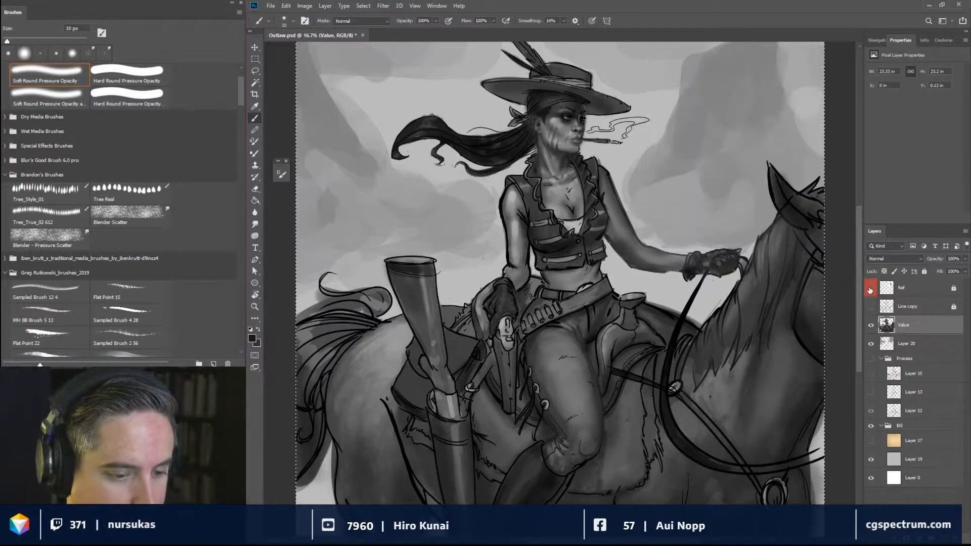
left_click(871, 325)
left_click(871, 344)
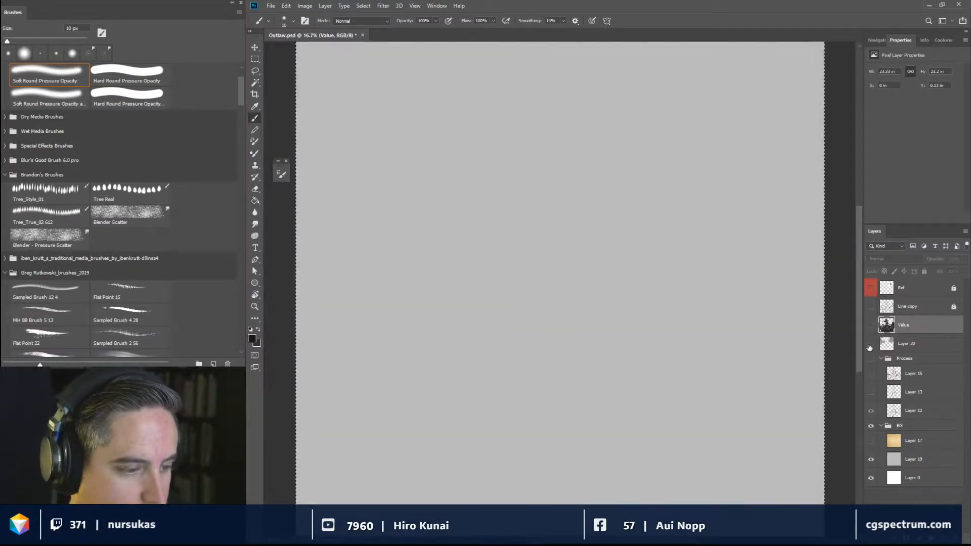
left_click(871, 307)
left_click(871, 307)
left_click(872, 306)
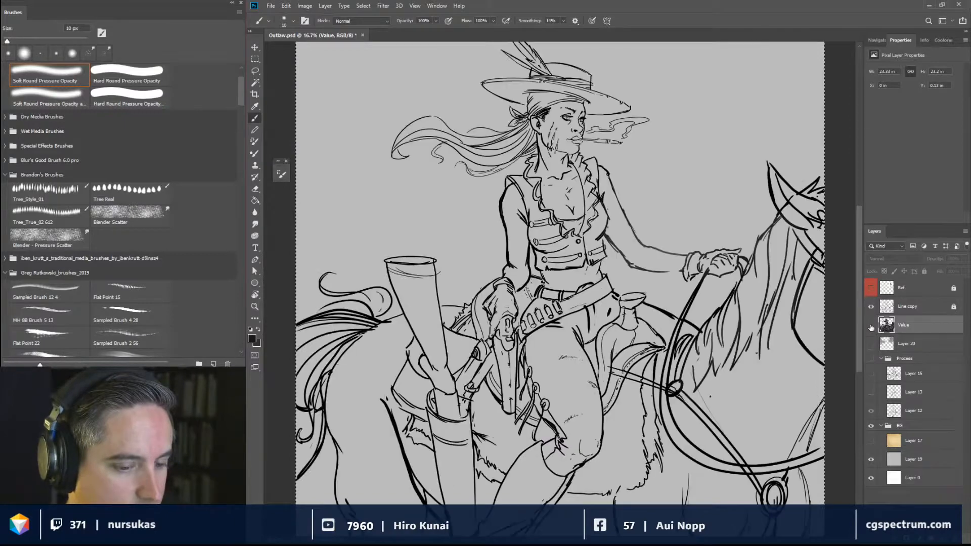
left_click(871, 325)
left_click(871, 343)
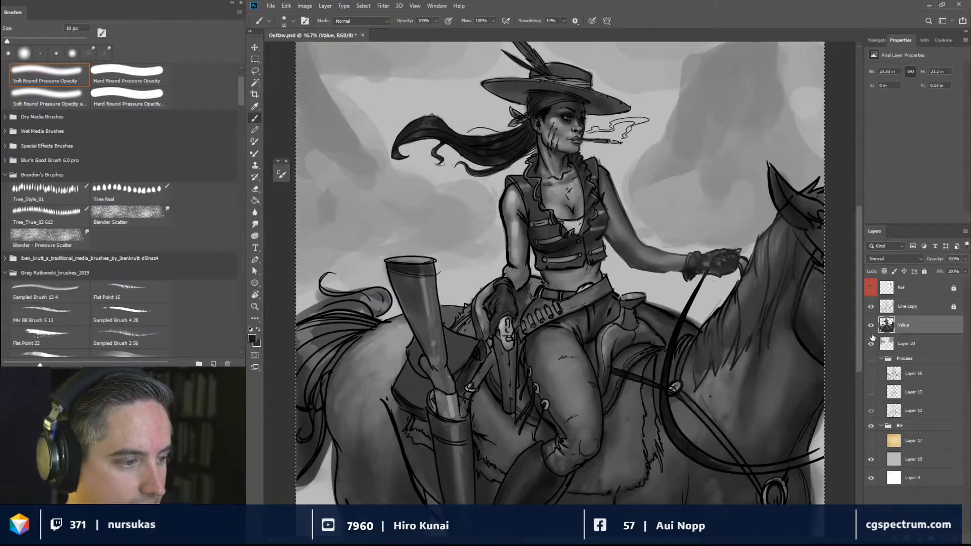
left_click(872, 307)
key("ctrl+minus")
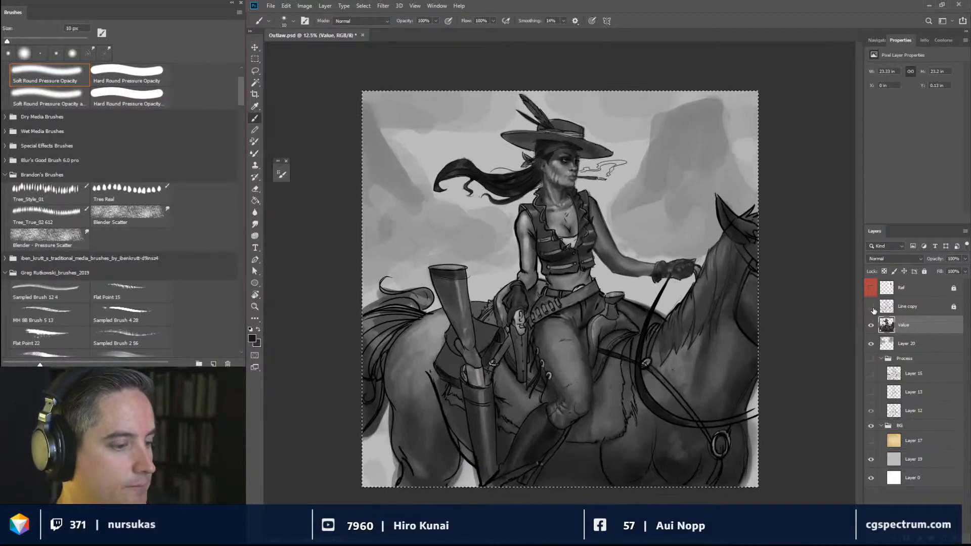
key("ctrl+minus")
key("ctrl+plus")
key("ctrl+plus")
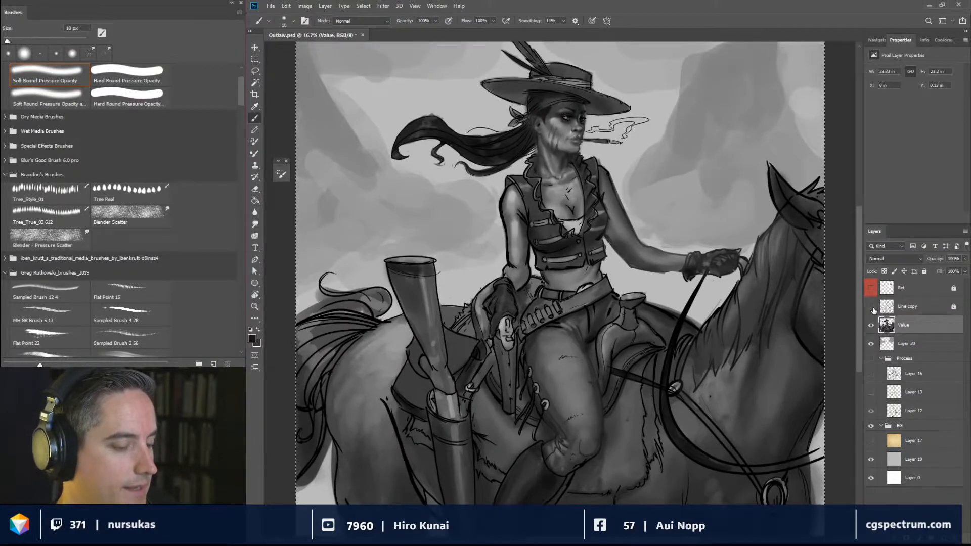